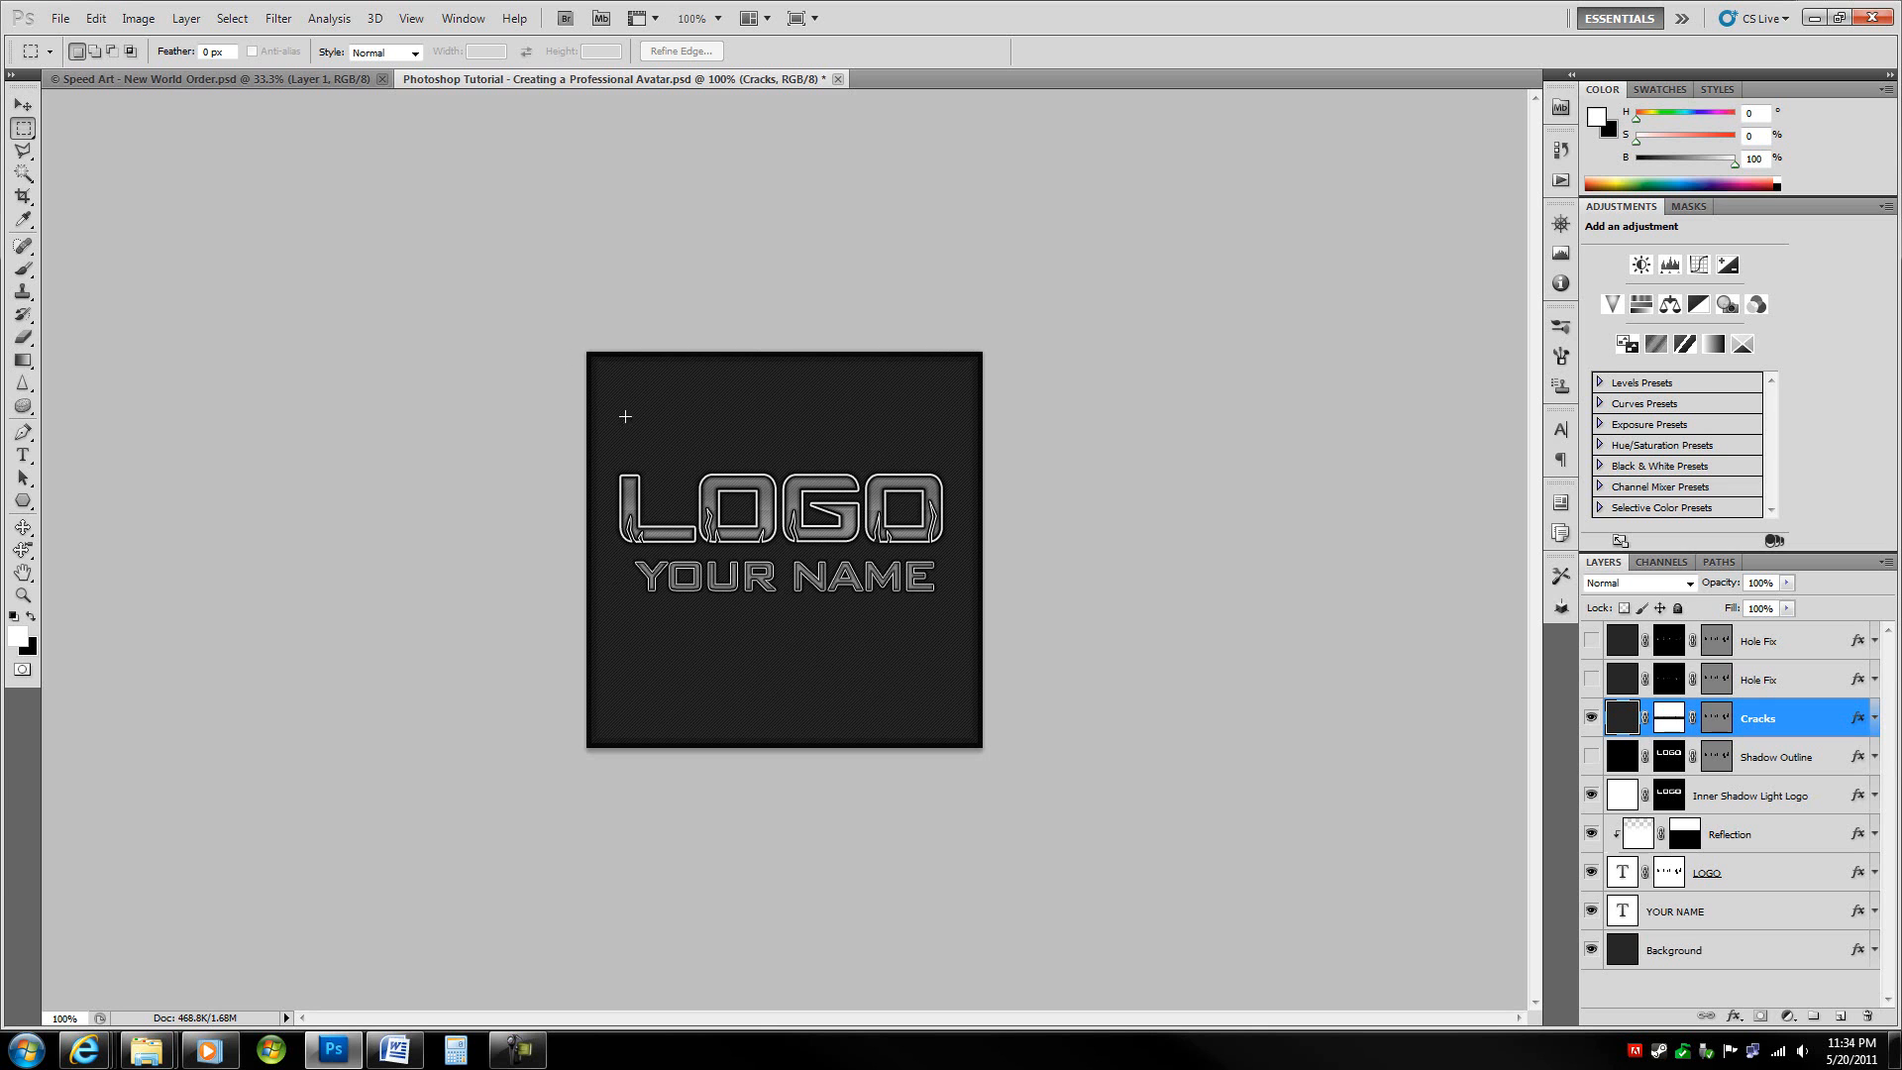
pyautogui.moveTo(907, 666); pyautogui.dragTo(937, 688)
pyautogui.click(1035, 688)
pyautogui.moveTo(929, 689); pyautogui.dragTo(628, 446)
pyautogui.click(1030, 498)
pyautogui.moveTo(943, 620)
pyautogui.mouseDown()
pyautogui.moveTo(620, 457)
pyautogui.moveTo(967, 693)
pyautogui.moveTo(953, 612)
pyautogui.mouseUp()
pyautogui.click(628, 413)
pyautogui.click(1028, 640)
pyautogui.click(1770, 949)
pyautogui.click(1798, 732)
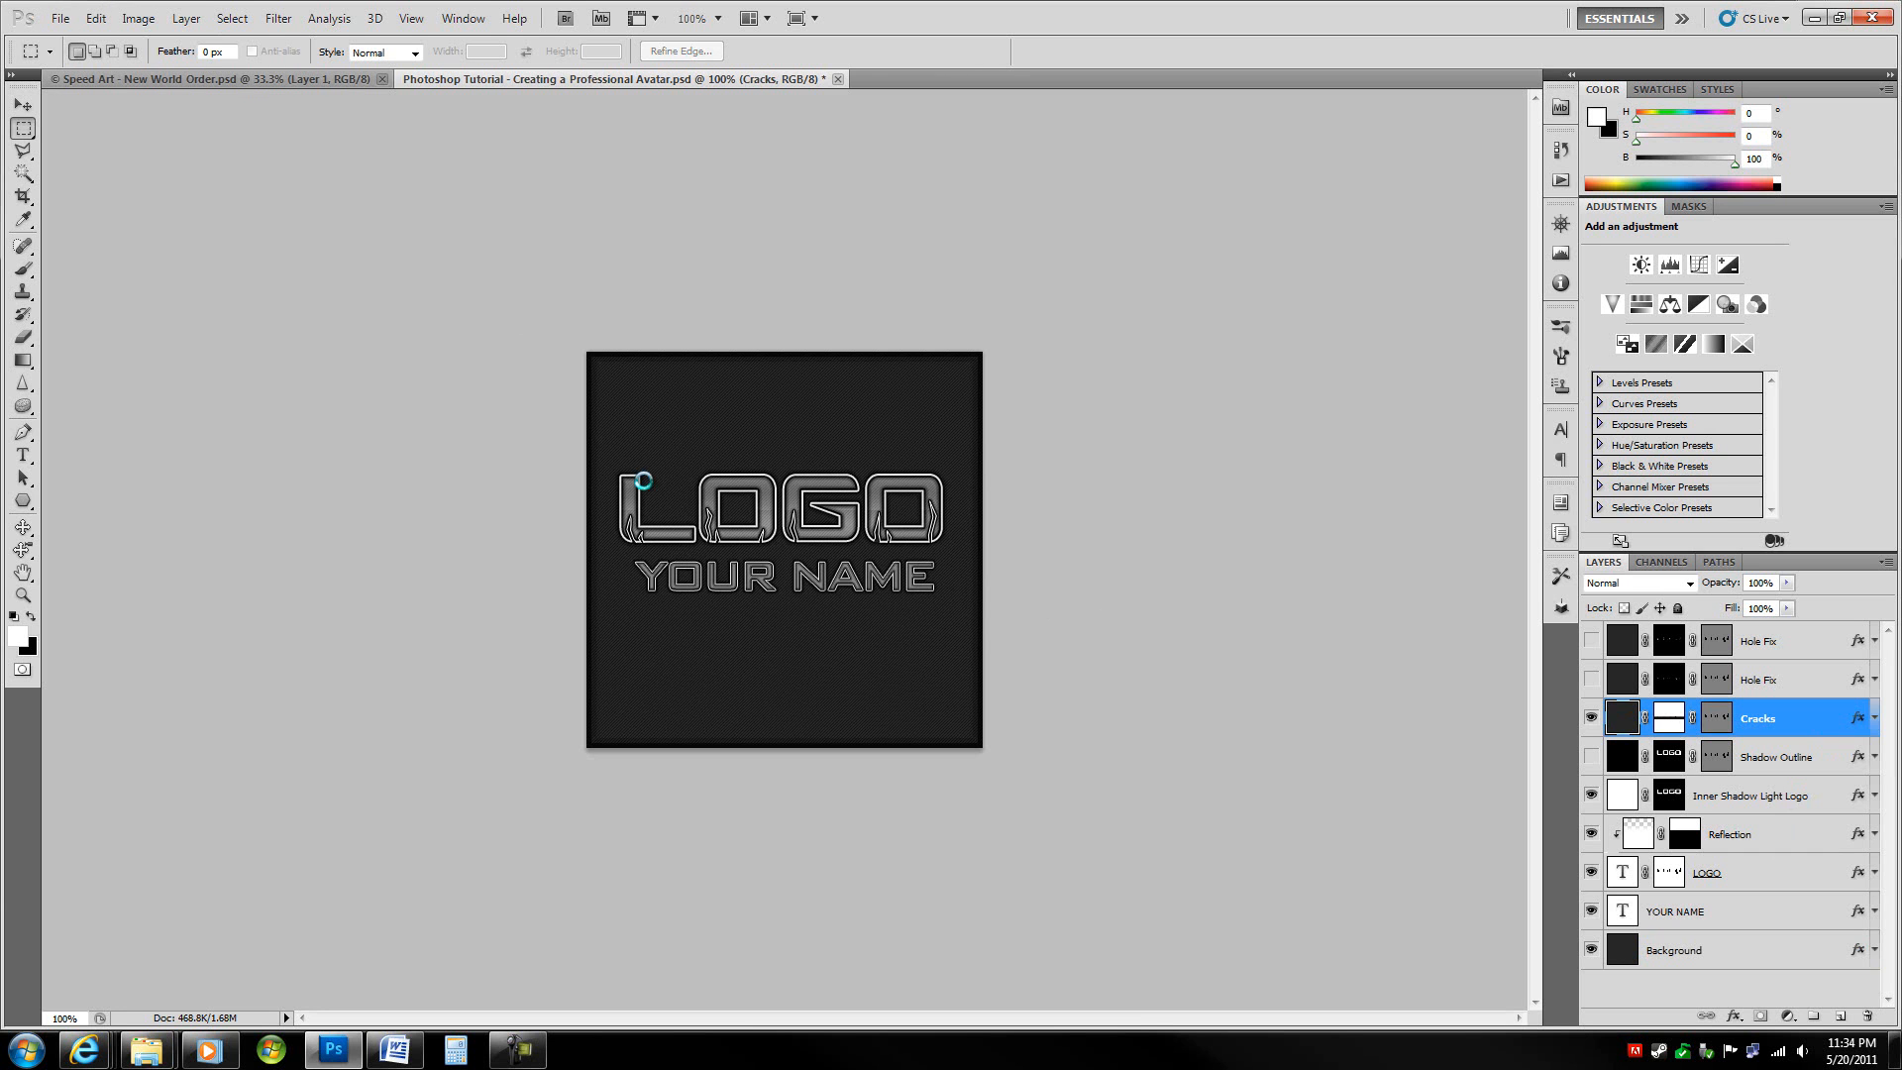
# - Create a new document named "Avatar Tutorial" from the 400 px X 400 px preset with transparent background contents
pyautogui.hotkey('ctrl', 'n')
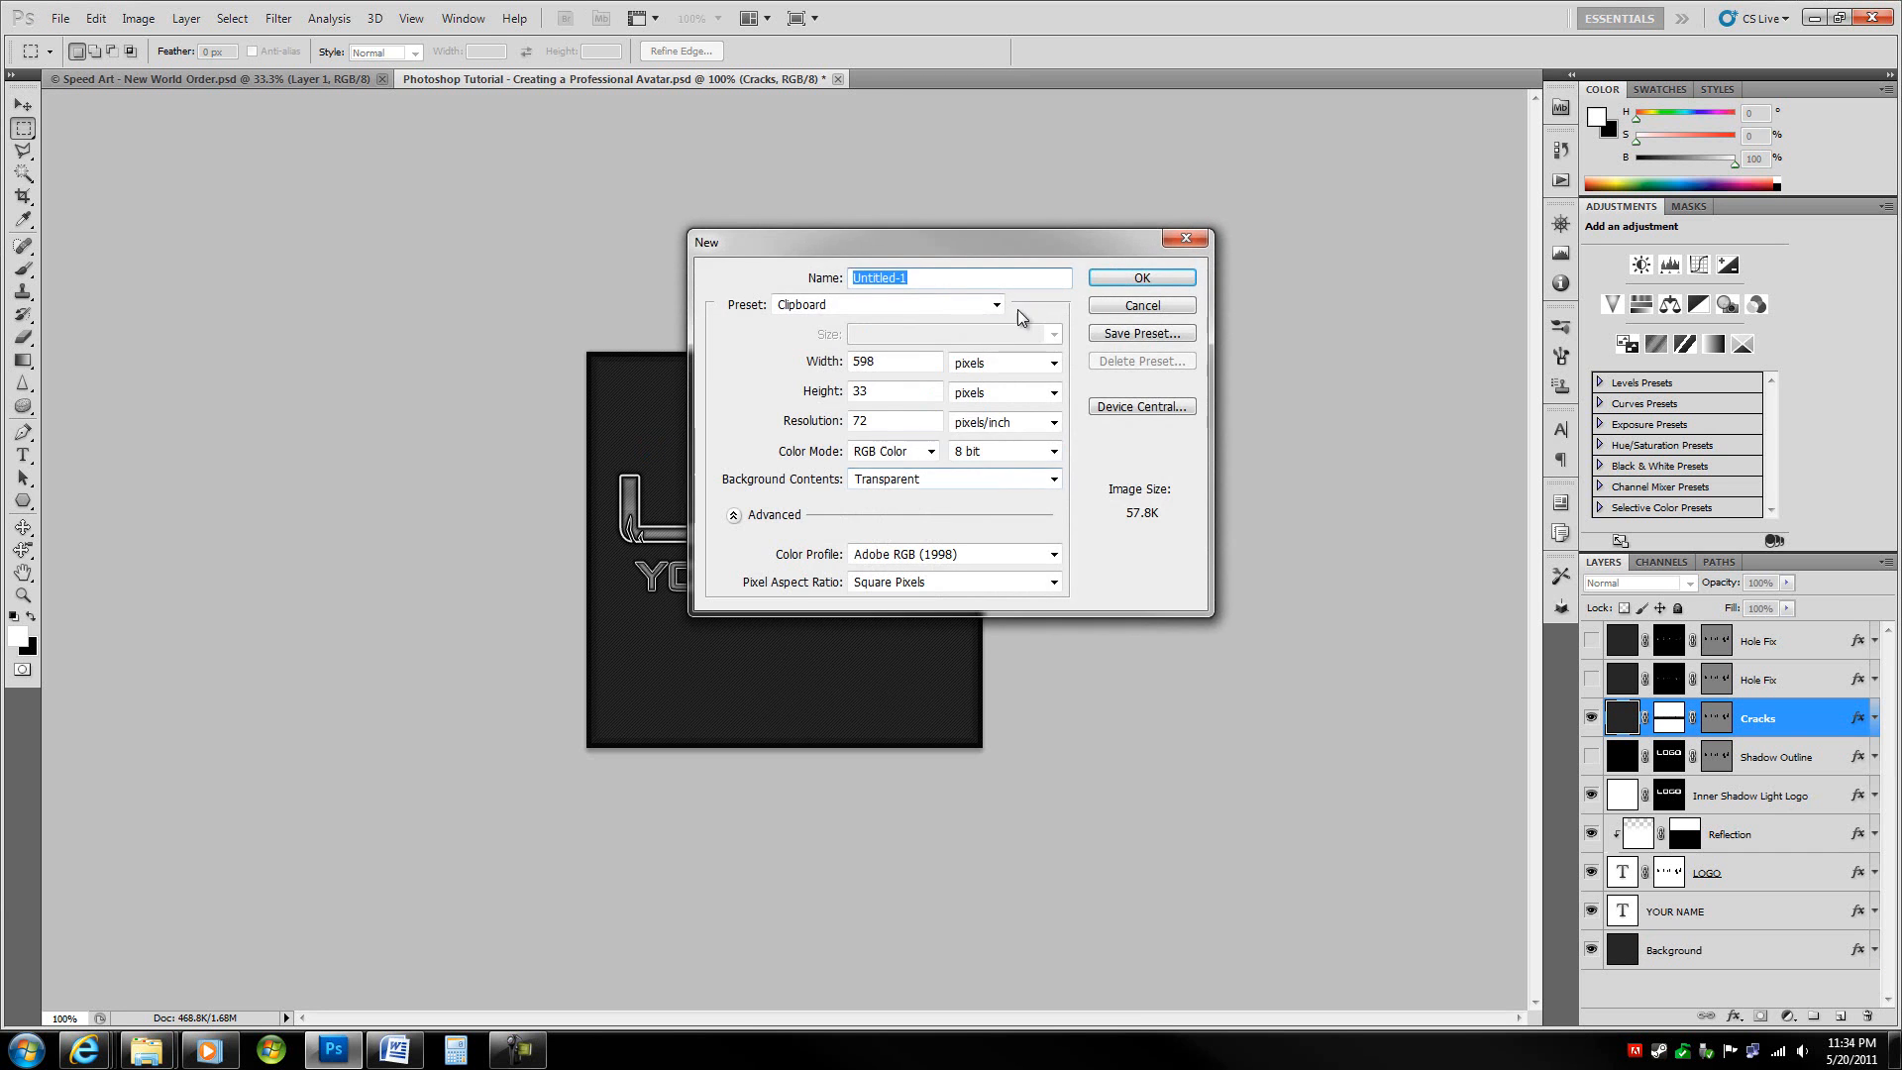
pyautogui.click(901, 304)
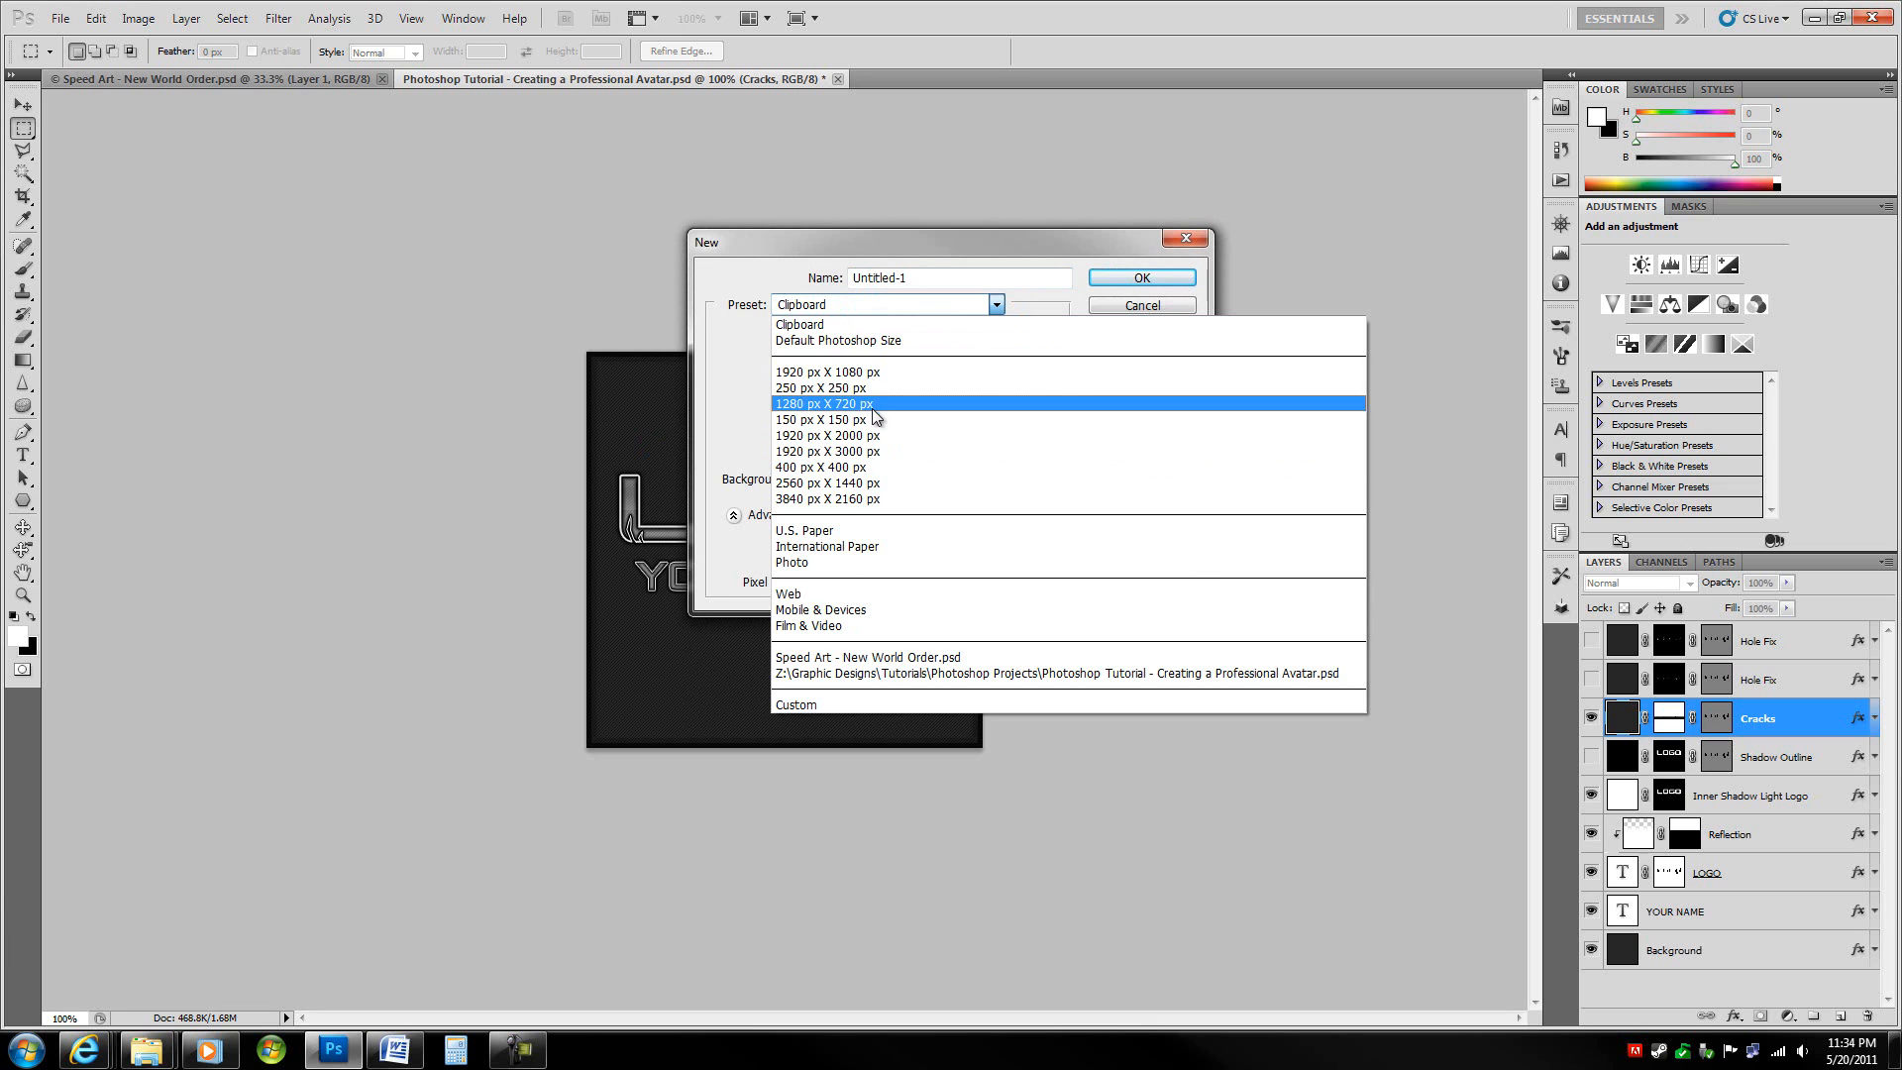
pyautogui.click(858, 470)
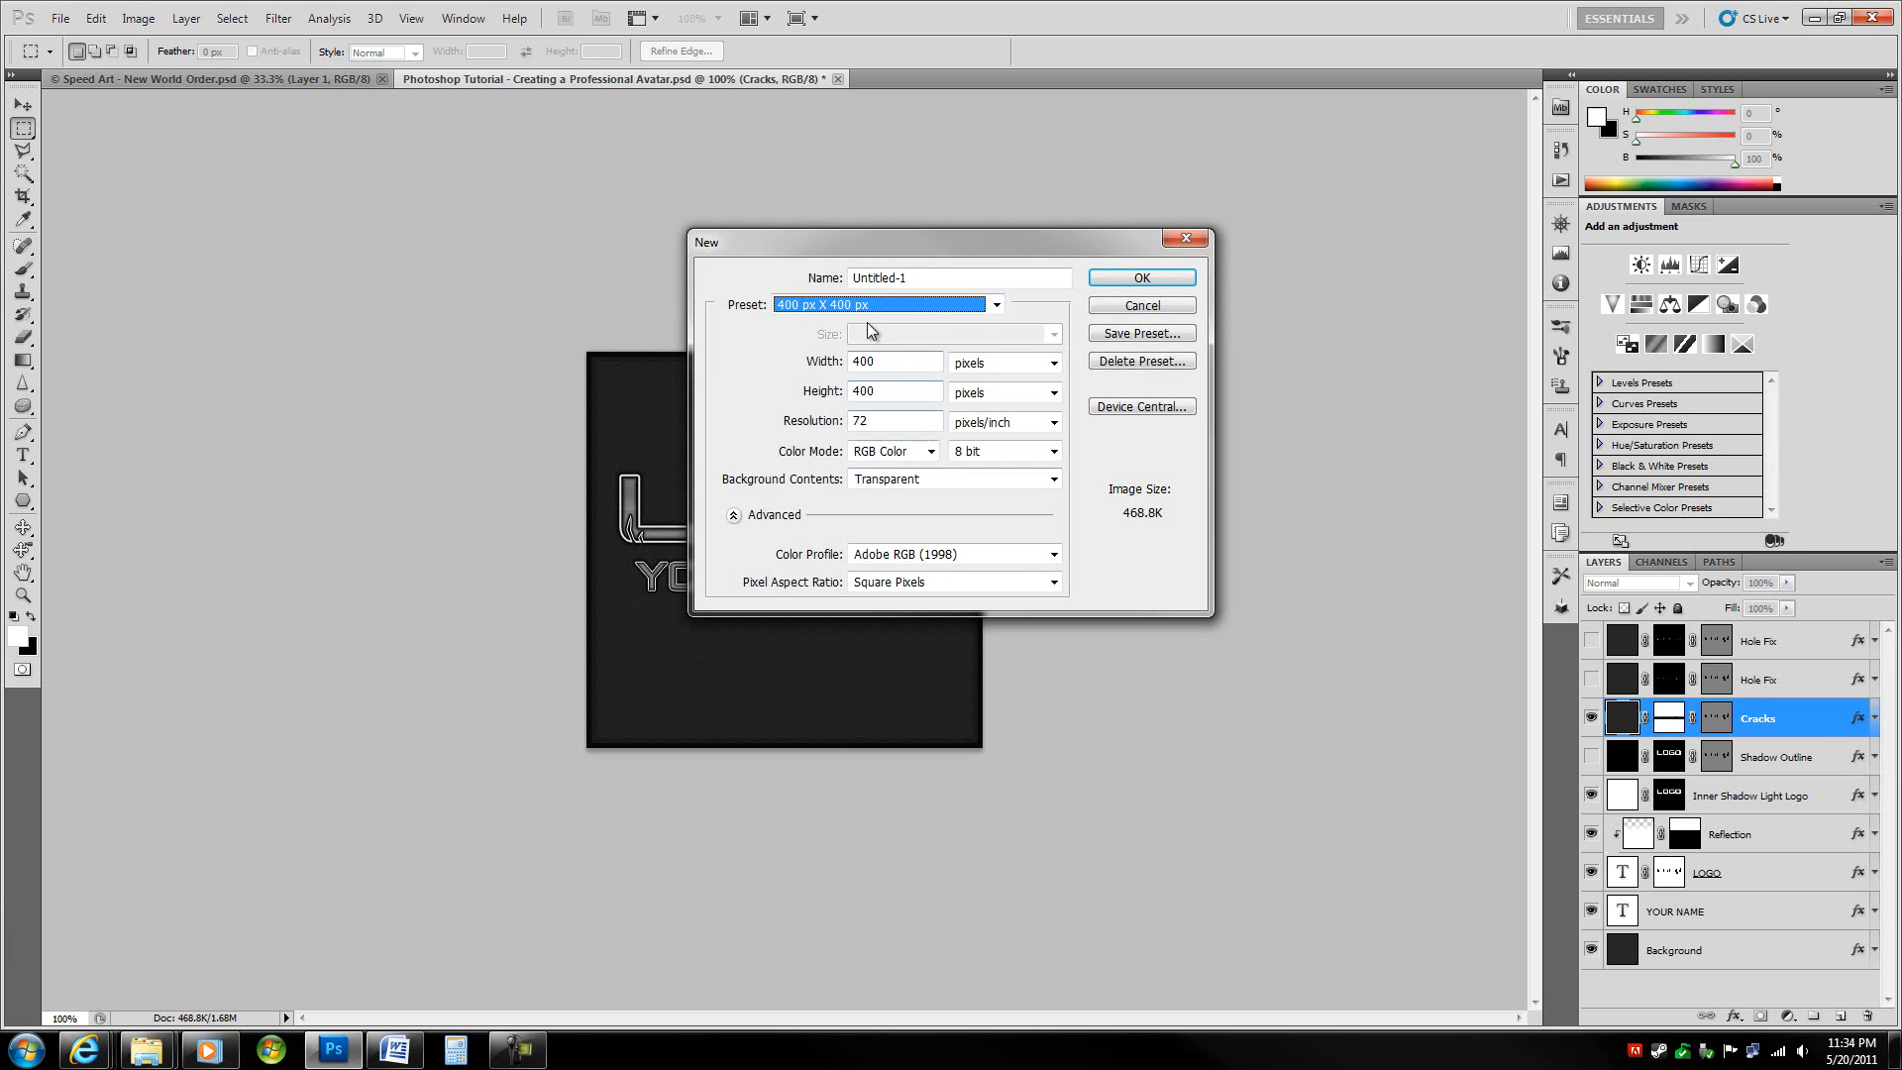
pyautogui.click(952, 277)
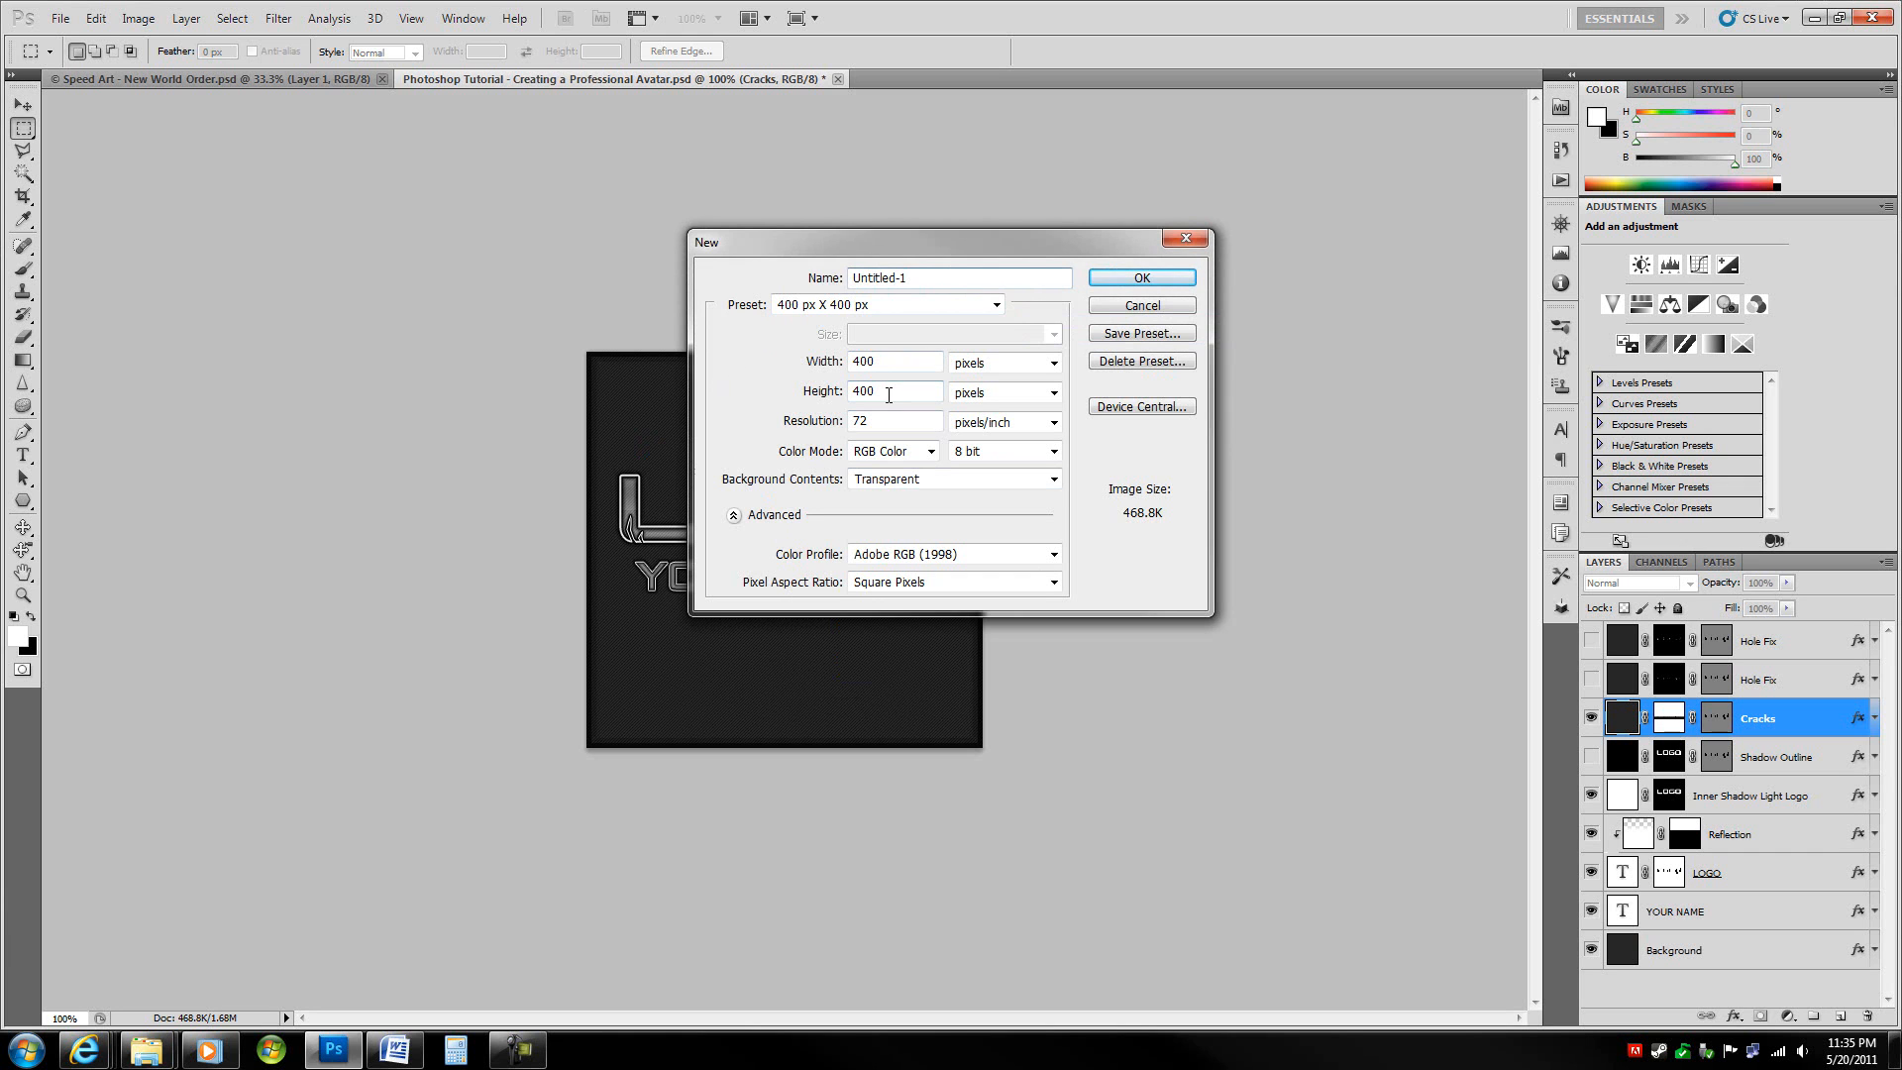
pyautogui.press('BackSpace')
pyautogui.press('BackSpace')
pyautogui.press('BackSpace')
pyautogui.write('Avatar Tutoai')
pyautogui.press('BackSpace')
pyautogui.write('rial')
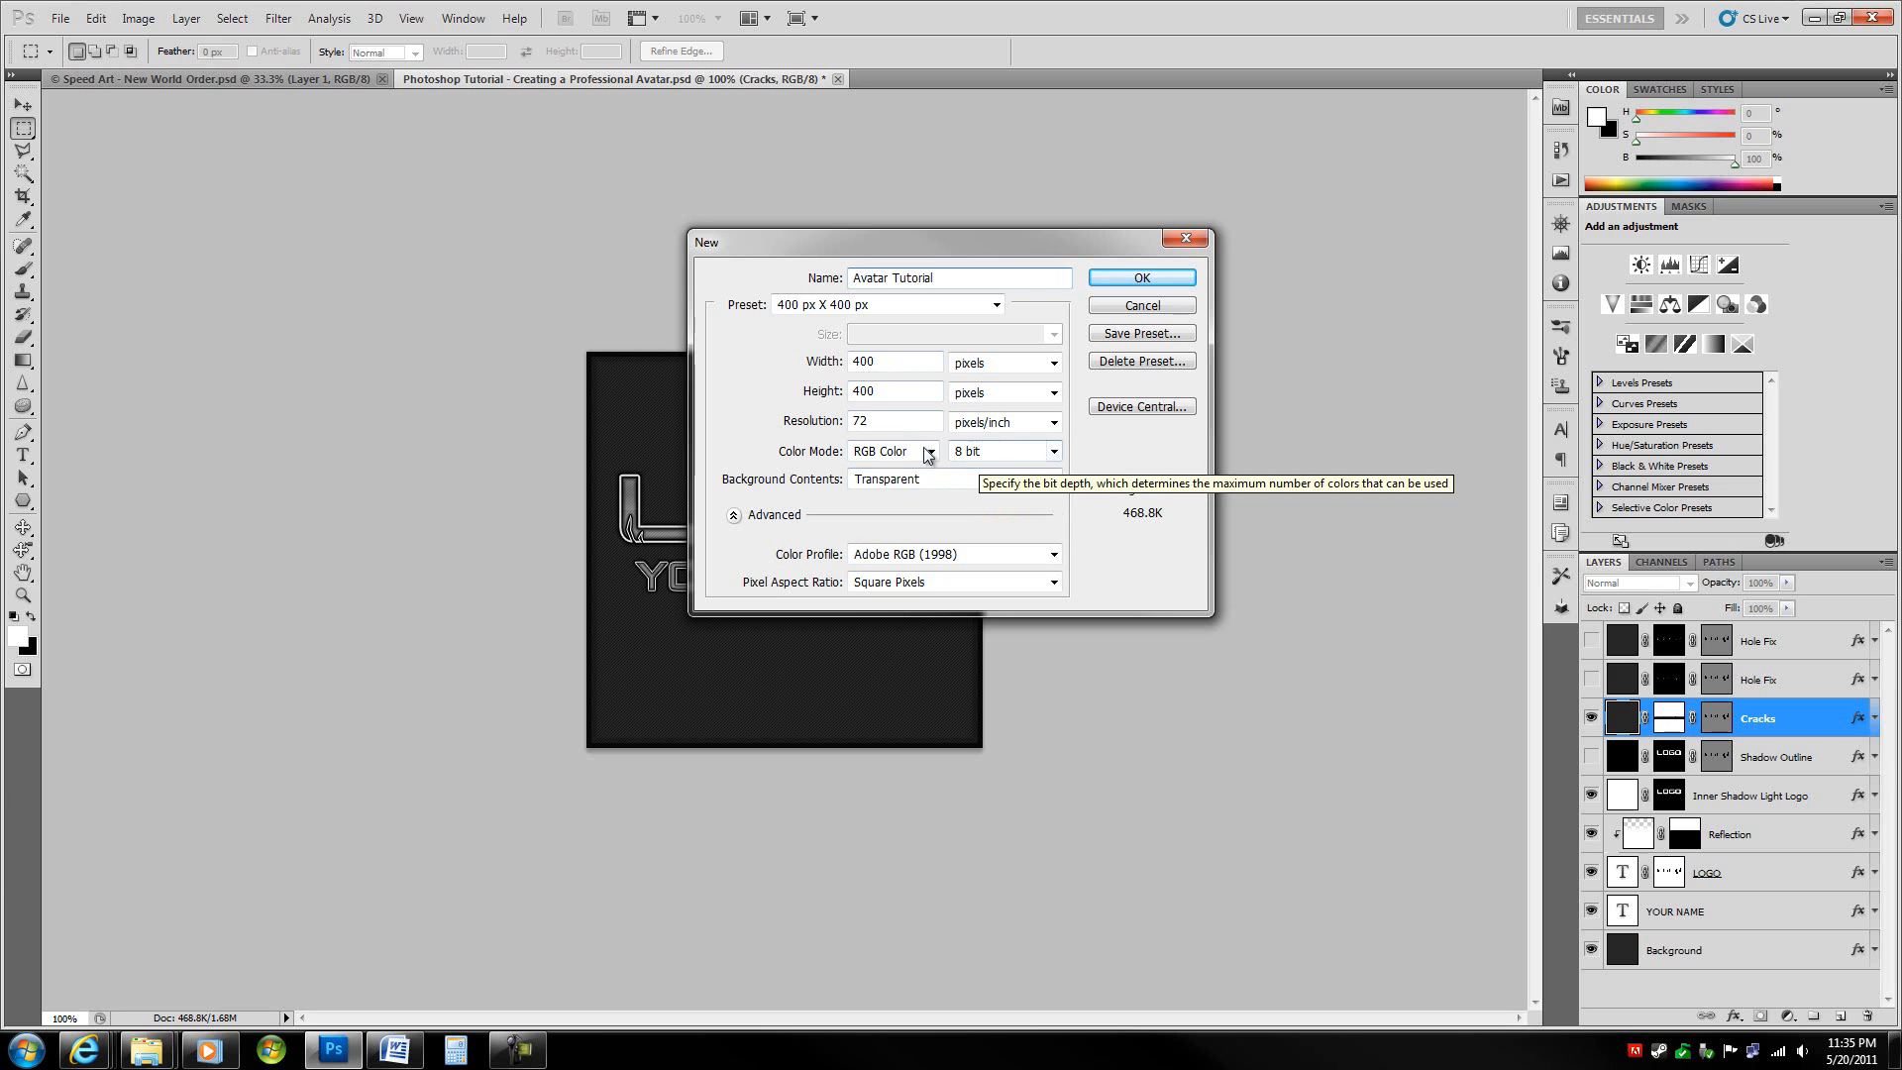
pyautogui.click(1143, 278)
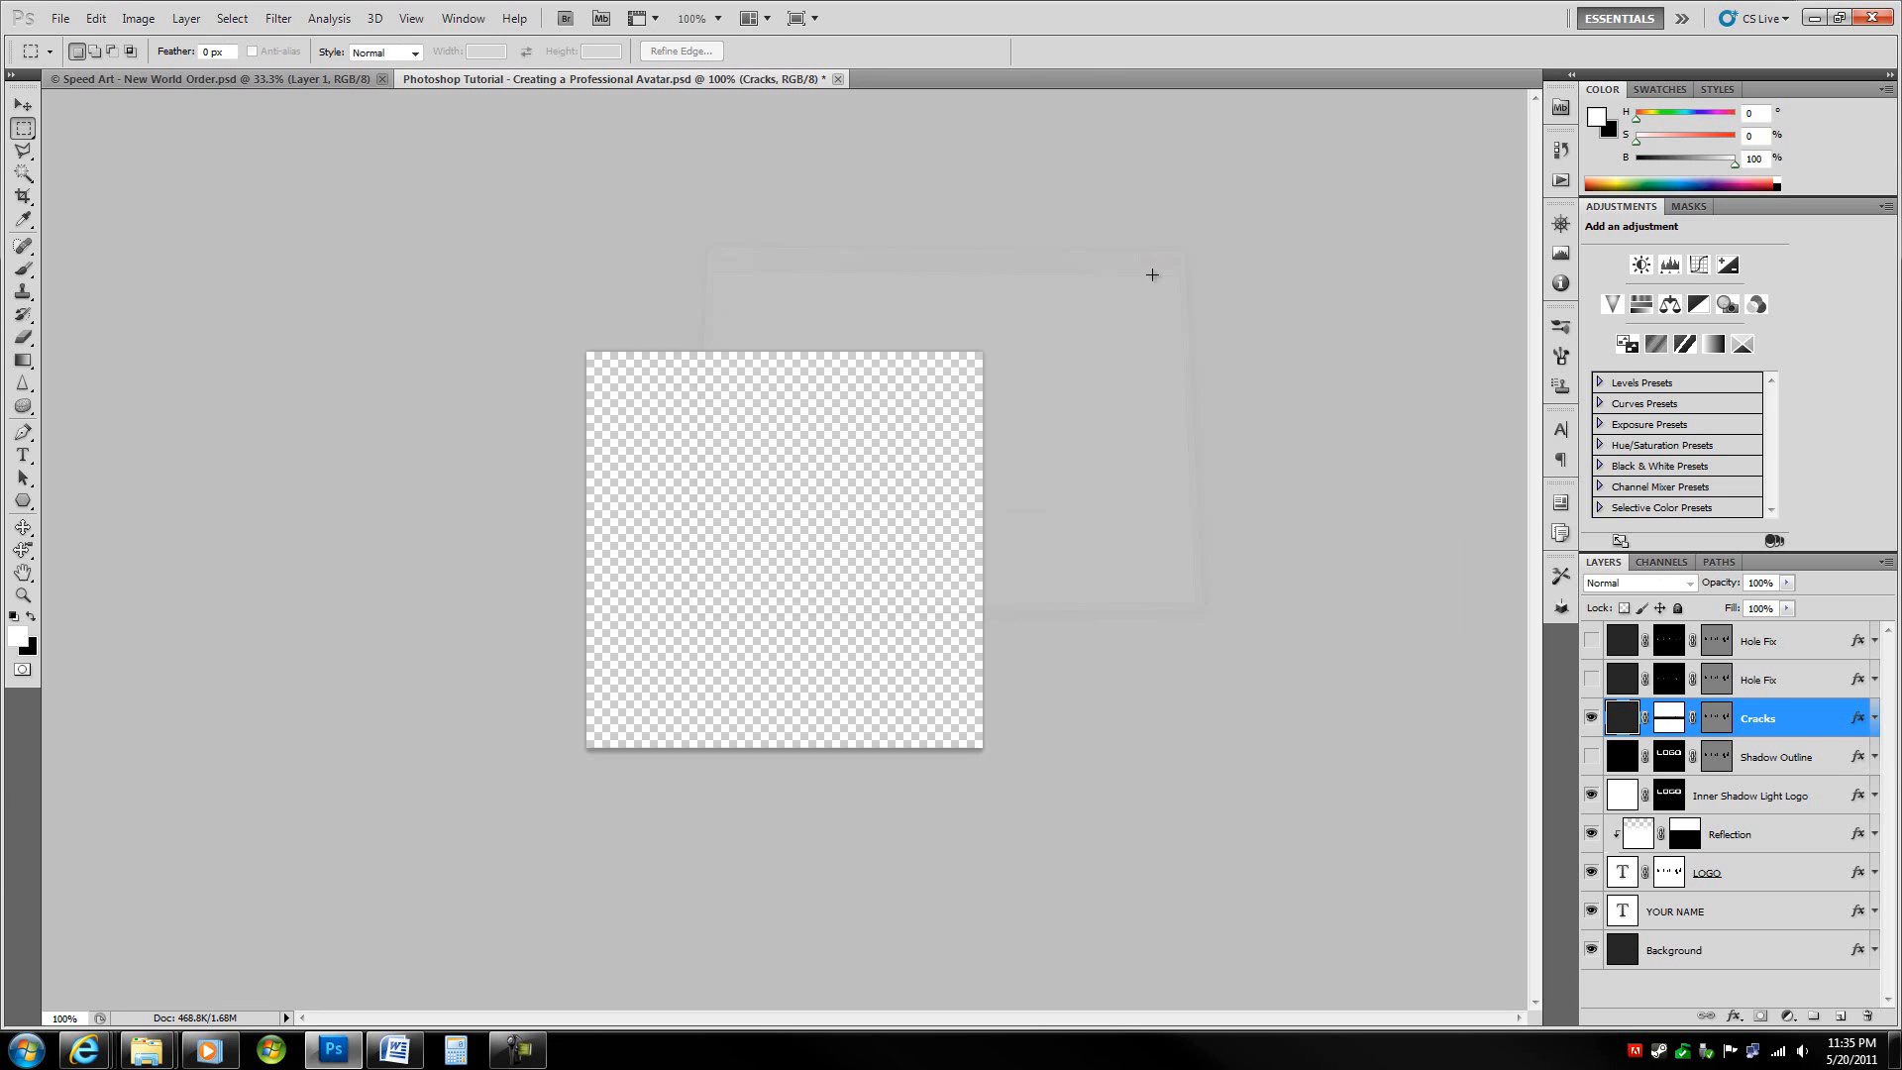
# - Rename the new document's only layer as Background
pyautogui.doubleClick(1671, 643)
pyautogui.press('BackSpace')
pyautogui.write('Background')
pyautogui.press('Return')
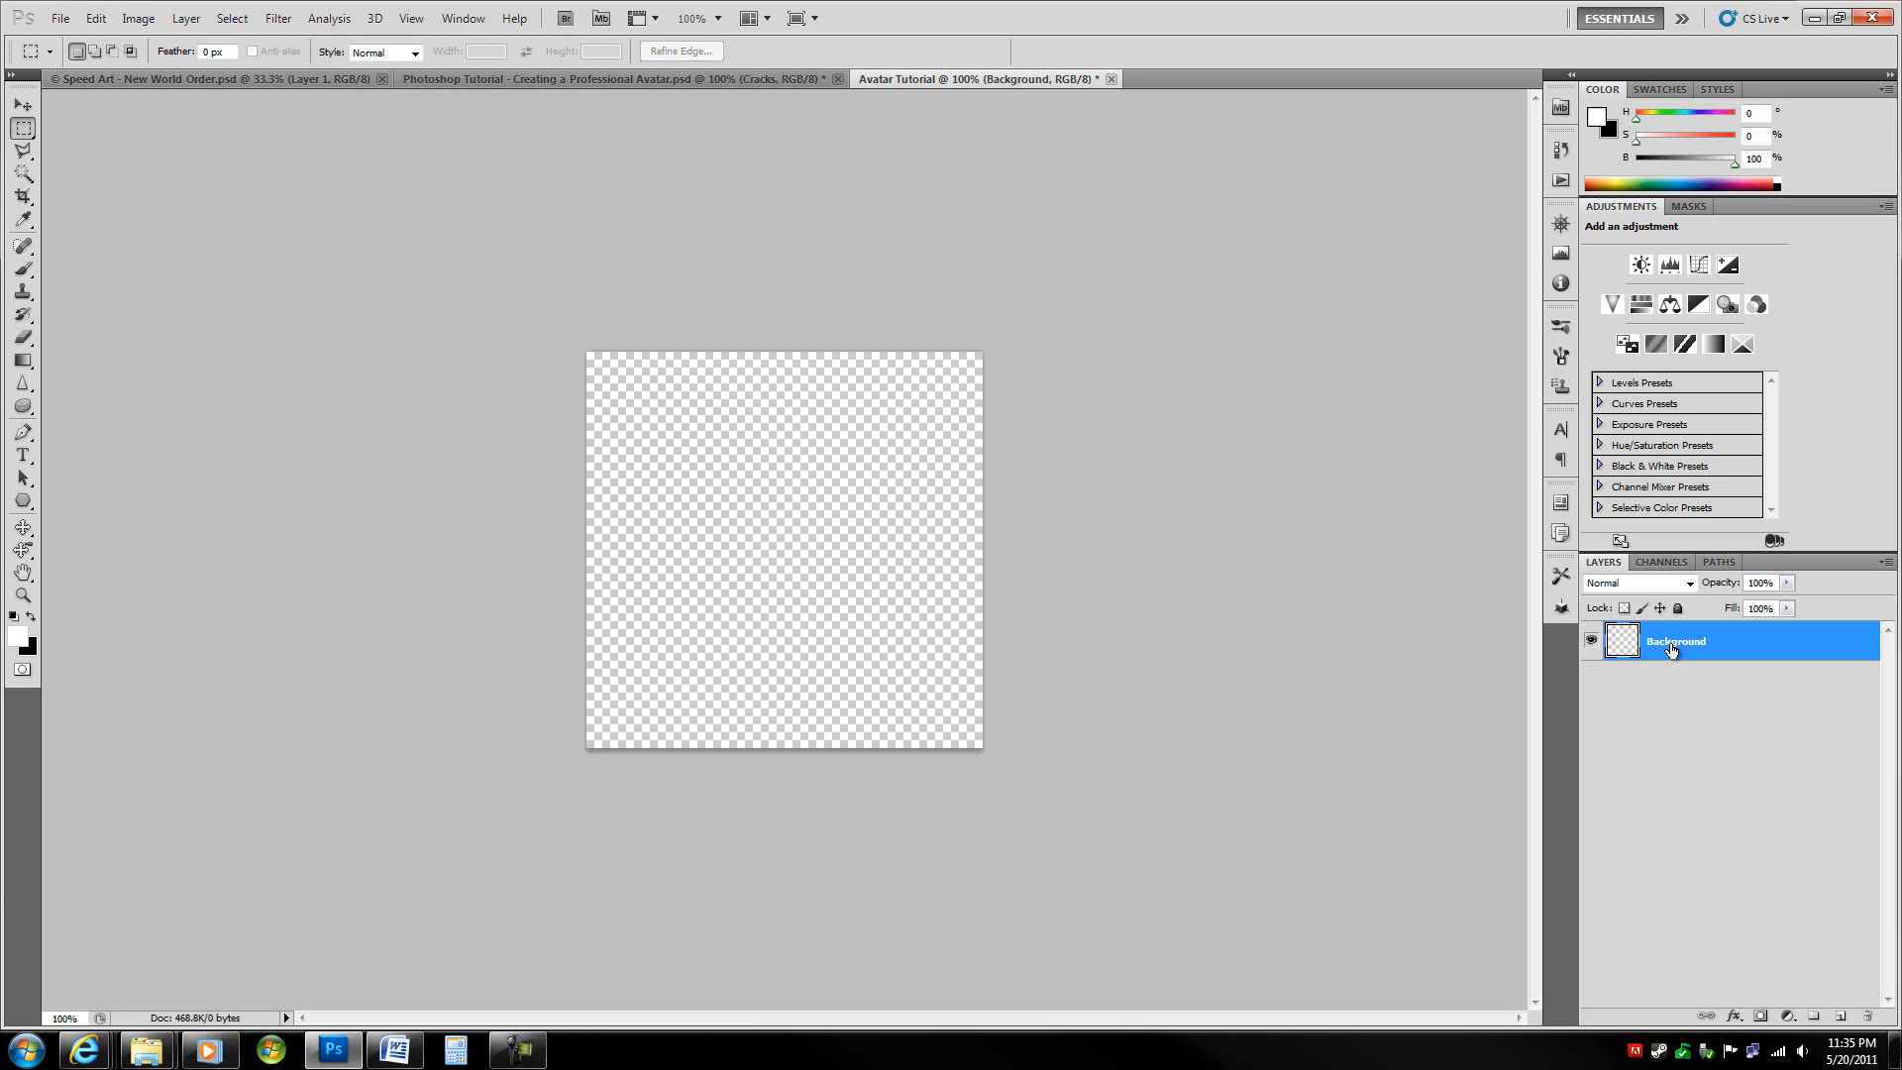
# - Fill the Background layer with the dark grey color 262626 in Normal mode at 100% opacity
pyautogui.click(95, 18)
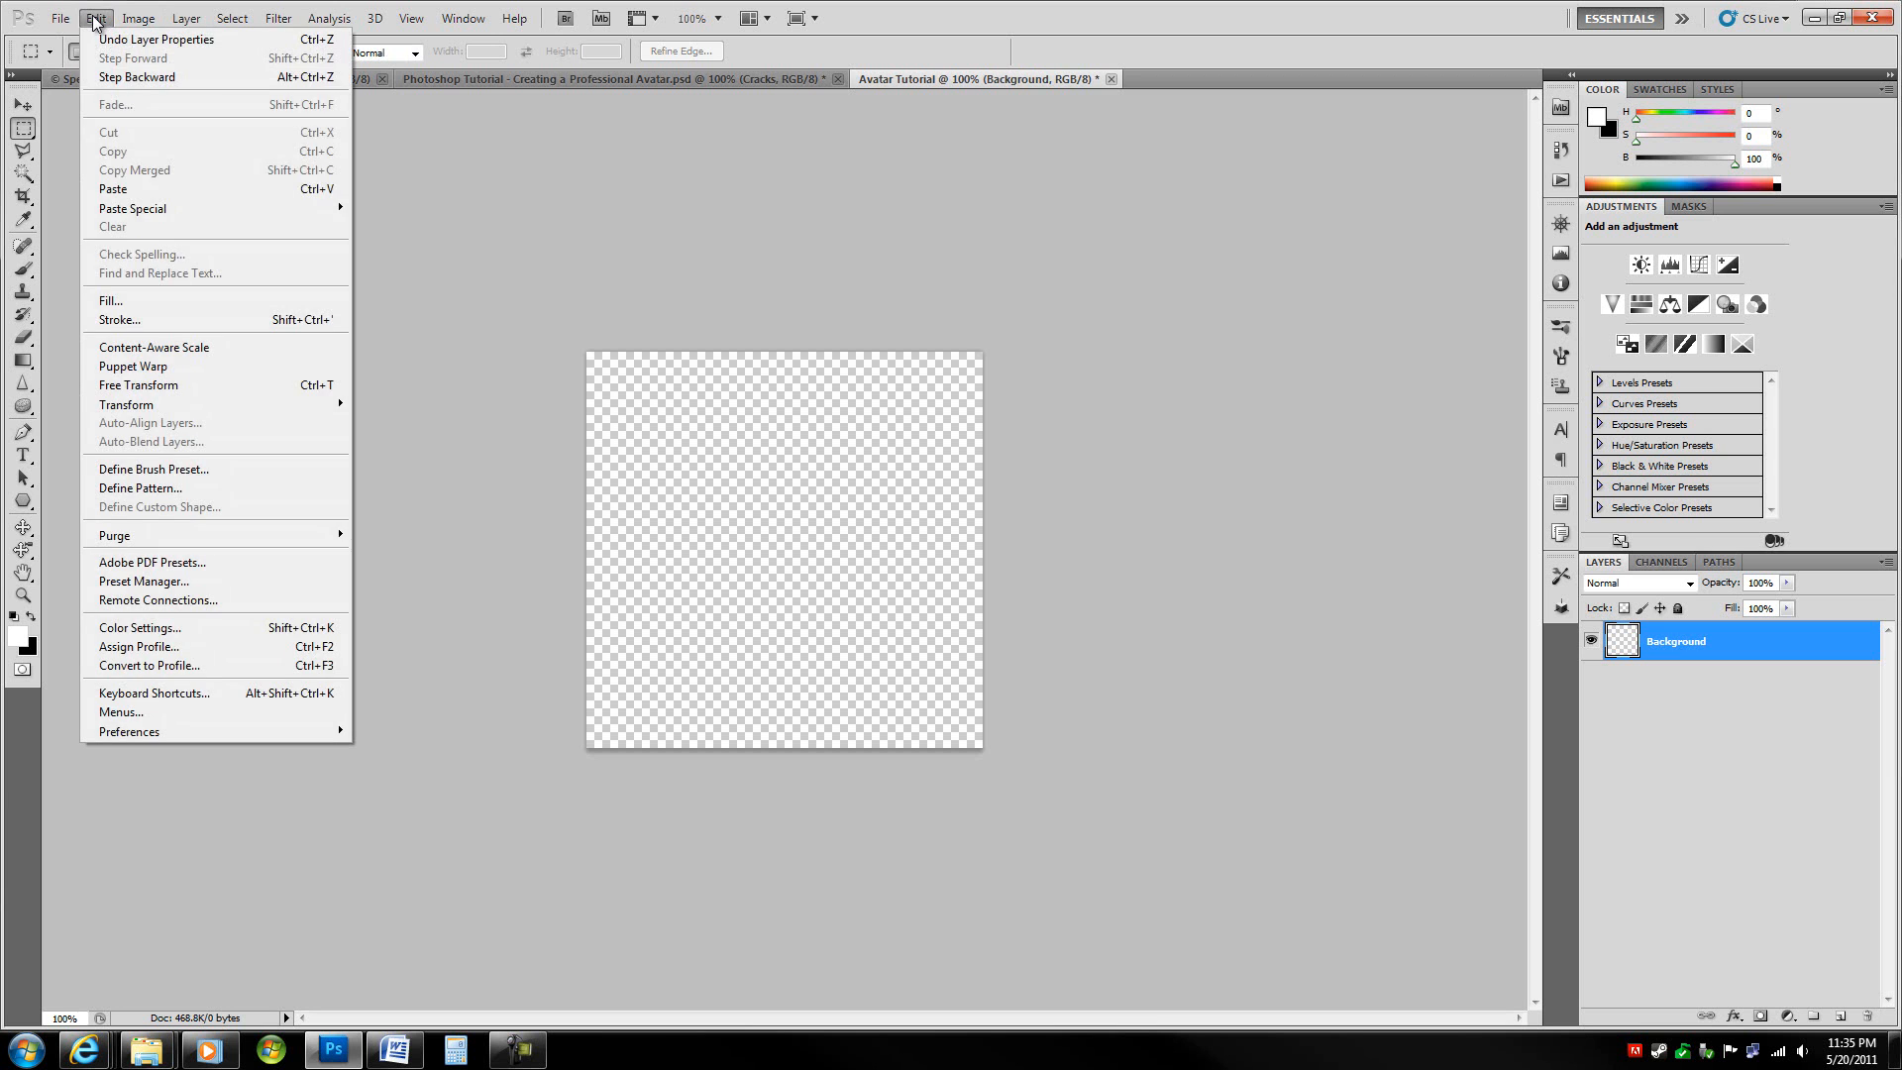
pyautogui.click(108, 302)
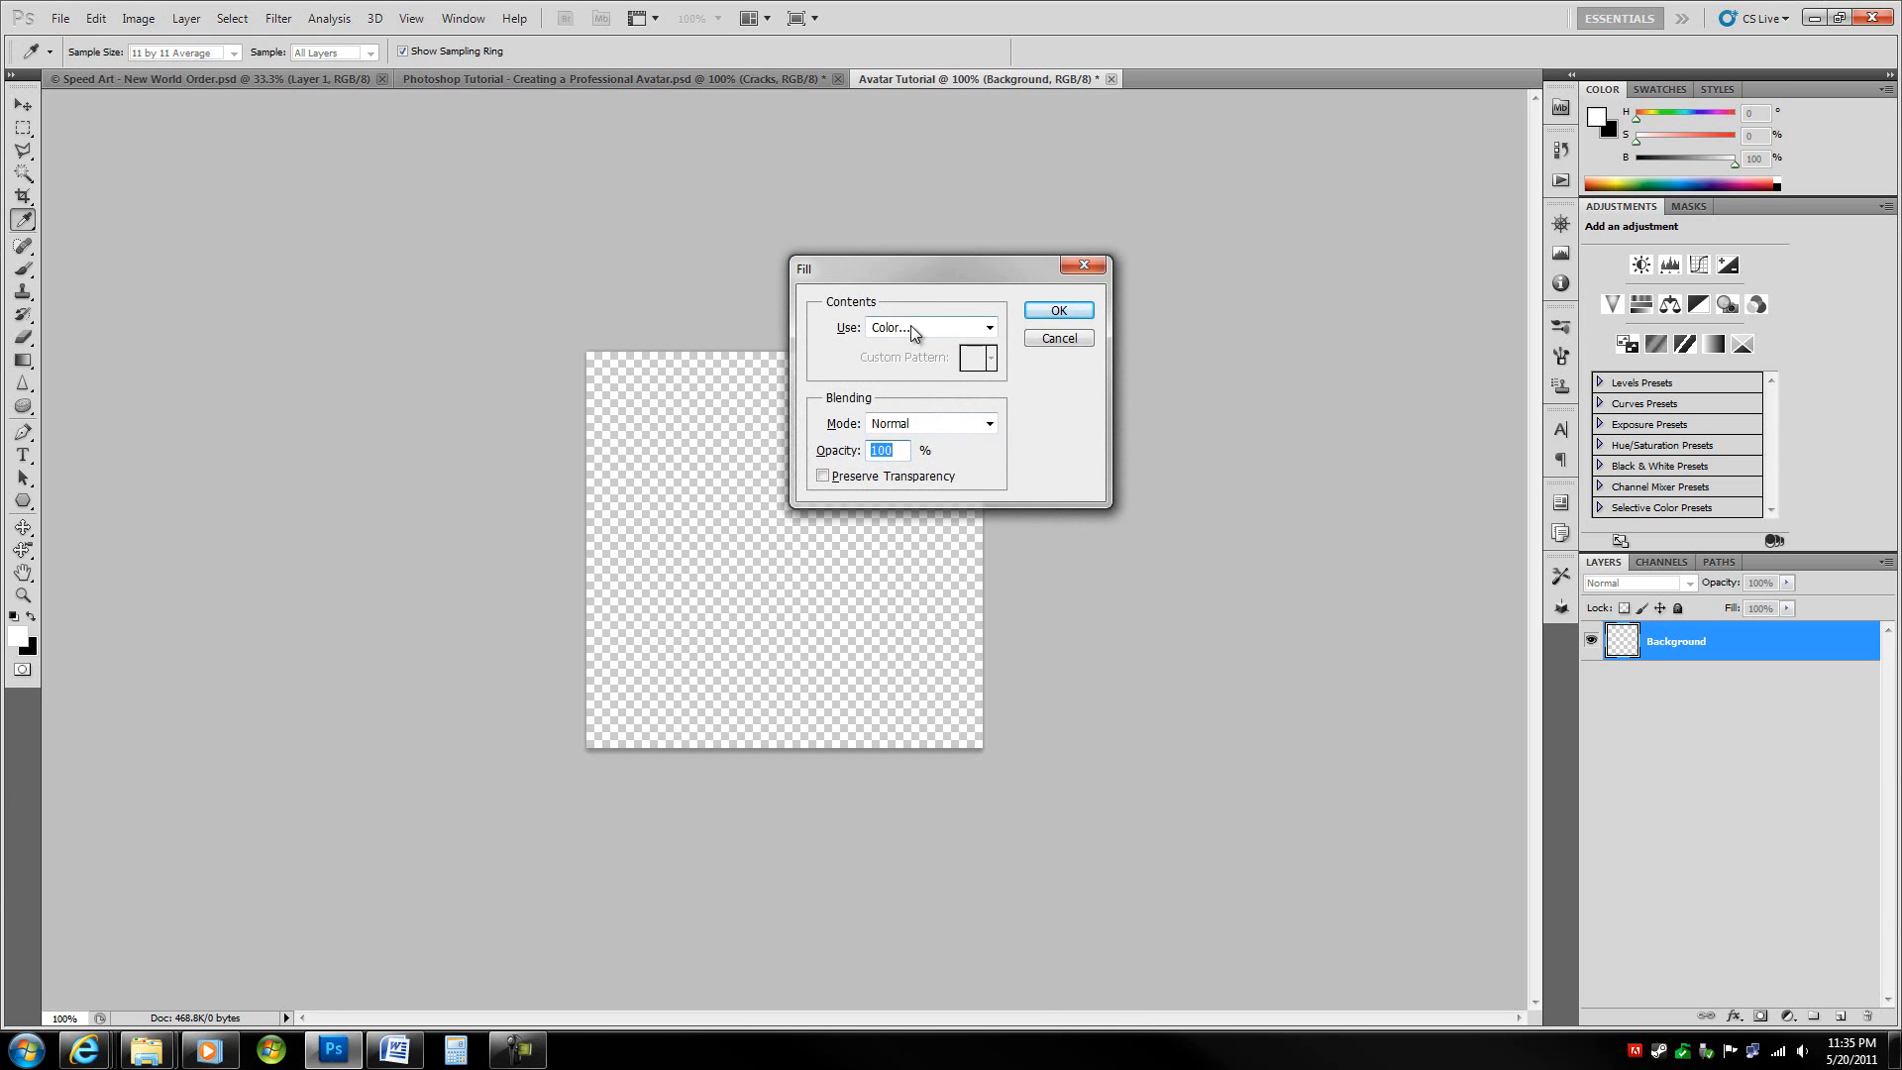
pyautogui.click(909, 329)
pyautogui.click(912, 366)
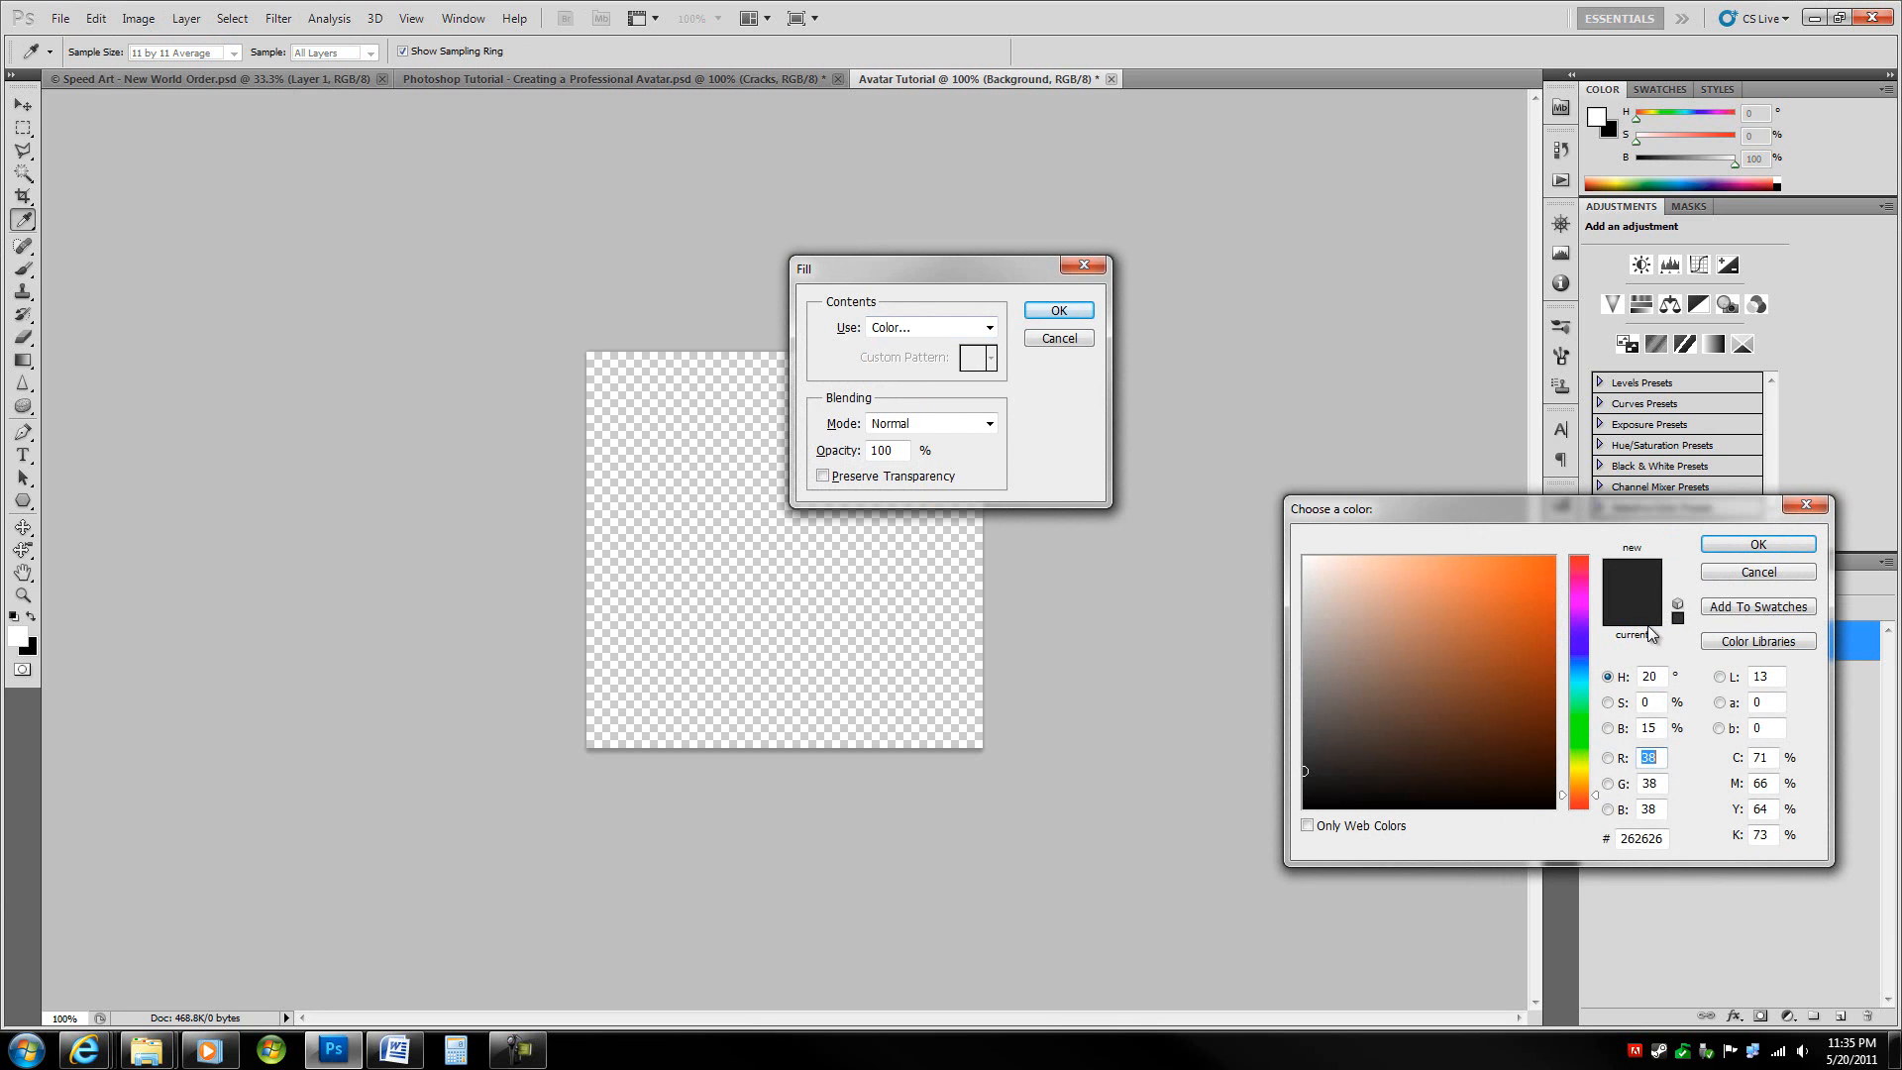
pyautogui.hotkey('shift', 'Tab')
pyautogui.click(1759, 544)
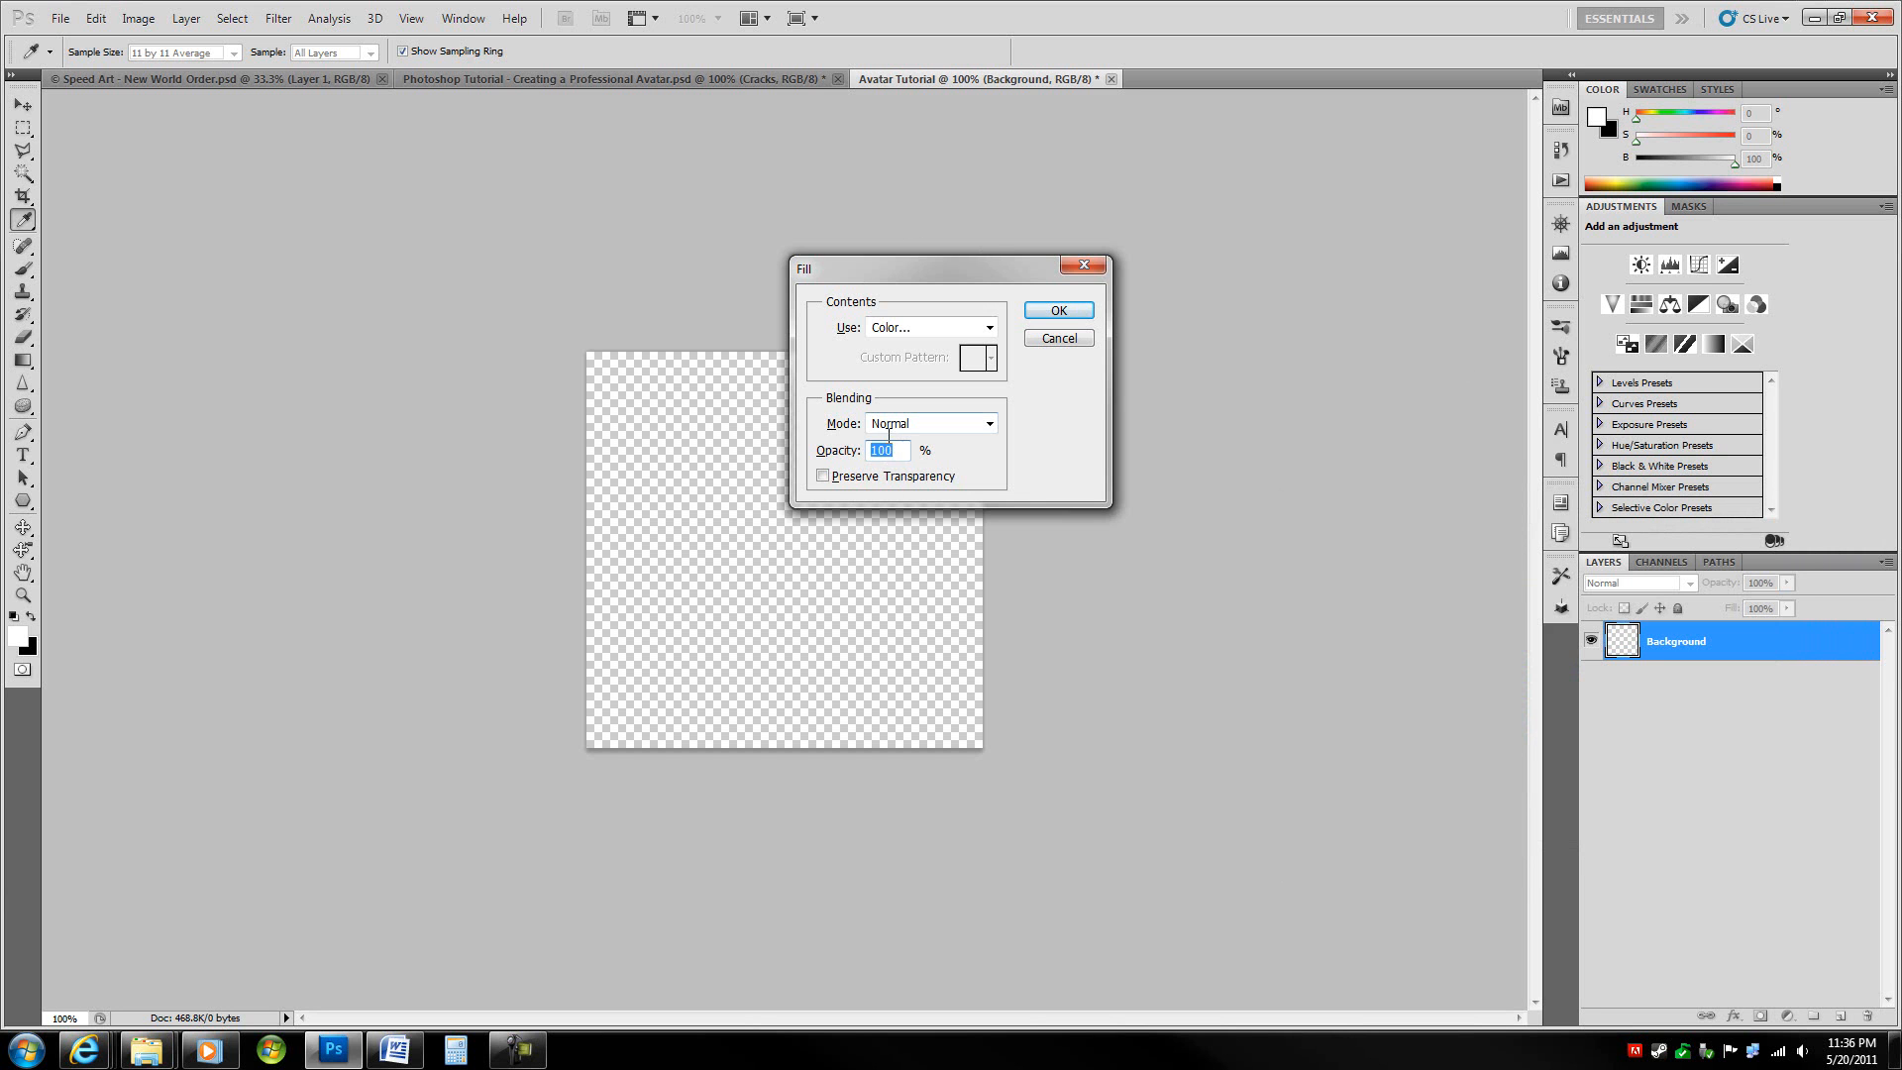
pyautogui.click(1078, 310)
pyautogui.press('m')
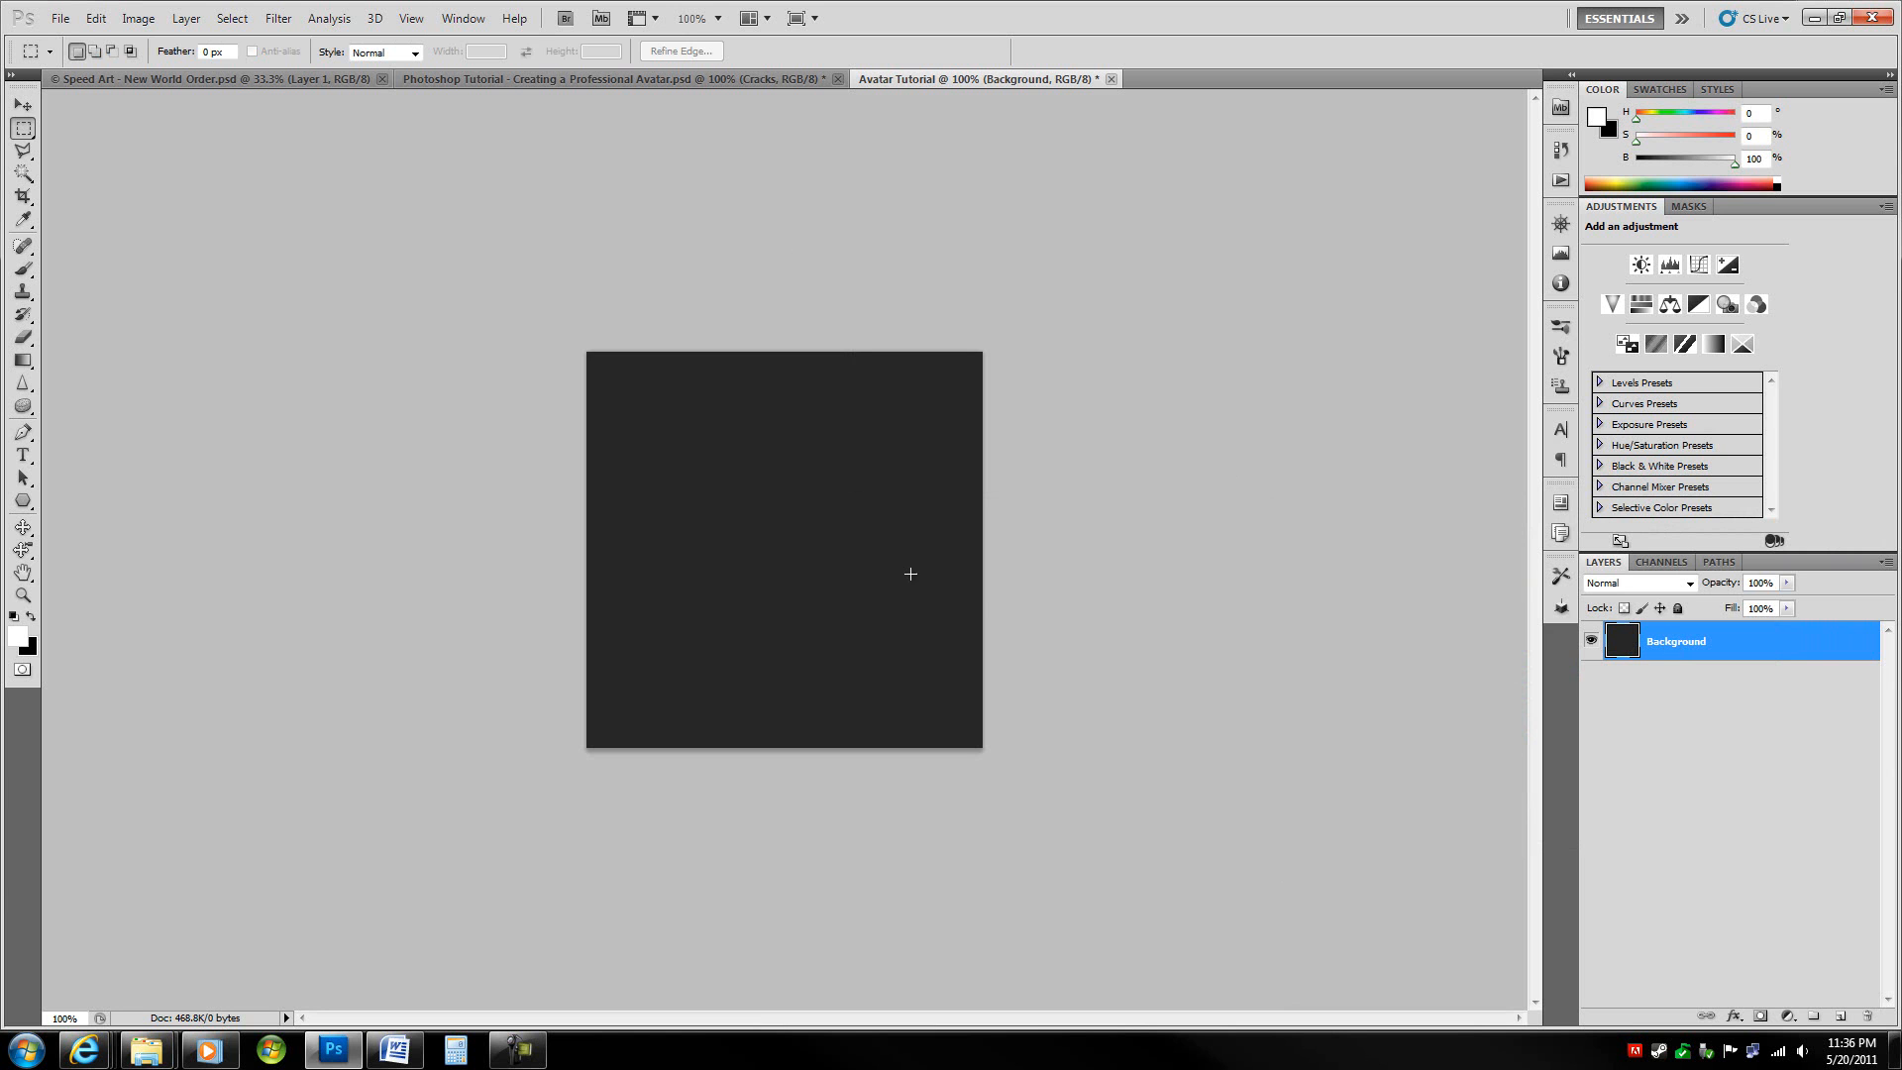
pyautogui.doubleClick(1765, 651)
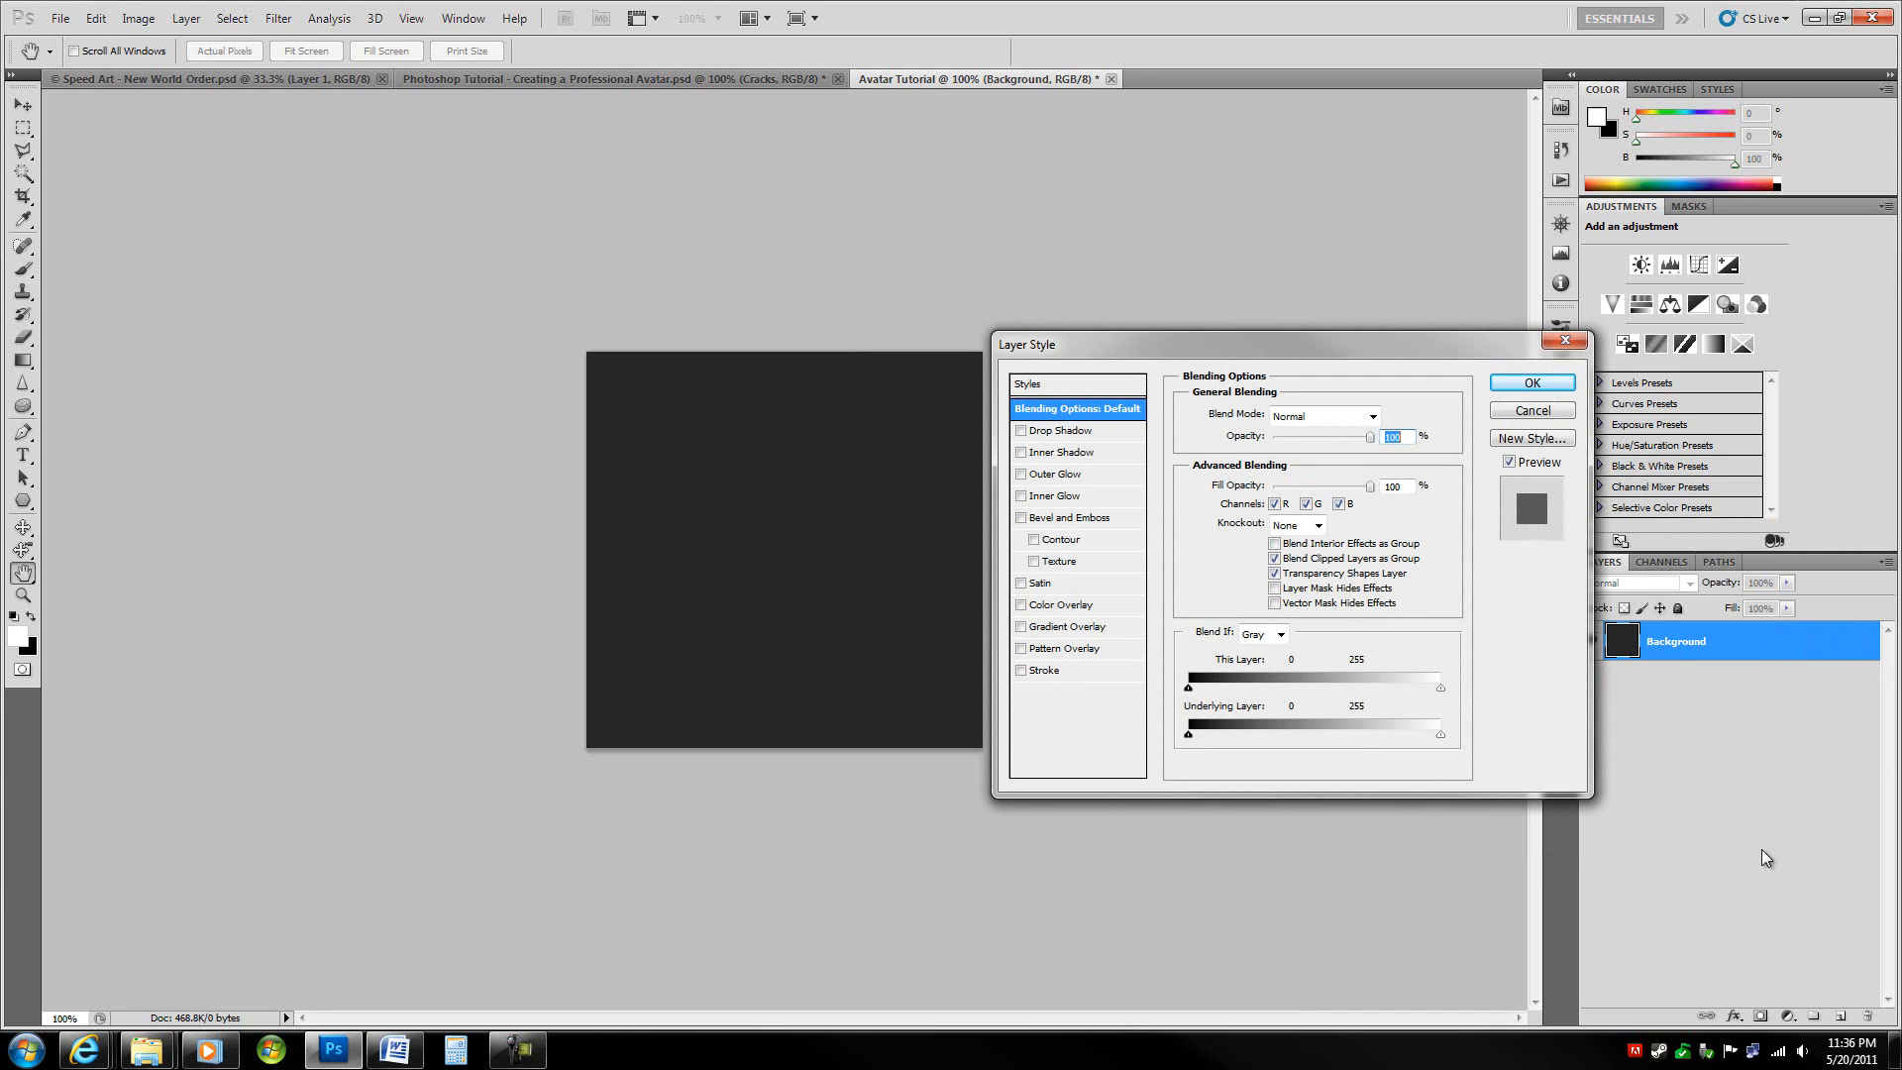
pyautogui.press('Escape')
pyautogui.click(1733, 1018)
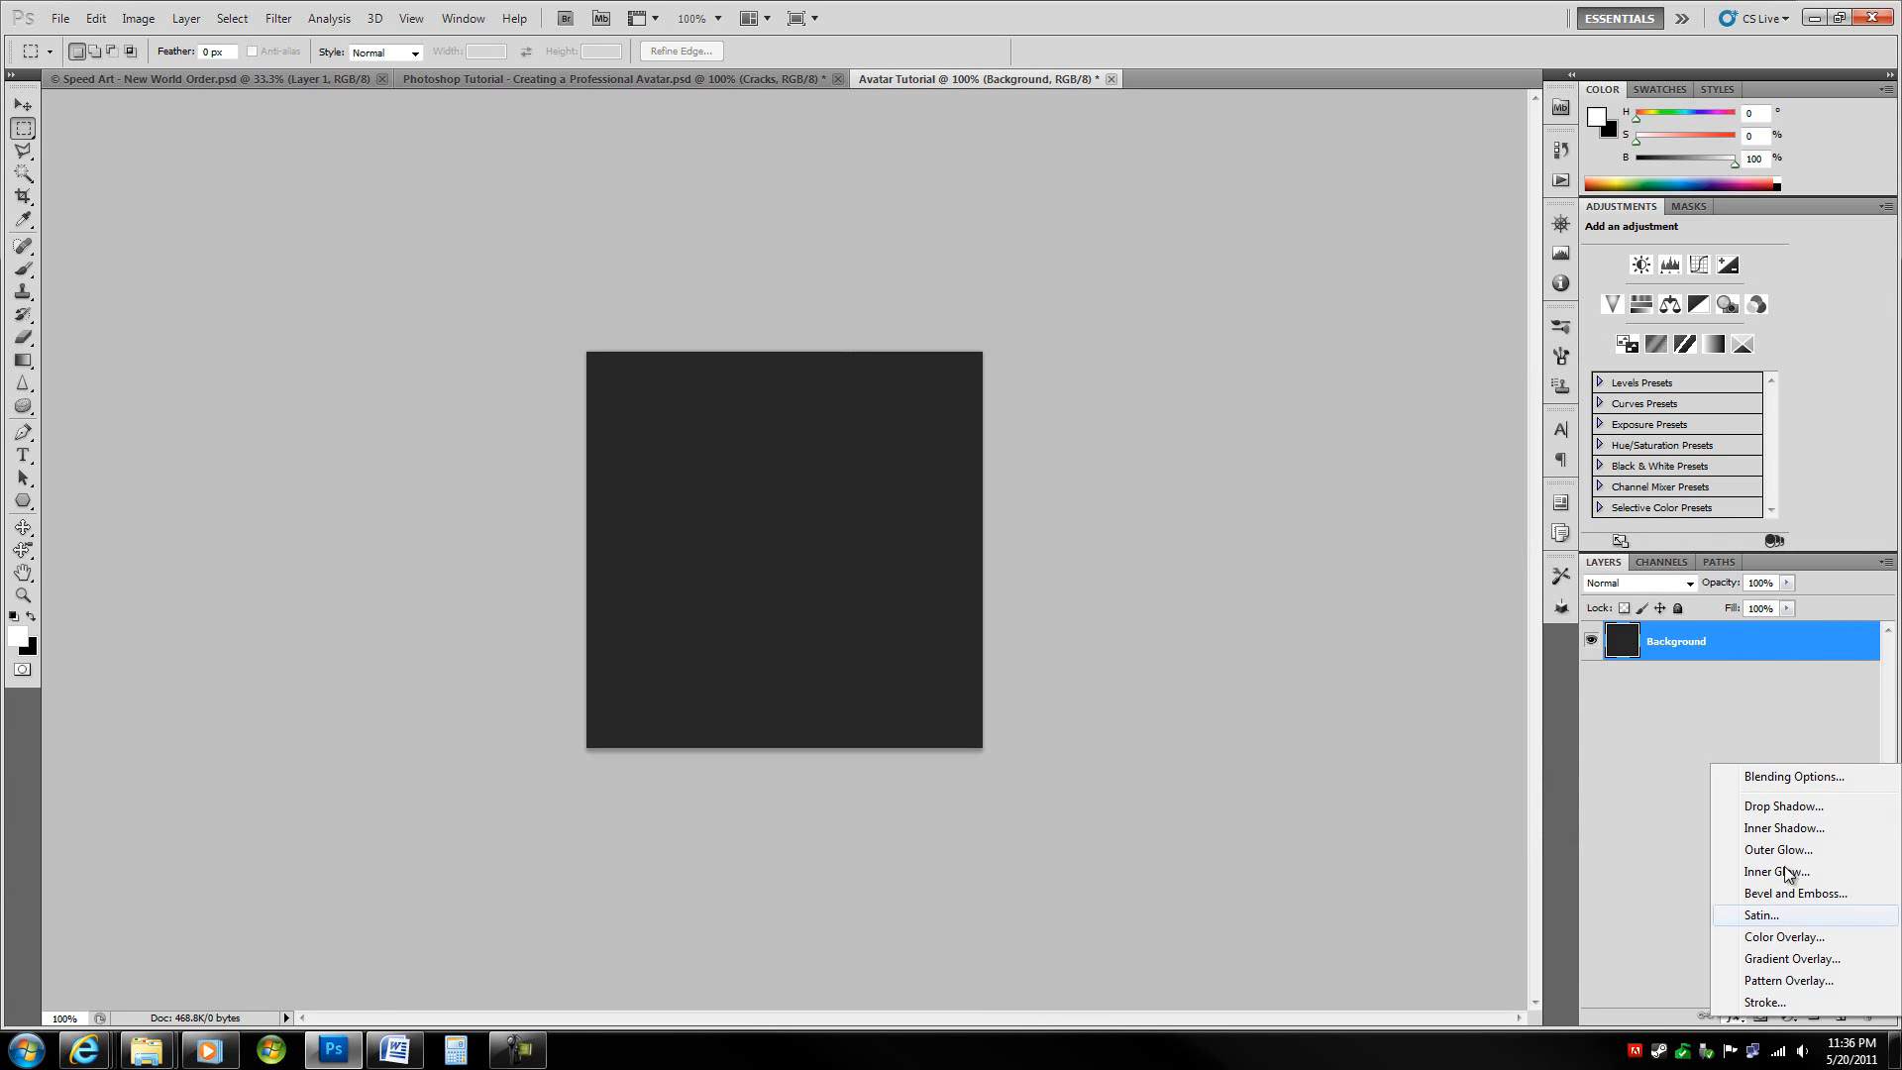
pyautogui.click(1755, 627)
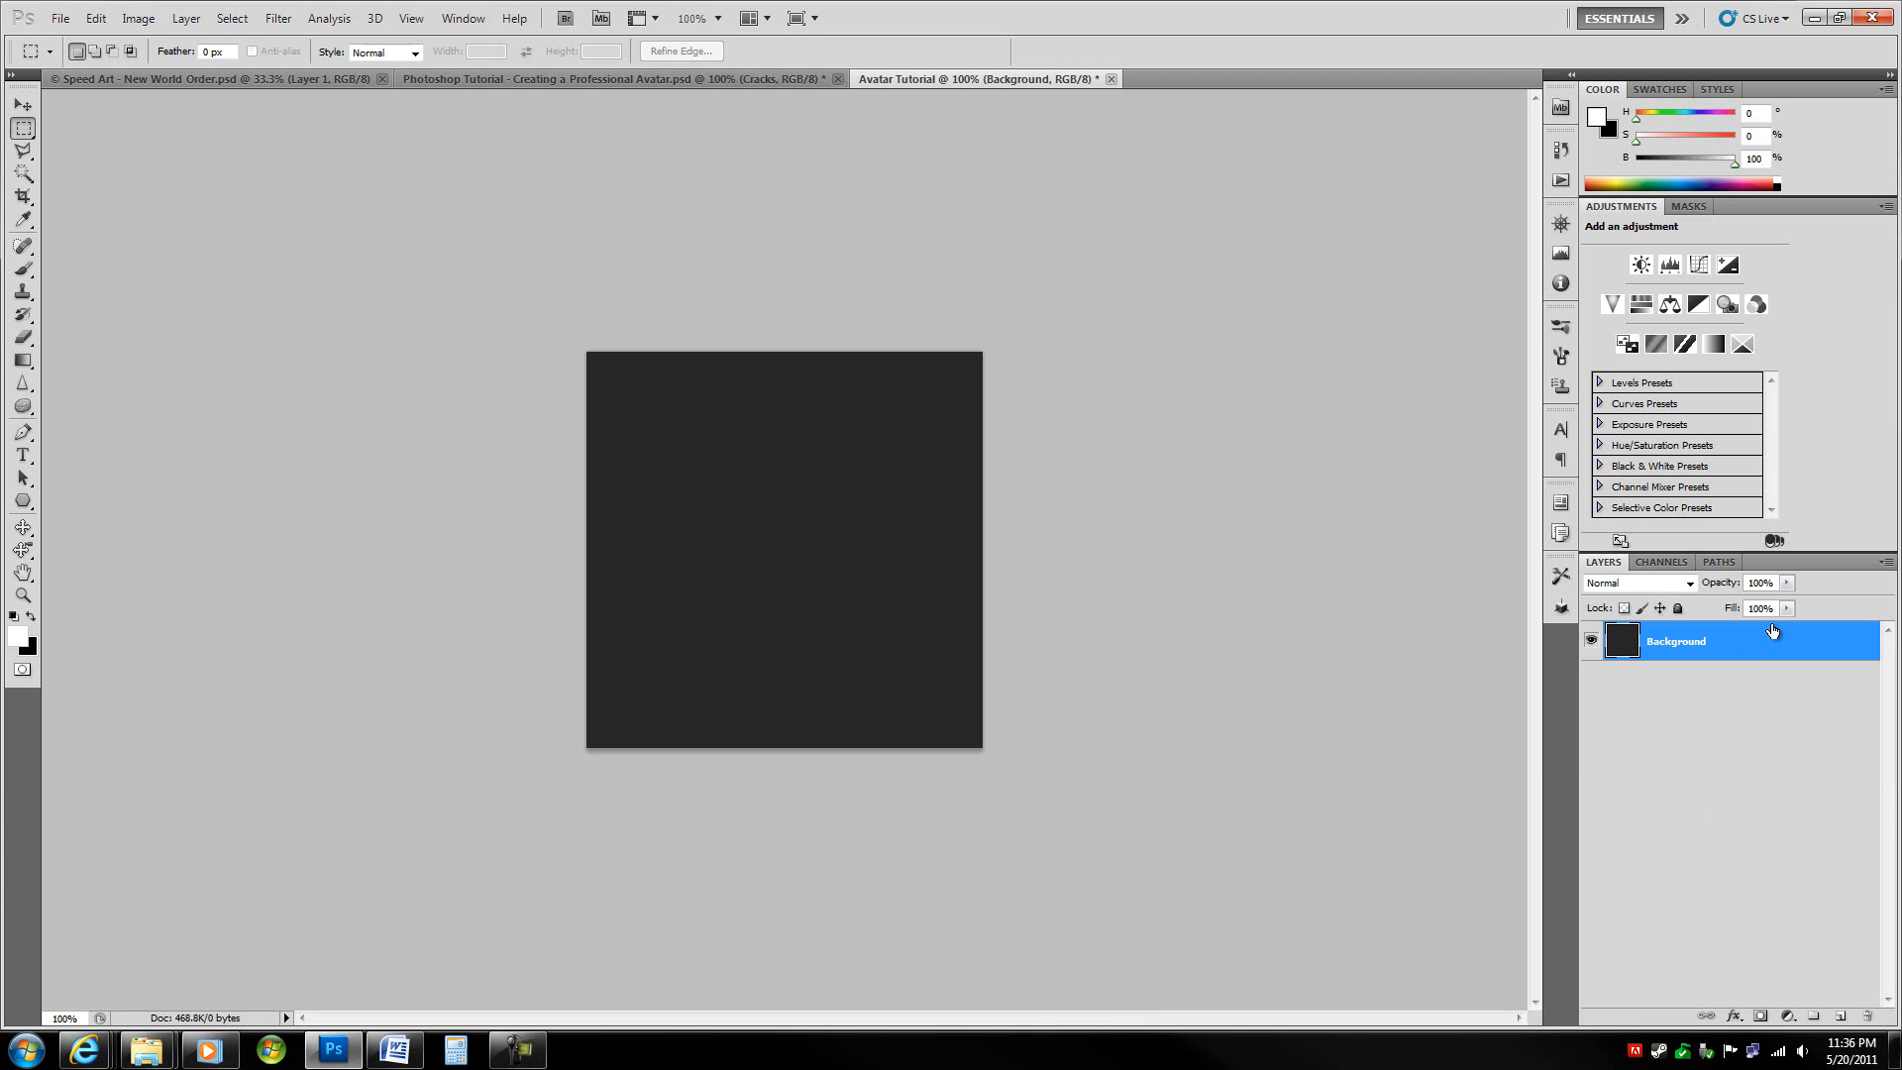
# - Add an Inner Shadow effect to the Background layer and set its opacity to 70%
pyautogui.doubleClick(1772, 636)
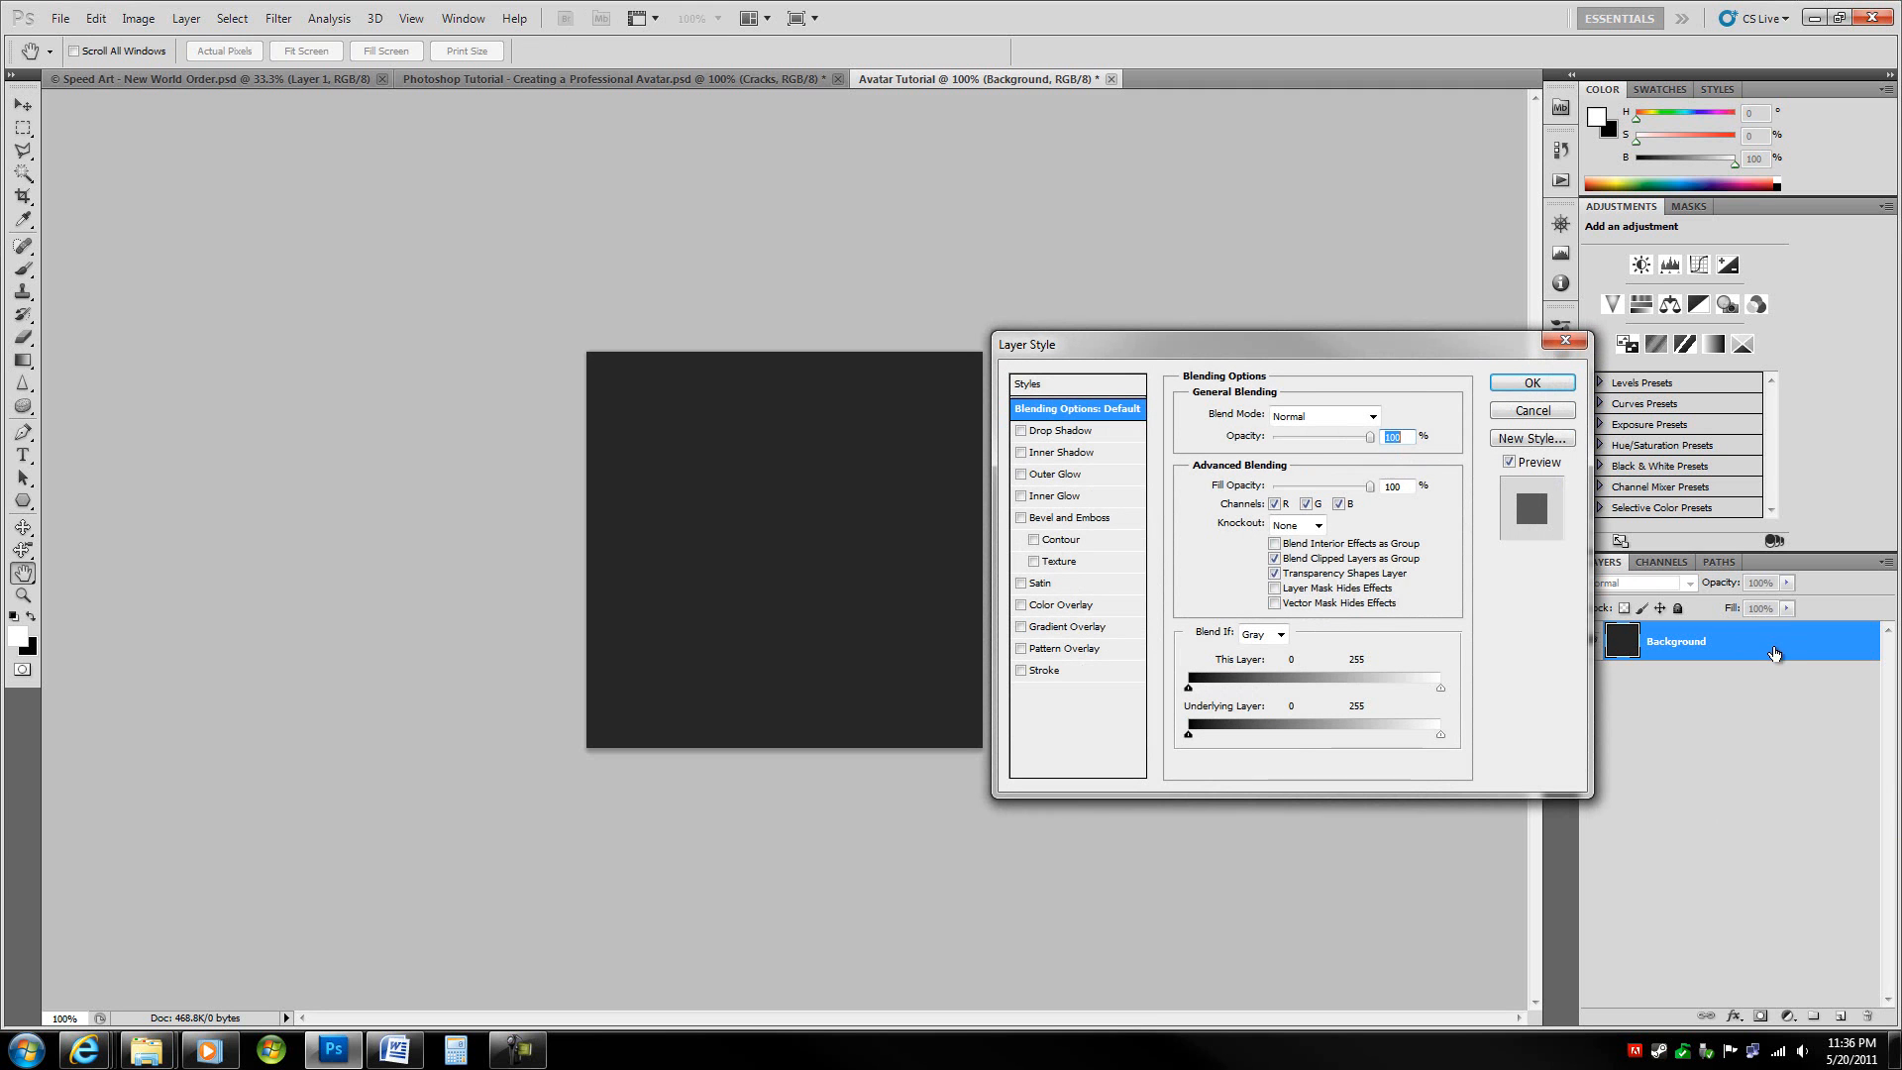
pyautogui.click(1080, 454)
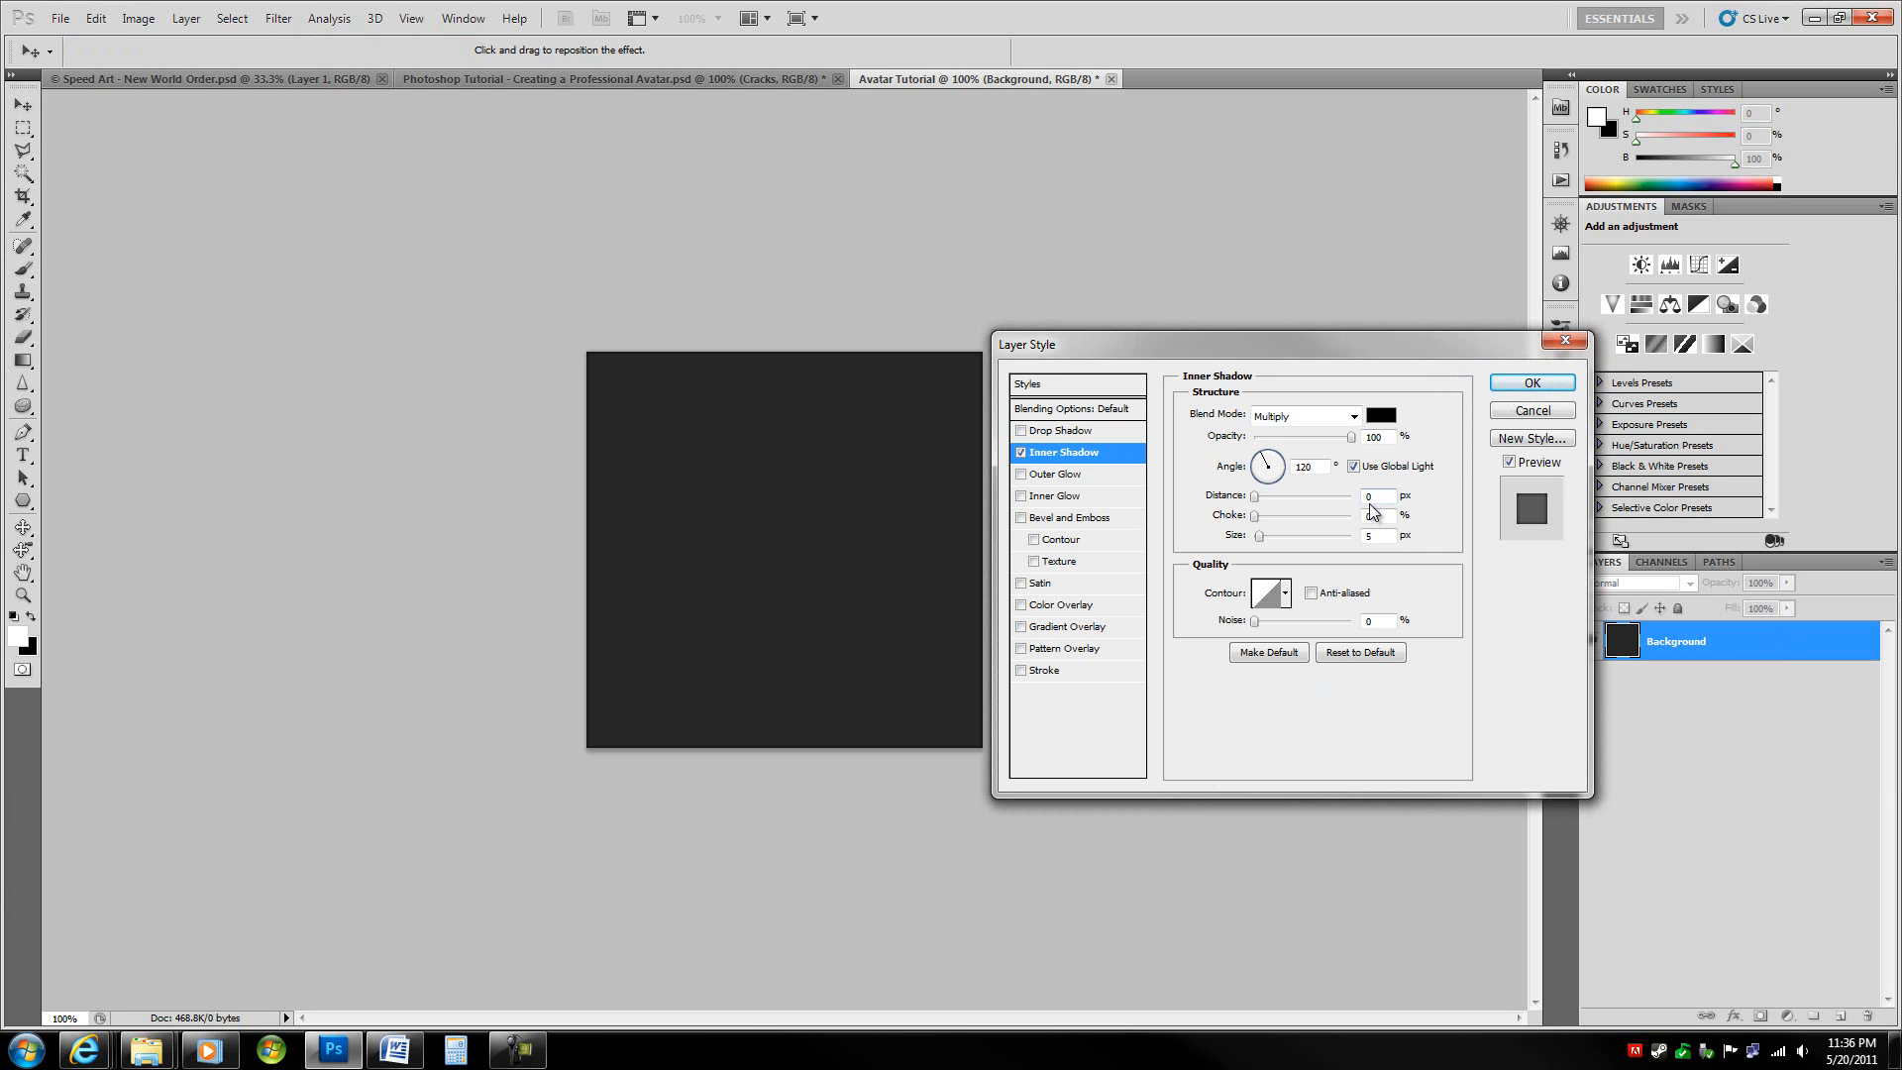
pyautogui.moveTo(1351, 437); pyautogui.dragTo(1342, 437)
pyautogui.hotkey('shift', 'Down')
pyautogui.hotkey('shift', 'Down')
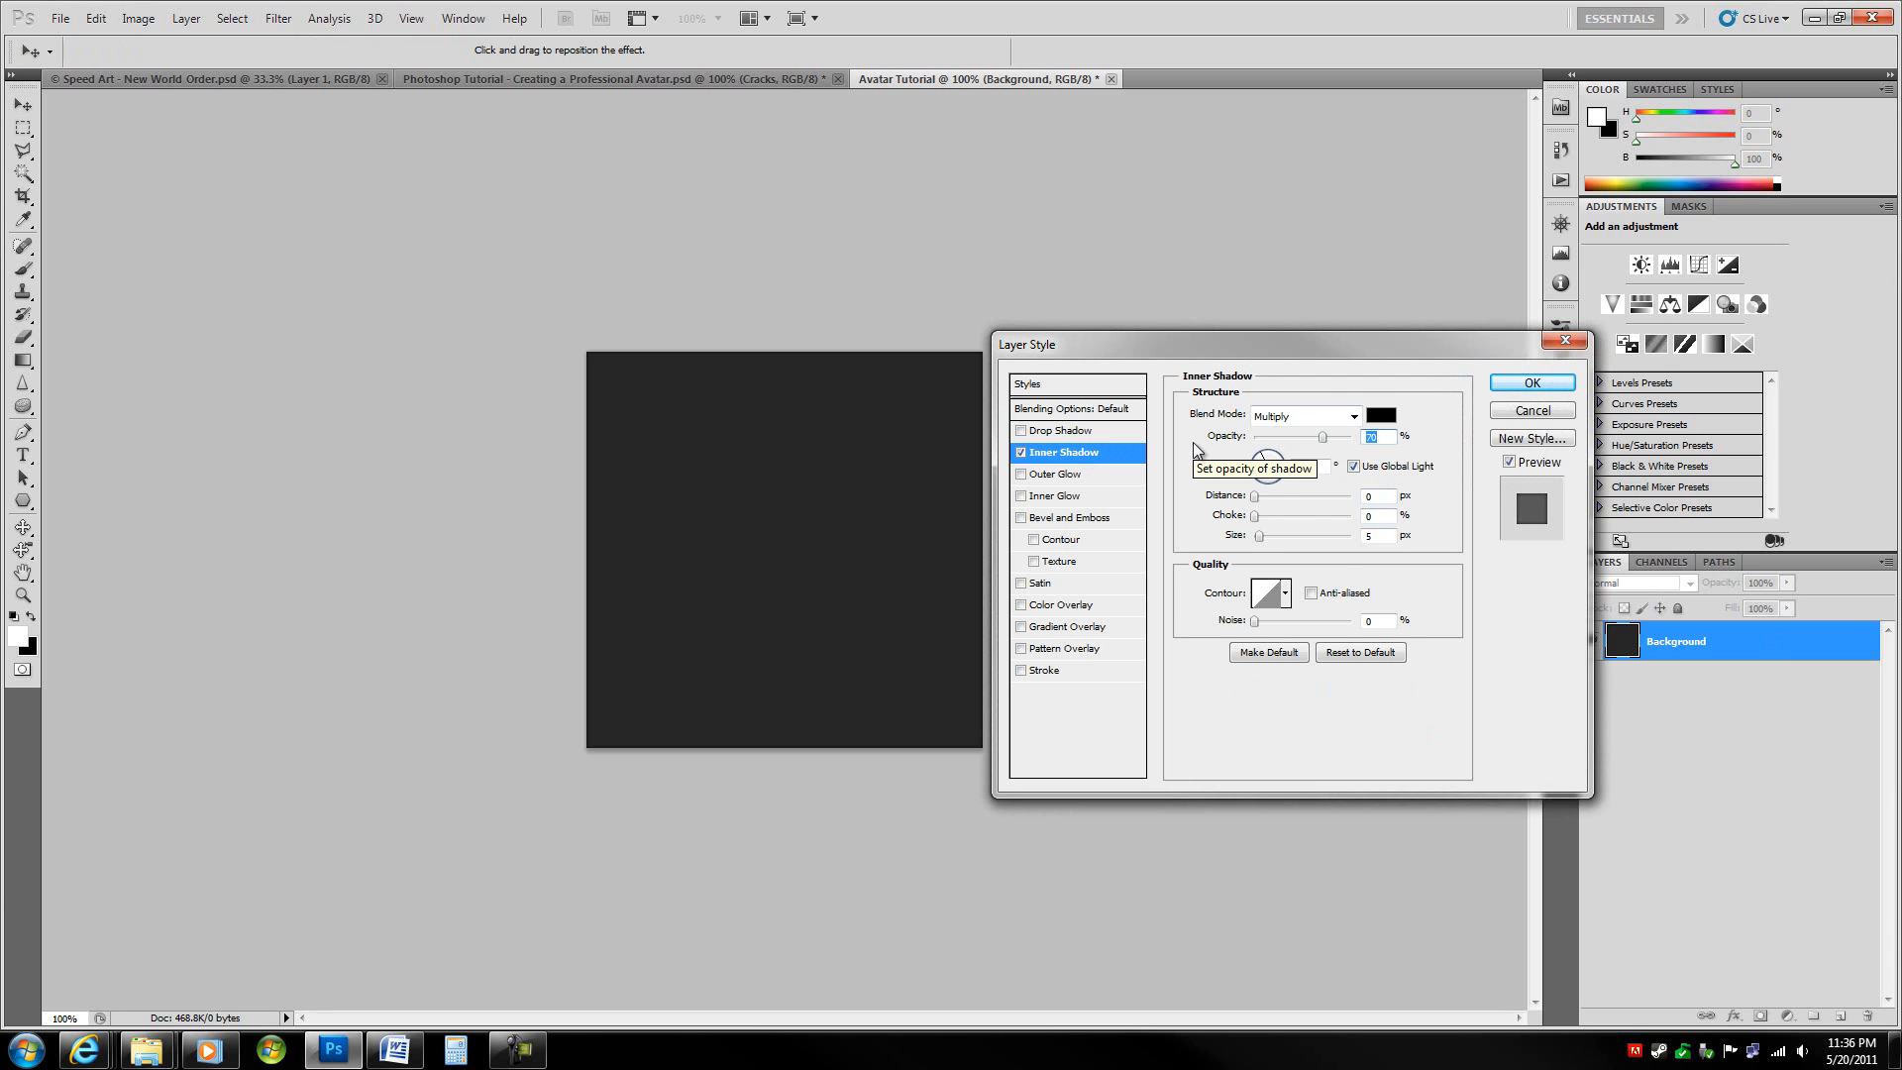
# - Raise the inner shadow's choke to 100%
pyautogui.click(1379, 516)
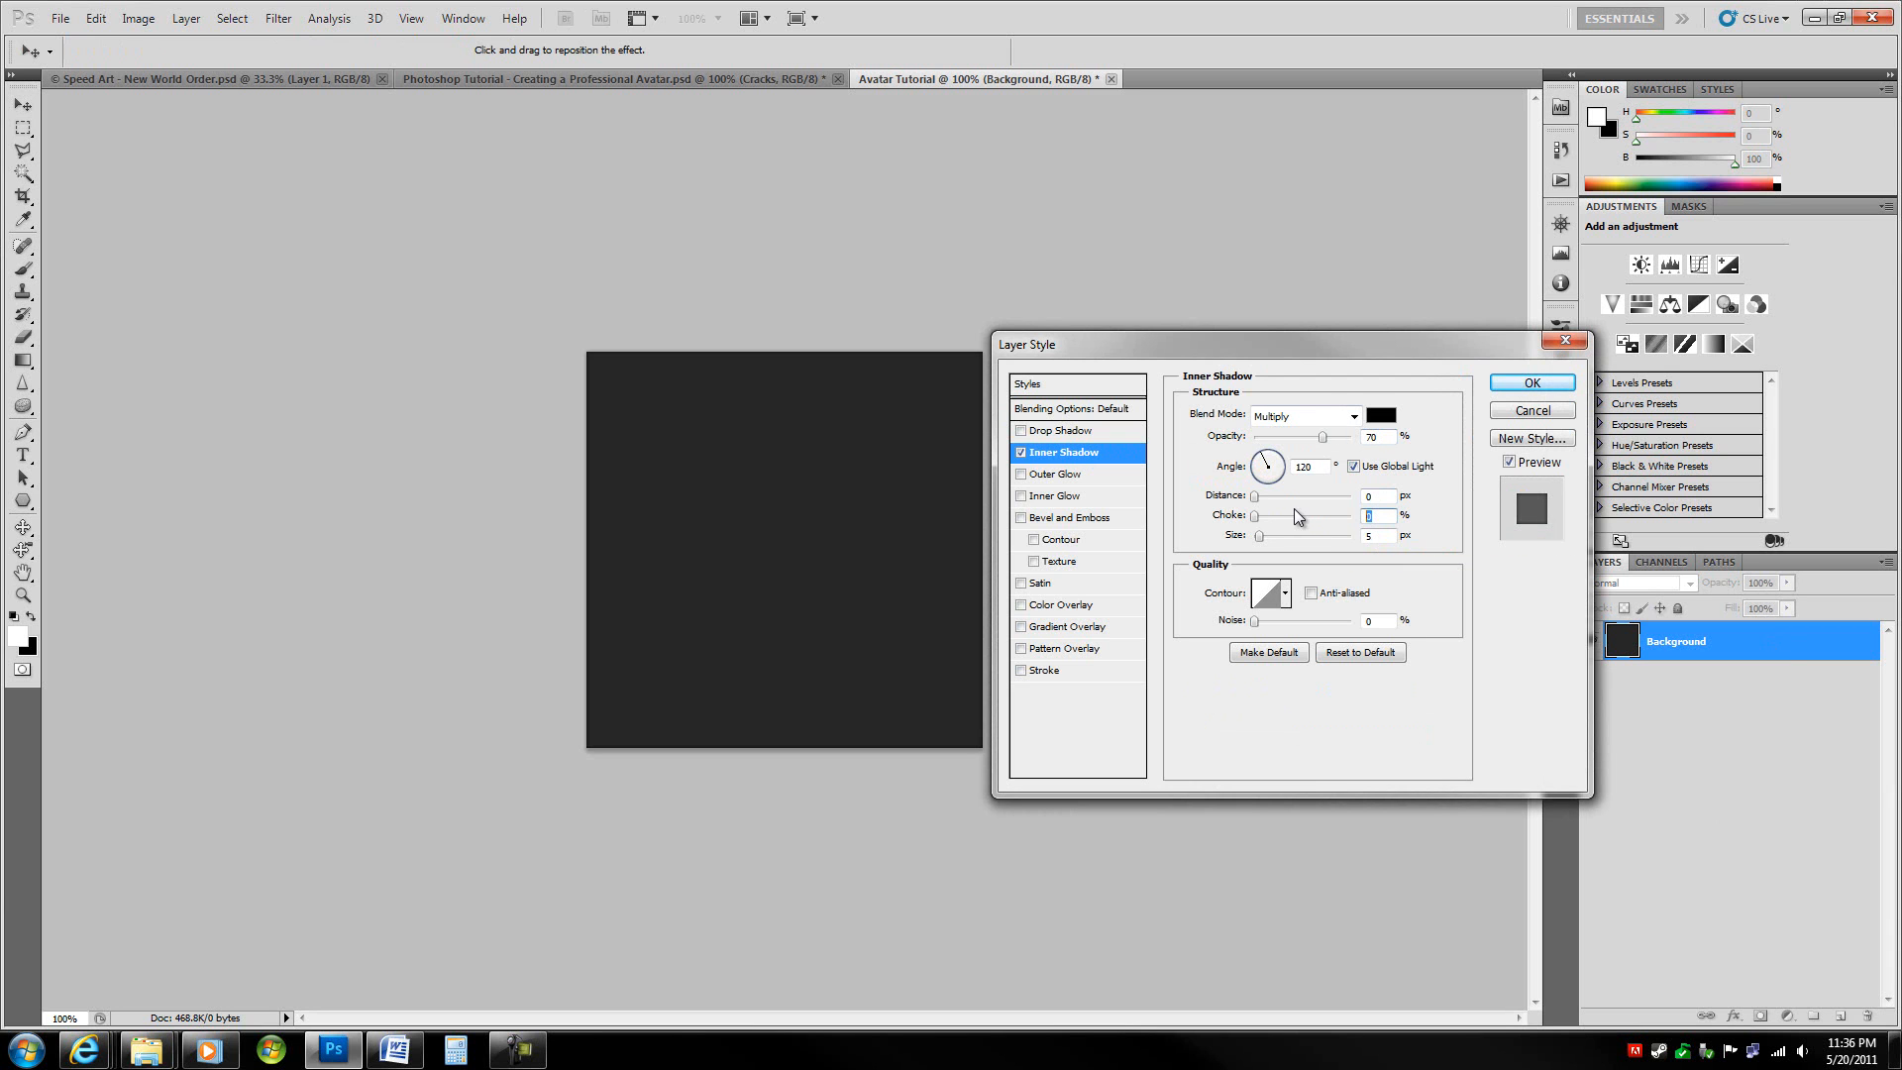
pyautogui.hotkey('shift', 'Up')
pyautogui.hotkey('shift', 'Up')
pyautogui.hotkey('shift', 'Up')
pyautogui.hotkey('shift', 'Up')
pyautogui.hotkey('shift', 'Up')
pyautogui.hotkey('shift', 'Up')
pyautogui.hotkey('shift', 'Up')
pyautogui.hotkey('shift', 'Up')
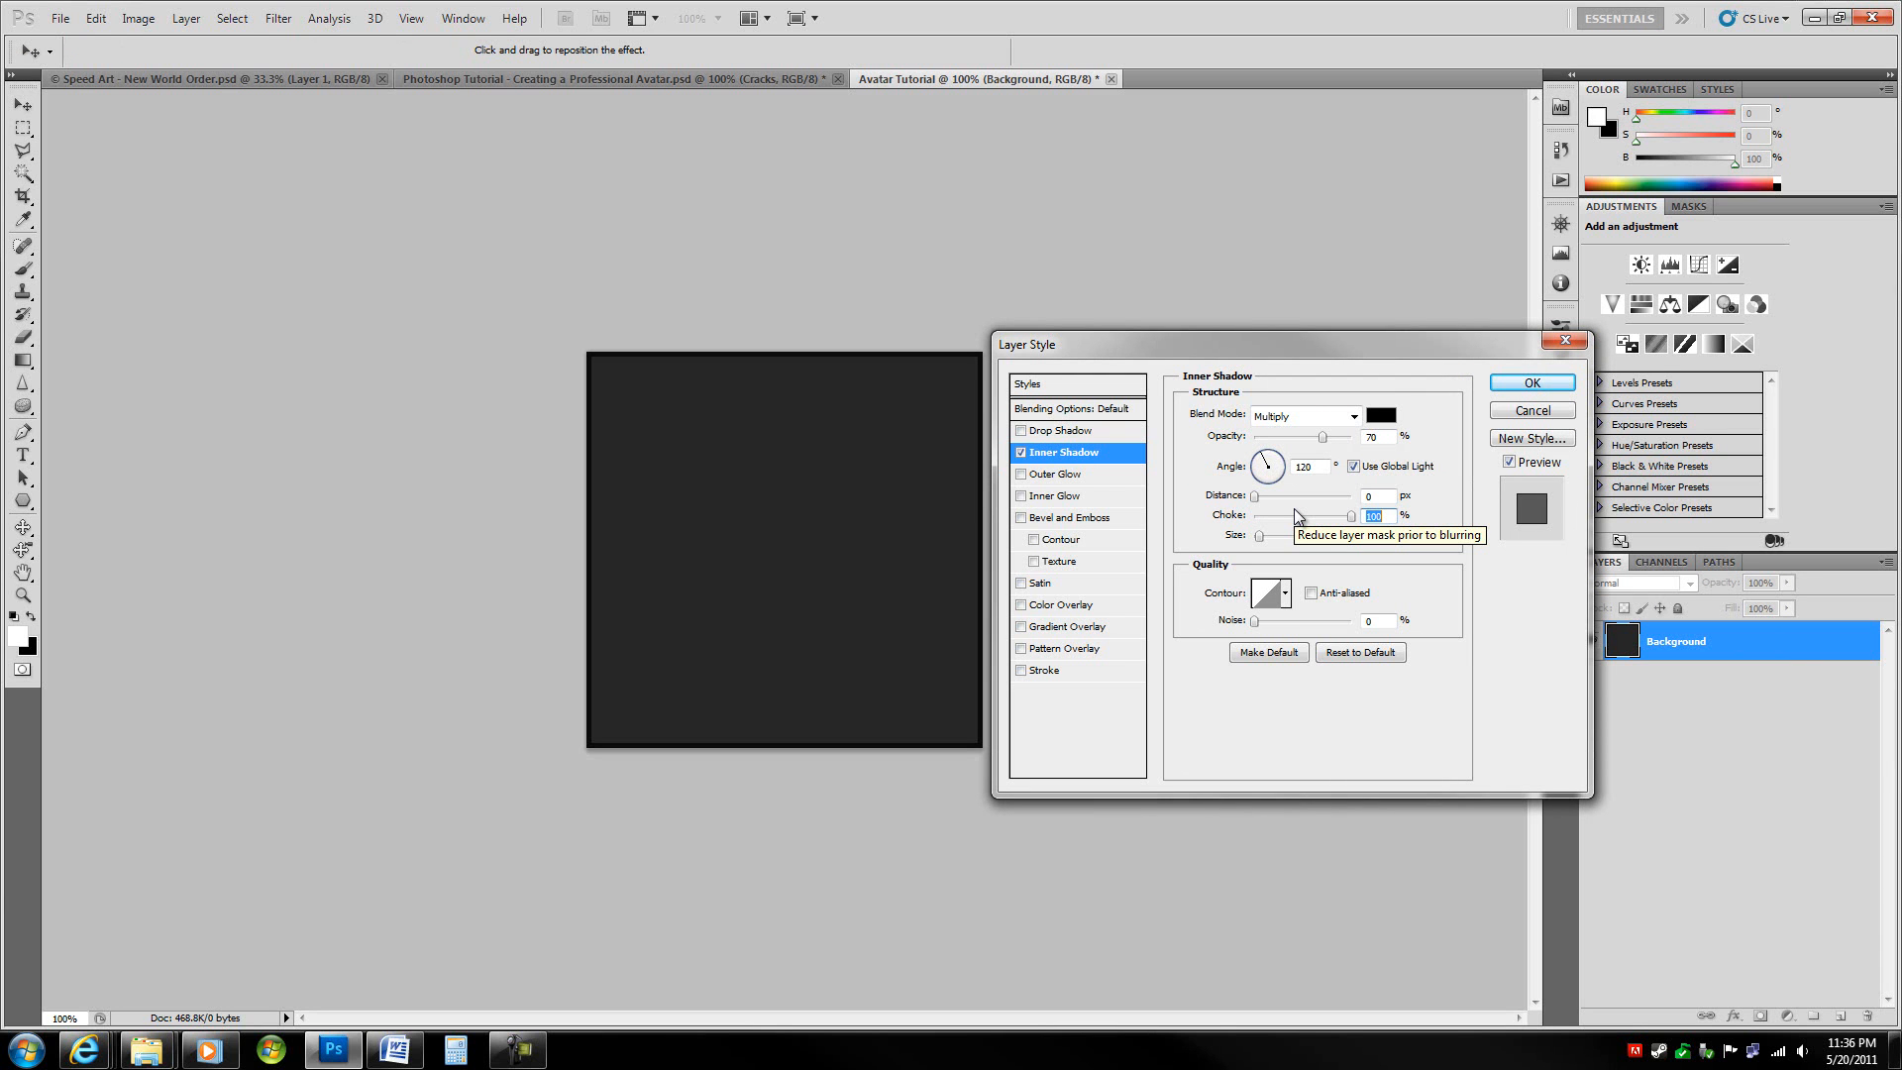
# - Try a larger size for the inner shadow, and bring it back to 5 px
pyautogui.press('Tab')
pyautogui.press('Up')
pyautogui.press('Up')
pyautogui.press('Up')
pyautogui.press('Up')
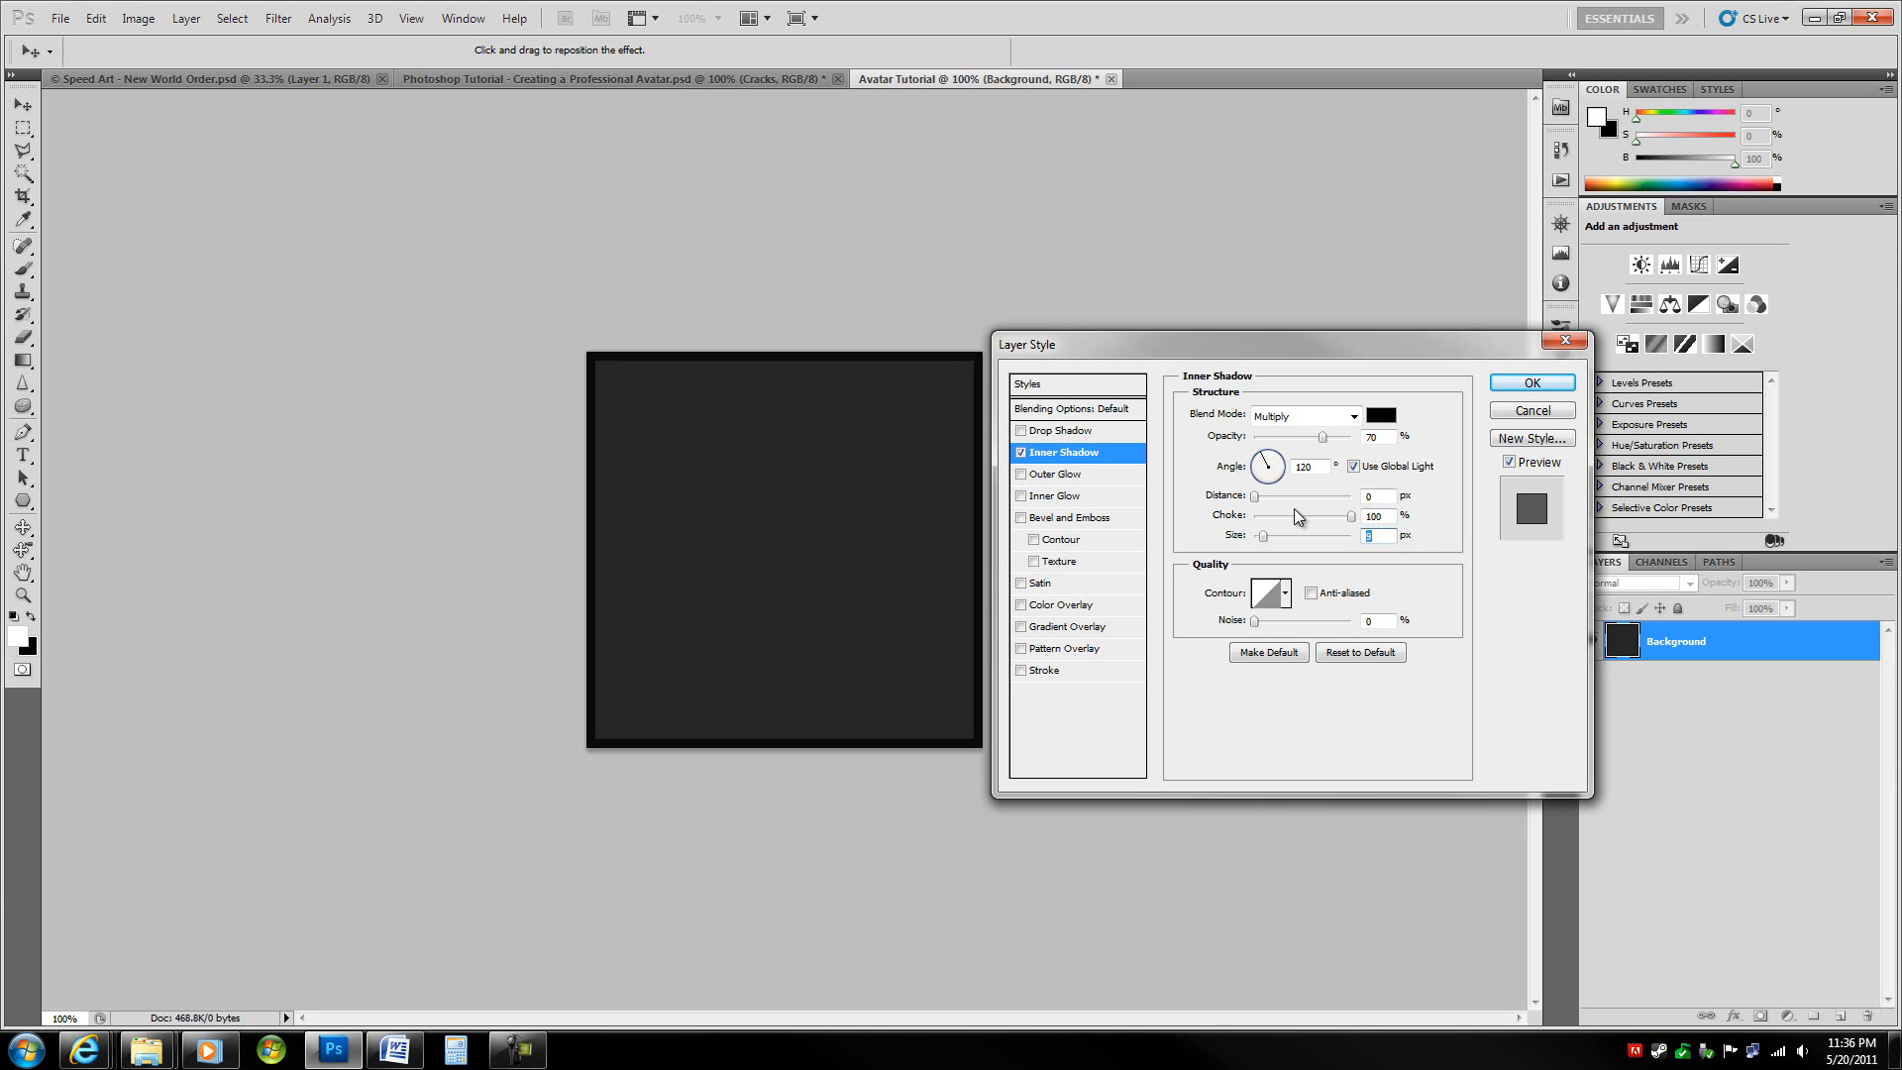
pyautogui.press('Down')
pyautogui.press('Down')
pyautogui.press('Down')
pyautogui.press('Down')
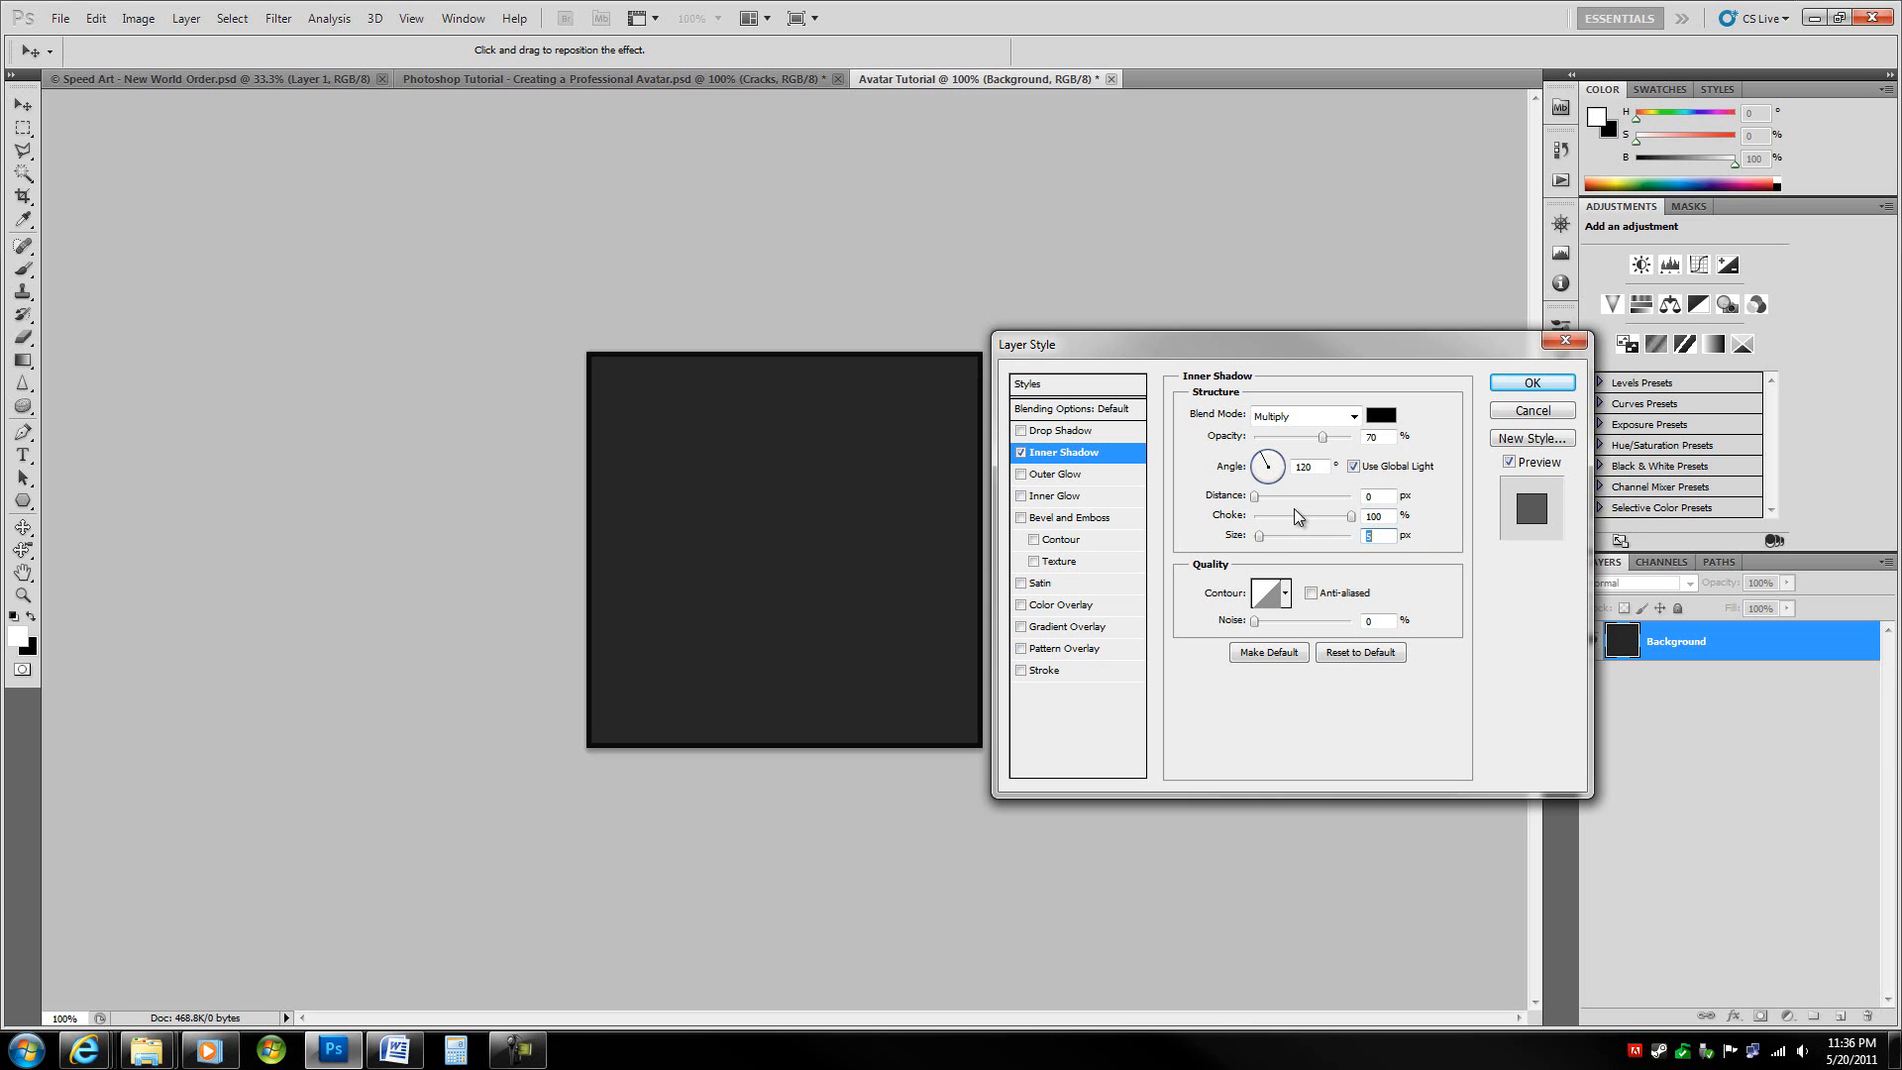
# - Compare the inner shadow's choke at 90% and 100%, and leave it at 90%
pyautogui.hotkey('shift', 'Tab')
pyautogui.hotkey('shift', 'Down')
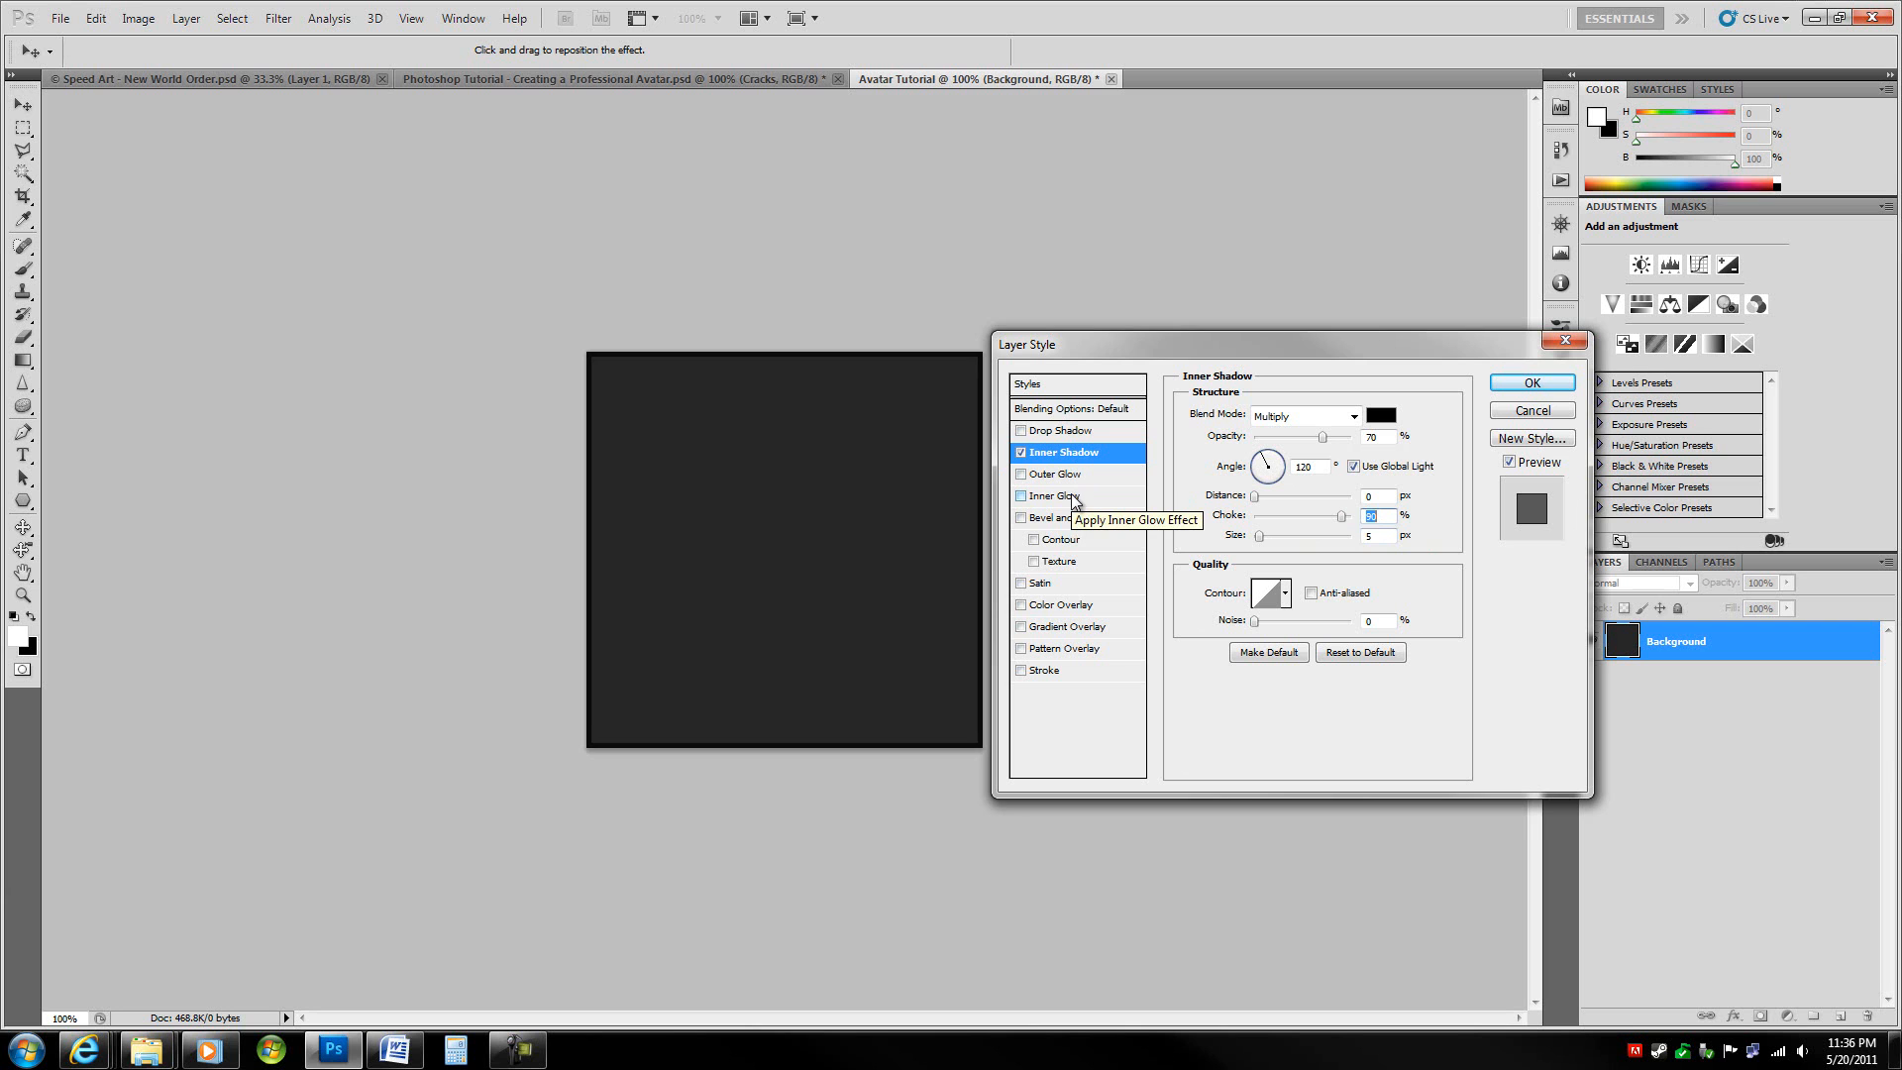
pyautogui.hotkey('shift', 'Up')
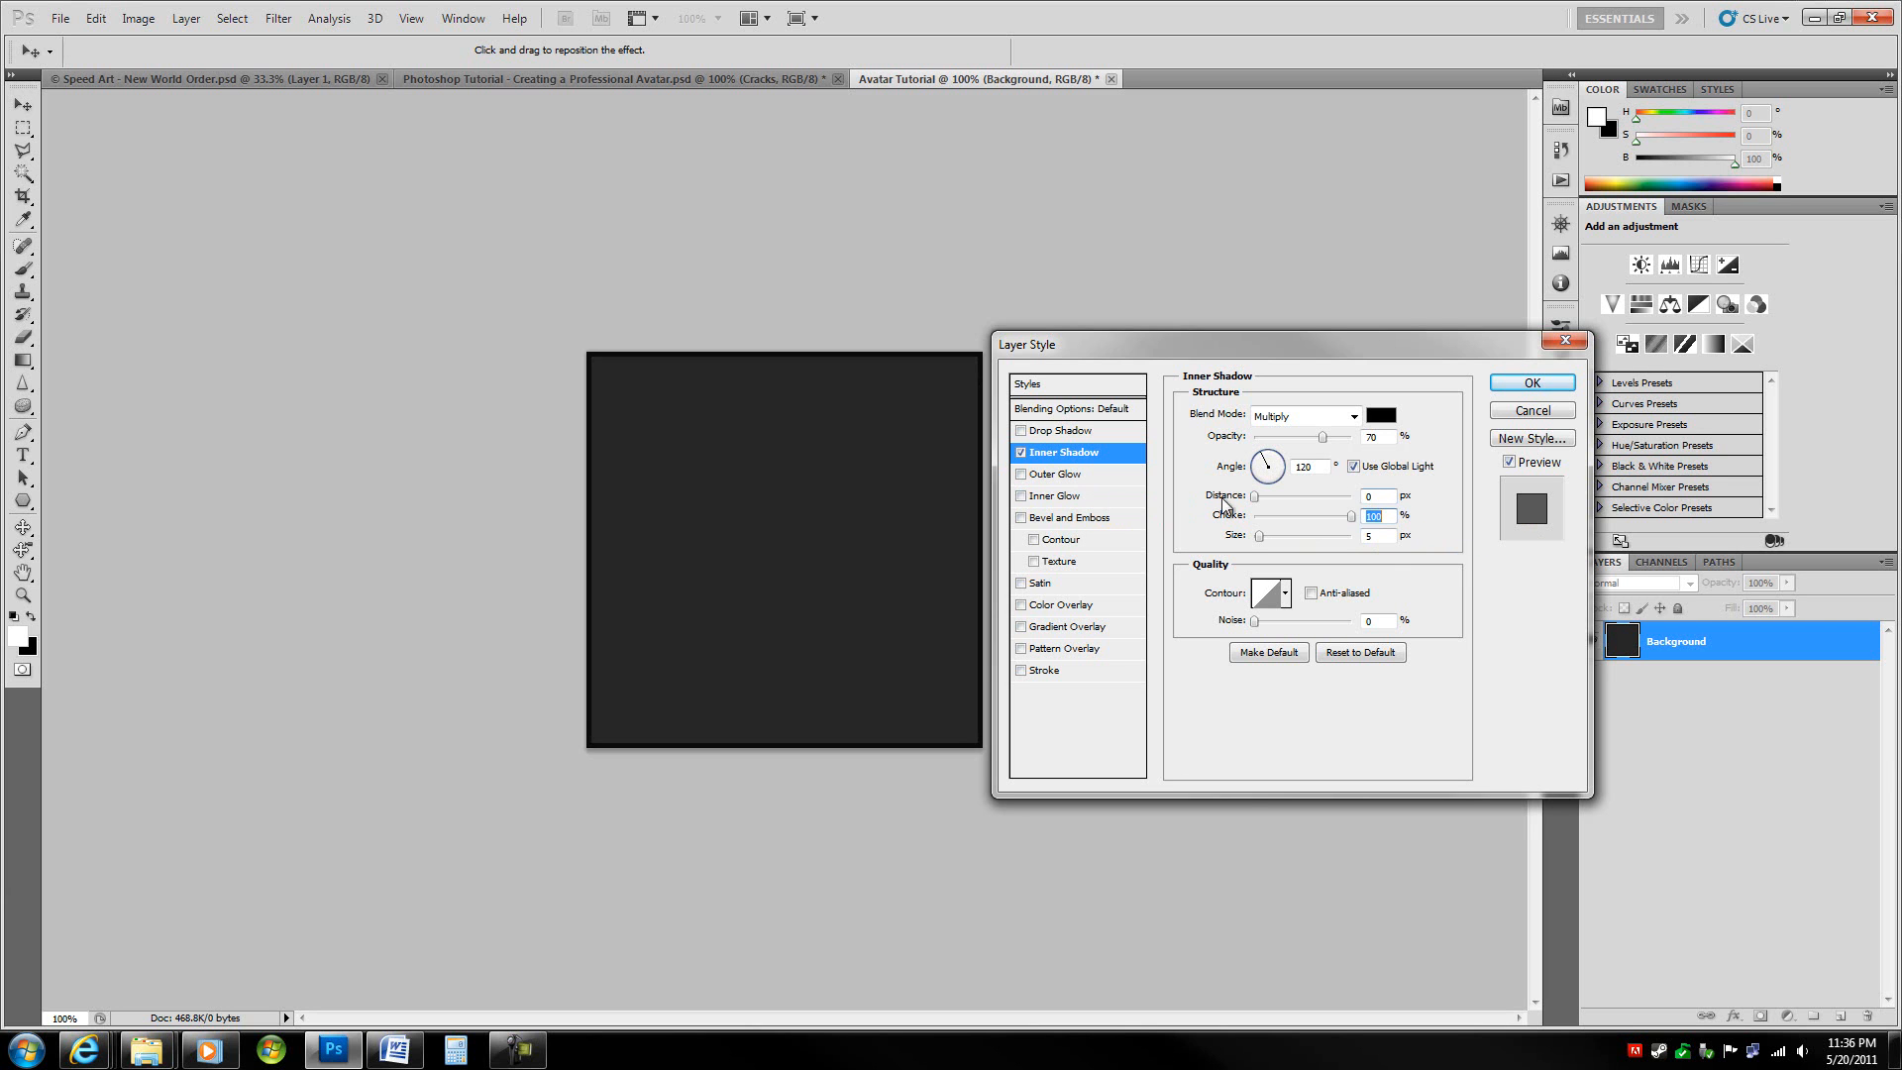
pyautogui.hotkey('shift', 'Down')
# - Add an Inner Glow effect to the Background layer with Multiply blend mode and black (000000) as the glow color
pyautogui.click(1078, 502)
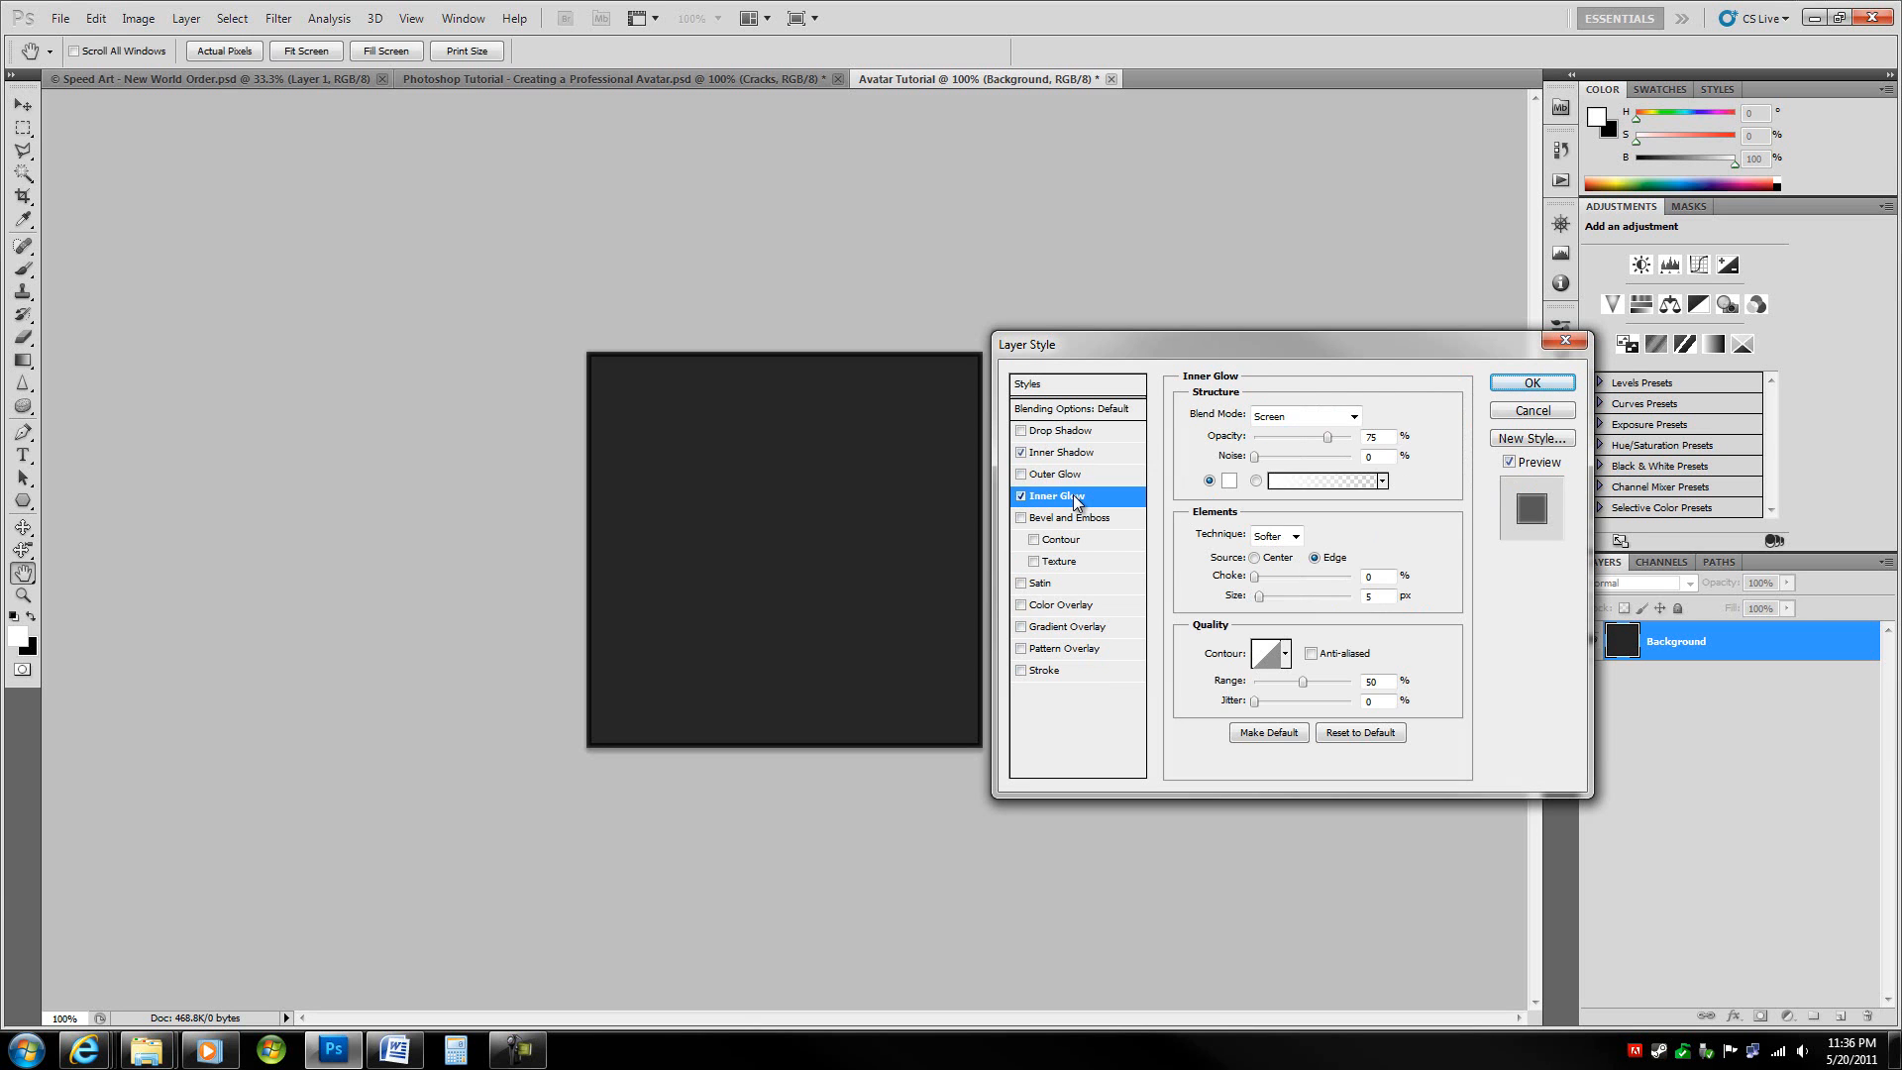
pyautogui.click(1307, 415)
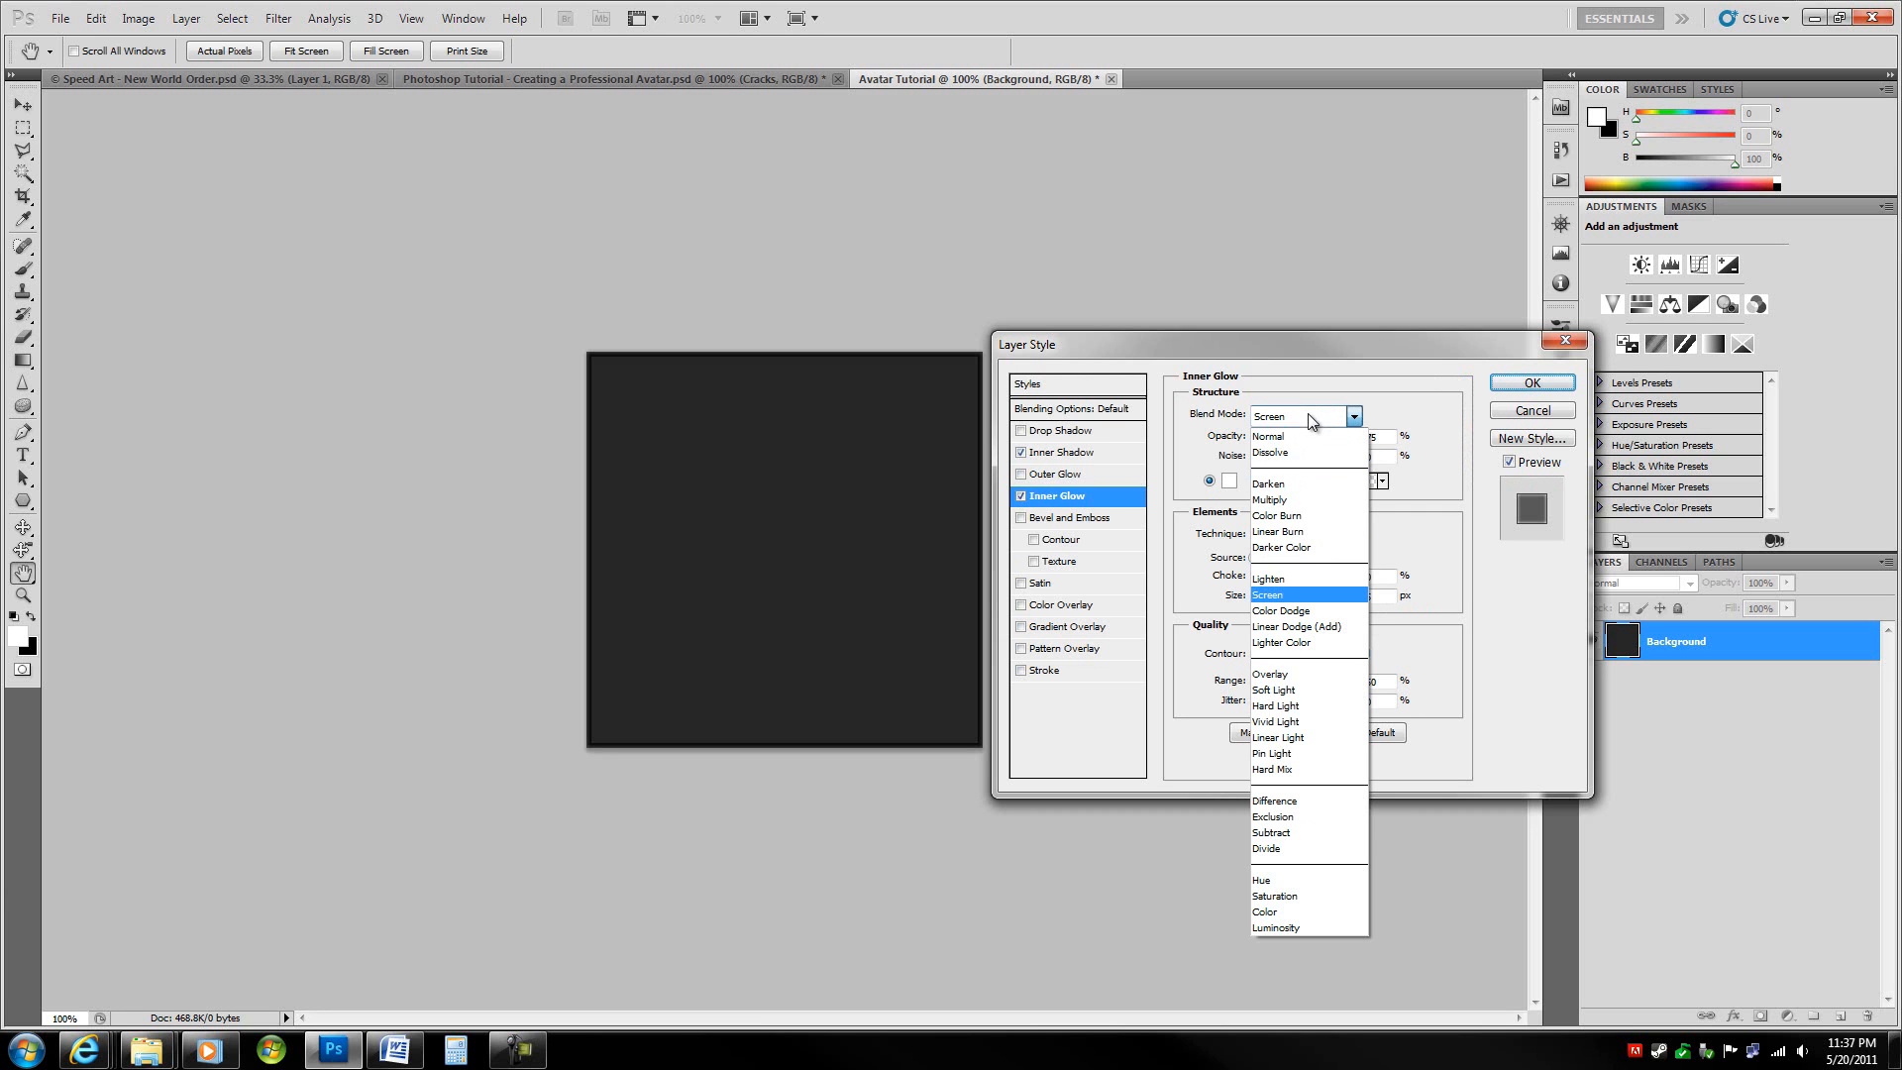
pyautogui.click(1273, 499)
pyautogui.click(1229, 482)
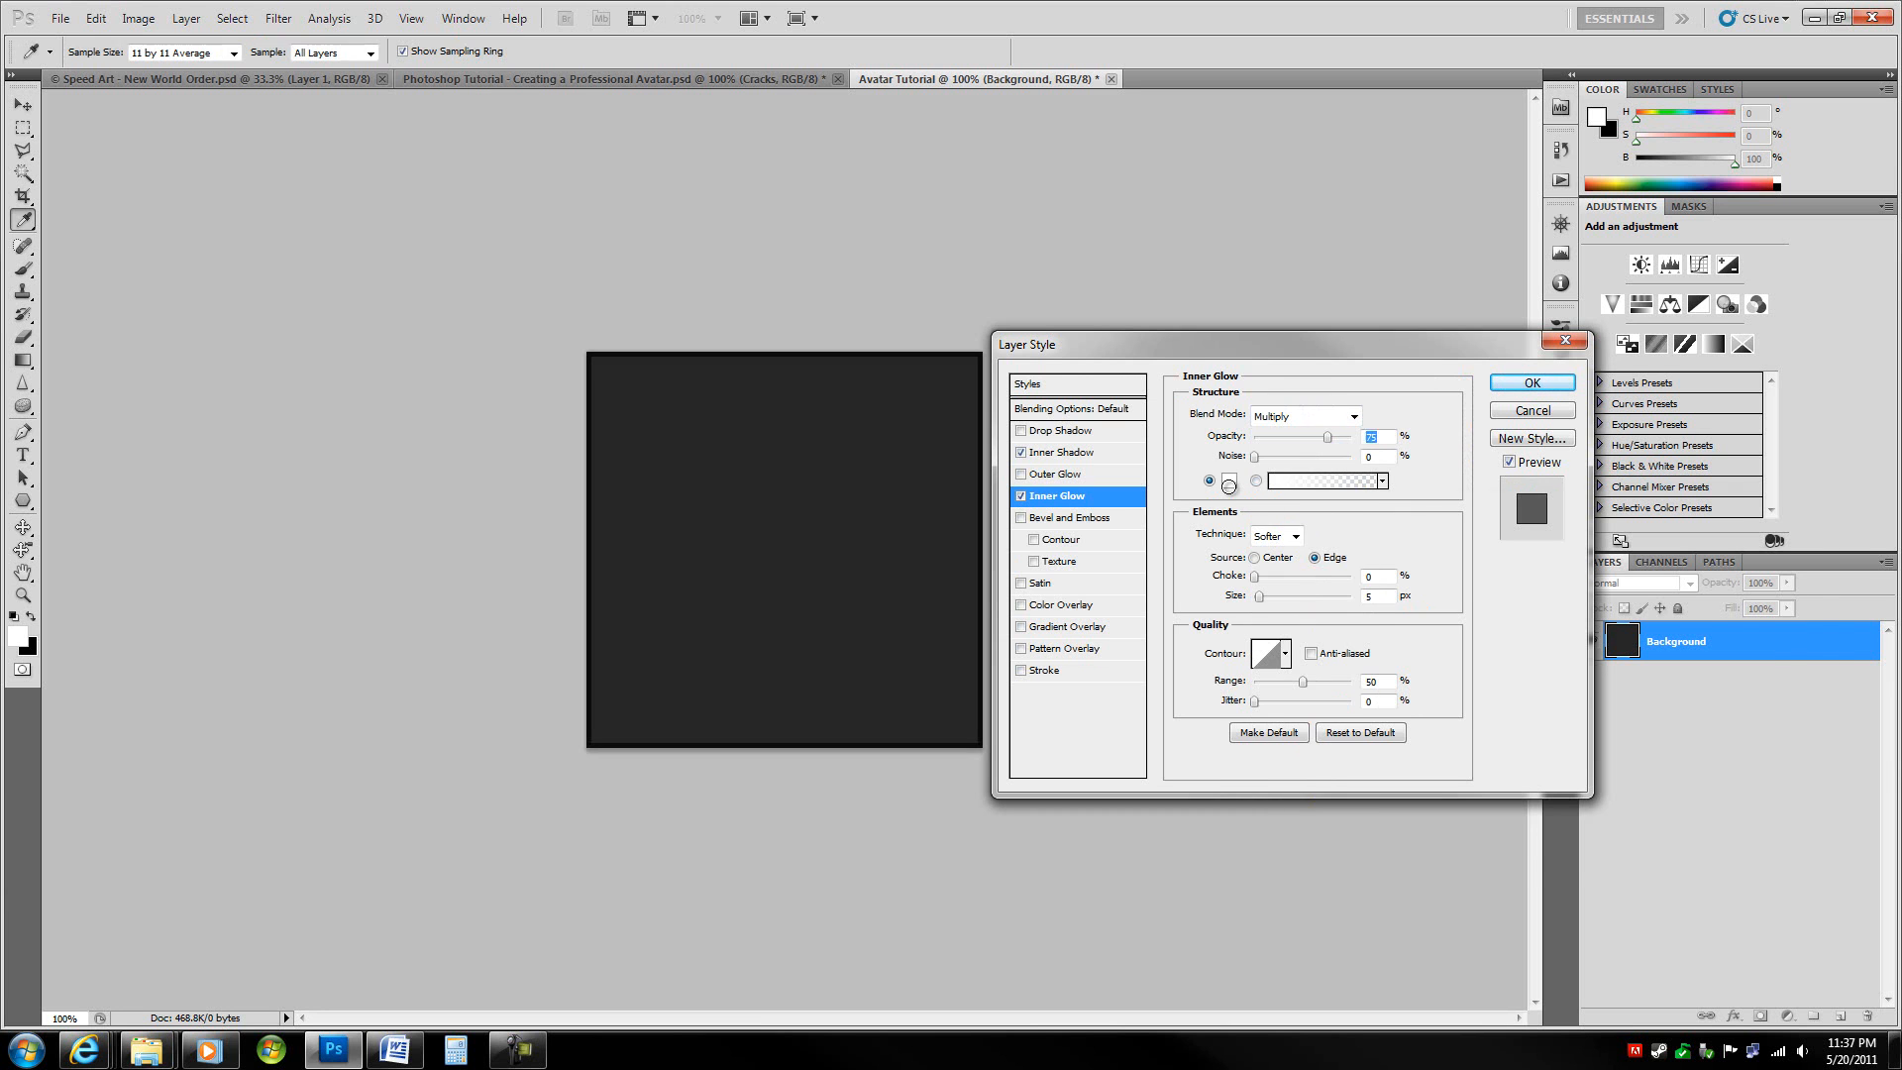
pyautogui.moveTo(1397, 701); pyautogui.dragTo(1165, 865)
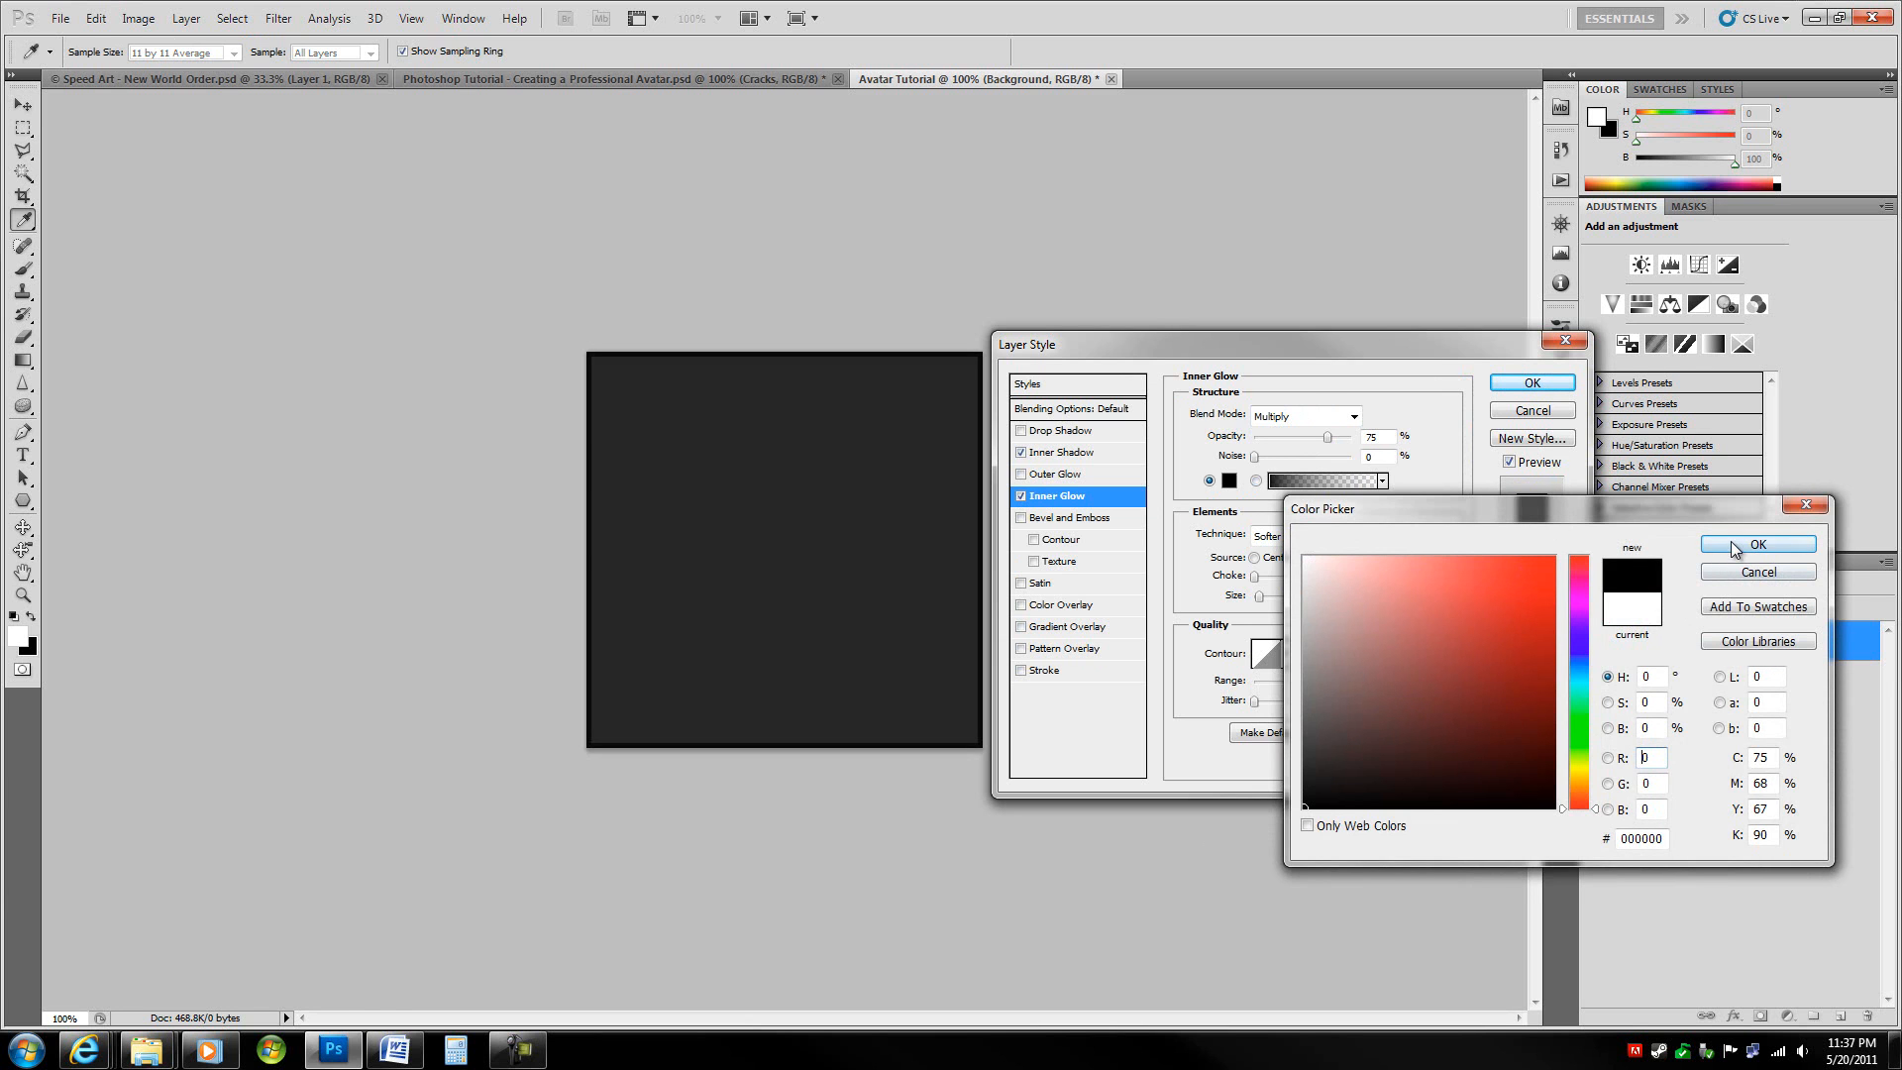
pyautogui.click(1735, 551)
# - Set the inner glow's opacity to 20%
pyautogui.doubleClick(1393, 436)
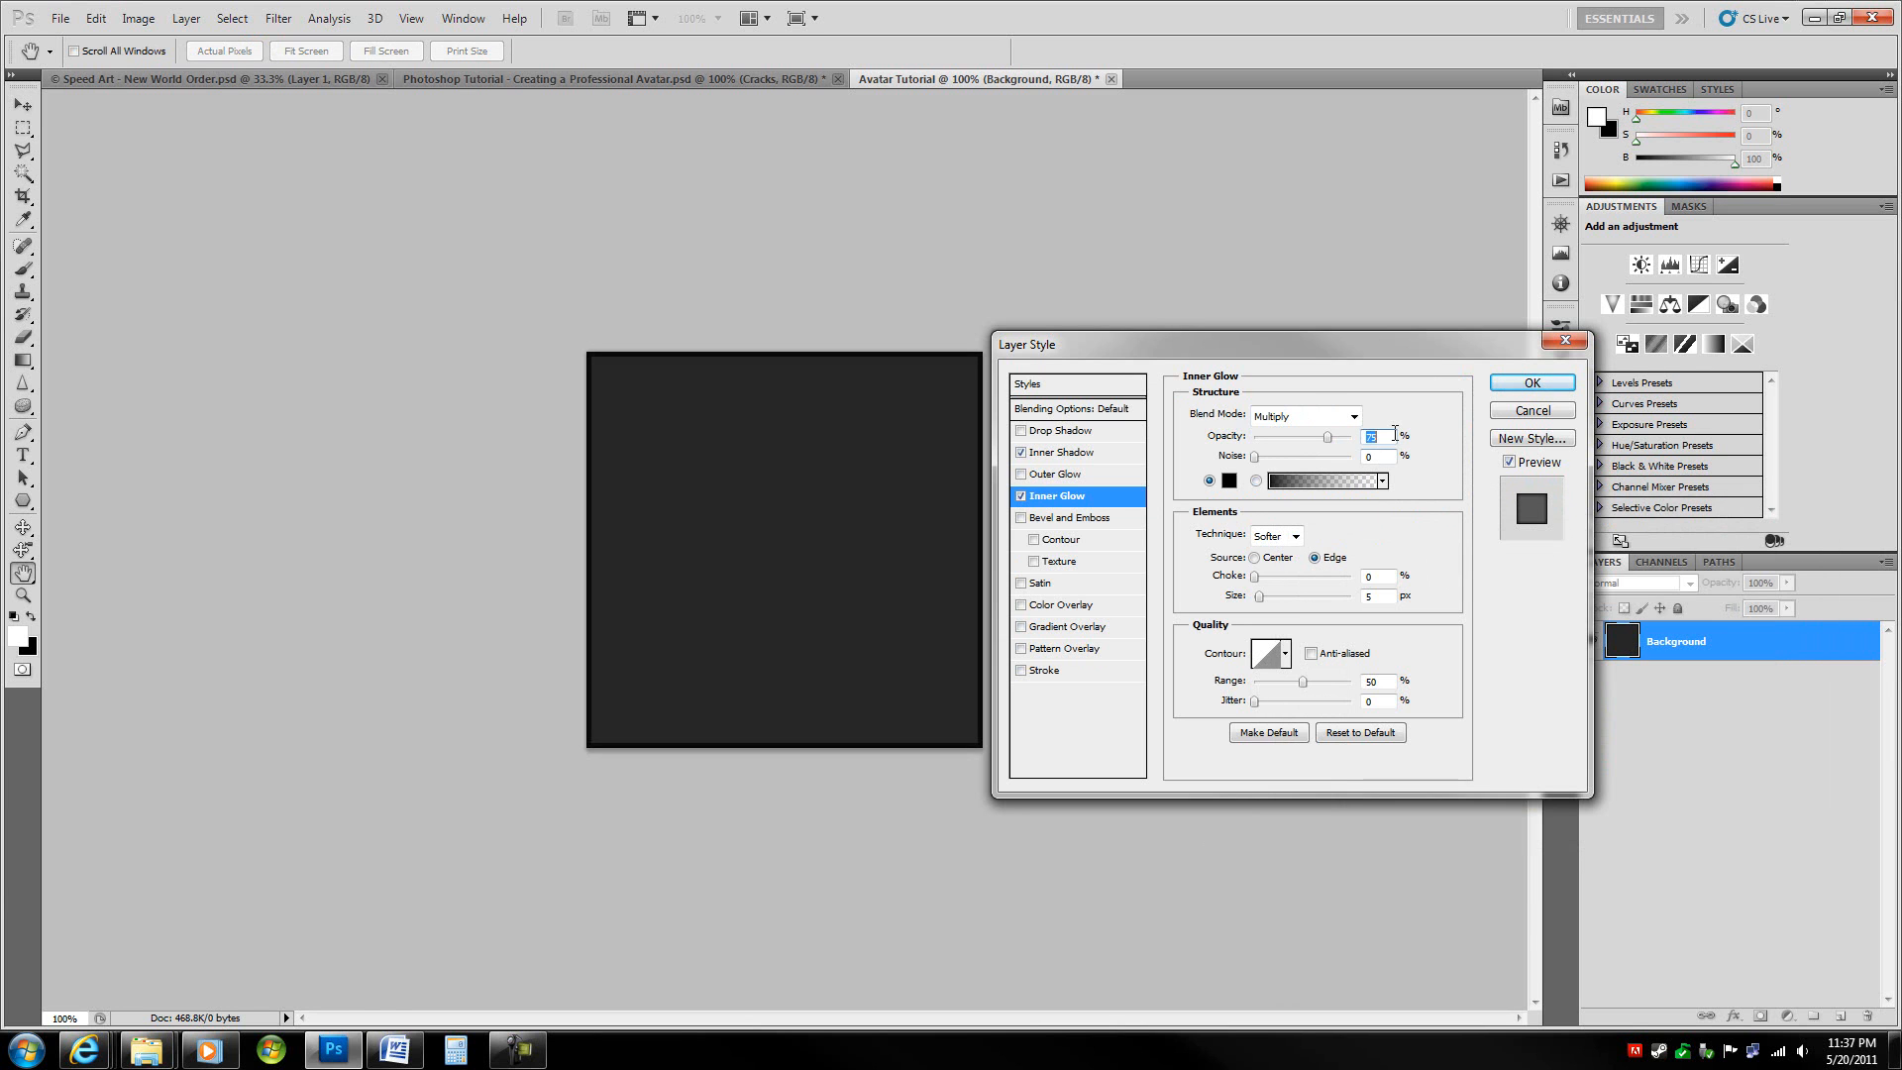
pyautogui.hotkey('shift', 'Down')
pyautogui.hotkey('shift', 'Down')
pyautogui.hotkey('shift', 'Down')
pyautogui.hotkey('shift', 'Down')
pyautogui.hotkey('shift', 'Down')
# - Set the inner glow's choke to 100%
pyautogui.doubleClick(1370, 576)
pyautogui.hotkey('shift', 'Up')
pyautogui.hotkey('shift', 'Up')
pyautogui.hotkey('shift', 'Up')
pyautogui.hotkey('shift', 'Up')
pyautogui.hotkey('shift', 'Up')
pyautogui.hotkey('shift', 'Up')
pyautogui.hotkey('shift', 'Up')
pyautogui.hotkey('shift', 'Up')
pyautogui.hotkey('shift', 'Up')
pyautogui.hotkey('shift', 'Up')
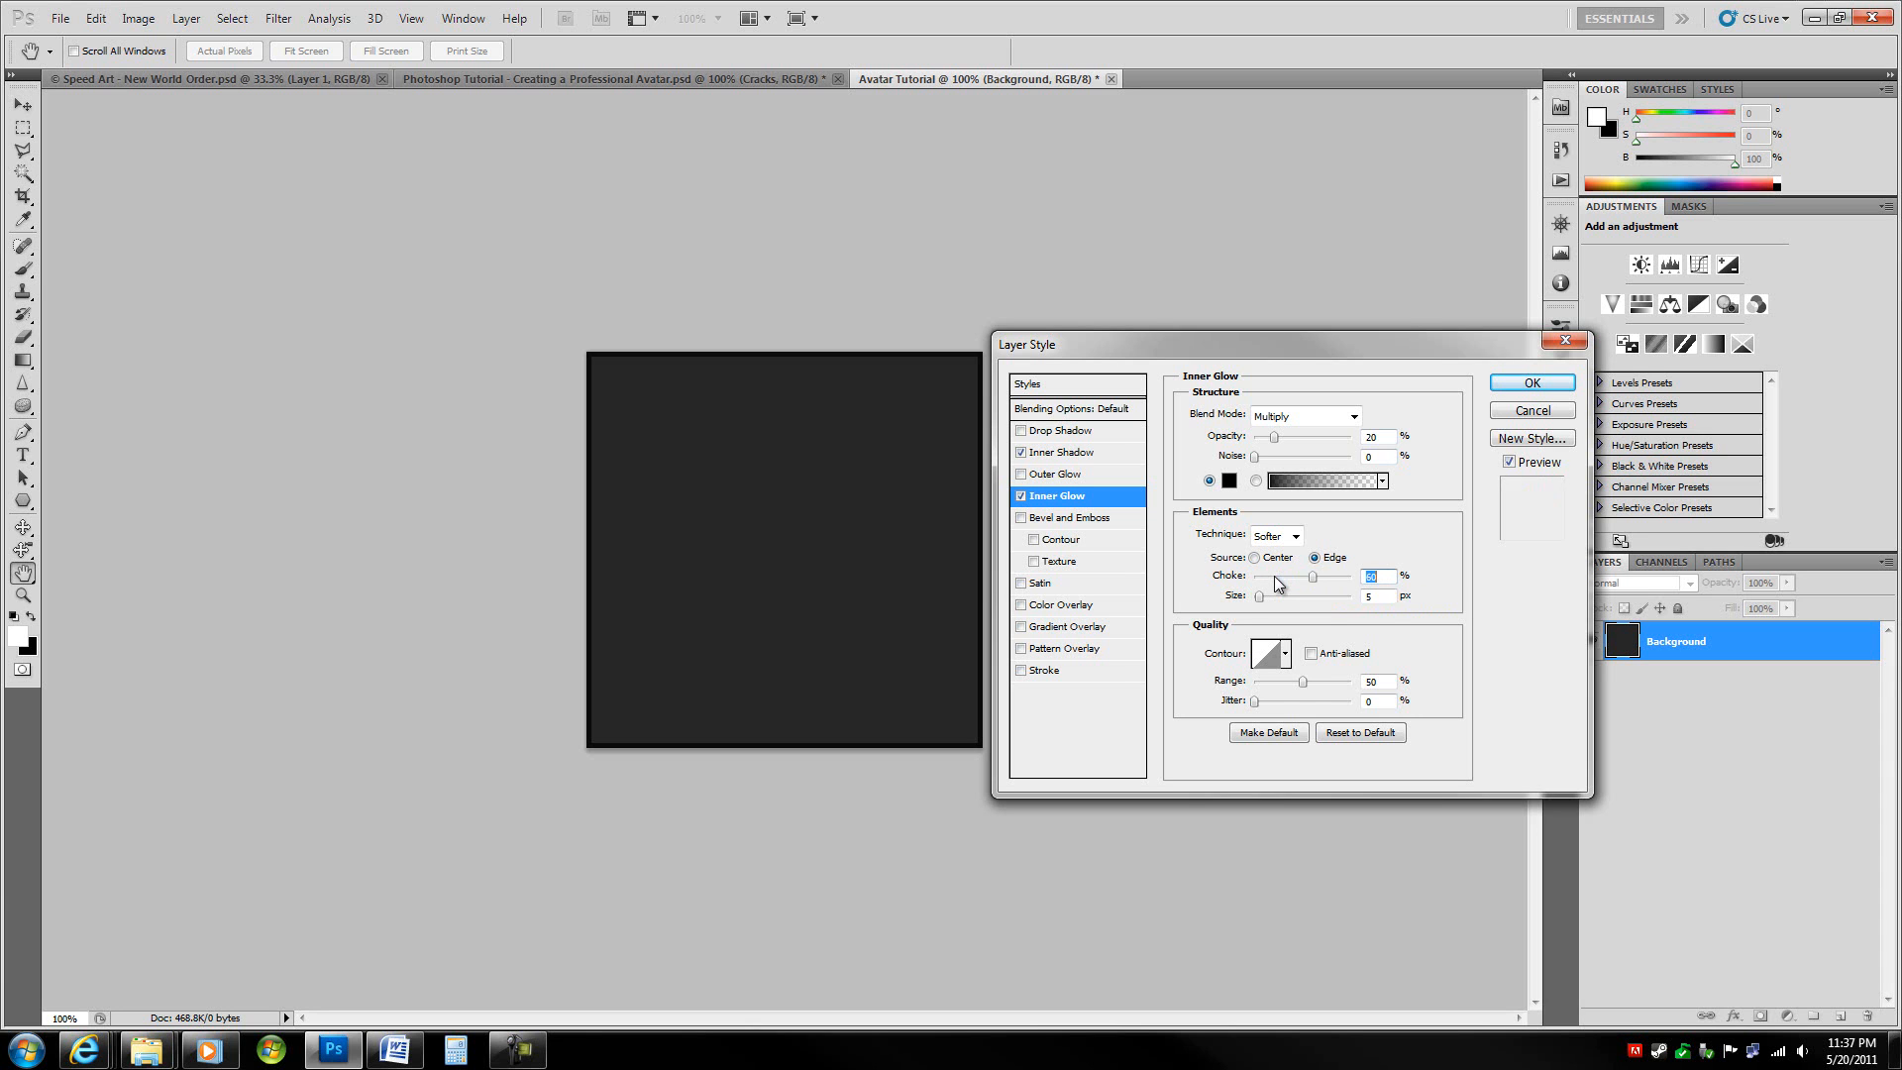
# - Increase the inner glow's size to 10 px
pyautogui.press('Tab')
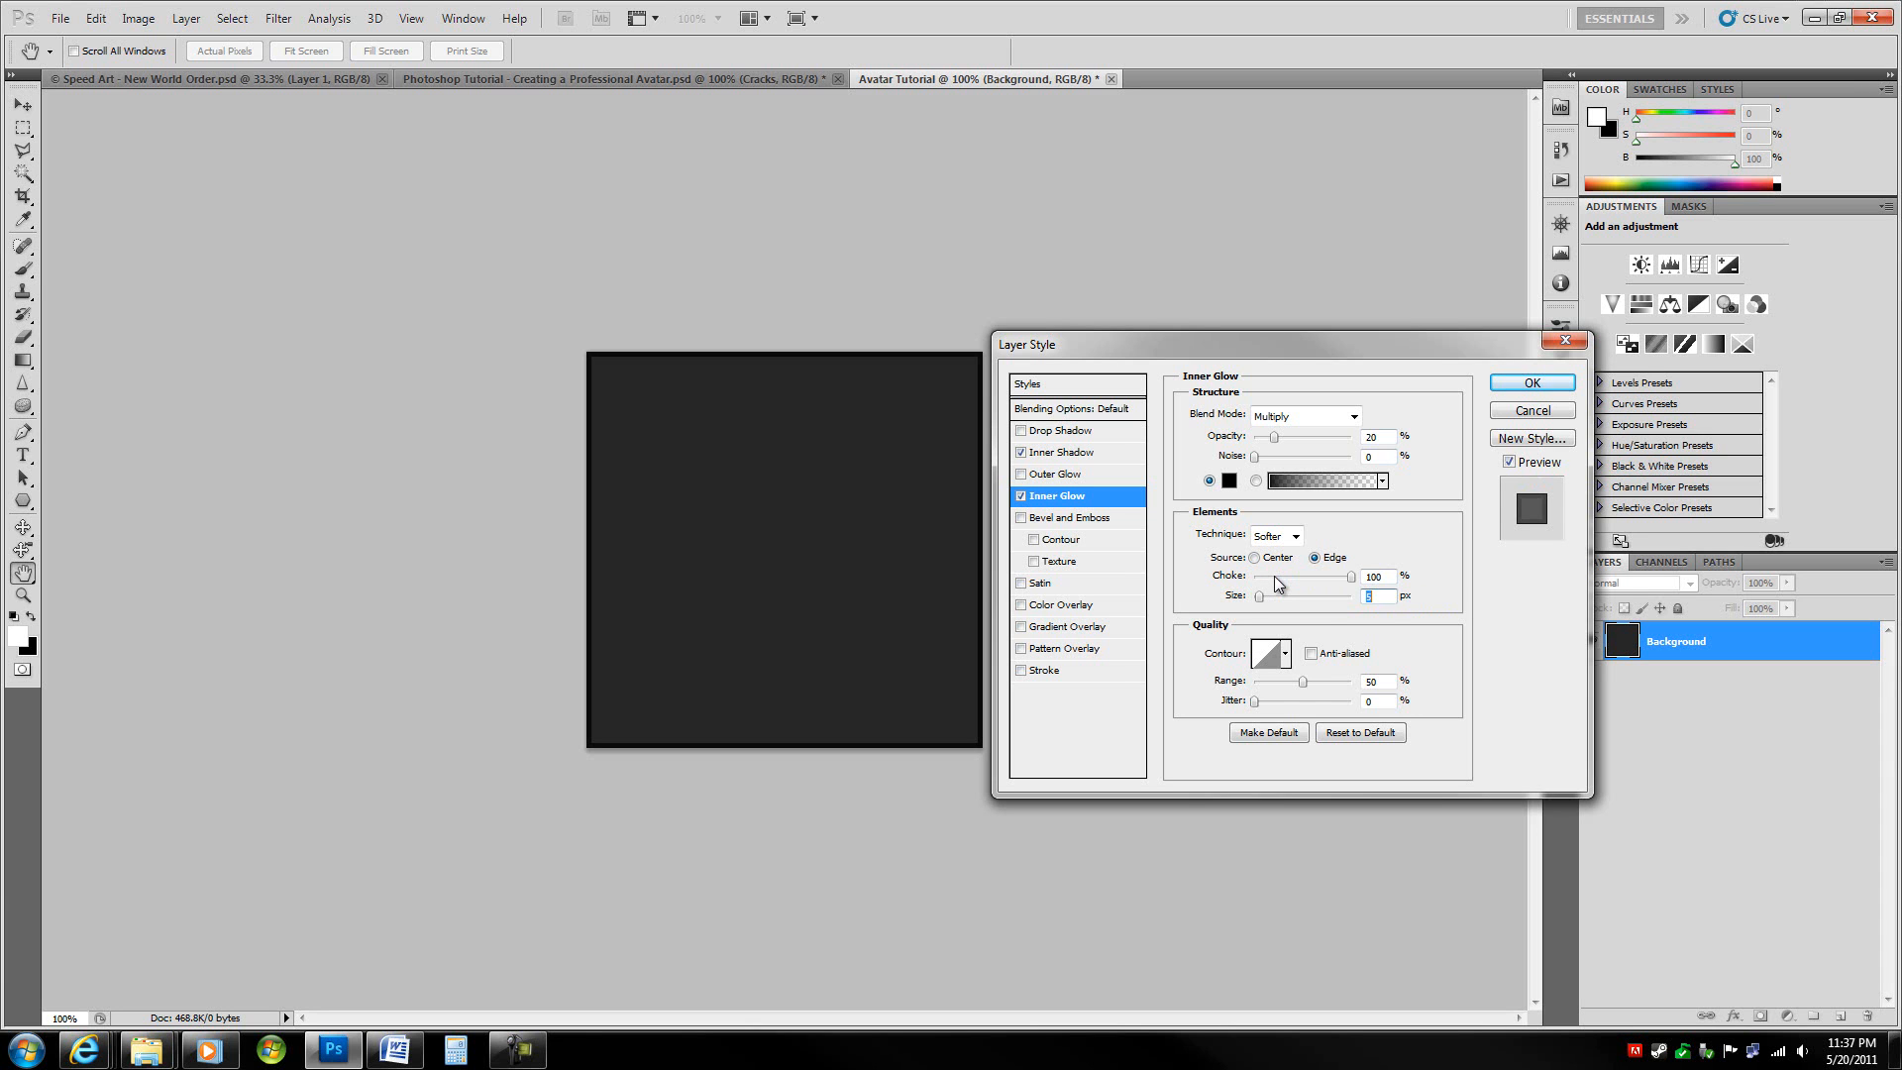
pyautogui.press('Up')
pyautogui.press('Up')
pyautogui.press('Up')
pyautogui.press('Up')
pyautogui.press('Up')
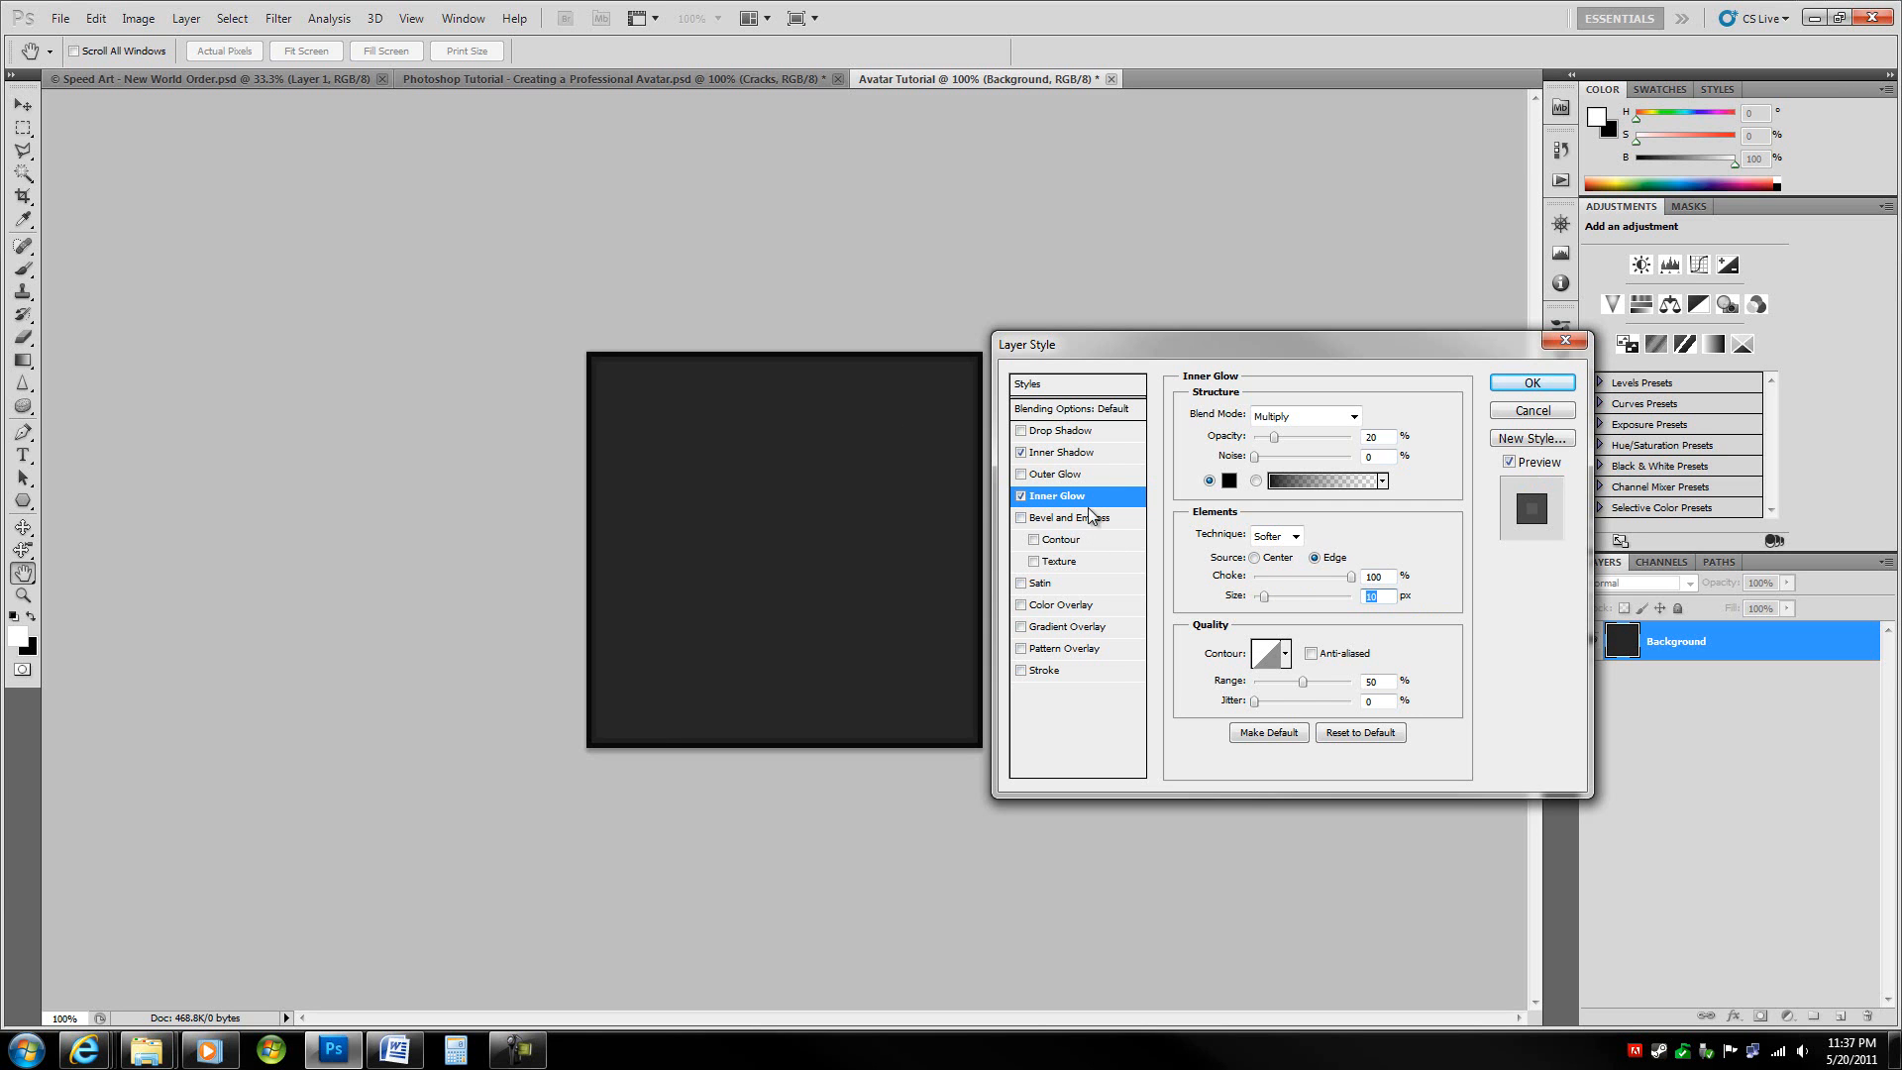
# - Return to the Inner Shadow settings and examine the canvas border at 50% zoom
pyautogui.click(1094, 454)
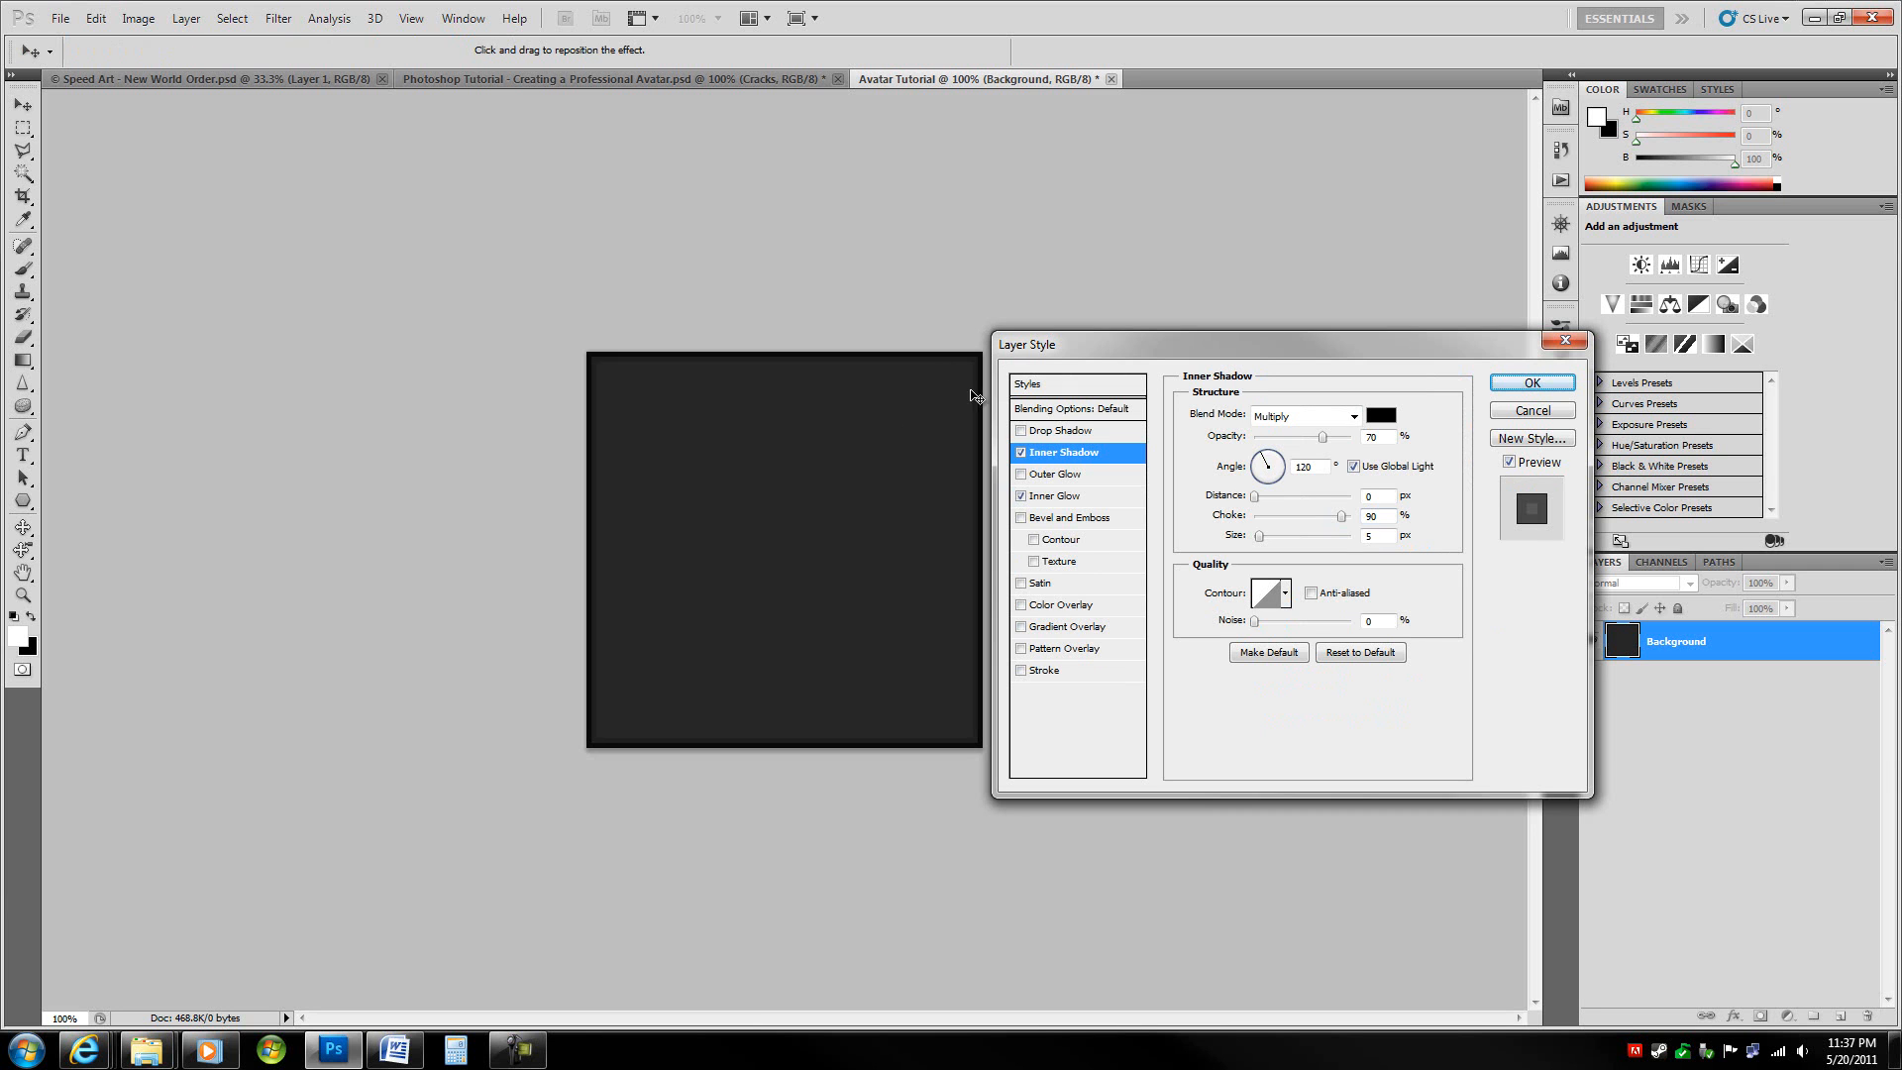
pyautogui.hotkey('ctrl', '-')
pyautogui.hotkey('ctrl', '-')
pyautogui.hotkey('ctrl', '-')
pyautogui.hotkey('ctrl', '-')
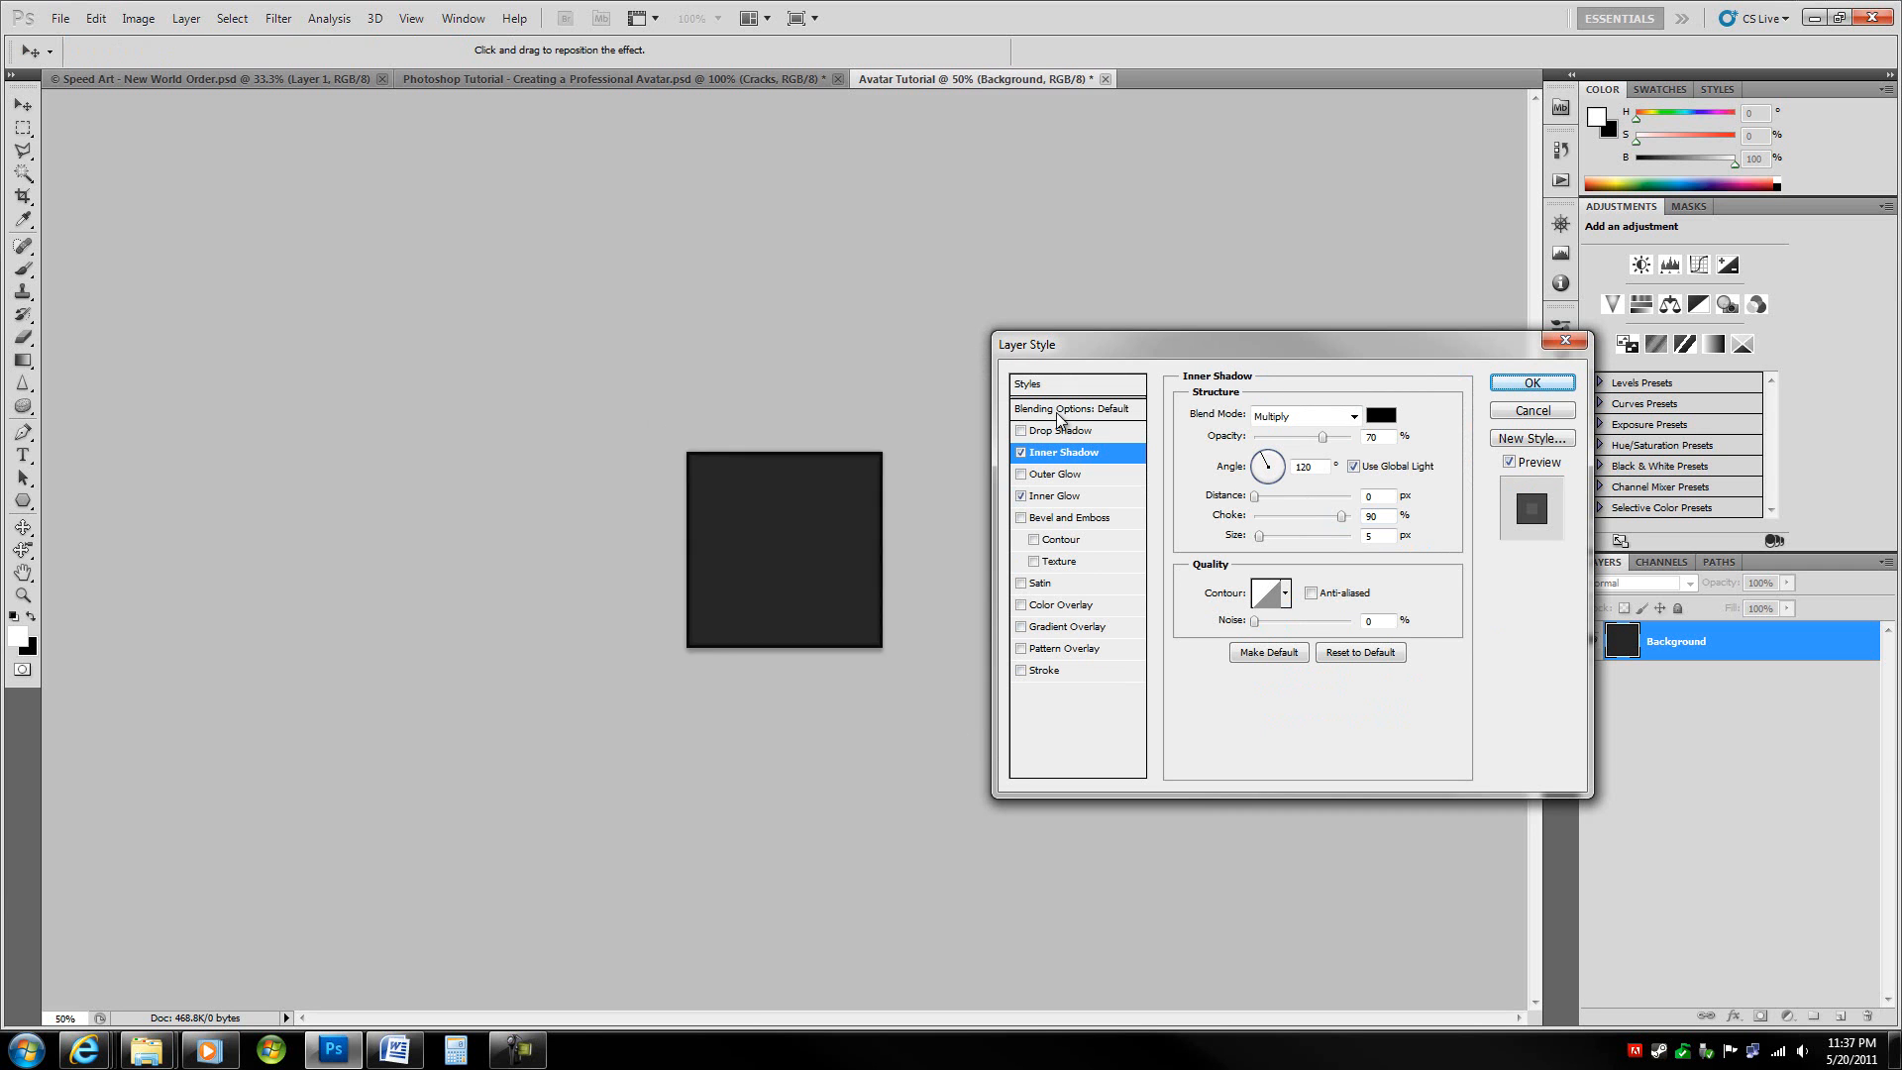
# - Add a pattern overlay to the Background layer using the small black diagonal line pattern with transparent gaps
pyautogui.hotkey('ctrl', '+')
pyautogui.hotkey('ctrl', '+')
pyautogui.hotkey('ctrl', '+')
pyautogui.hotkey('ctrl', '+')
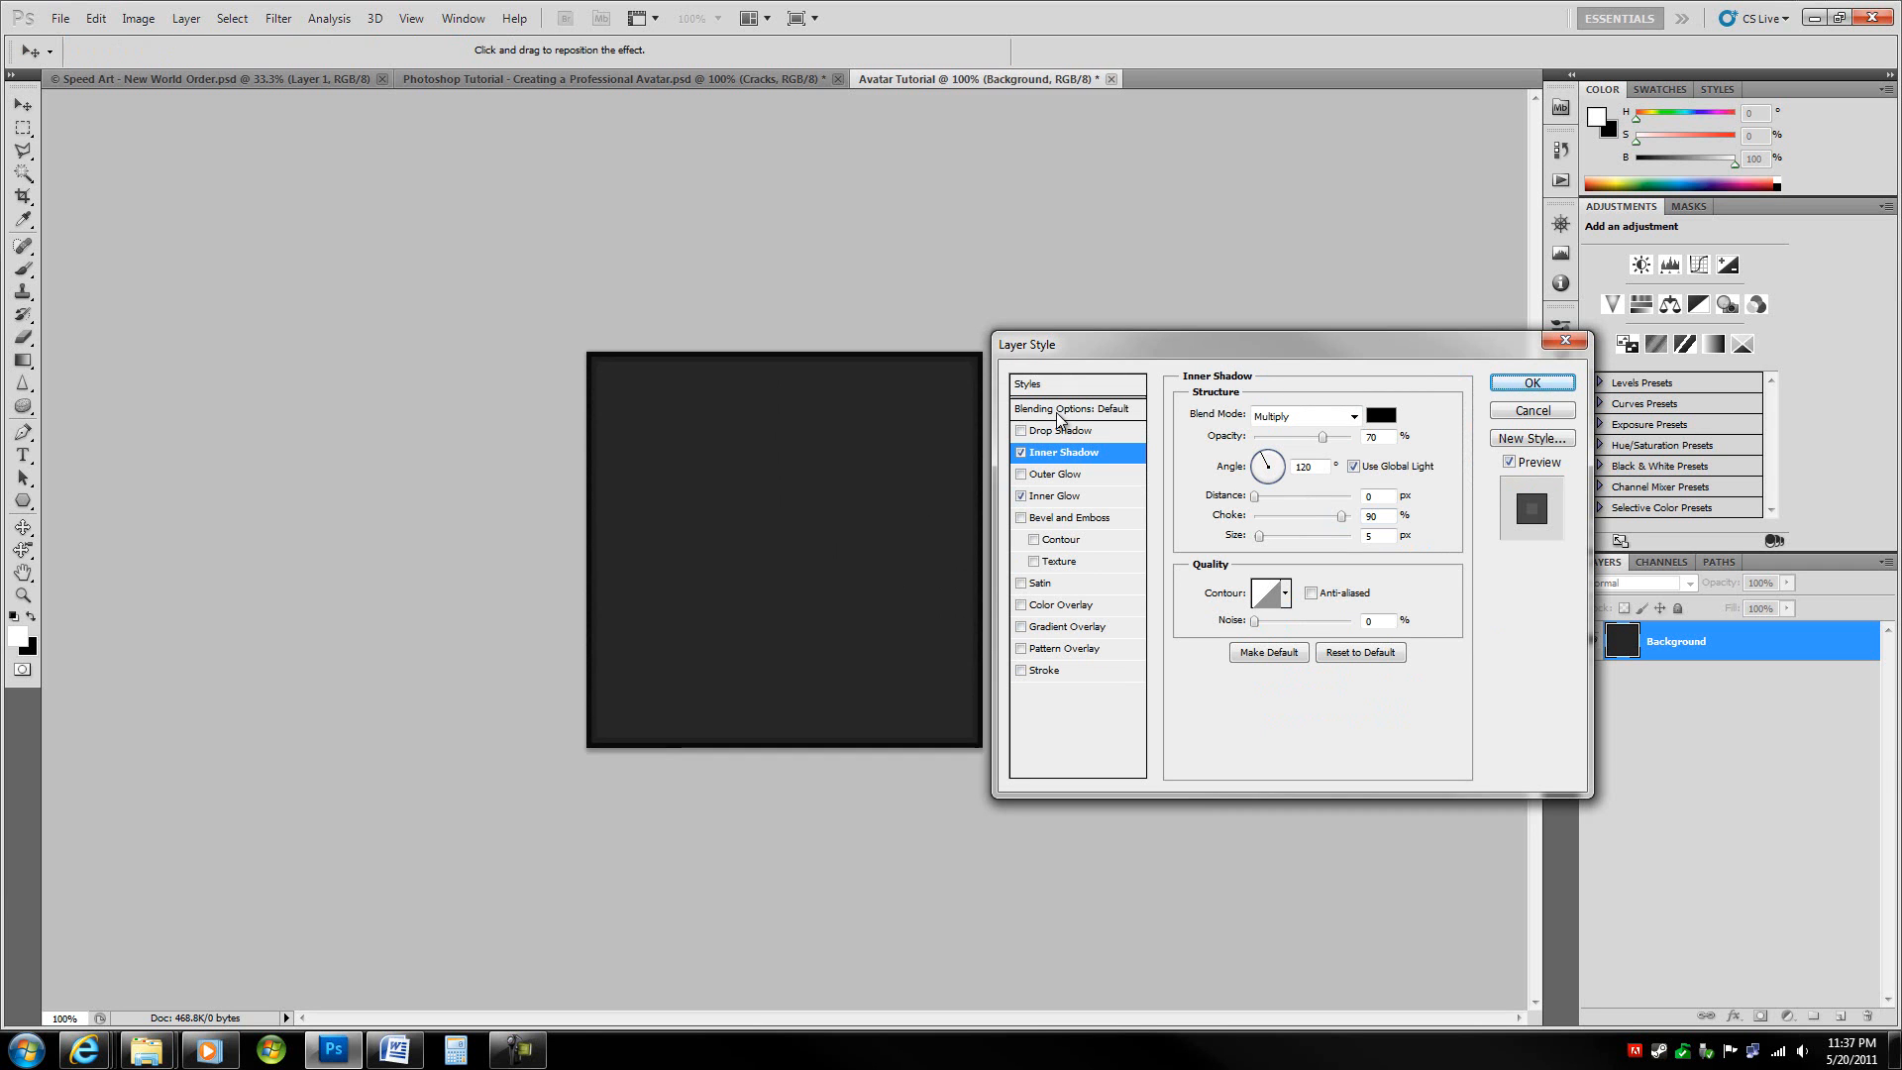
pyautogui.click(1072, 498)
pyautogui.press('space')
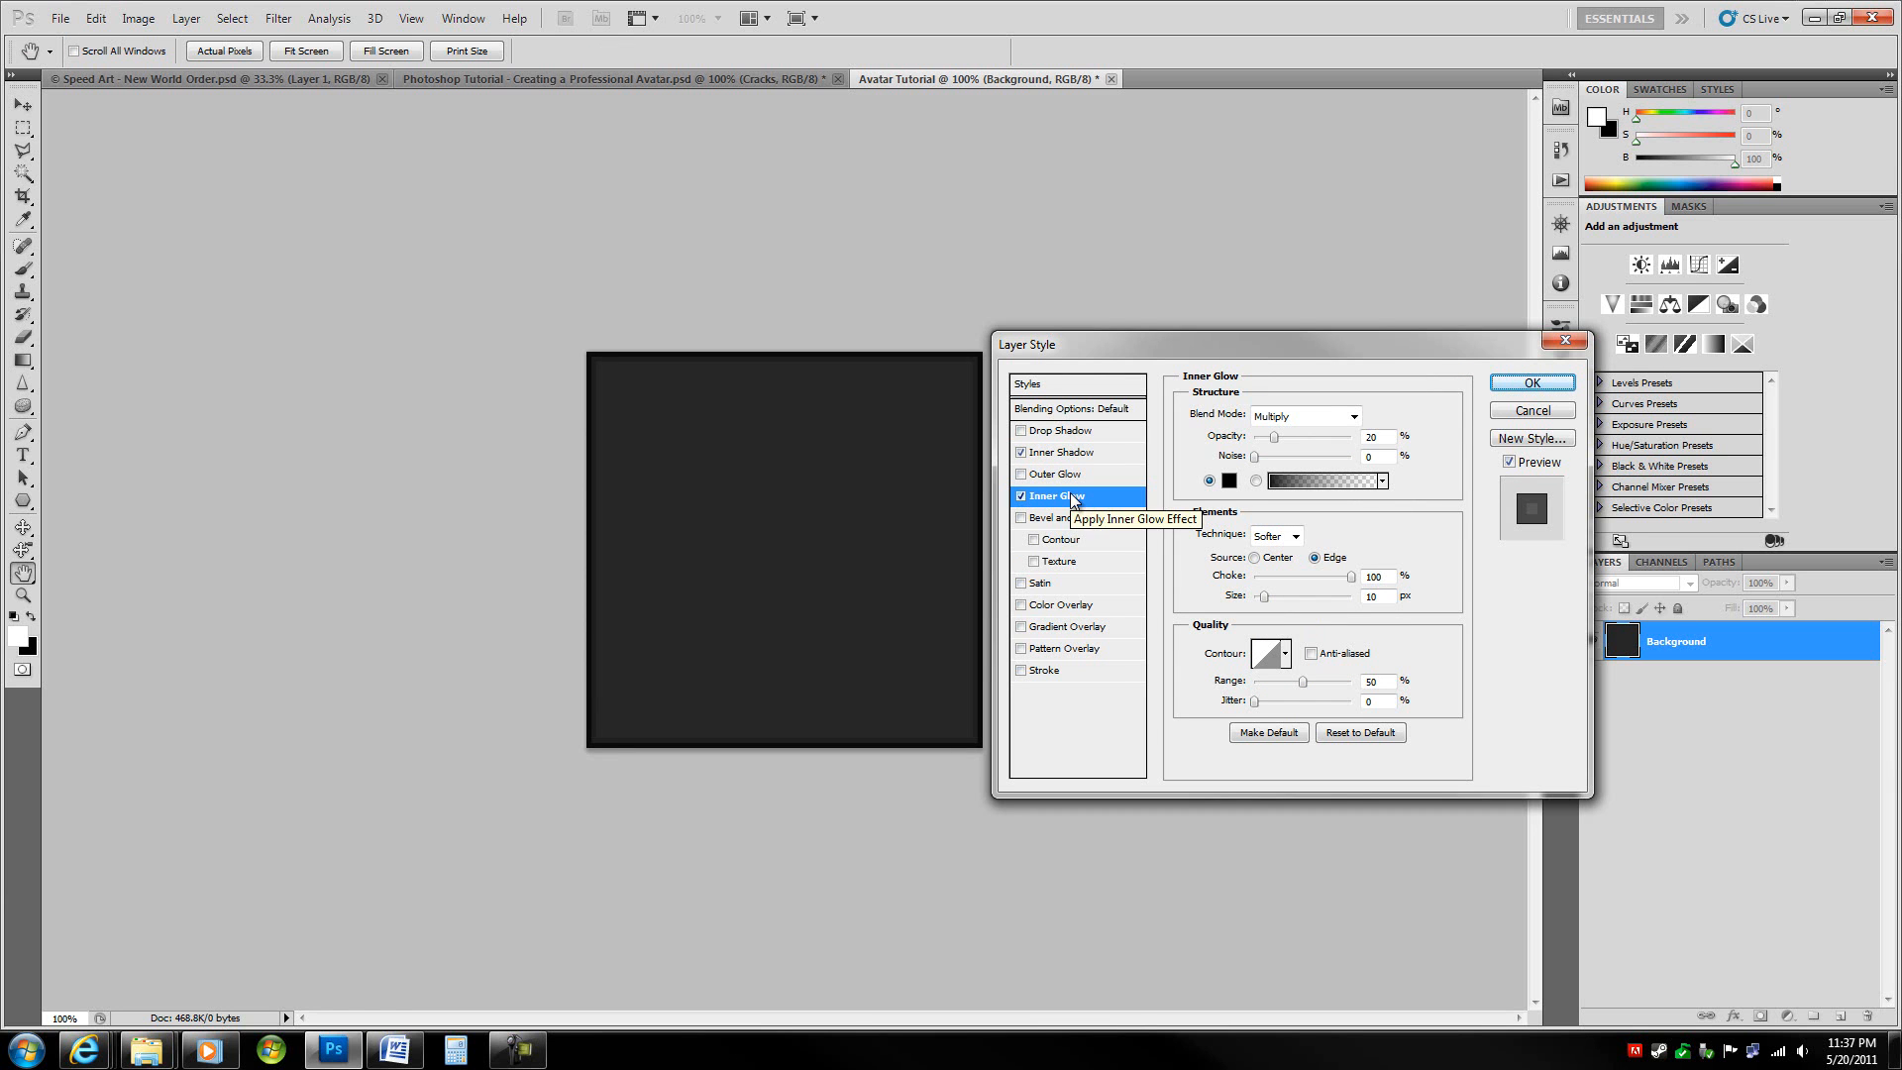
pyautogui.click(1090, 649)
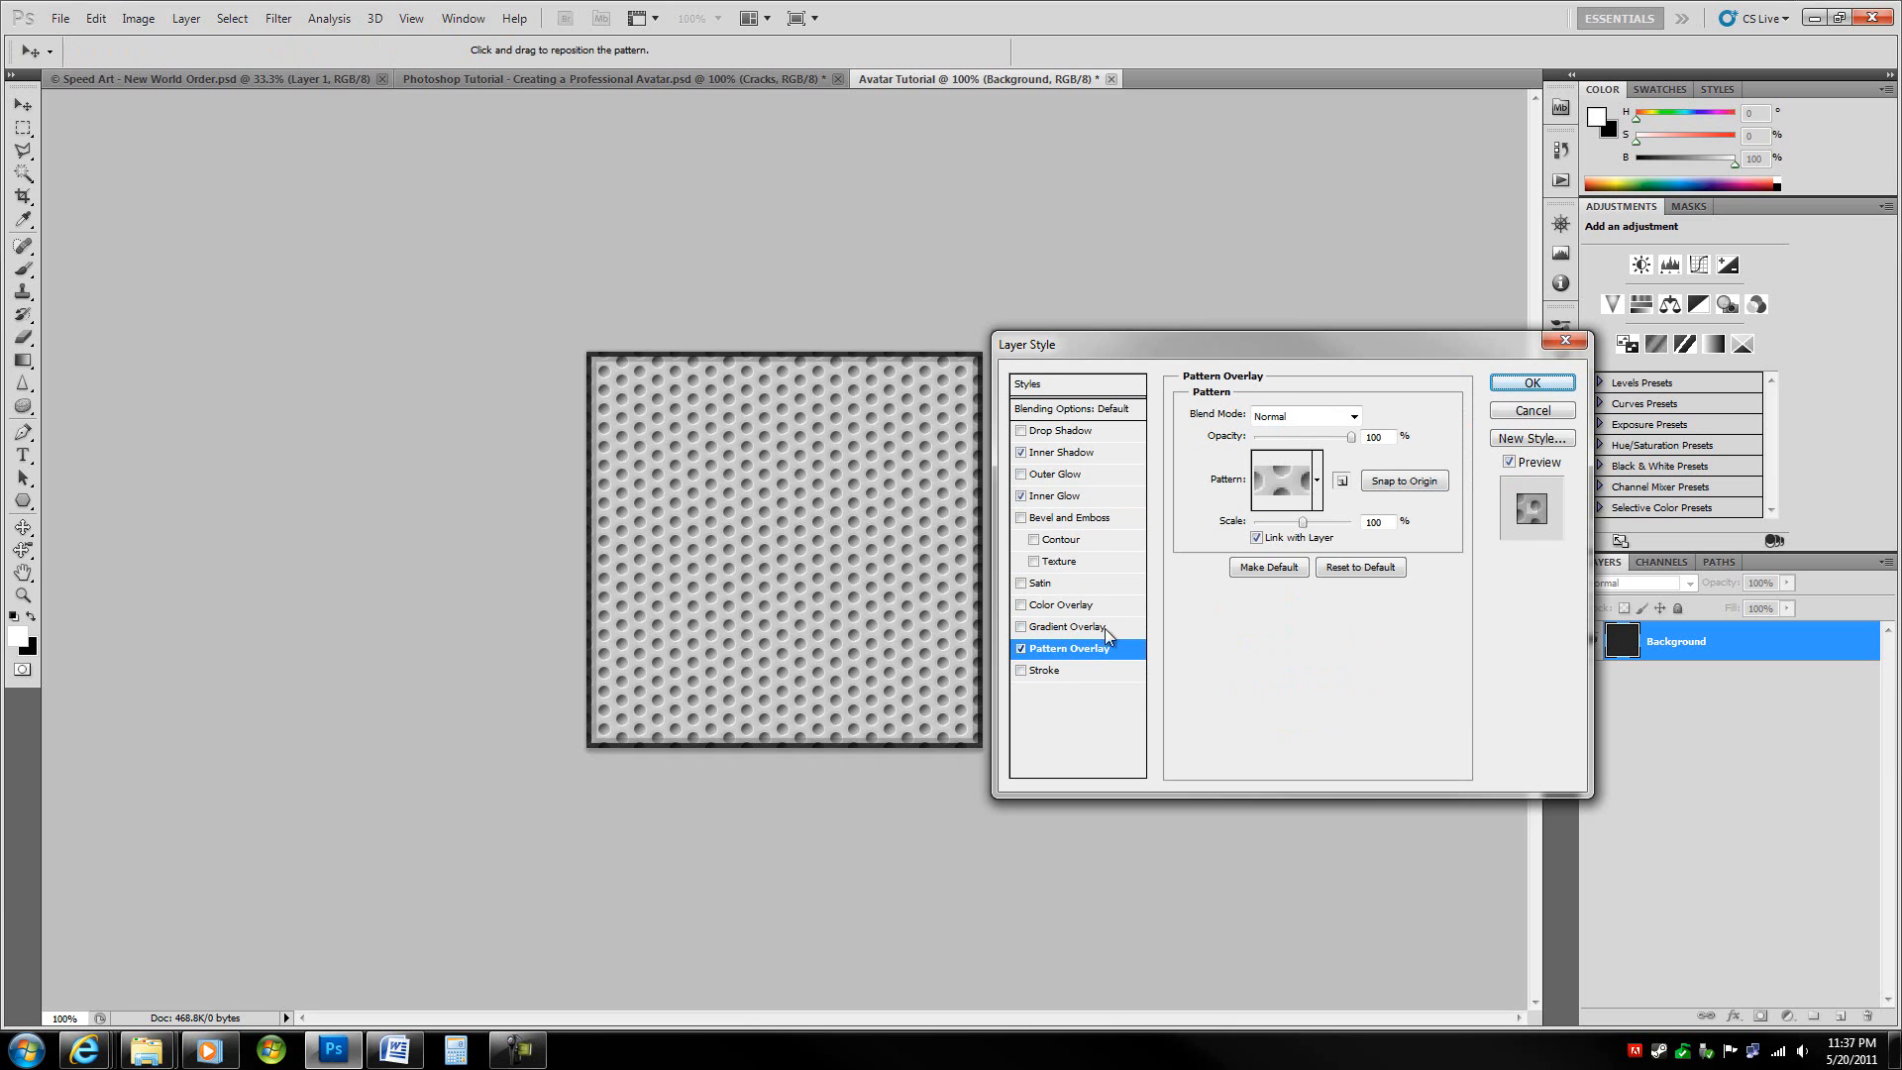
pyautogui.click(1317, 481)
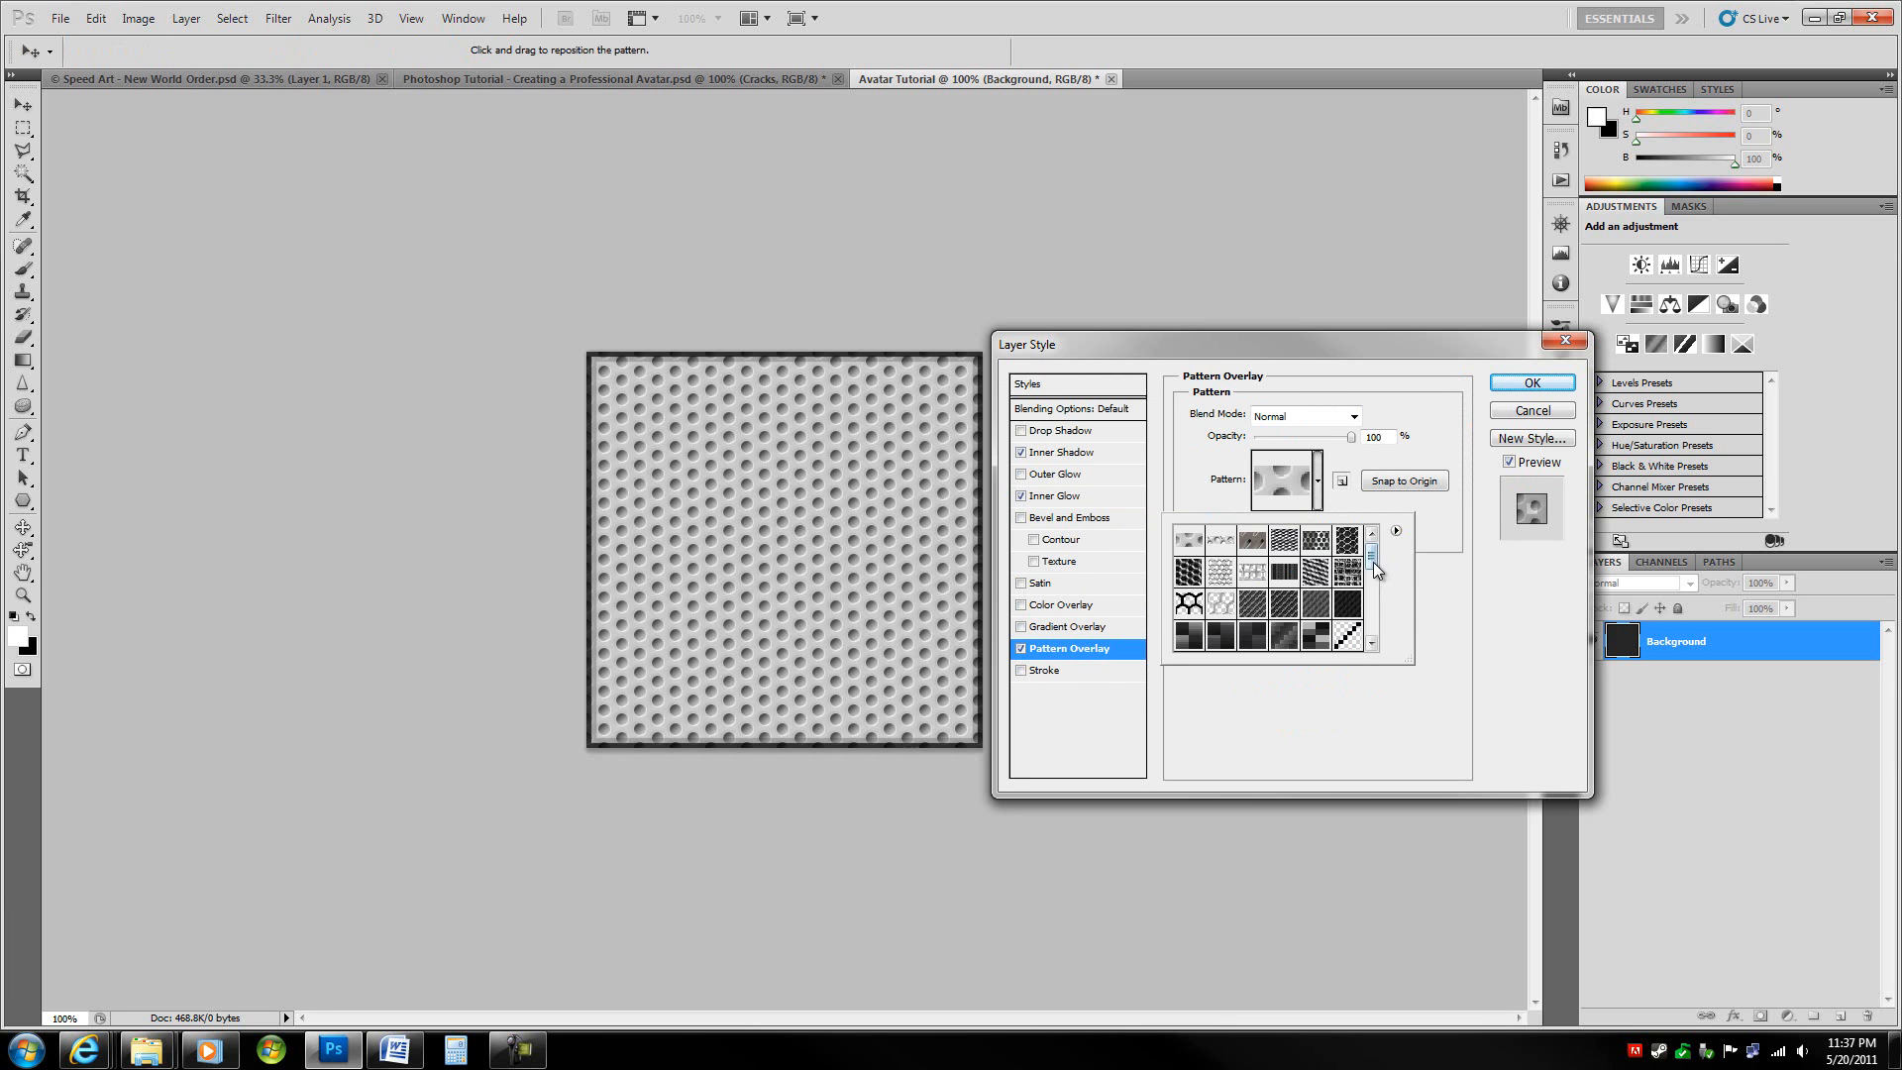
pyautogui.scroll(-2, 1371, 571)
pyautogui.click(1348, 594)
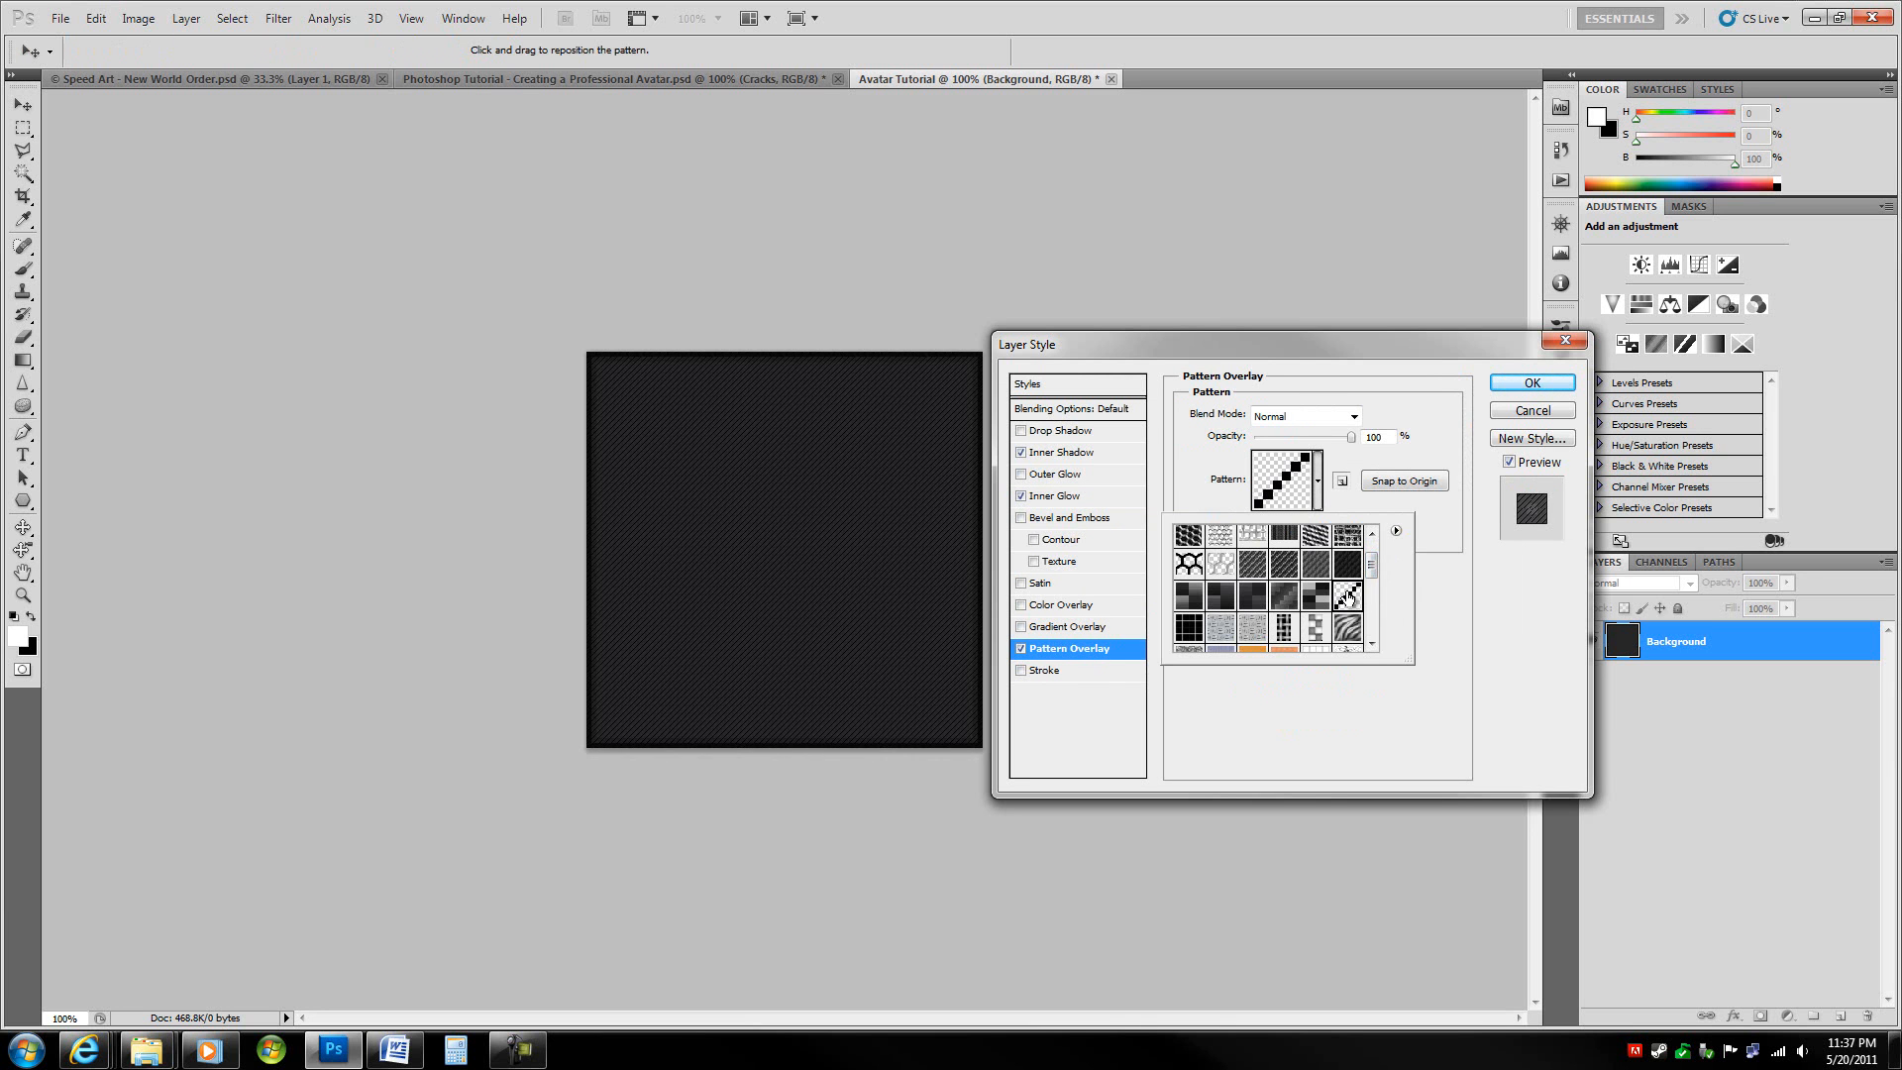
pyautogui.click(1432, 547)
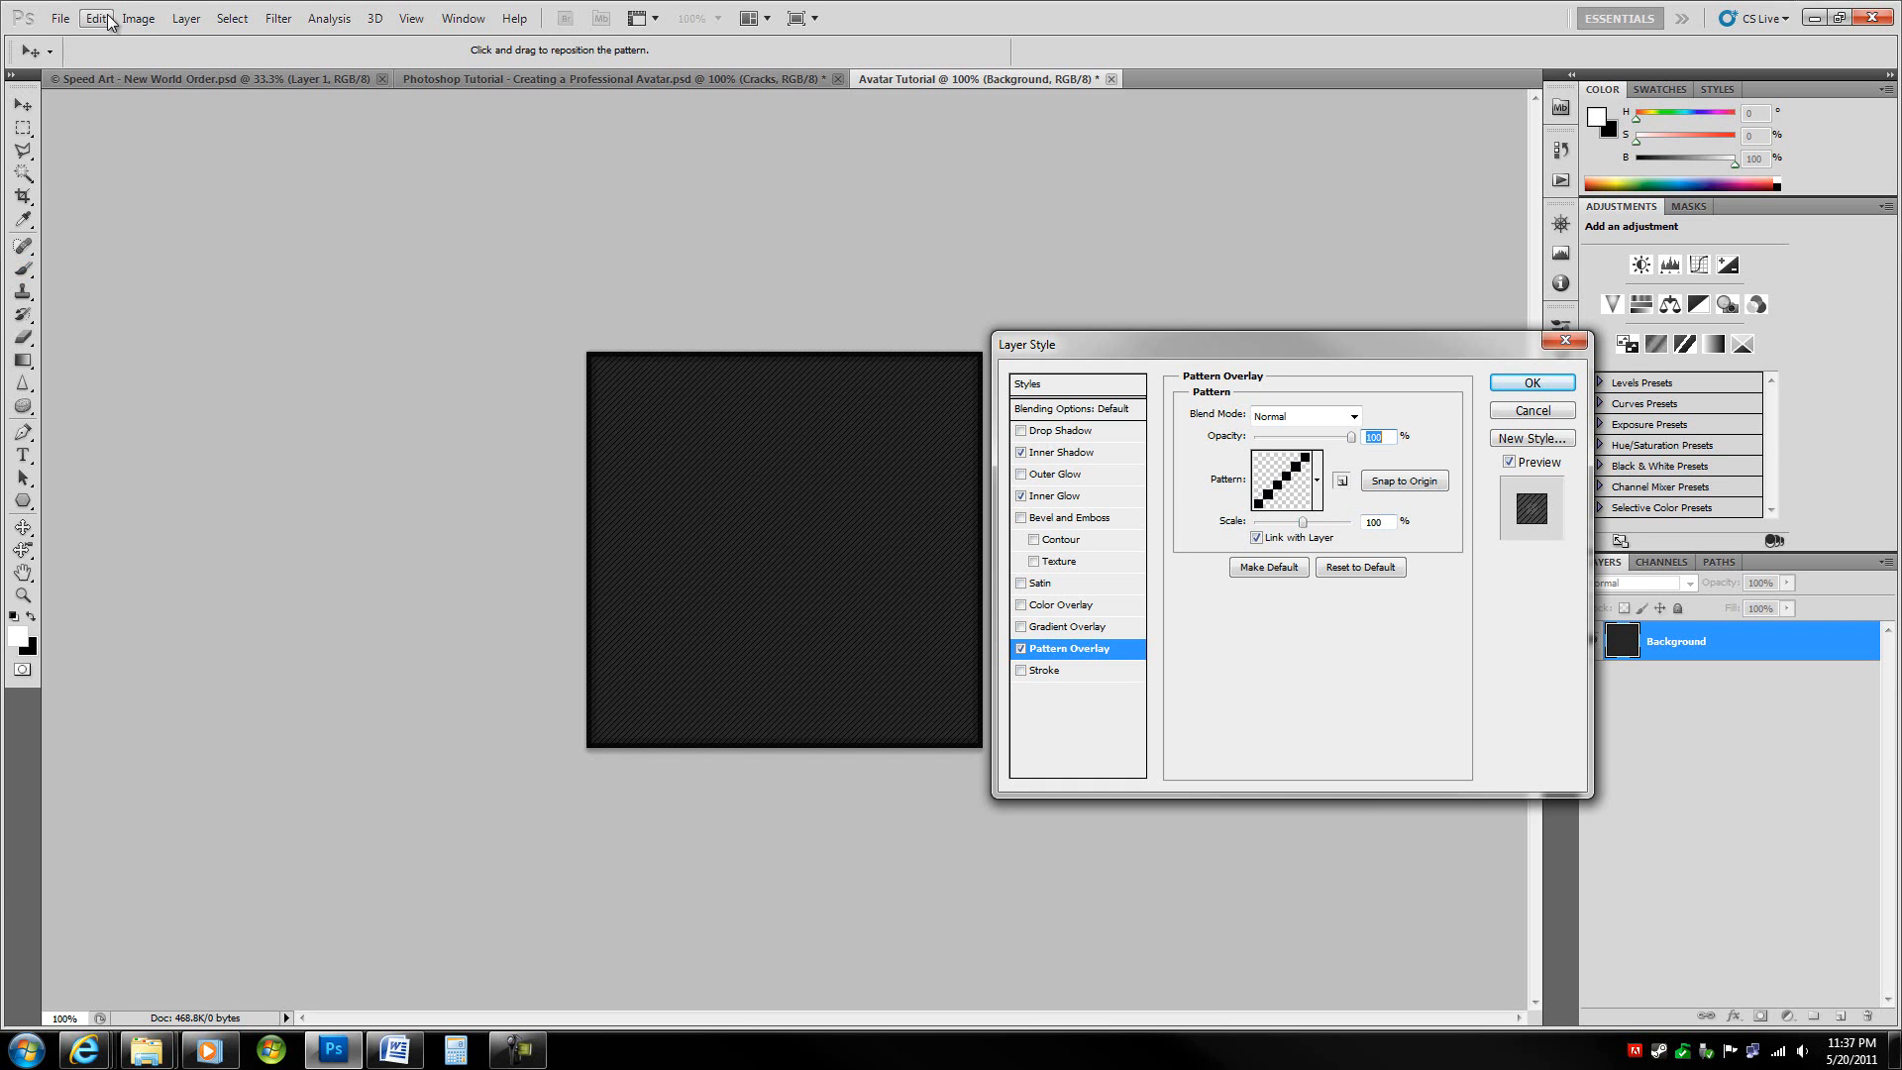
# - Adjust the pattern overlay's scale and opacity, and apply the layer styles to the Background layer
pyautogui.doubleClick(1392, 521)
pyautogui.hotkey('shift', 'Down')
pyautogui.hotkey('shift', 'Down')
pyautogui.hotkey('shift', 'Down')
pyautogui.hotkey('shift', 'Down')
pyautogui.hotkey('shift', 'Down')
pyautogui.doubleClick(1391, 439)
pyautogui.click(1533, 383)
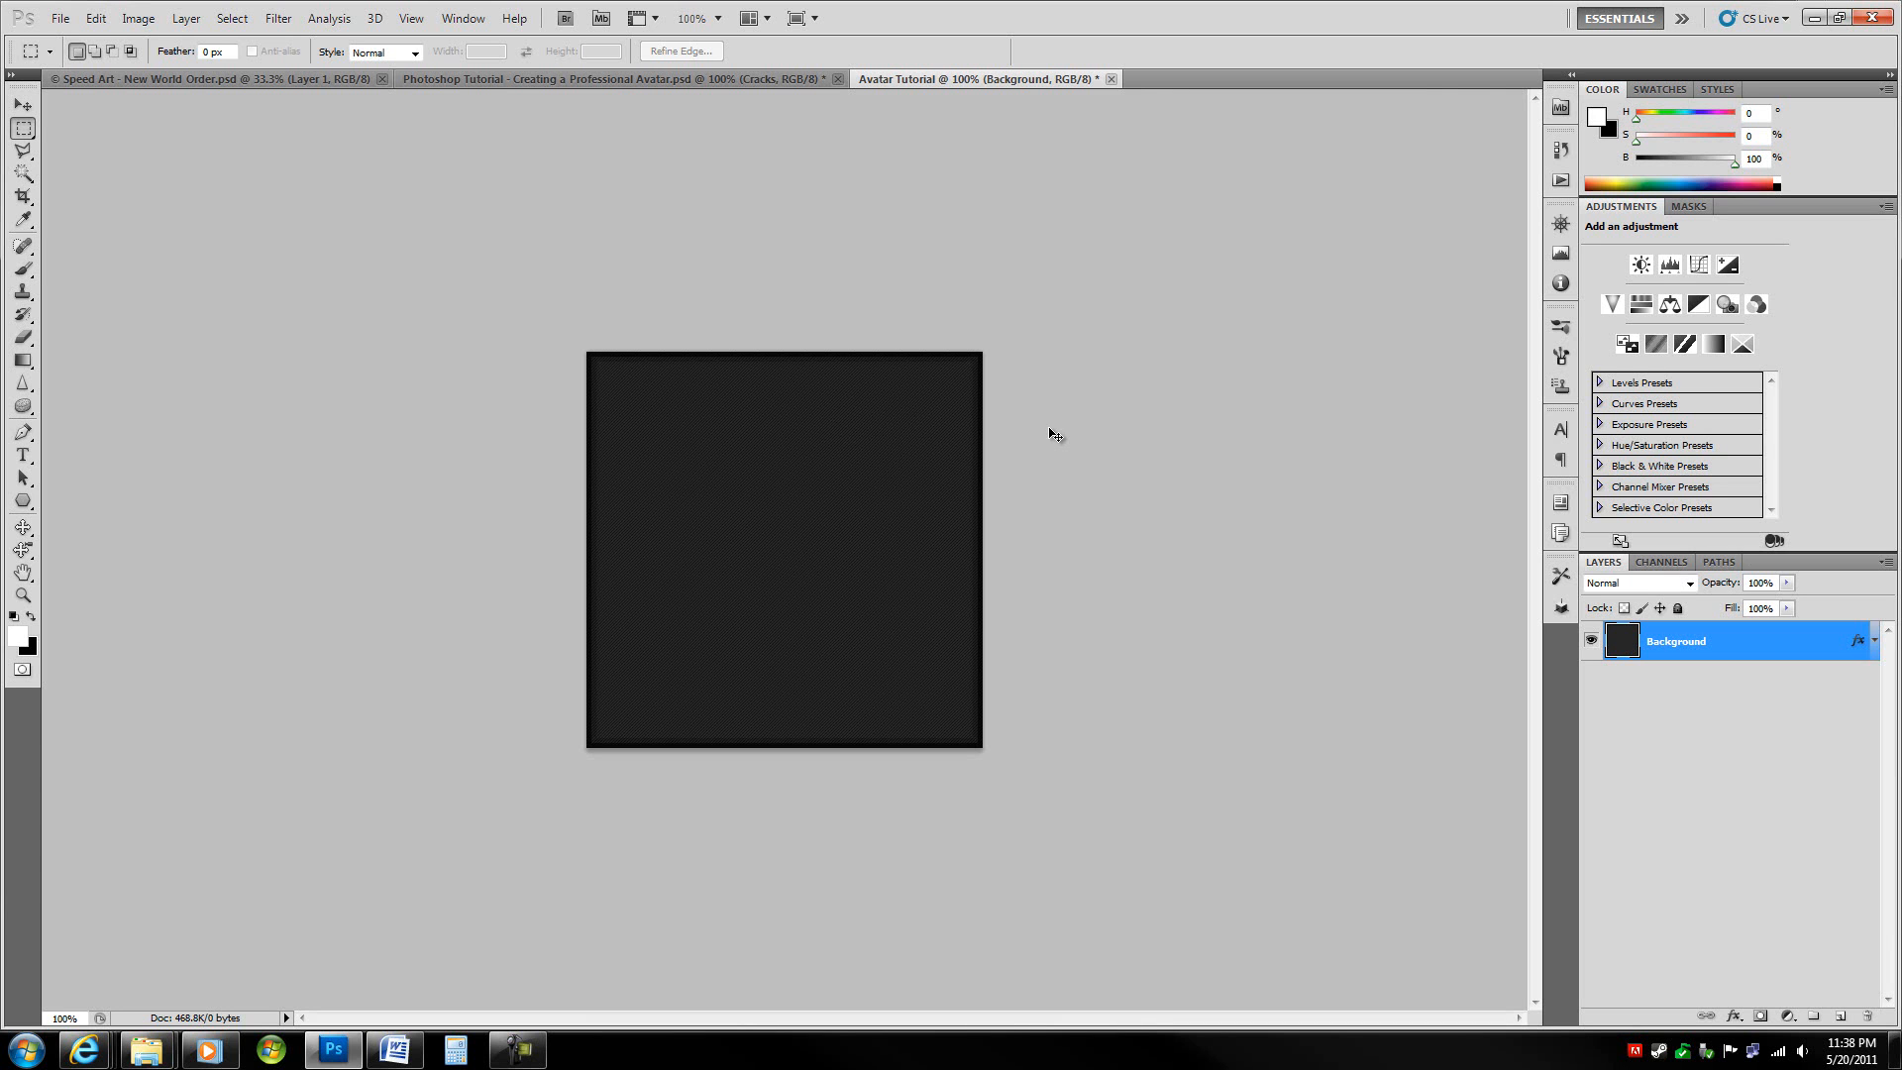
# - Show the rulers and place one horizontal and one vertical guide through the canvas centre at 200 px
pyautogui.hotkey('ctrl', 'r')
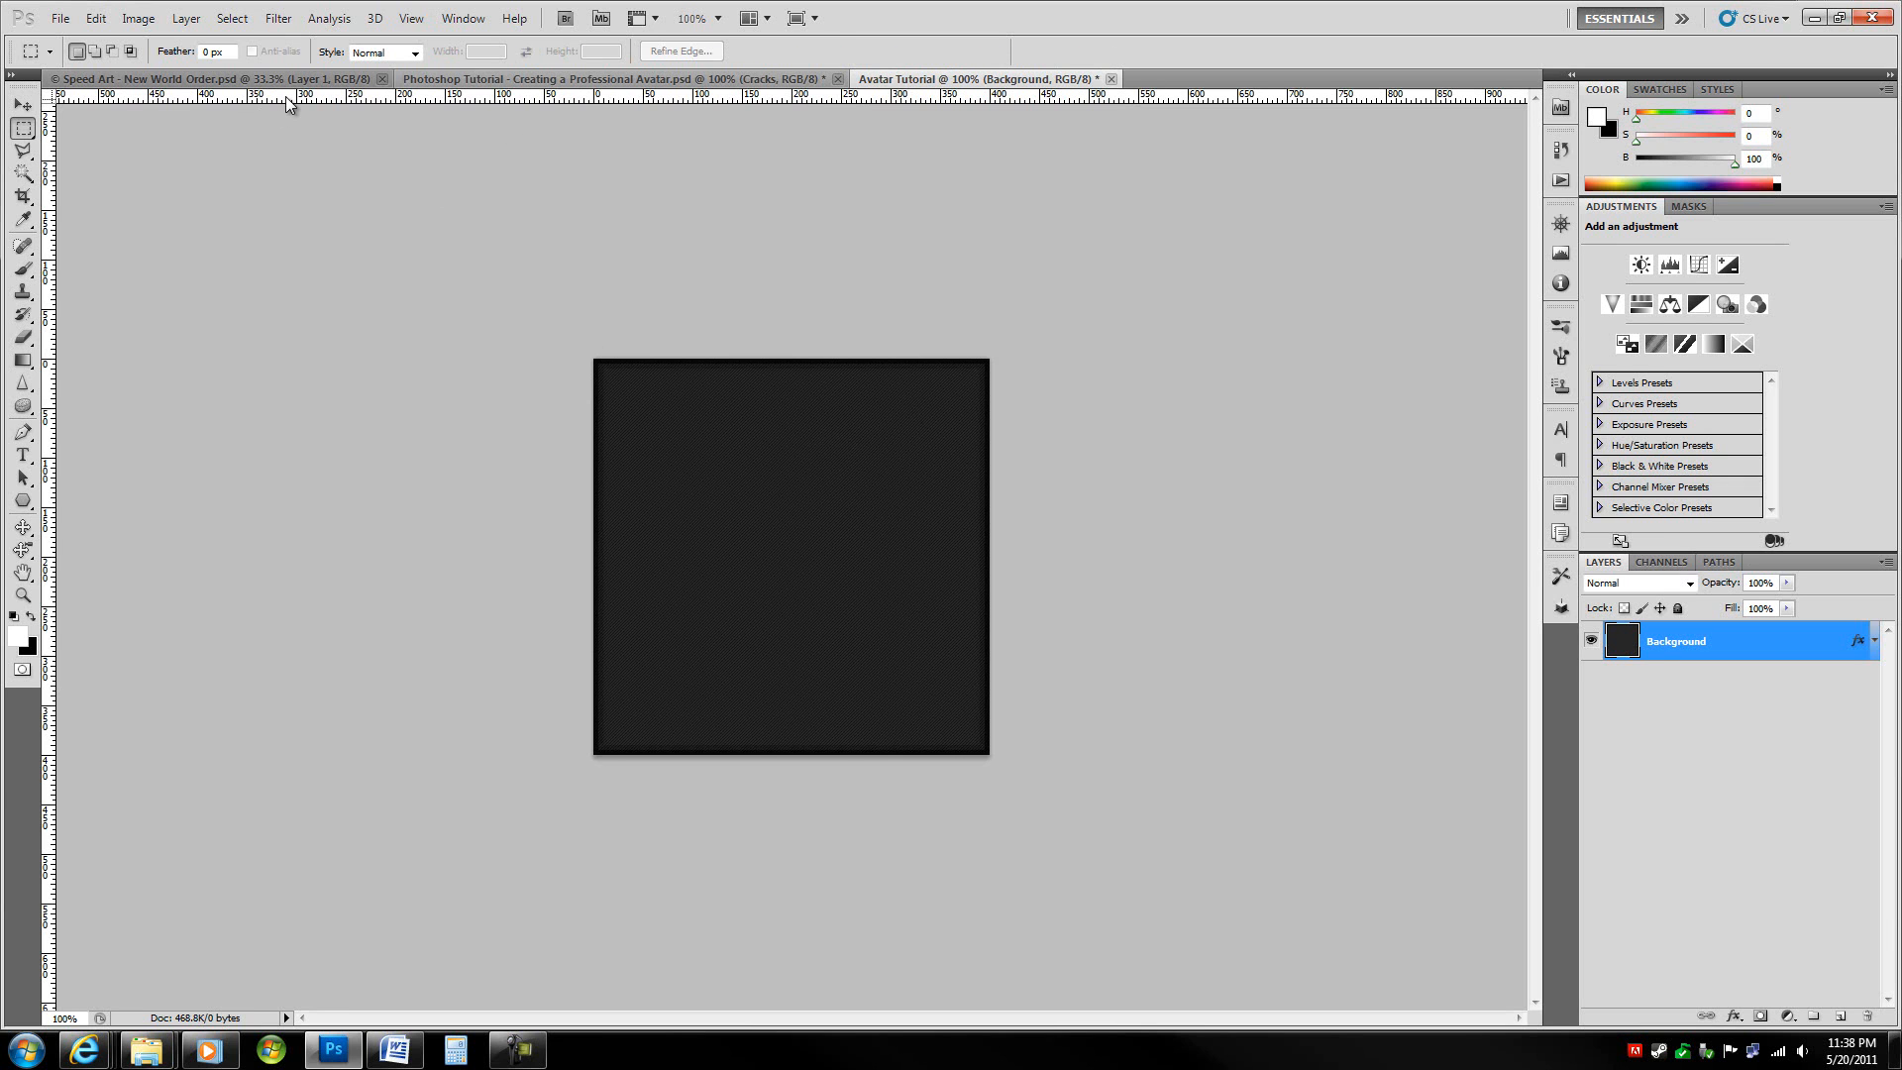
pyautogui.hotkey('ctrl', 't')
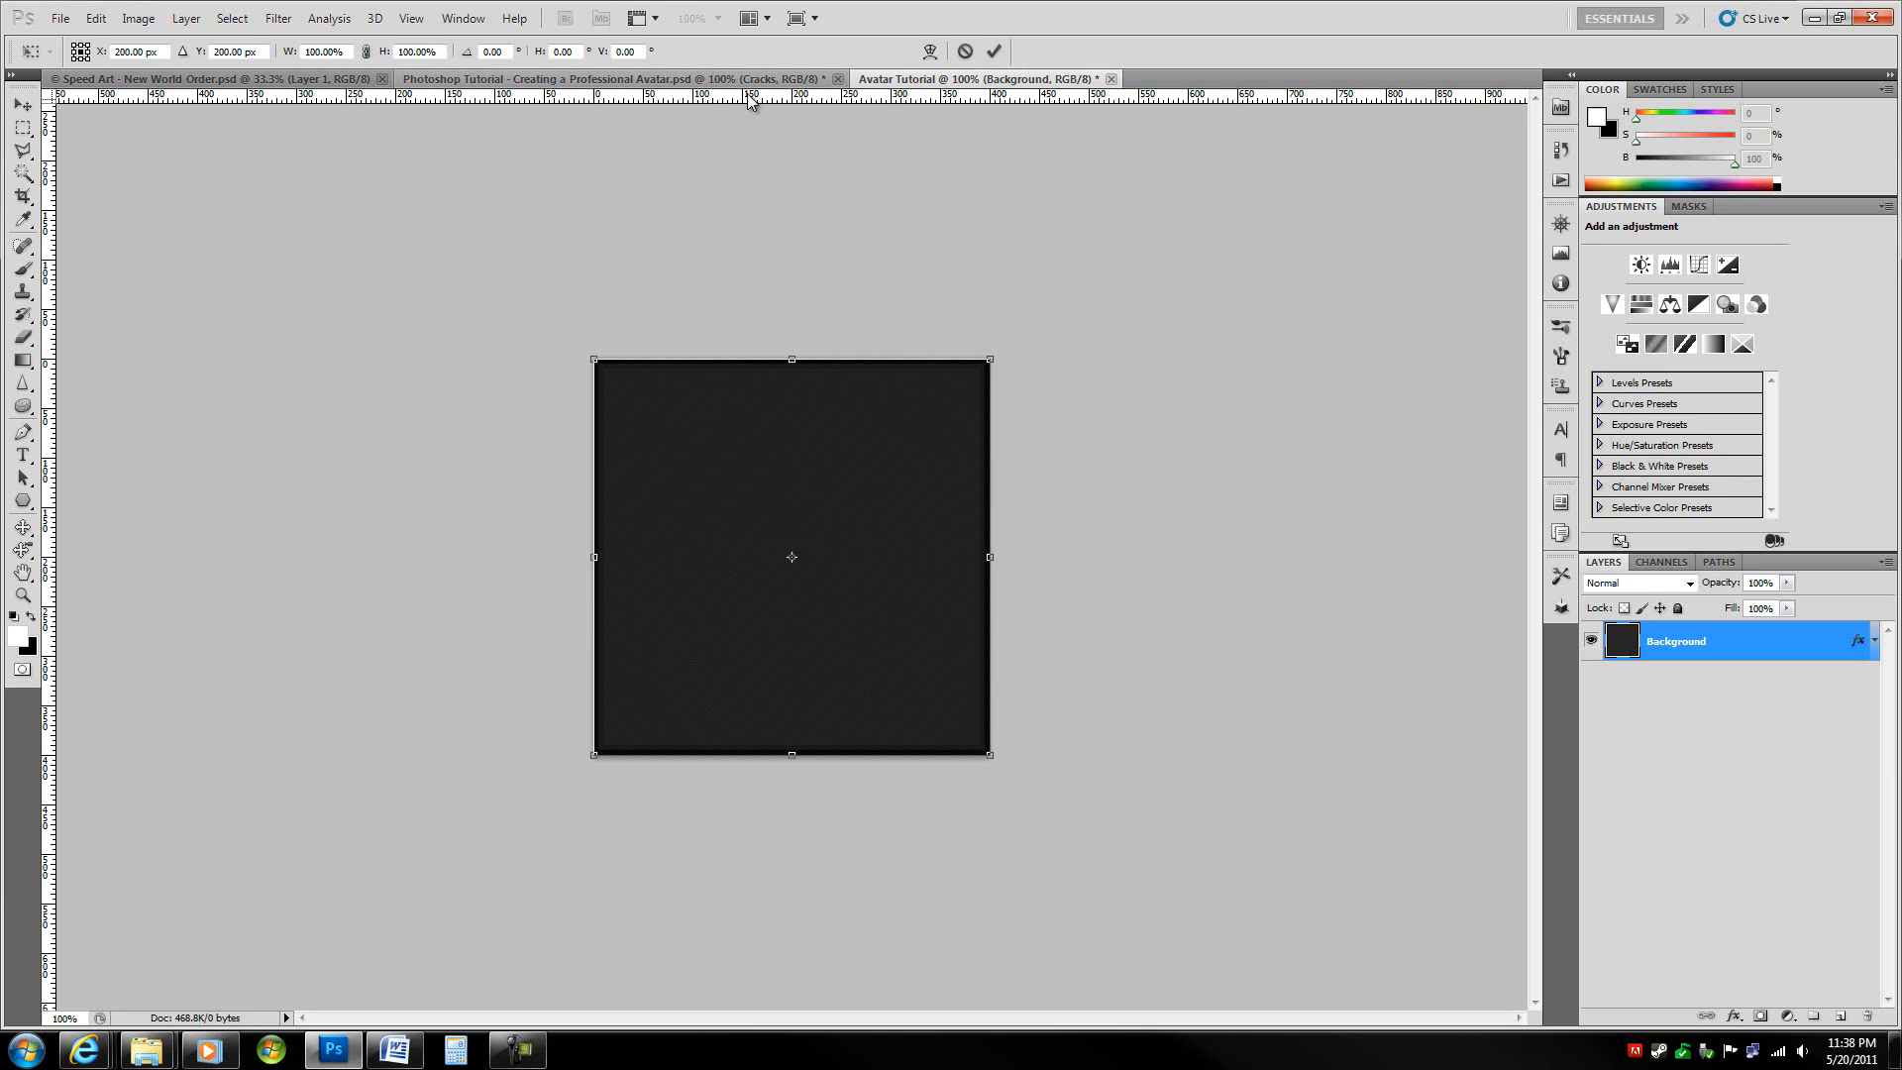
pyautogui.moveTo(750, 99); pyautogui.dragTo(799, 557)
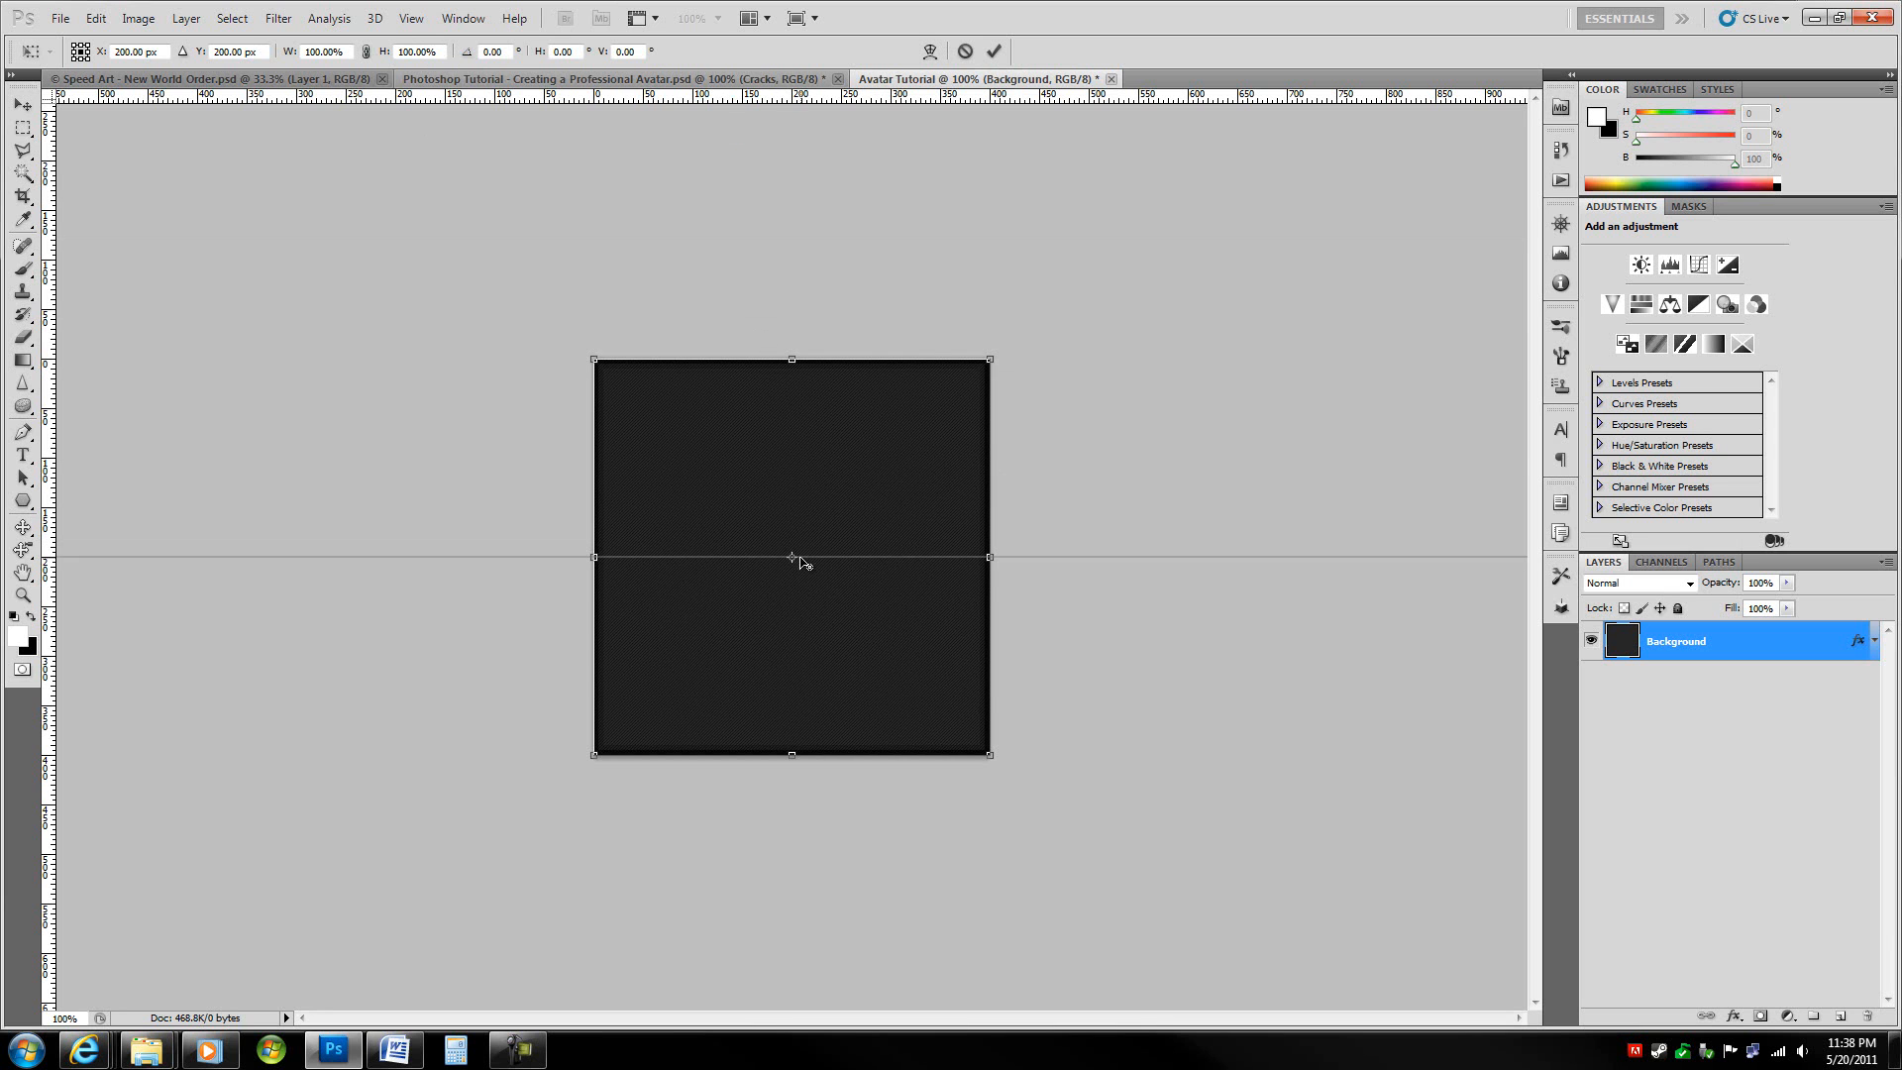
pyautogui.moveTo(49, 549); pyautogui.dragTo(791, 544)
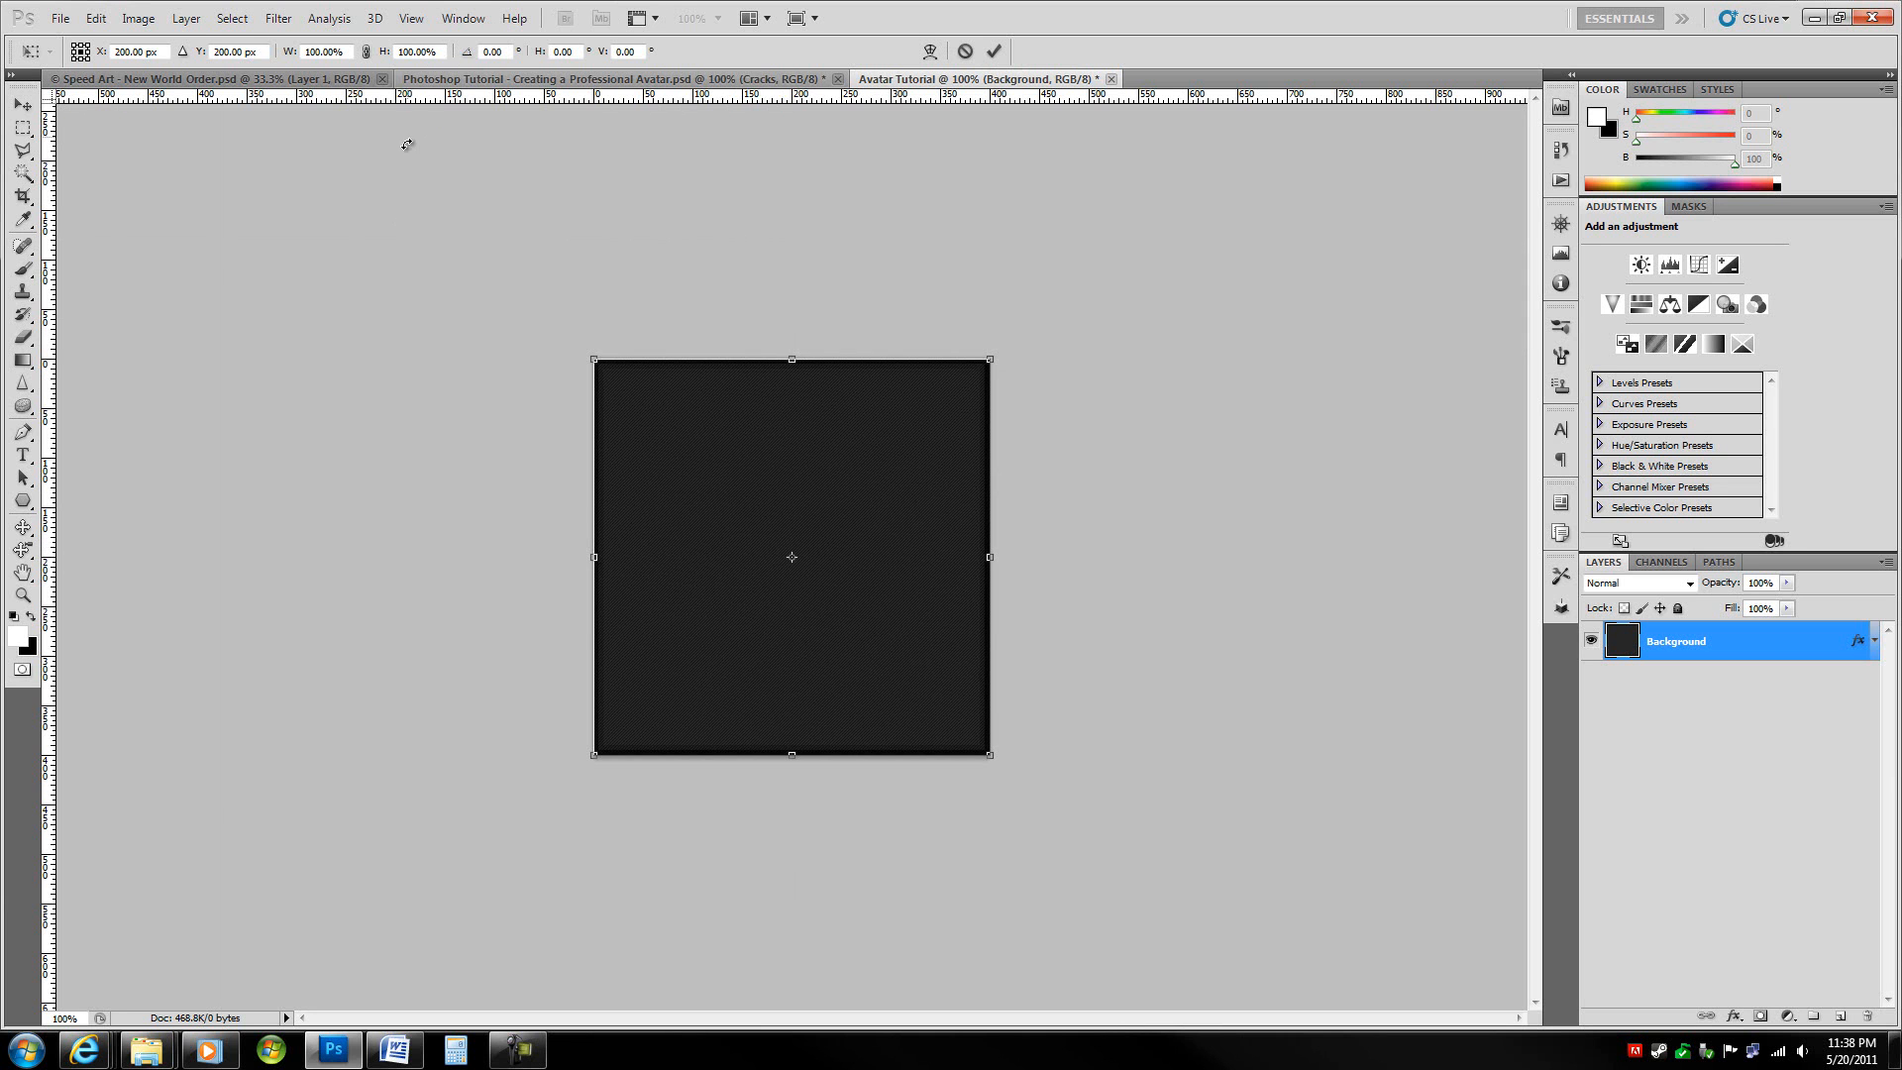
# - Turn on the display of guides, exit the transform without changes and hide the rulers
pyautogui.click(410, 20)
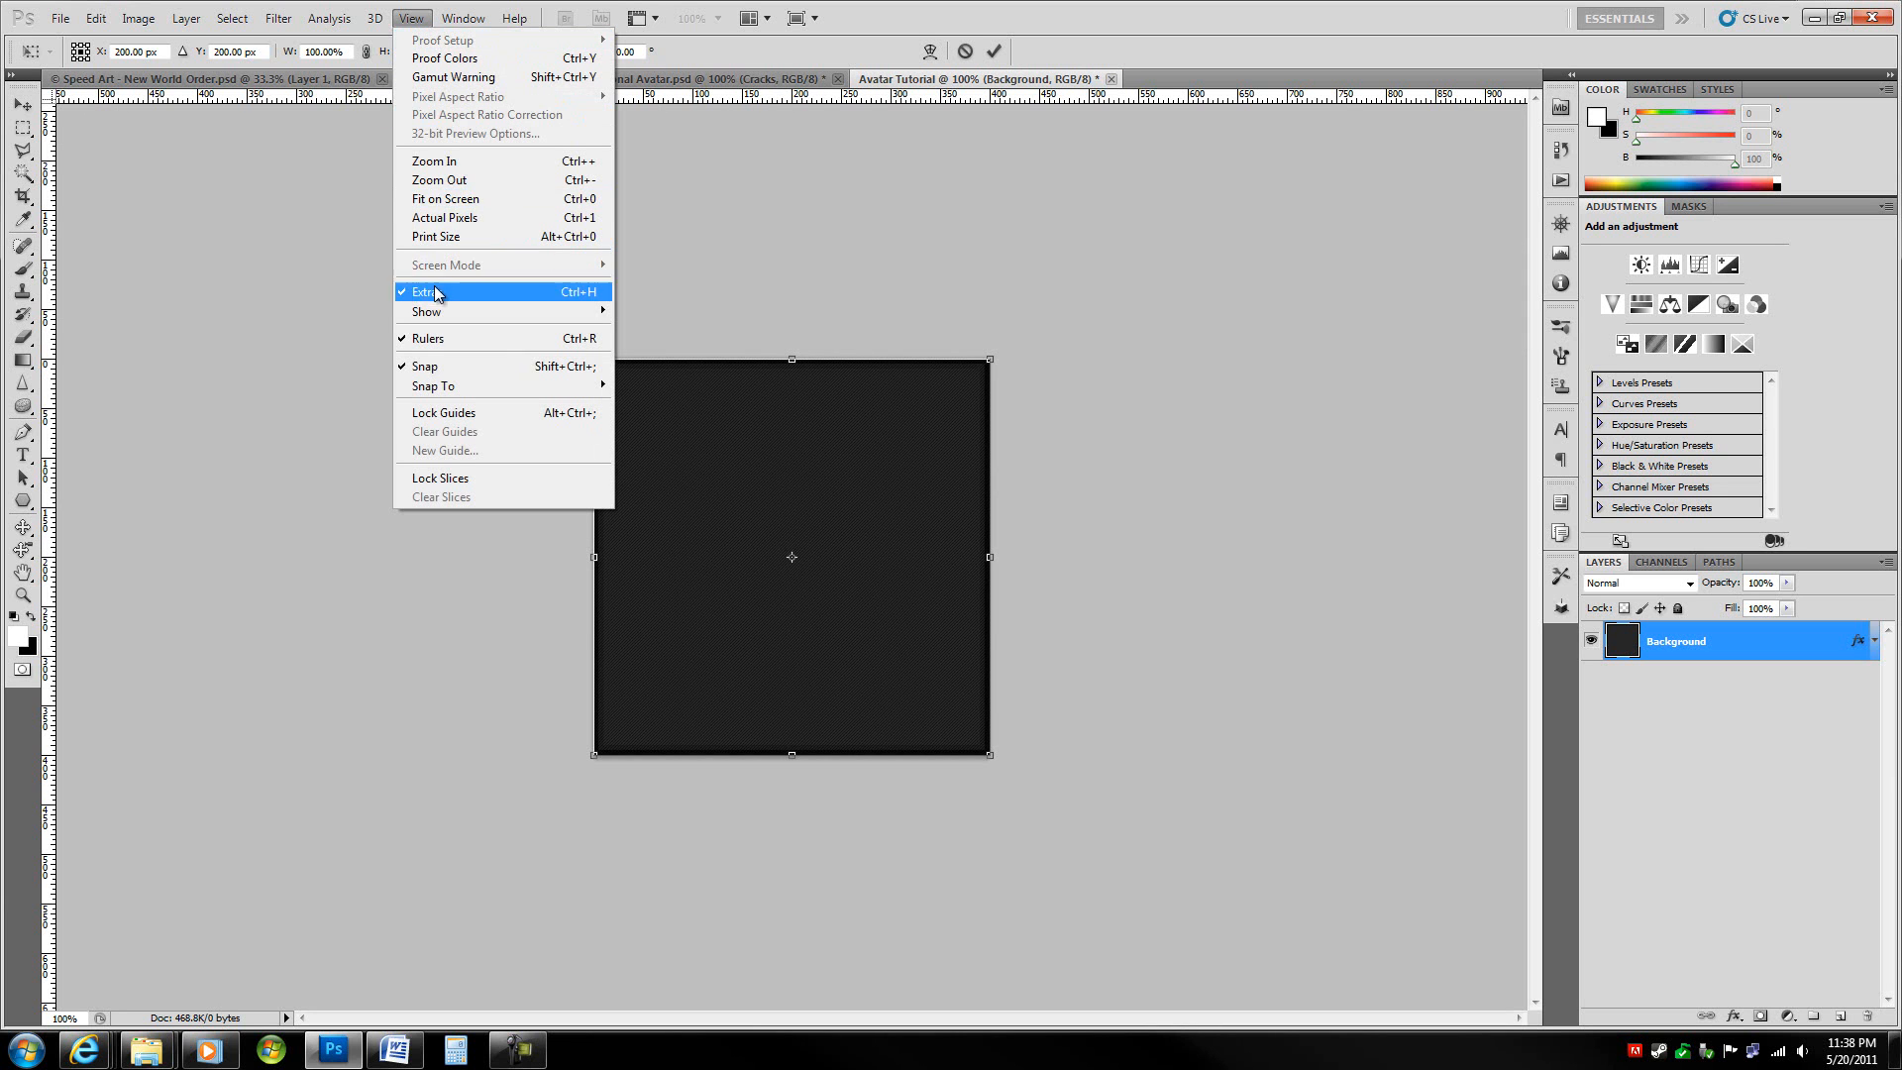
pyautogui.moveTo(443, 314)
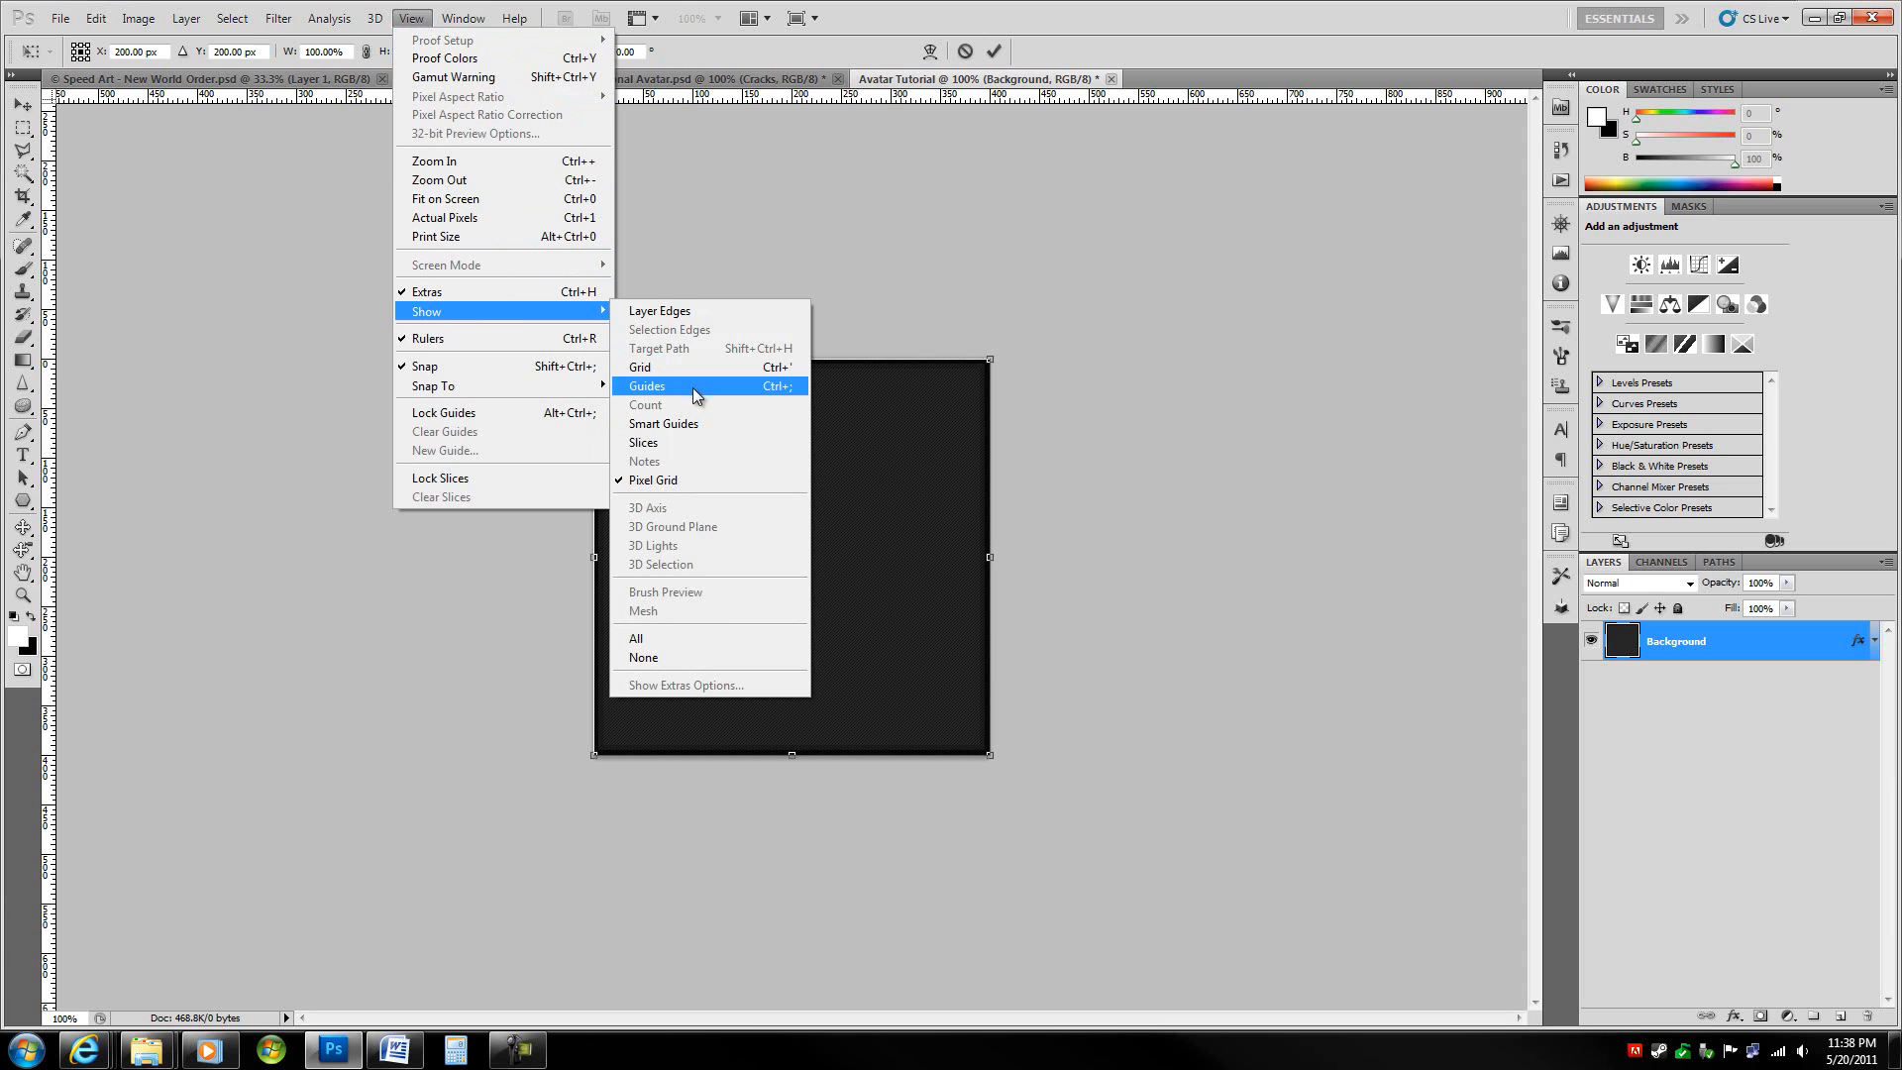
pyautogui.click(843, 47)
pyautogui.hotkey('ctrl', ';')
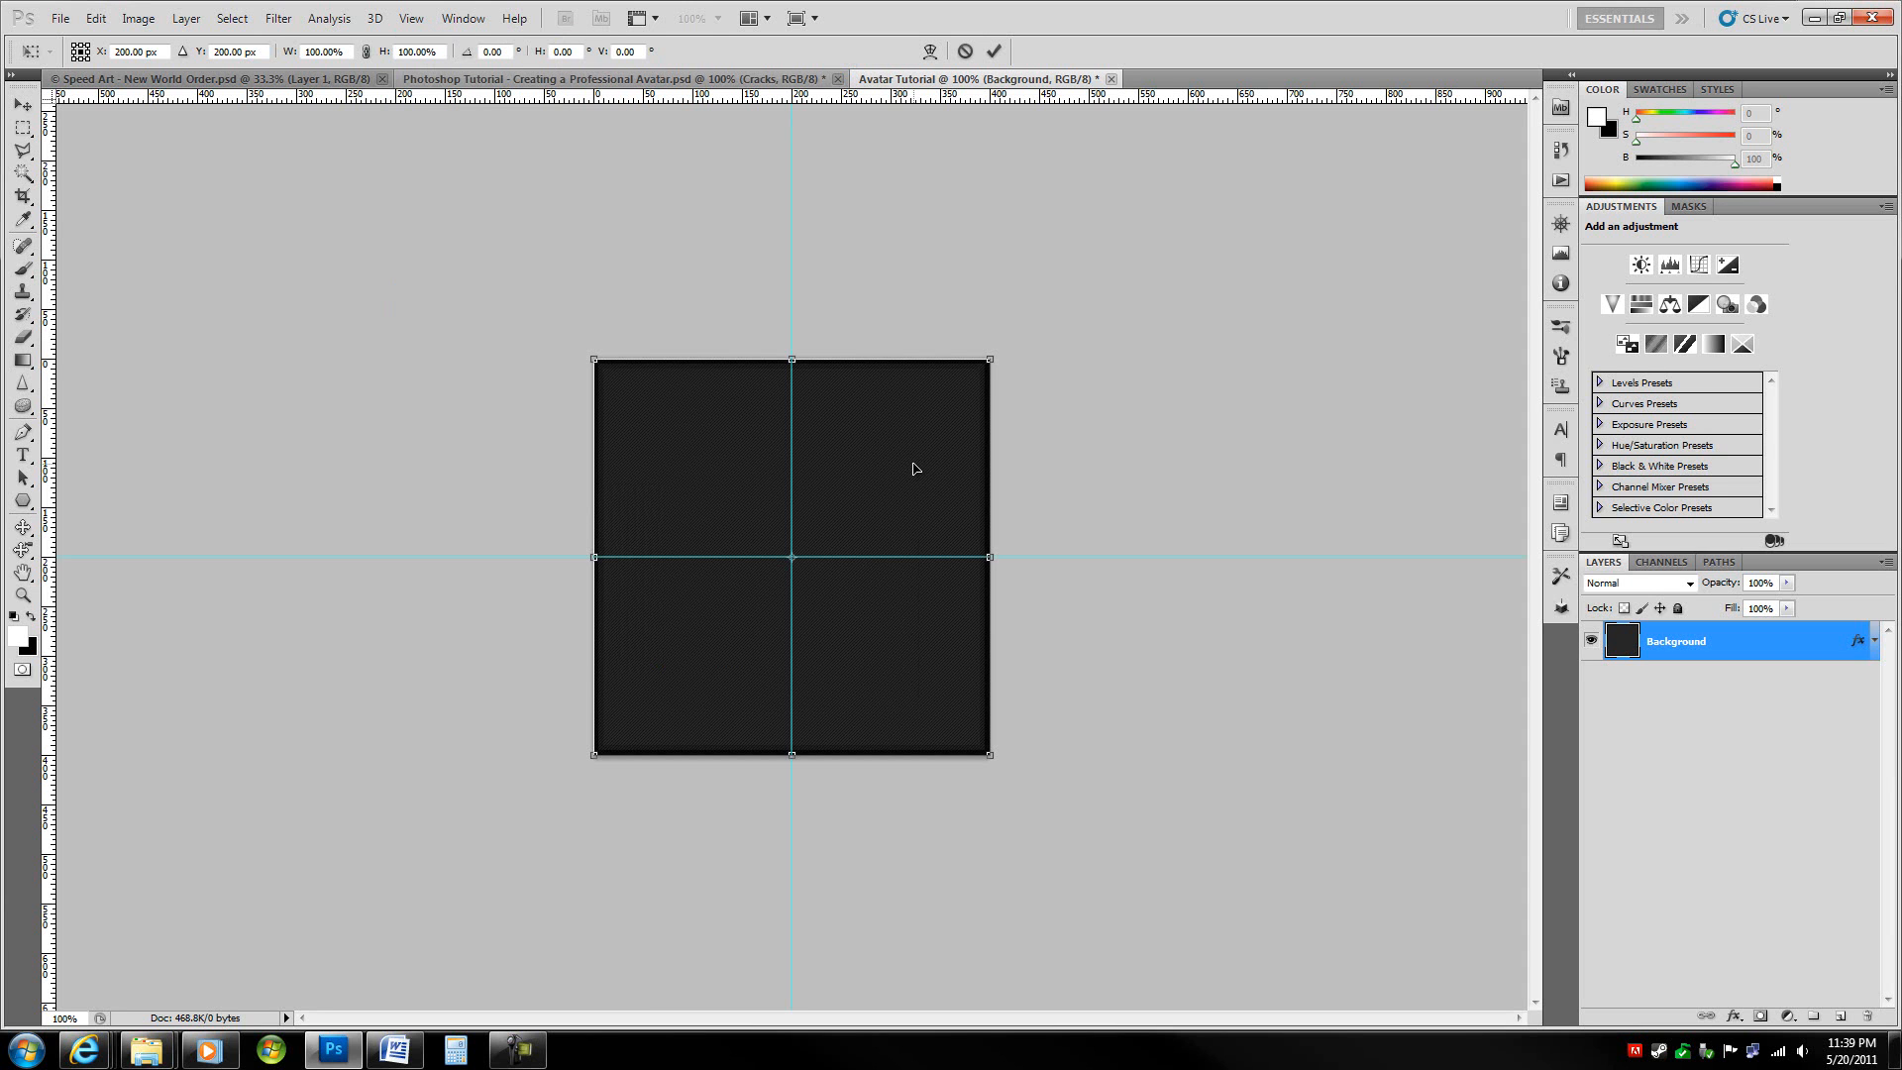
pyautogui.press('Escape')
pyautogui.press('m')
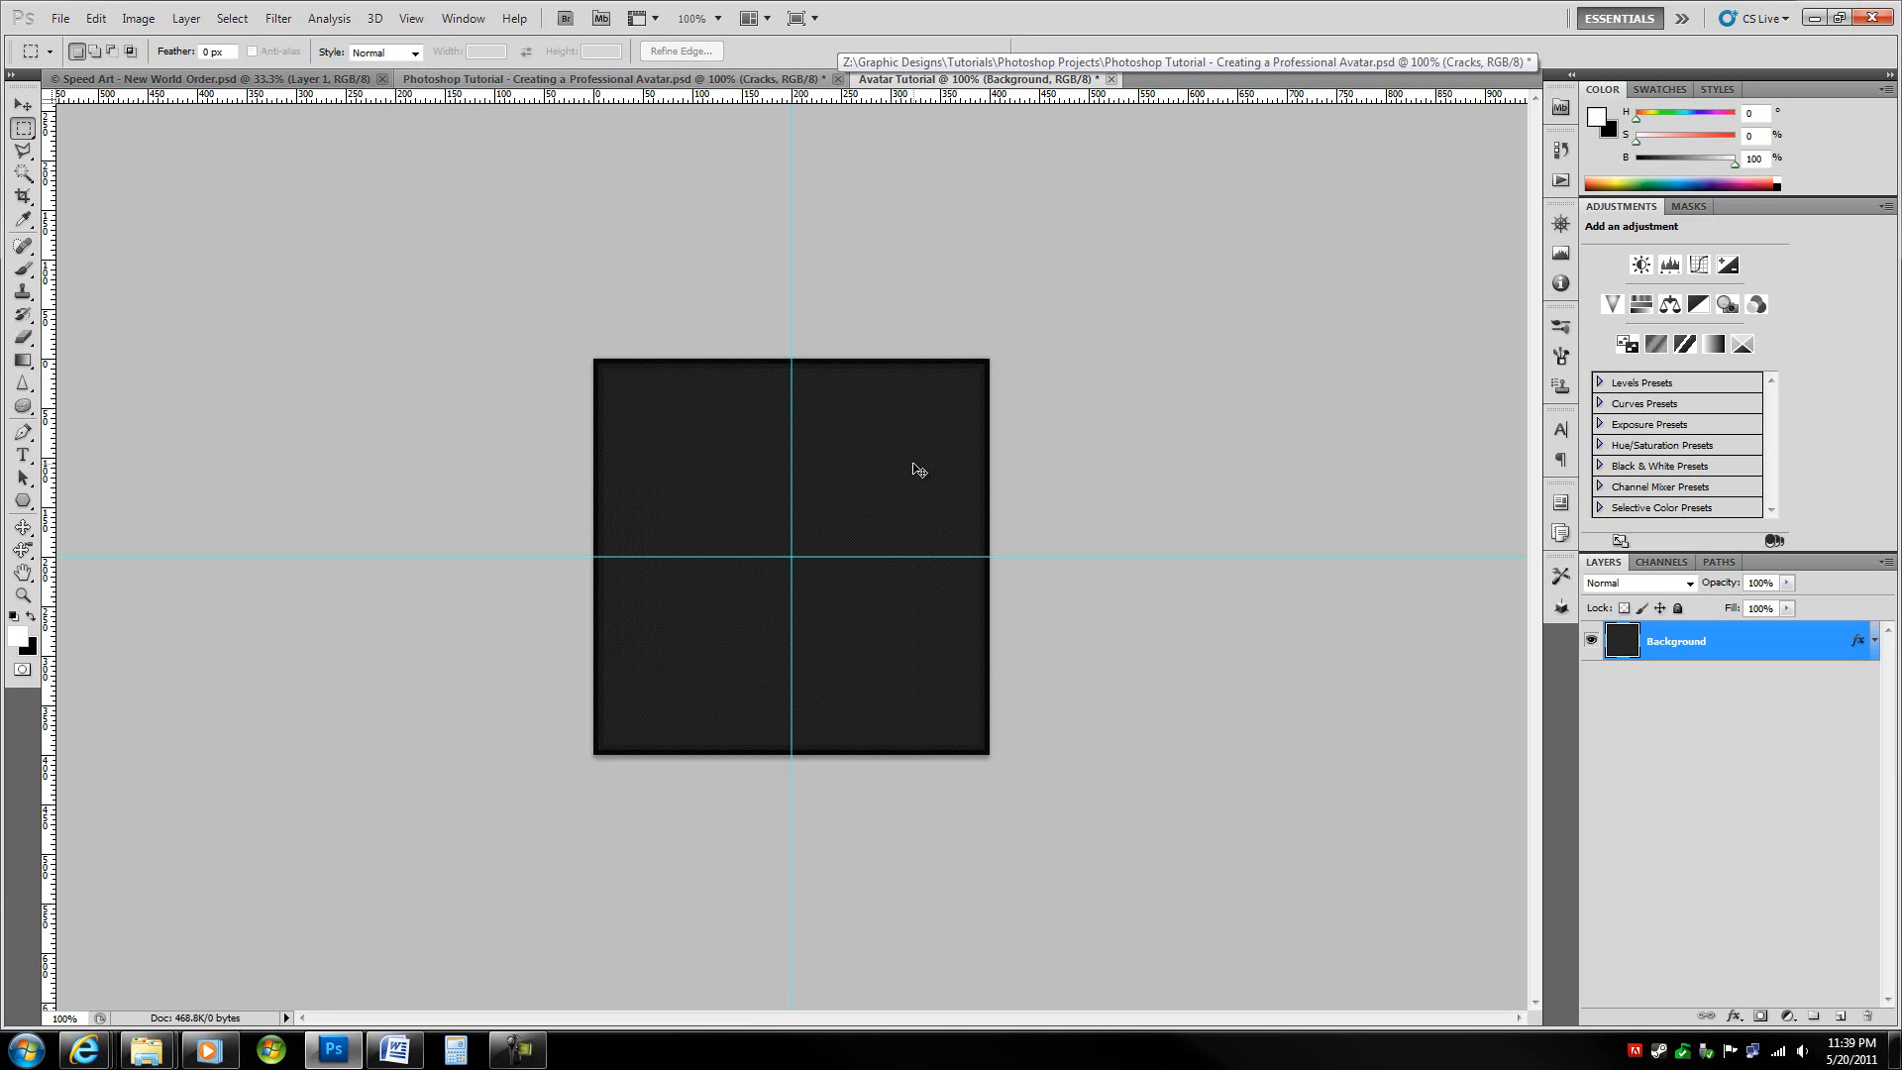
pyautogui.hotkey('ctrl', 'r')
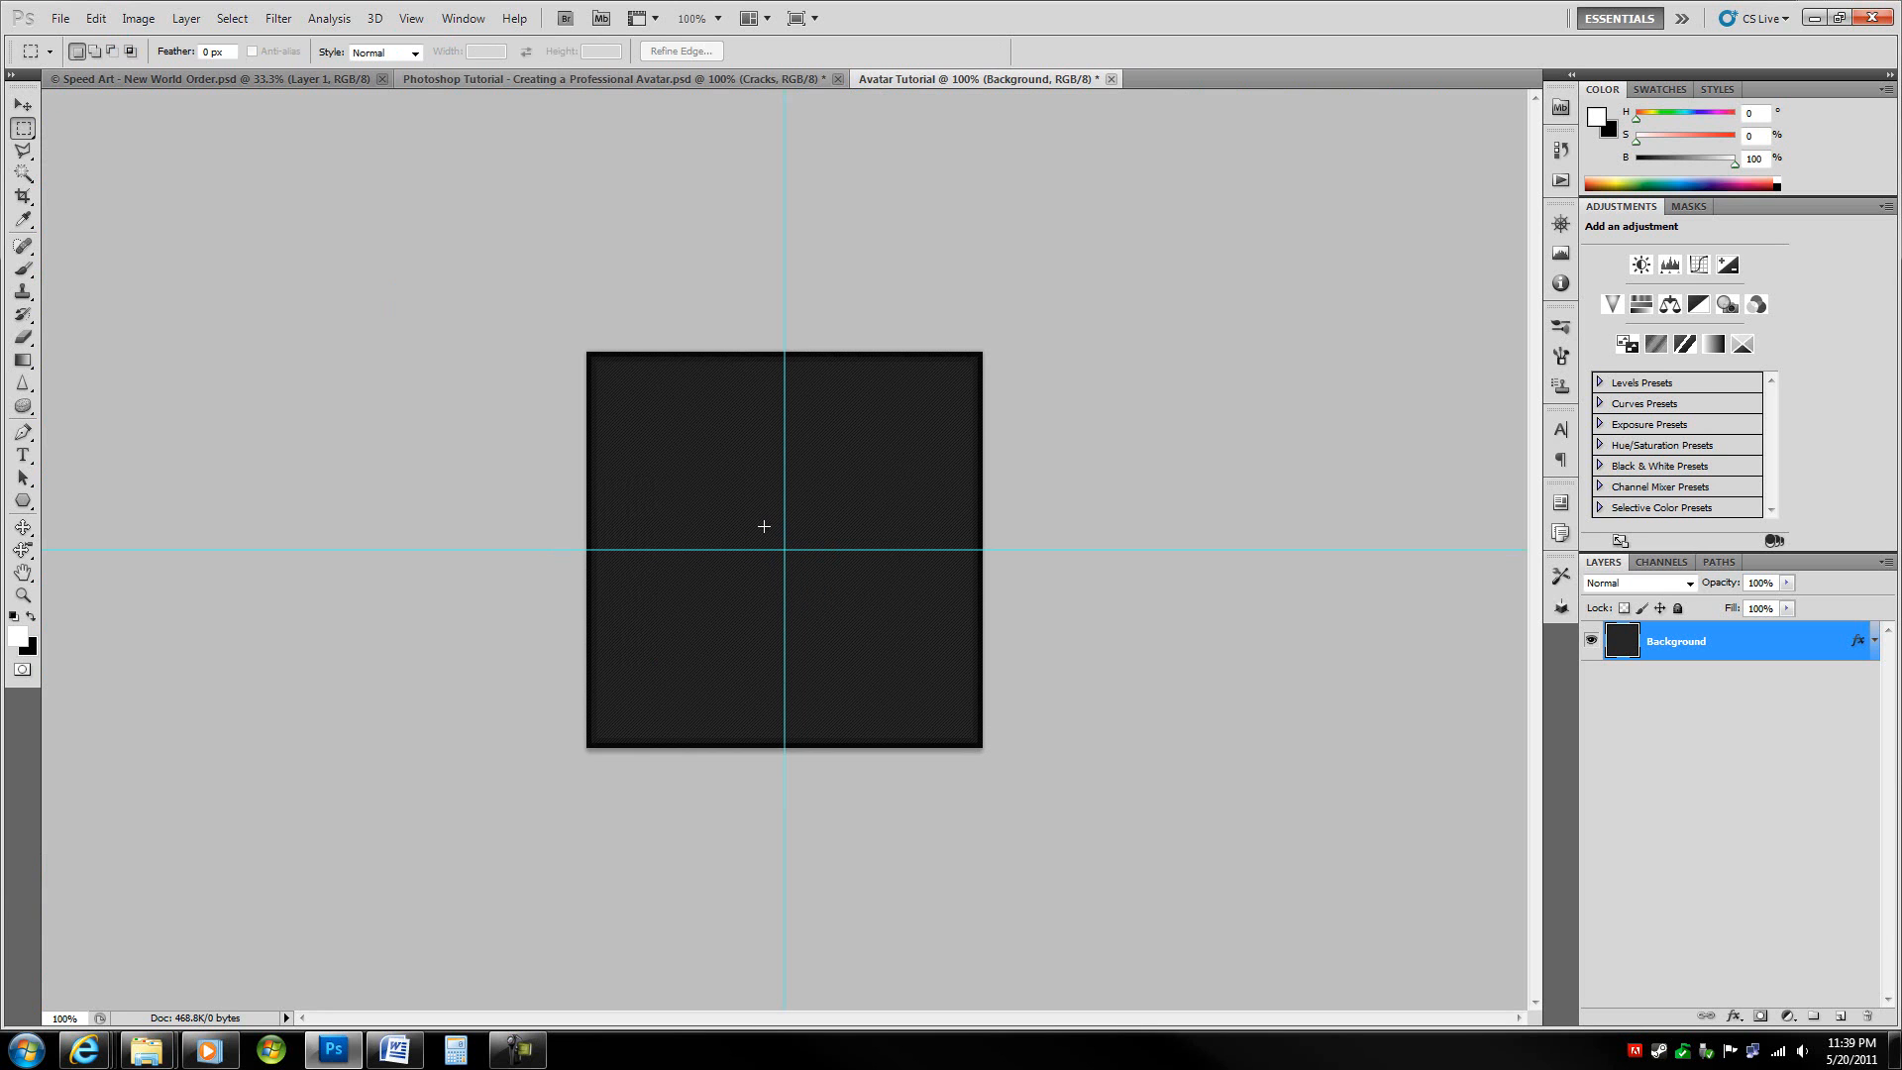
# - Activate the horizontal Type tool and look over the font list, keeping CGF Locust Resistance as the font
pyautogui.press('t')
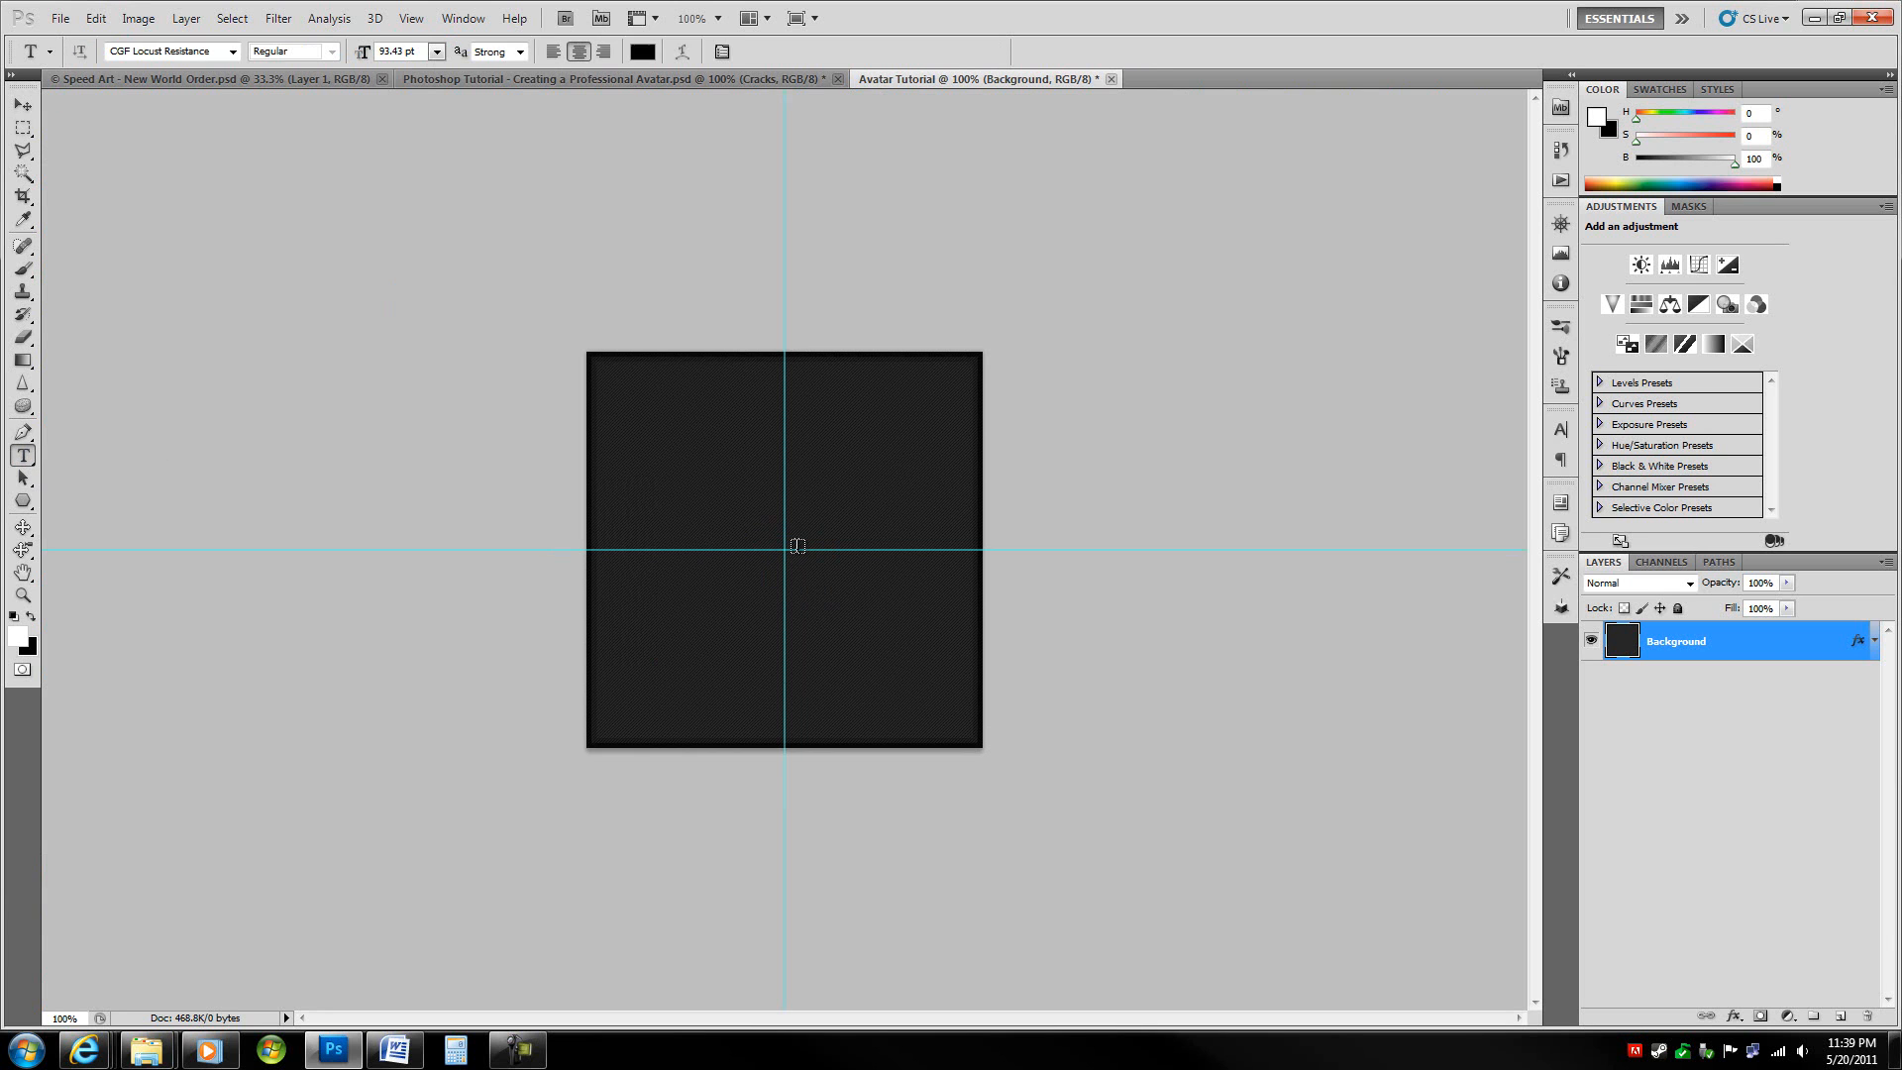
pyautogui.click(232, 52)
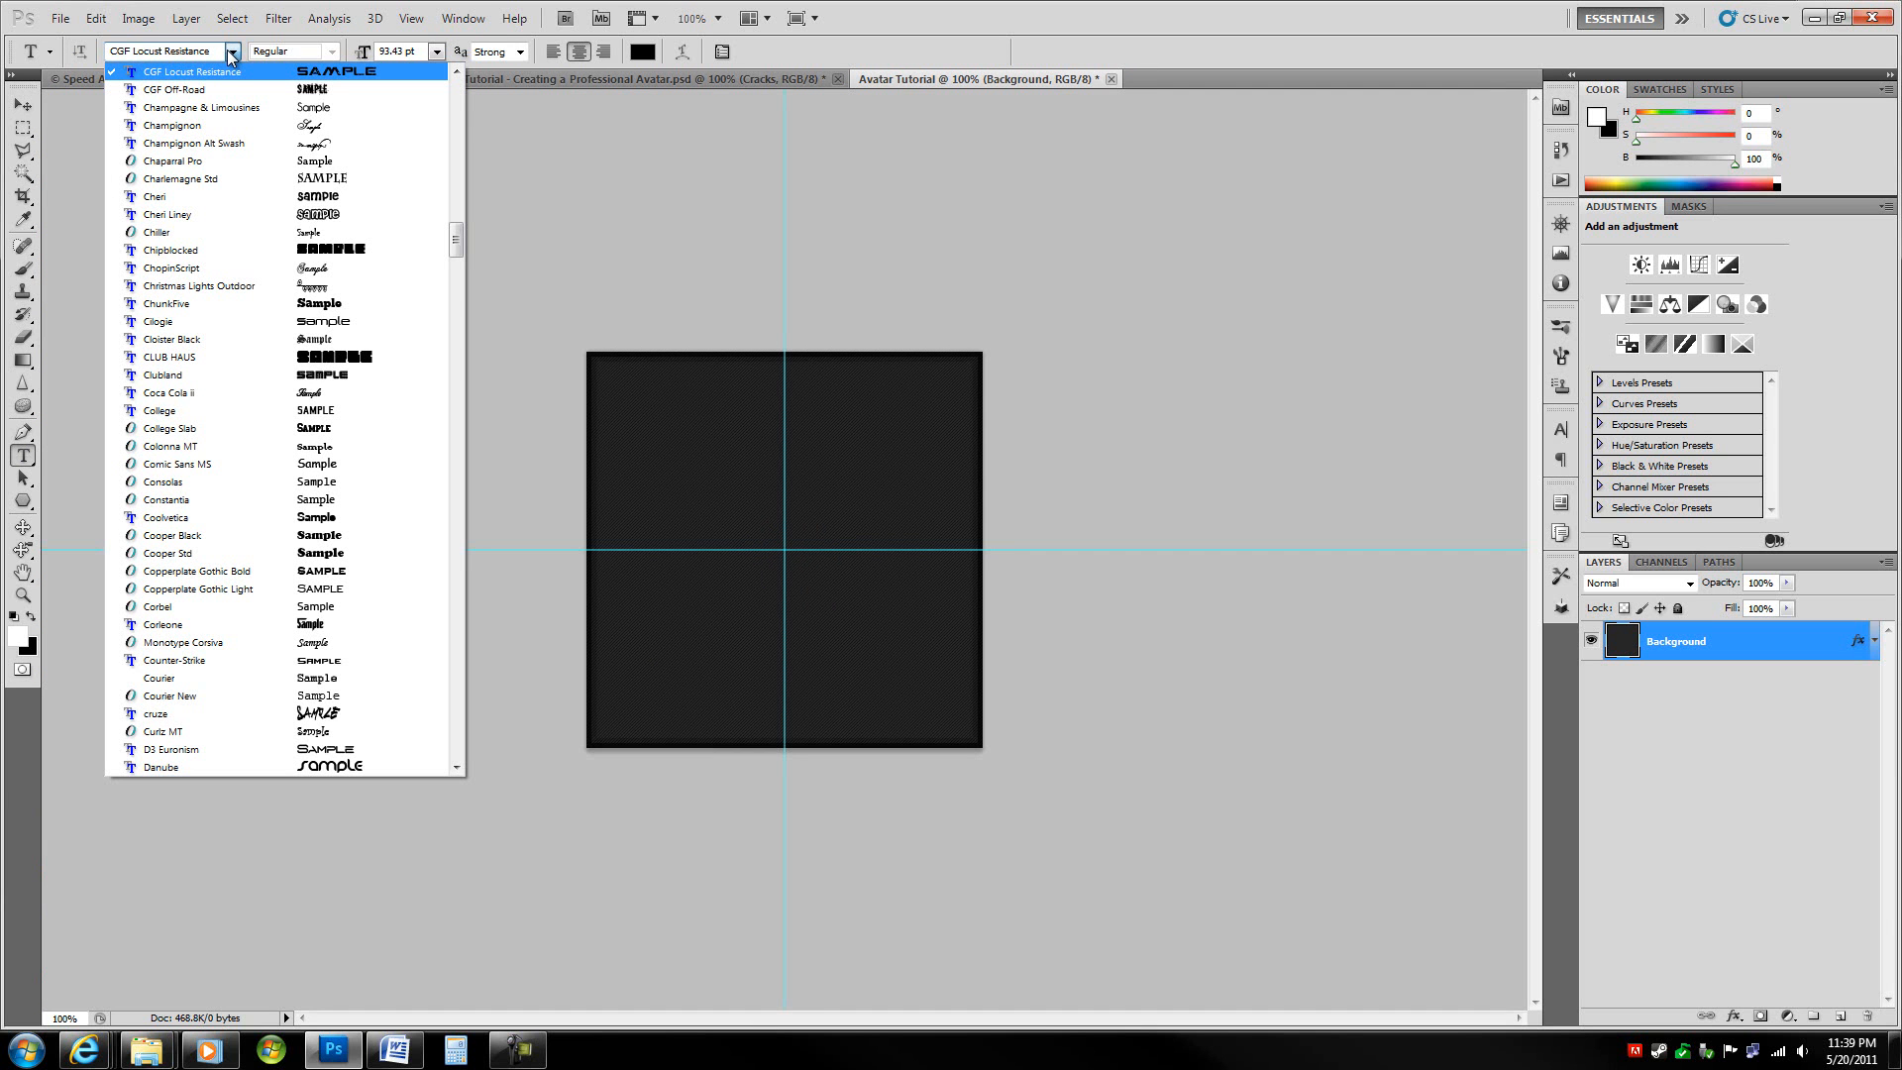
pyautogui.click(232, 53)
pyautogui.click(232, 52)
pyautogui.click(236, 55)
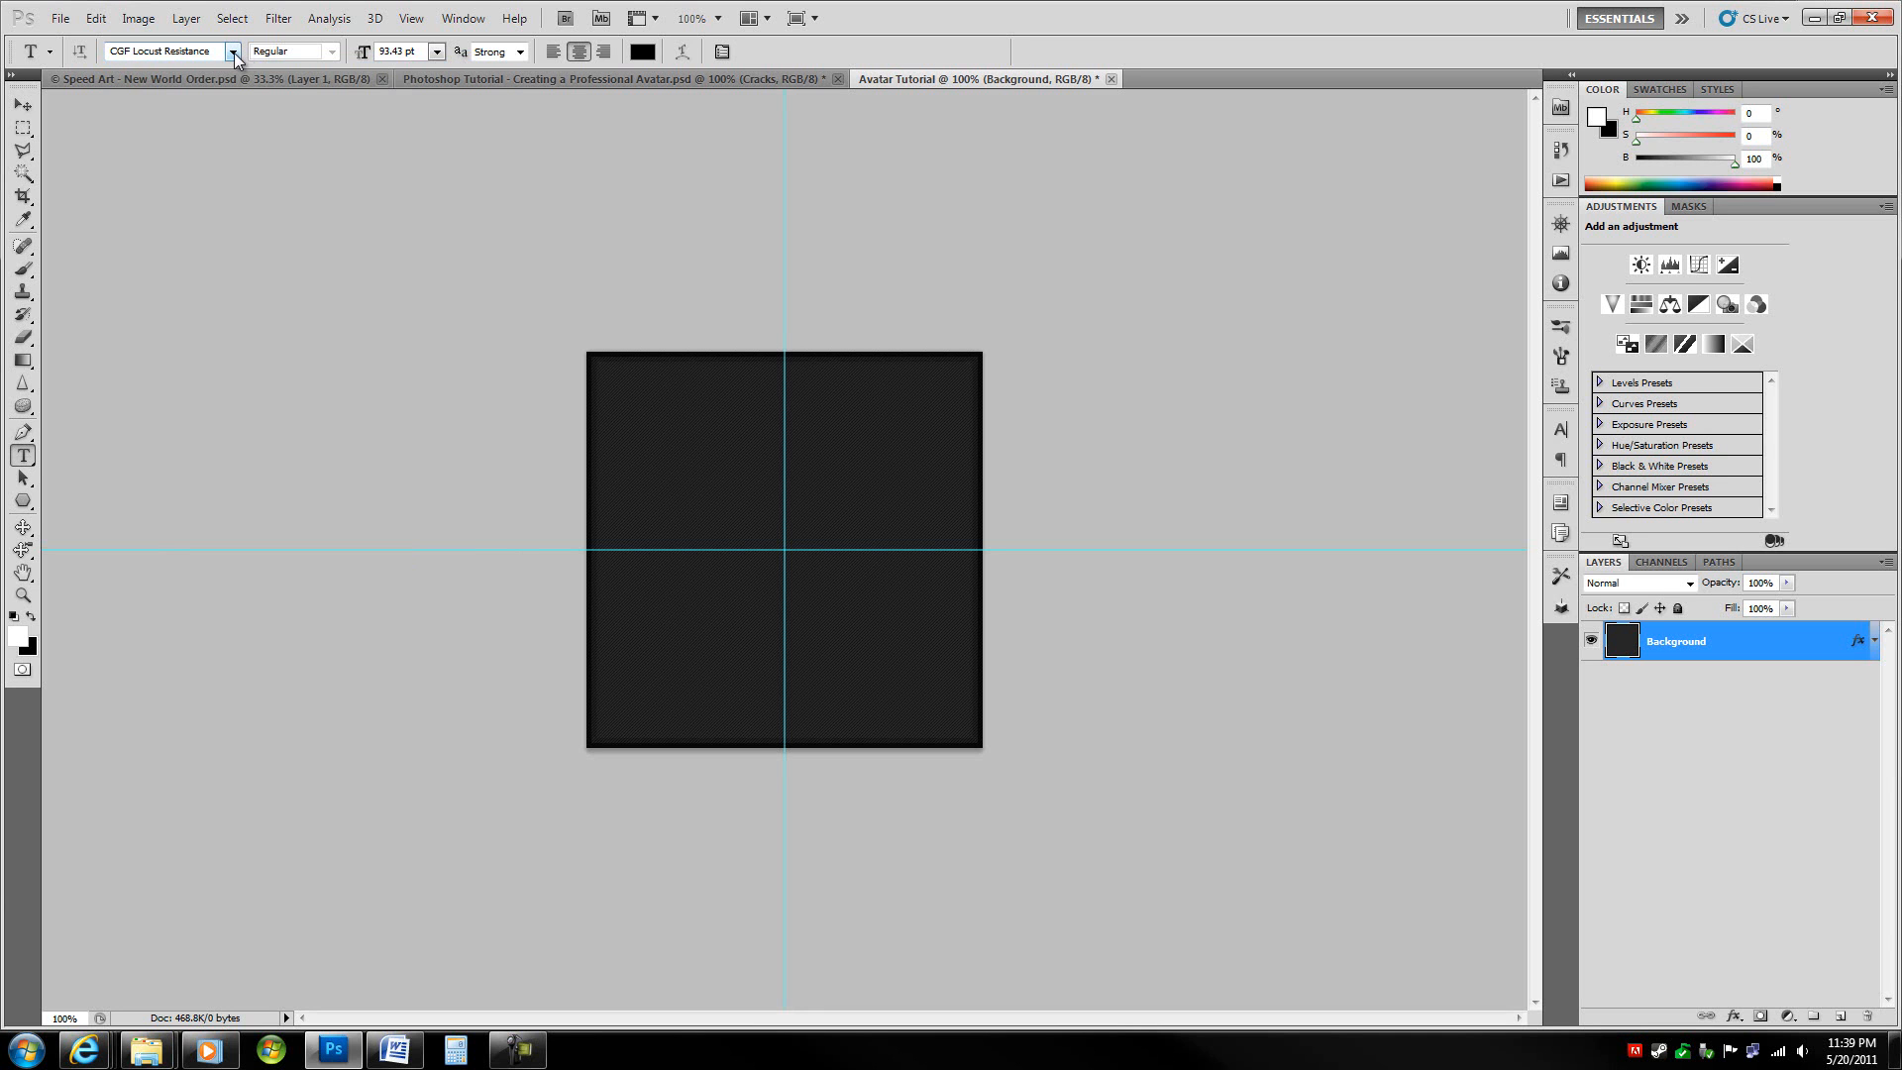
pyautogui.click(234, 53)
pyautogui.click(234, 53)
pyautogui.click(234, 54)
pyautogui.click(234, 54)
# - Add the text LOGO at 94 pt, centred on the vertical guide and positioned just above the horizontal guide
pyautogui.click(784, 532)
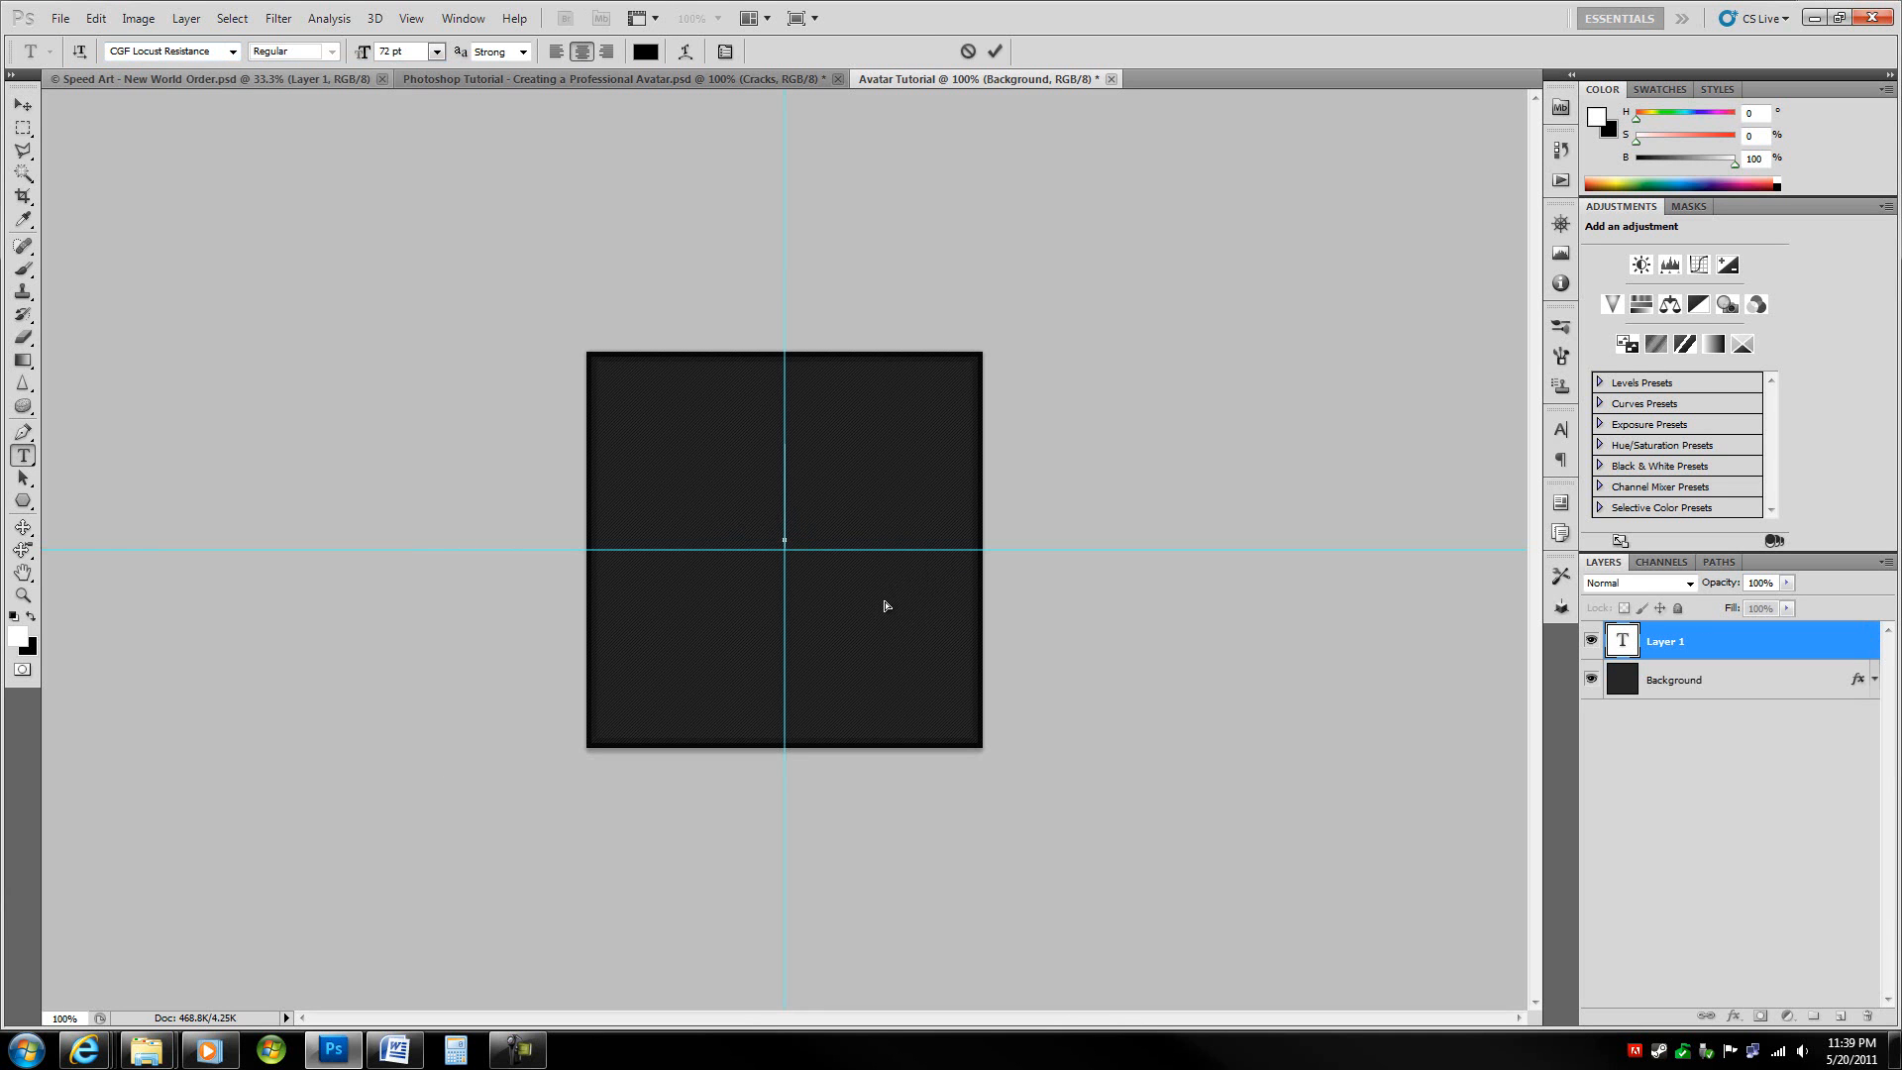
pyautogui.click(364, 54)
pyautogui.write('94')
pyautogui.click(784, 530)
pyautogui.write('LOGO')
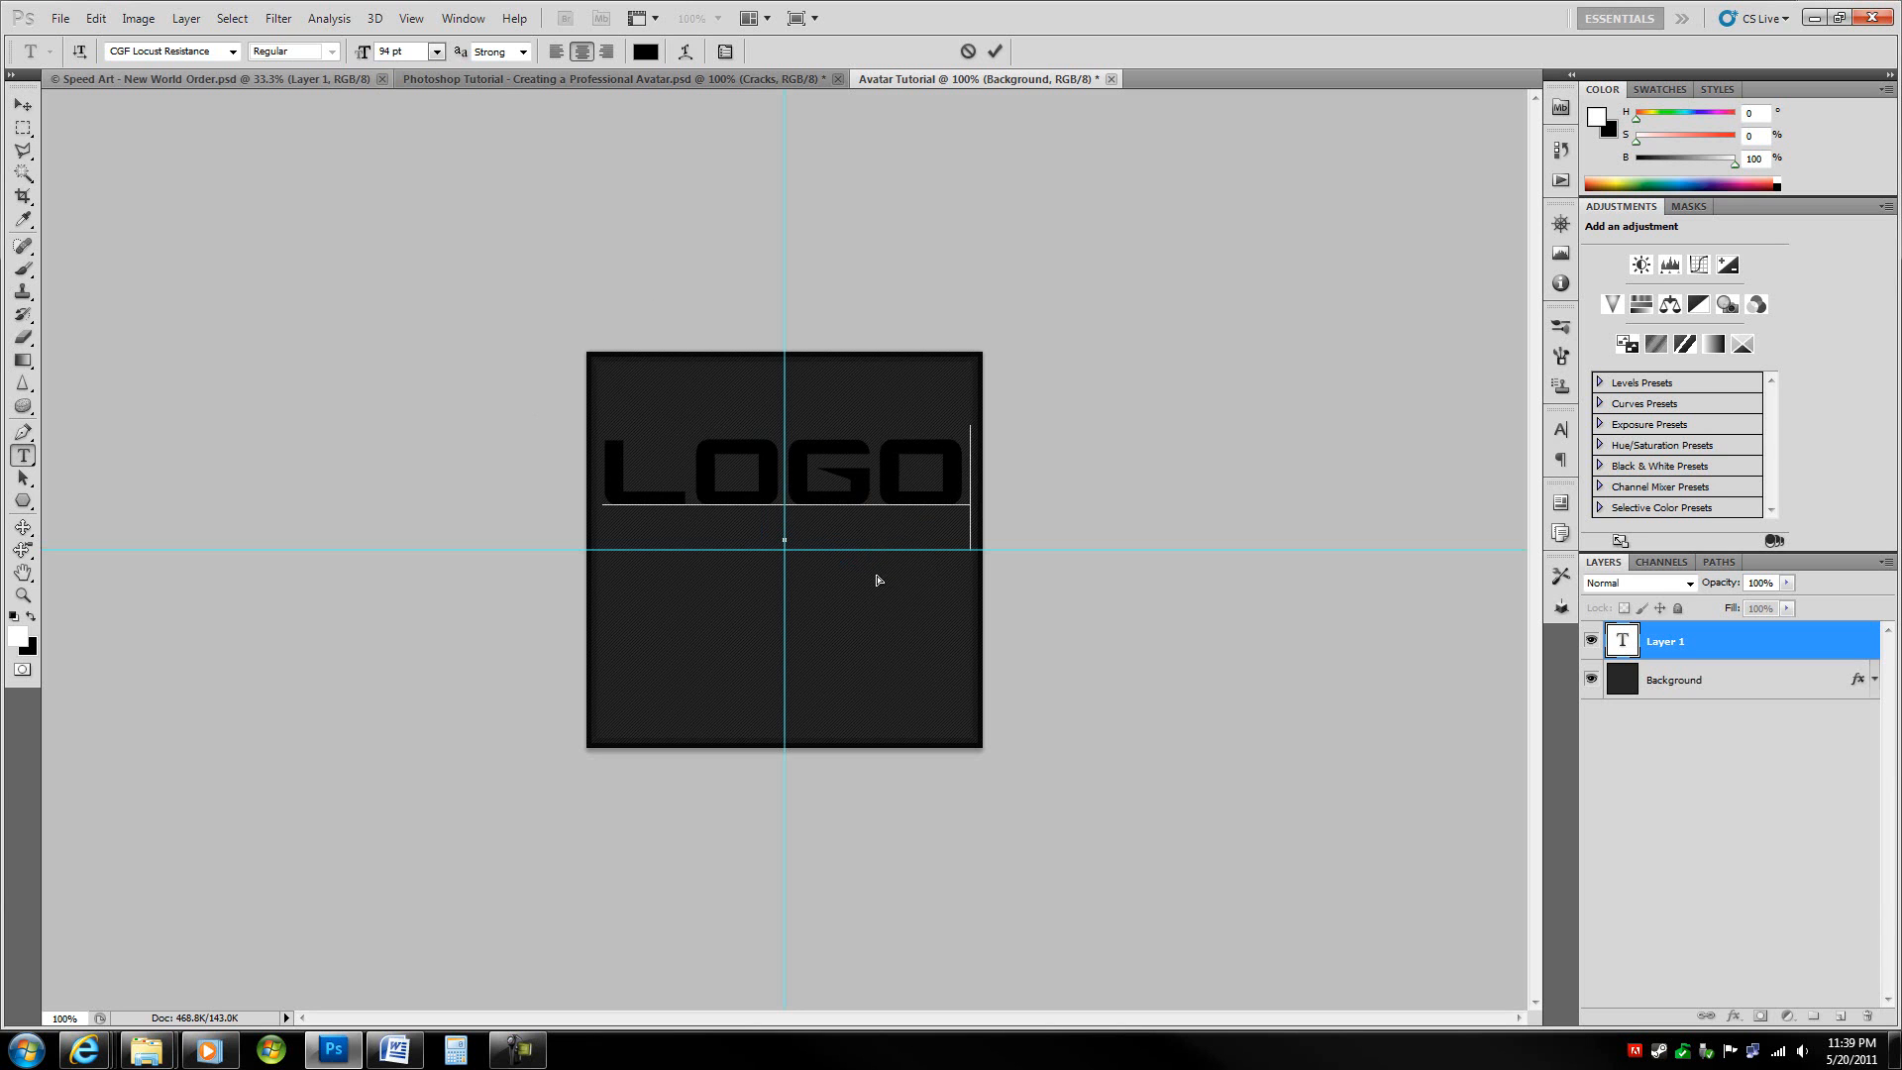
pyautogui.moveTo(877, 579); pyautogui.dragTo(876, 614)
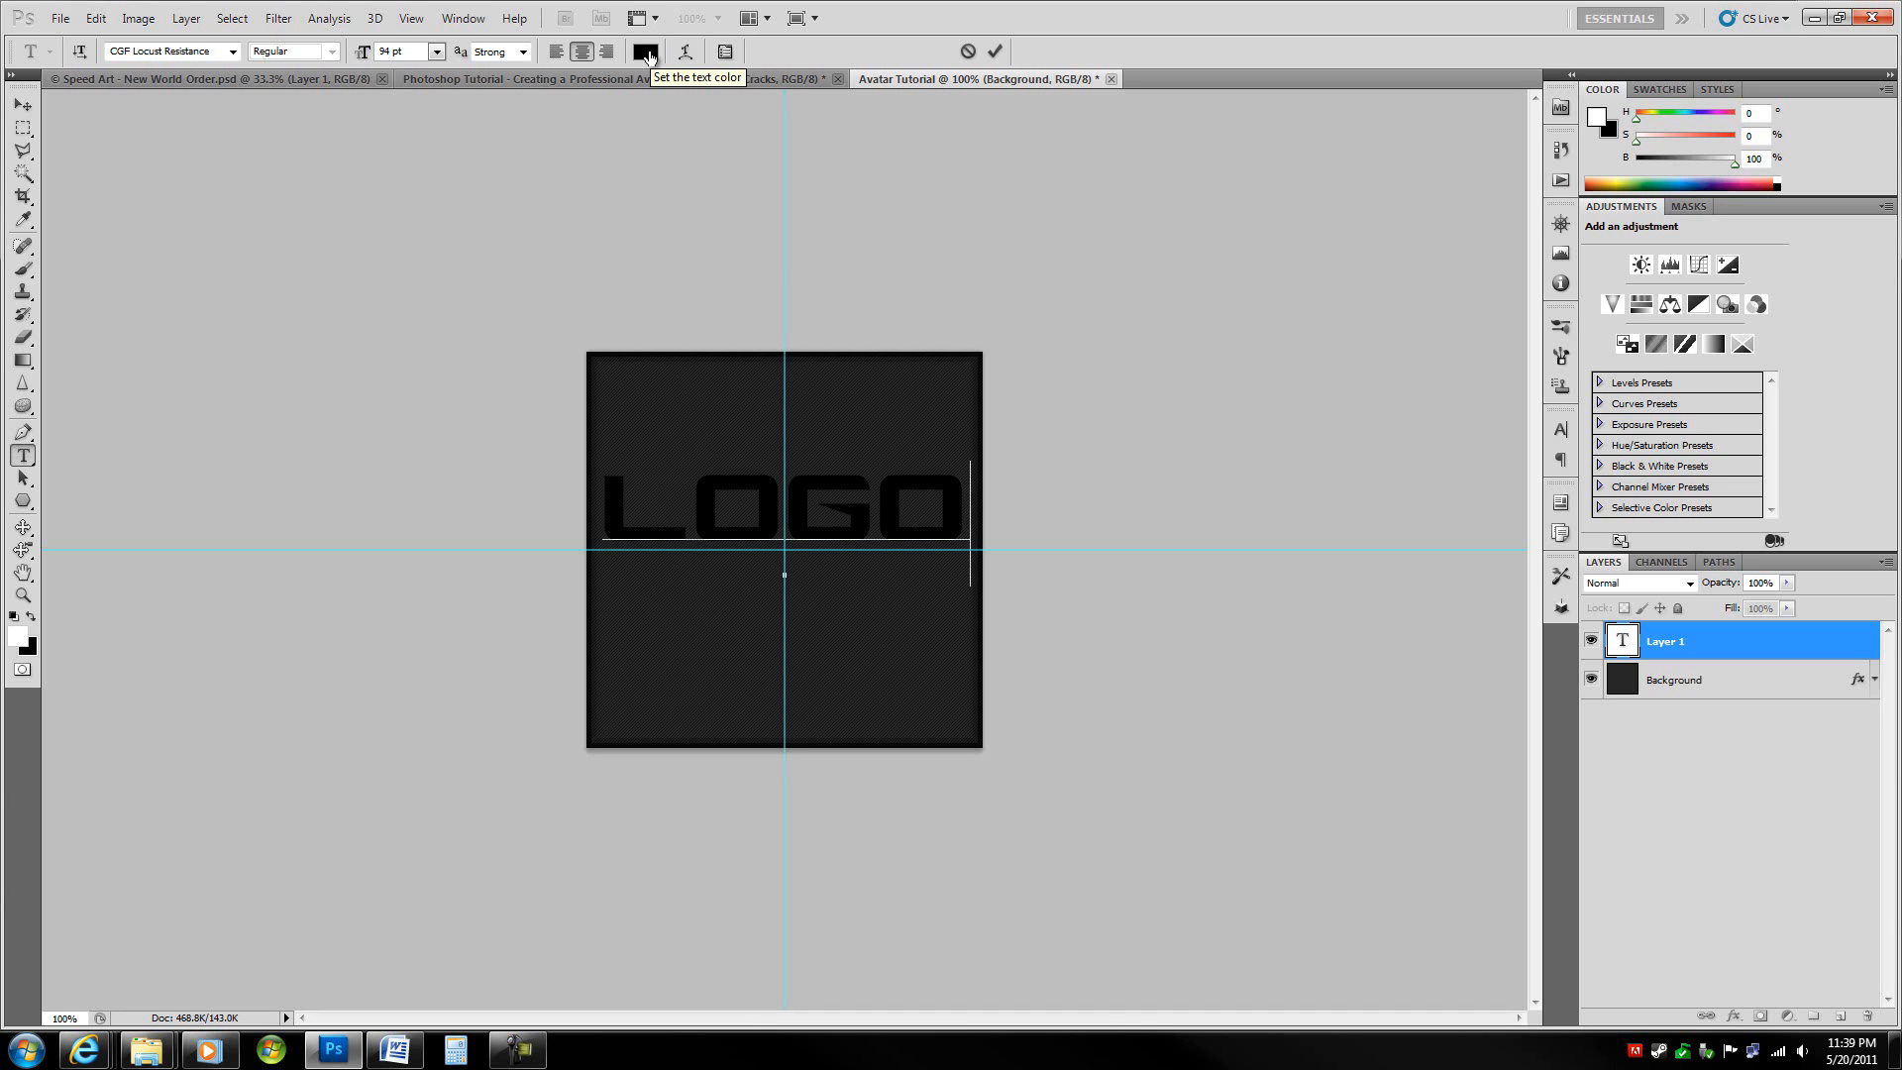
# - Change the colour of the entire LOGO text to white (ffffff)
pyautogui.press('ctrl')
pyautogui.hotkey('ctrl', 'a')
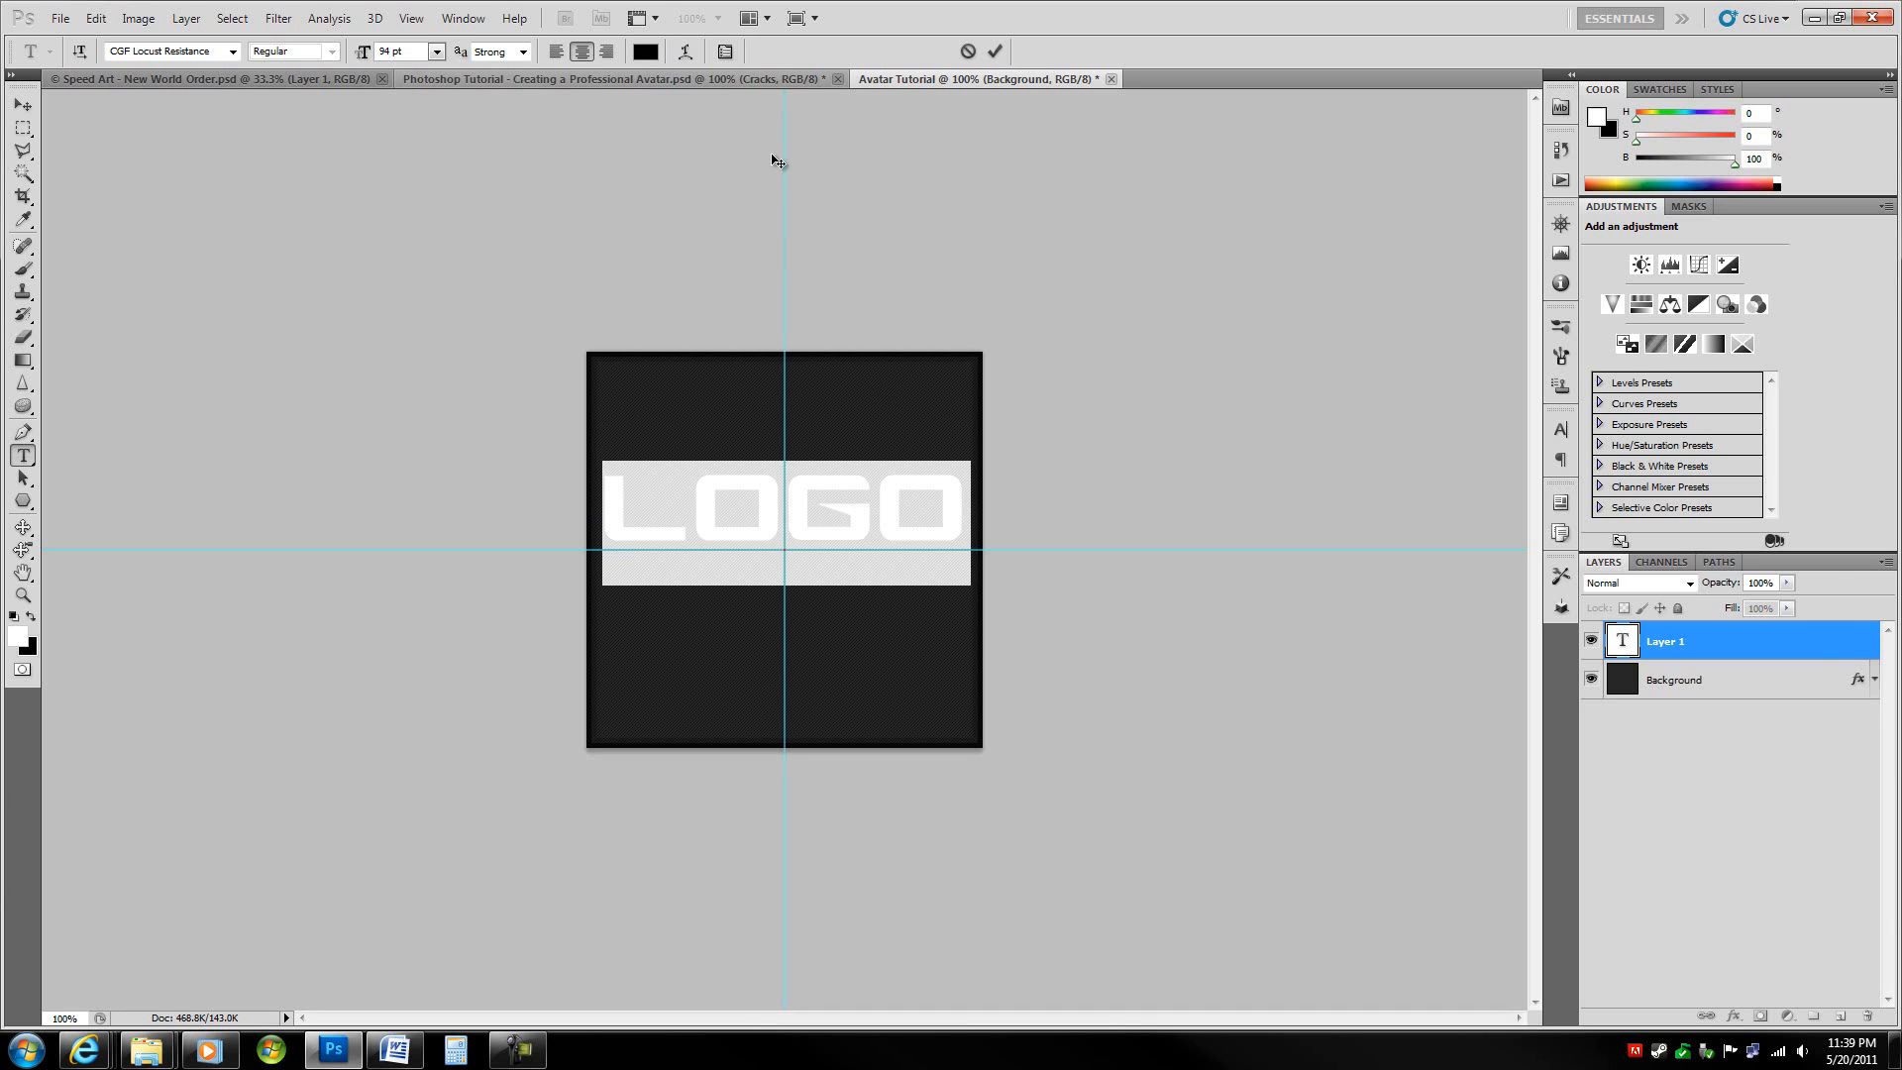
pyautogui.click(646, 51)
pyautogui.moveTo(1460, 672); pyautogui.dragTo(1302, 555)
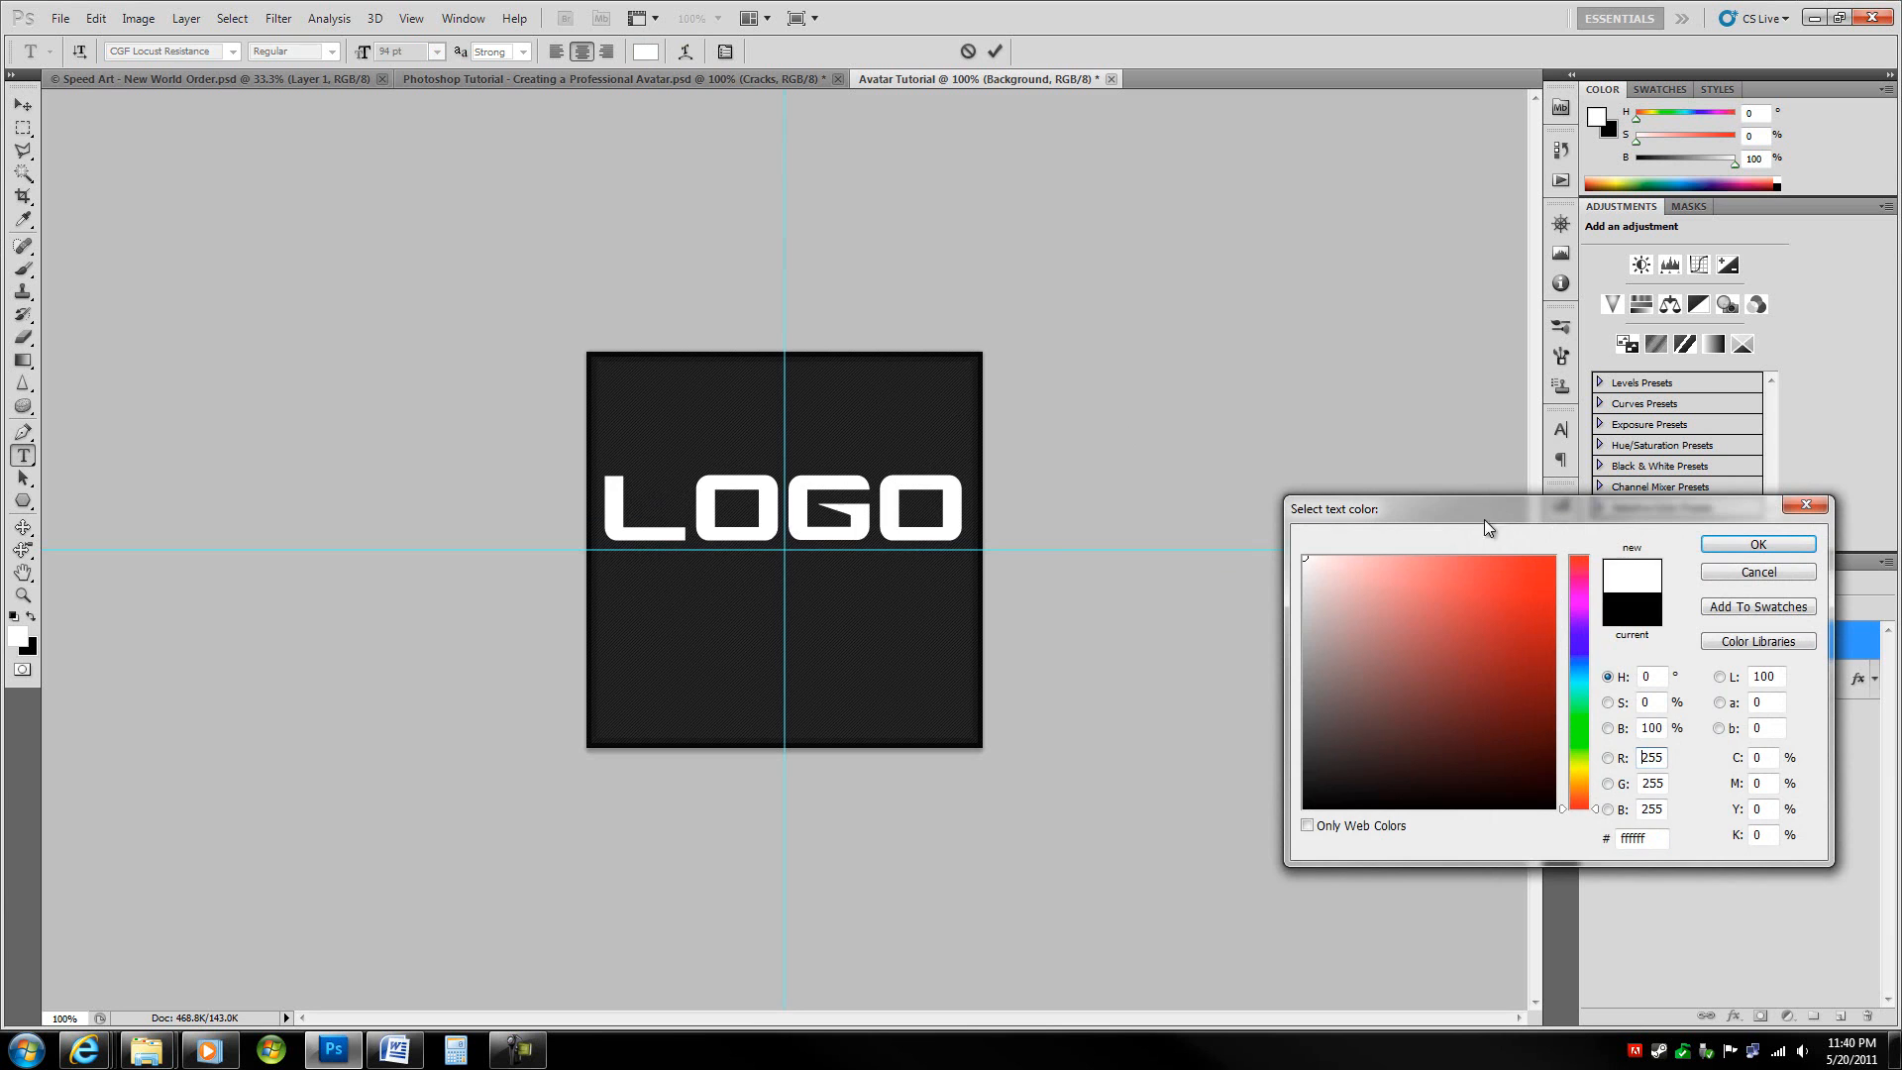
pyautogui.click(1761, 550)
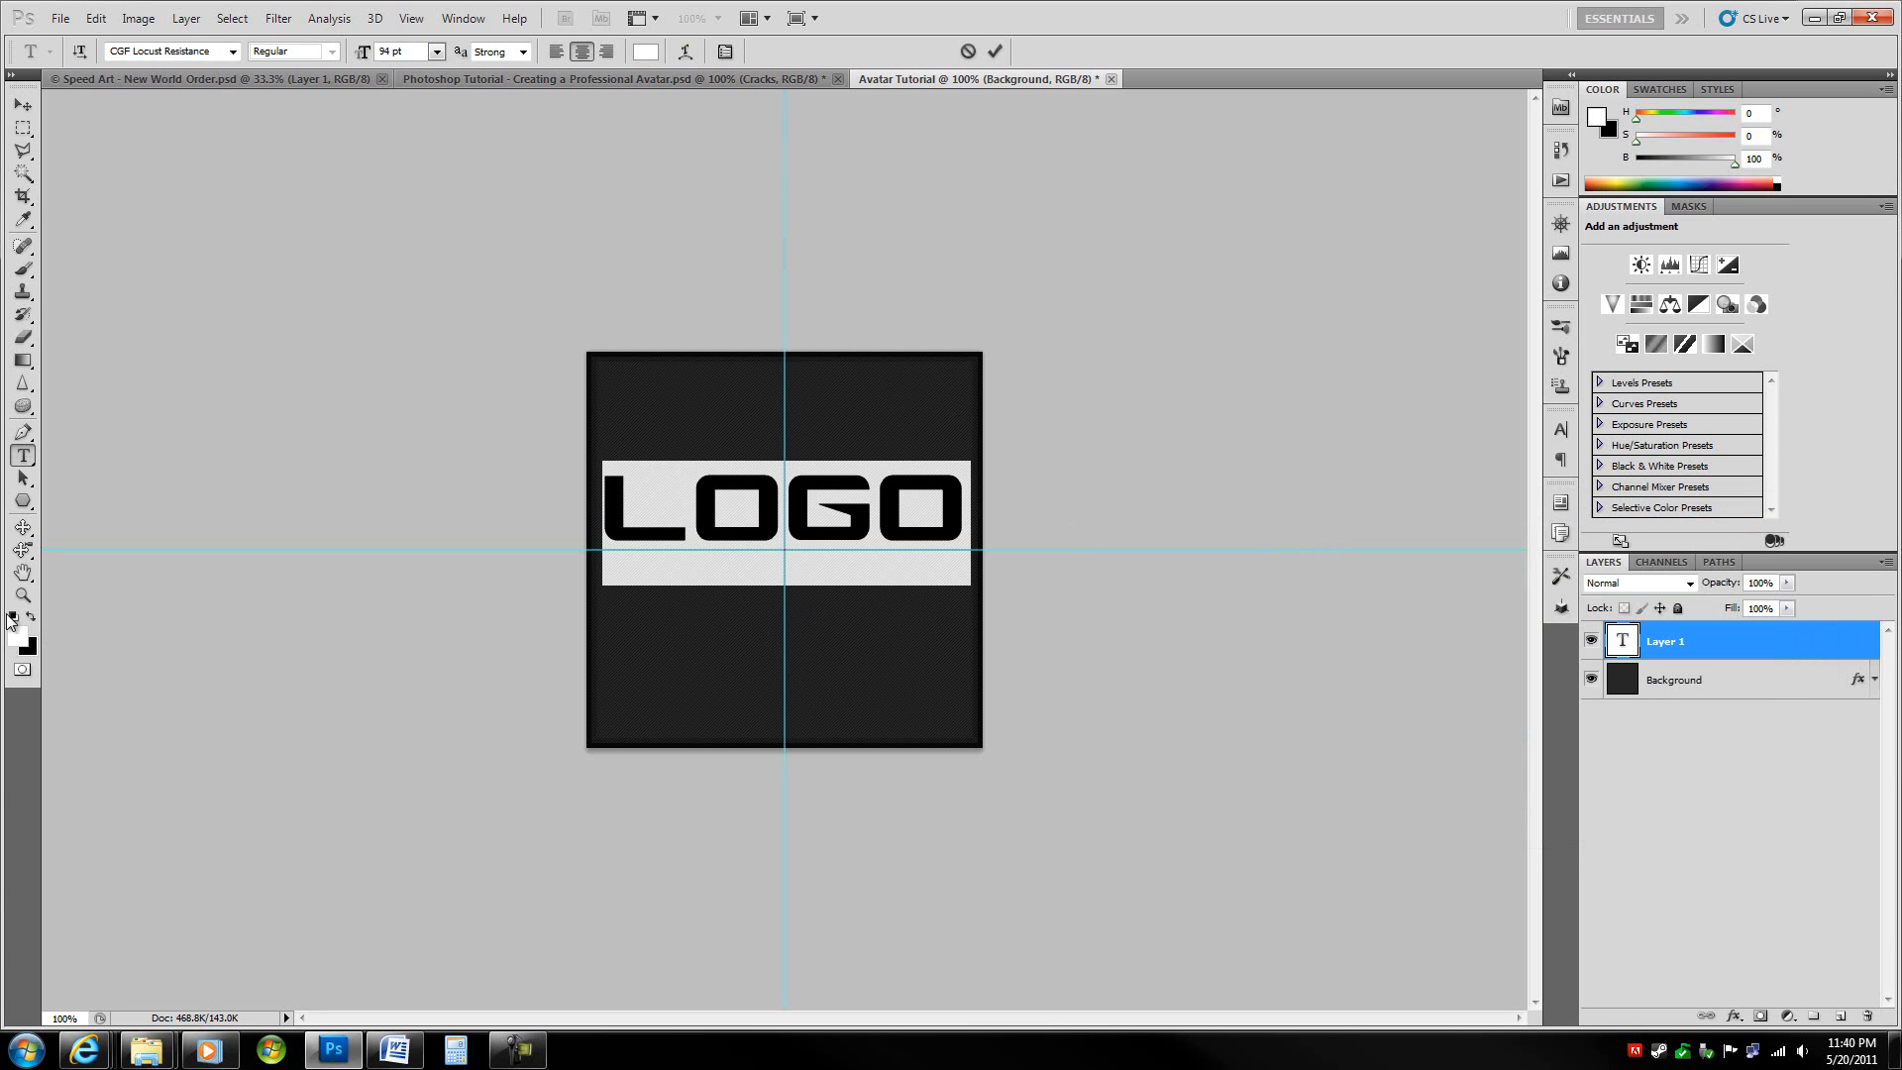
# - Review the LOGO text's character settings and commit the text edit
pyautogui.click(1562, 430)
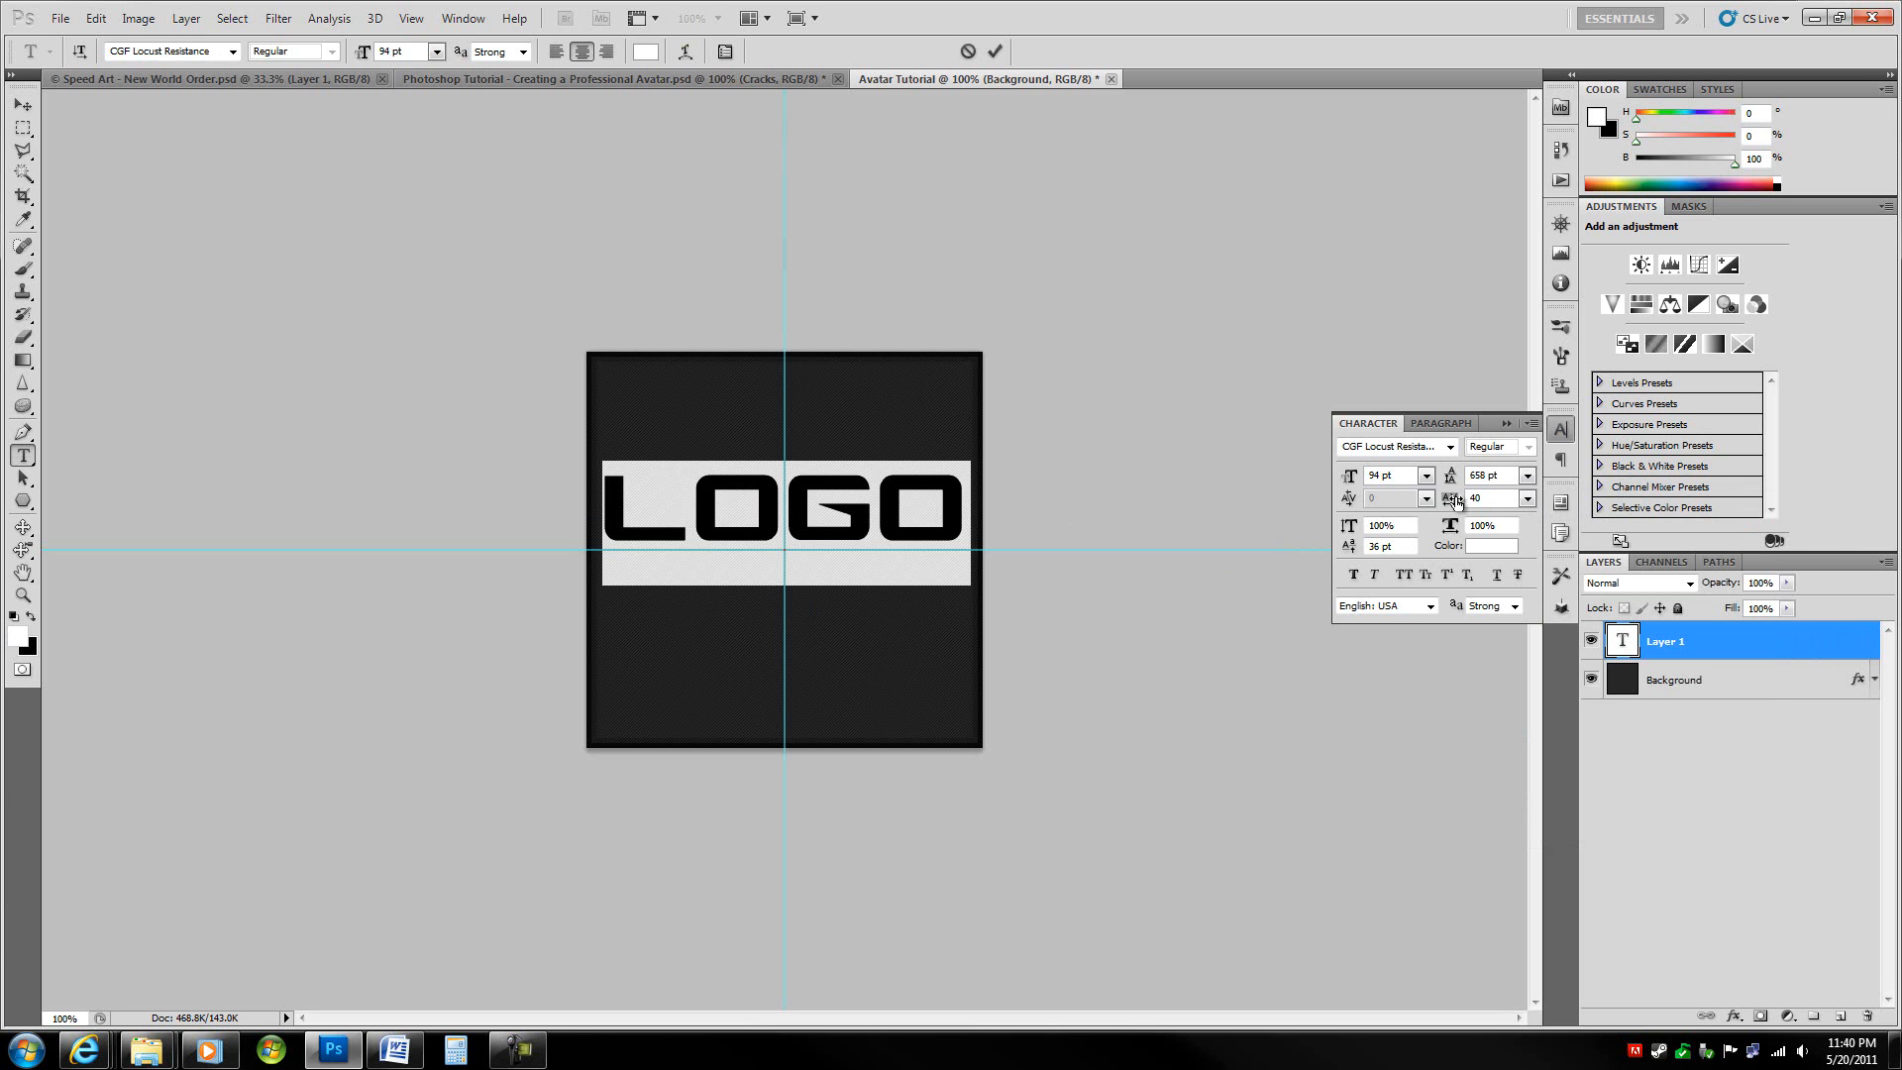
pyautogui.click(1507, 425)
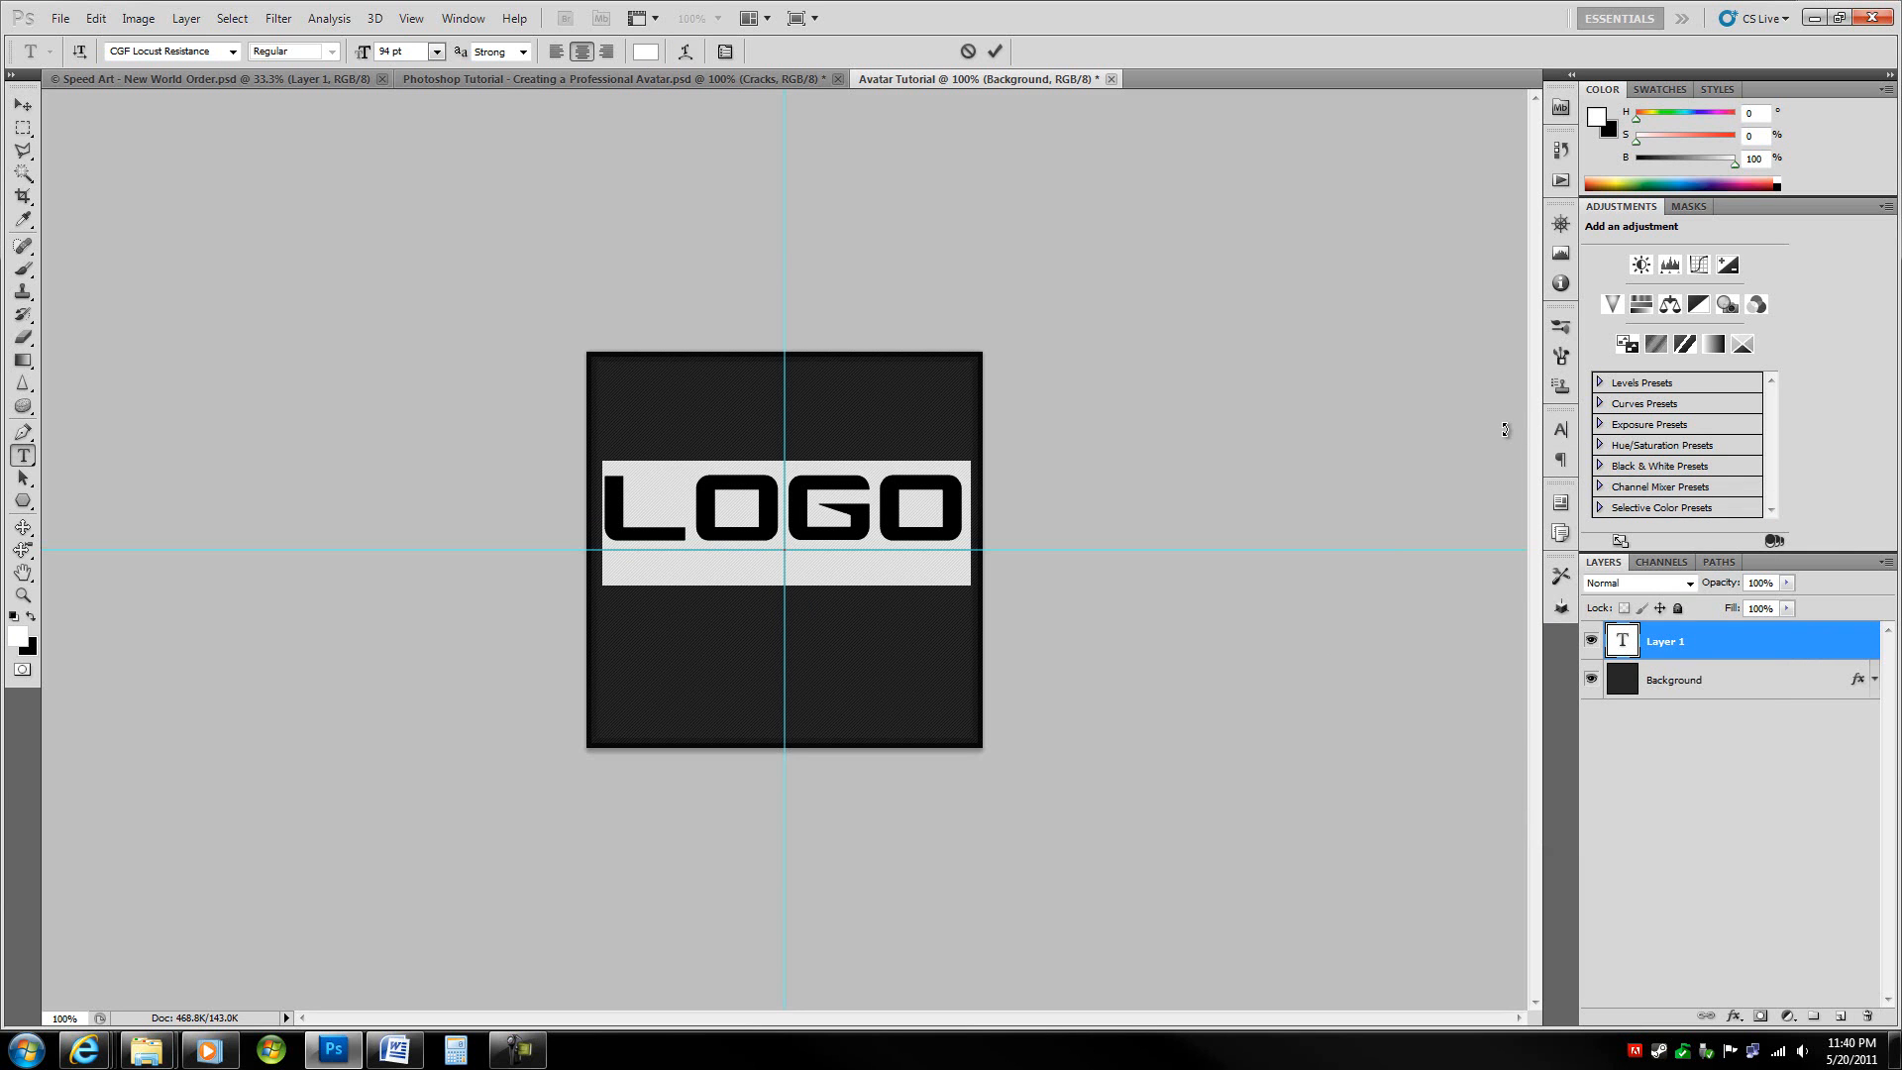
pyautogui.hotkey('ctrl', 'Return')
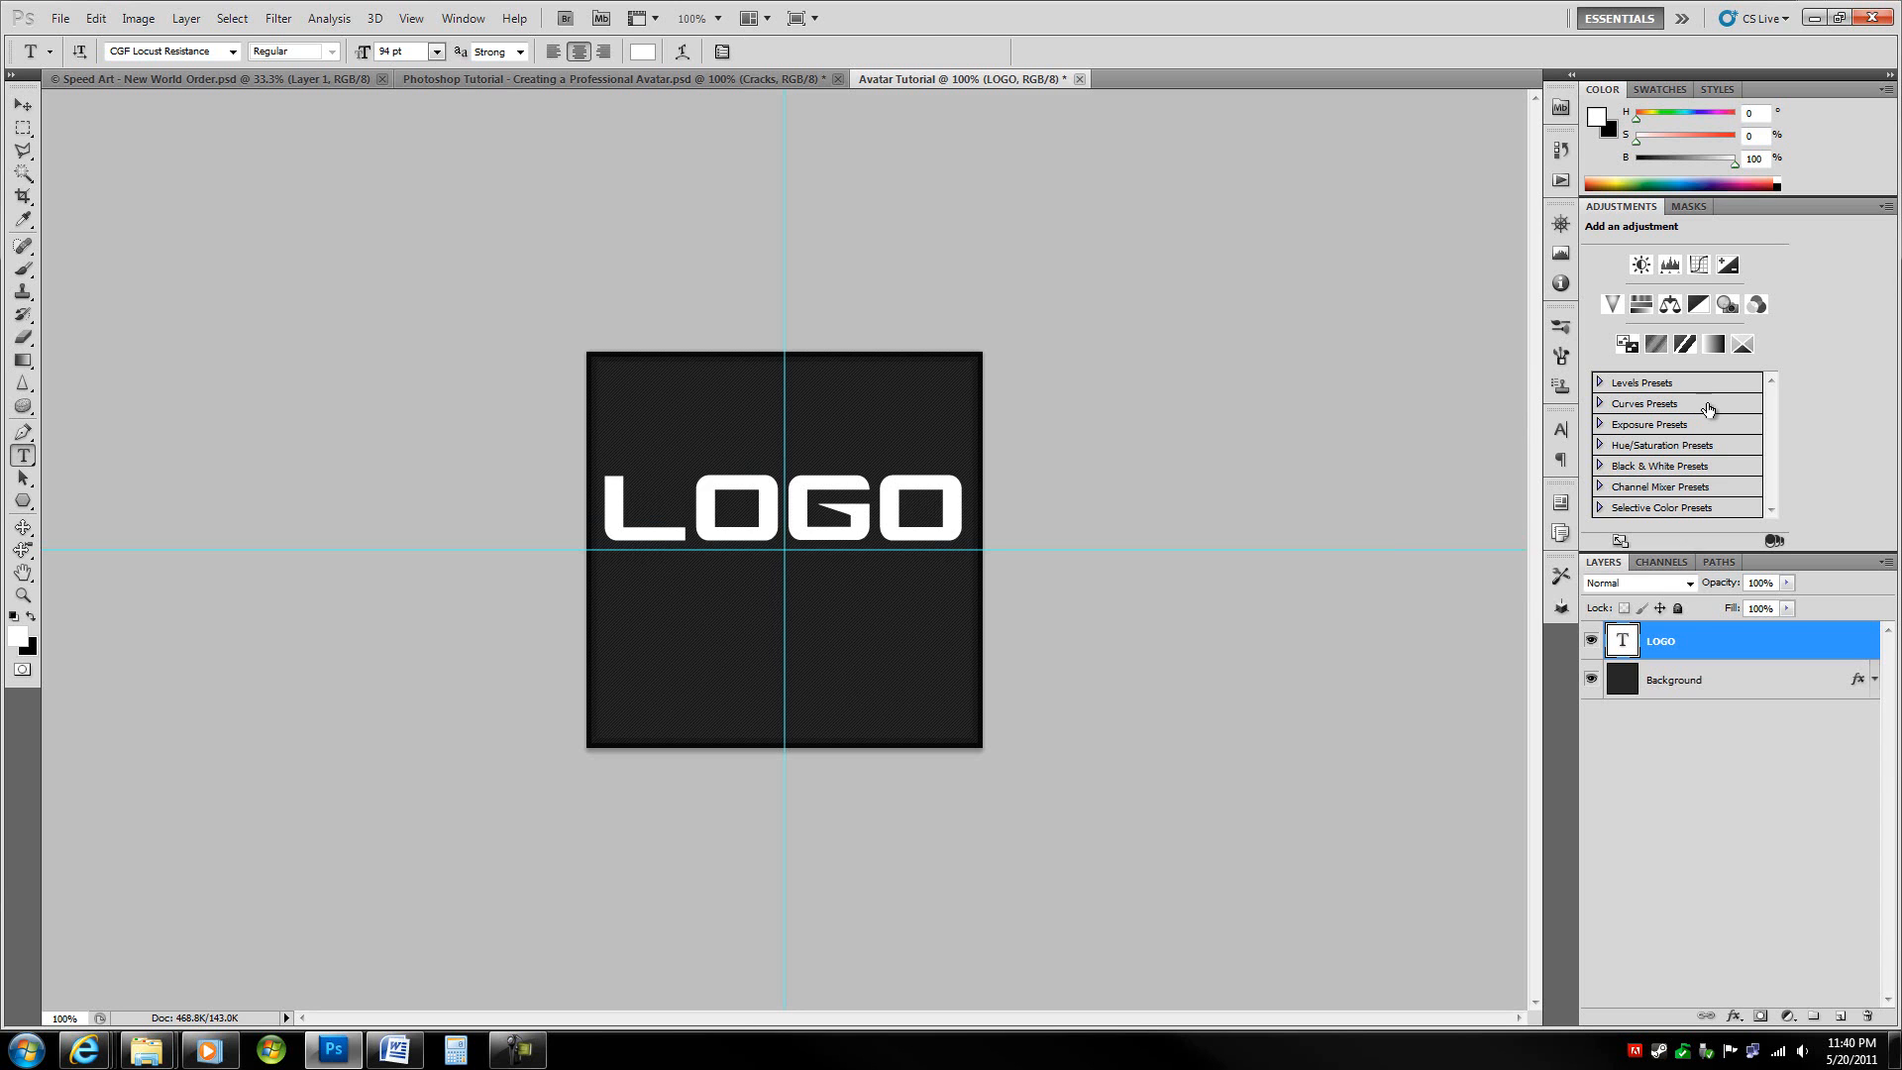
# - Nudge the LOGO text slightly to the left with Free Transform so it is centred at X 200 px
pyautogui.hotkey('ctrl', 't')
pyautogui.moveTo(857, 521); pyautogui.dragTo(851, 521)
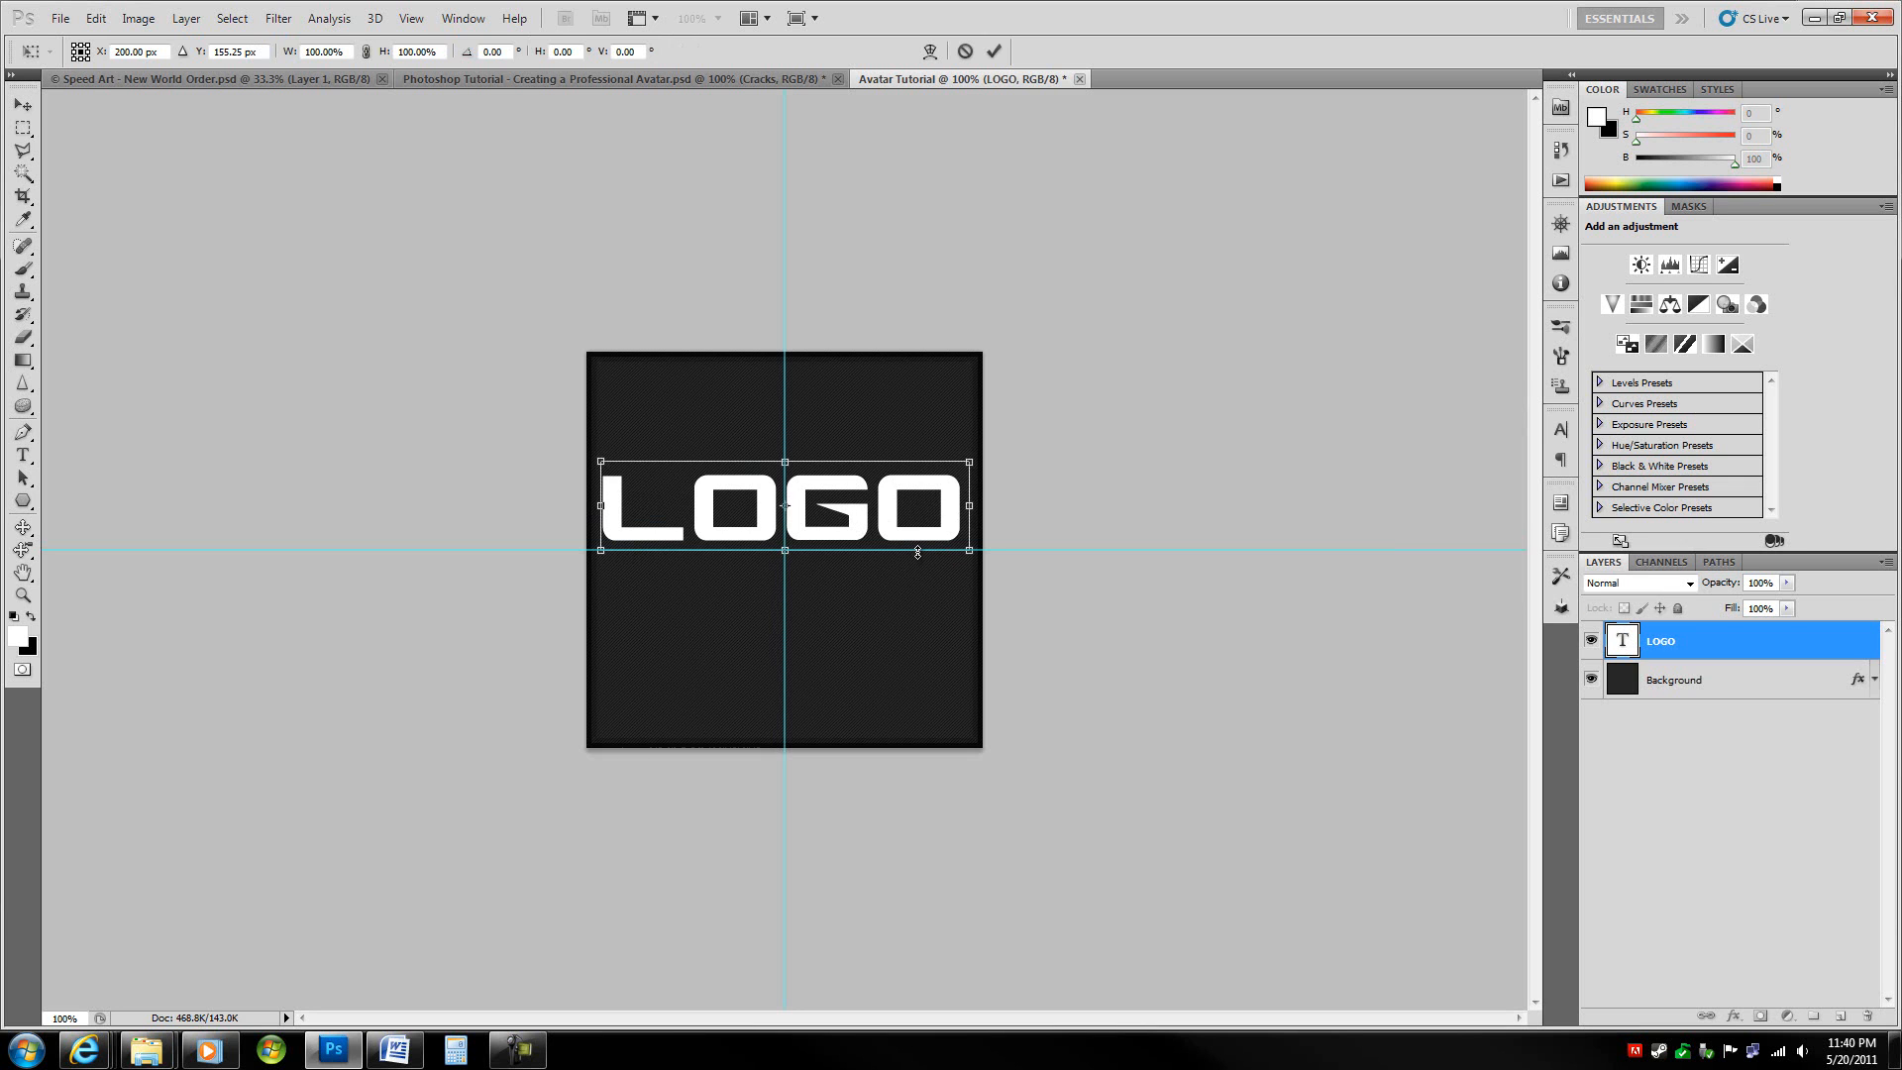
pyautogui.press('Return')
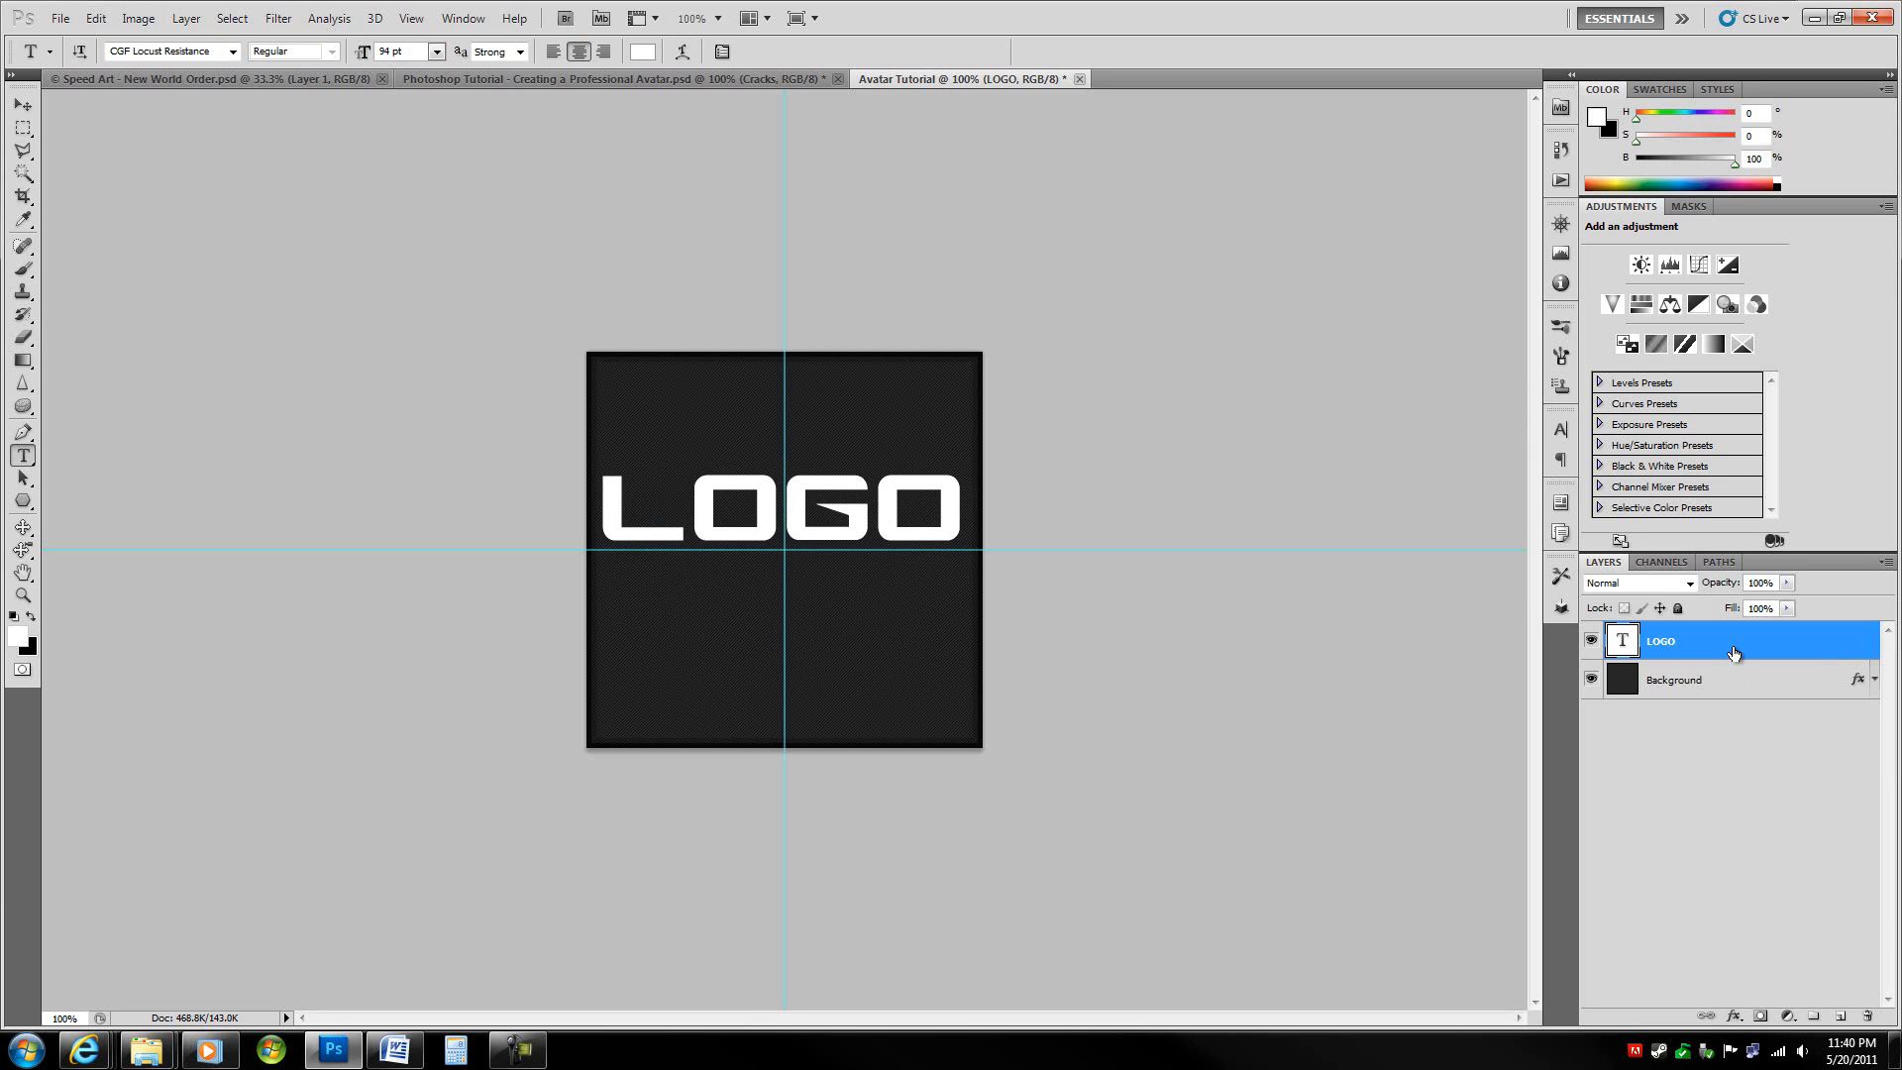
# - Duplicate the LOGO text layer and set the upper copy's font to BankGothic Md BT
pyautogui.keyDown('alt'); pyautogui.moveTo(1734, 654); pyautogui.dragTo(1736, 635); pyautogui.keyUp('alt')
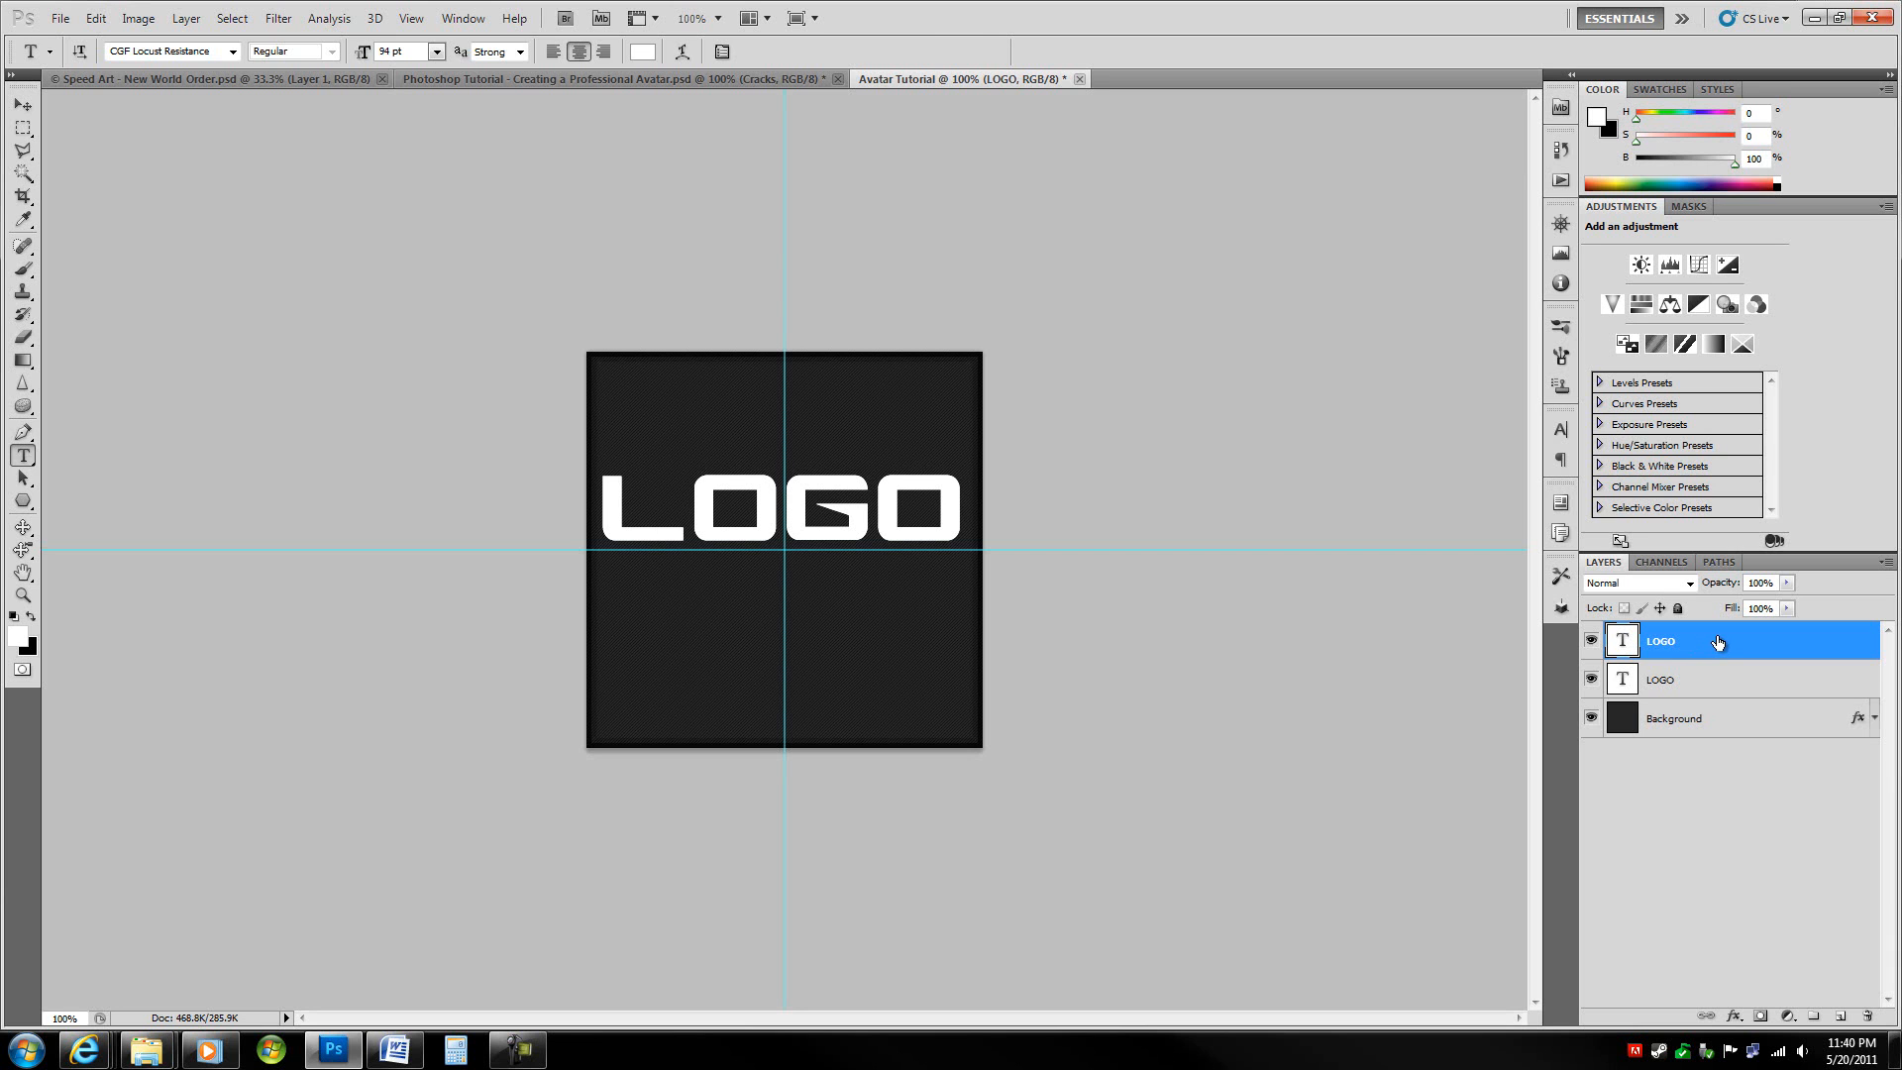
pyautogui.hotkey('ctrl', 't')
pyautogui.press('t')
pyautogui.doubleClick(1635, 642)
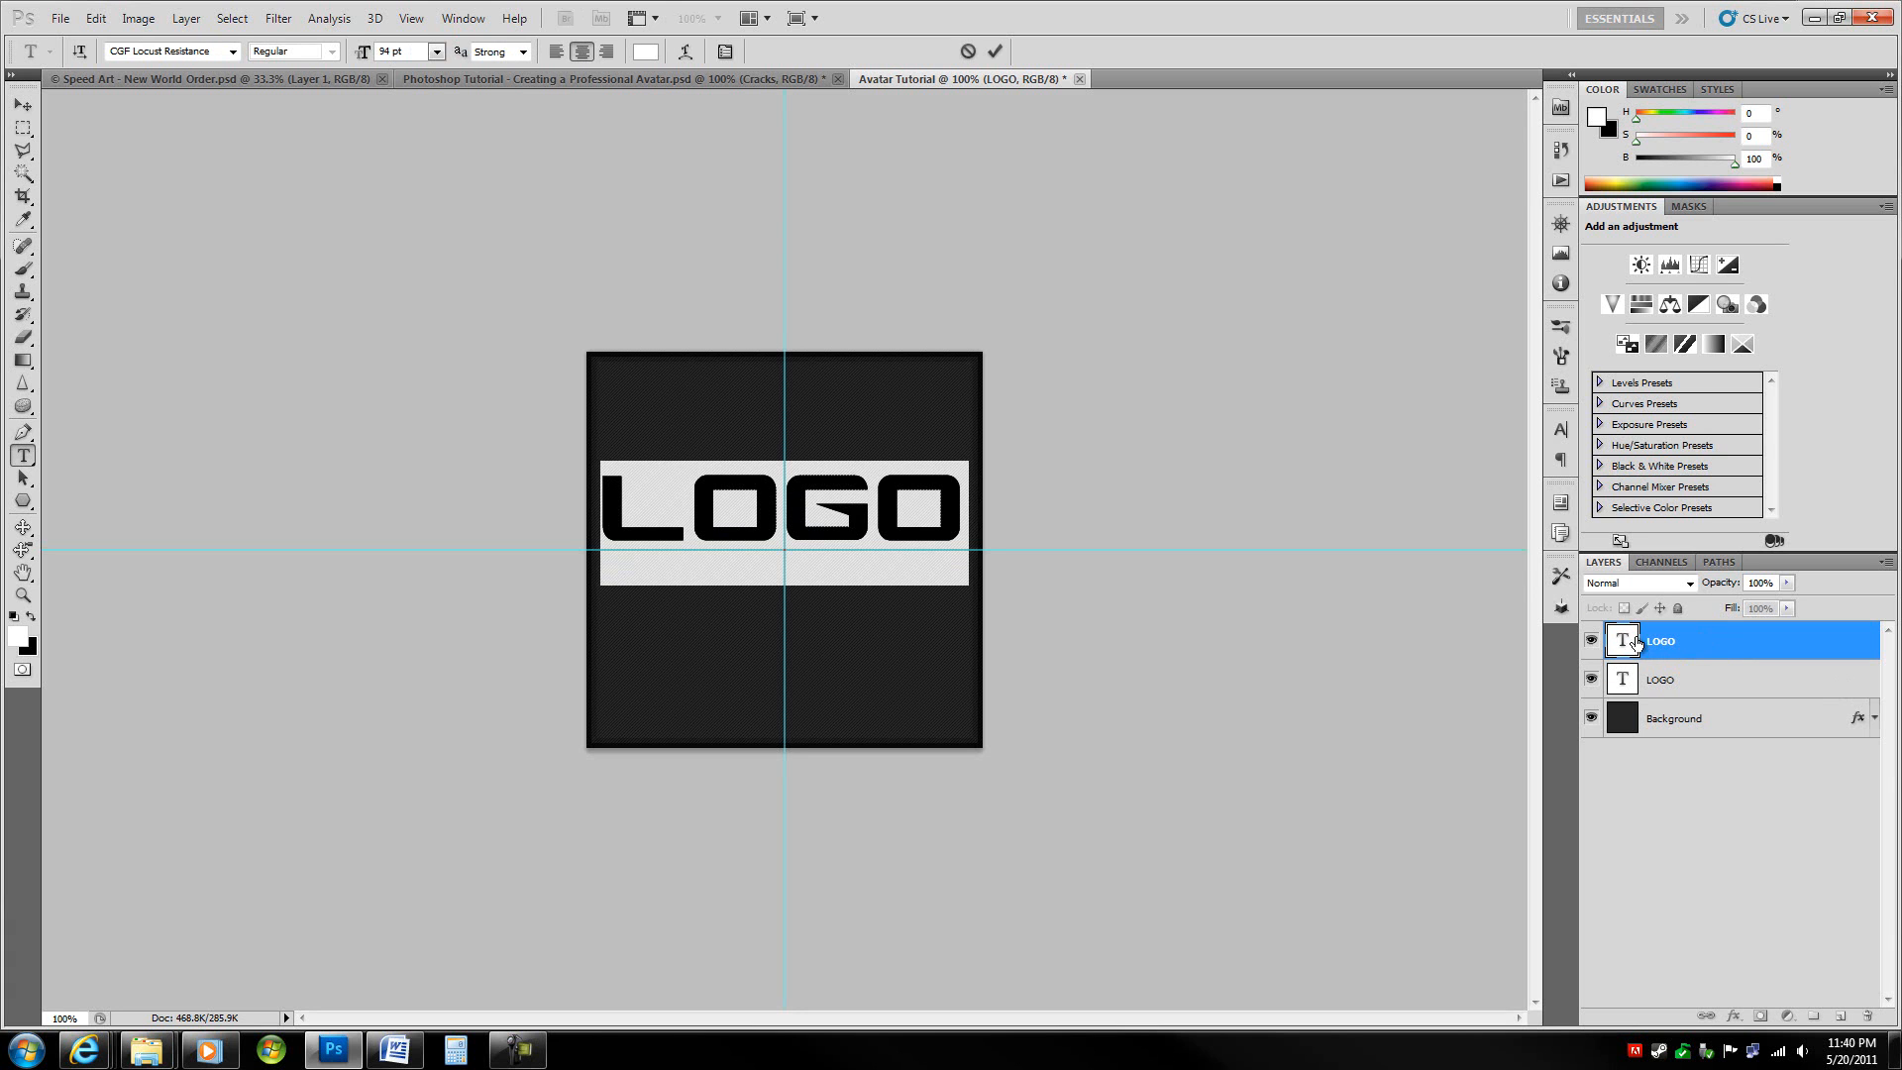
pyautogui.click(233, 53)
pyautogui.scroll(10, 458, 218)
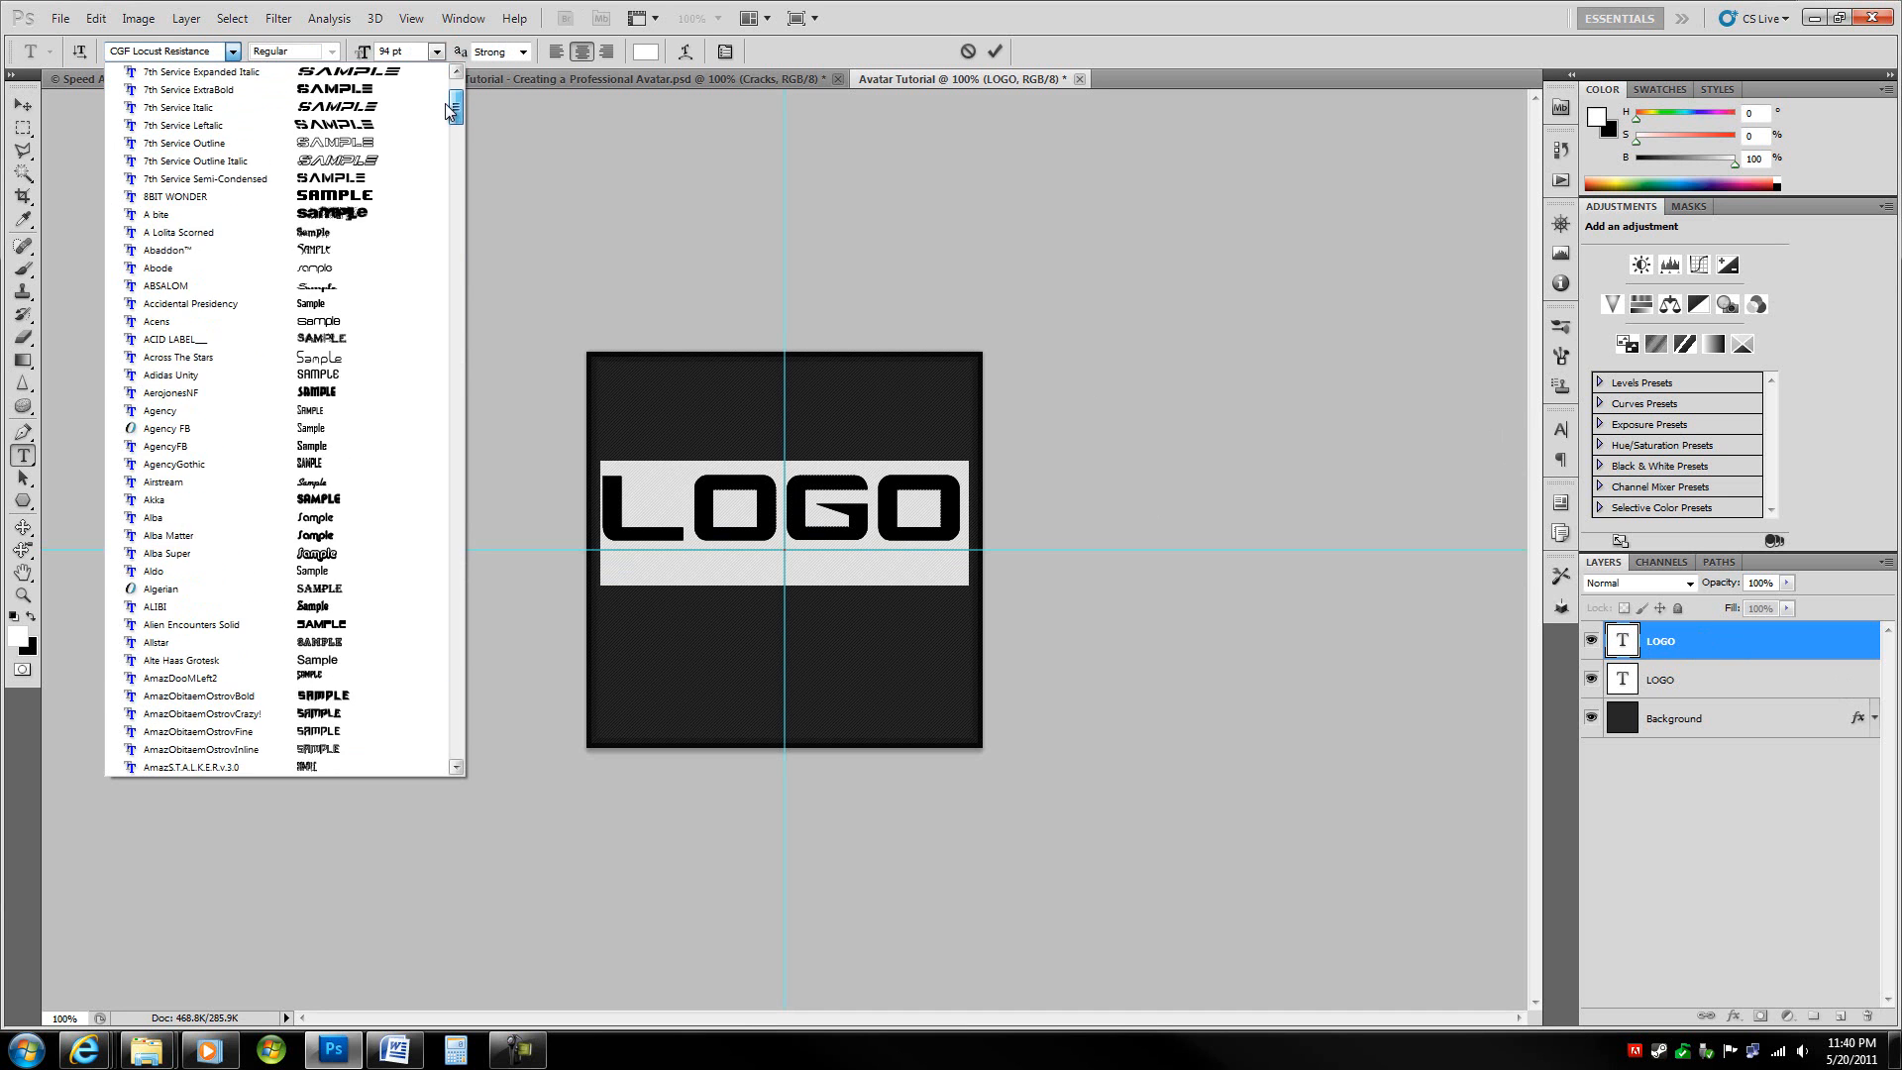
pyautogui.moveTo(445, 160)
pyautogui.mouseDown()
pyautogui.moveTo(443, 191)
pyautogui.moveTo(445, 168)
pyautogui.mouseUp()
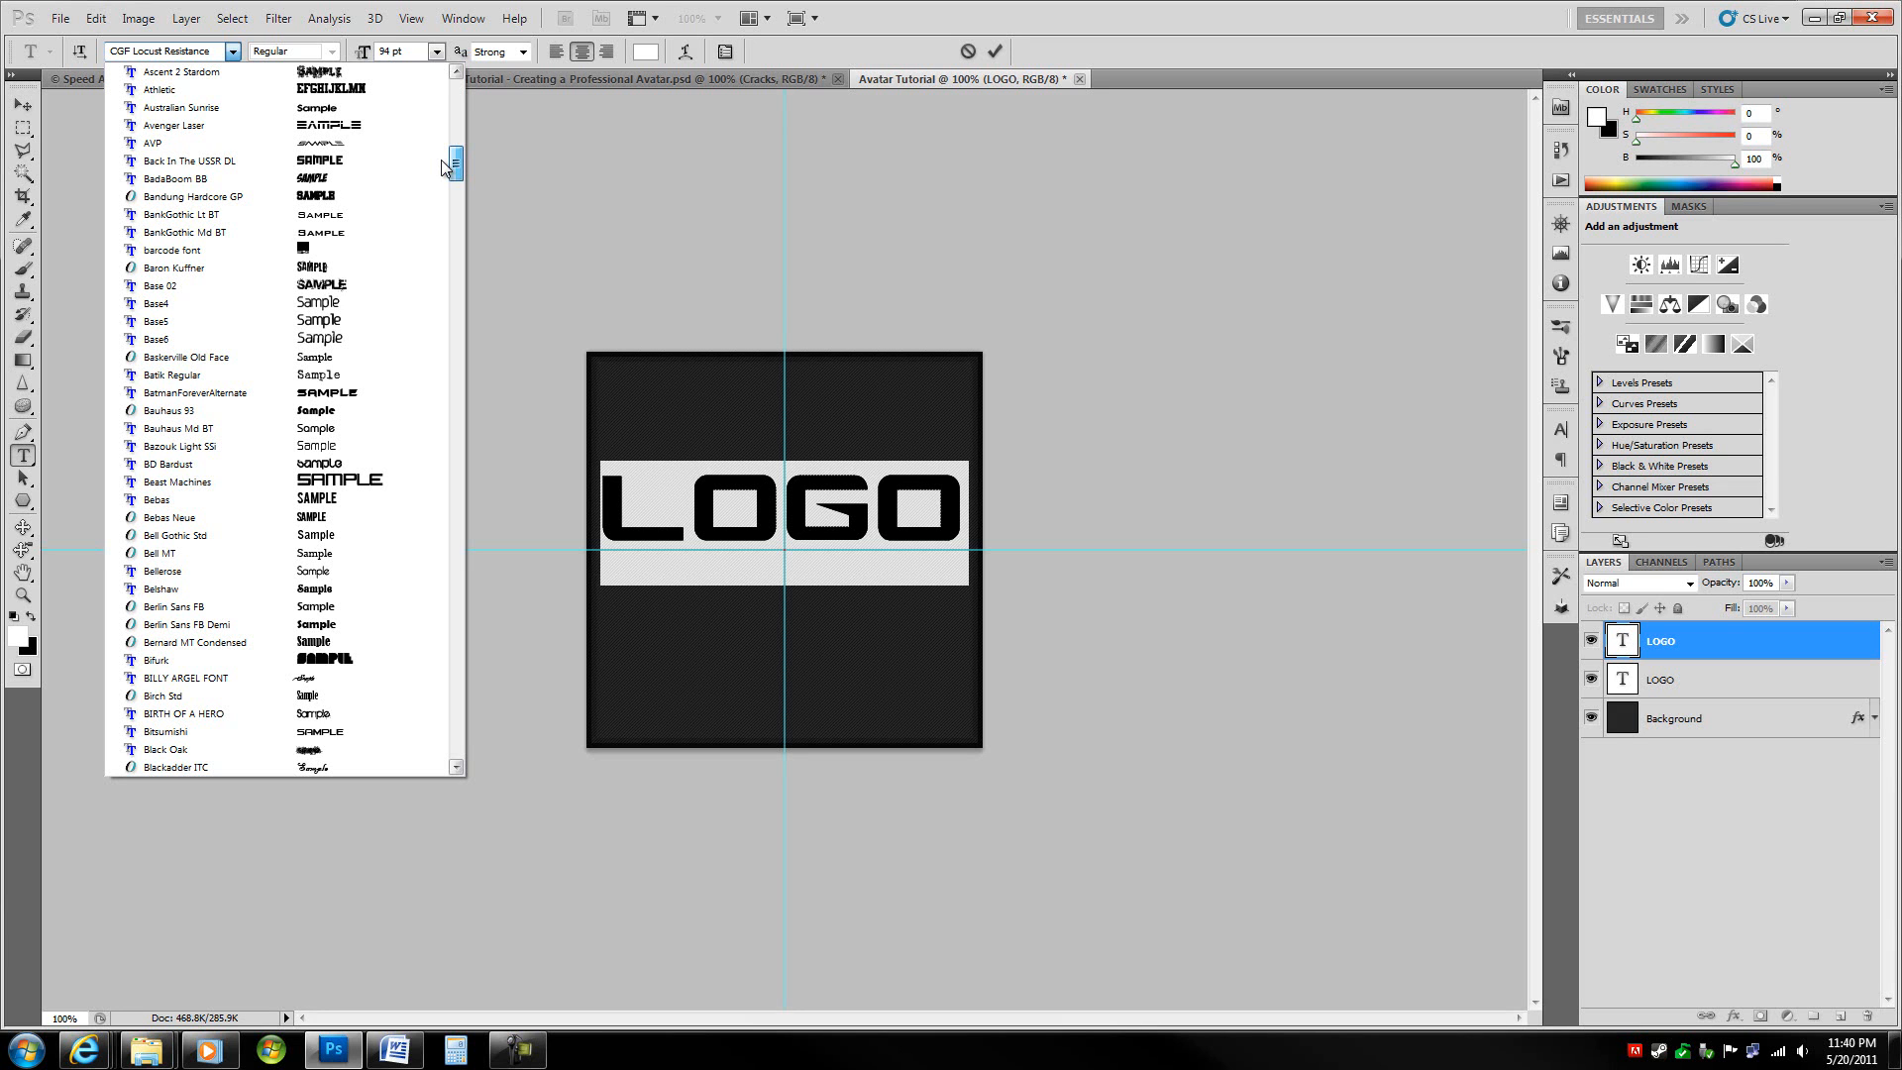
pyautogui.click(306, 232)
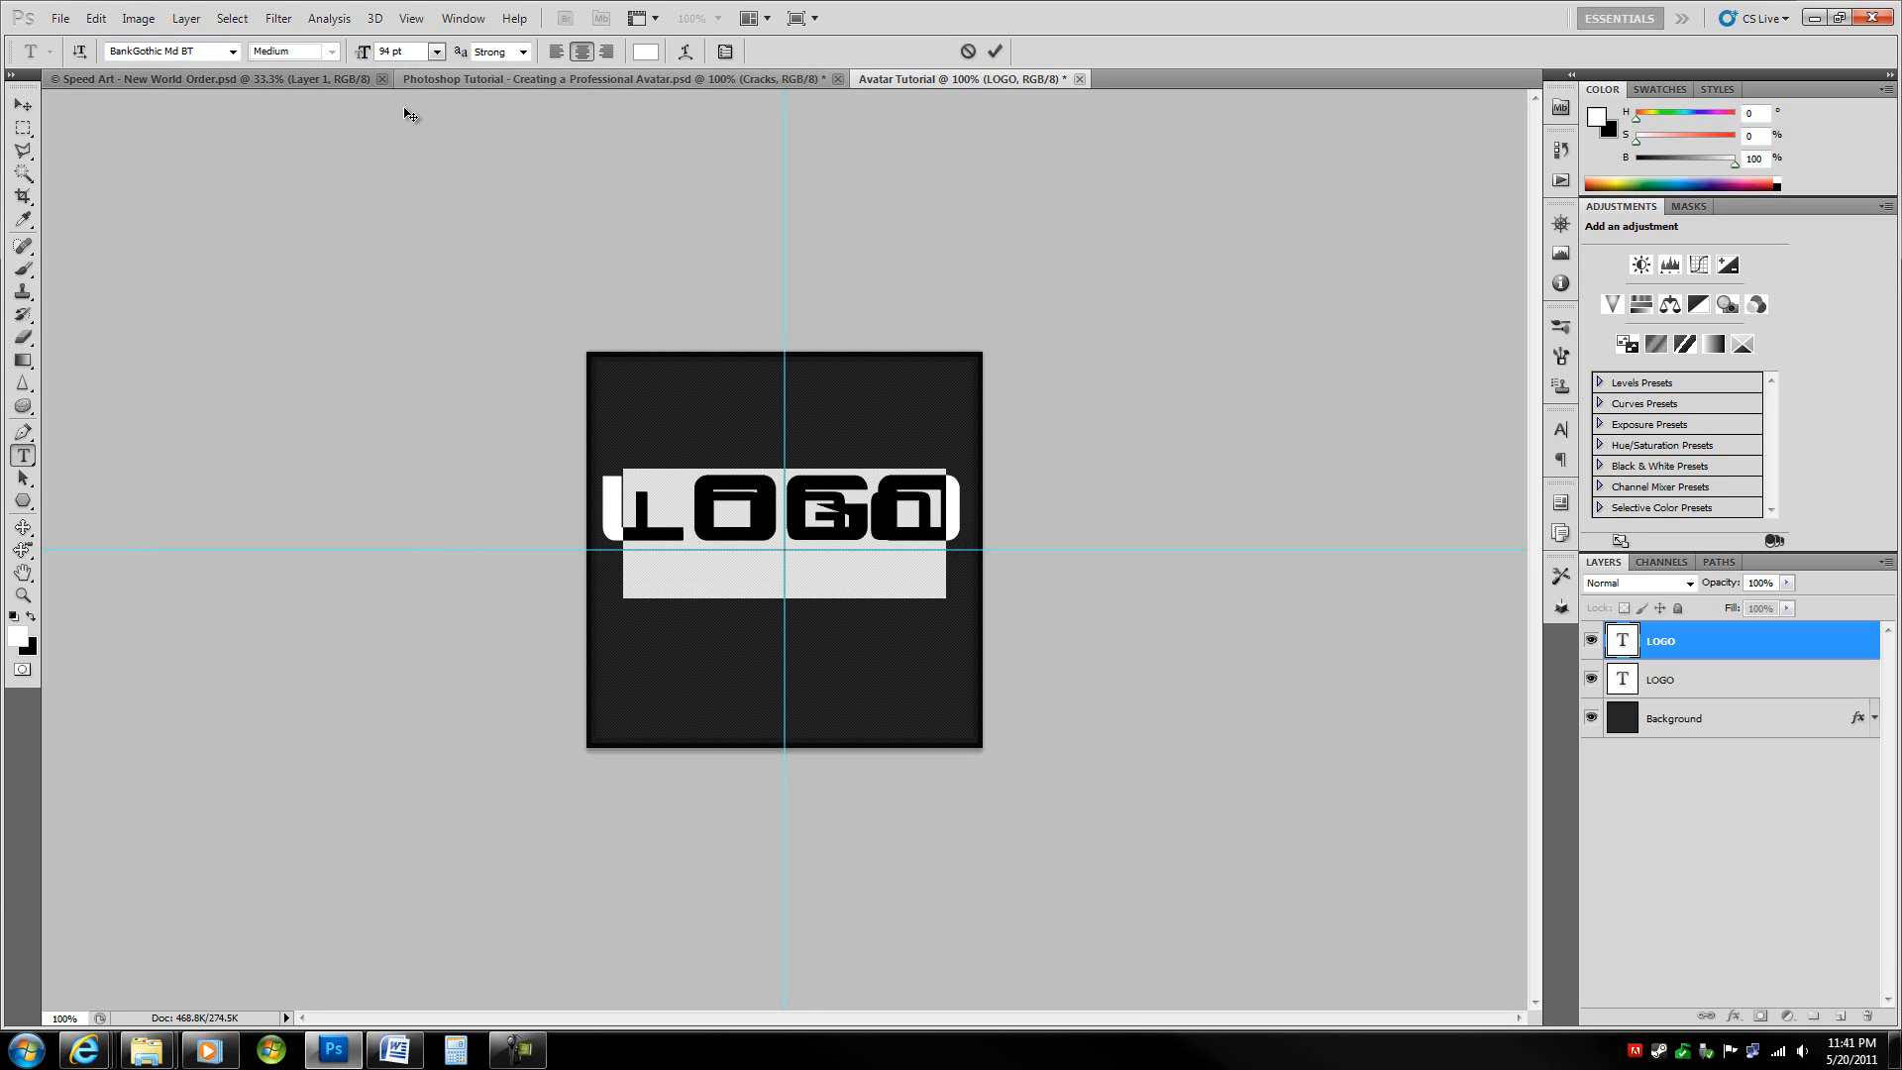
# - Move the duplicated LOGO text below the horizontal centre guide and set its font size to 54 pt
pyautogui.moveTo(974, 607); pyautogui.dragTo(971, 715)
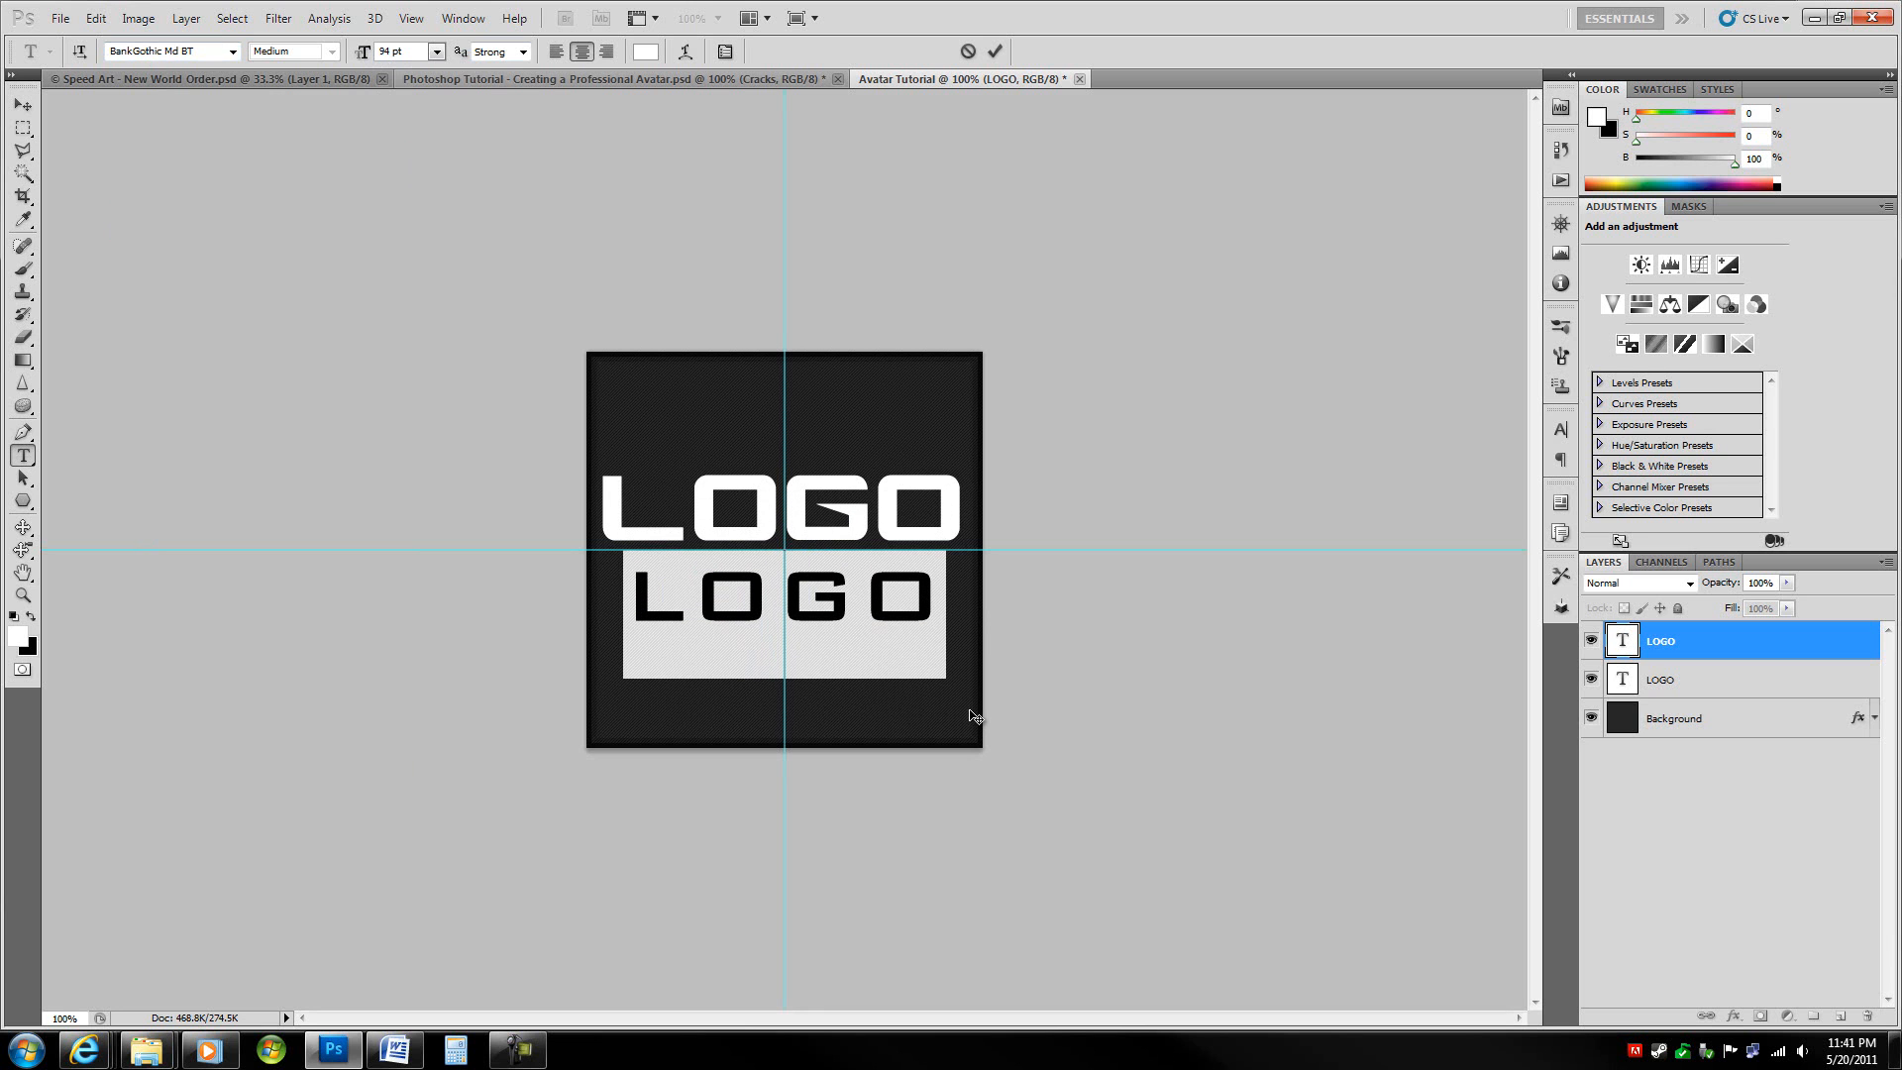
pyautogui.doubleClick(391, 51)
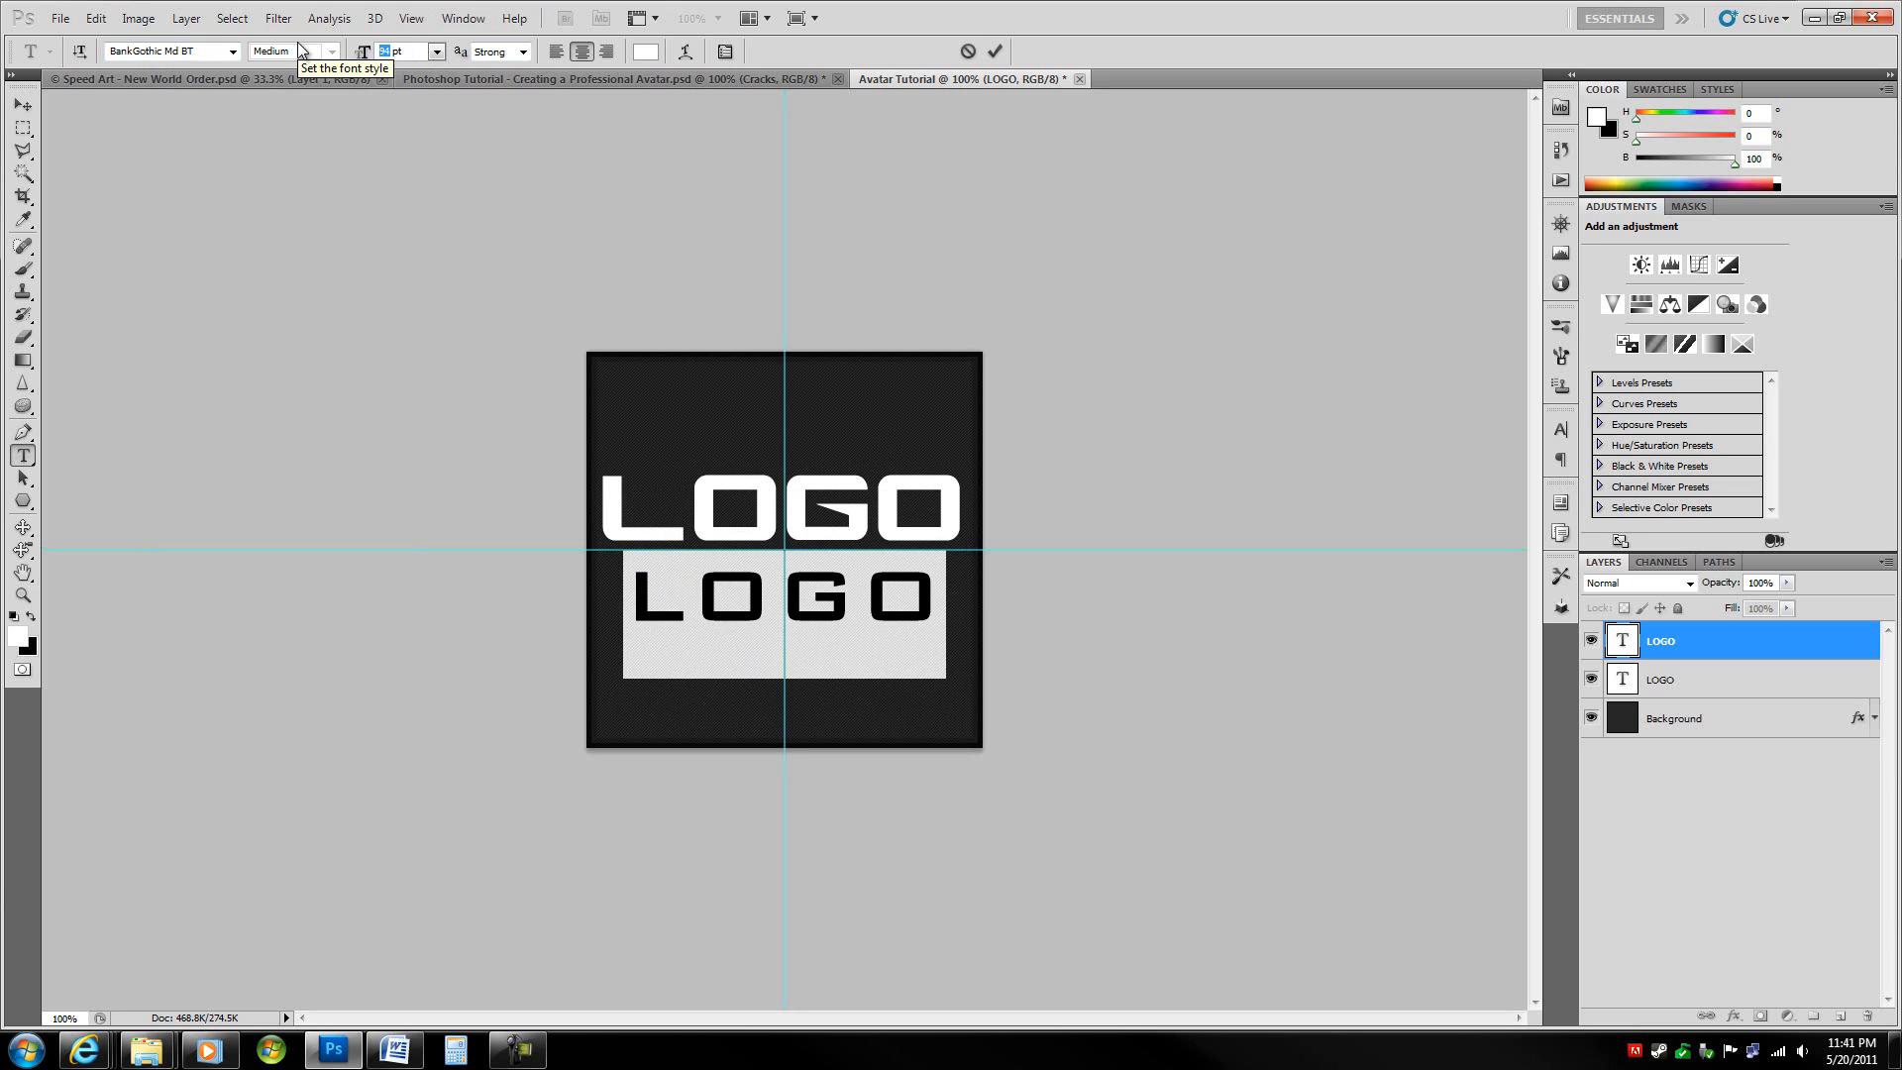
pyautogui.write('54')
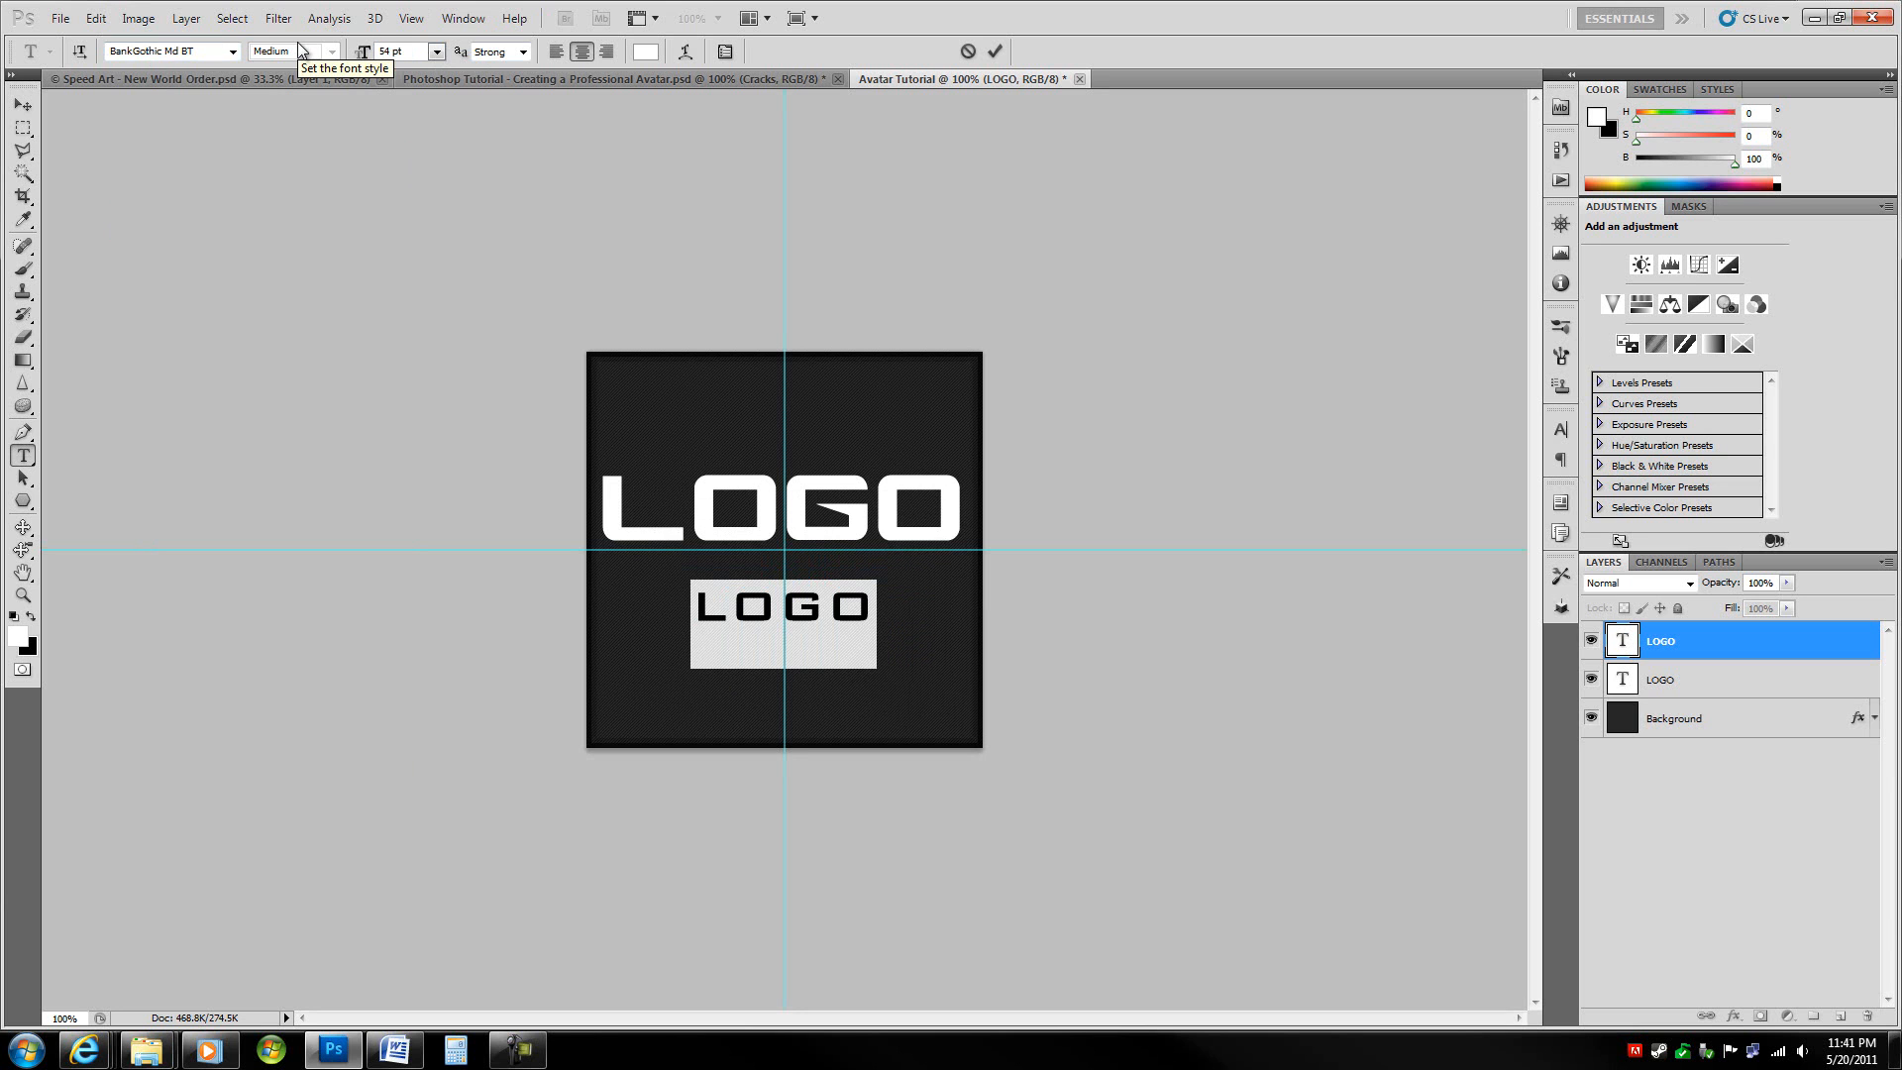
pyautogui.write('YOUR NAME')
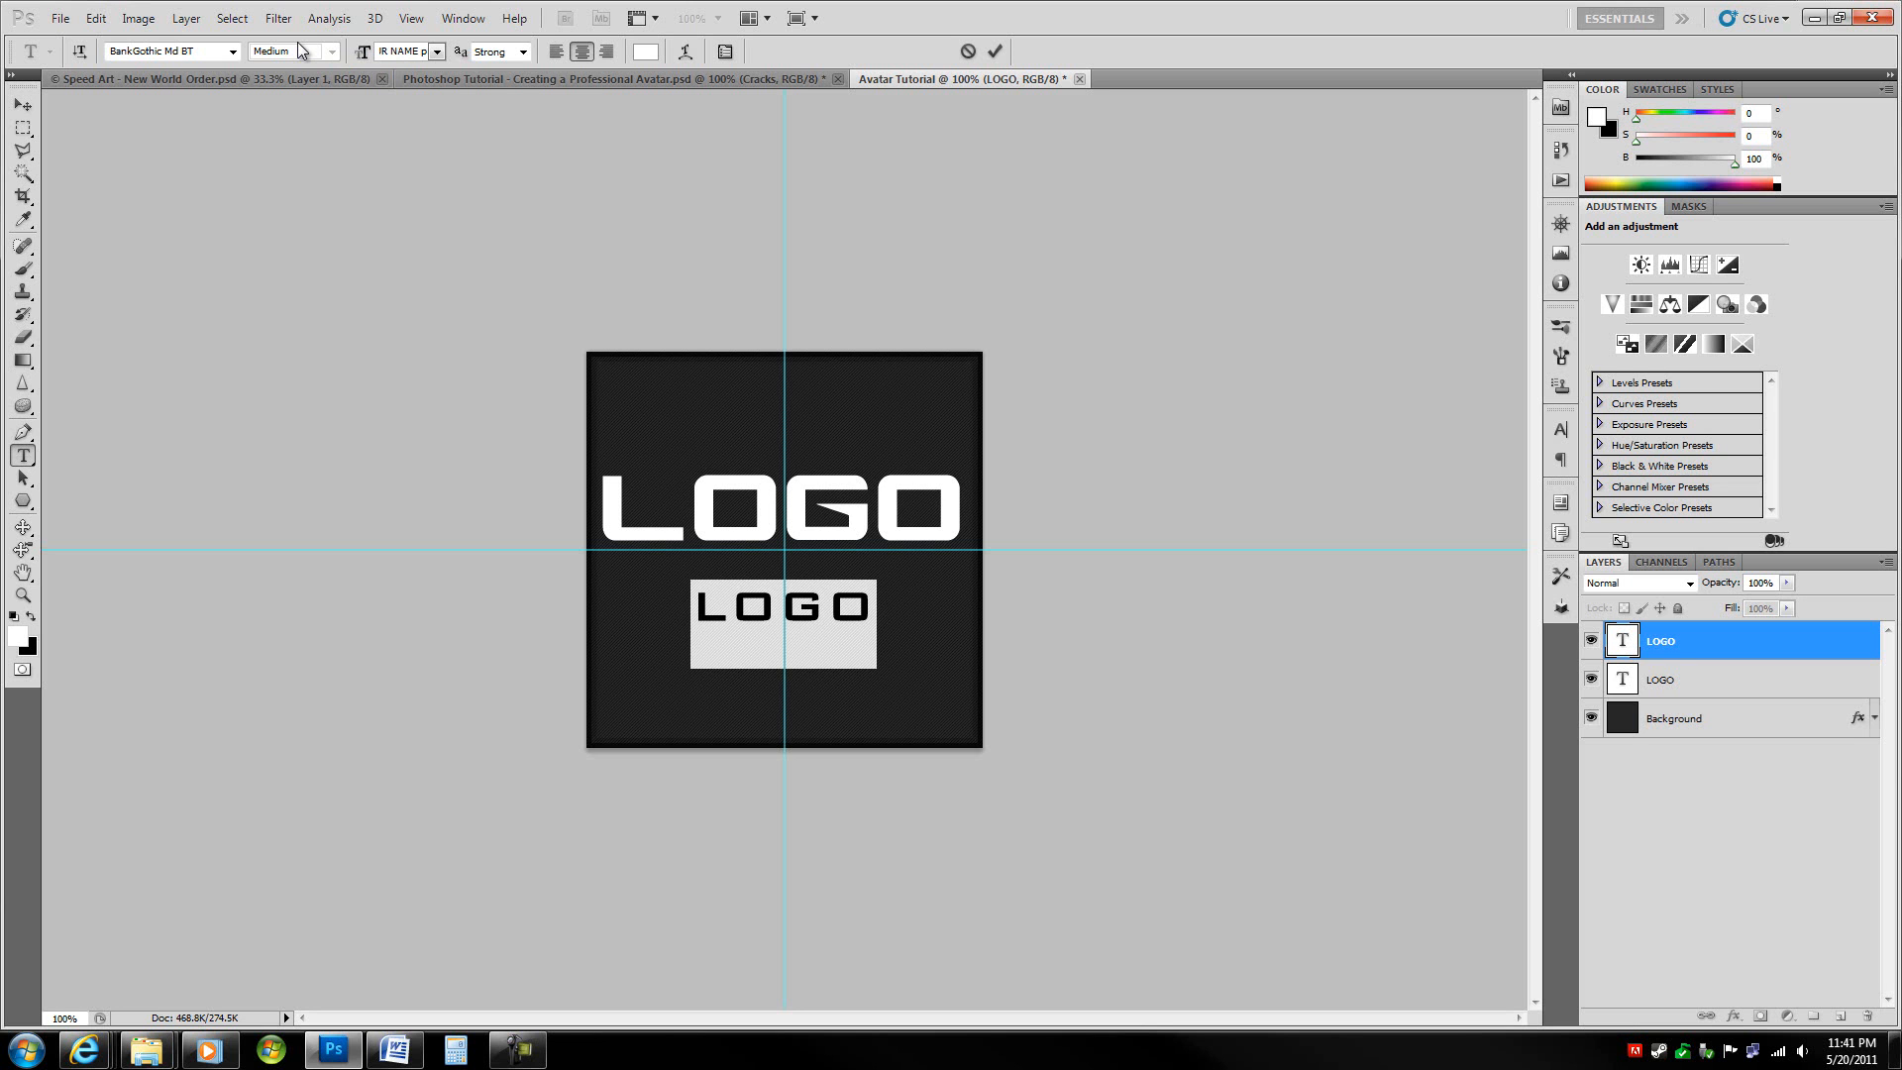
pyautogui.click(878, 630)
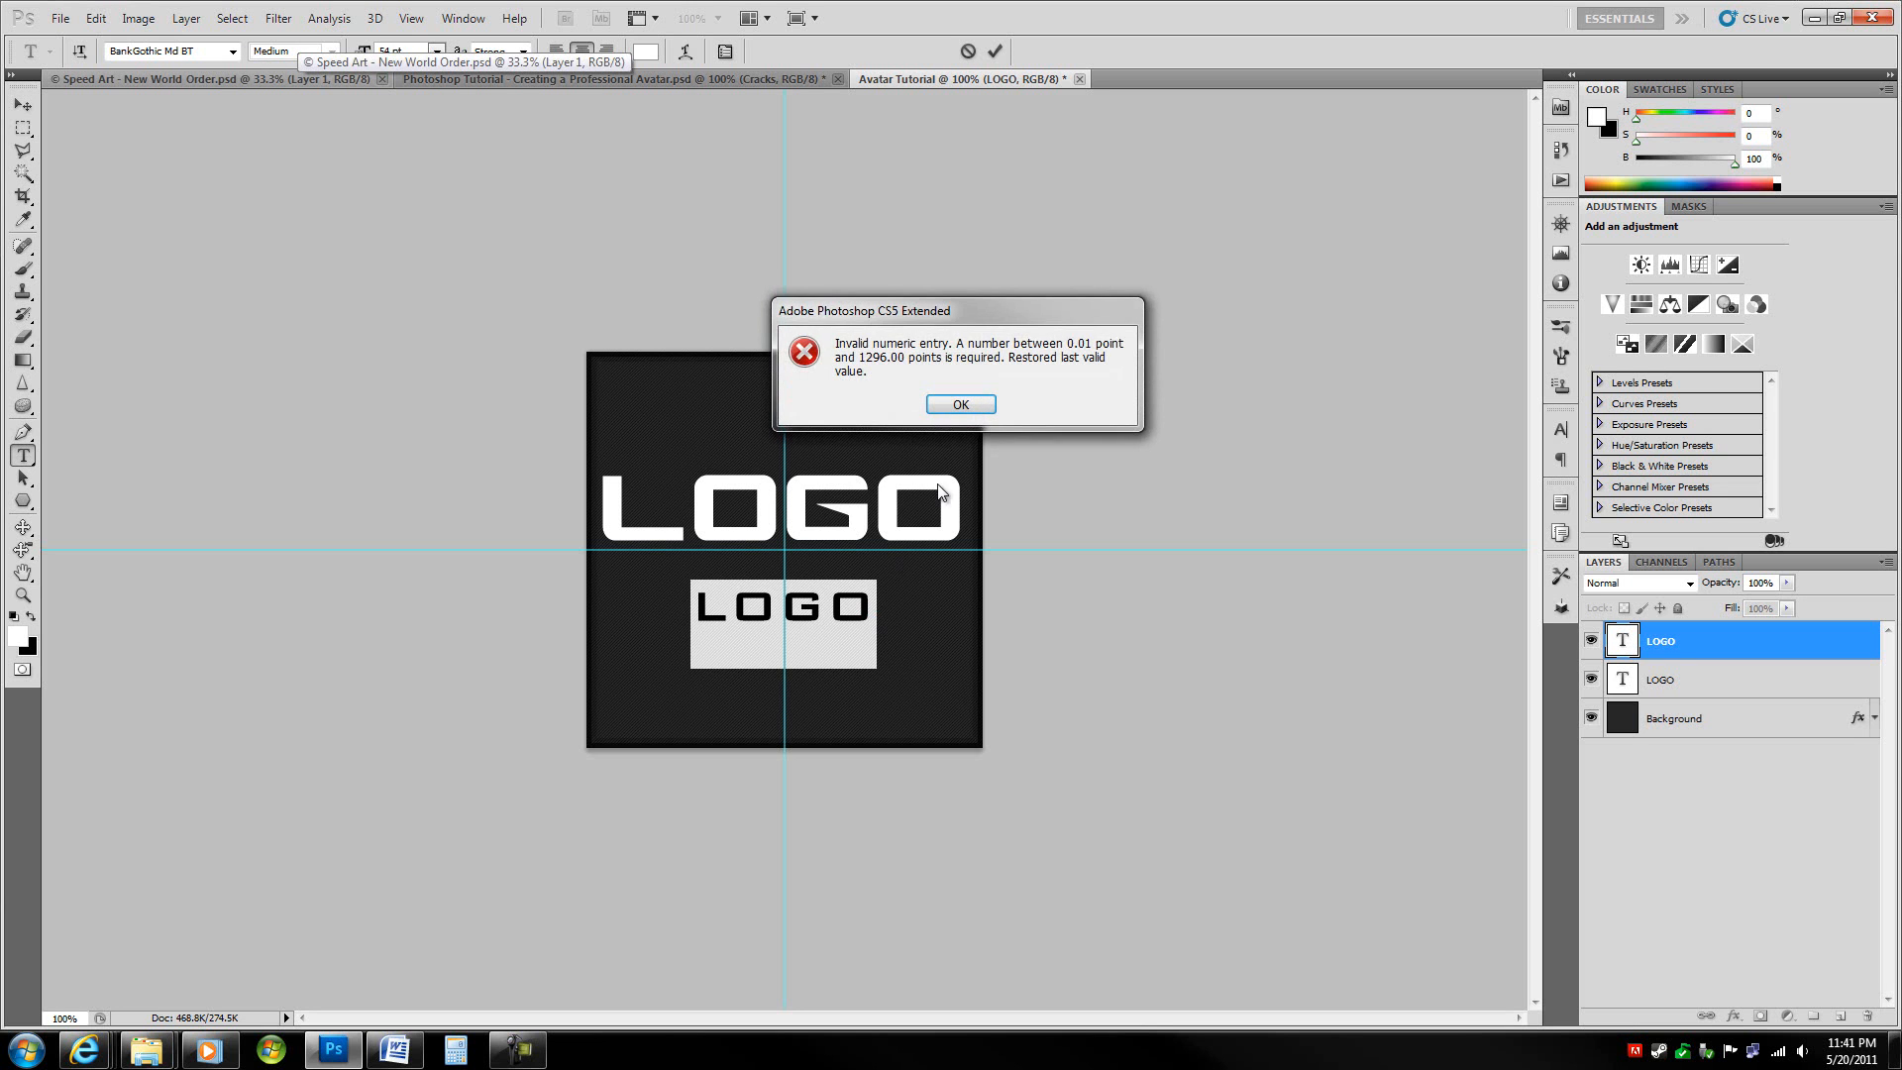
pyautogui.click(961, 404)
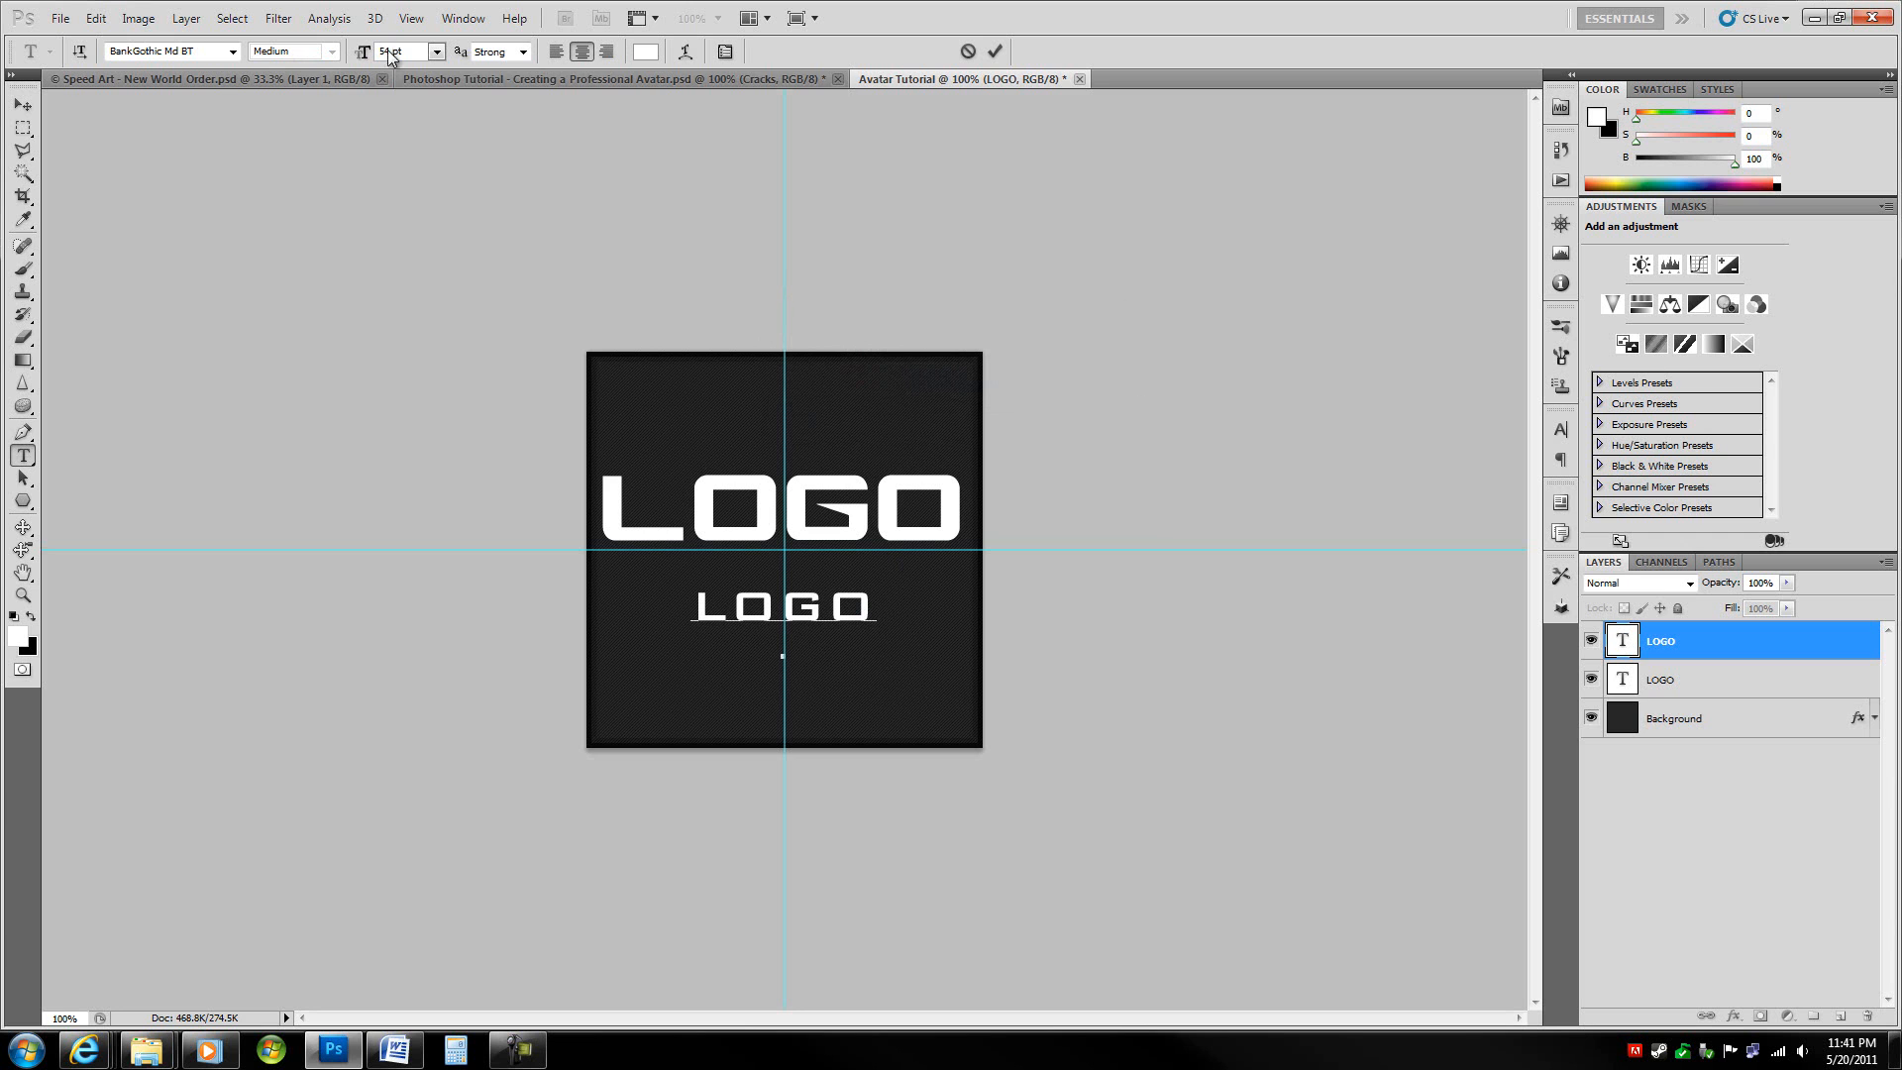
# - Replace the lower LOGO text with YOUR NAME and move it up slightly, closer beneath the main logo text
pyautogui.press('BackSpace')
pyautogui.press('BackSpace')
pyautogui.press('BackSpace')
pyautogui.press('BackSpace')
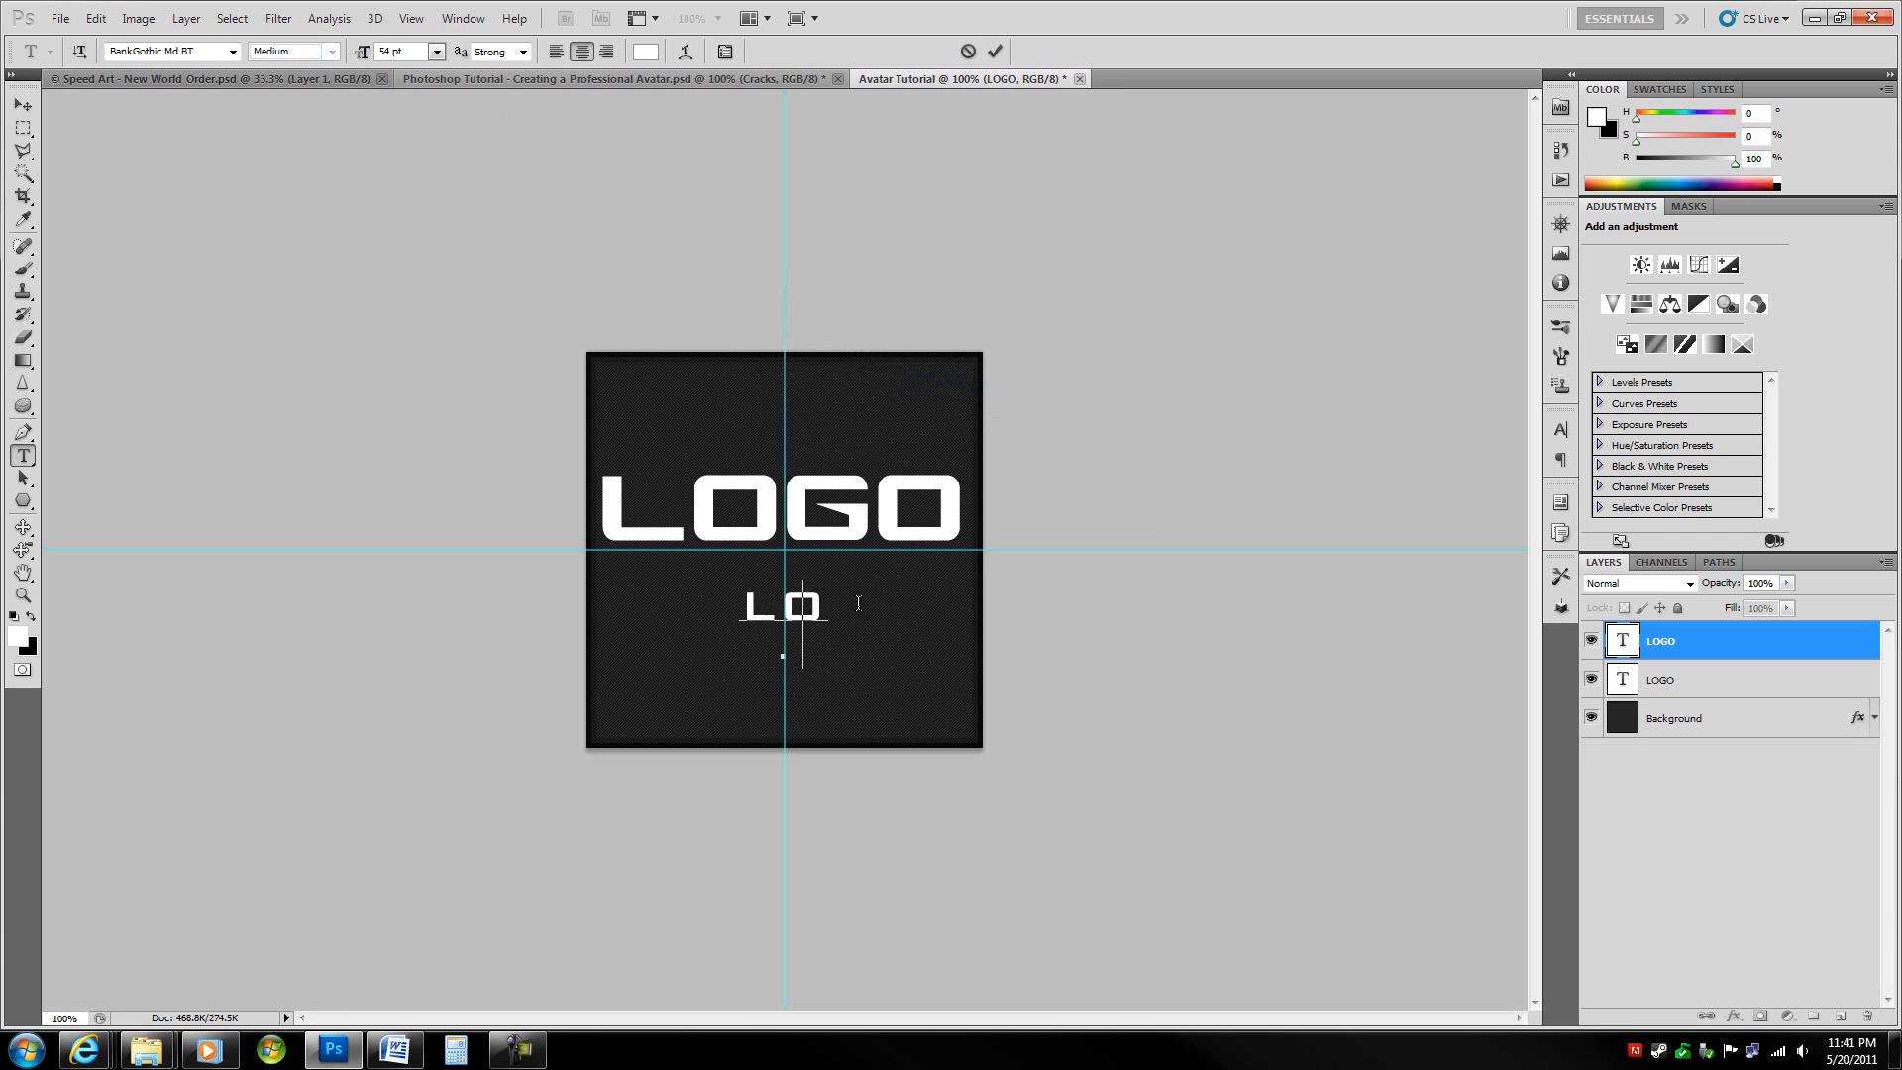
pyautogui.write('YOUR NAME')
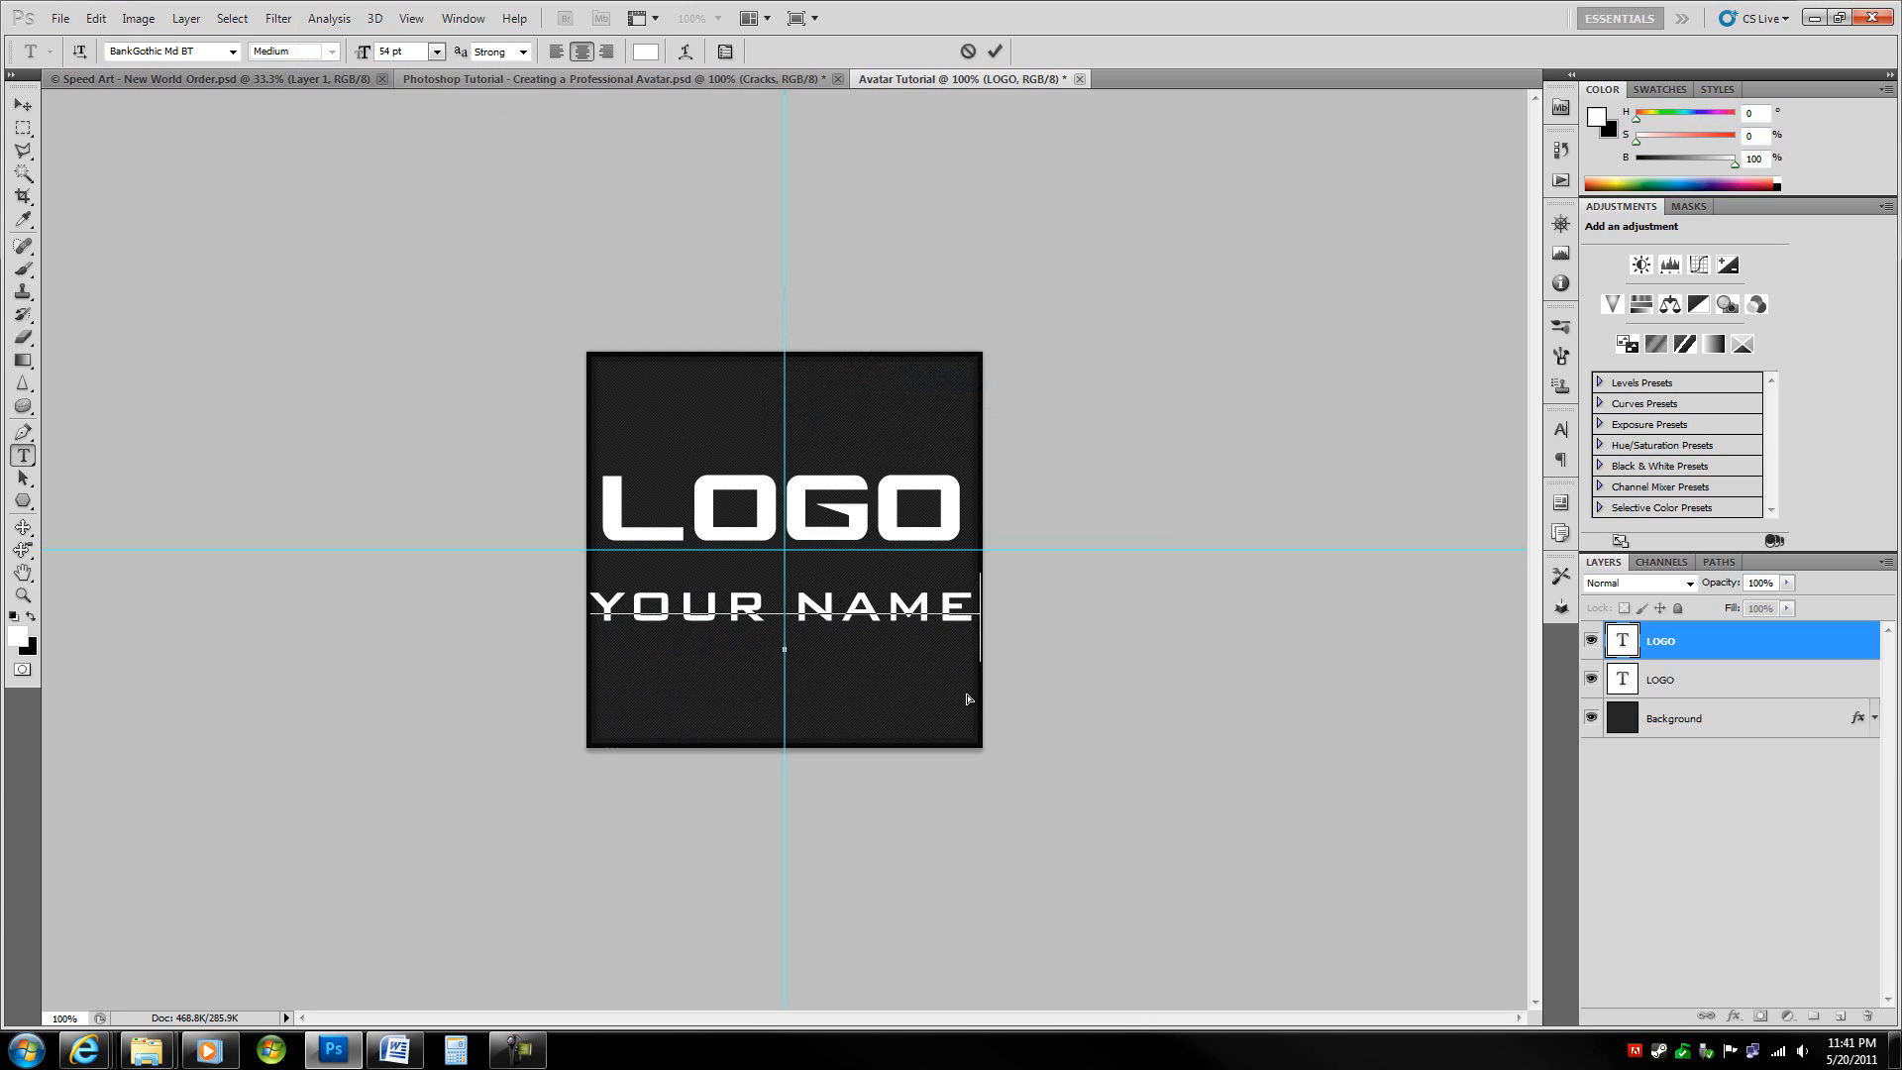
pyautogui.moveTo(972, 705); pyautogui.dragTo(970, 688)
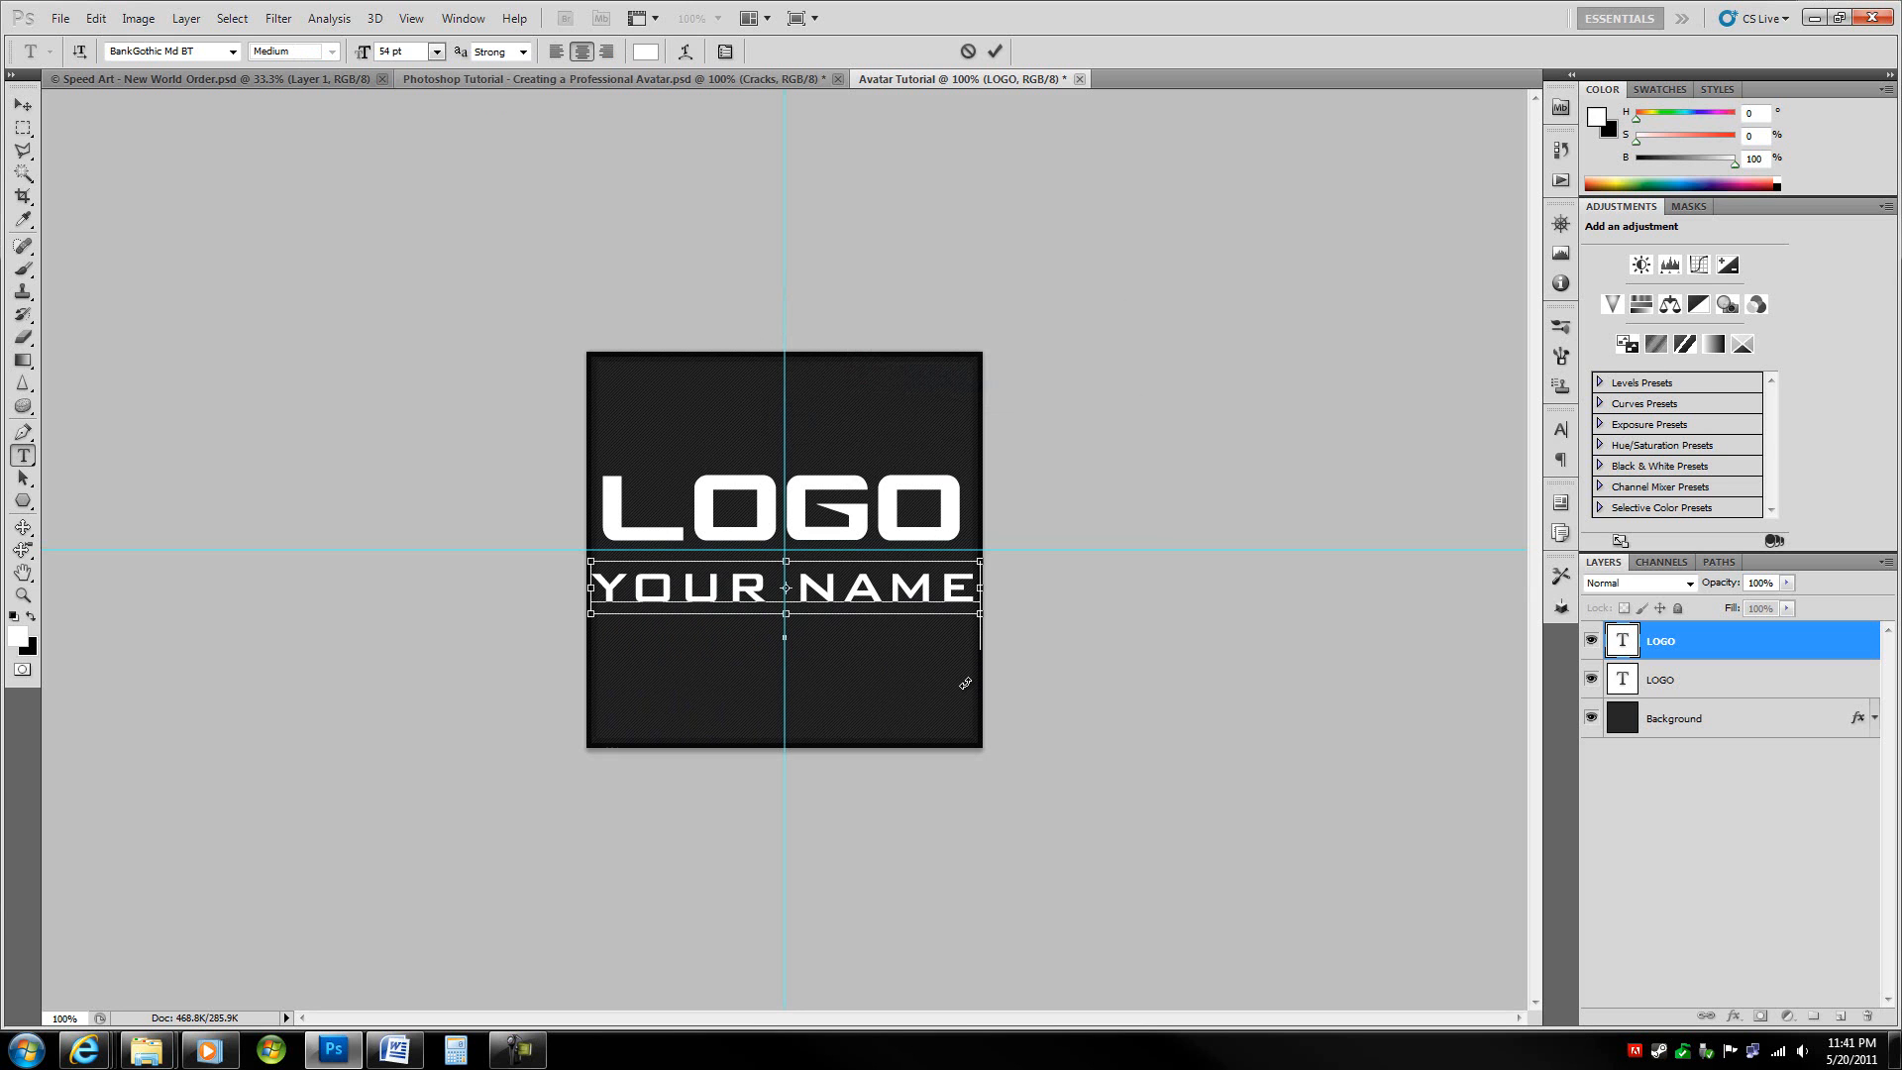
# - Select the entire YOUR NAME text and tighten the spacing between its letters
pyautogui.hotkey('ctrl', 'a')
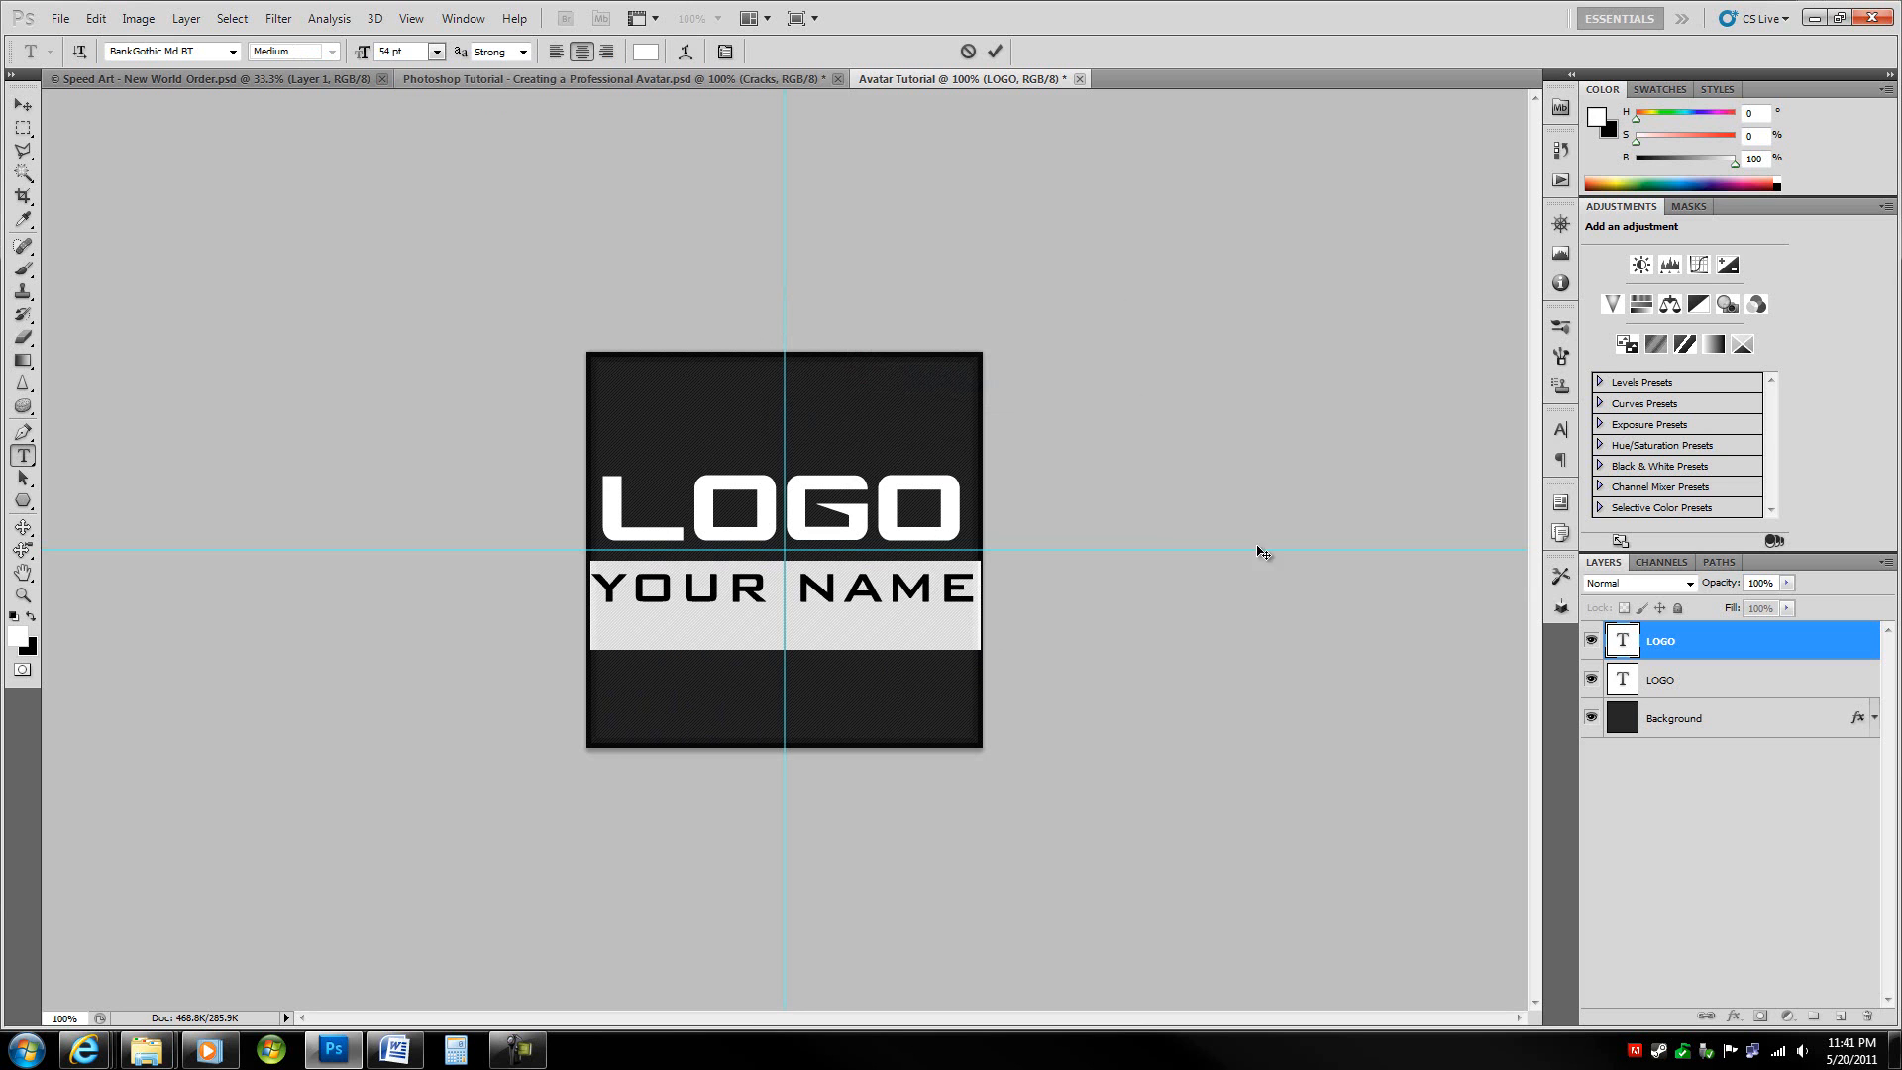
pyautogui.click(1561, 433)
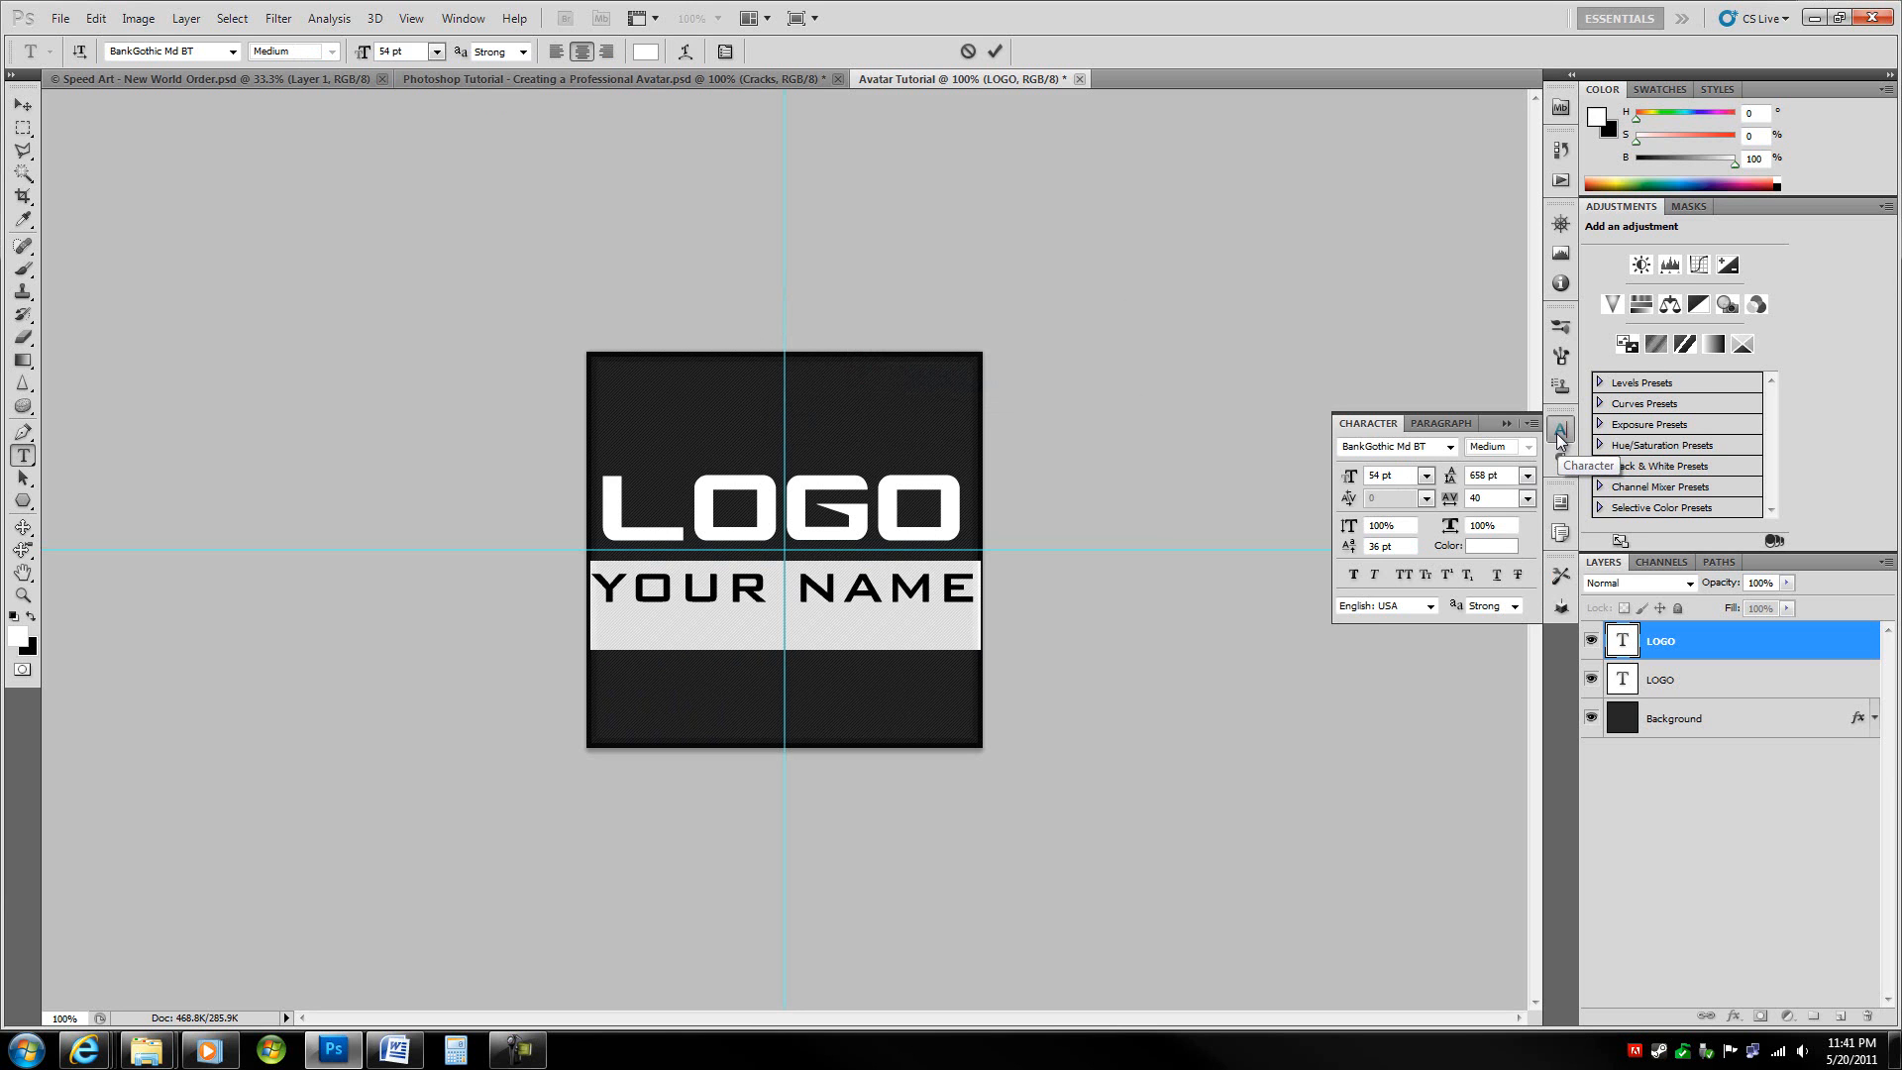
pyautogui.doubleClick(1478, 498)
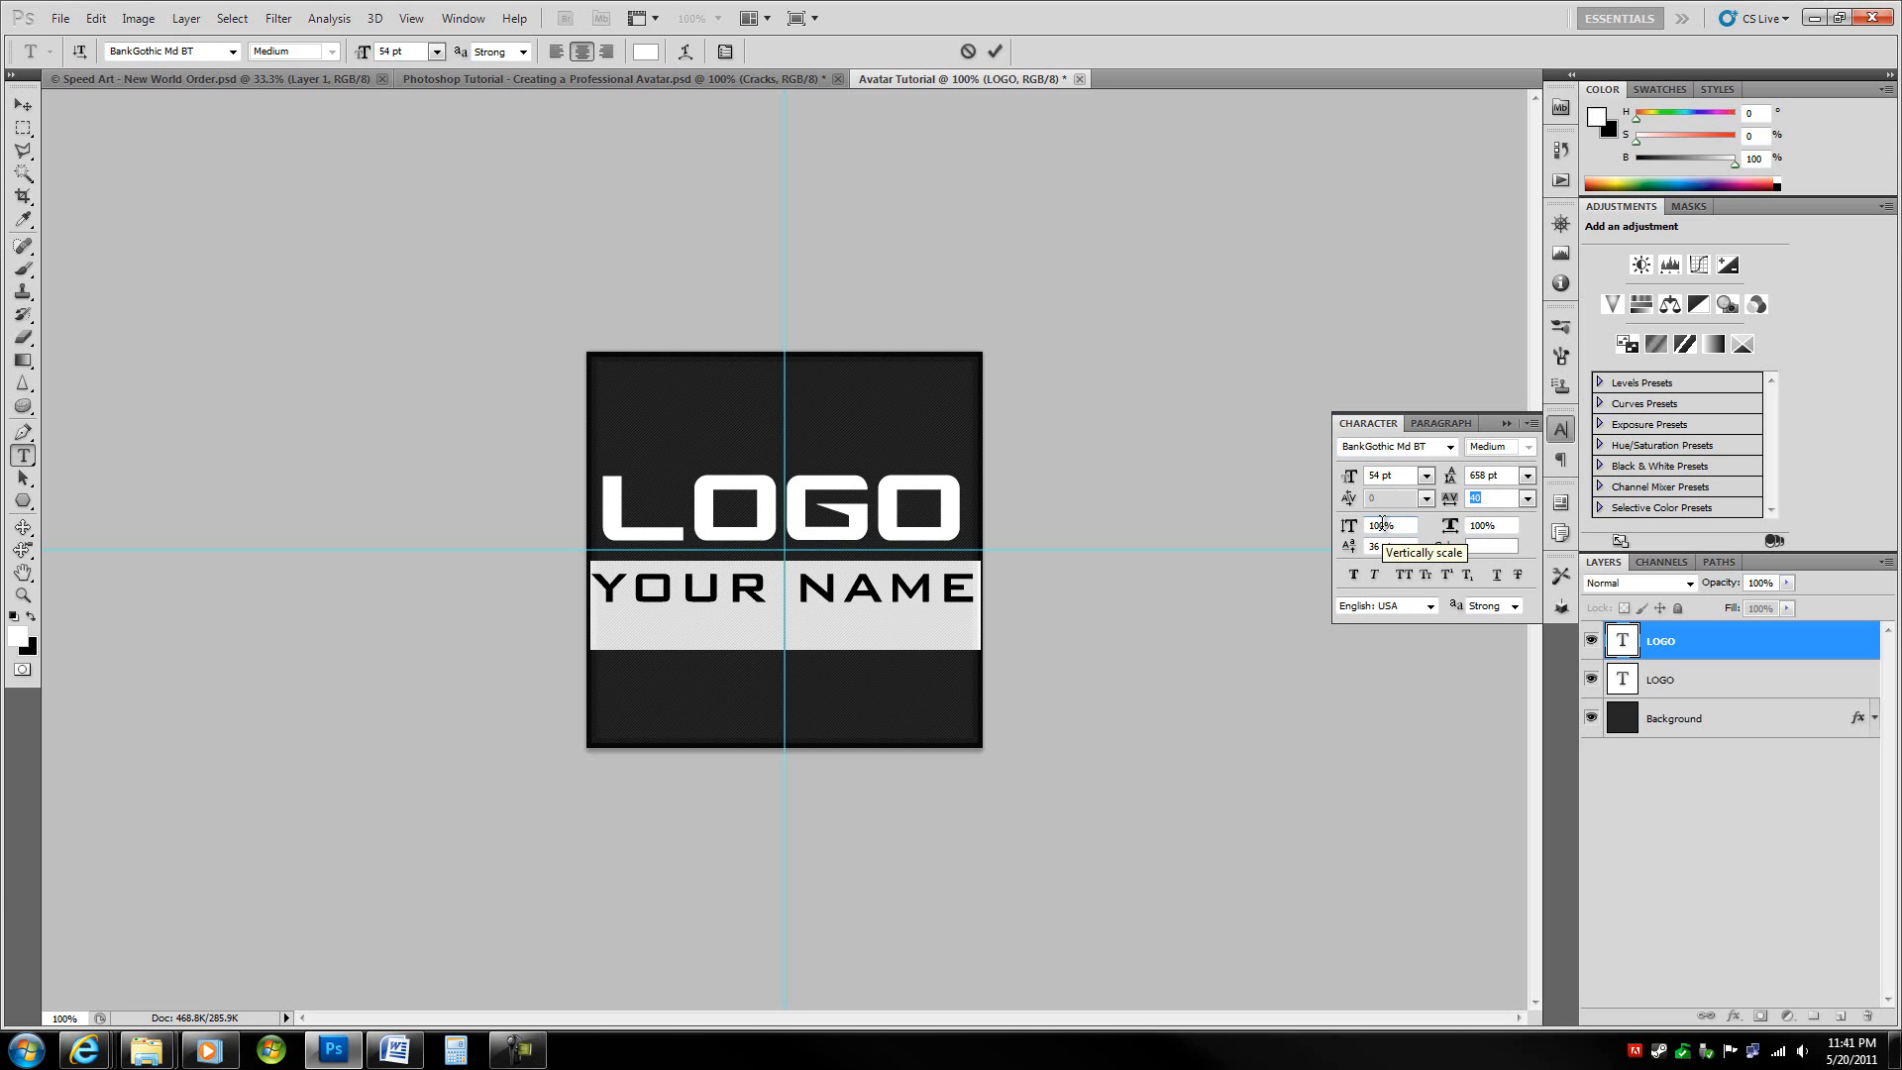
pyautogui.click(1507, 424)
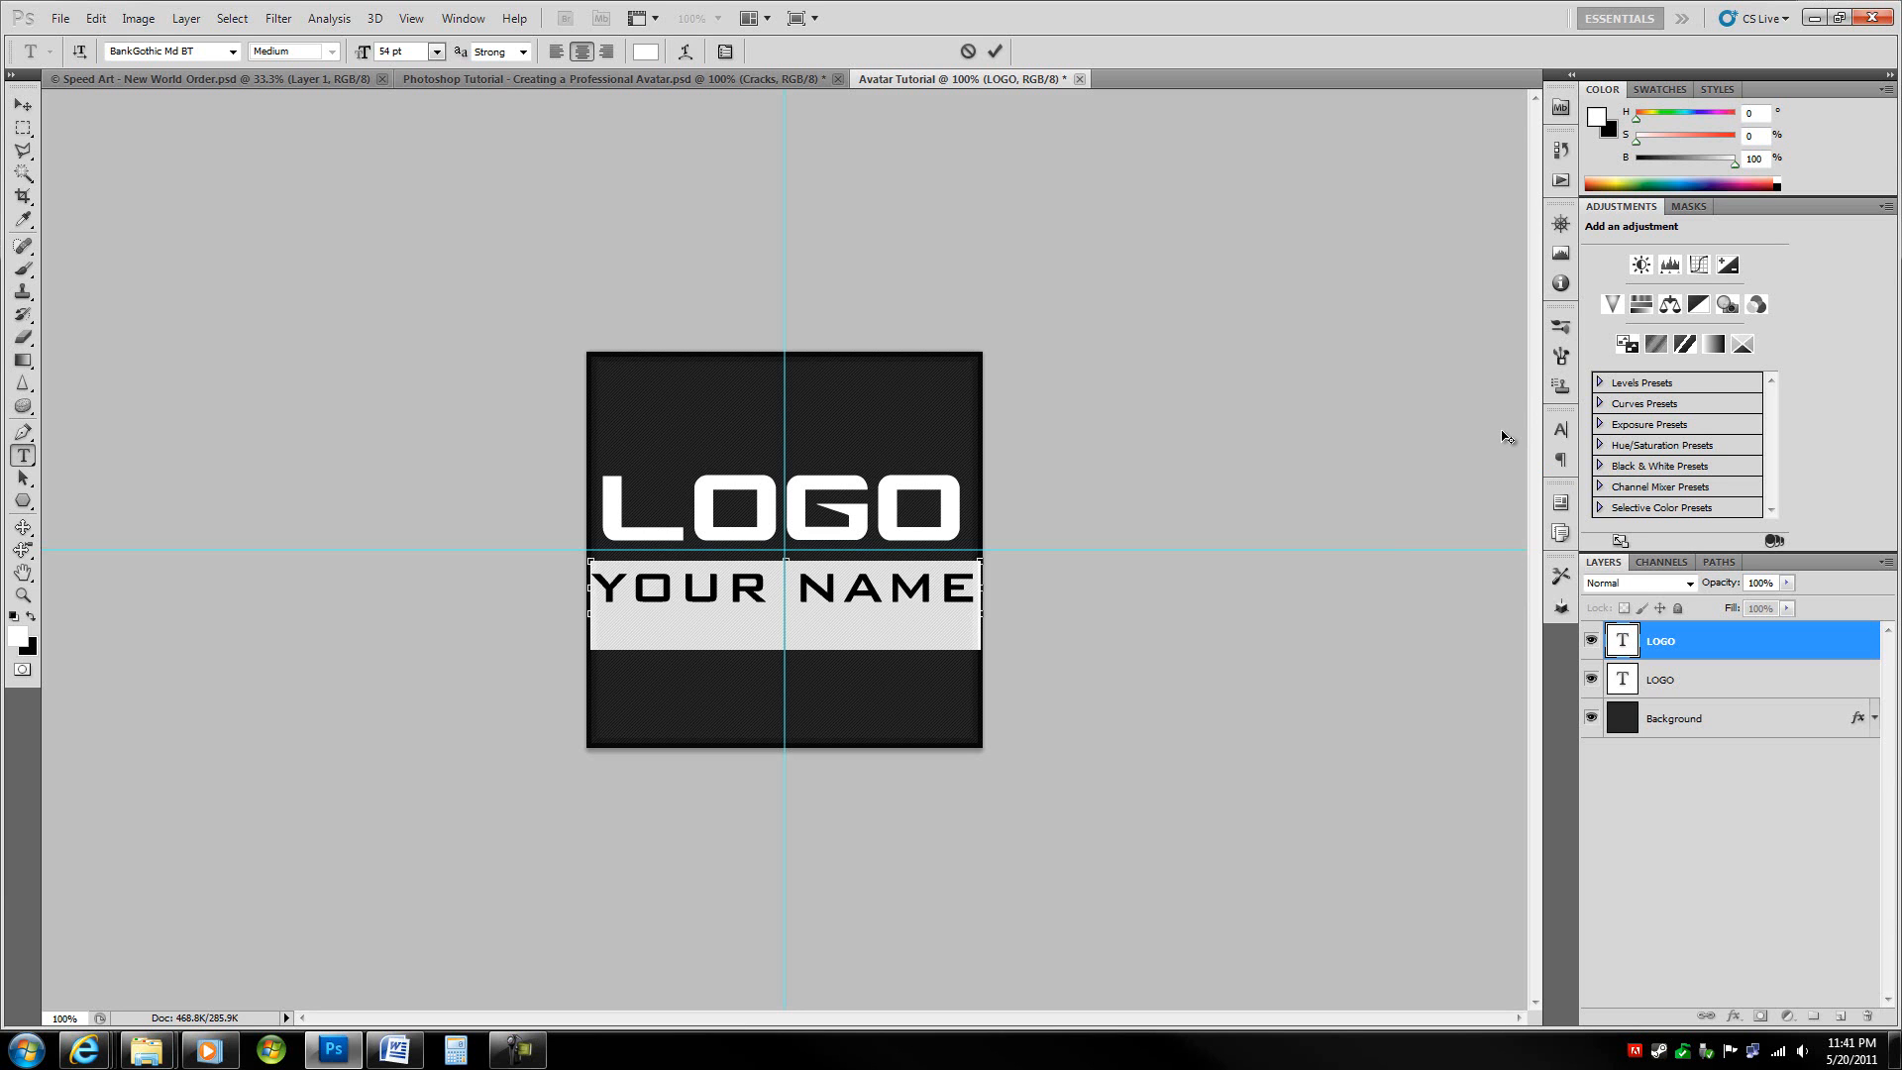
pyautogui.hotkey('alt', 'Left')
pyautogui.hotkey('alt', 'Left')
pyautogui.hotkey('alt', 'Left')
pyautogui.hotkey('alt', 'Left')
pyautogui.hotkey('alt', 'Left')
pyautogui.hotkey('alt', 'Left')
pyautogui.hotkey('alt', 'Left')
pyautogui.hotkey('alt', 'Left')
pyautogui.hotkey('alt', 'Left')
pyautogui.hotkey('alt', 'Left')
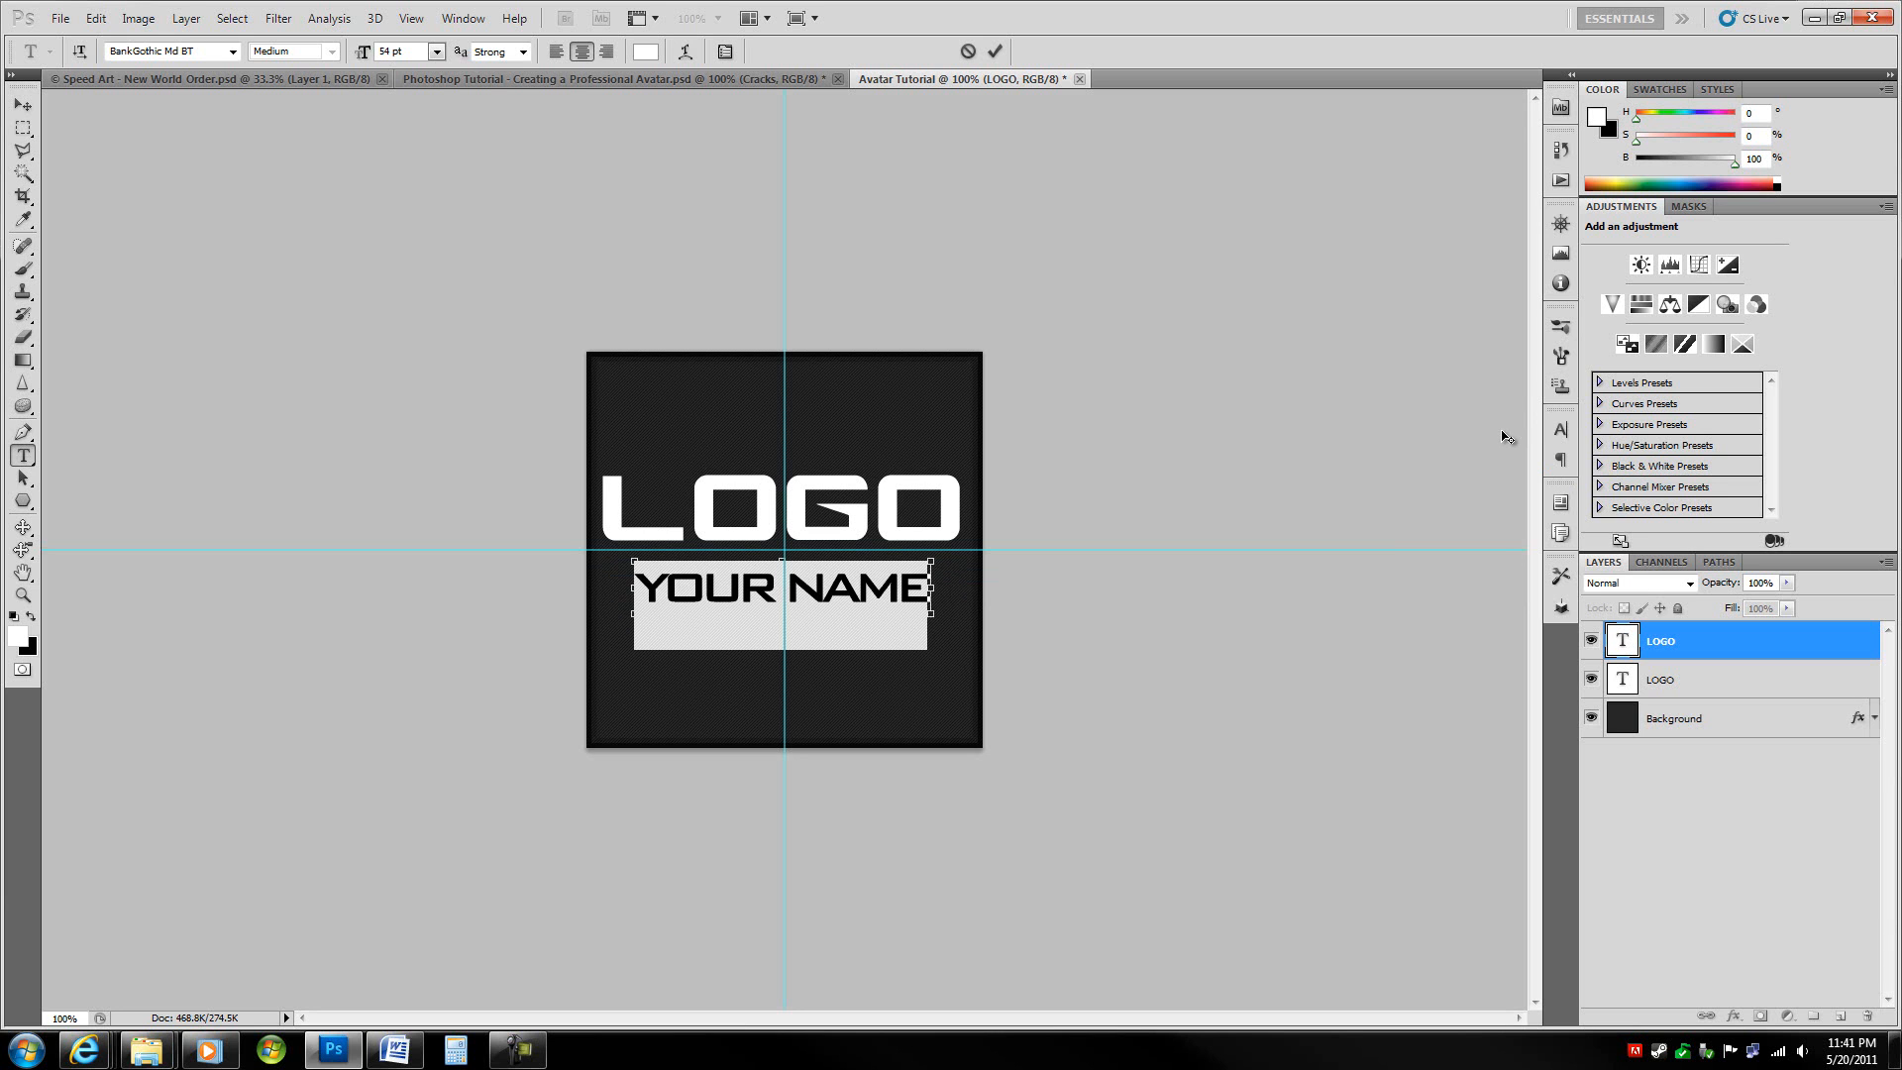
pyautogui.hotkey('alt', 'Right')
pyautogui.hotkey('alt', 'Right')
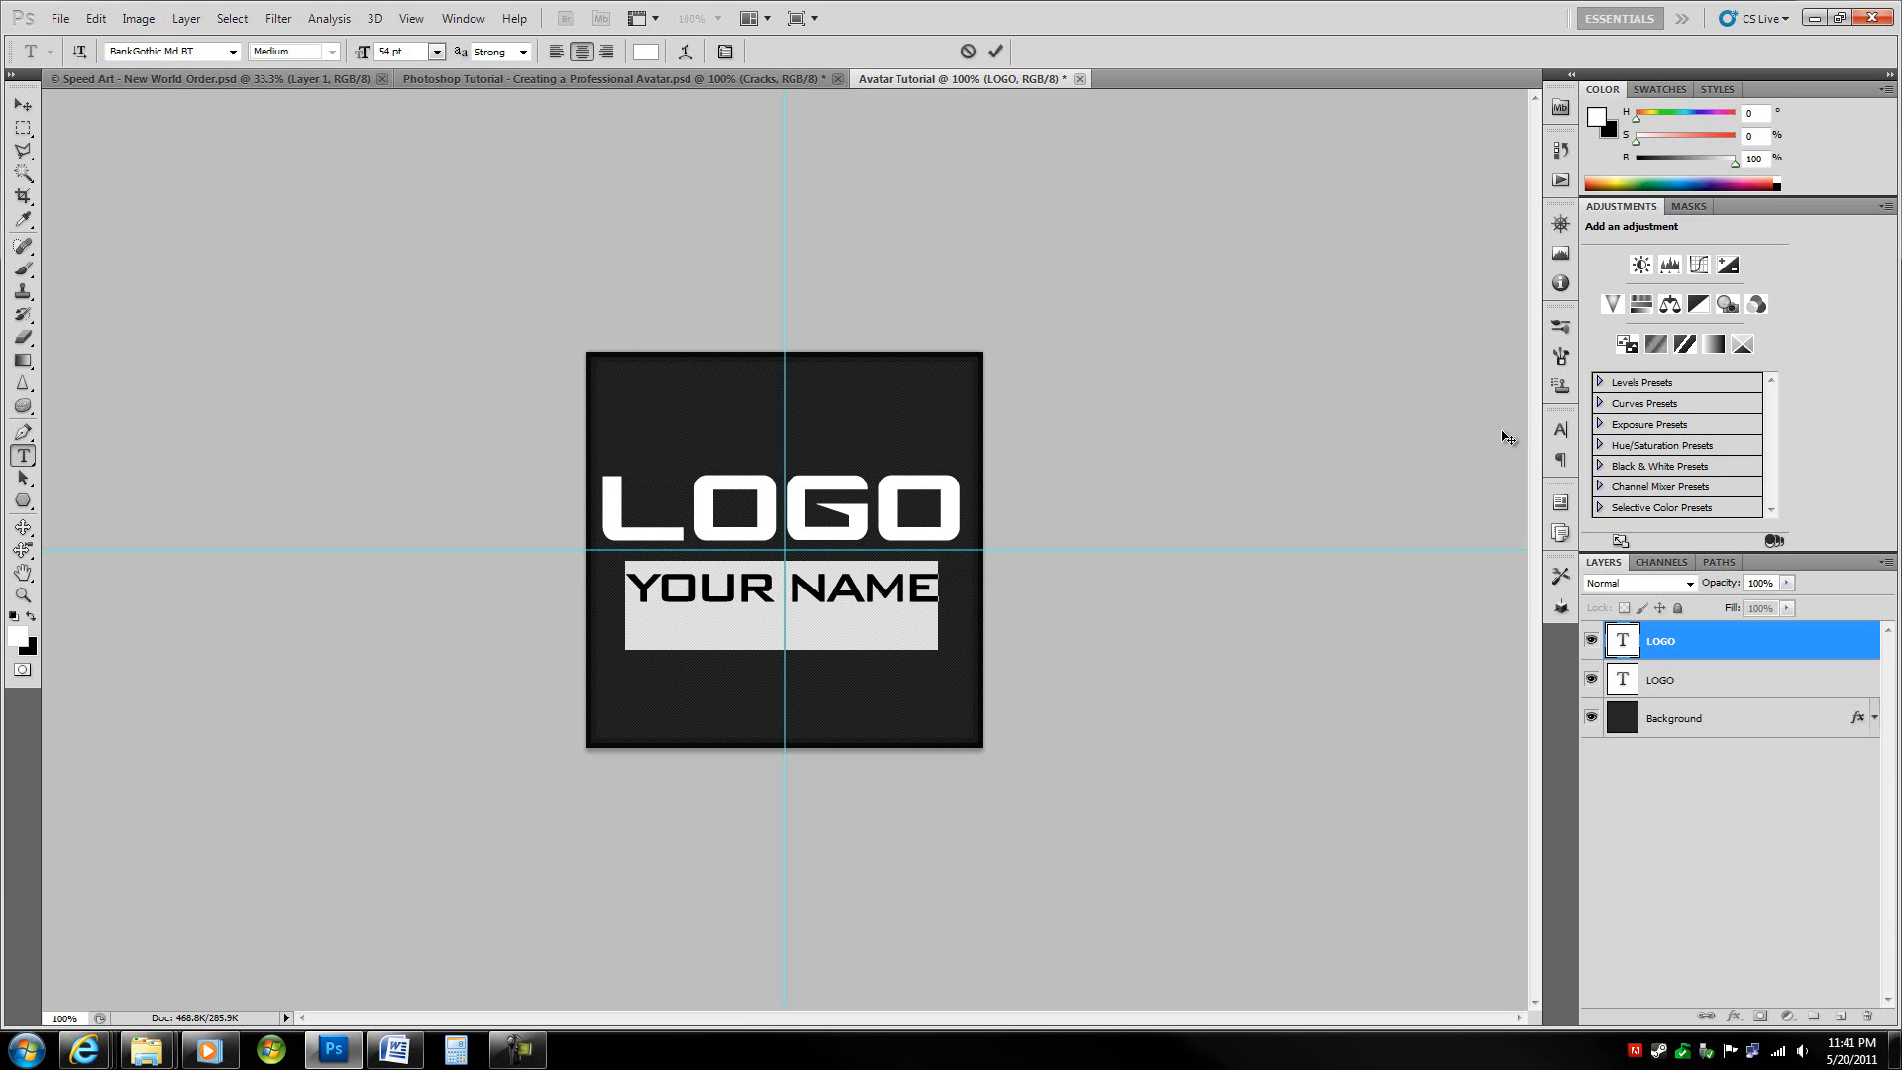
# - Set the YOUR NAME text's tracking to -80 and commit the text edit
pyautogui.click(1561, 429)
pyautogui.click(1480, 498)
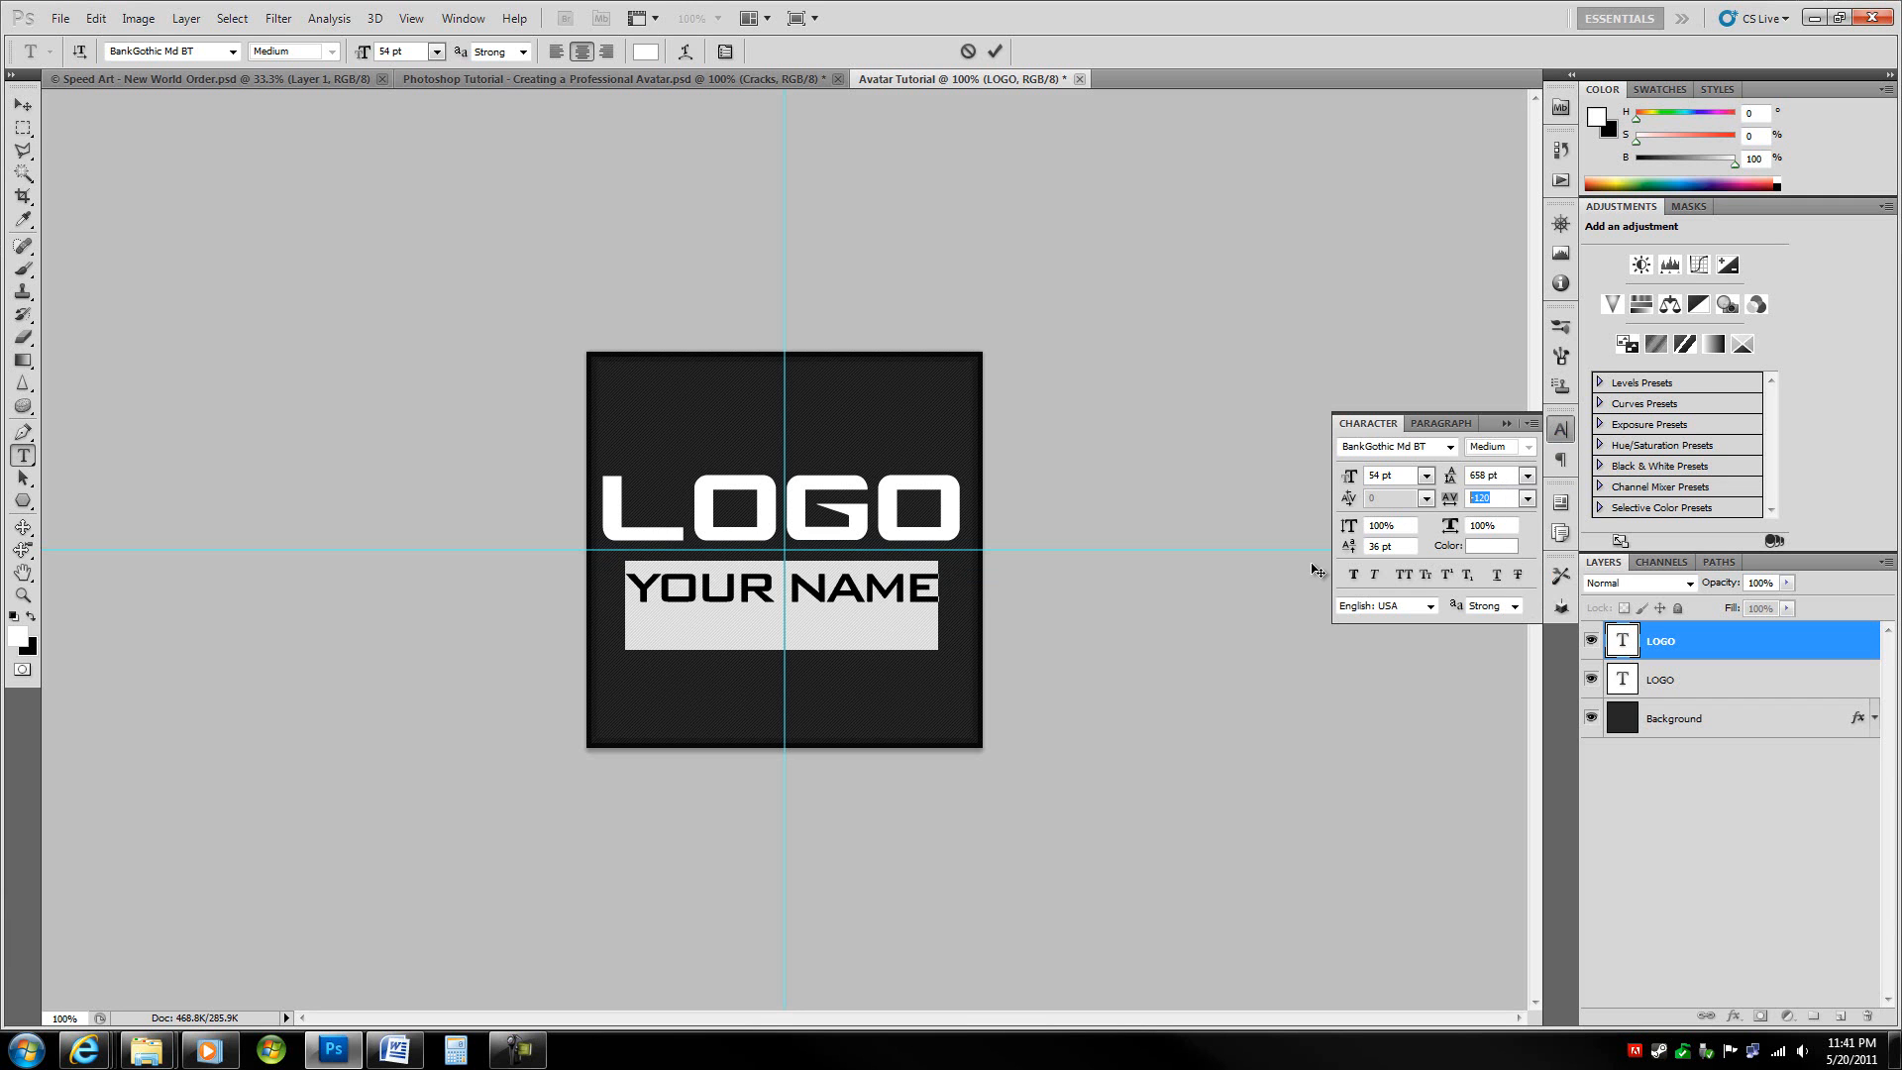
pyautogui.hotkey('shift', 'Down')
pyautogui.hotkey('shift', 'Down')
pyautogui.hotkey('shift', 'Down')
pyautogui.hotkey('shift', 'Up')
pyautogui.hotkey('shift', 'Up')
pyautogui.hotkey('shift', 'Up')
pyautogui.hotkey('shift', 'Left')
pyautogui.press('Up')
pyautogui.press('Up')
pyautogui.press('Up')
pyautogui.press('Up')
pyautogui.press('Up')
pyautogui.press('Down')
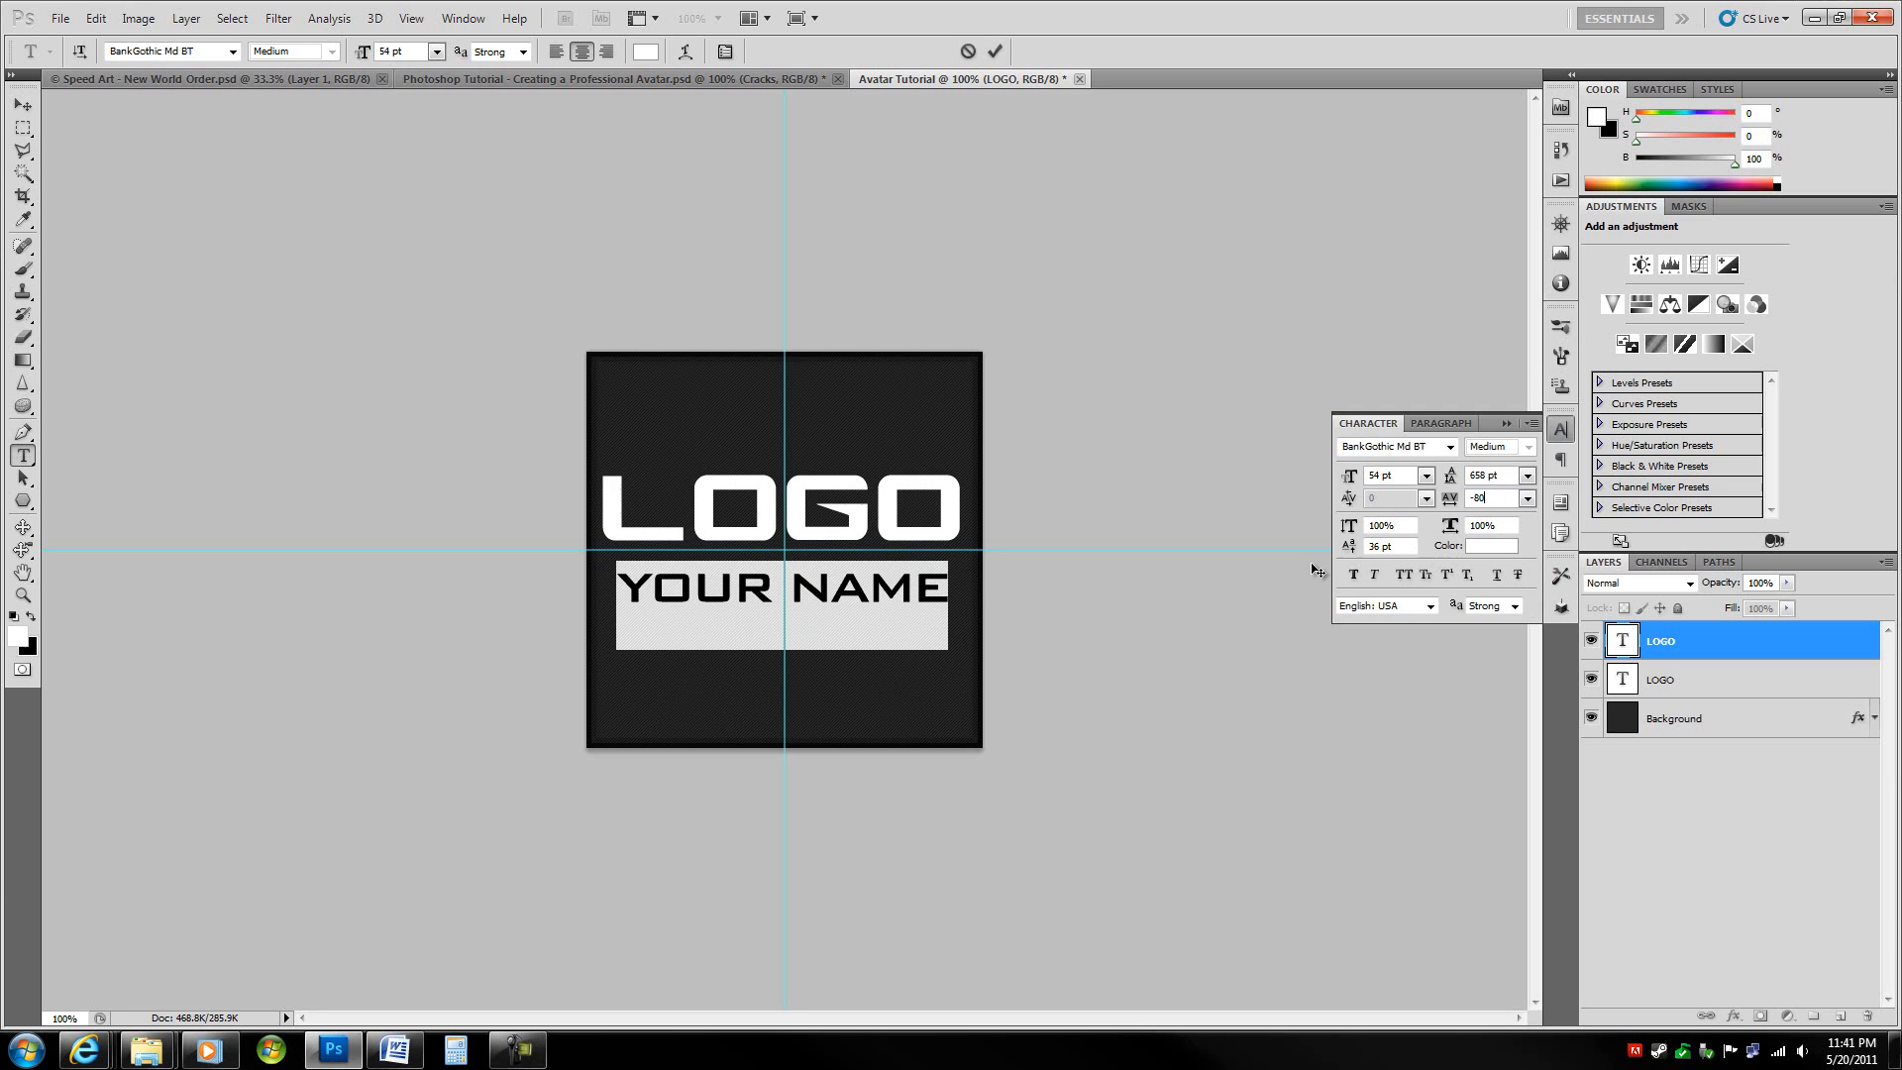
pyautogui.click(1506, 423)
pyautogui.click(948, 594)
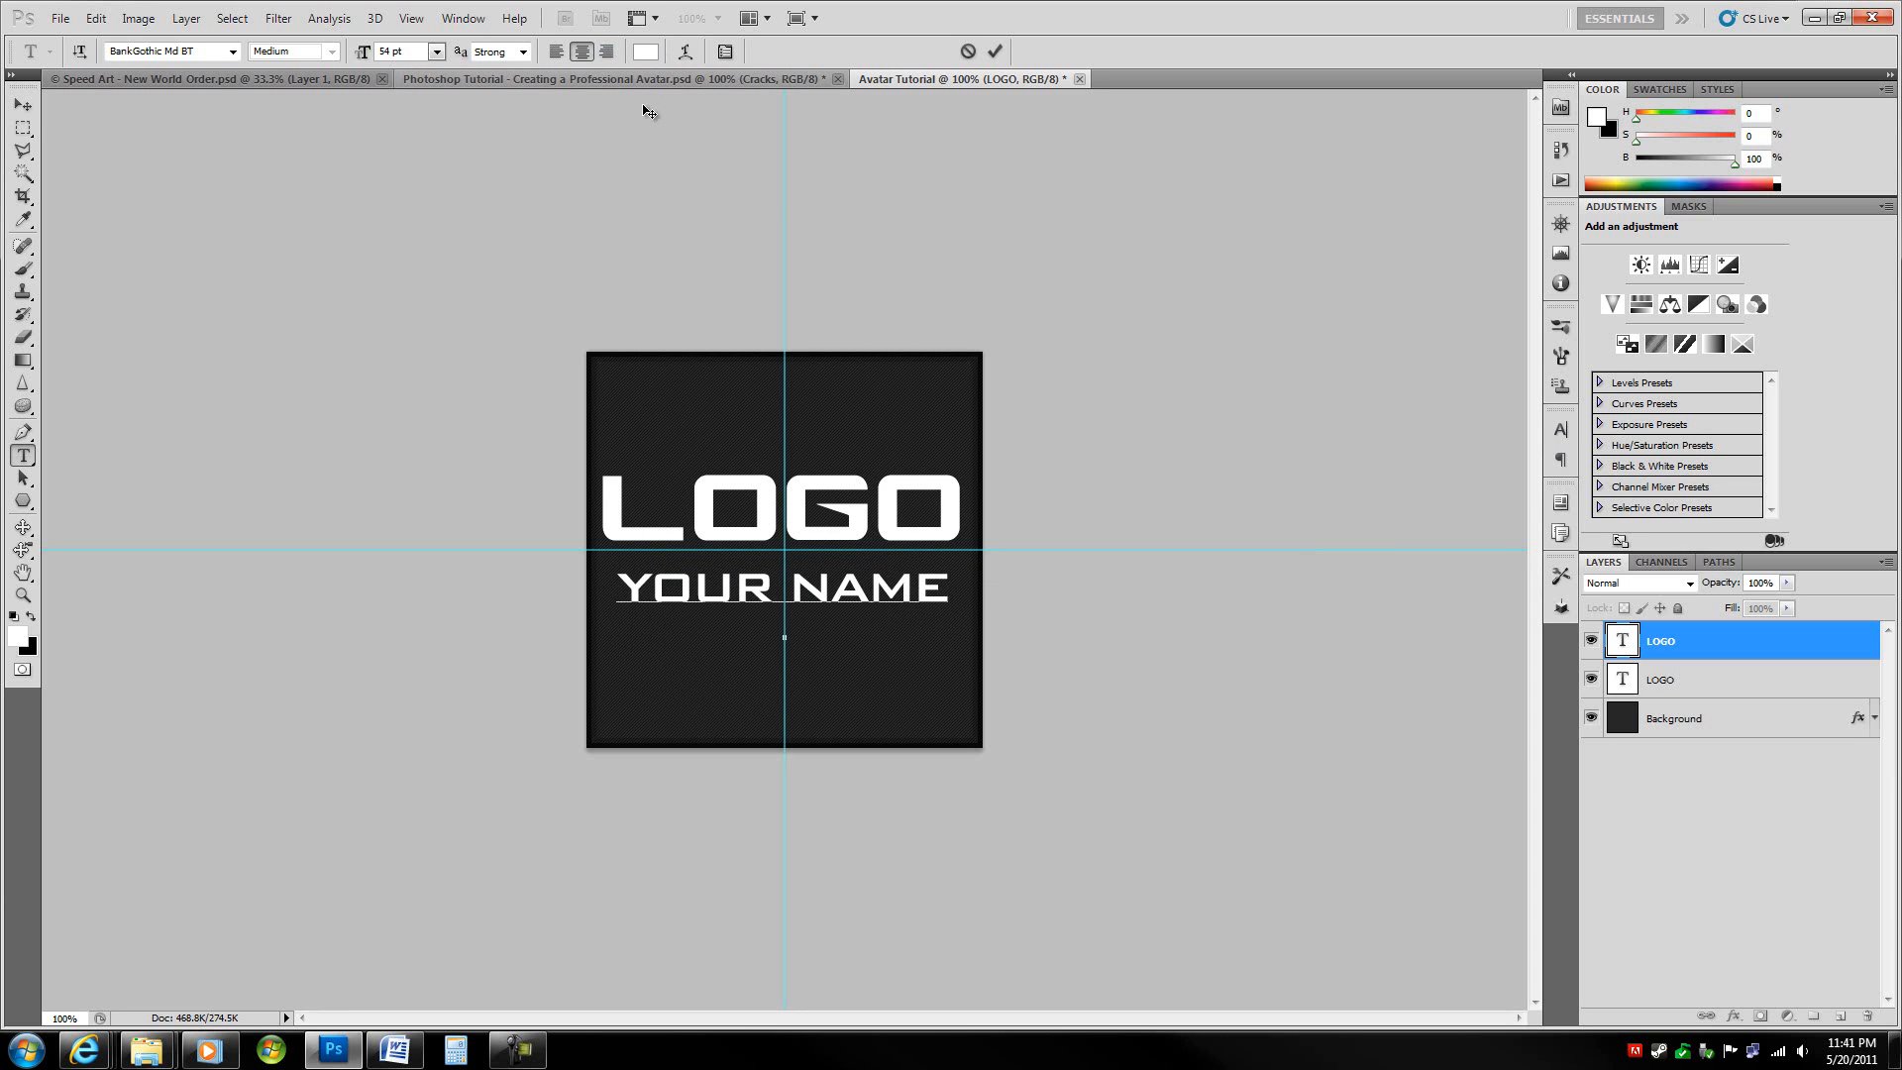
pyautogui.click(1736, 642)
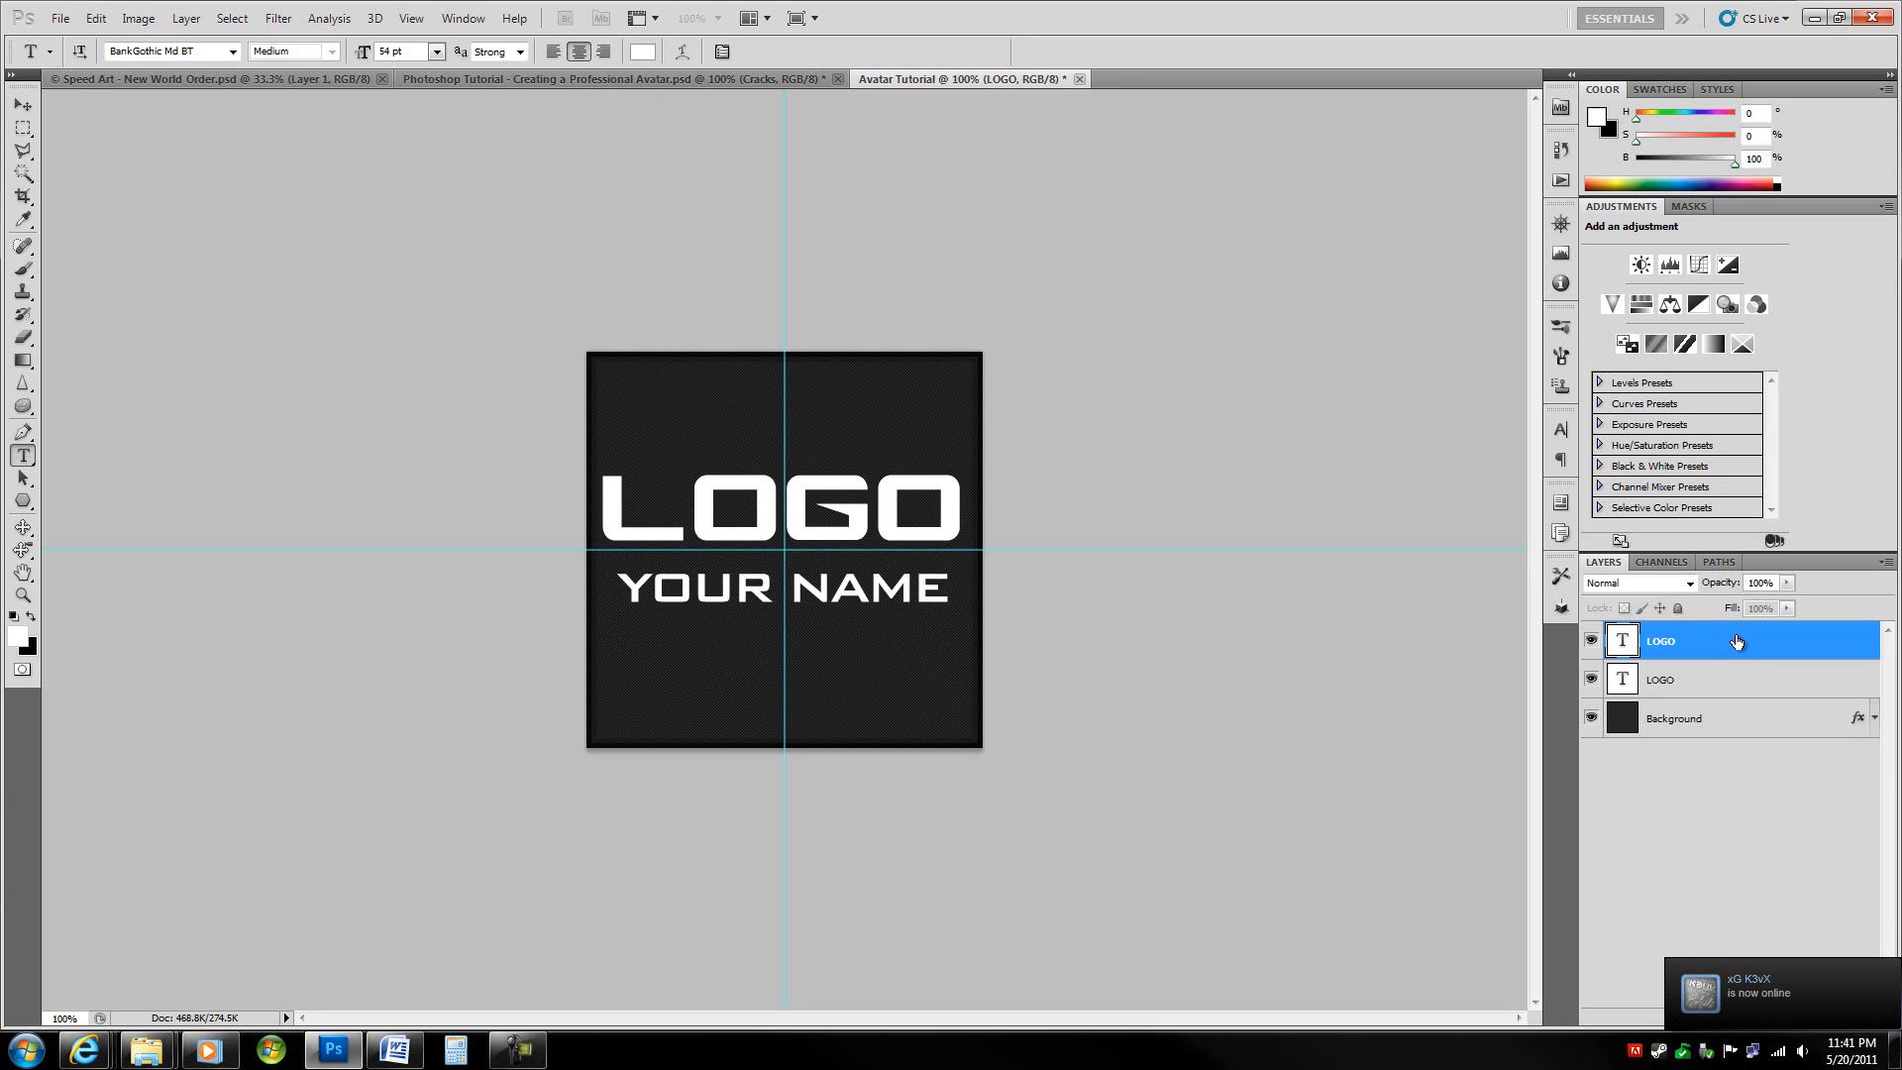
# - Move the YOUR NAME text up with Free Transform so it sits directly under the horizontal guide, centred at X 200 px
pyautogui.hotkey('ctrl', 't')
pyautogui.moveTo(902, 603); pyautogui.dragTo(903, 592)
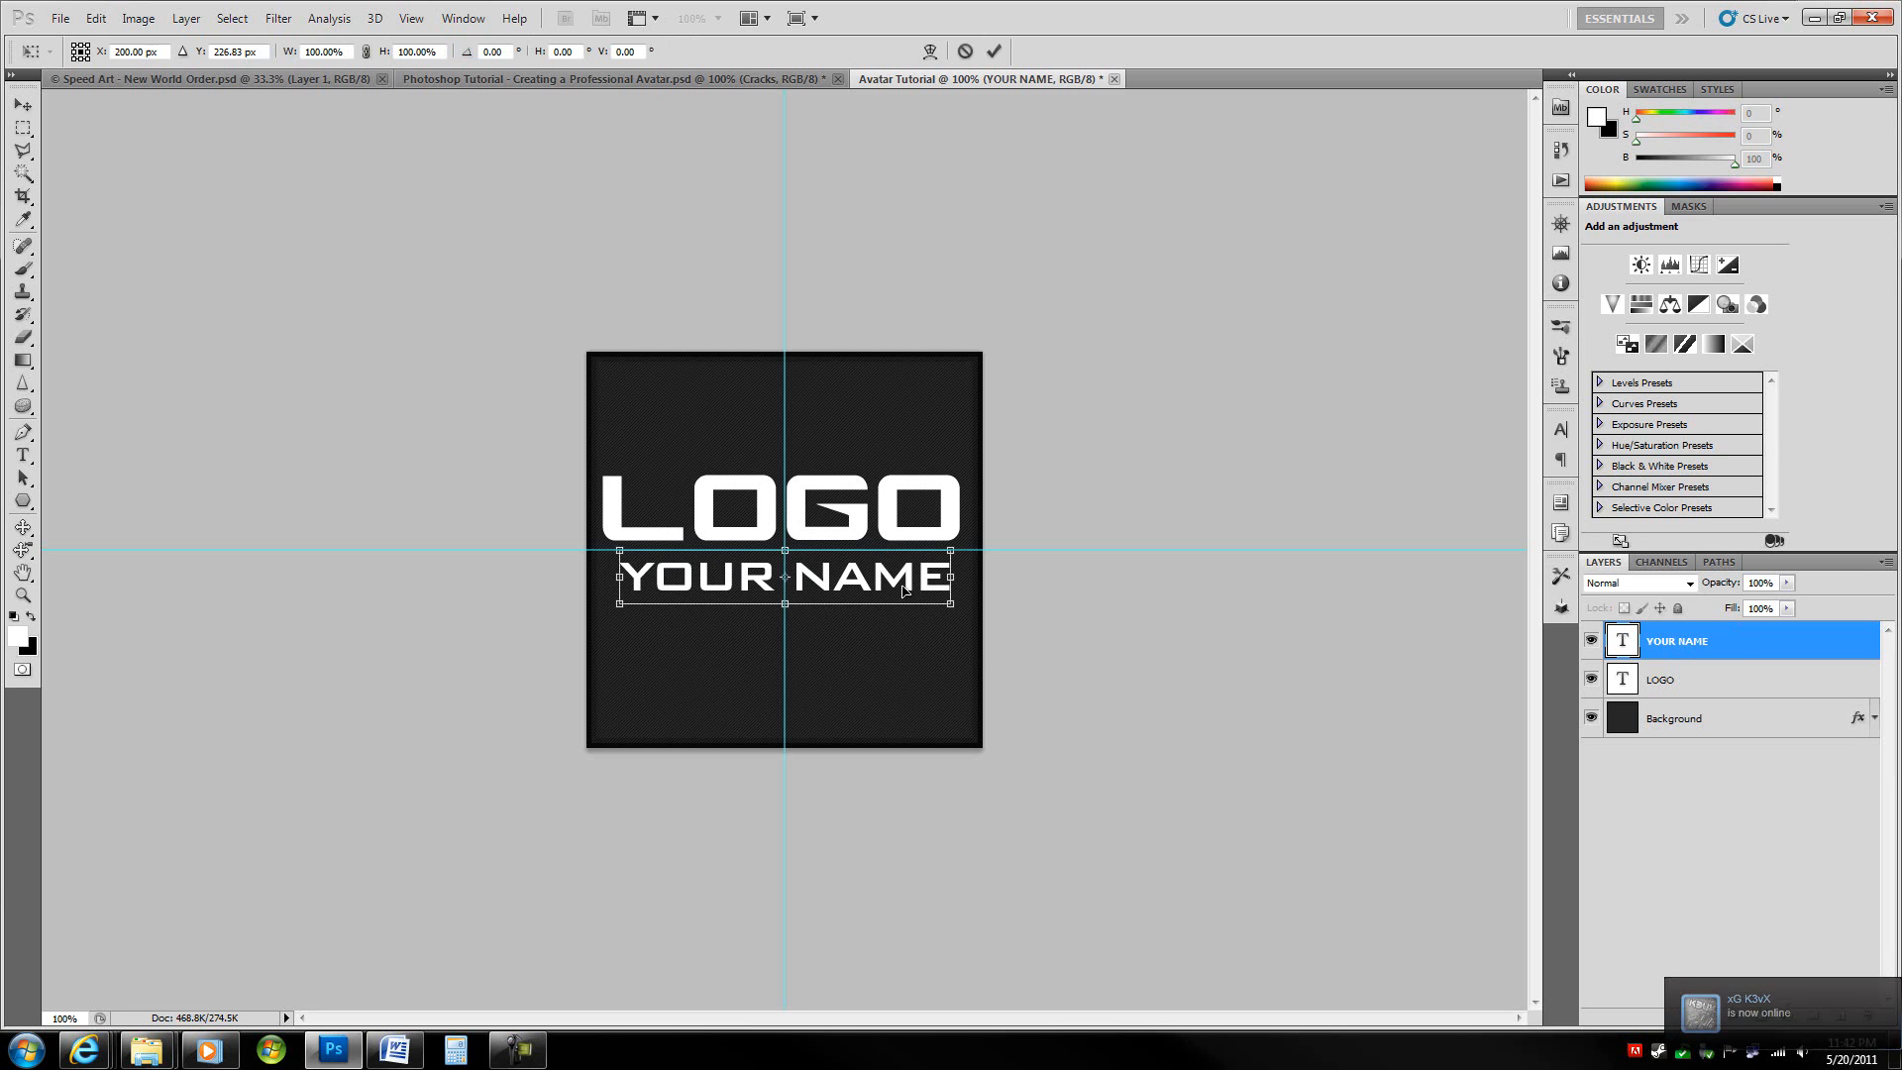
pyautogui.press('Return')
# - Tighten the kerning between the L and the first O of the LOGO text, commit it and hide the guides
pyautogui.press('t')
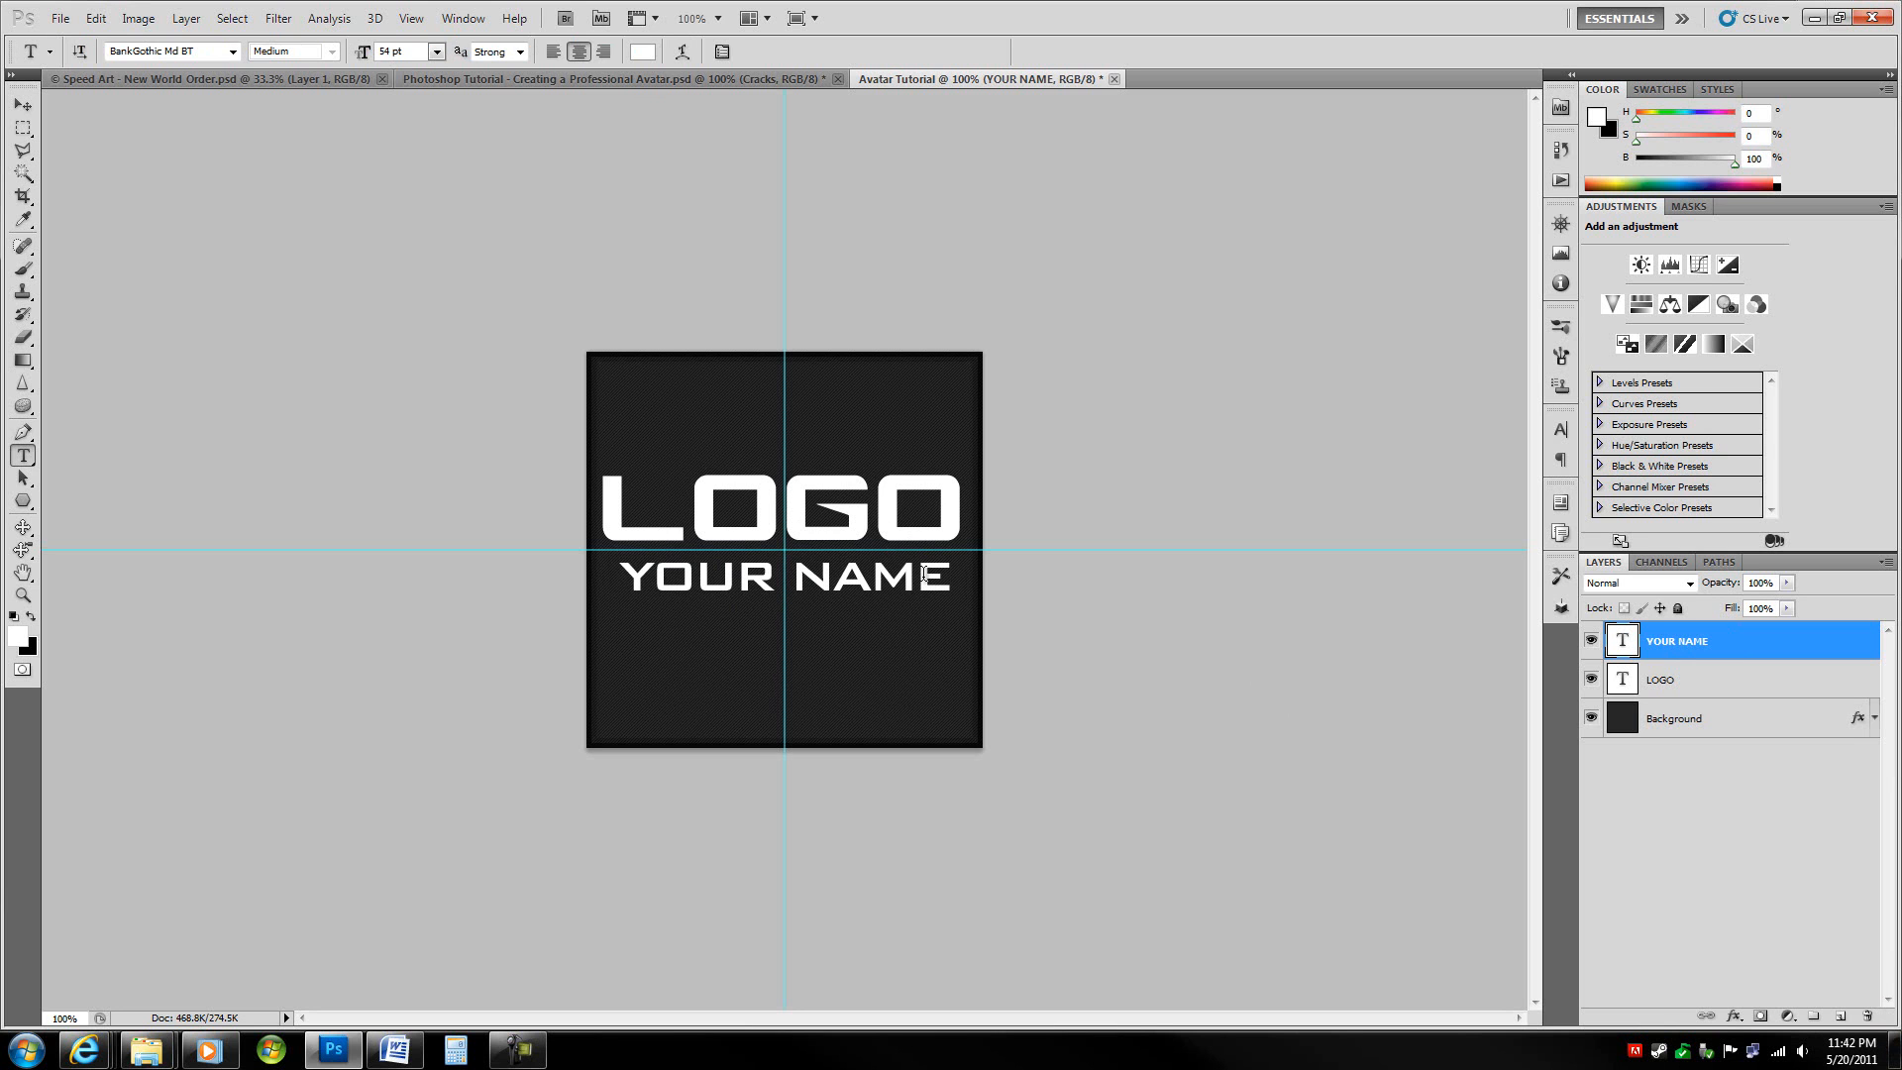
pyautogui.doubleClick(1626, 691)
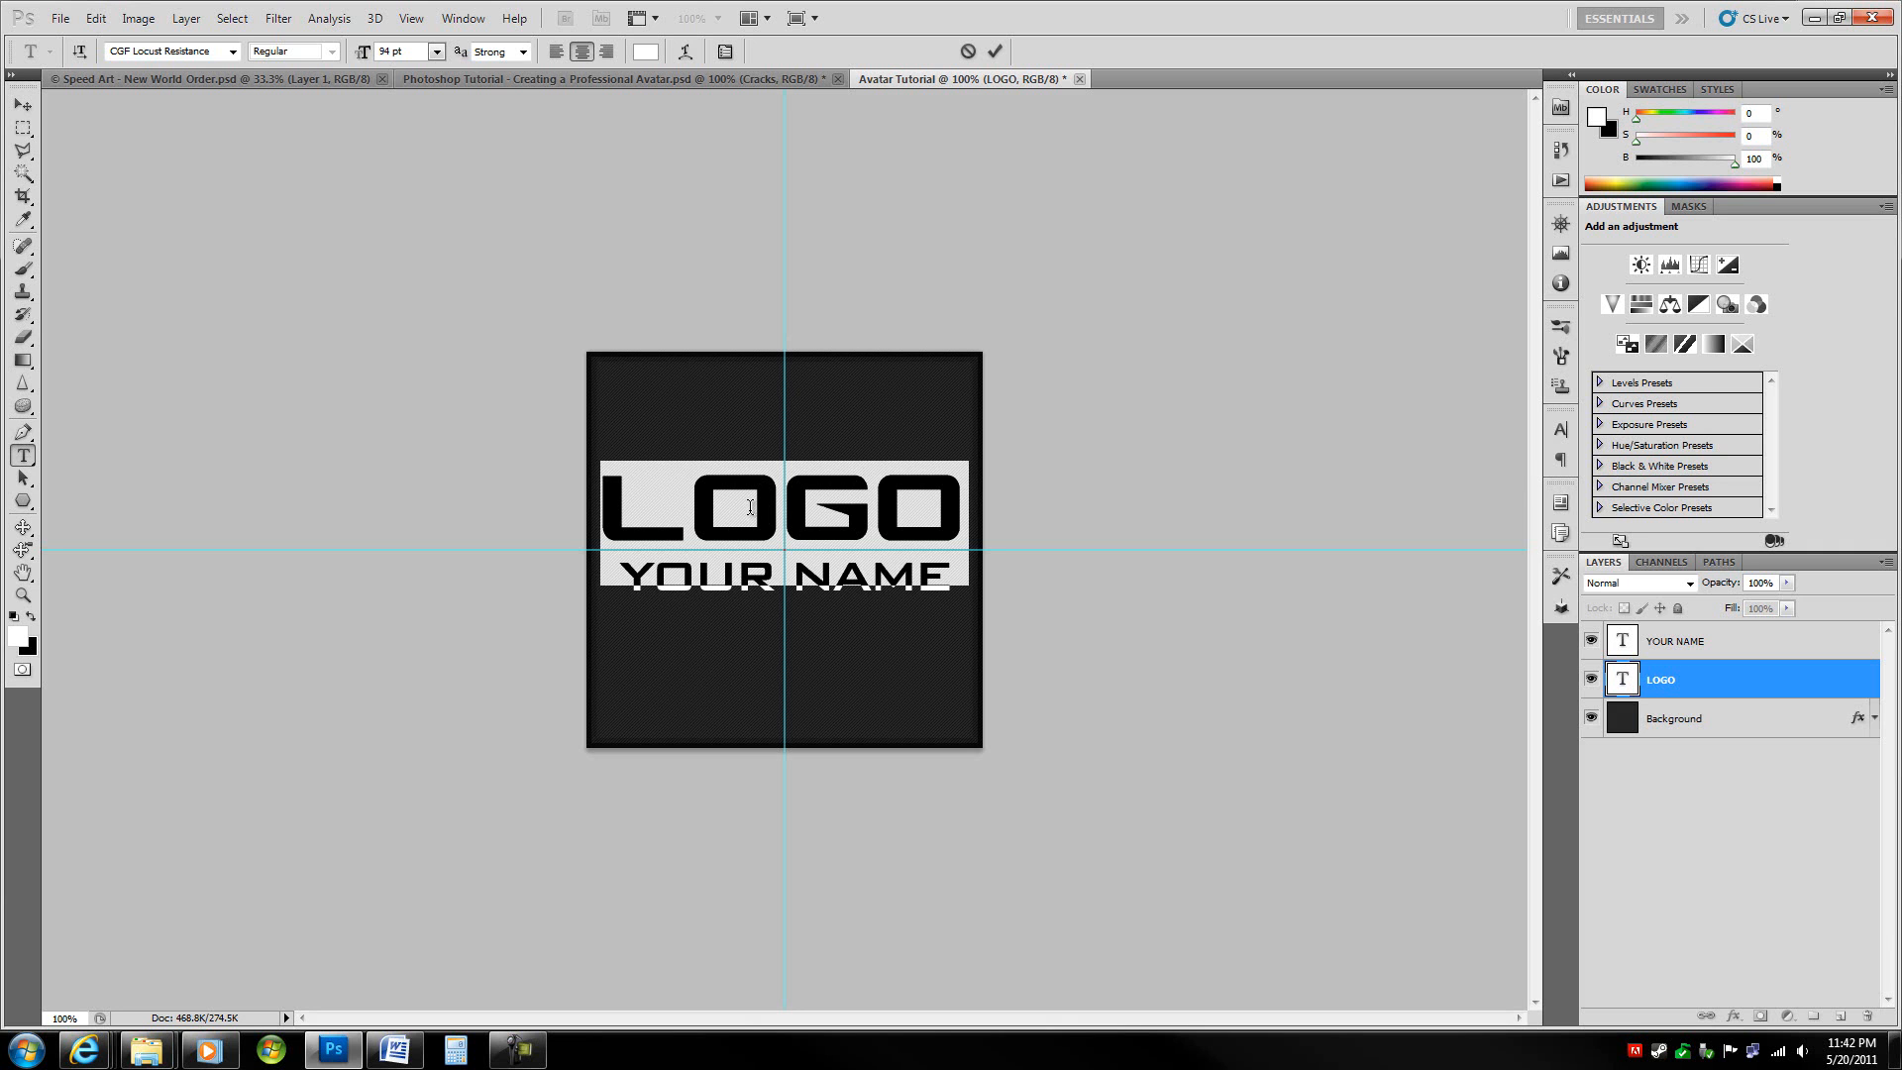
pyautogui.click(695, 510)
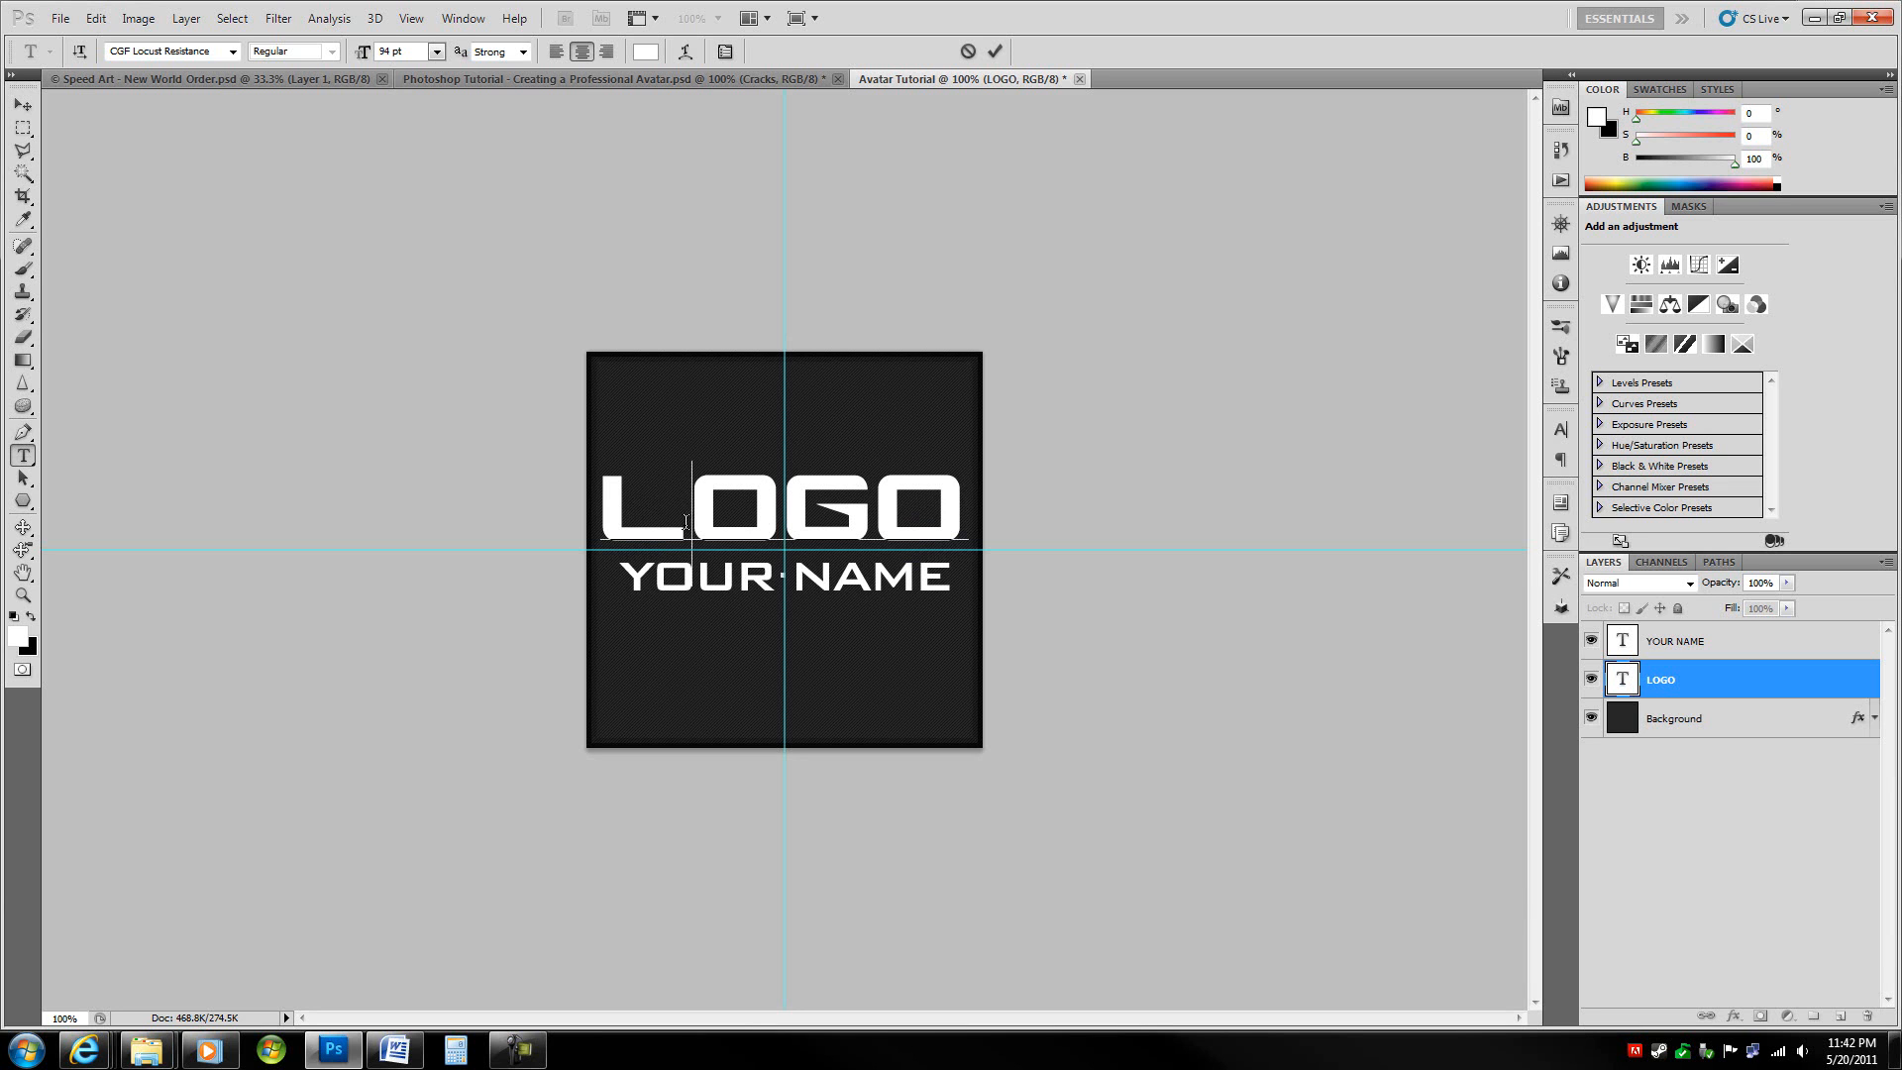
pyautogui.hotkey('alt', 'Left')
pyautogui.hotkey('alt', 'Left')
pyautogui.hotkey('alt', 'Left')
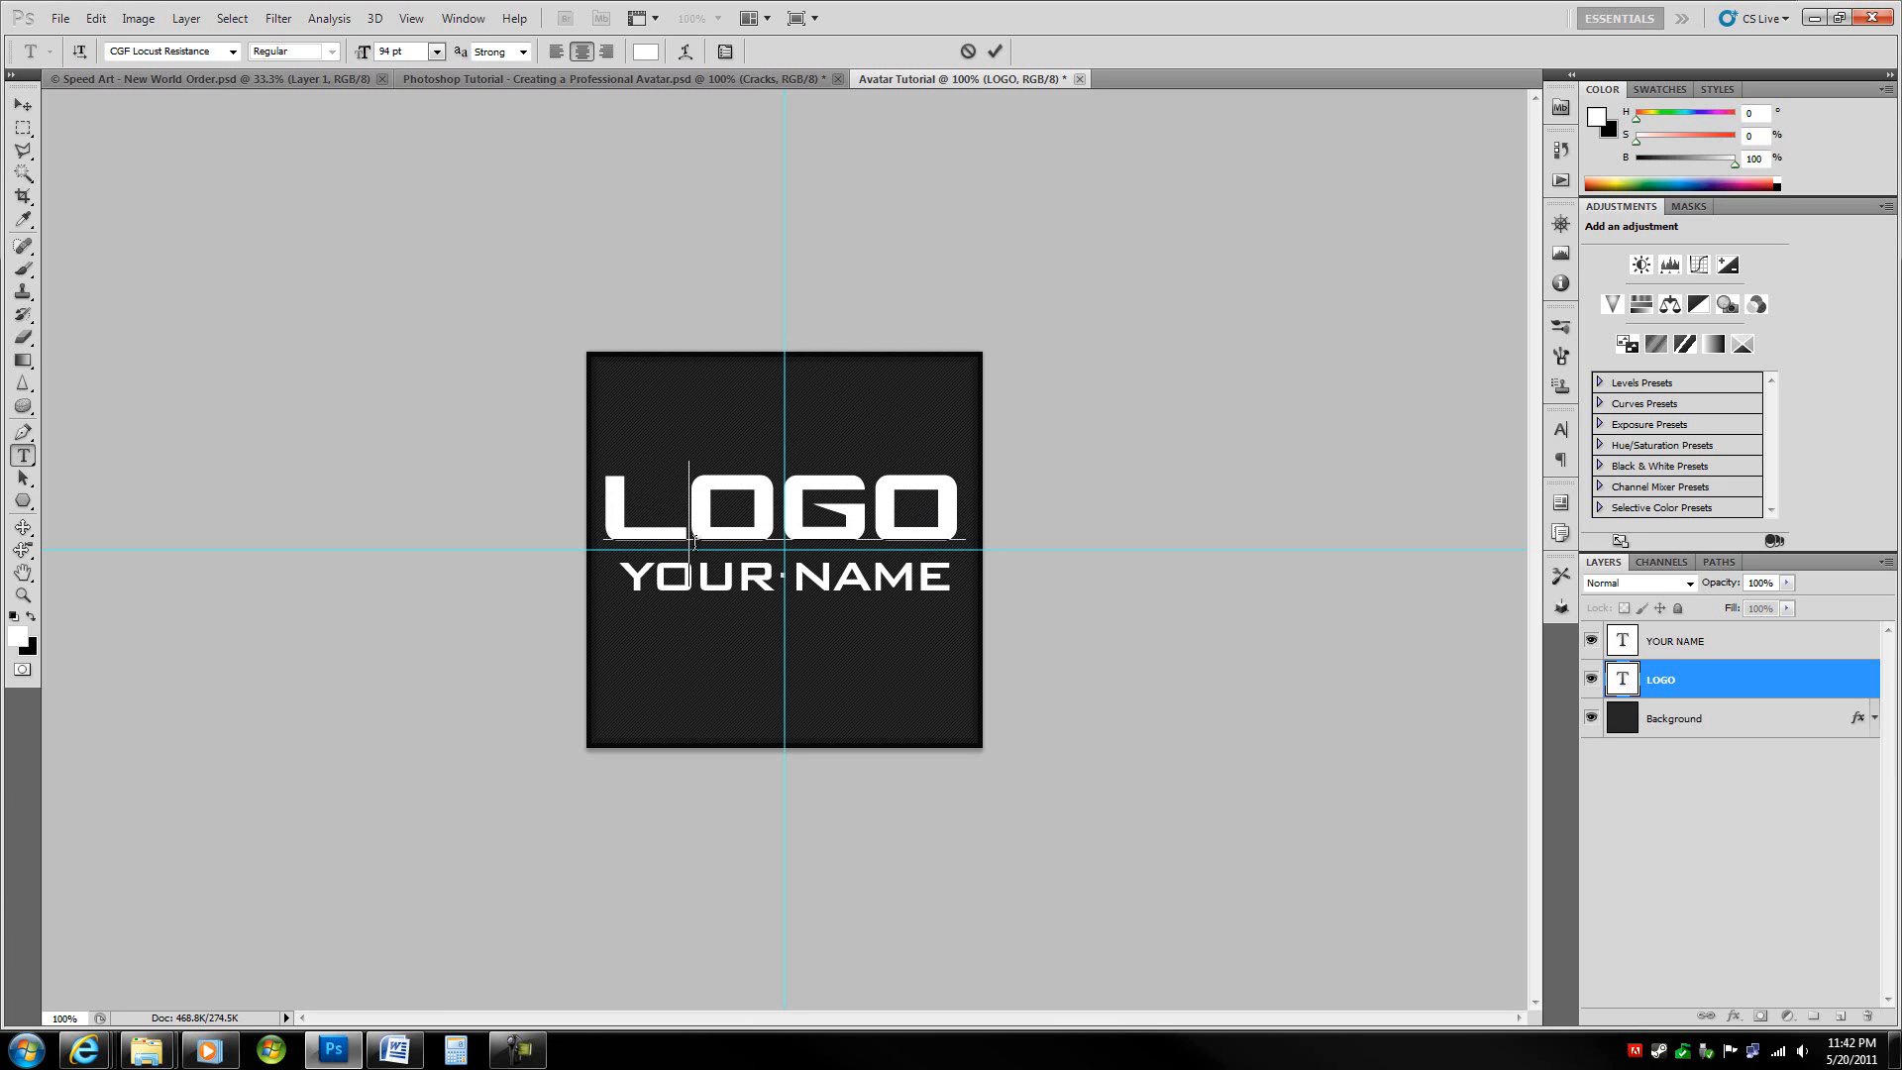
pyautogui.hotkey('alt', 'Right')
pyautogui.hotkey('alt', 'Left')
pyautogui.press('ctrl')
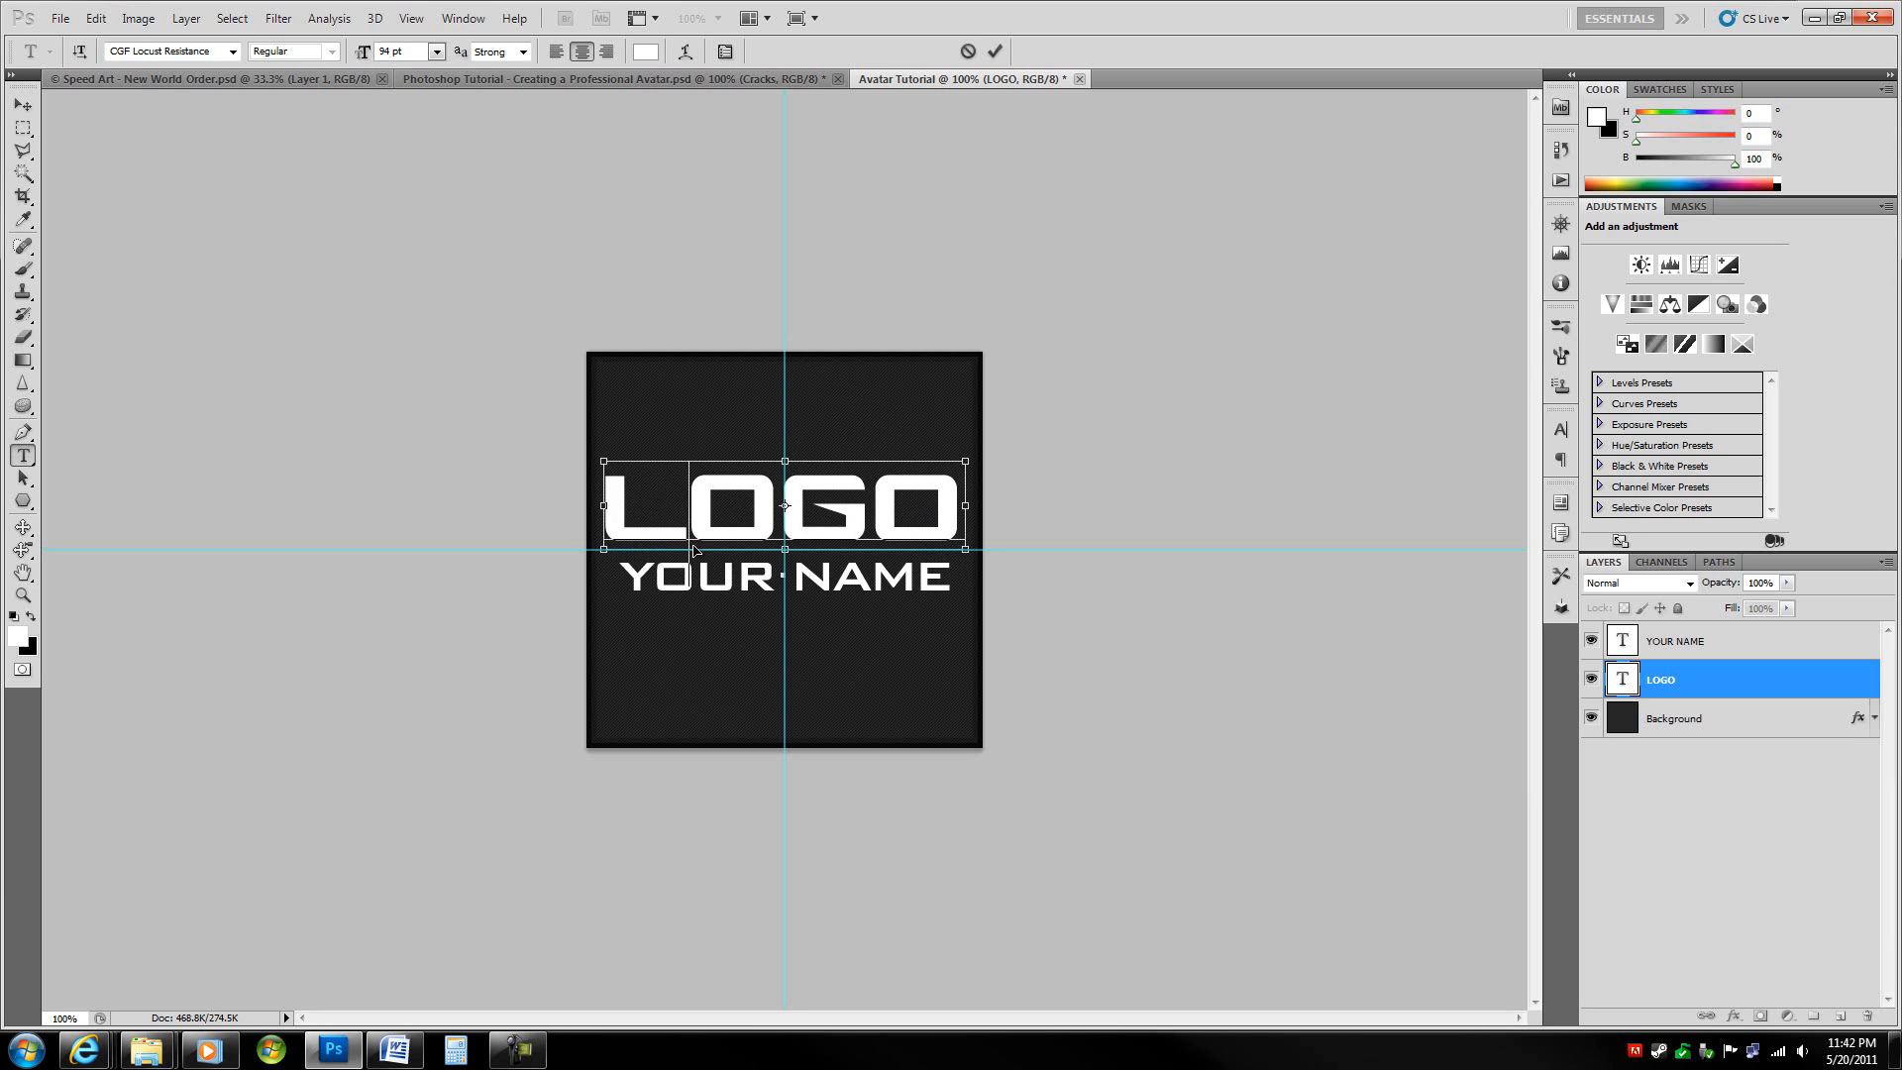
pyautogui.hotkey('ctrl', 'Return')
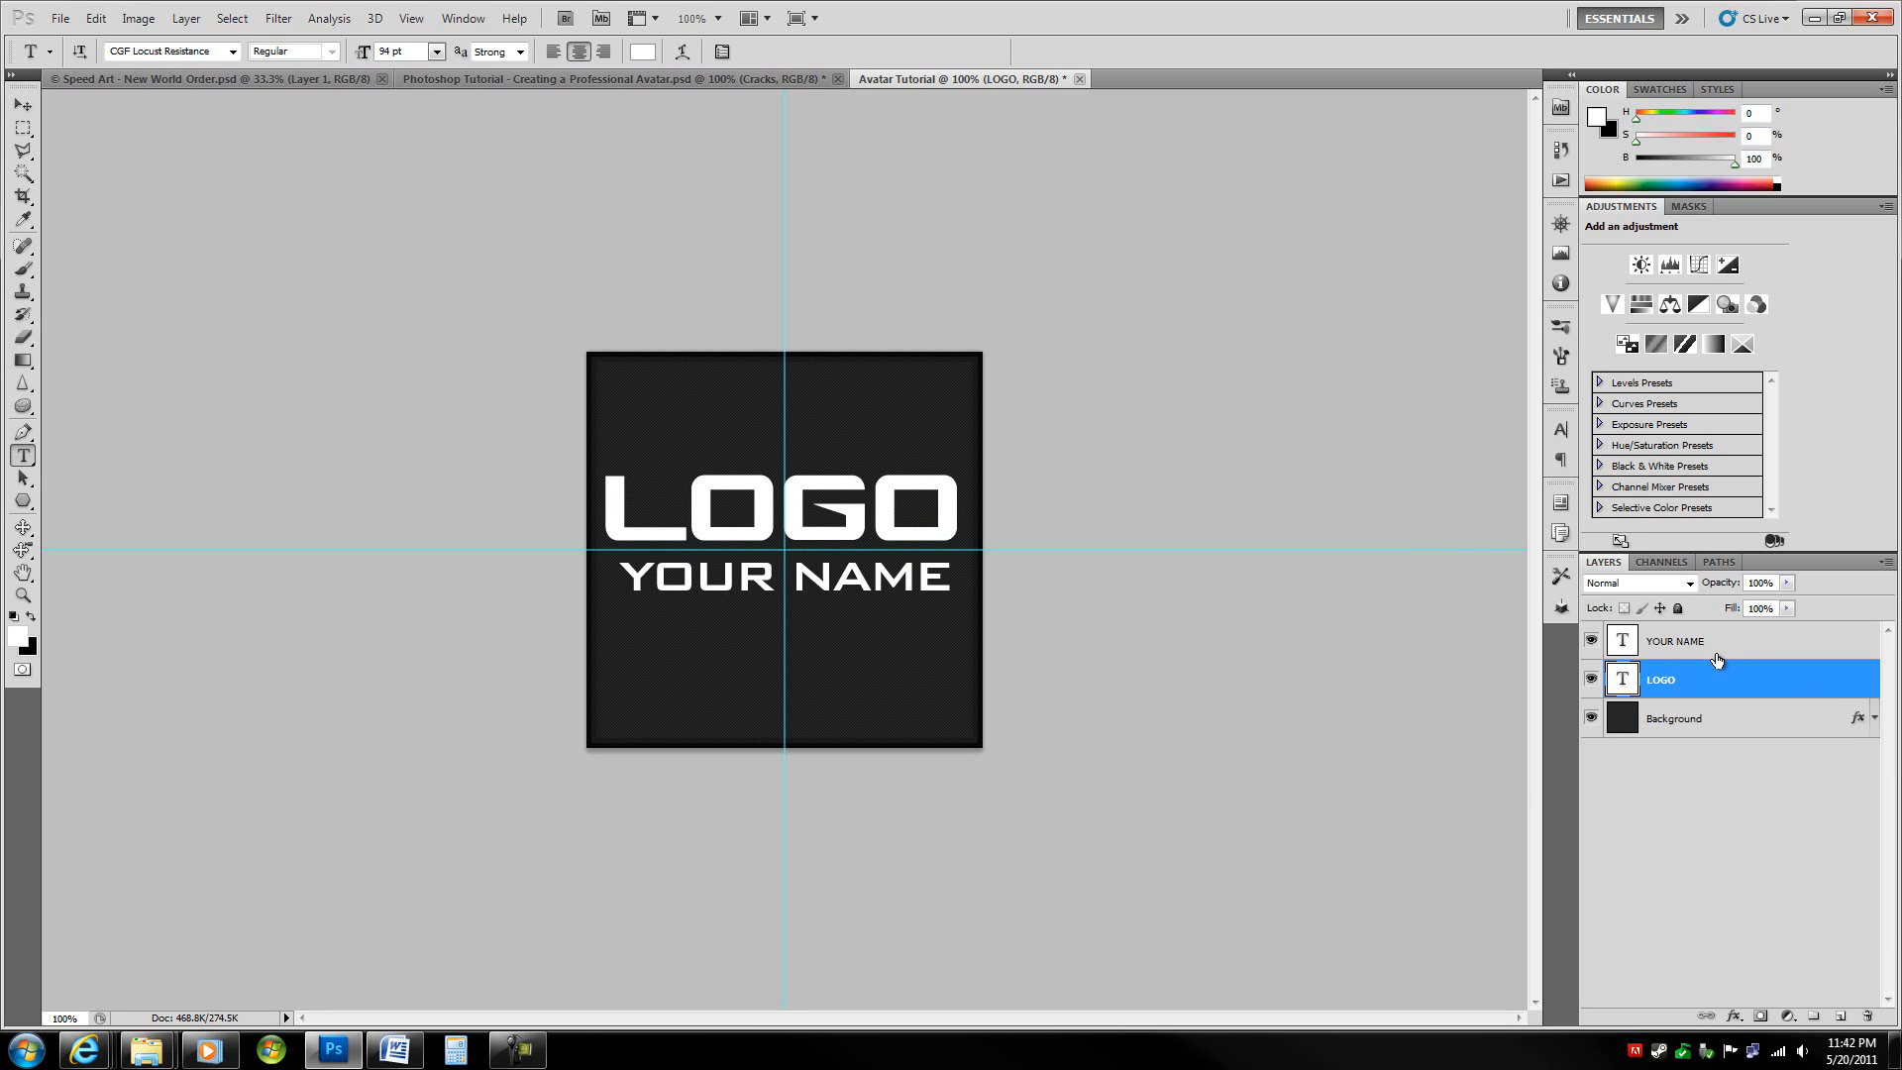
pyautogui.hotkey('ctrl', ';')
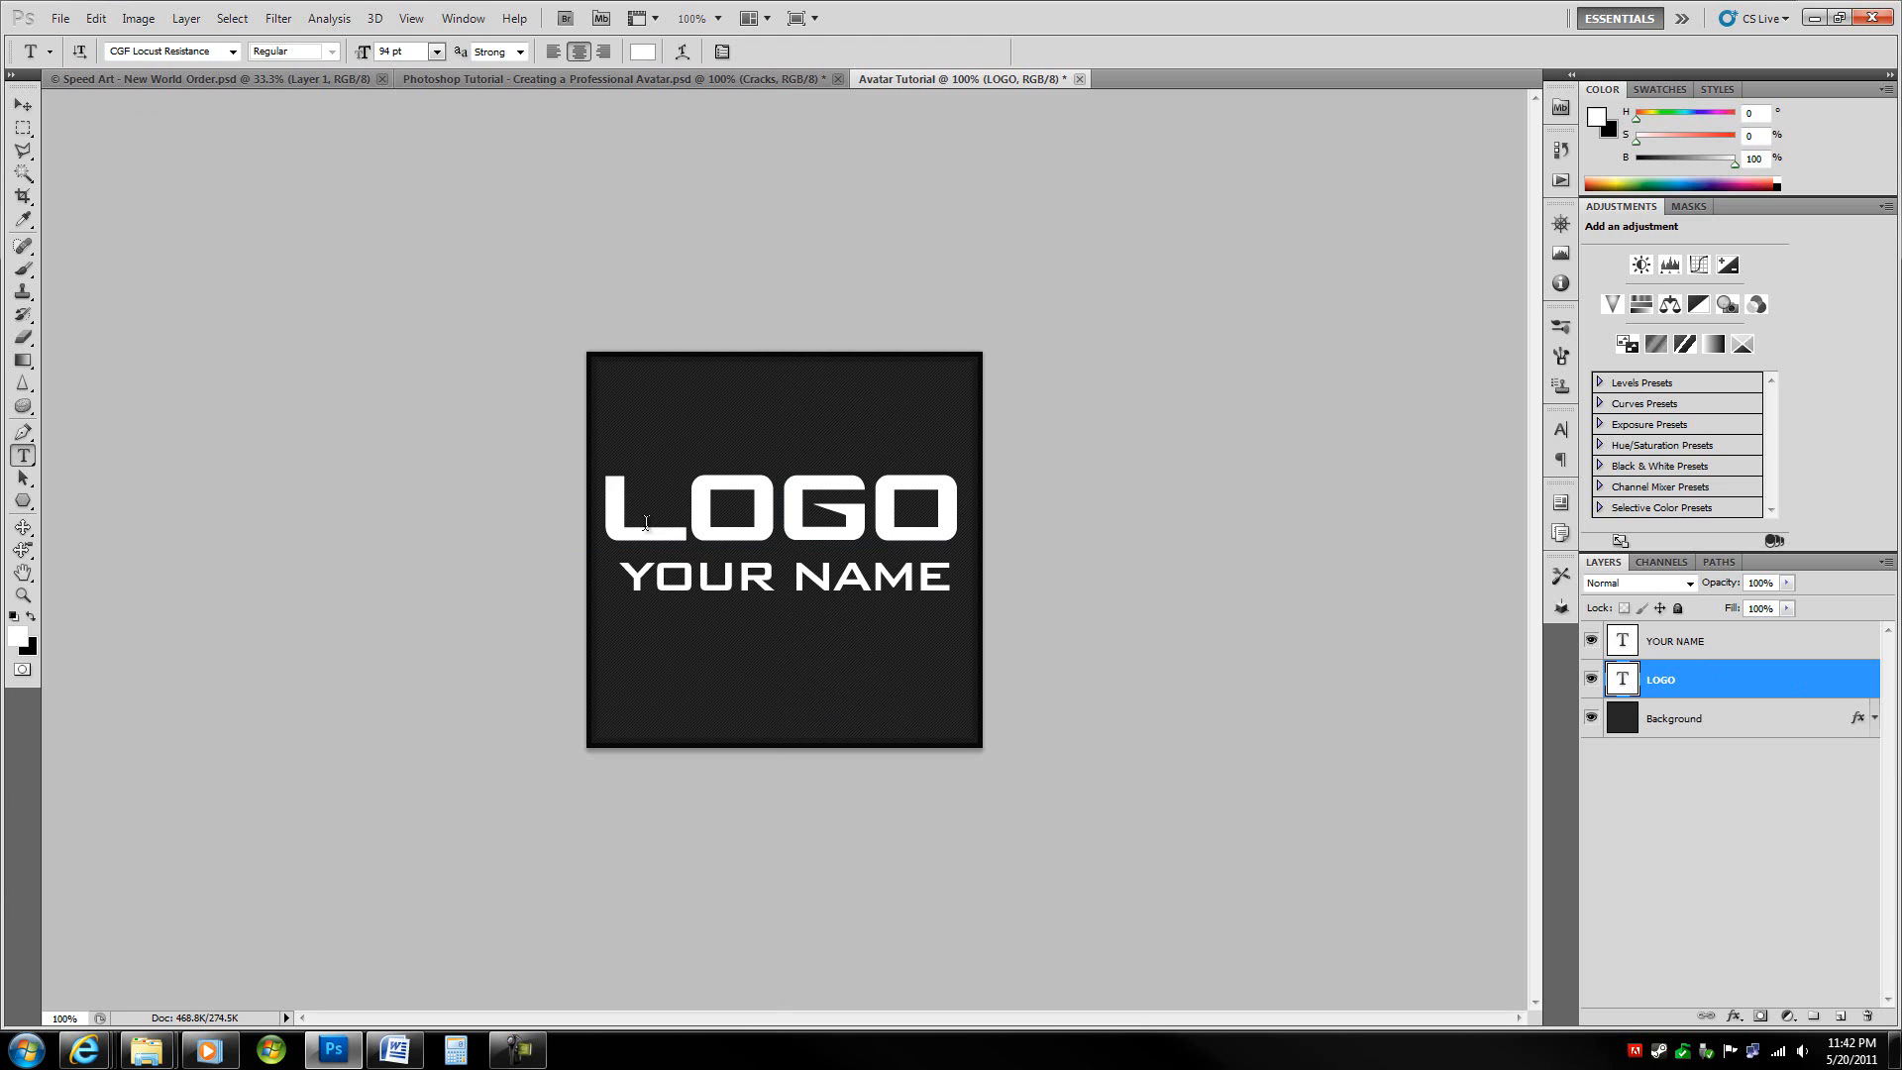
# - Add a Drop Shadow to the LOGO text layer with distance 0 px, spread 100% and a reduced size
pyautogui.press('m')
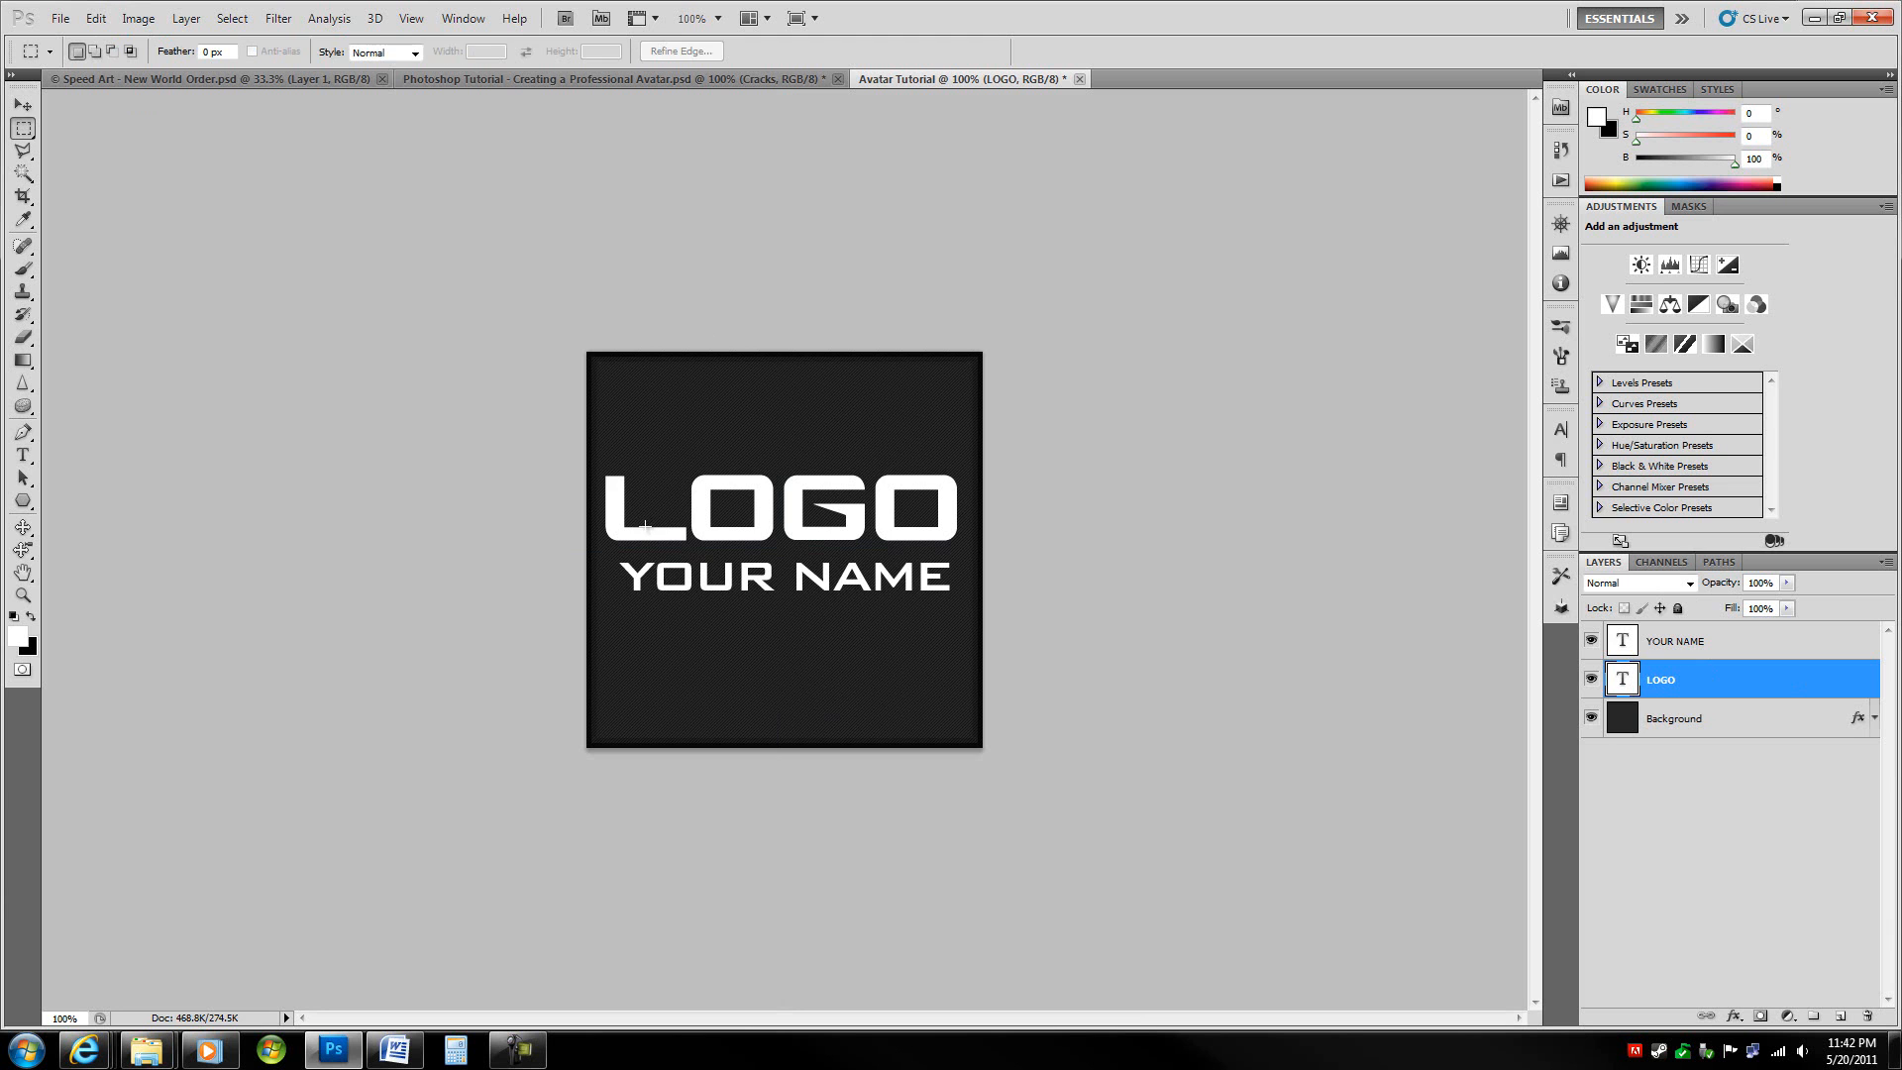
pyautogui.doubleClick(1740, 691)
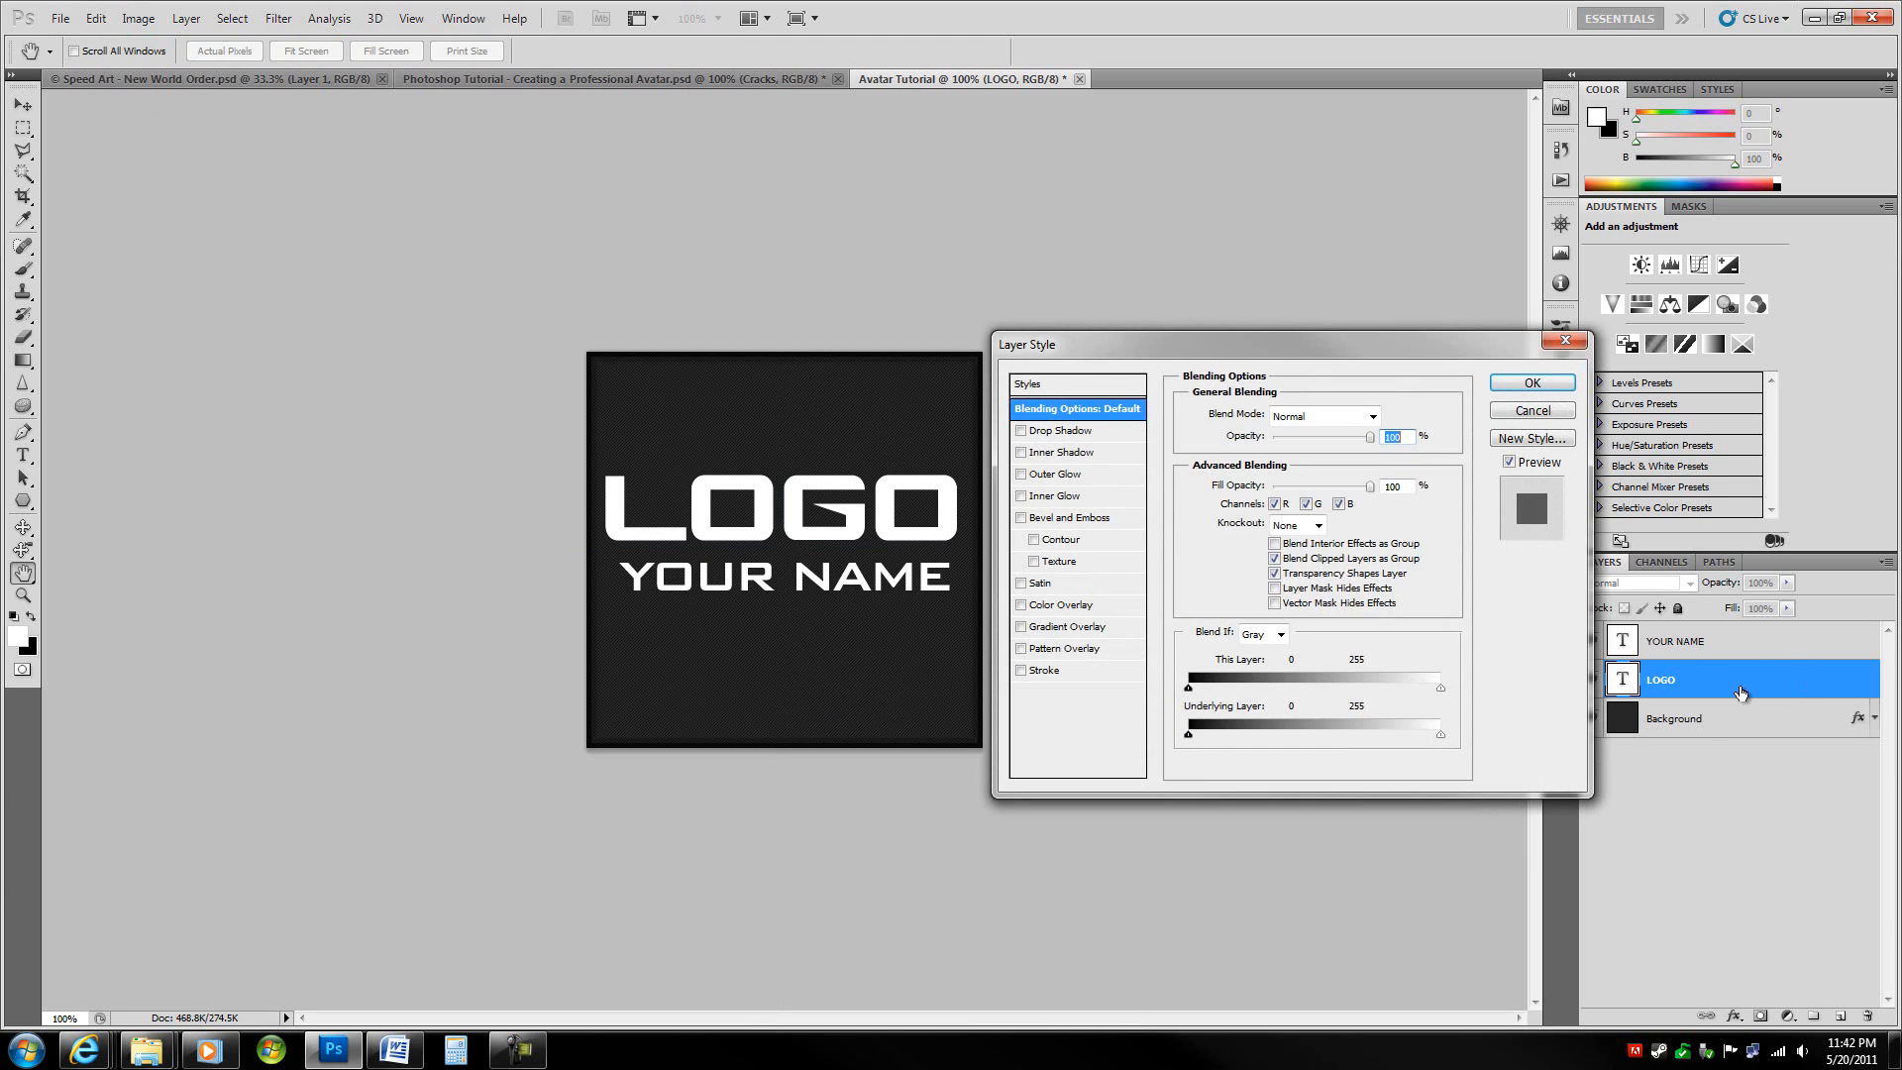
pyautogui.click(1078, 436)
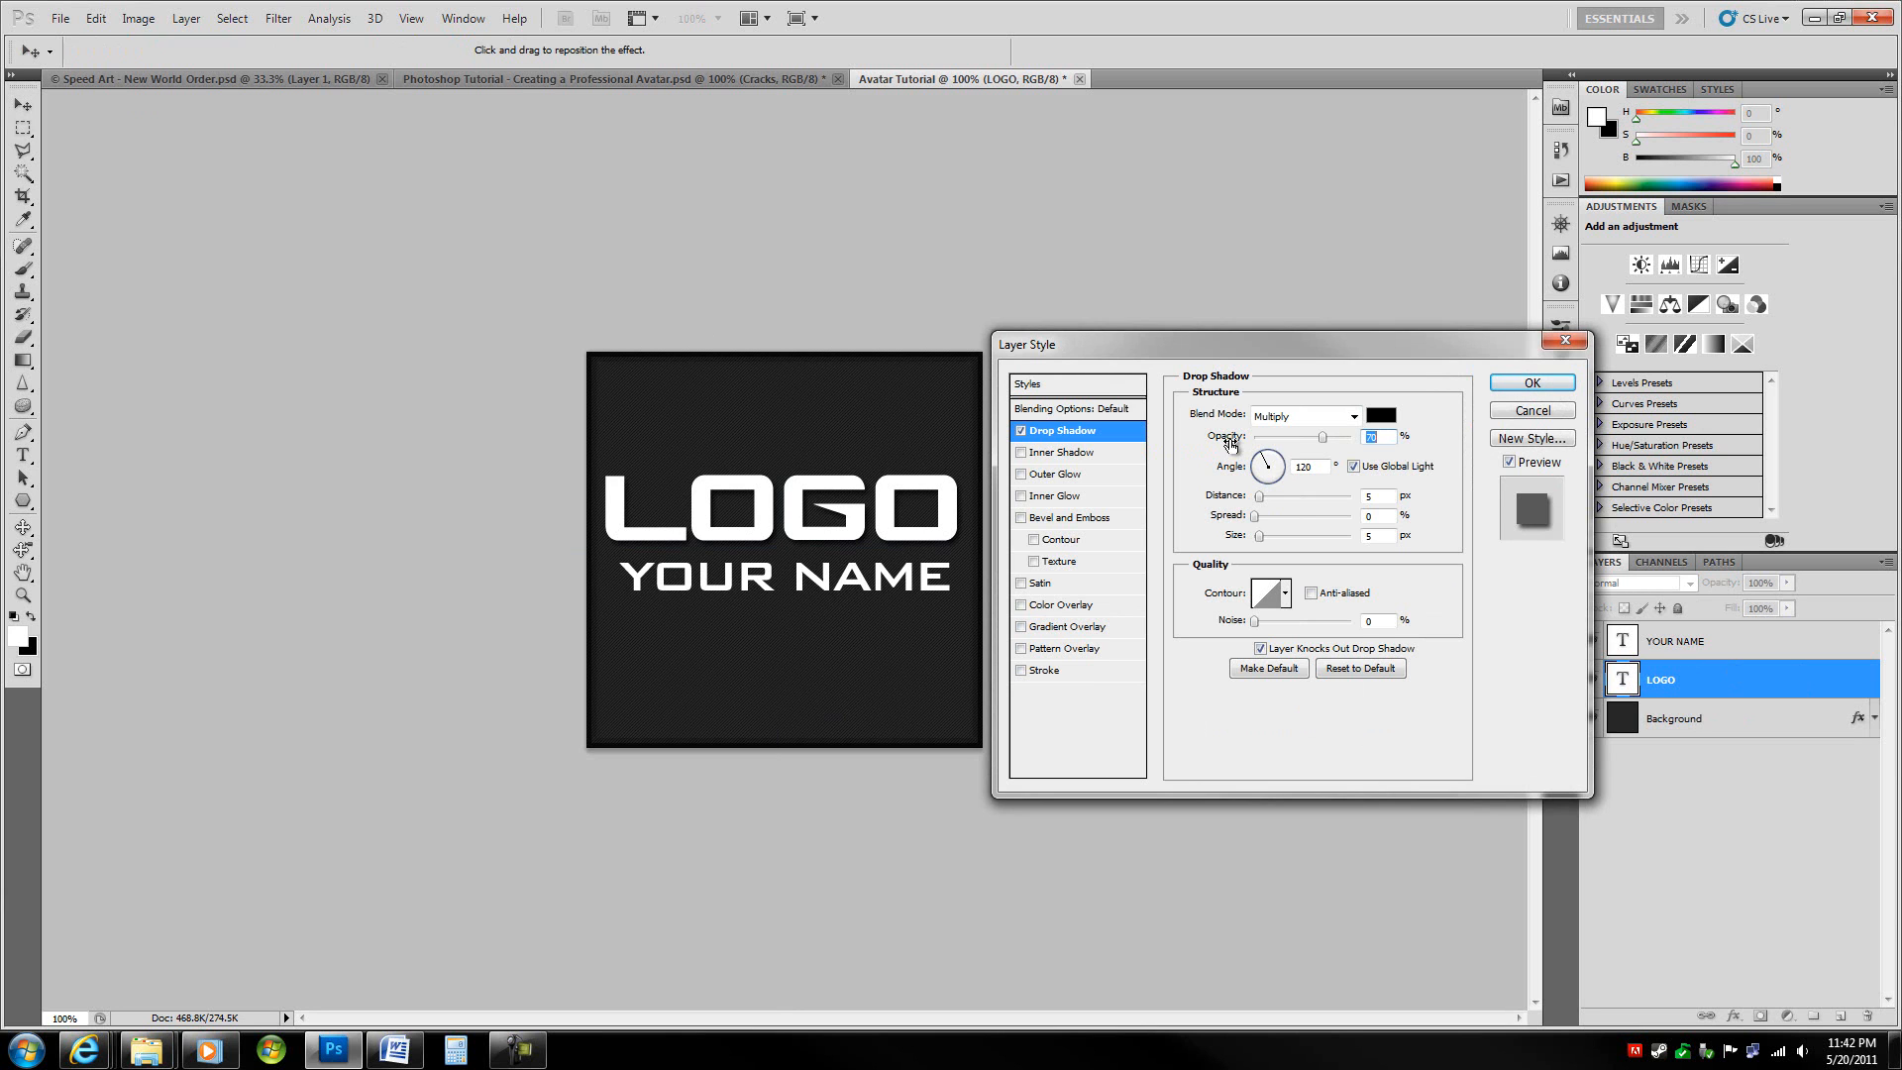
pyautogui.press('Tab')
pyautogui.press('Tab')
pyautogui.press('Tab')
pyautogui.press('Down')
pyautogui.press('Down')
pyautogui.press('Down')
pyautogui.press('Down')
pyautogui.press('Down')
pyautogui.press('Tab')
pyautogui.hotkey('shift', 'Up')
pyautogui.hotkey('shift', 'Up')
pyautogui.hotkey('shift', 'Up')
pyautogui.hotkey('shift', 'Up')
pyautogui.hotkey('shift', 'Up')
pyautogui.hotkey('shift', 'Up')
pyautogui.hotkey('shift', 'Up')
pyautogui.hotkey('shift', 'Up')
pyautogui.hotkey('shift', 'Up')
pyautogui.hotkey('shift', 'Up')
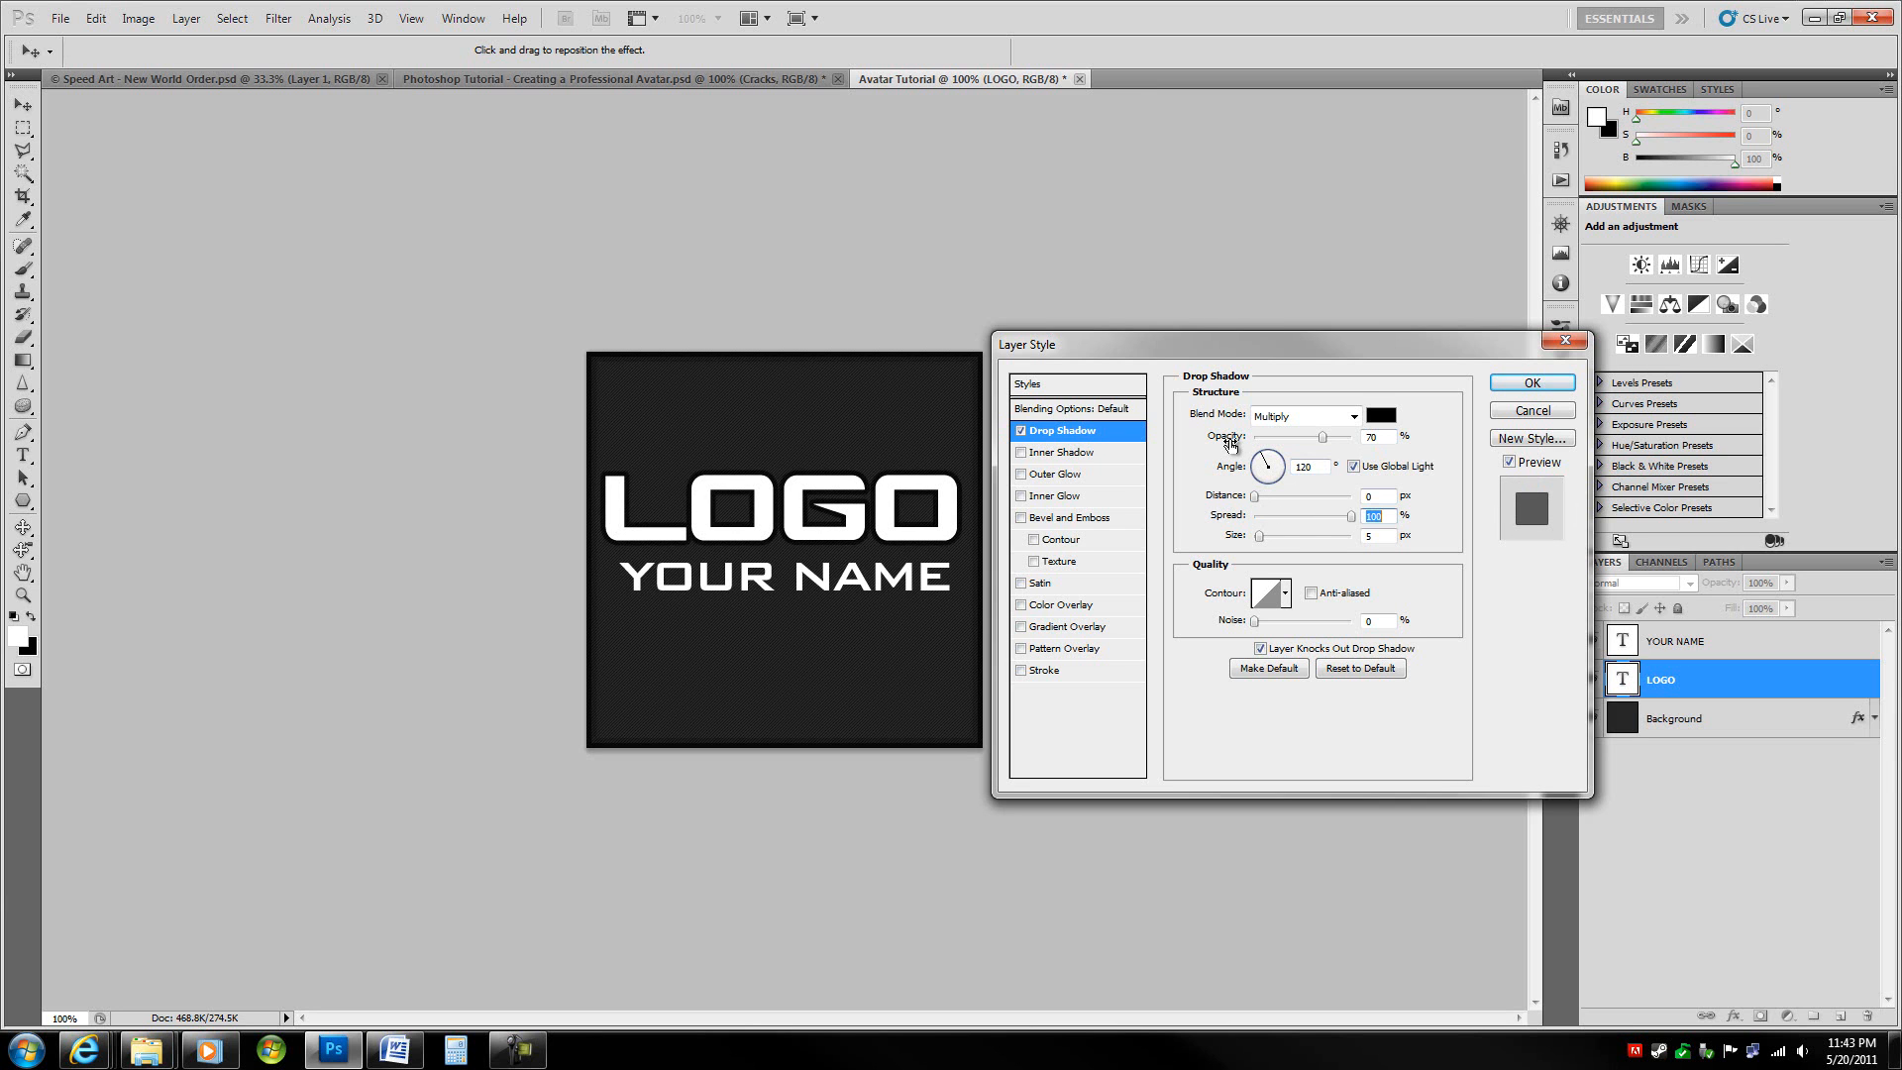
pyautogui.press('Tab')
pyautogui.press('Down')
# - Add an Inner Shadow to the LOGO text layer with opacity 60%, choke 90% and size 2 px
pyautogui.click(1051, 453)
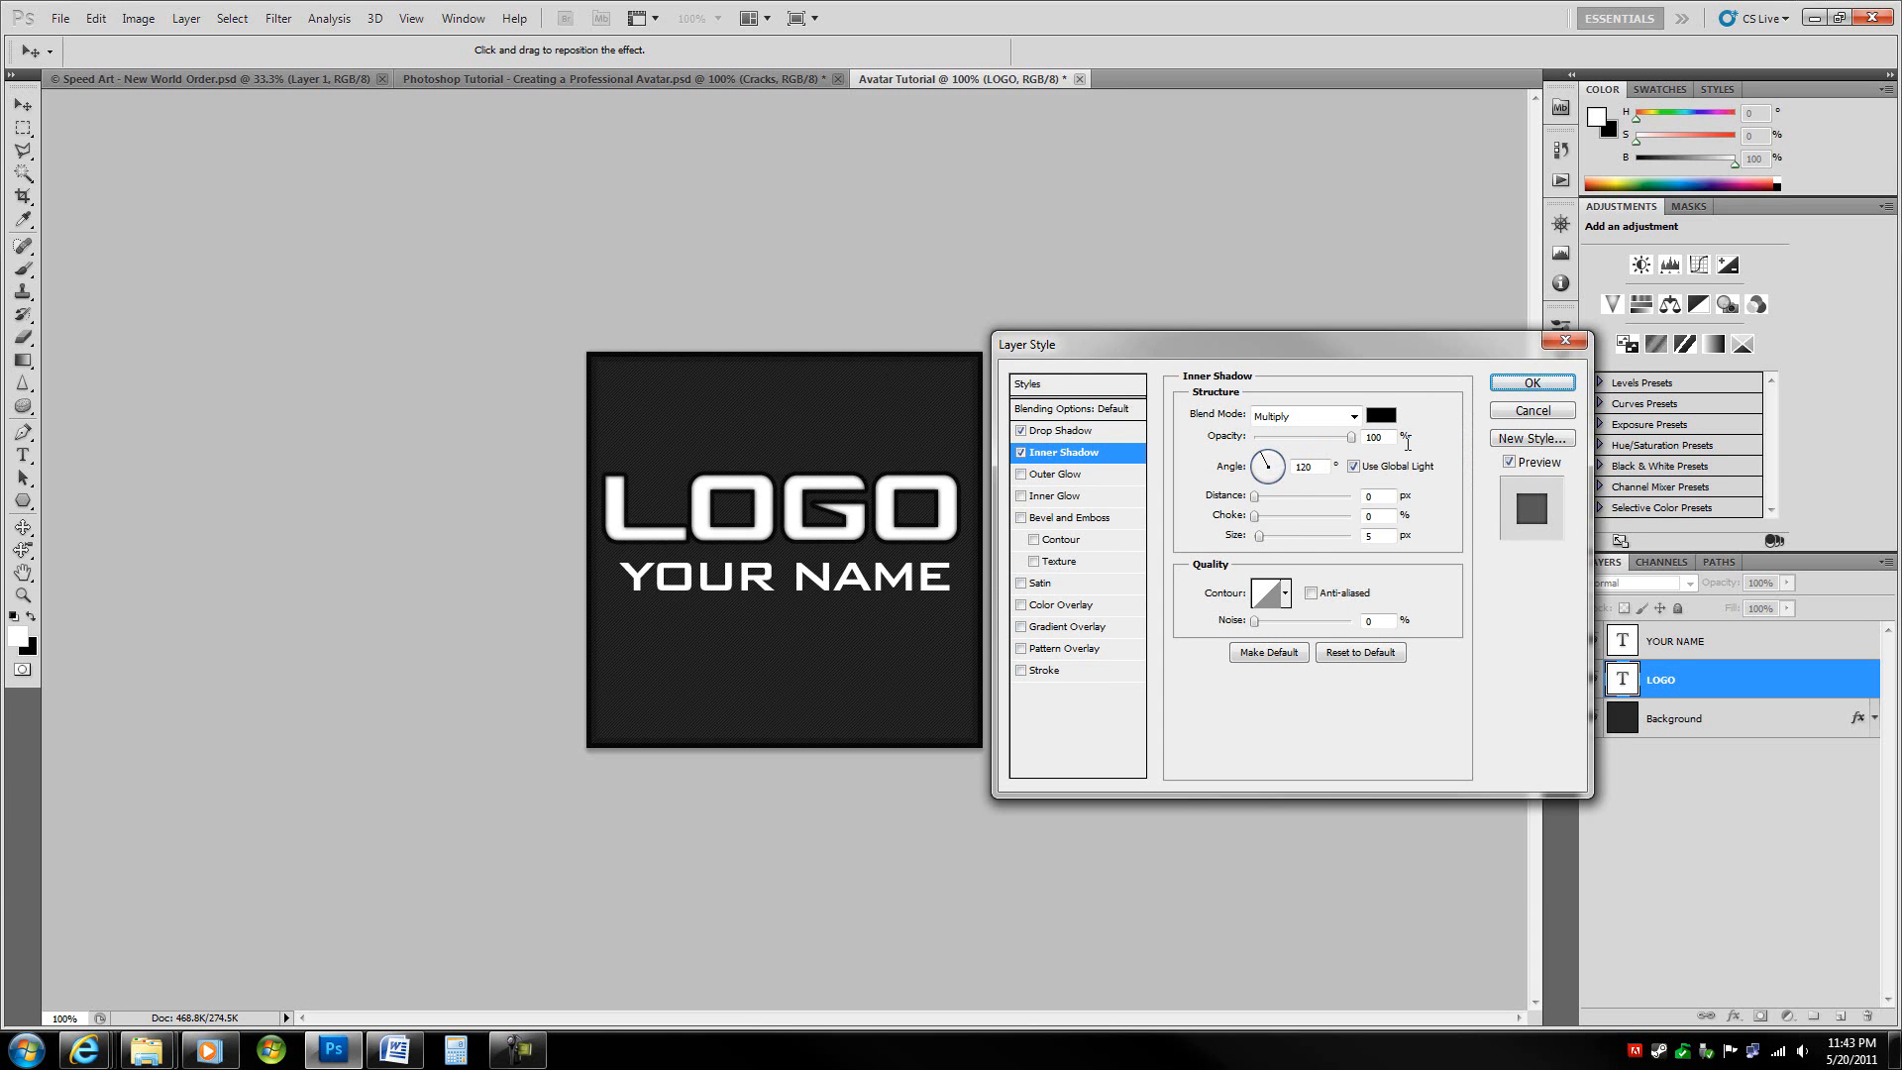
pyautogui.moveTo(1384, 438); pyautogui.dragTo(1227, 449)
pyautogui.hotkey('shift', 'Down')
pyautogui.hotkey('shift', 'Down')
pyautogui.hotkey('shift', 'Down')
pyautogui.hotkey('shift', 'Down')
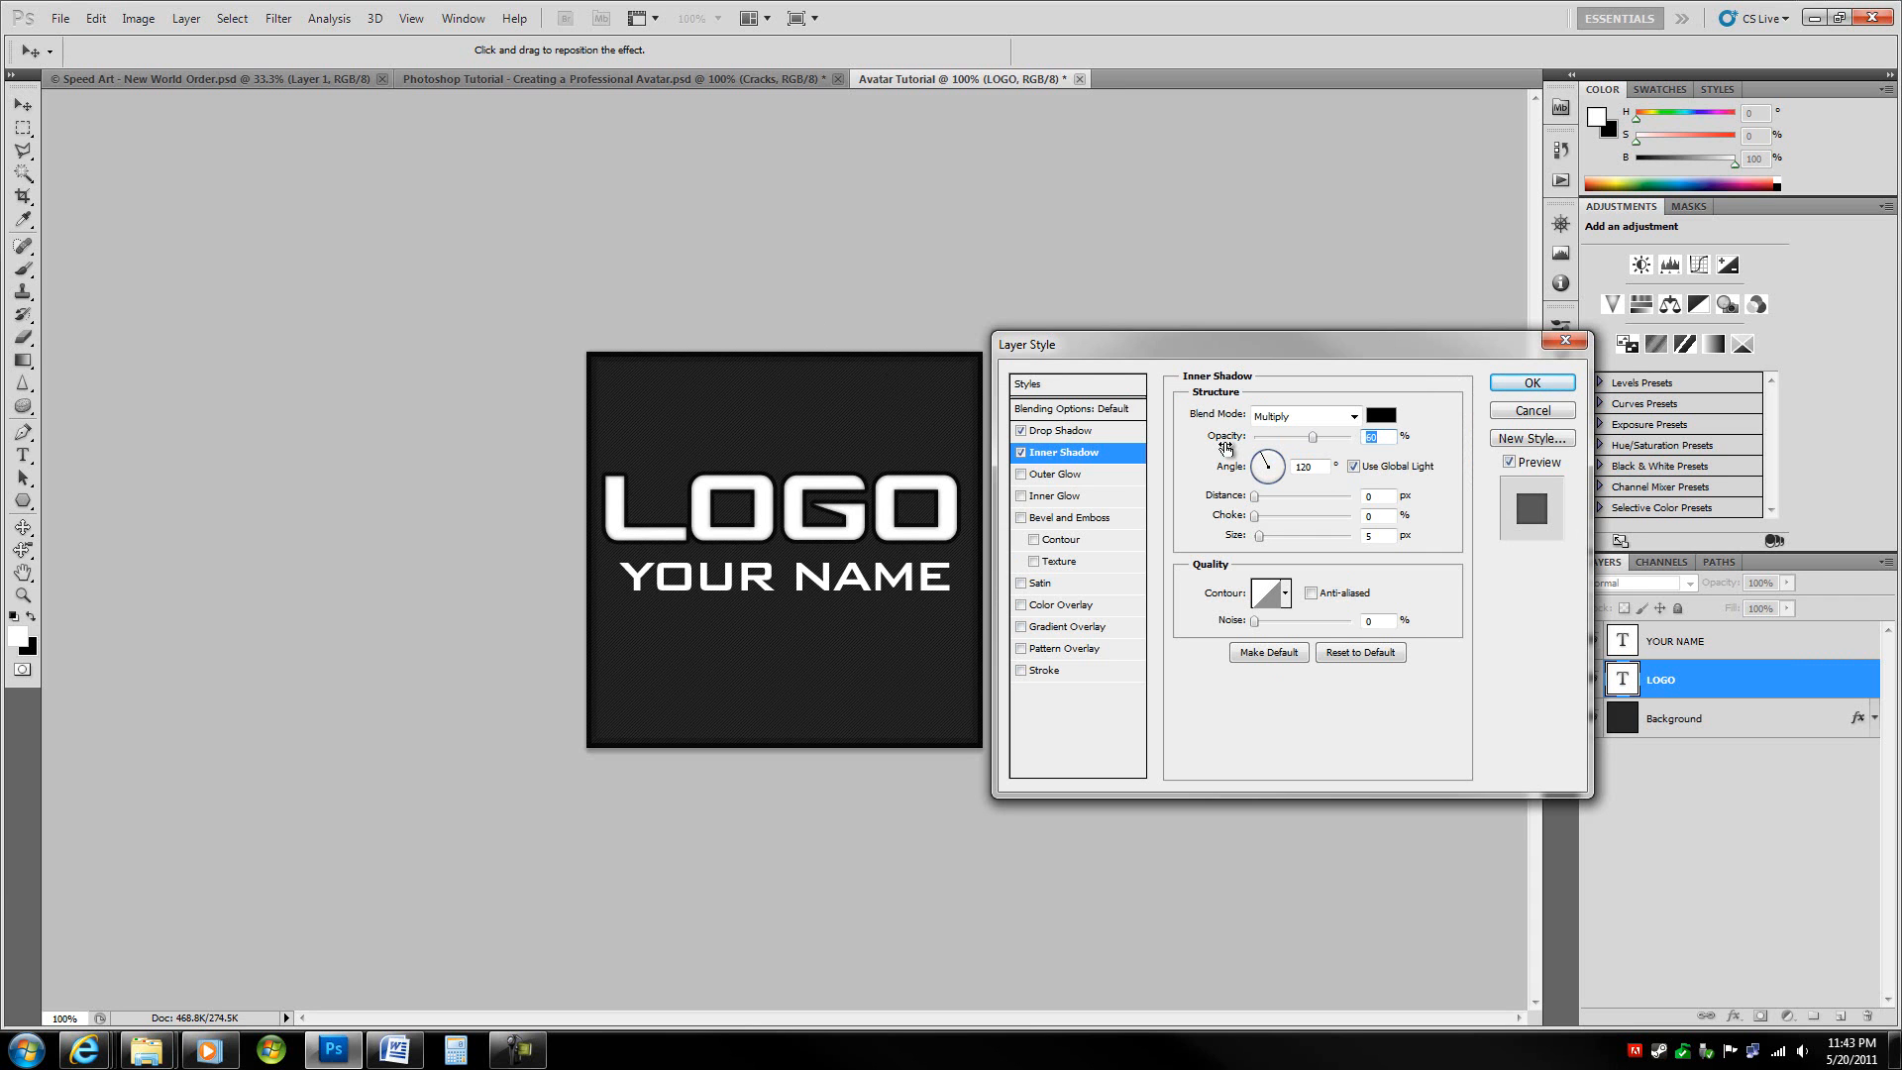
pyautogui.press('Tab')
pyautogui.press('Tab')
pyautogui.press('Tab')
pyautogui.hotkey('shift', 'Up')
pyautogui.hotkey('shift', 'Up')
pyautogui.hotkey('shift', 'Up')
pyautogui.hotkey('shift', 'Up')
pyautogui.hotkey('shift', 'Up')
pyautogui.hotkey('shift', 'Up')
pyautogui.hotkey('shift', 'Up')
pyautogui.hotkey('shift', 'Up')
pyautogui.hotkey('shift', 'Up')
pyautogui.press('Tab')
pyautogui.press('Down')
pyautogui.press('Down')
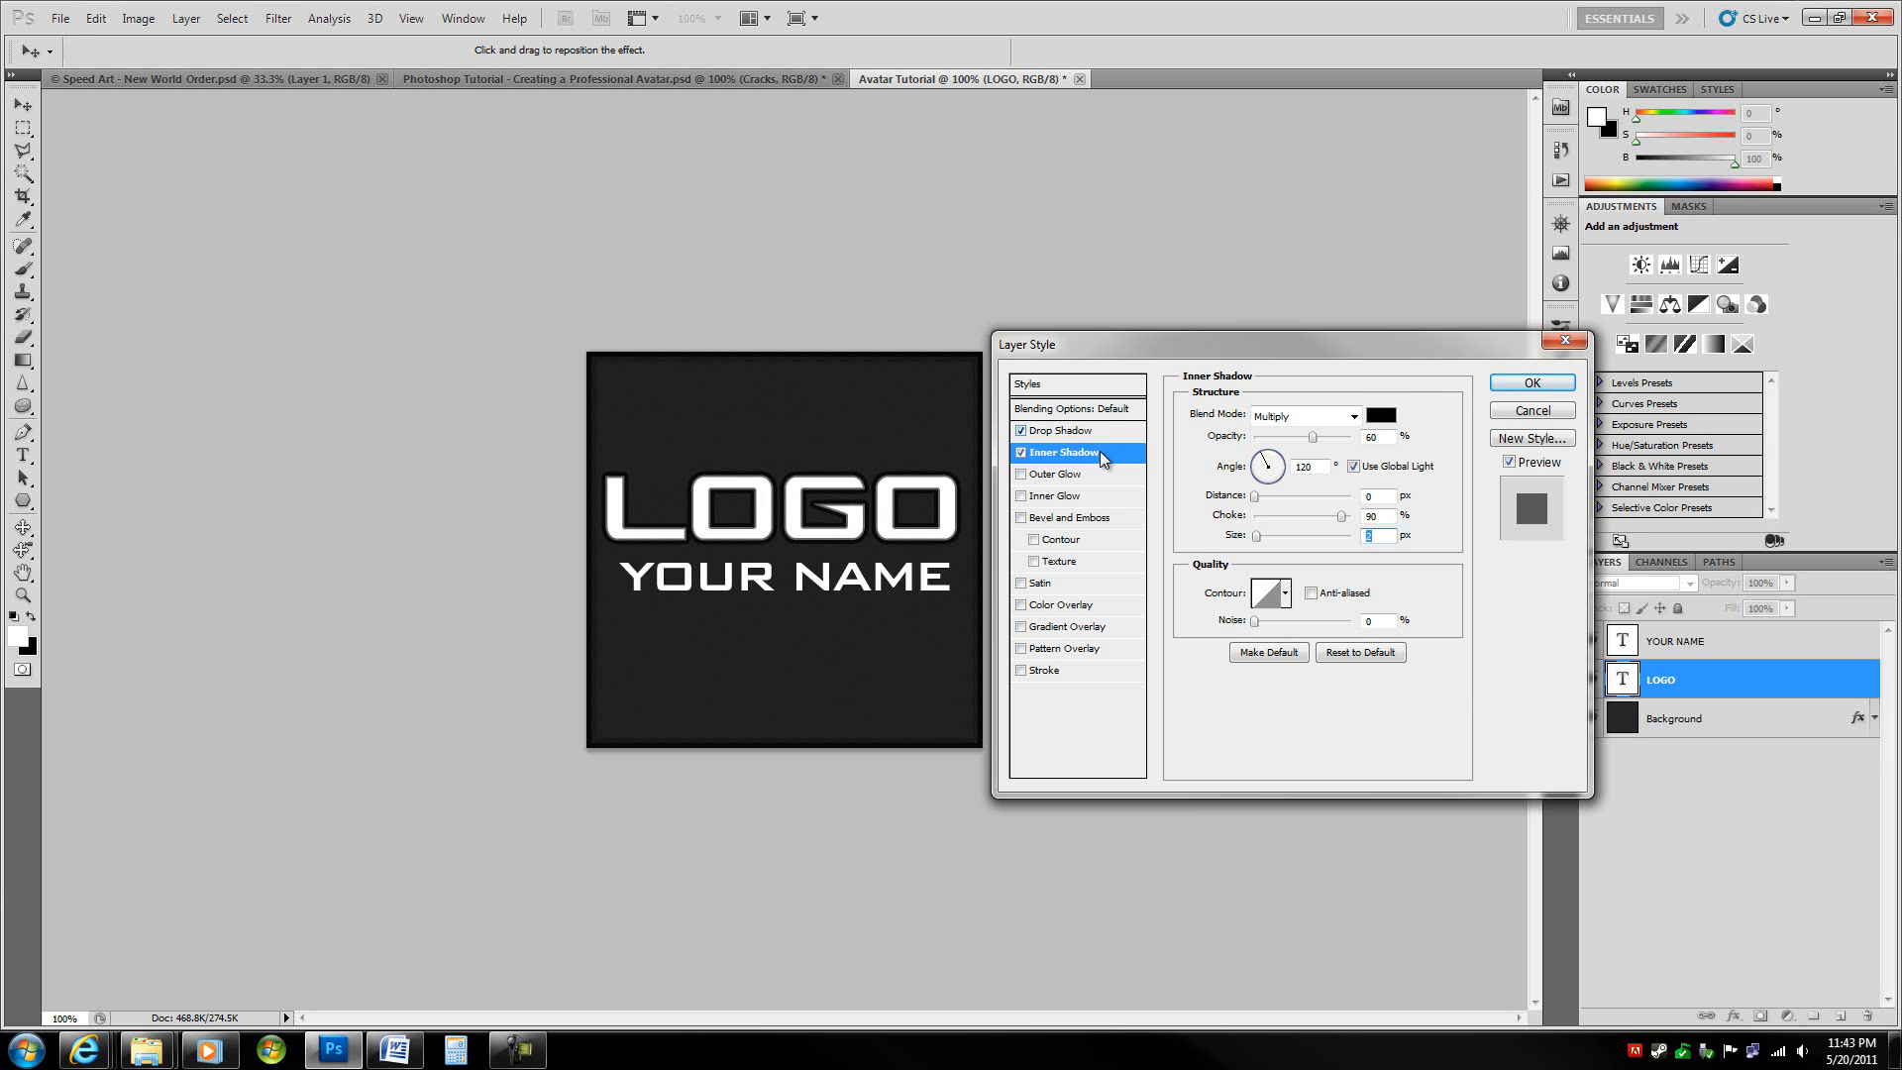
# - Add an Outer Glow to the LOGO text layer with Multiply blend mode and 20% opacity
pyautogui.click(1085, 475)
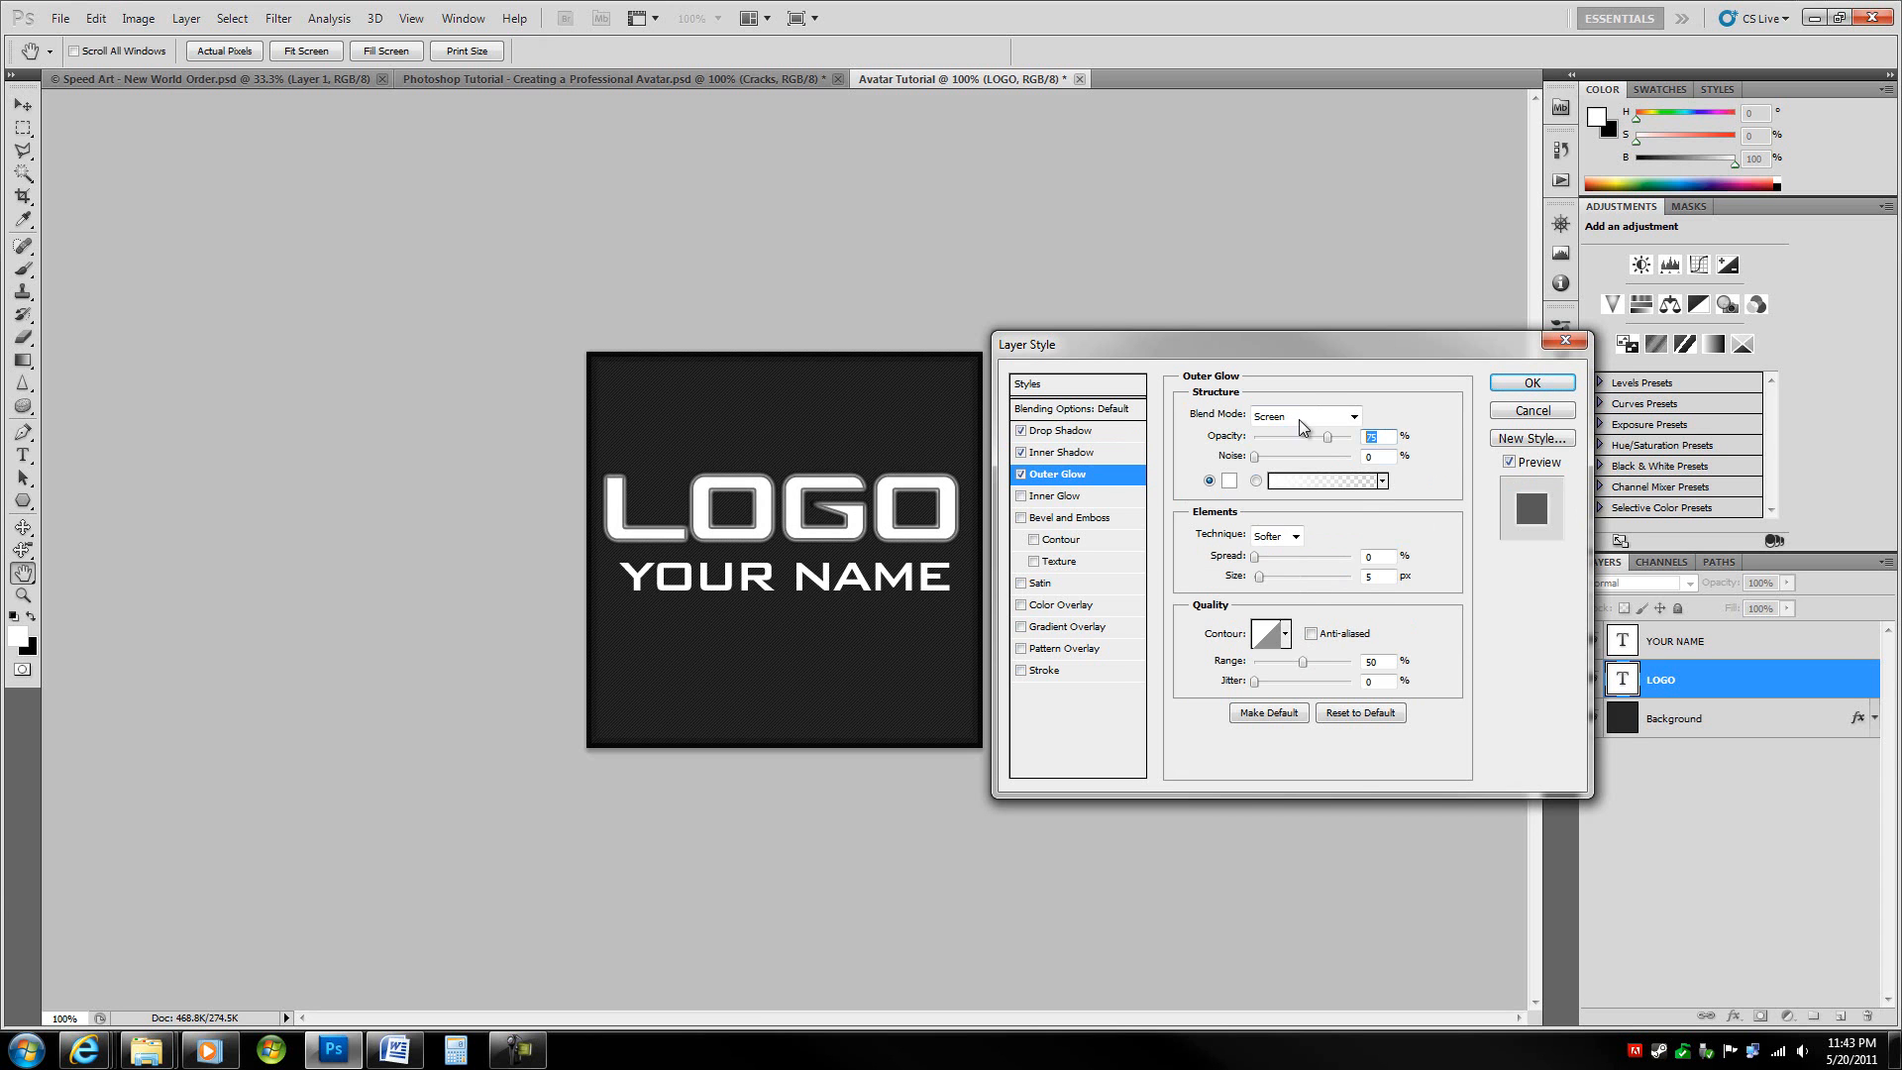
pyautogui.click(1299, 417)
pyautogui.click(1278, 501)
pyautogui.press('Tab')
pyautogui.write('20')
pyautogui.press('Tab')
pyautogui.press('Tab')
pyautogui.press('Tab')
pyautogui.press('Tab')
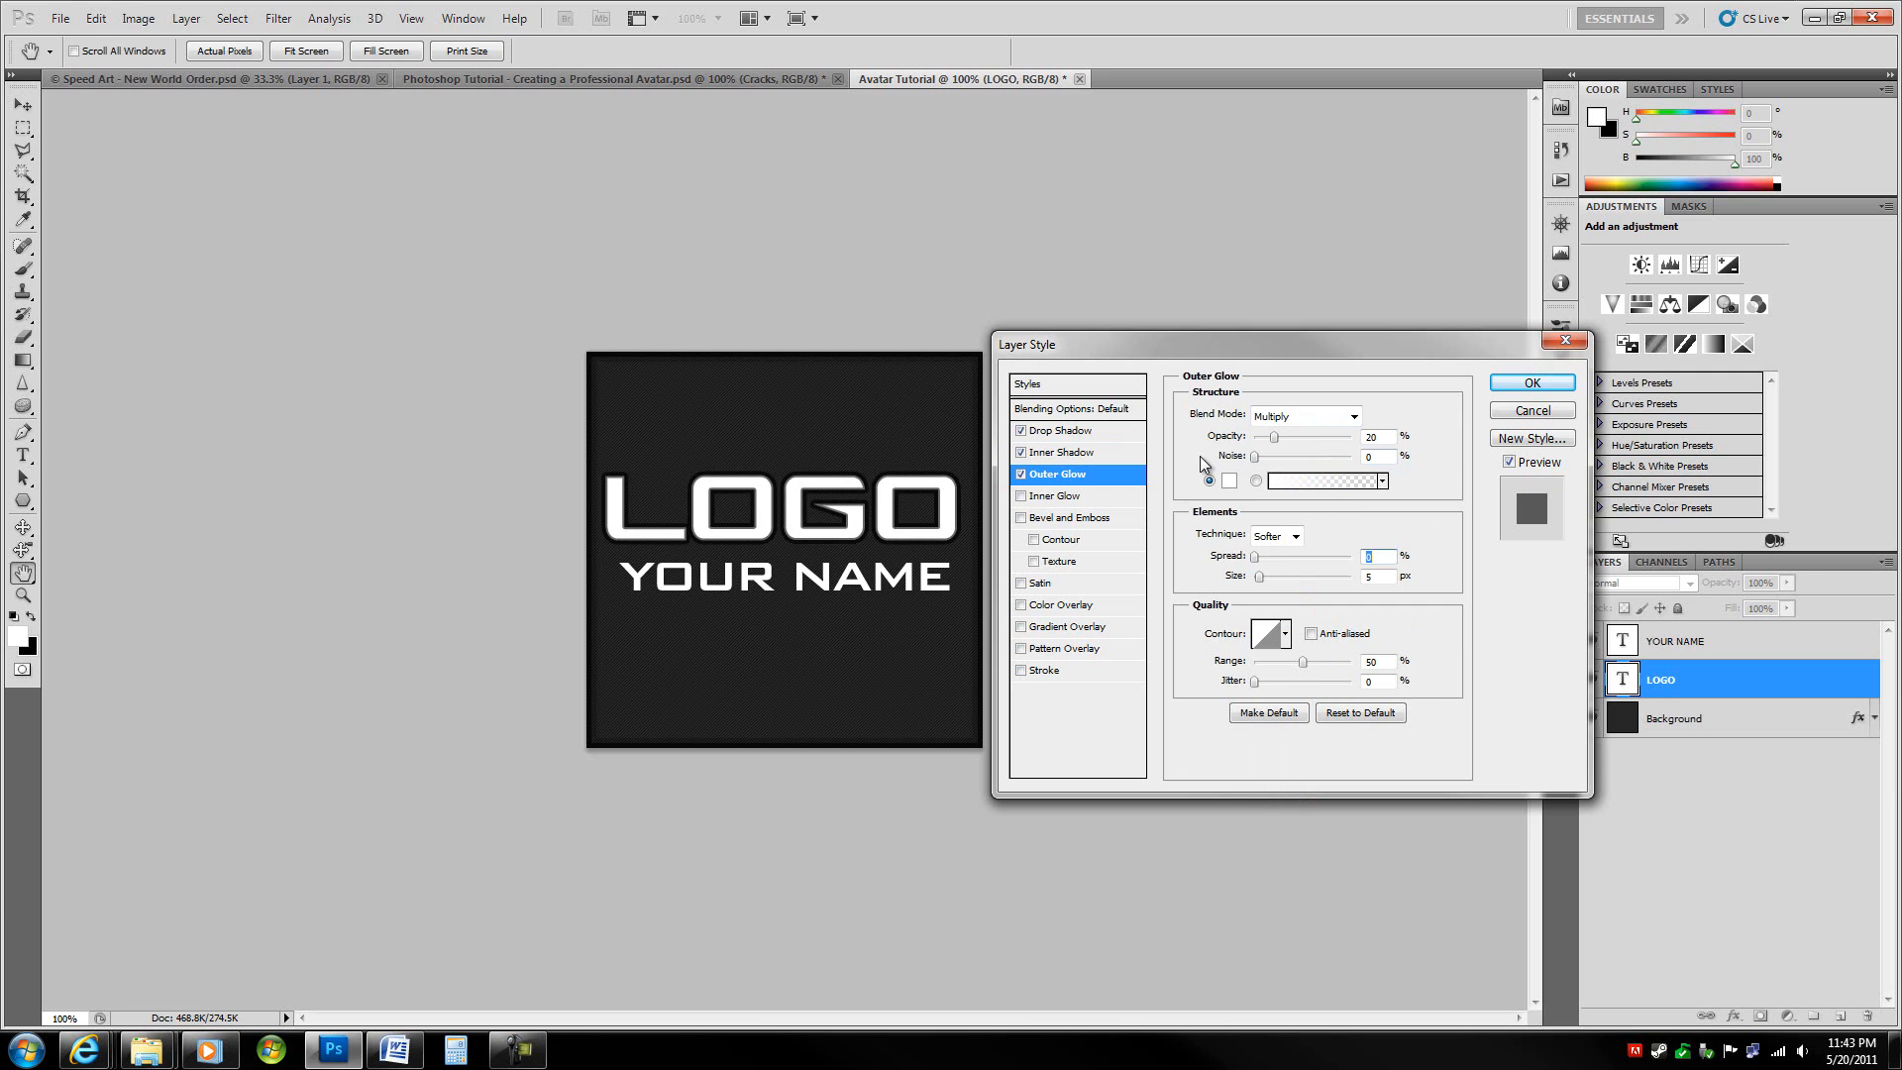
# - Increase the spread of the LOGO text's Outer Glow
pyautogui.hotkey('shift', 'Up')
pyautogui.hotkey('shift', 'Up')
pyautogui.hotkey('shift', 'Up')
pyautogui.hotkey('shift', 'Up')
pyautogui.hotkey('shift', 'Up')
pyautogui.hotkey('shift', 'Up')
pyautogui.hotkey('shift', 'Up')
pyautogui.hotkey('shift', 'Up')
pyautogui.hotkey('shift', 'Up')
pyautogui.hotkey('shift', 'Up')
pyautogui.press('Tab')
# - Add an Inner Glow to the LOGO text layer with Multiply blend mode and a reduced opacity
pyautogui.click(1046, 497)
pyautogui.click(1353, 418)
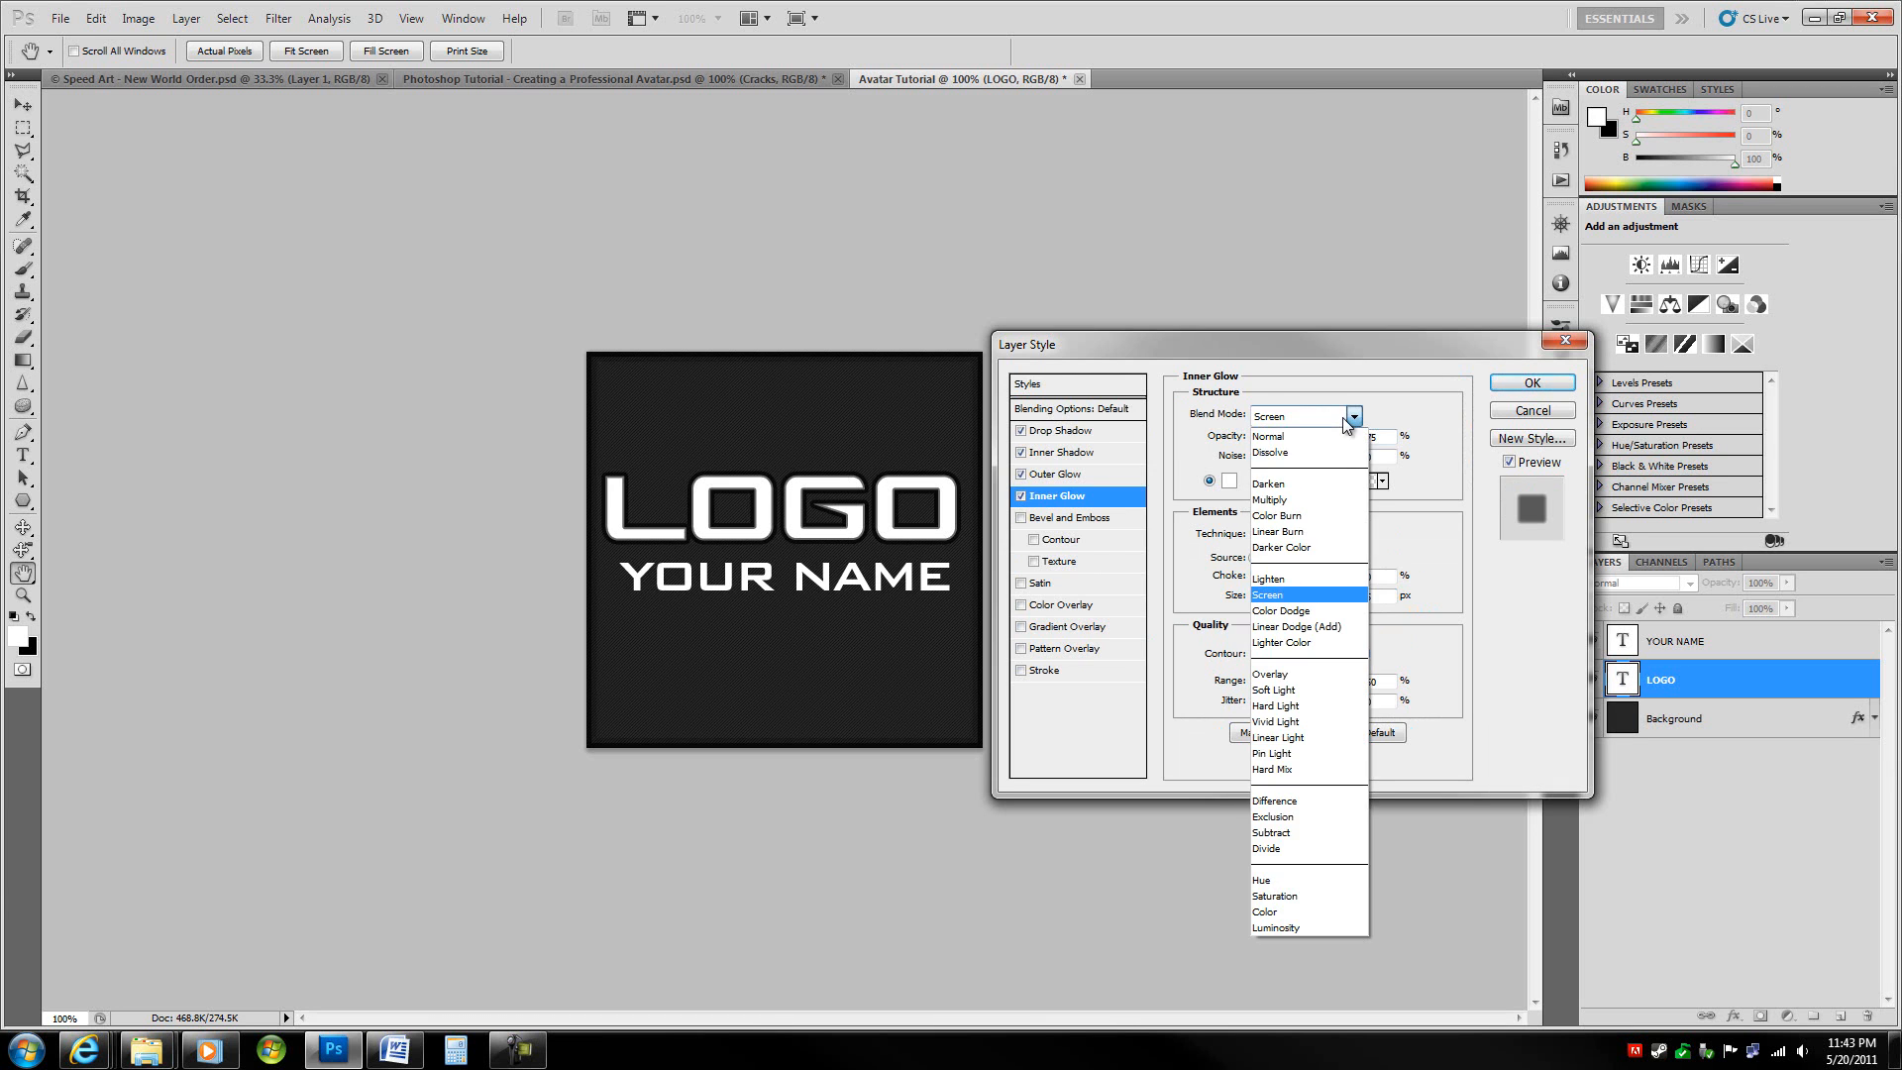
pyautogui.click(1298, 501)
pyautogui.press('Tab')
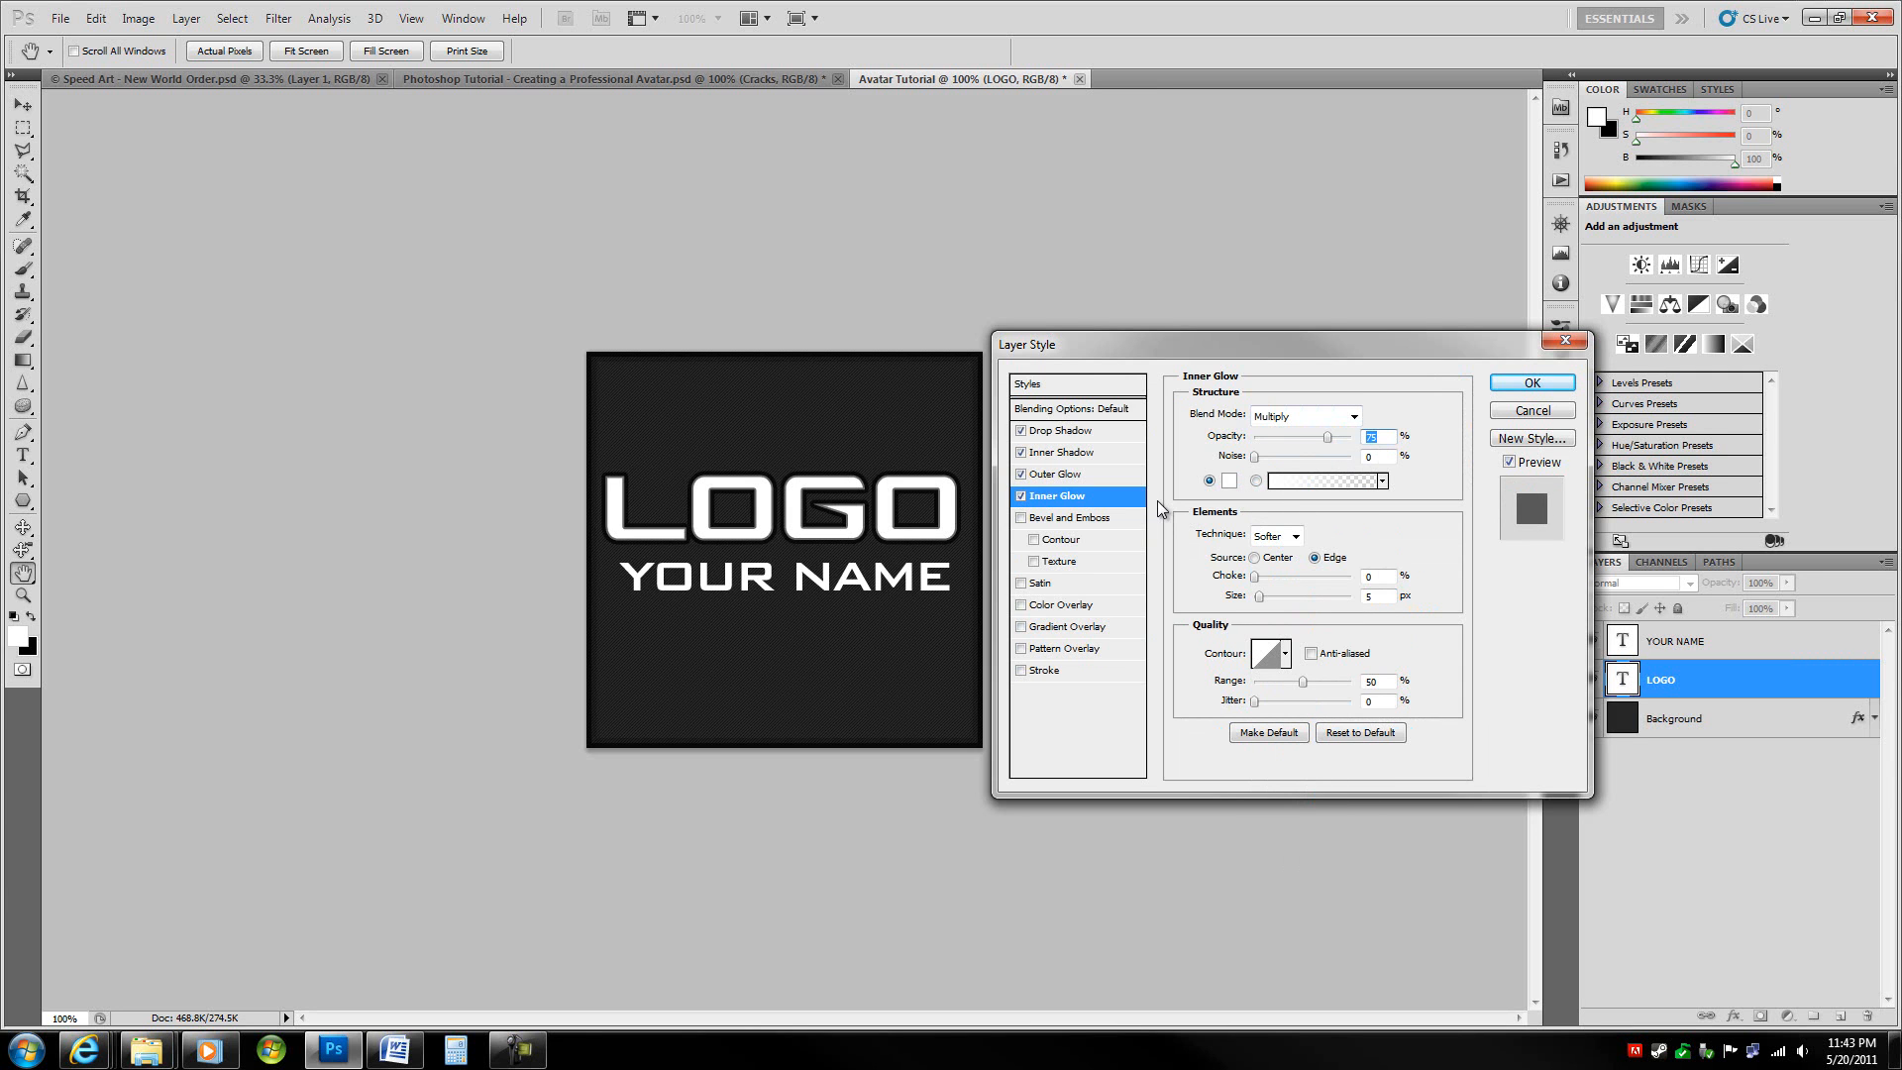
pyautogui.hotkey('shift', 'Down')
pyautogui.hotkey('shift', 'Down')
pyautogui.hotkey('shift', 'Down')
pyautogui.hotkey('shift', 'Down')
pyautogui.hotkey('shift', 'Down')
# - Increase the choke of the LOGO text's Inner Glow
pyautogui.press('Tab')
pyautogui.press('Tab')
pyautogui.press('Tab')
pyautogui.press('Tab')
pyautogui.press('Tab')
pyautogui.hotkey('shift', 'Up')
pyautogui.hotkey('shift', 'Up')
pyautogui.hotkey('shift', 'Up')
pyautogui.hotkey('shift', 'Up')
pyautogui.hotkey('shift', 'Up')
pyautogui.hotkey('shift', 'Up')
pyautogui.hotkey('shift', 'Up')
pyautogui.press('Tab')
# - Add a Bevel and Emboss to the LOGO text layer with Chisel Hard technique, depth 1000% and size 0 px
pyautogui.click(1078, 518)
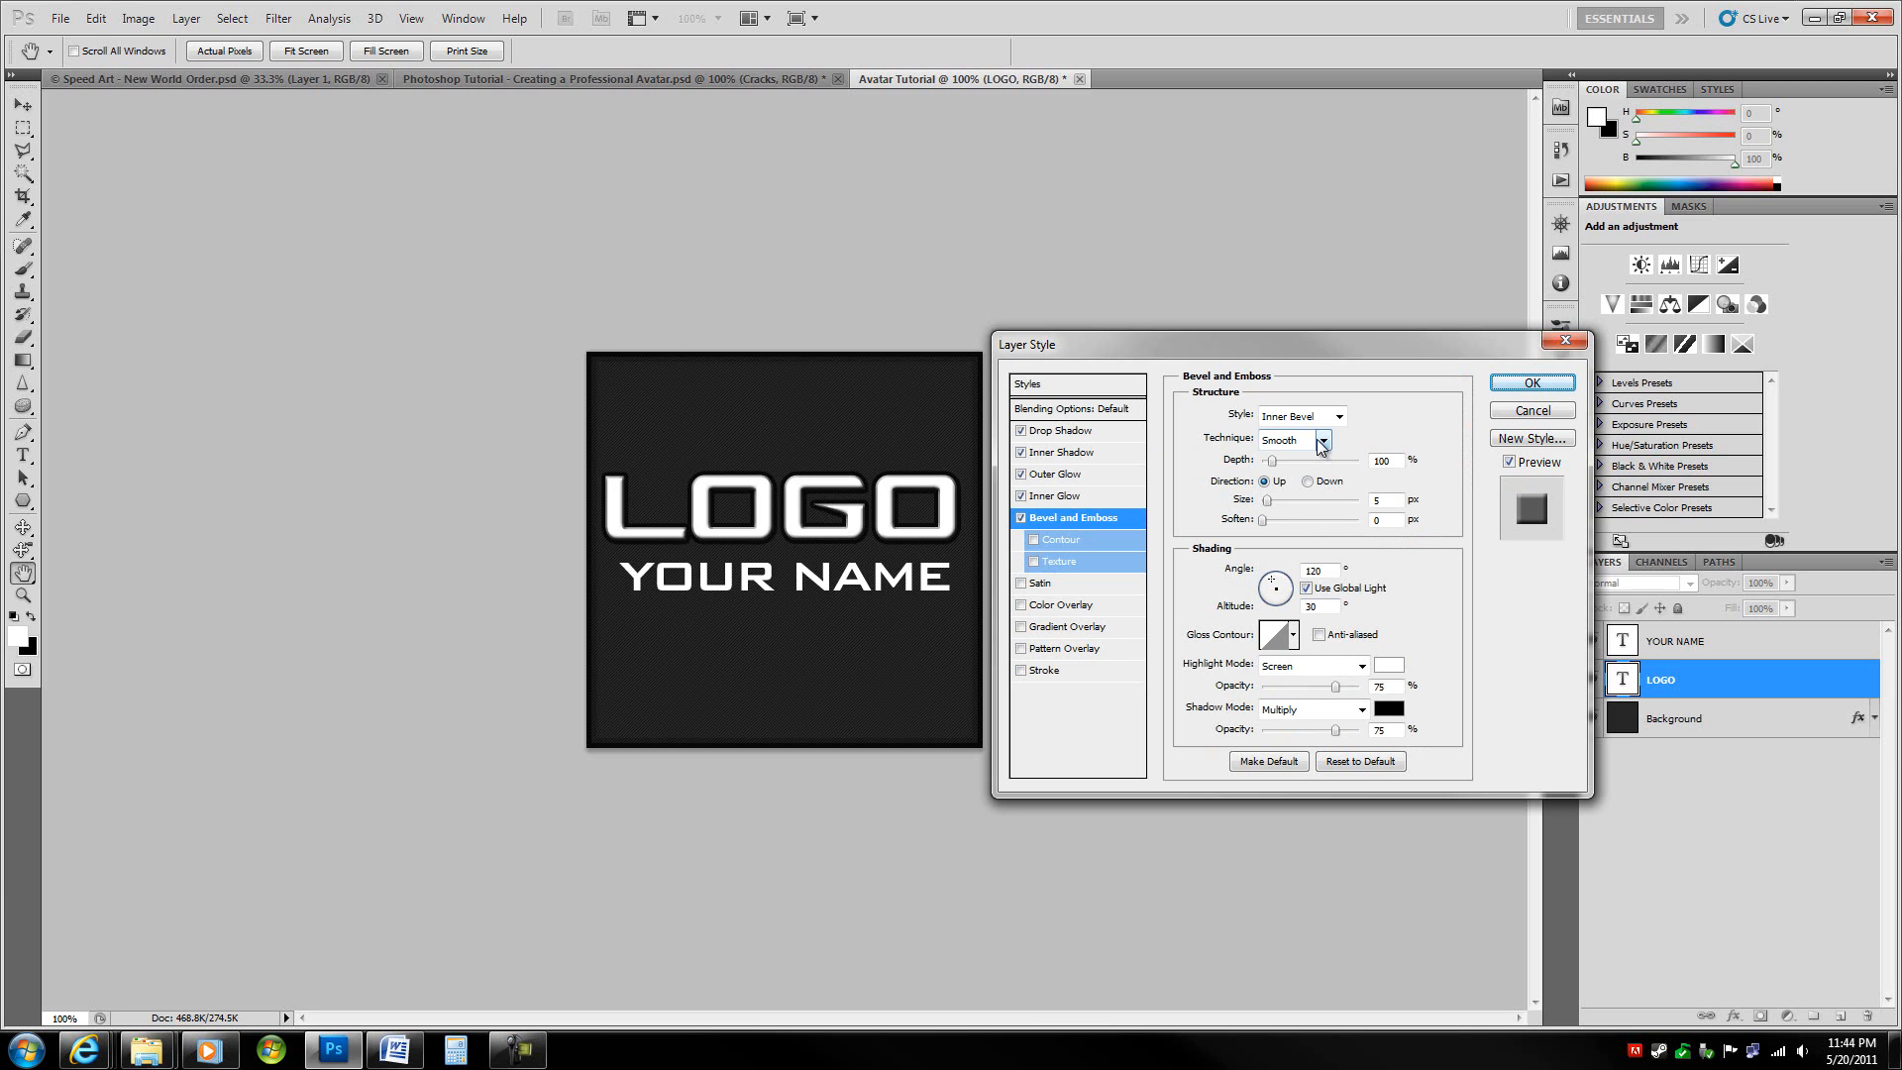
pyautogui.moveTo(1275, 463); pyautogui.dragTo(1380, 463)
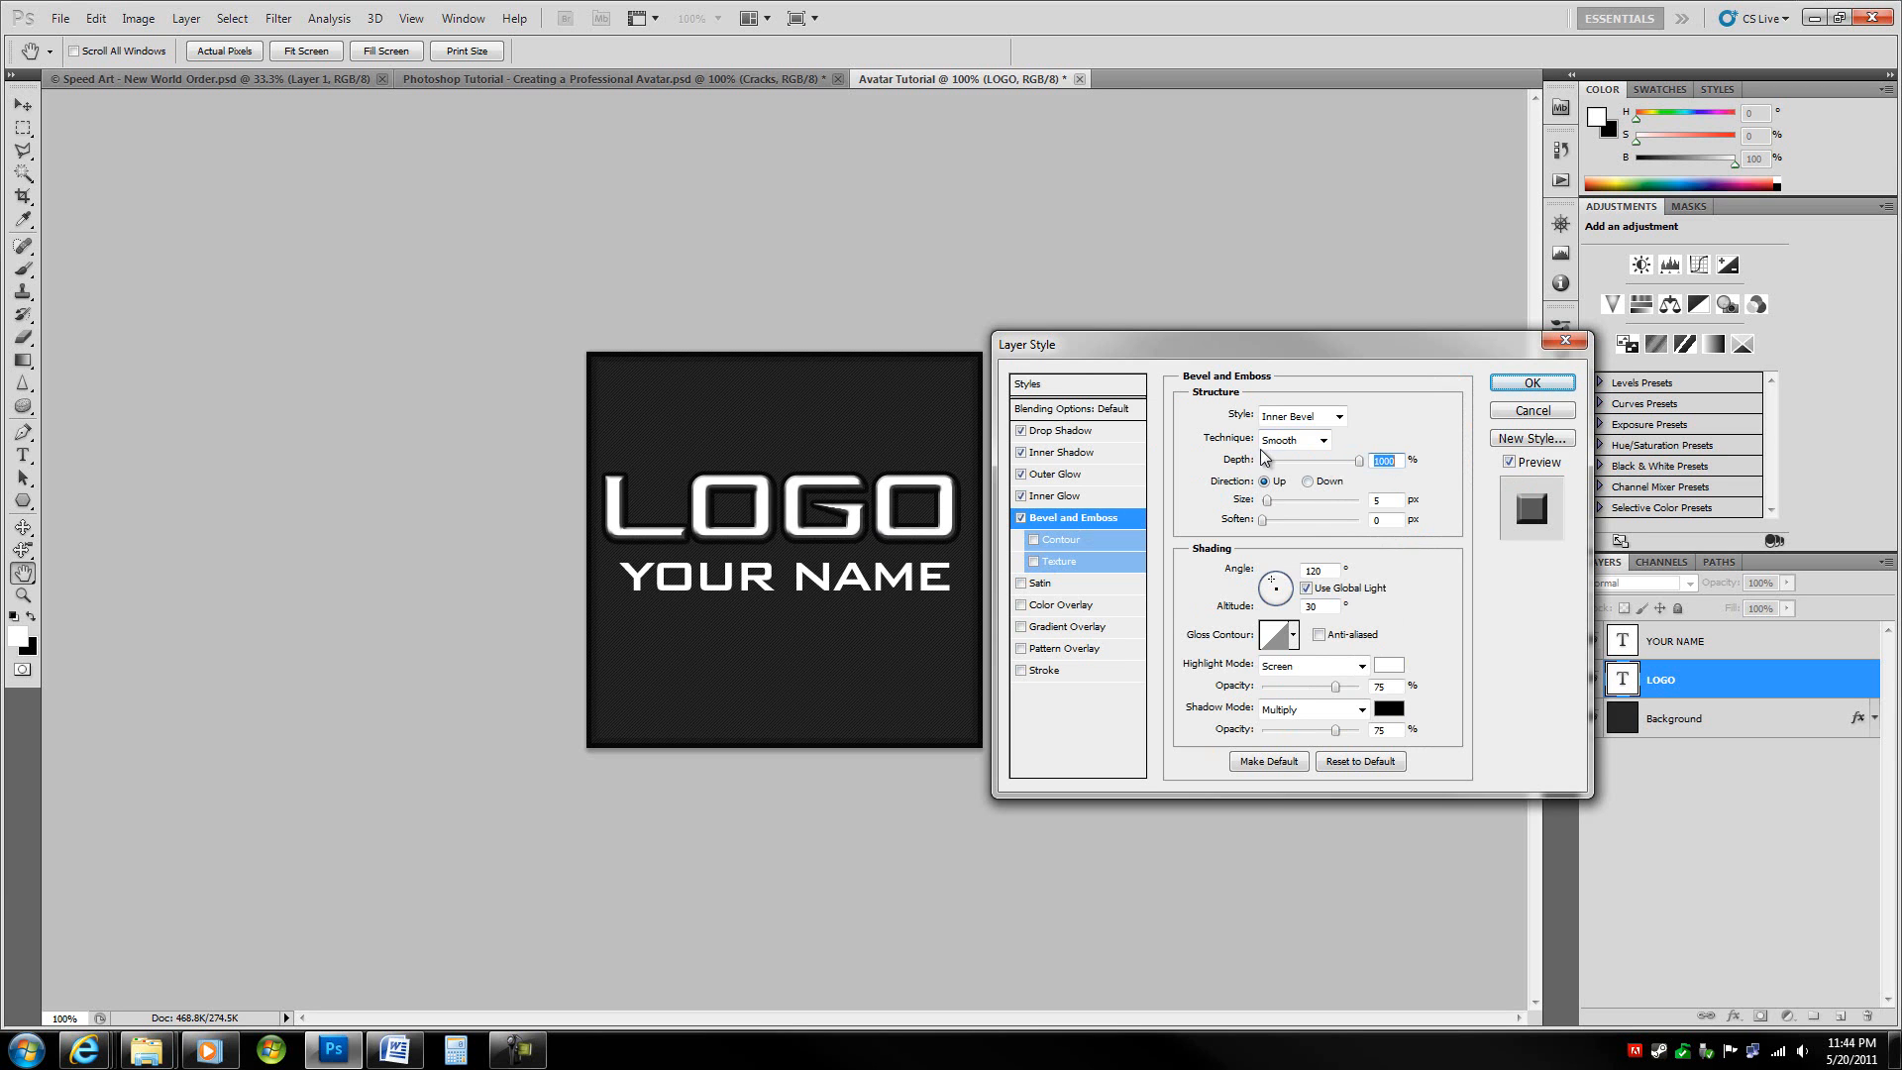
pyautogui.click(1279, 442)
pyautogui.click(1285, 476)
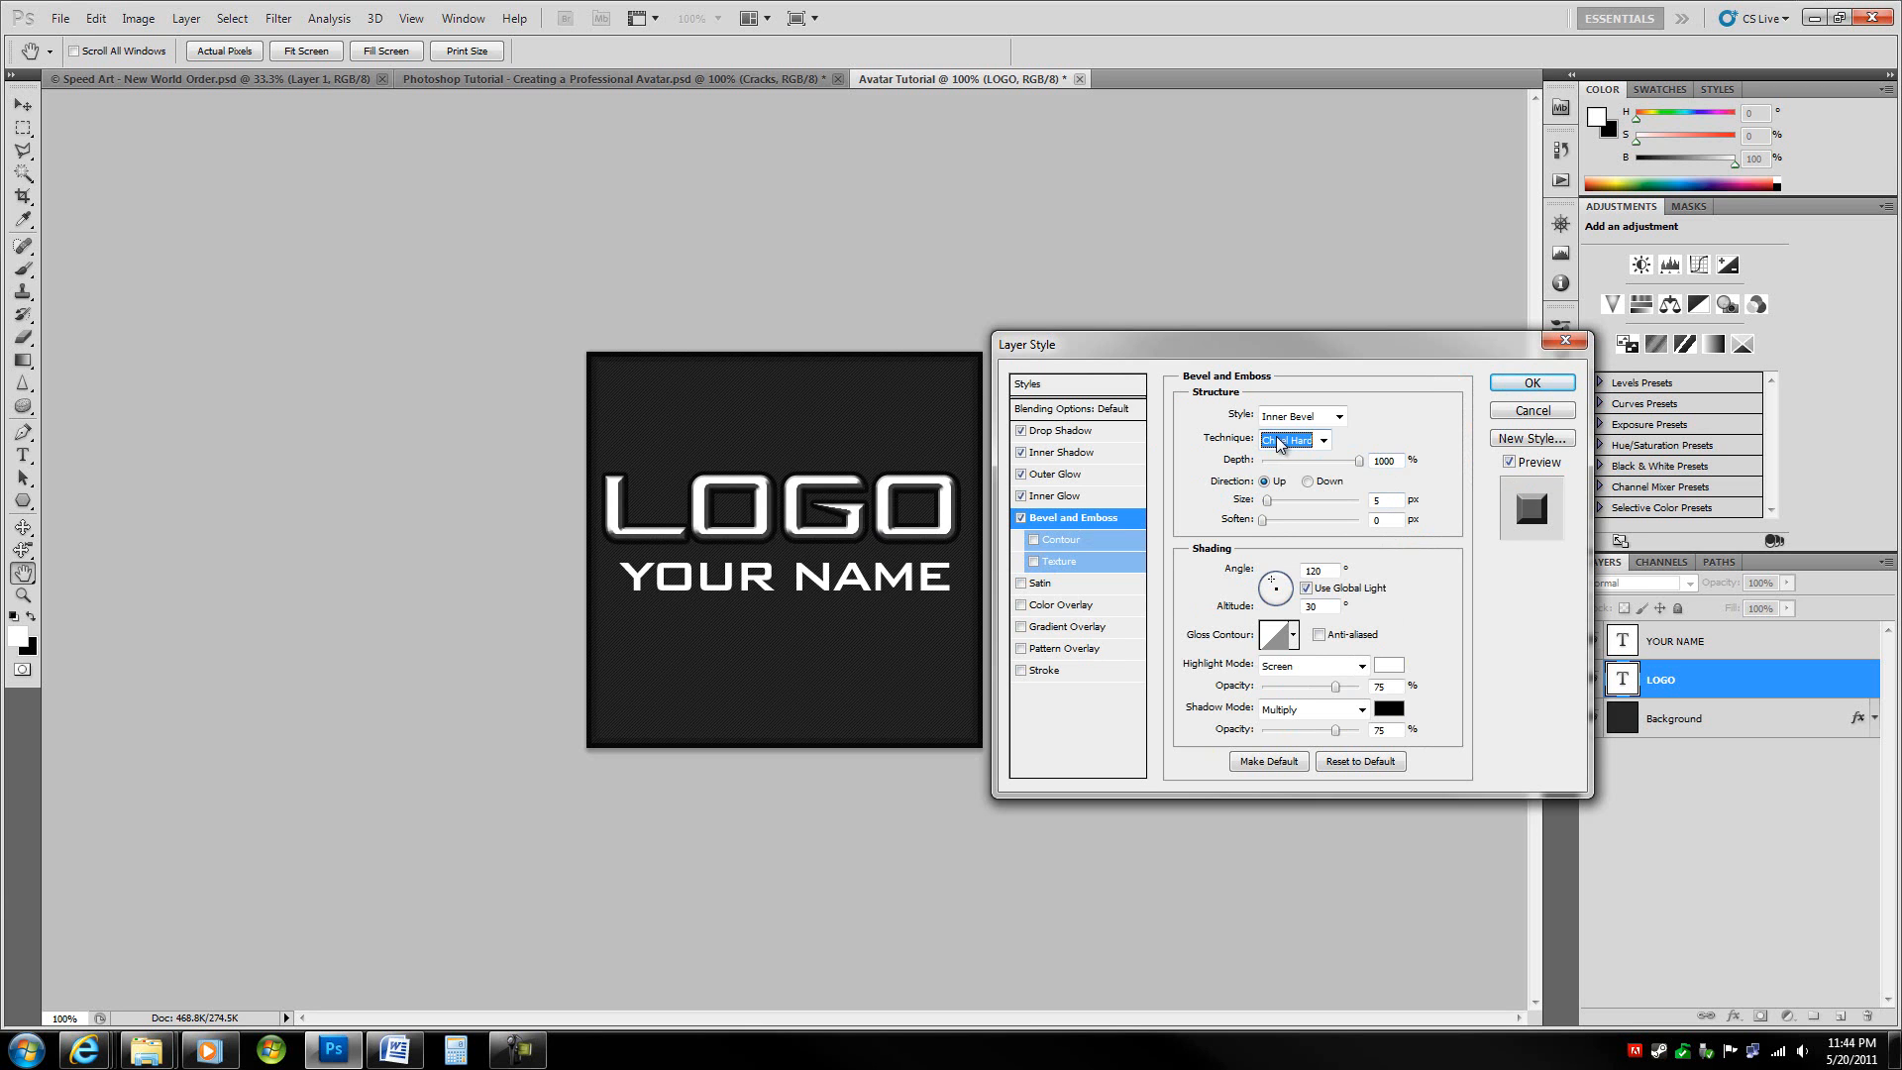
pyautogui.moveTo(1384, 501); pyautogui.dragTo(1272, 508)
pyautogui.write('0')
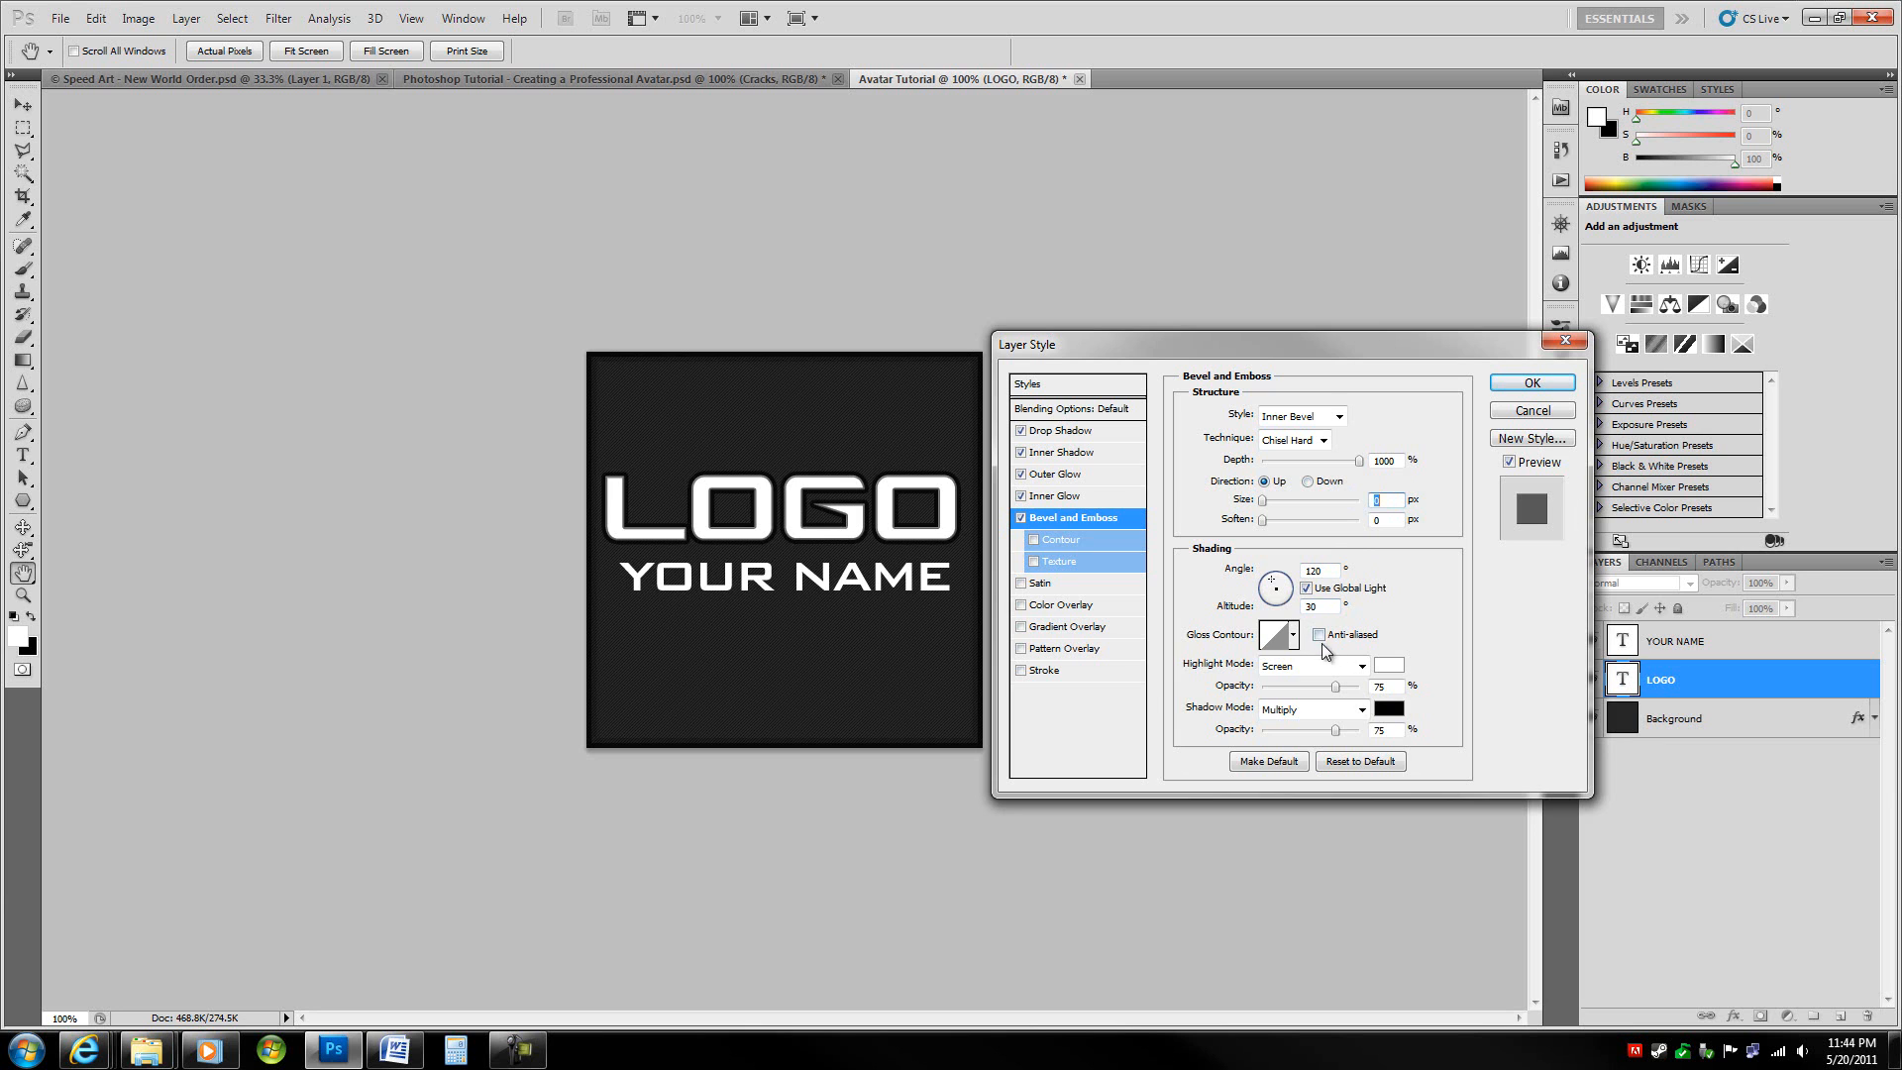
# - Give the bevel the steep concave preset gloss contour and set its highlight opacity to 61%, keeping Screen as the highlight mode
pyautogui.click(1293, 635)
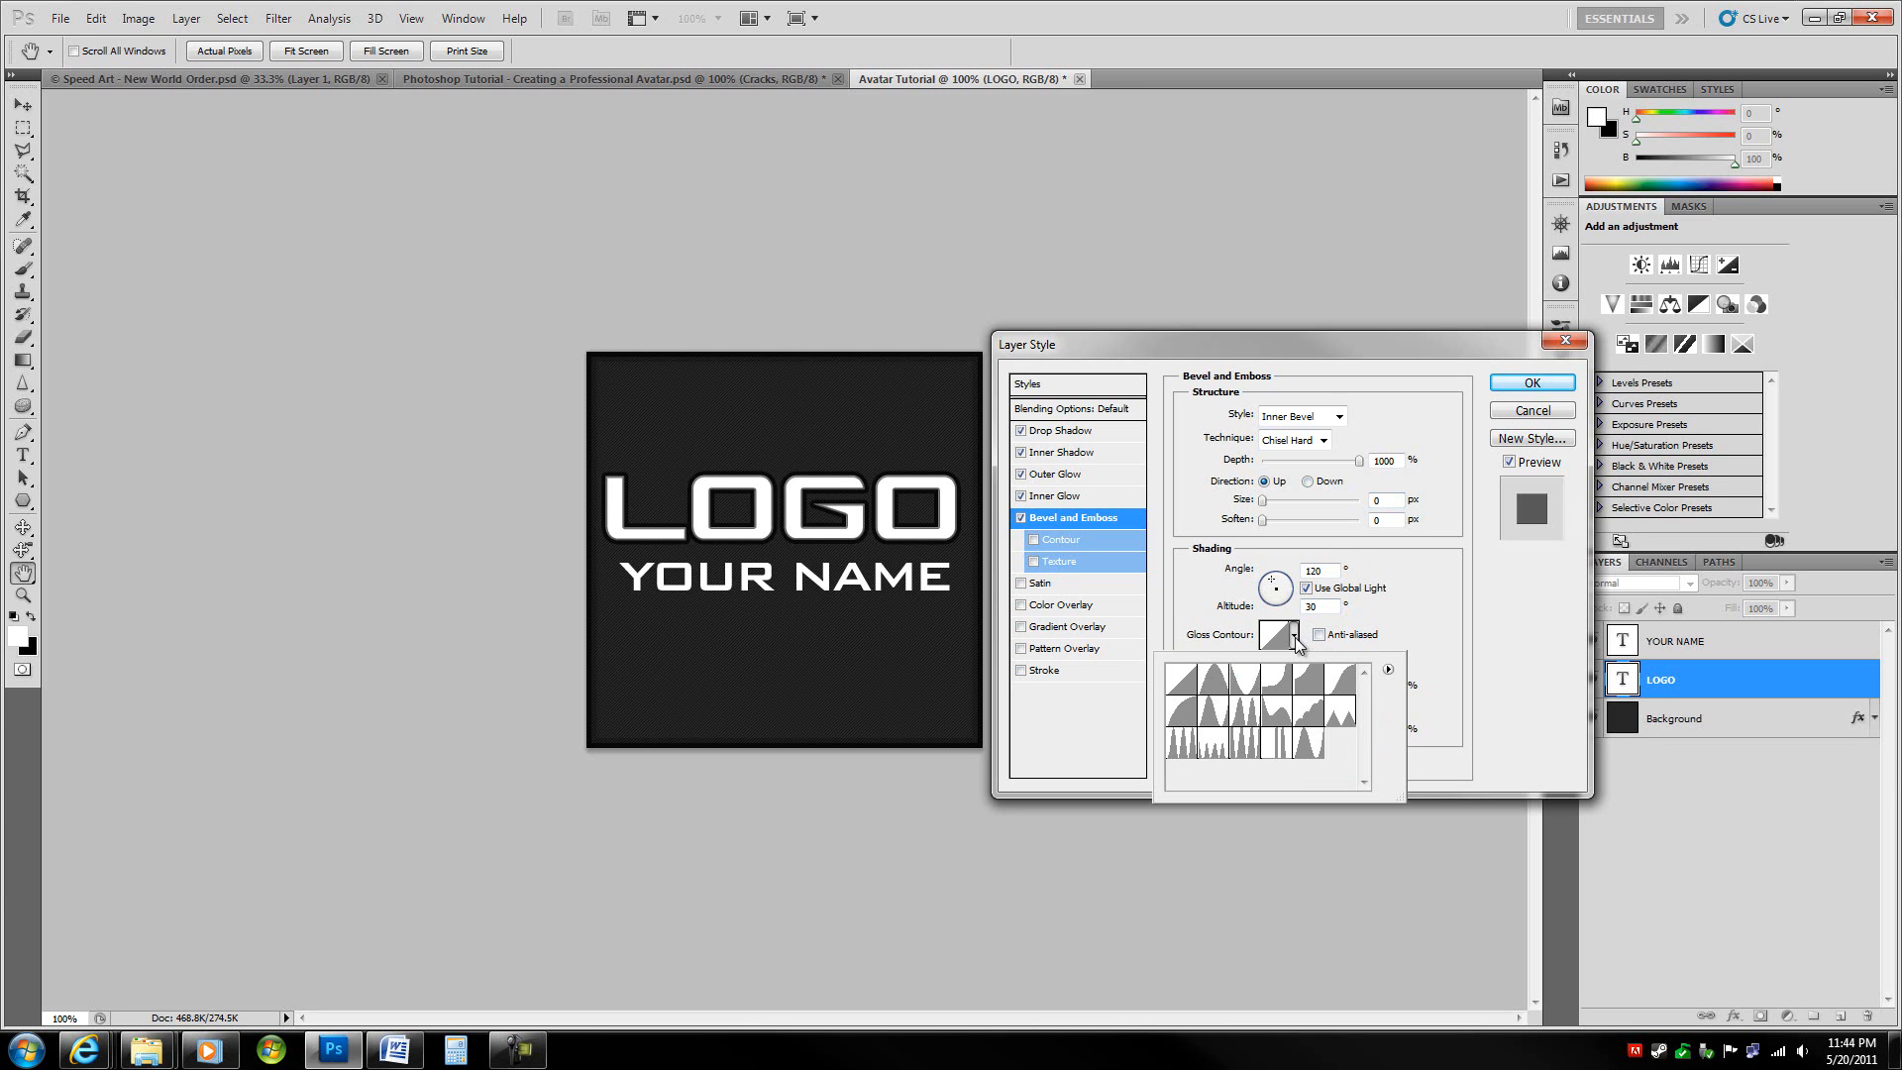
pyautogui.click(1280, 690)
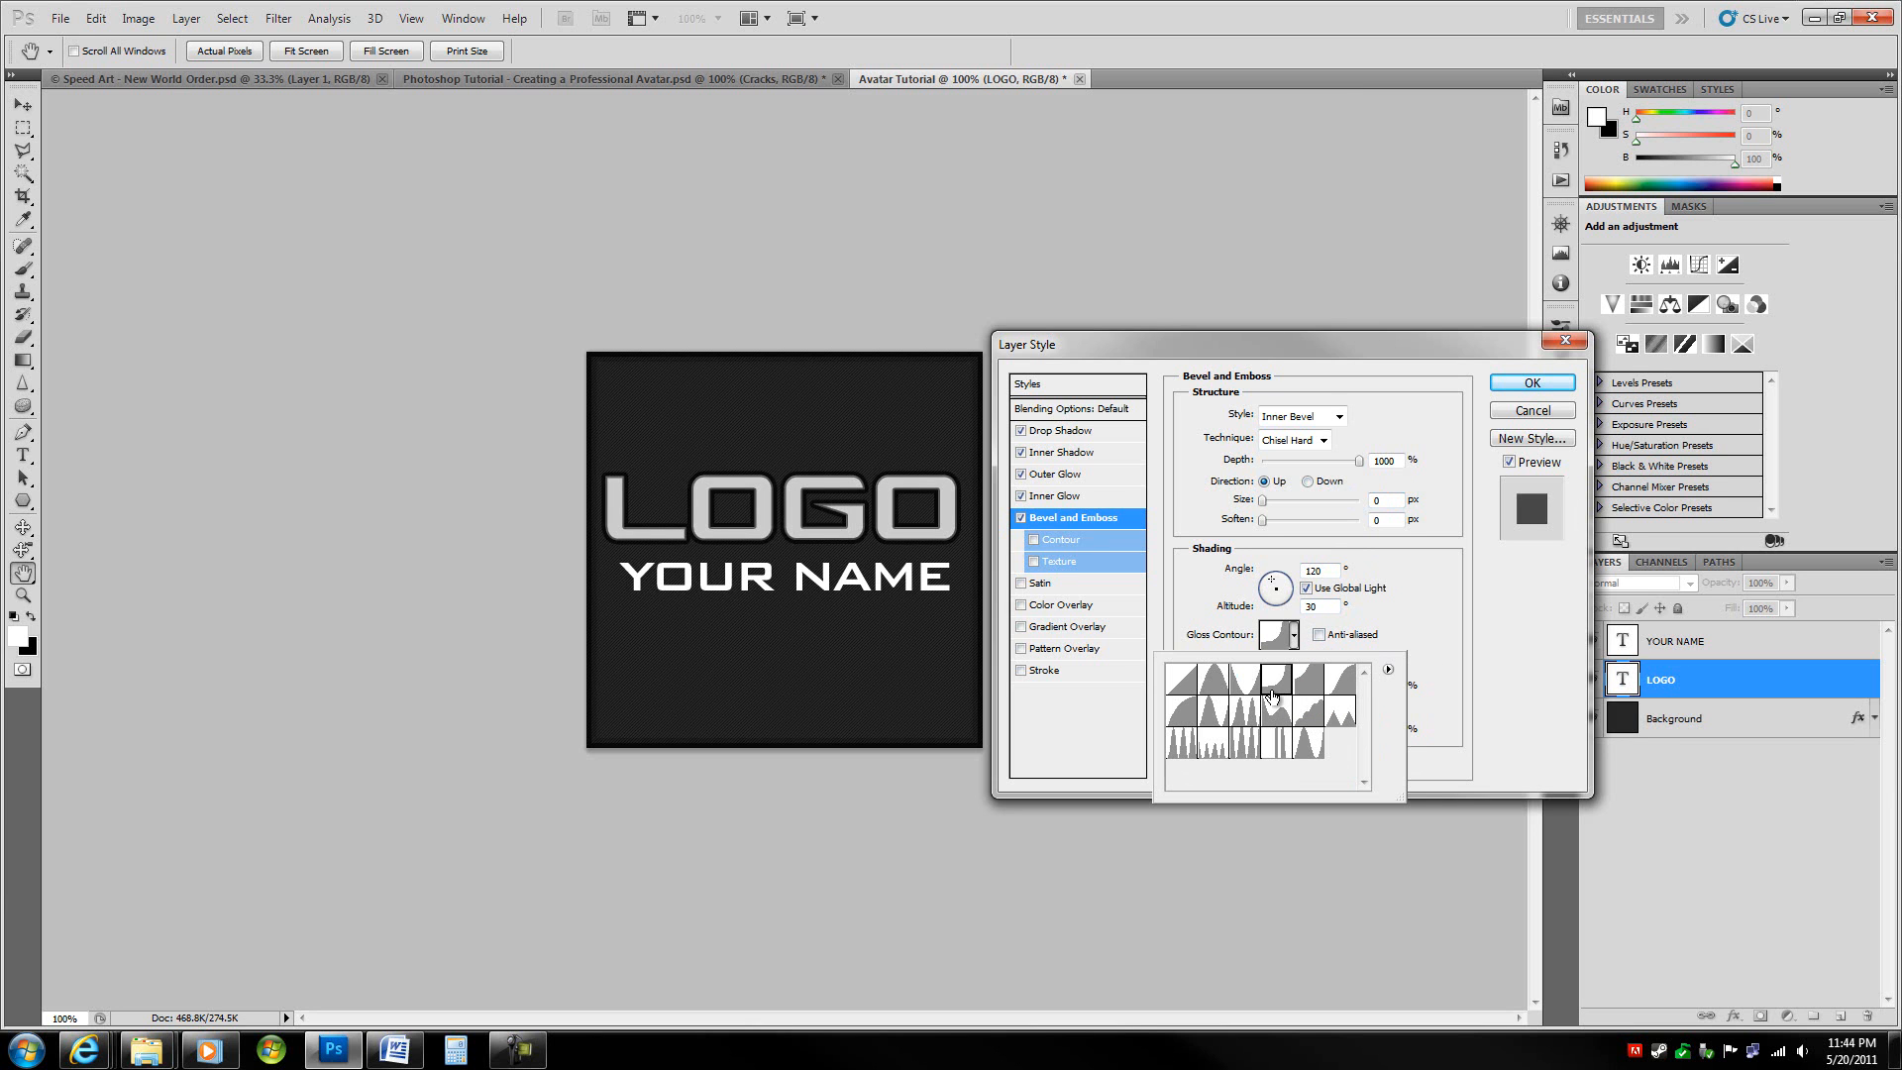
pyautogui.click(1454, 591)
pyautogui.click(1360, 667)
pyautogui.click(1514, 624)
pyautogui.press('Tab')
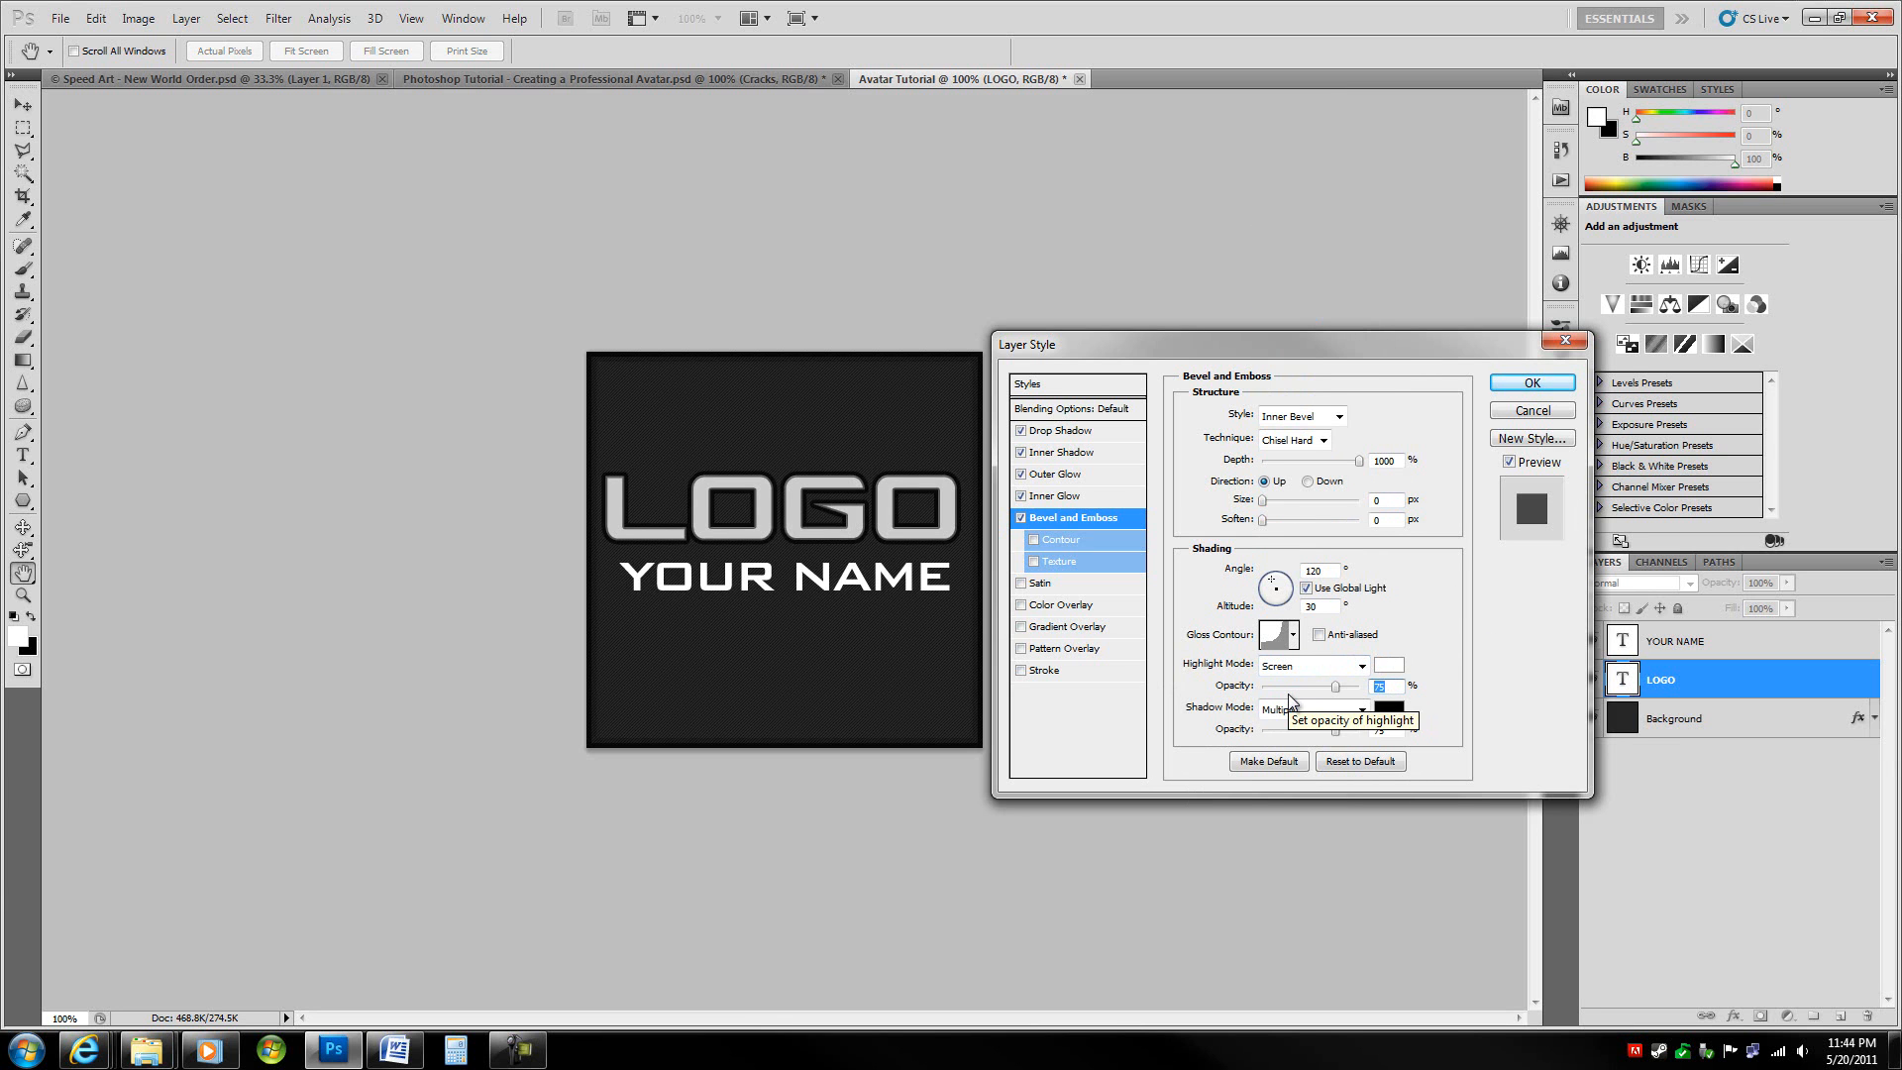
pyautogui.press('Down')
pyautogui.press('Down')
pyautogui.press('Tab')
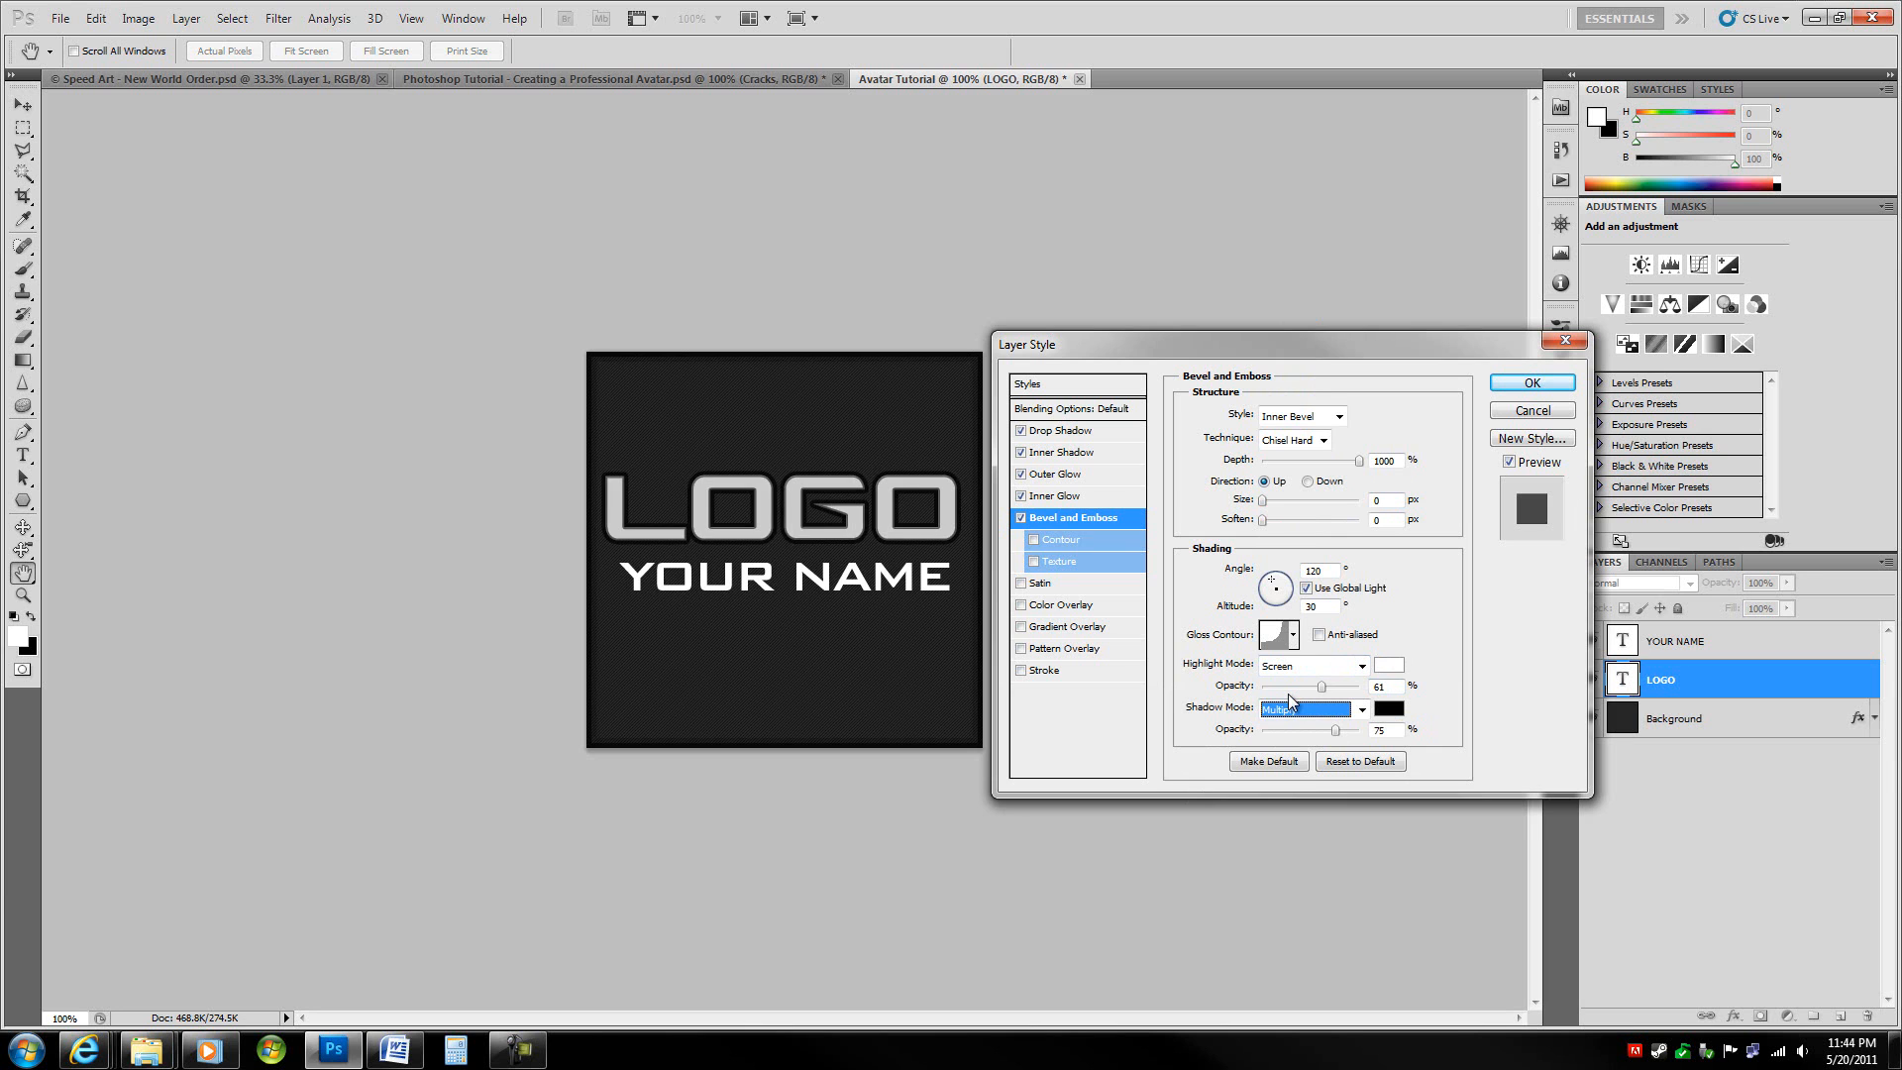
# - Set the bevel's shadow mode to Linear Burn with 69% opacity
pyautogui.press('Down')
pyautogui.press('Down')
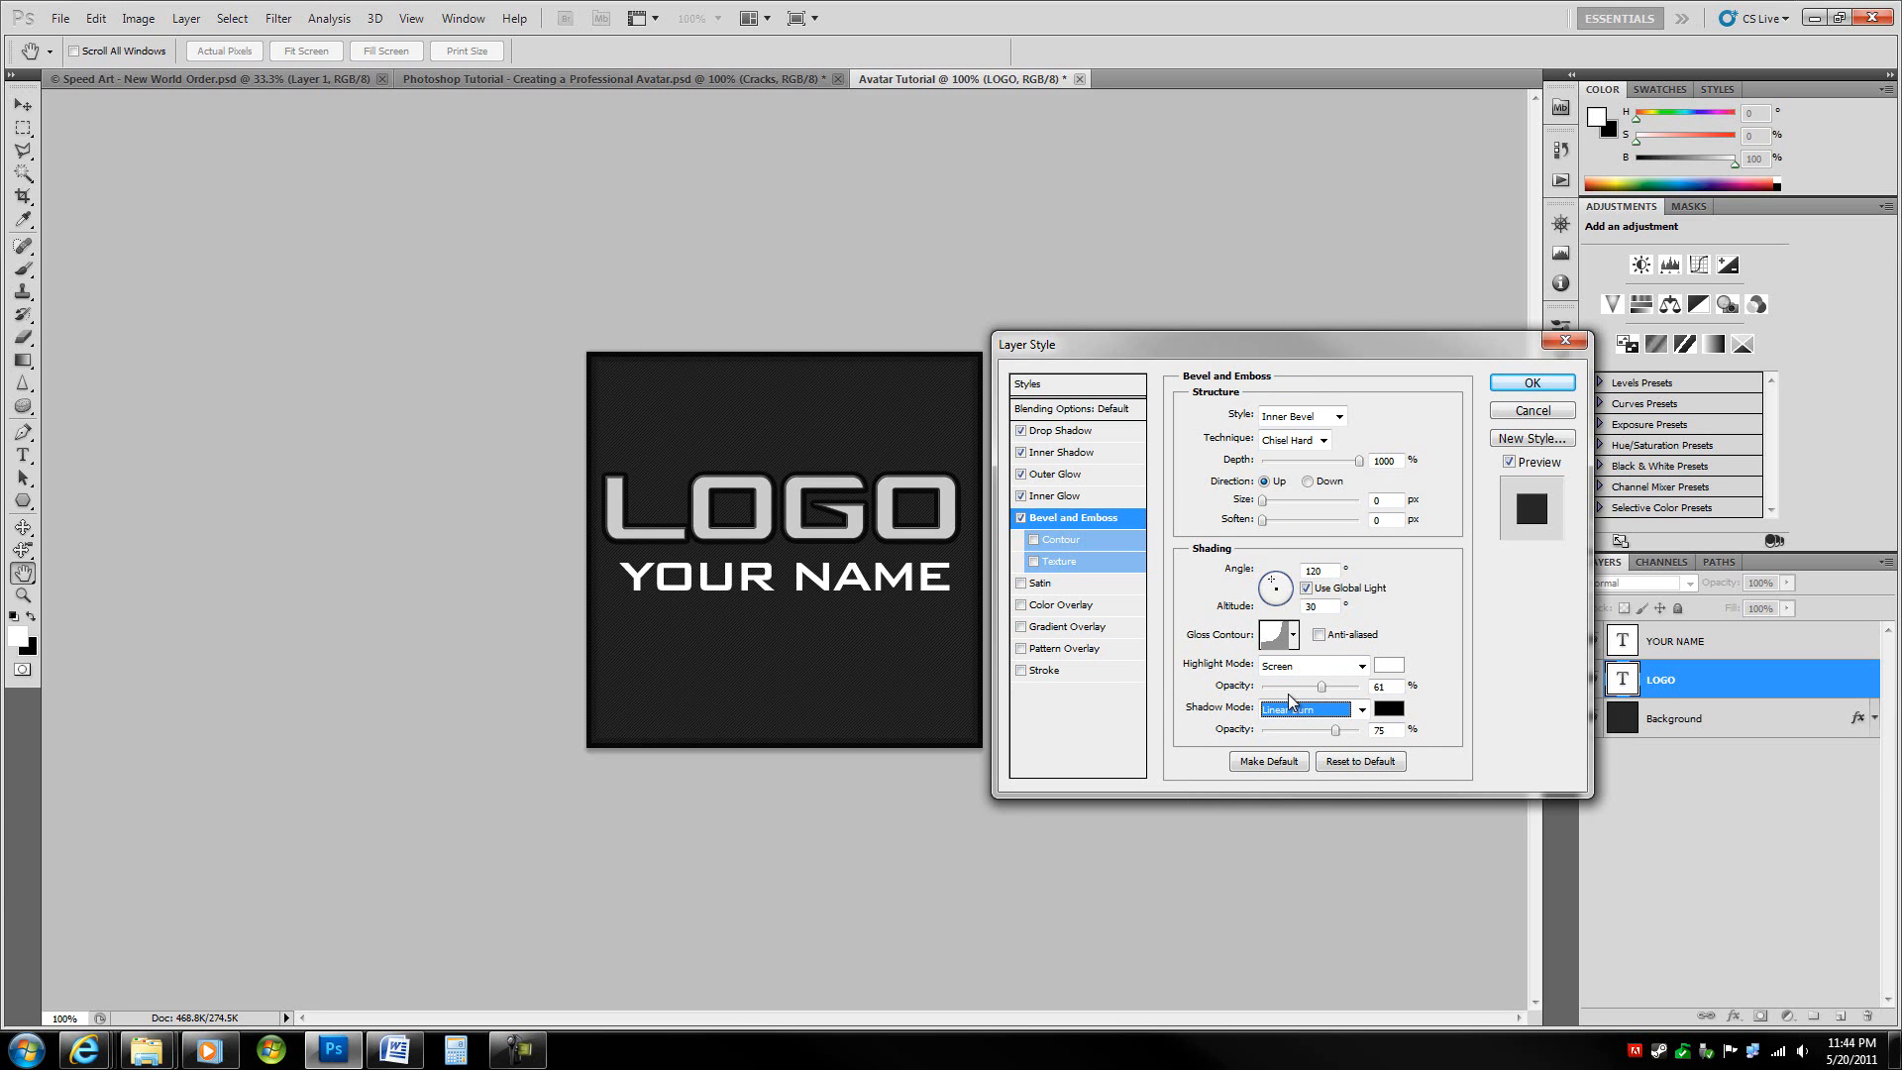
pyautogui.press('Tab')
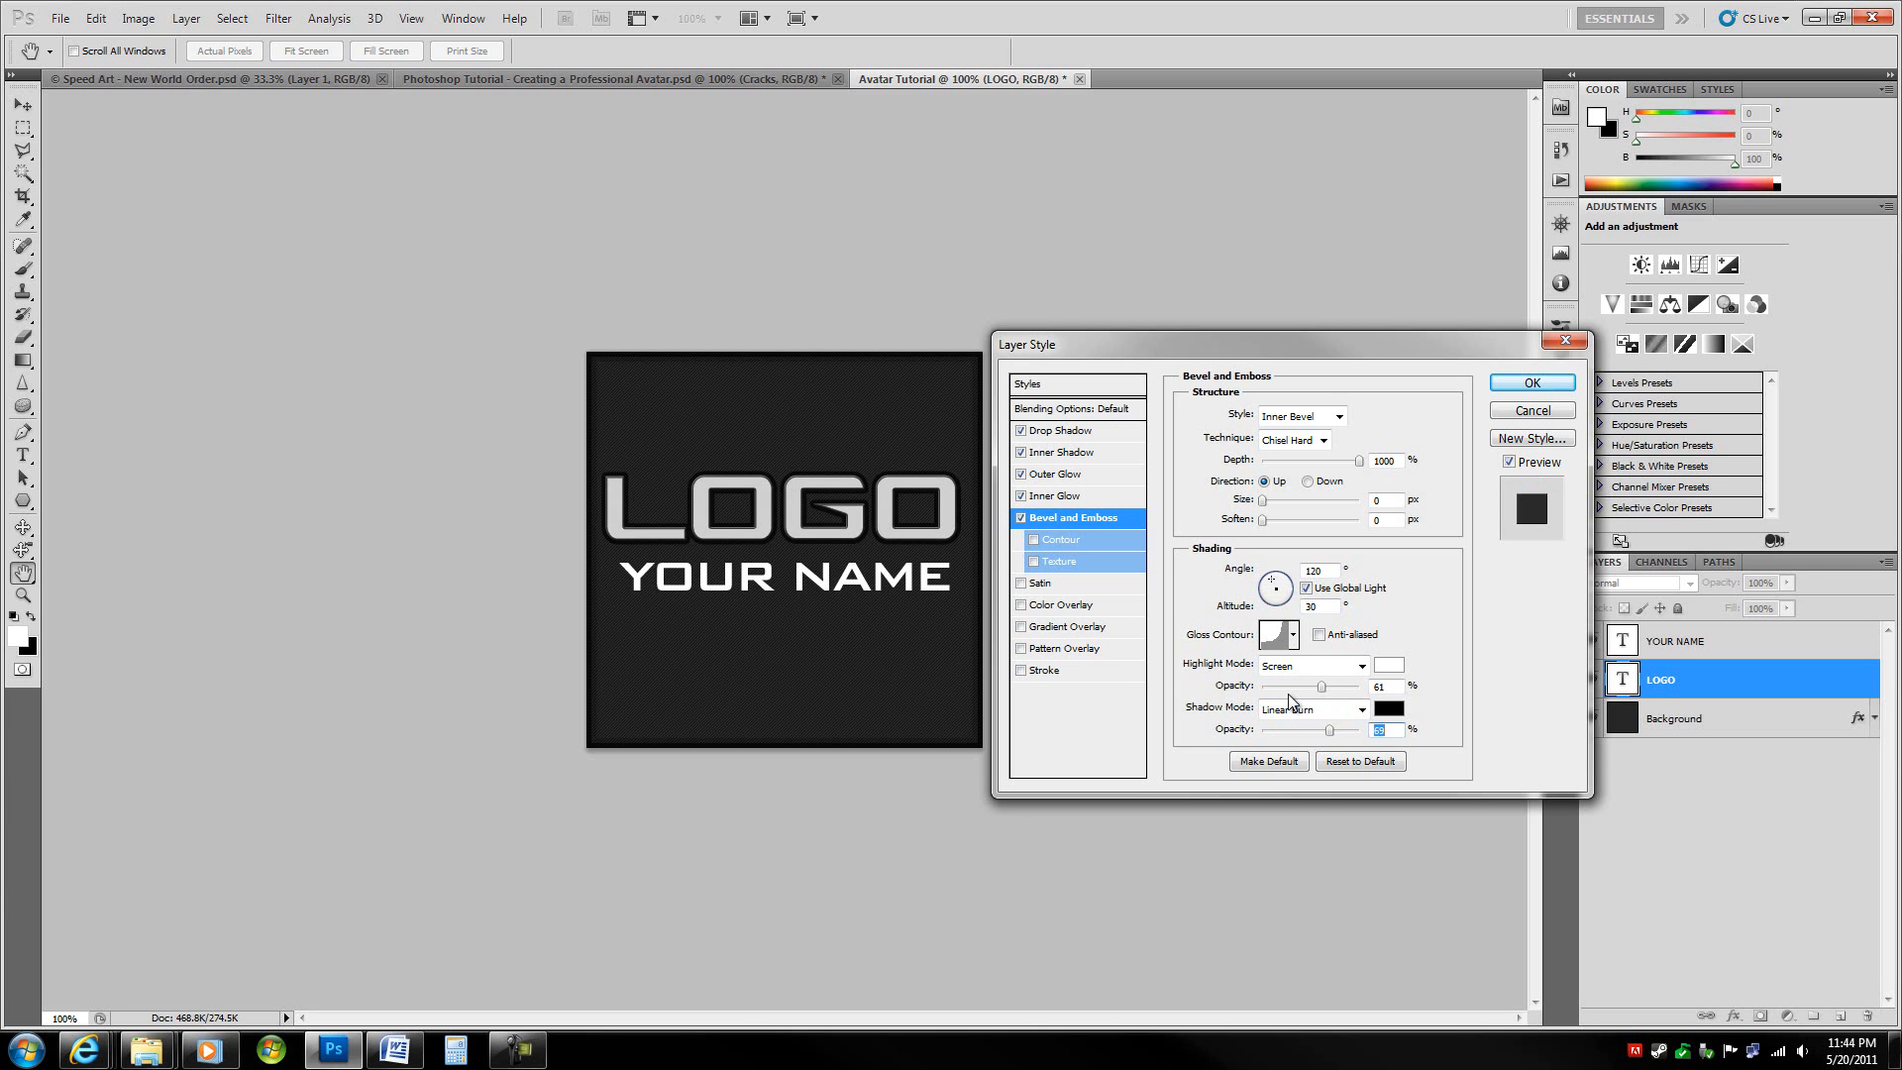
pyautogui.click(1385, 728)
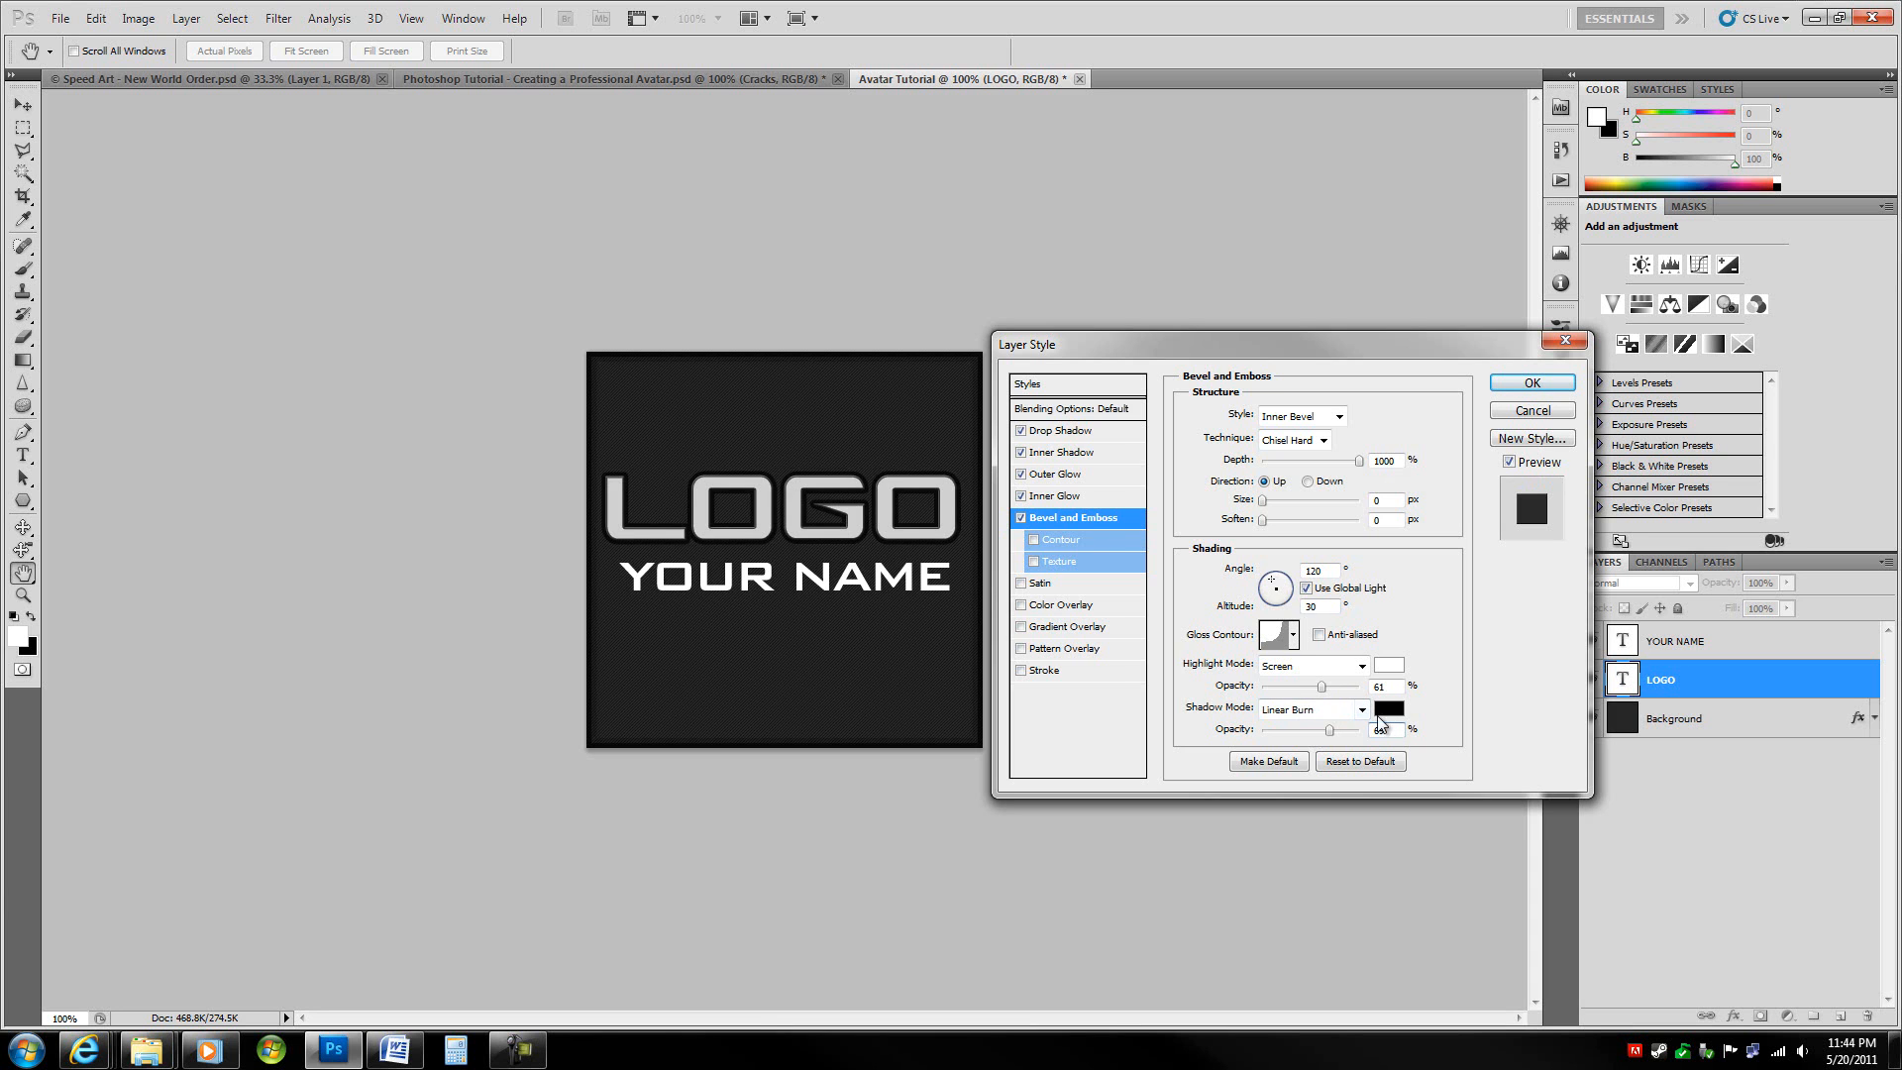
# - Enable the bevel's Contour at 100% range with anti-aliasing, and turn on anti-aliasing for the gloss contour
pyautogui.click(1060, 541)
pyautogui.moveTo(1285, 449); pyautogui.dragTo(1461, 452)
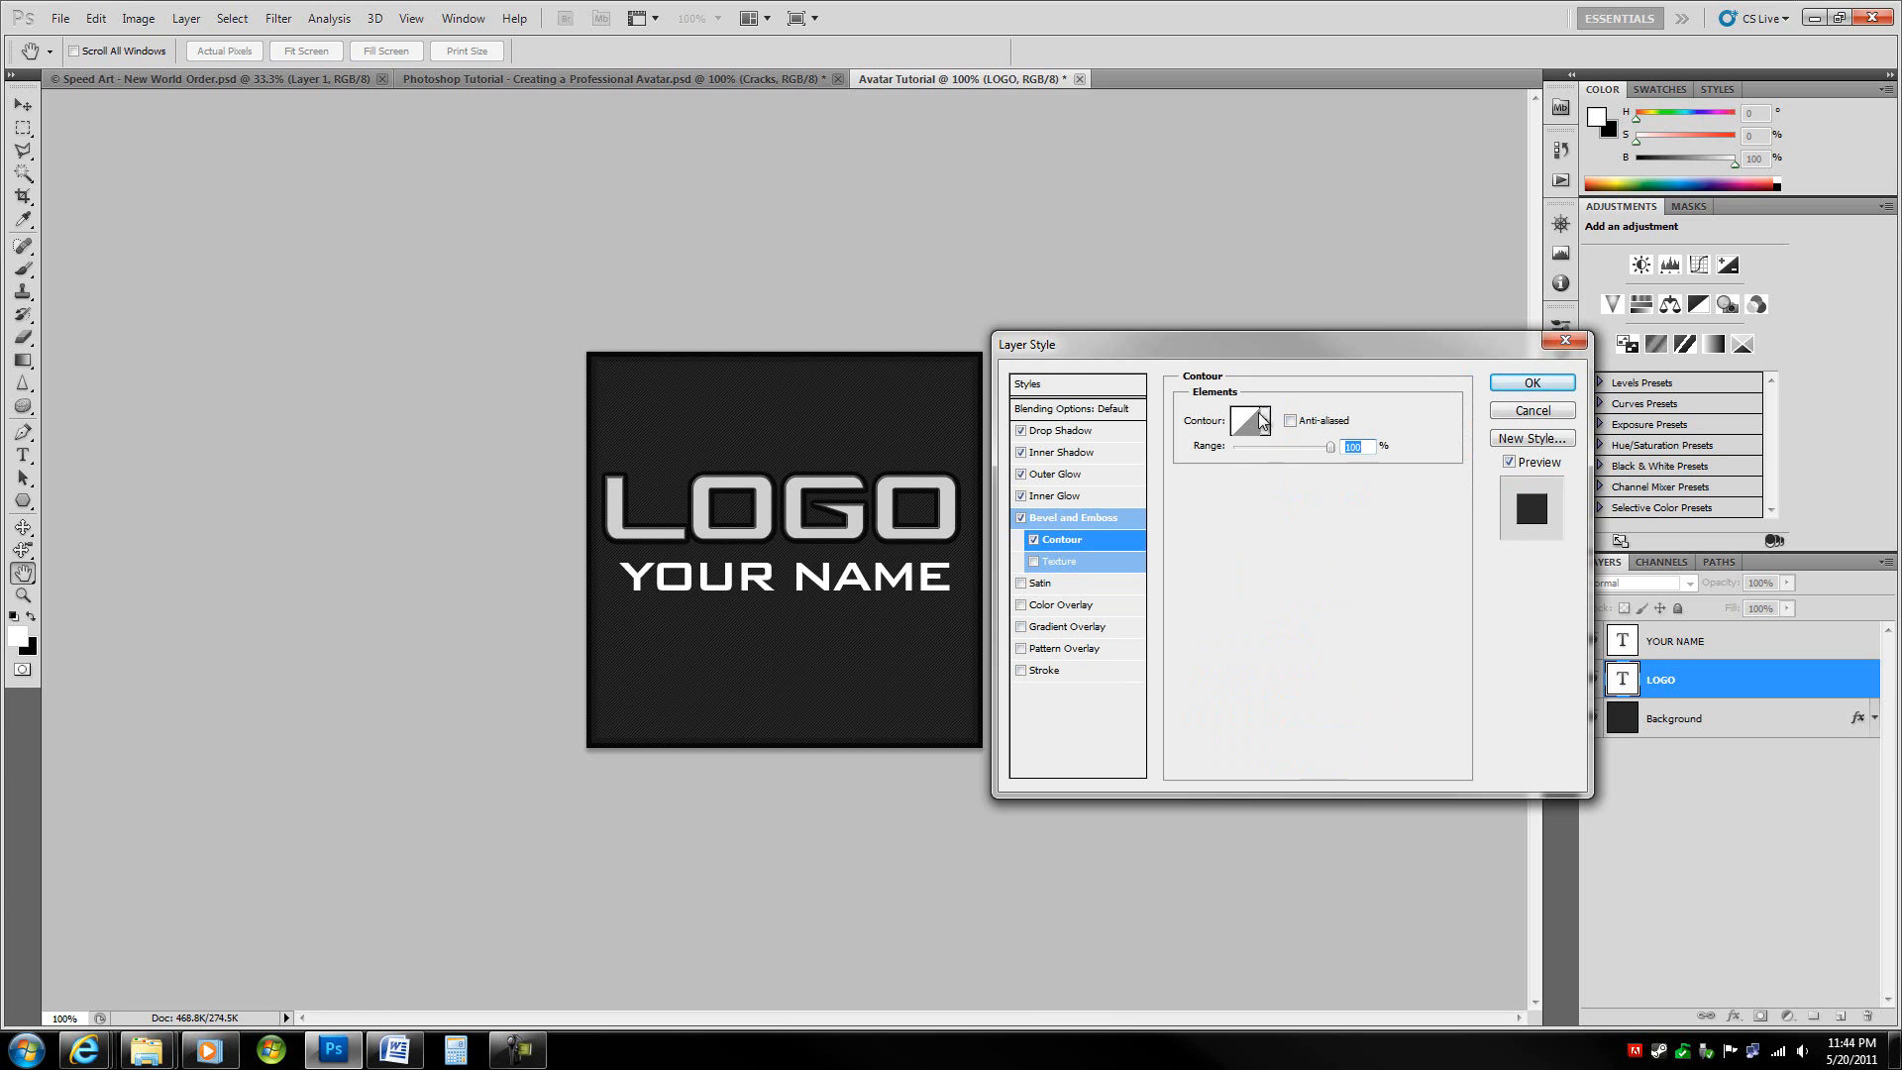
pyautogui.click(1291, 421)
pyautogui.click(1075, 518)
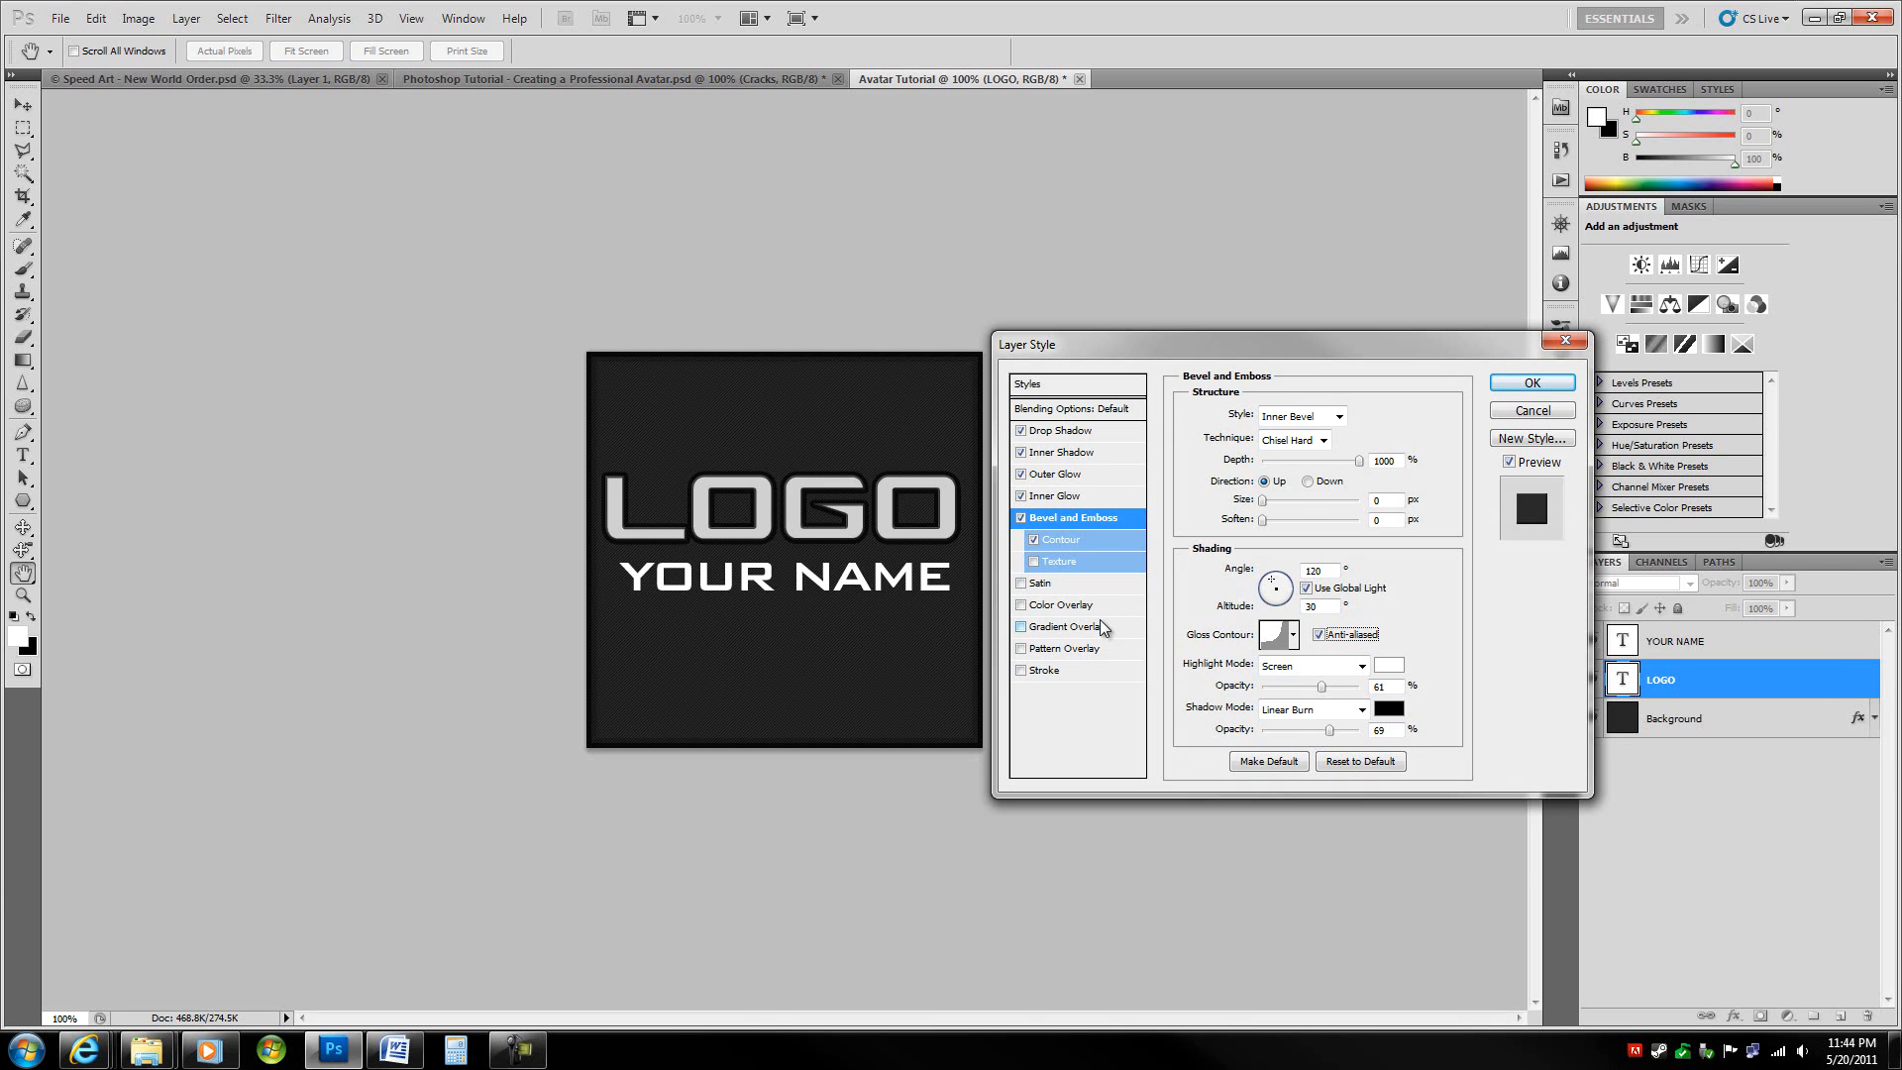
# - Add a black (000000) Color Overlay to the LOGO text layer with 30% opacity
pyautogui.click(1064, 605)
pyautogui.click(1381, 414)
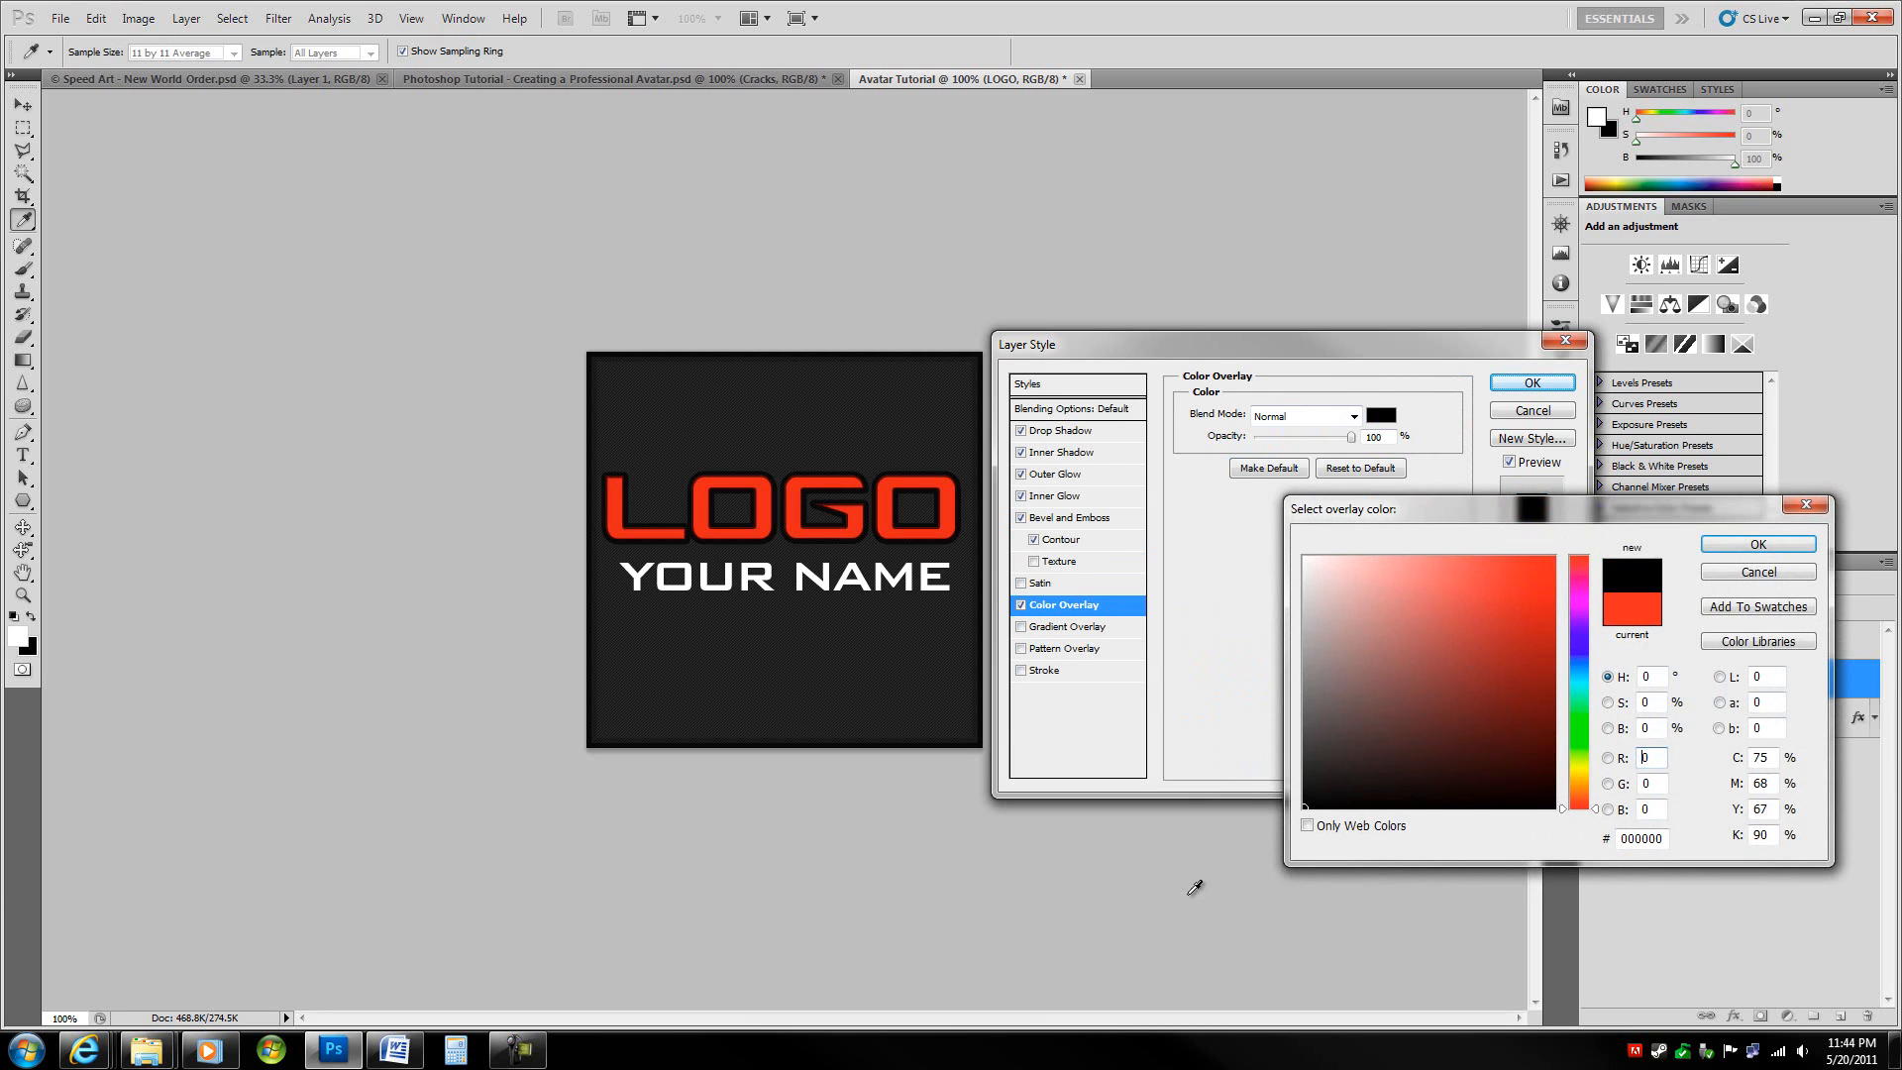
pyautogui.click(1771, 545)
pyautogui.click(1378, 437)
pyautogui.hotkey('shift', 'Down')
pyautogui.hotkey('shift', 'Down')
pyautogui.hotkey('shift', 'Down')
pyautogui.hotkey('shift', 'Down')
pyautogui.hotkey('shift', 'Down')
pyautogui.hotkey('shift', 'Down')
pyautogui.hotkey('shift', 'Down')
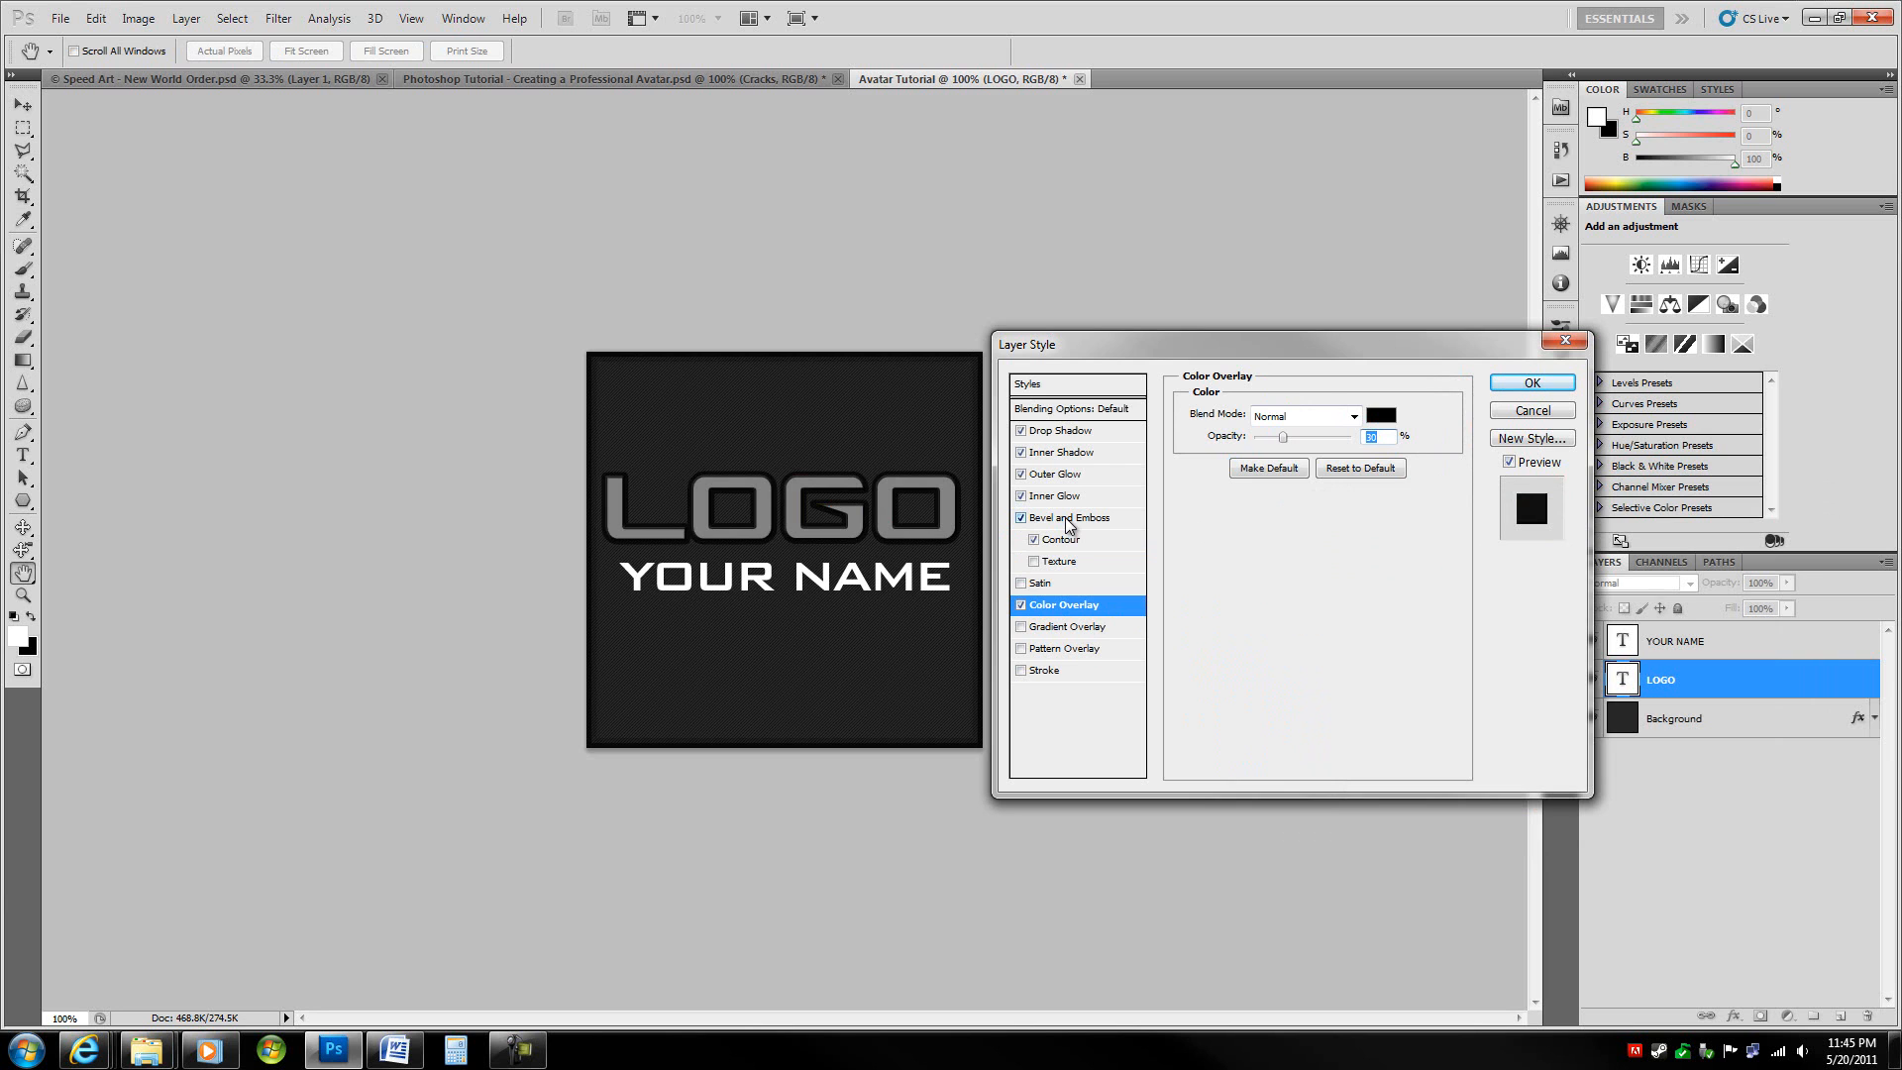
# - Add a Gradient Overlay to the LOGO text layer and choose the grey metallic preset gradient with five colour stops
pyautogui.click(1080, 627)
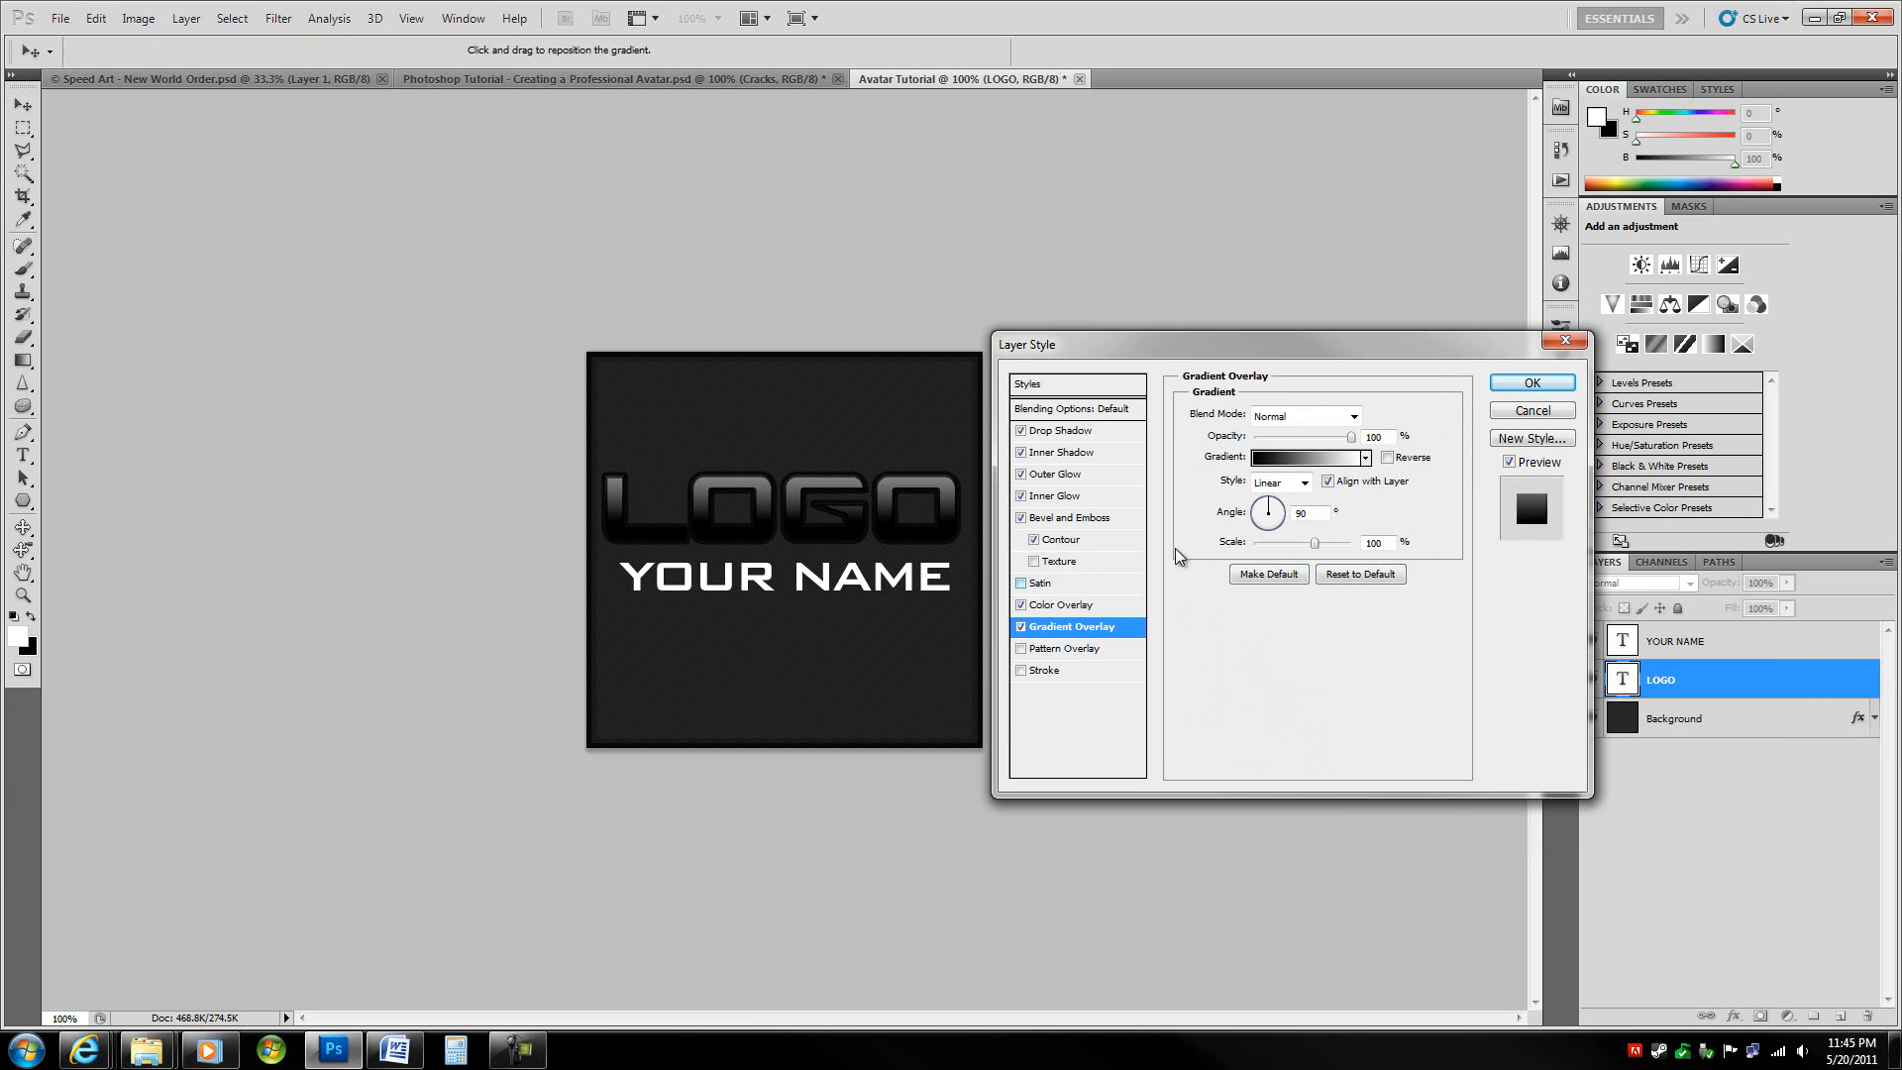
pyautogui.click(1326, 460)
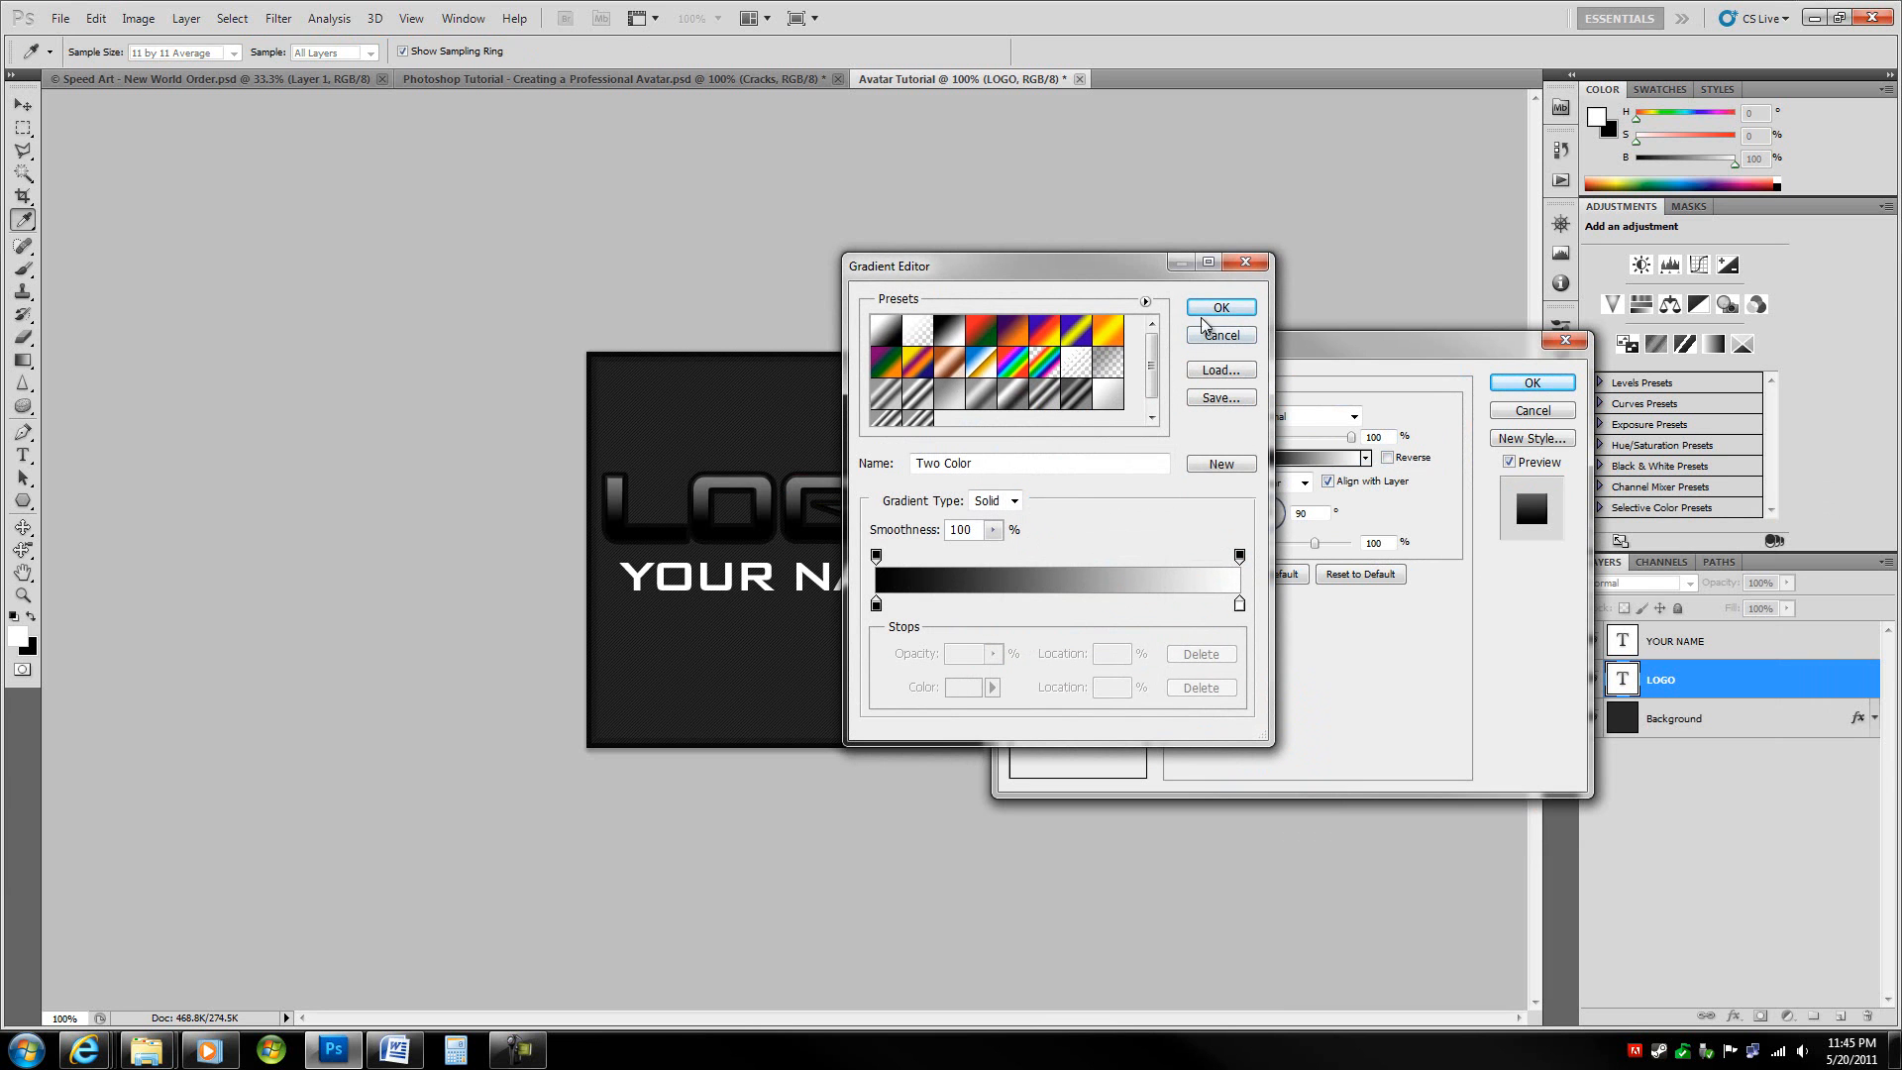
pyautogui.click(976, 401)
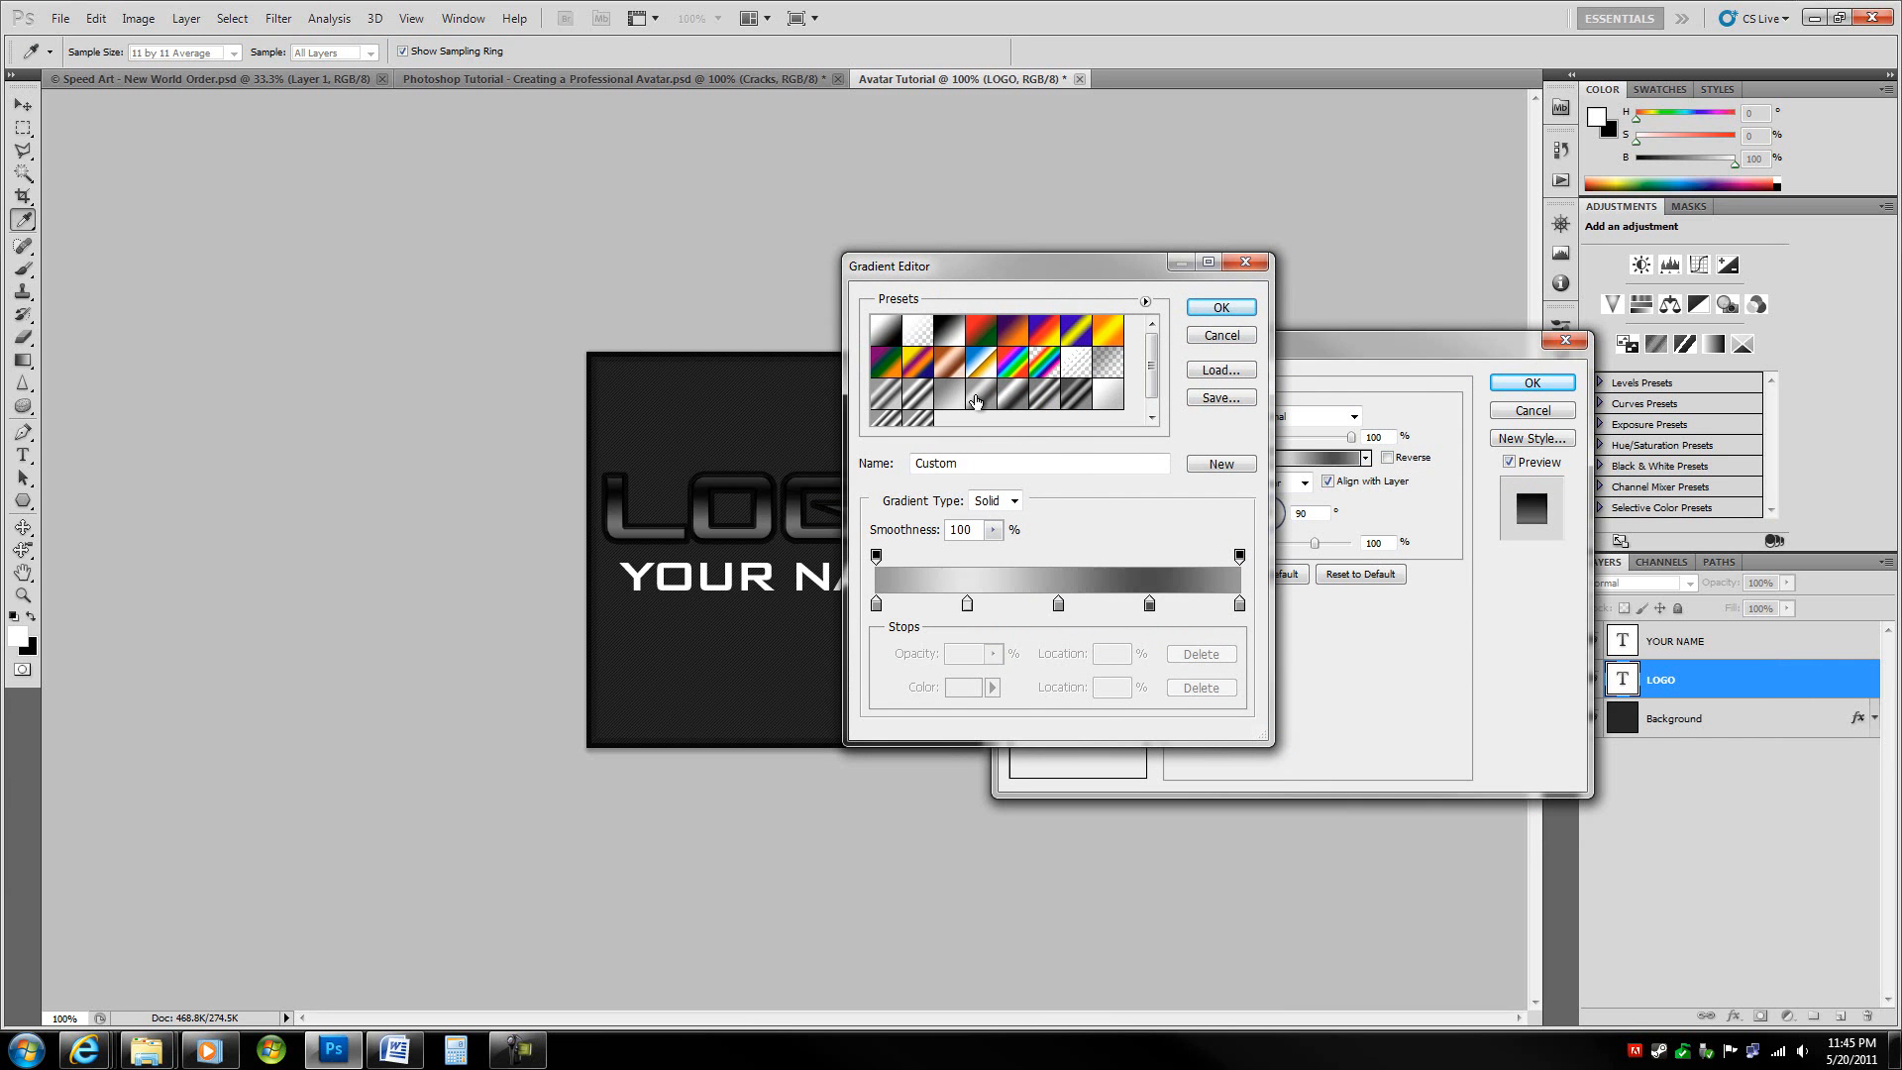
# - Examine the colour values and locations of the grey gradient's stops one by one
pyautogui.doubleClick(1149, 604)
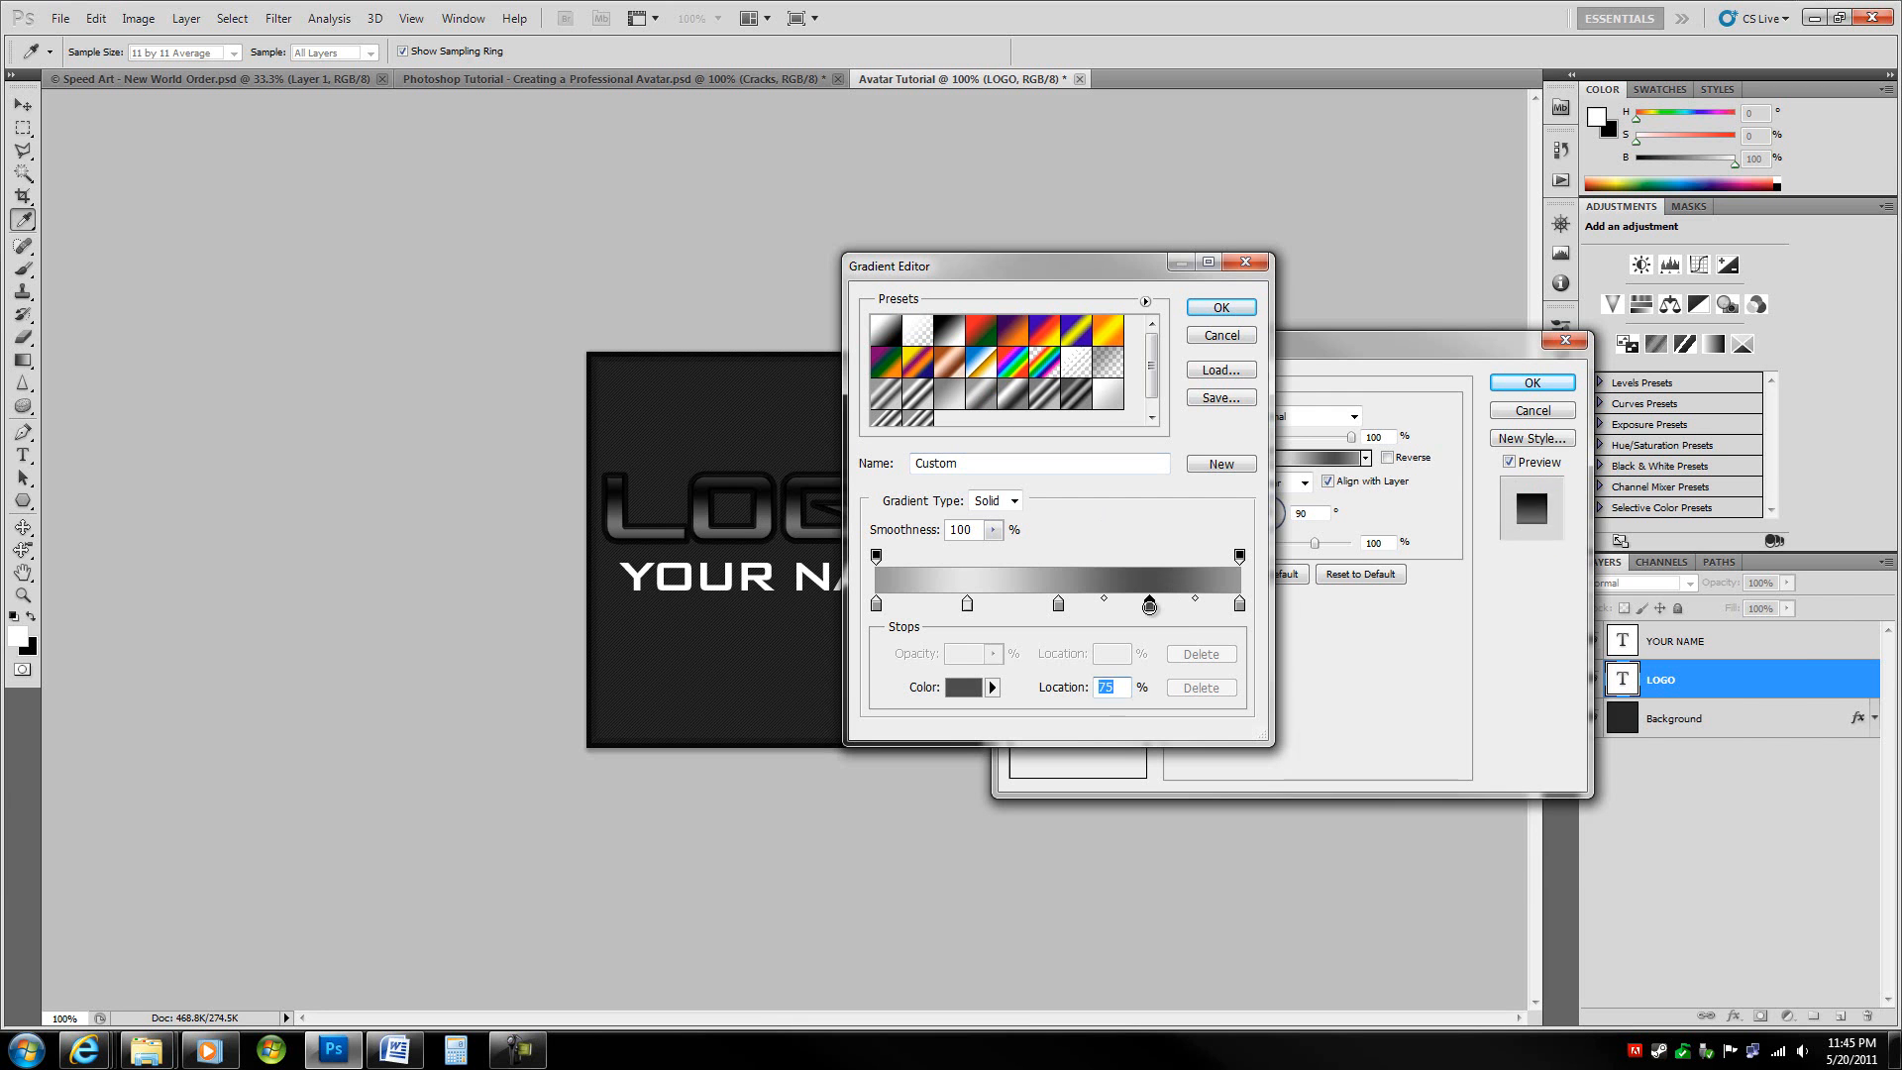
pyautogui.click(1757, 544)
pyautogui.doubleClick(876, 603)
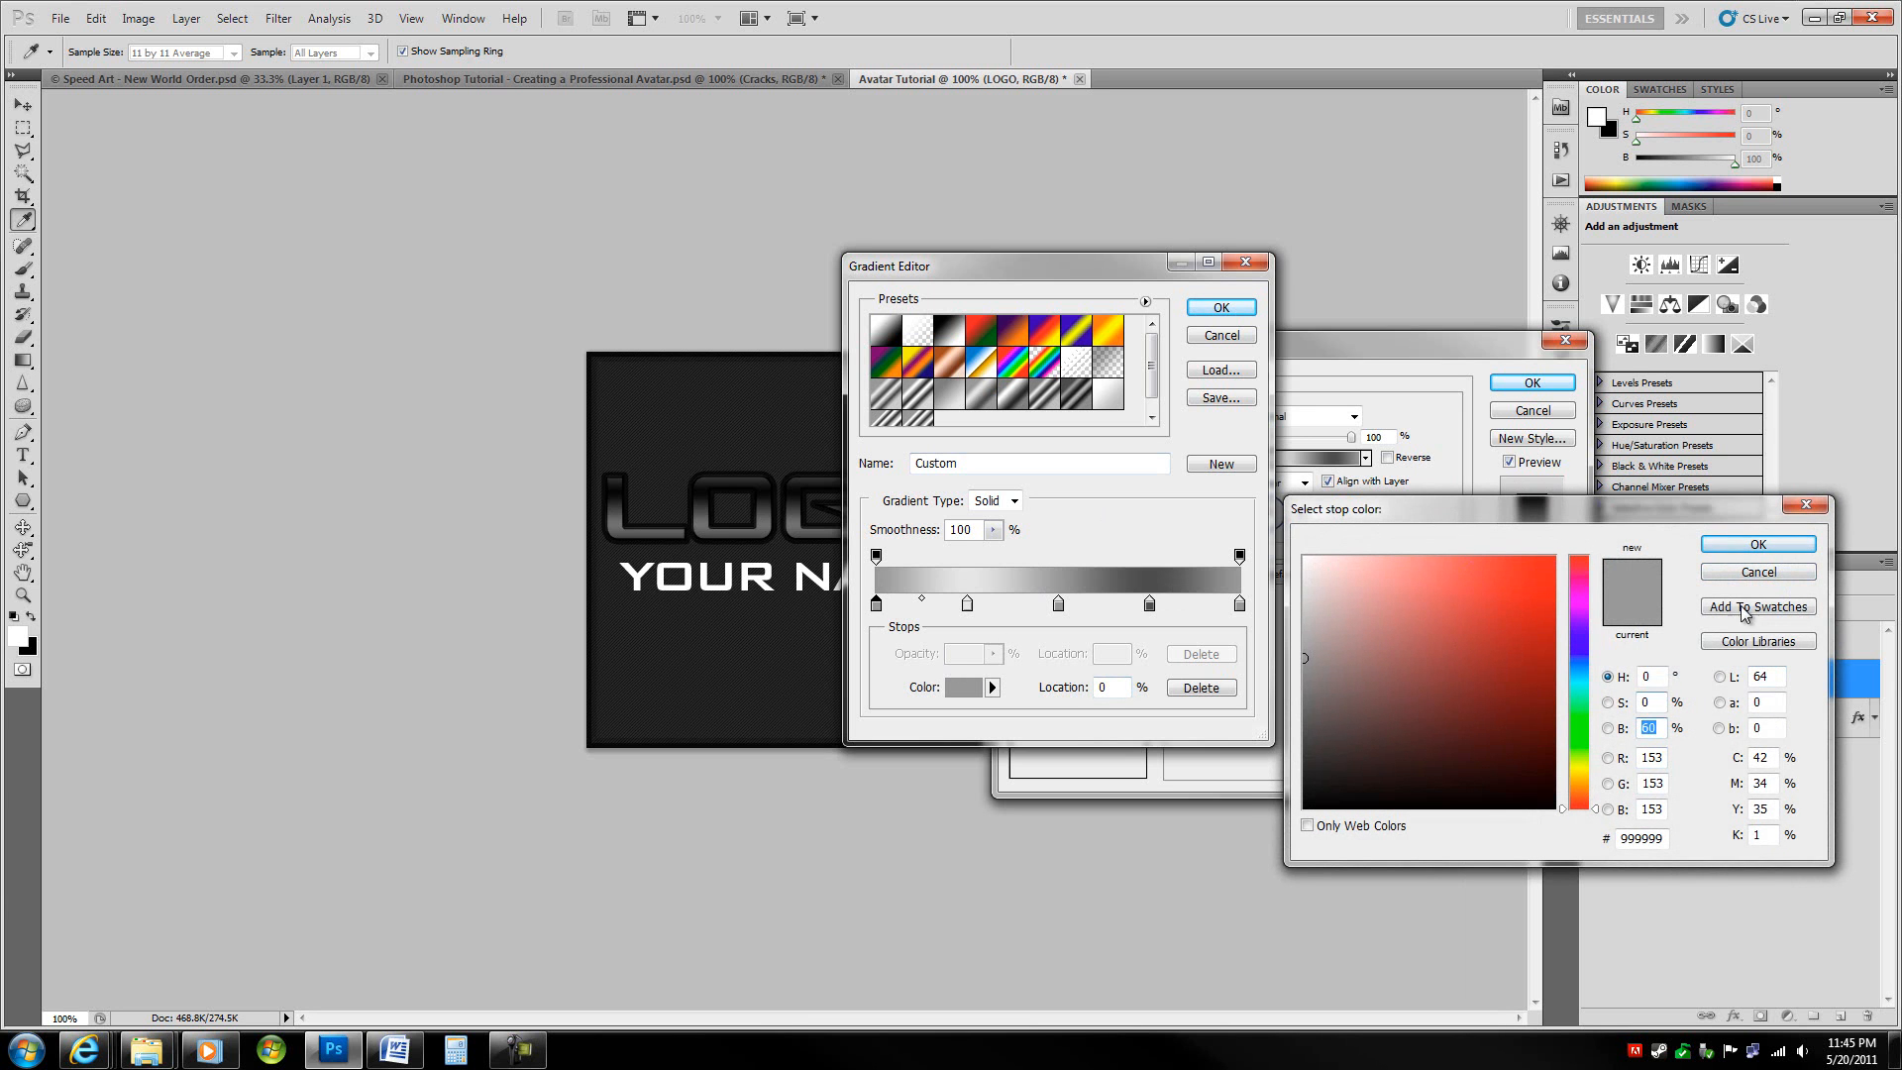
pyautogui.click(1759, 575)
pyautogui.doubleClick(968, 603)
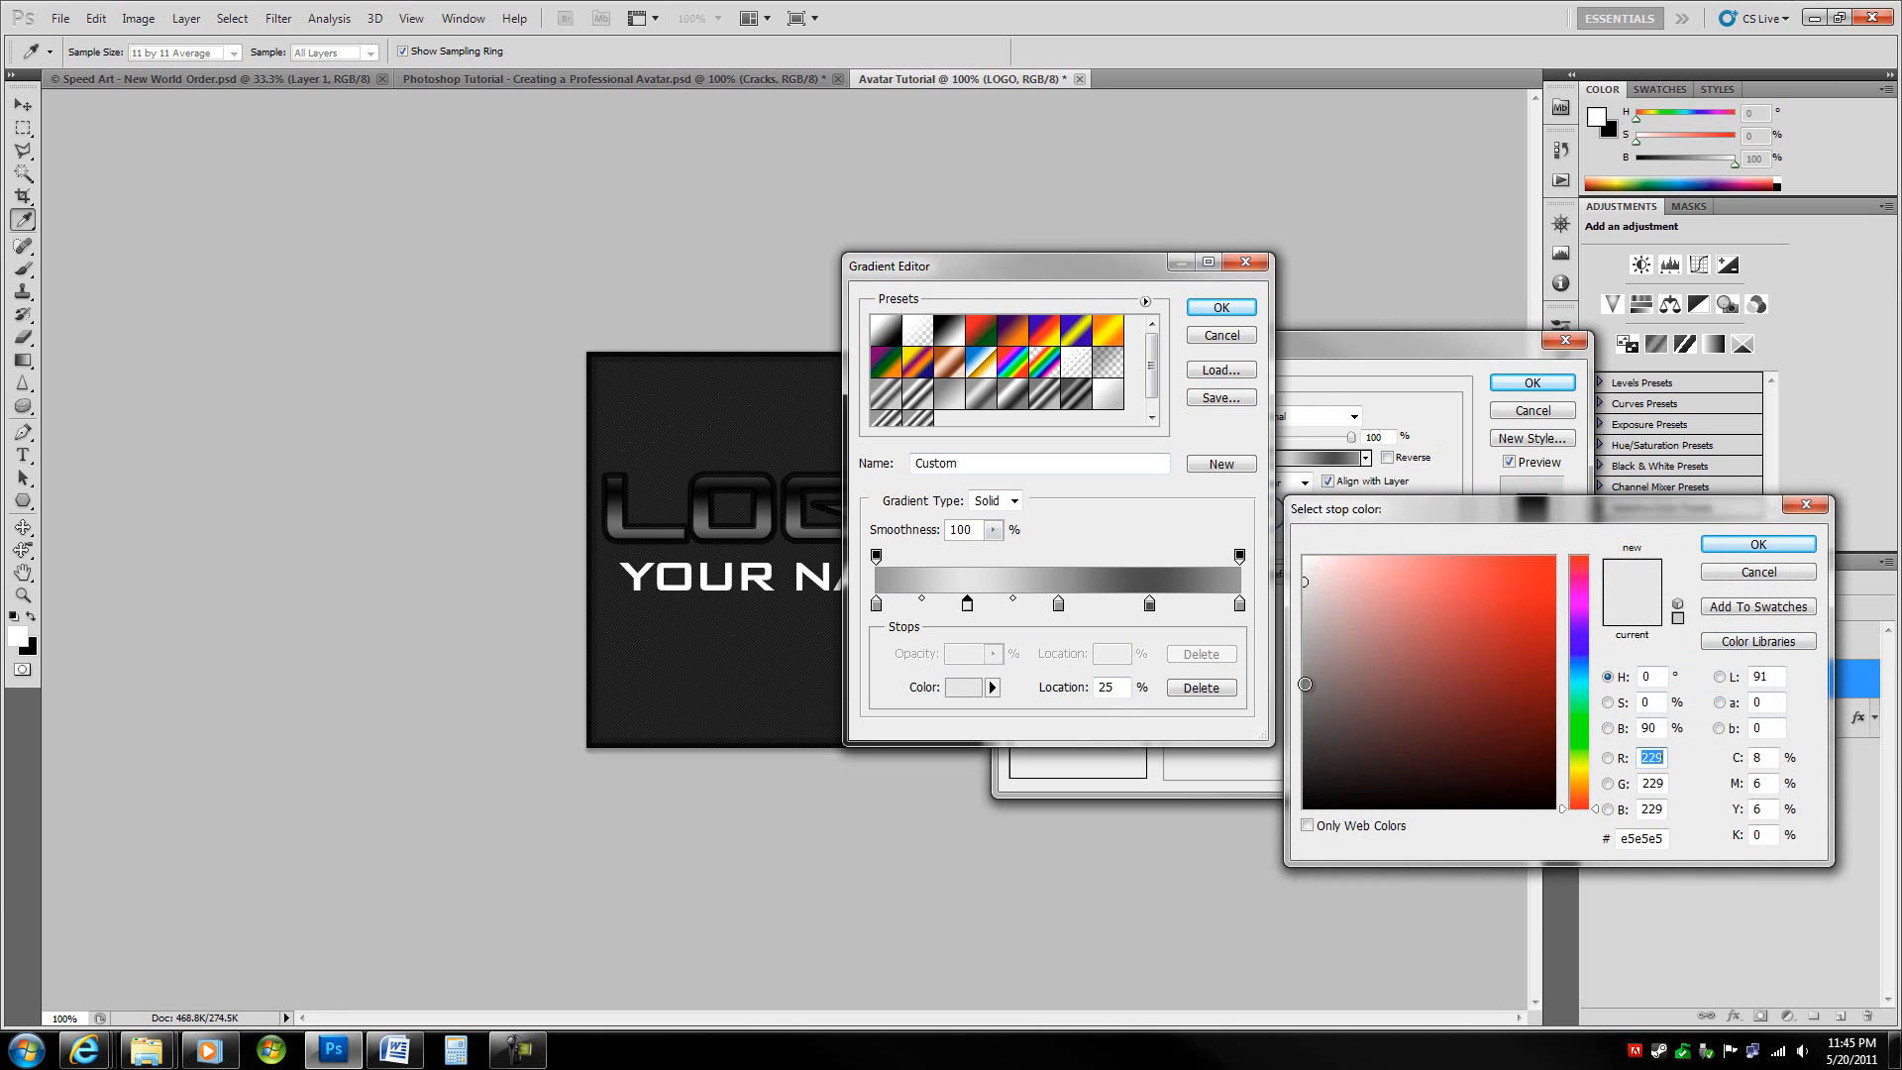
pyautogui.click(1650, 728)
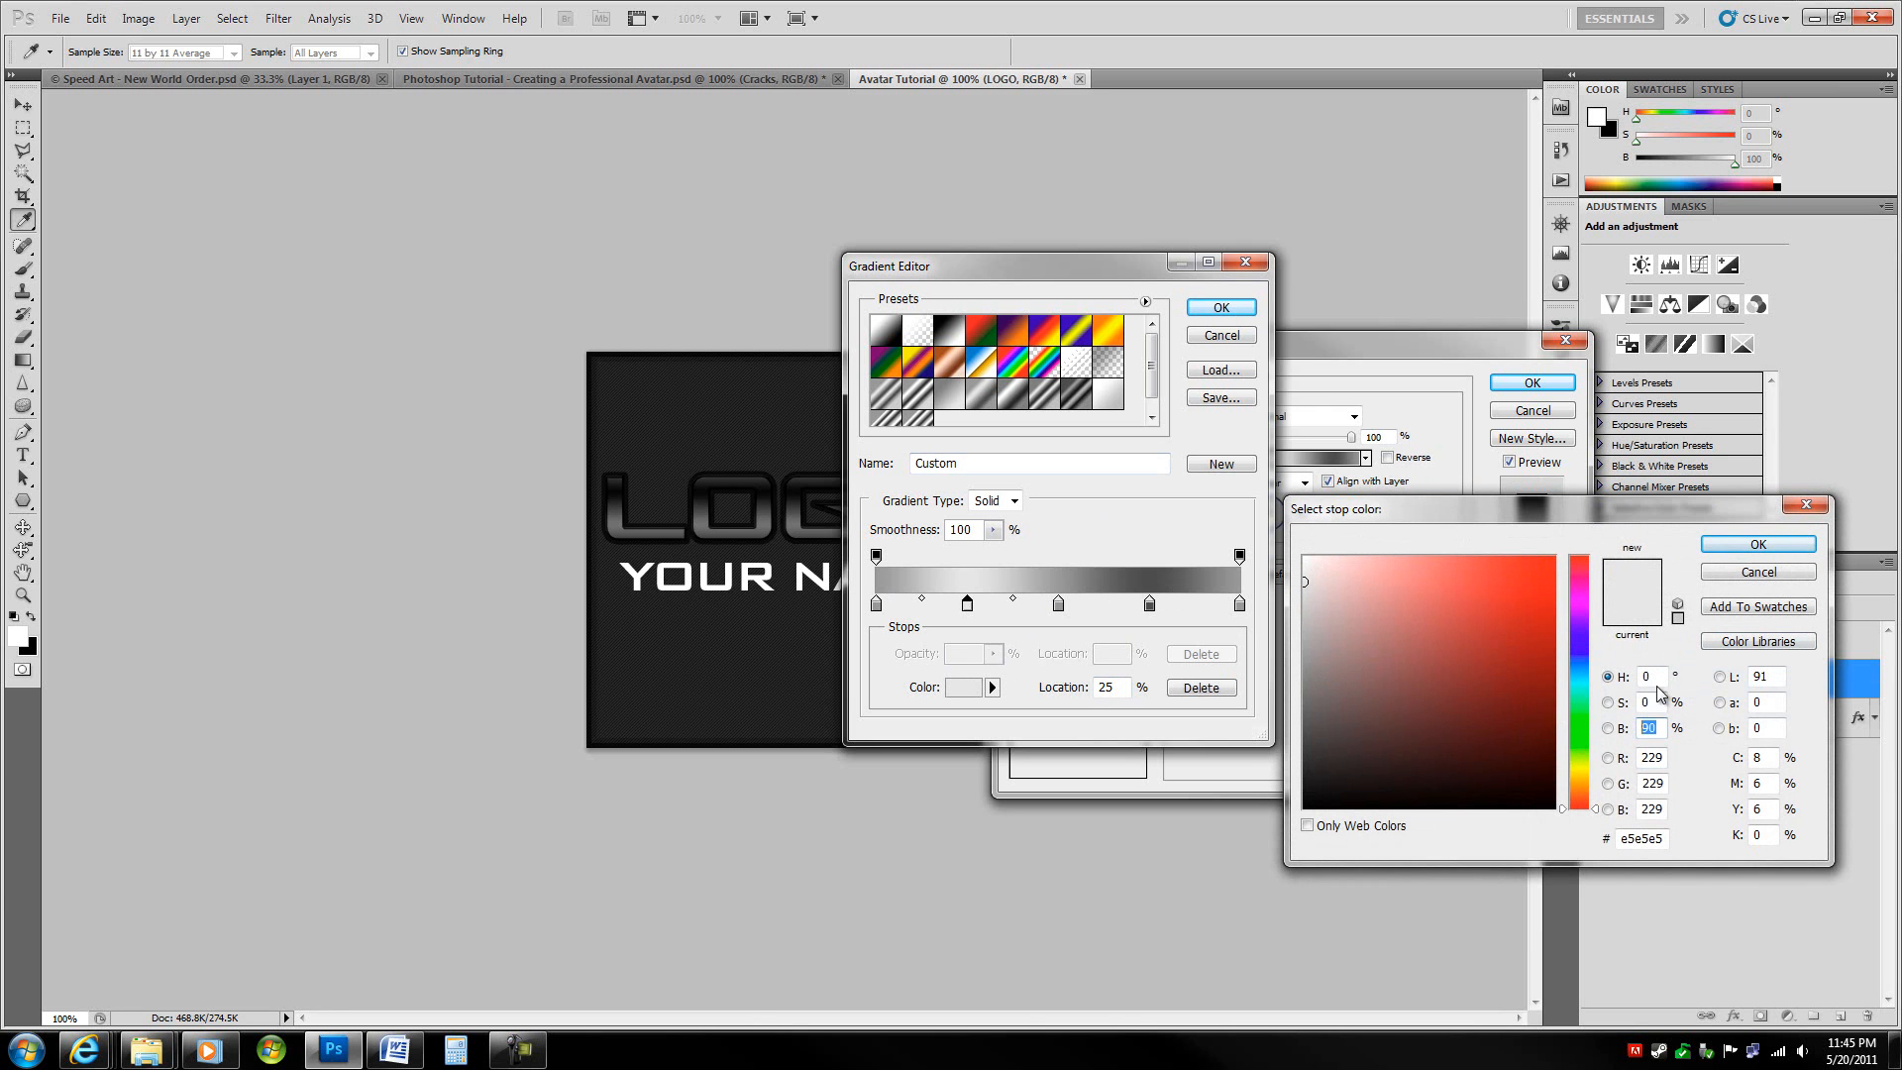
pyautogui.click(1757, 545)
pyautogui.doubleClick(1058, 605)
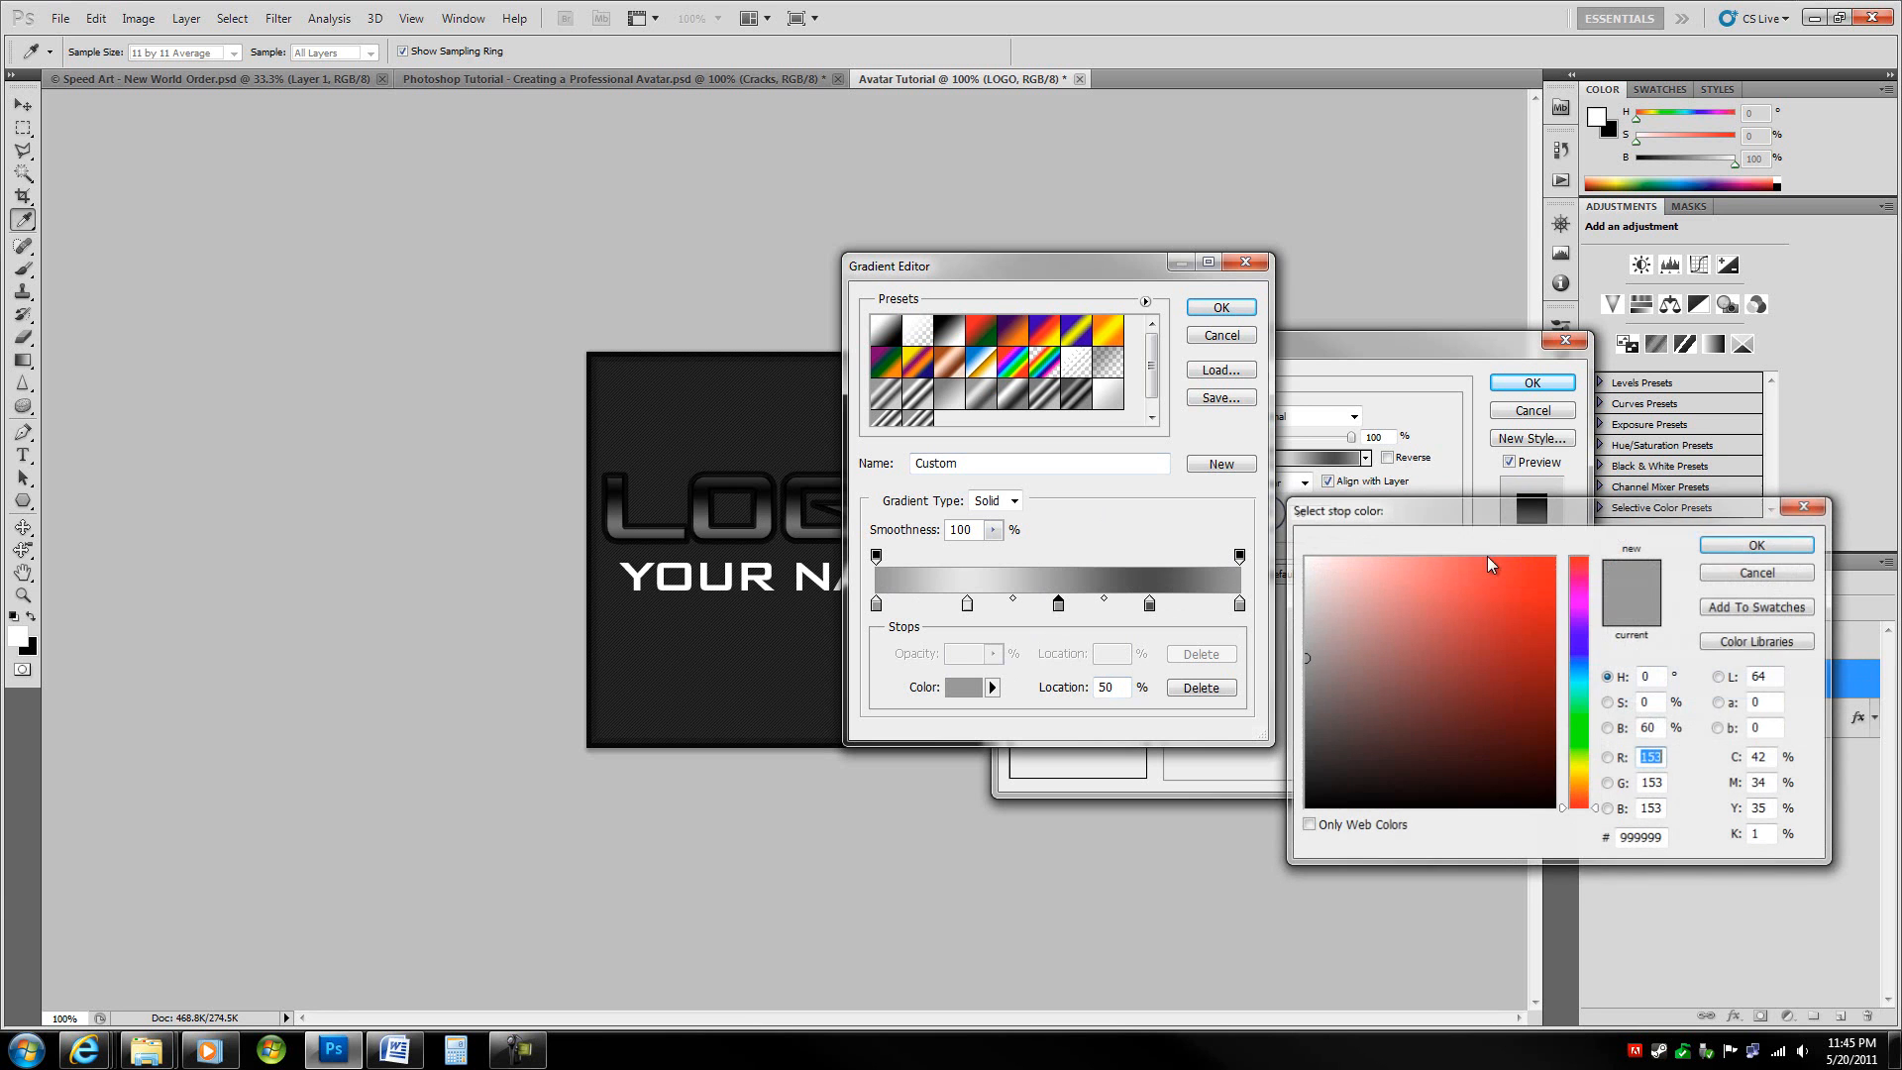
pyautogui.click(1758, 547)
pyautogui.doubleClick(1149, 605)
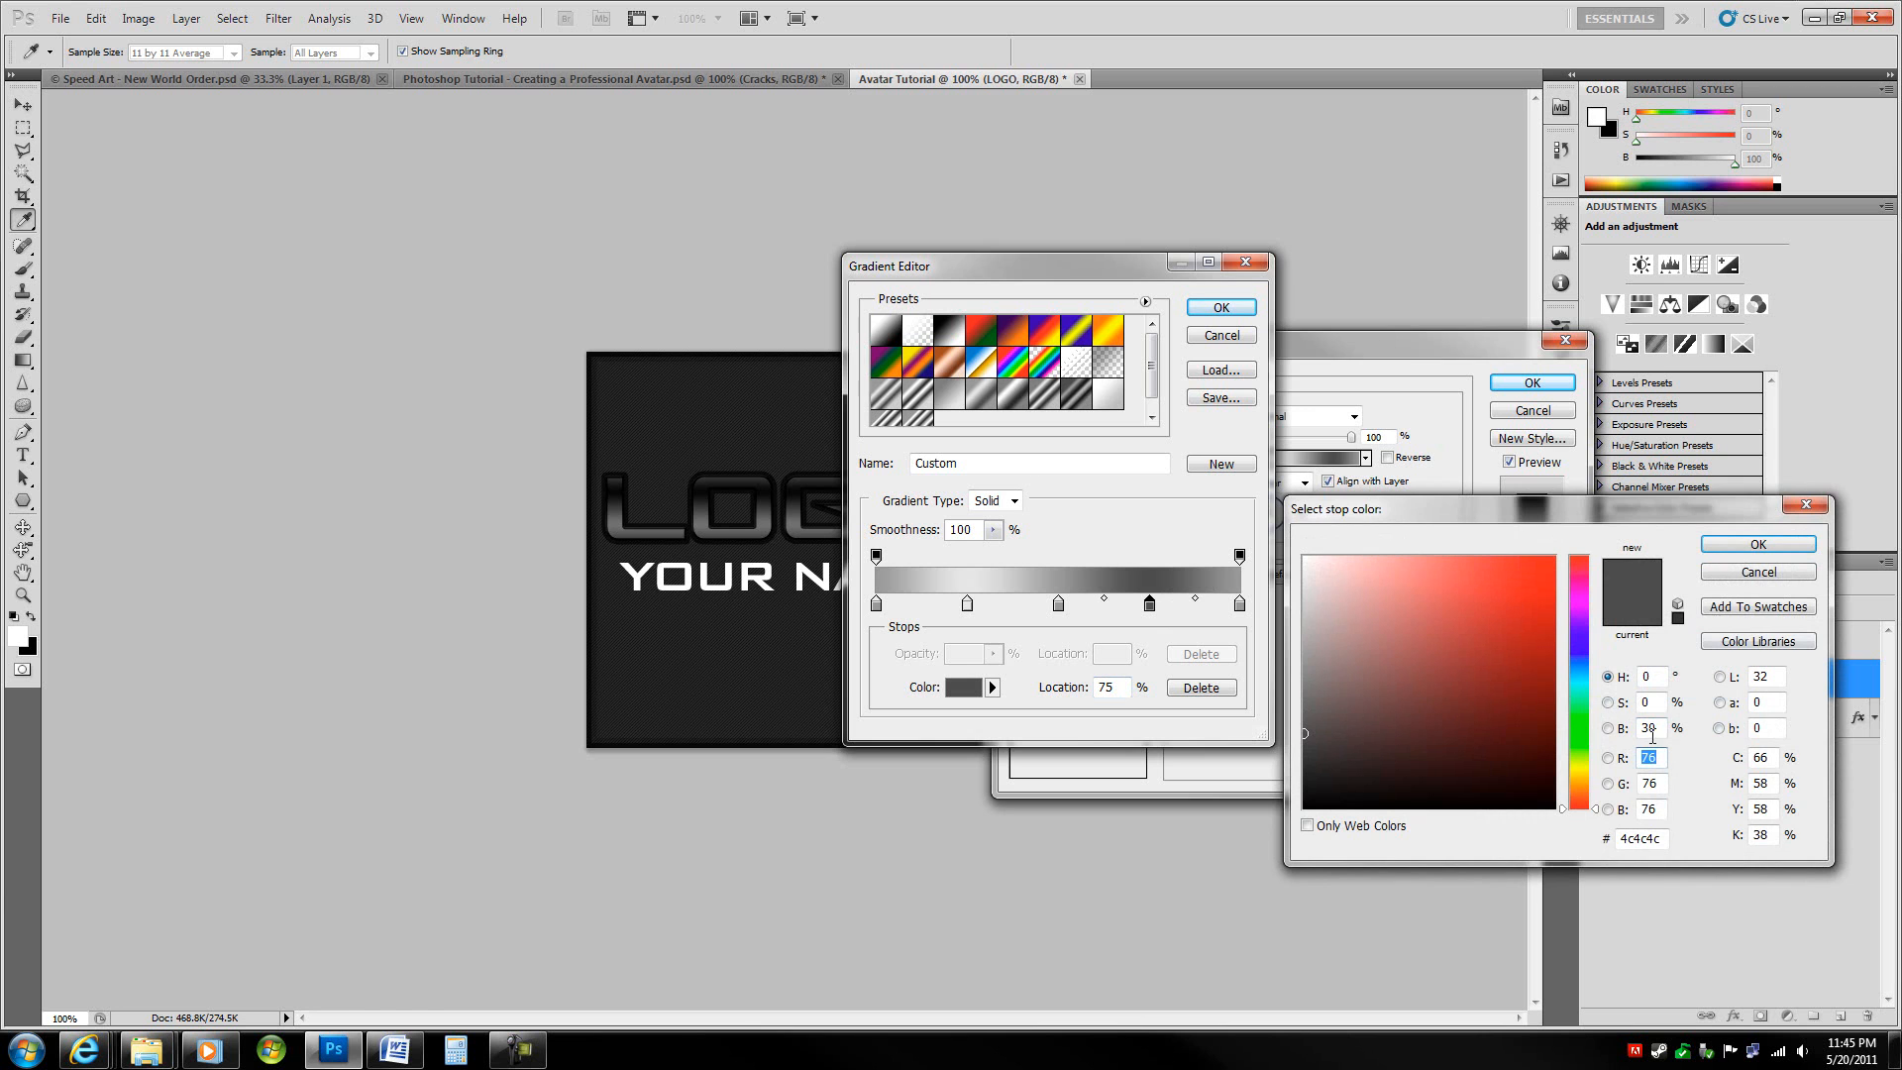
pyautogui.click(1771, 575)
pyautogui.click(1240, 607)
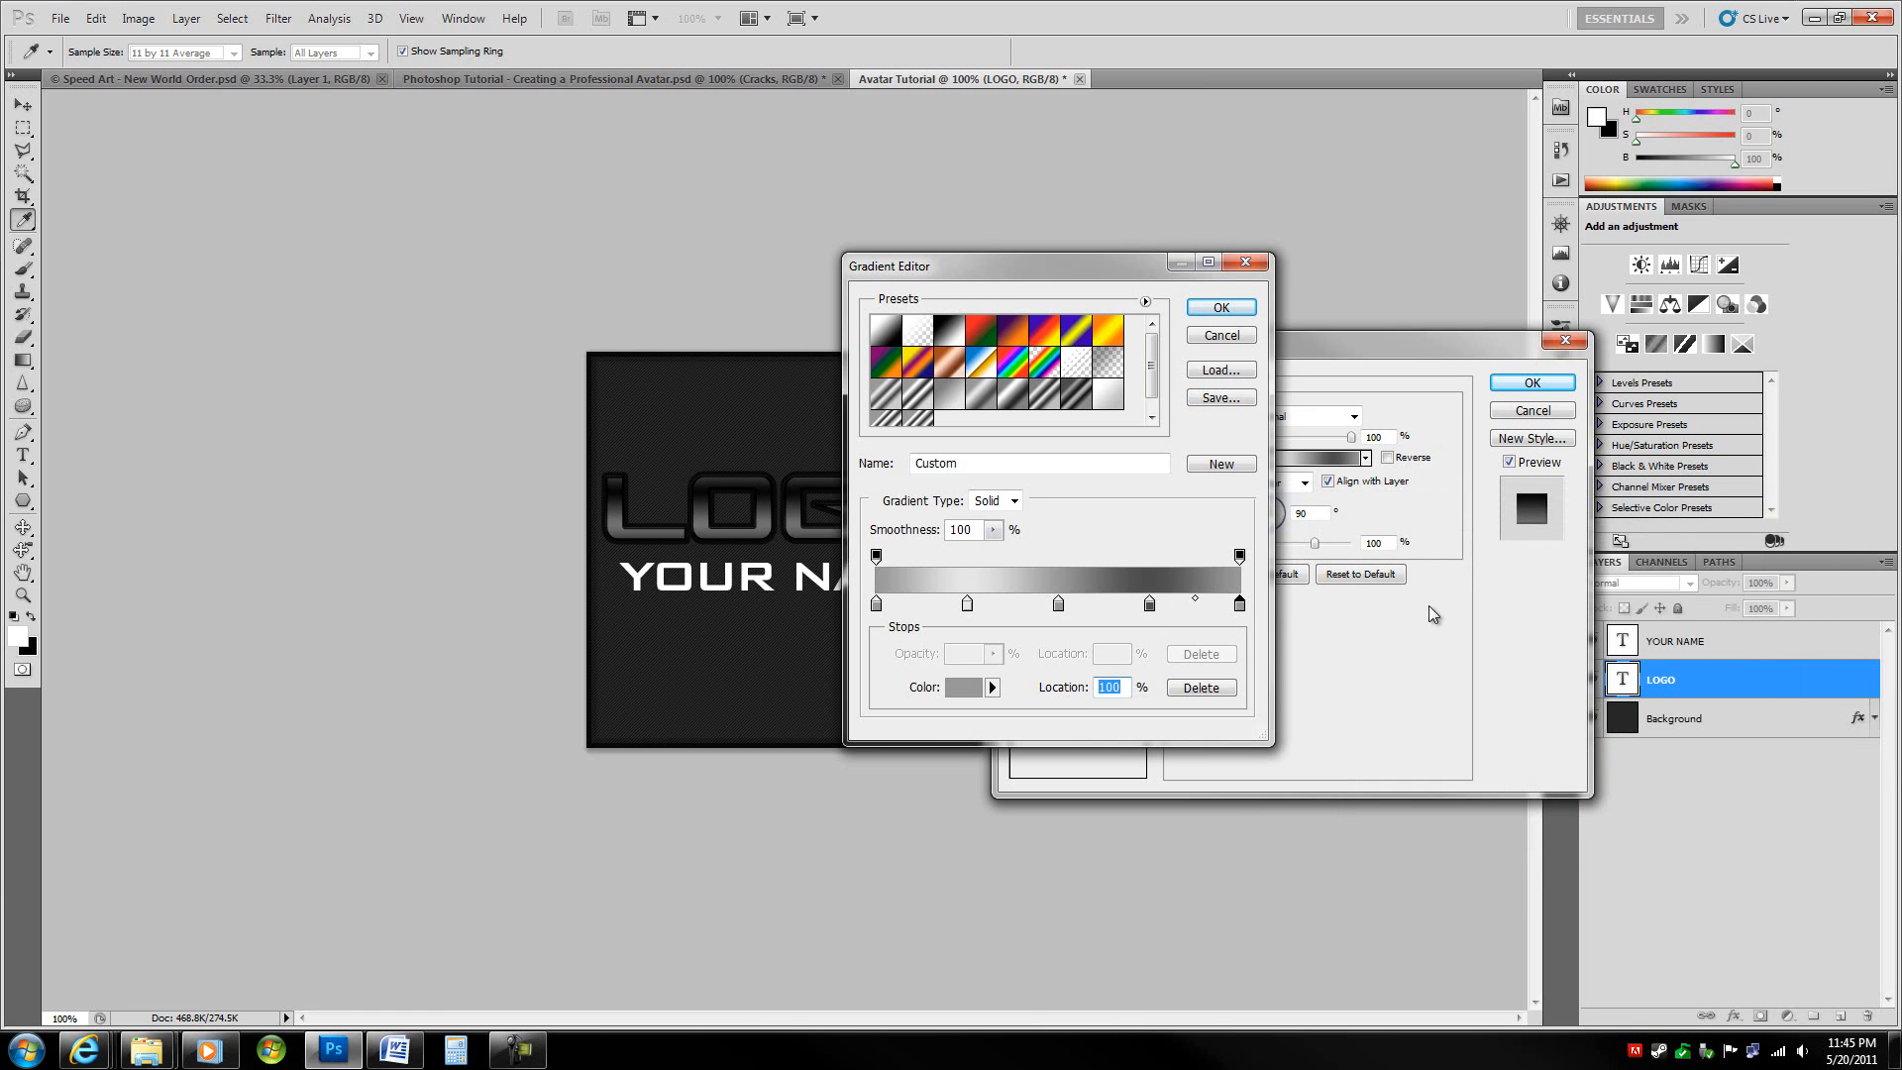
# - Accept the grey gradient and set the Gradient Overlay's opacity to 40%
pyautogui.click(1222, 308)
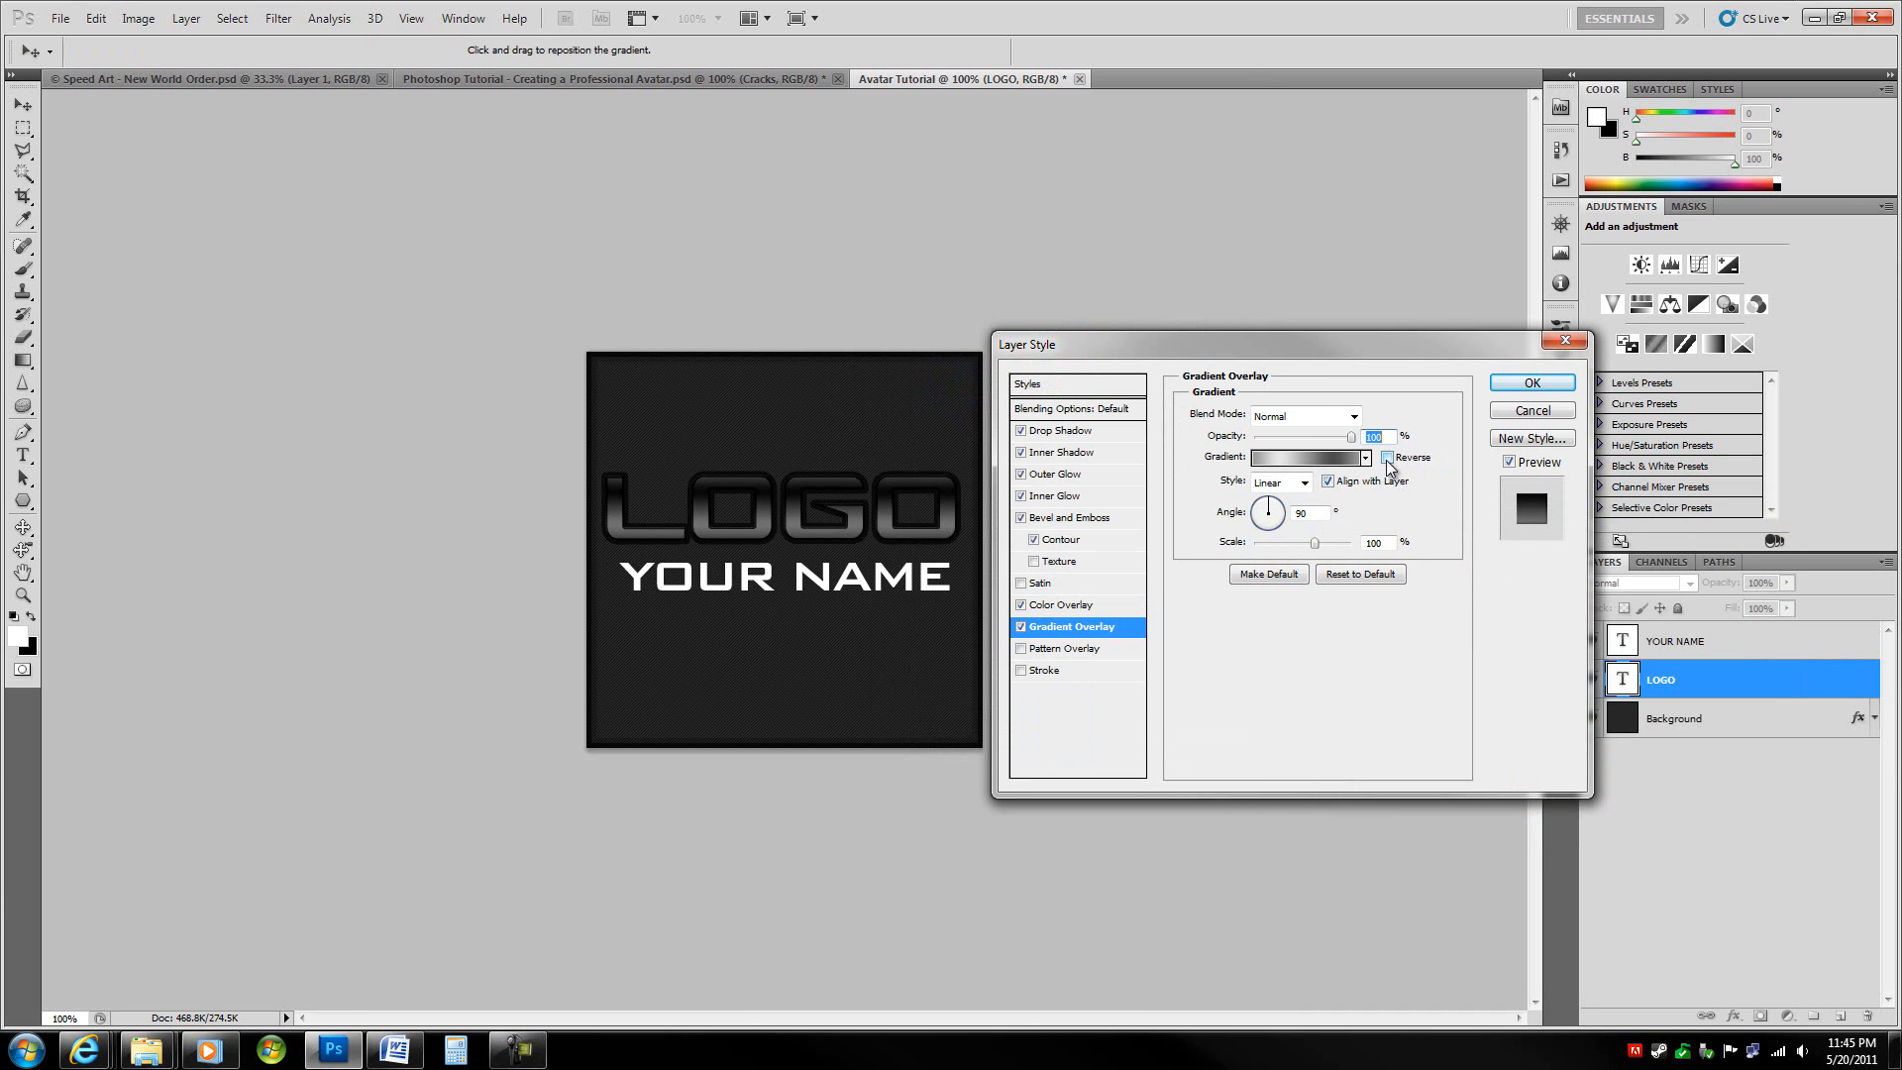
pyautogui.write('80')
pyautogui.hotkey('shift', 'Down')
pyautogui.hotkey('shift', 'Down')
pyautogui.hotkey('shift', 'Down')
pyautogui.hotkey('shift', 'Down')
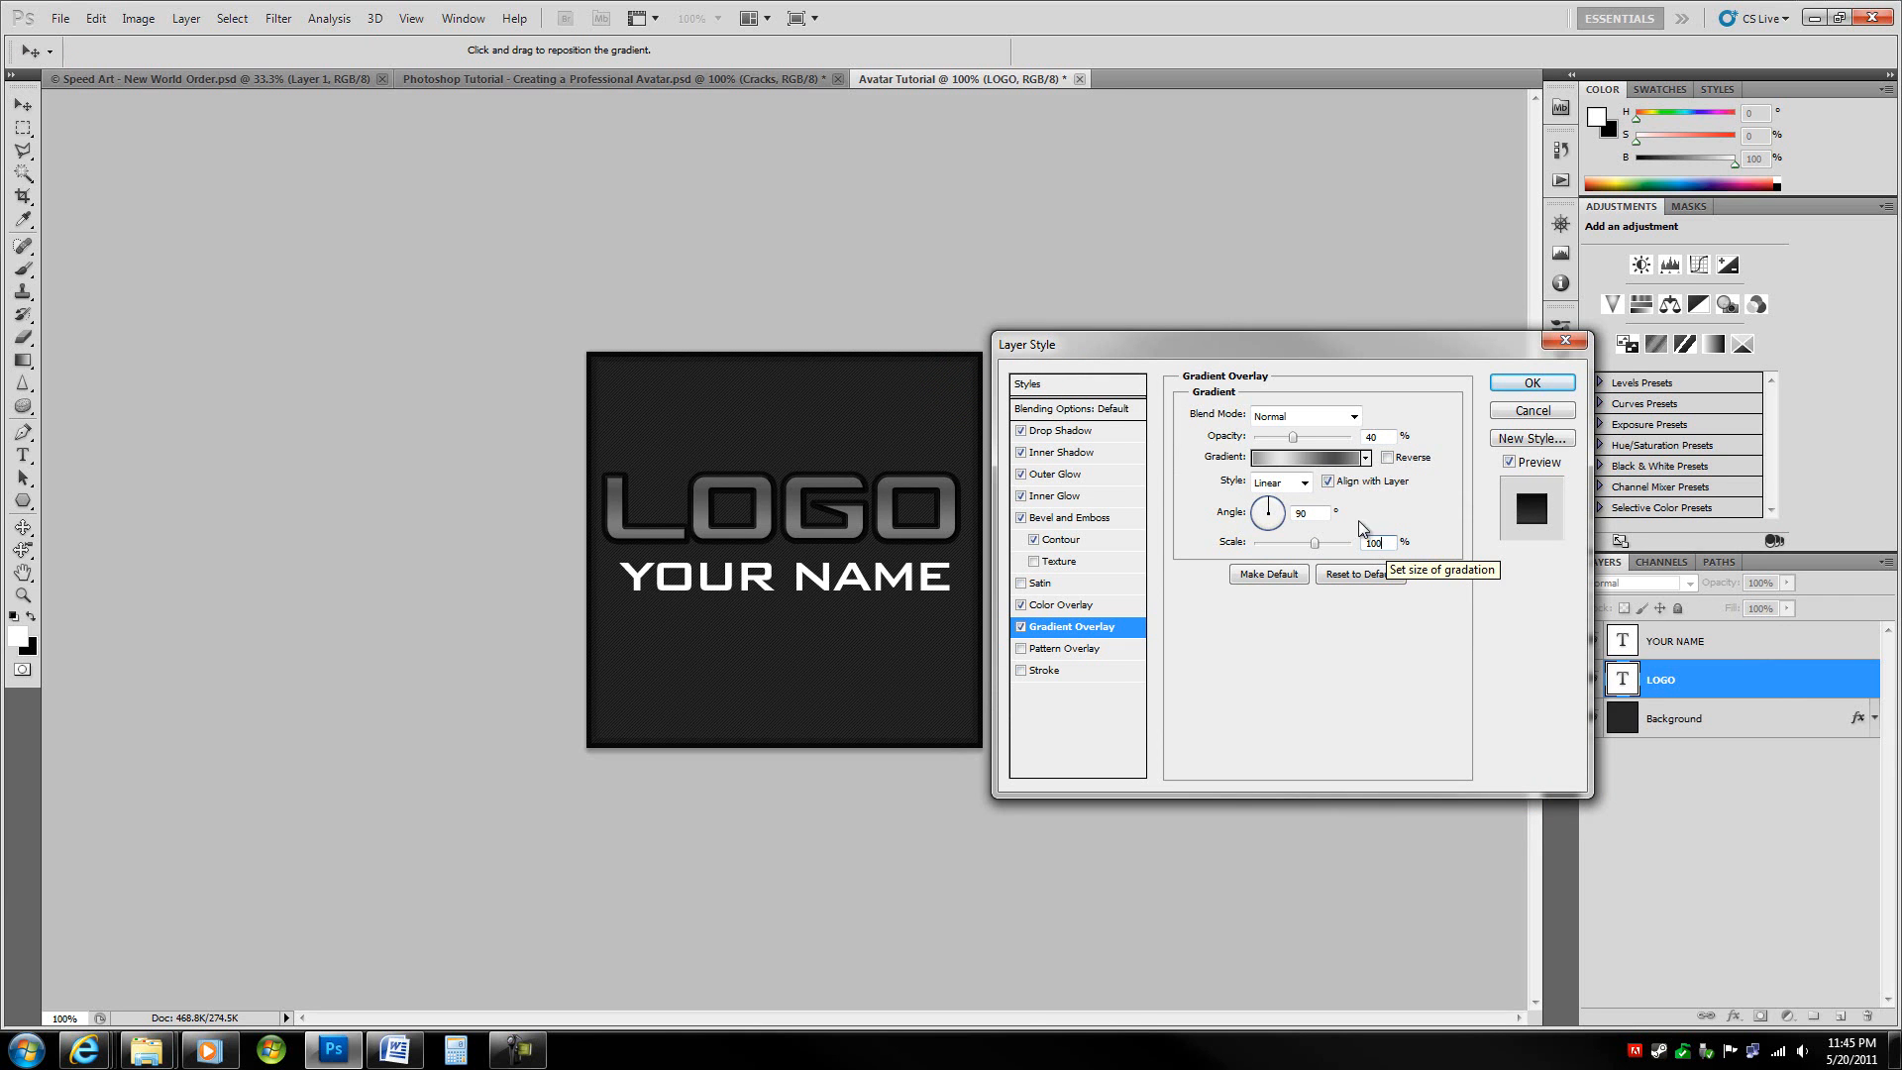
# - Add a Pattern Overlay to the LOGO text layer with the diagonal black pixel-line pattern, scale 50% and opacity 30%
pyautogui.click(1068, 650)
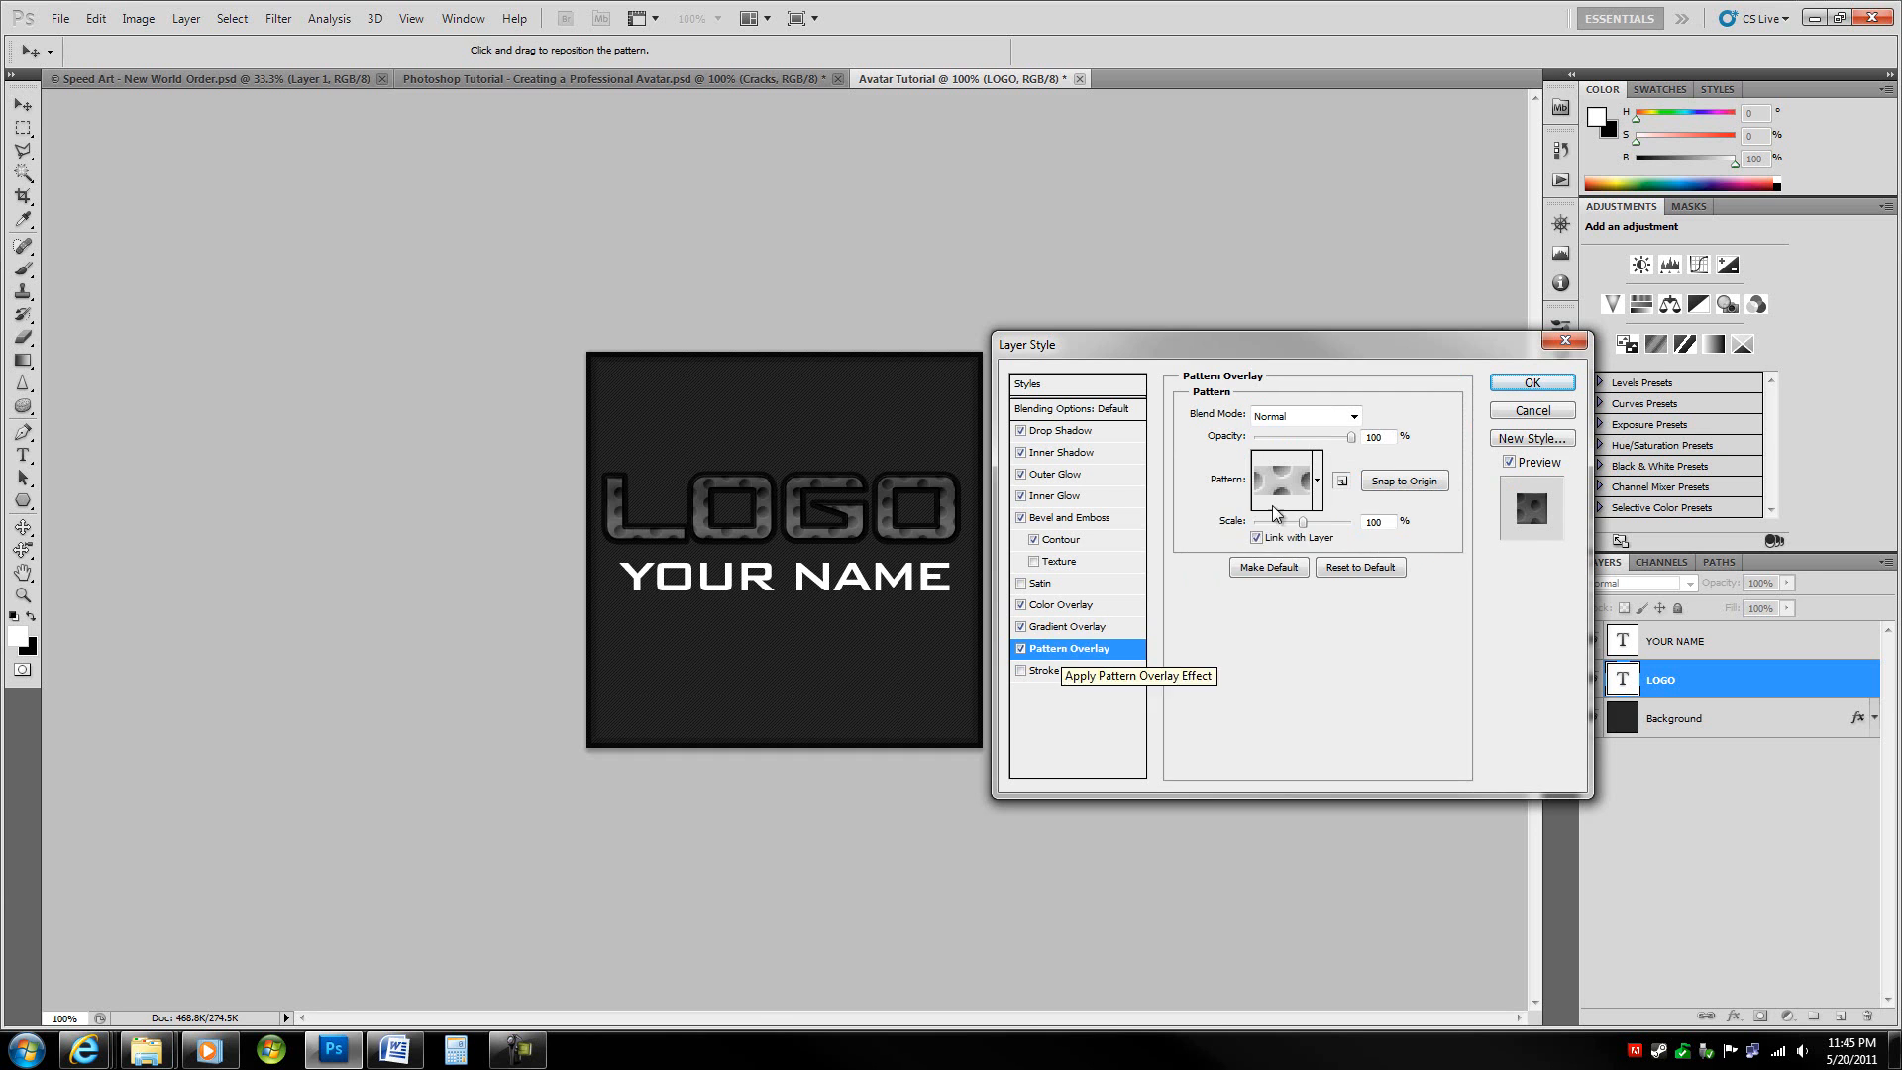
pyautogui.click(1318, 480)
pyautogui.click(1349, 598)
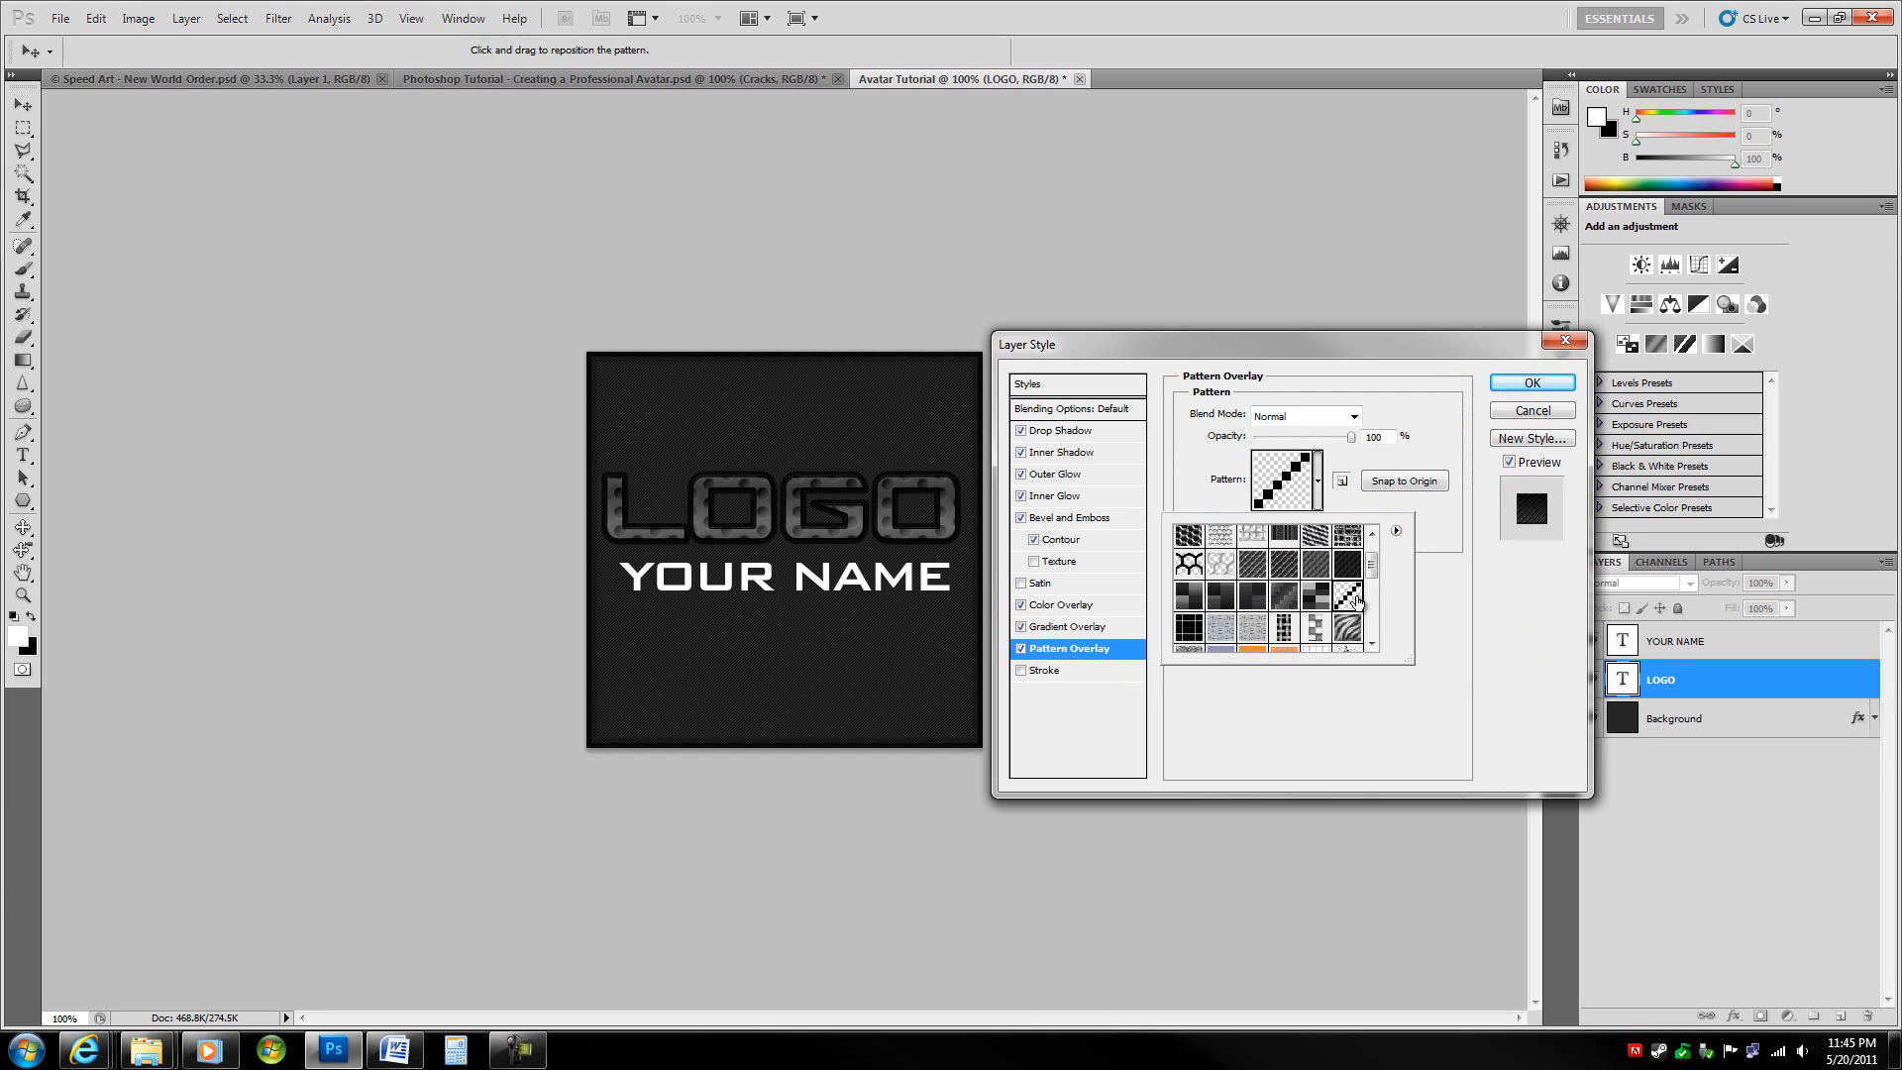
pyautogui.click(1449, 592)
pyautogui.write('50')
pyautogui.click(1218, 448)
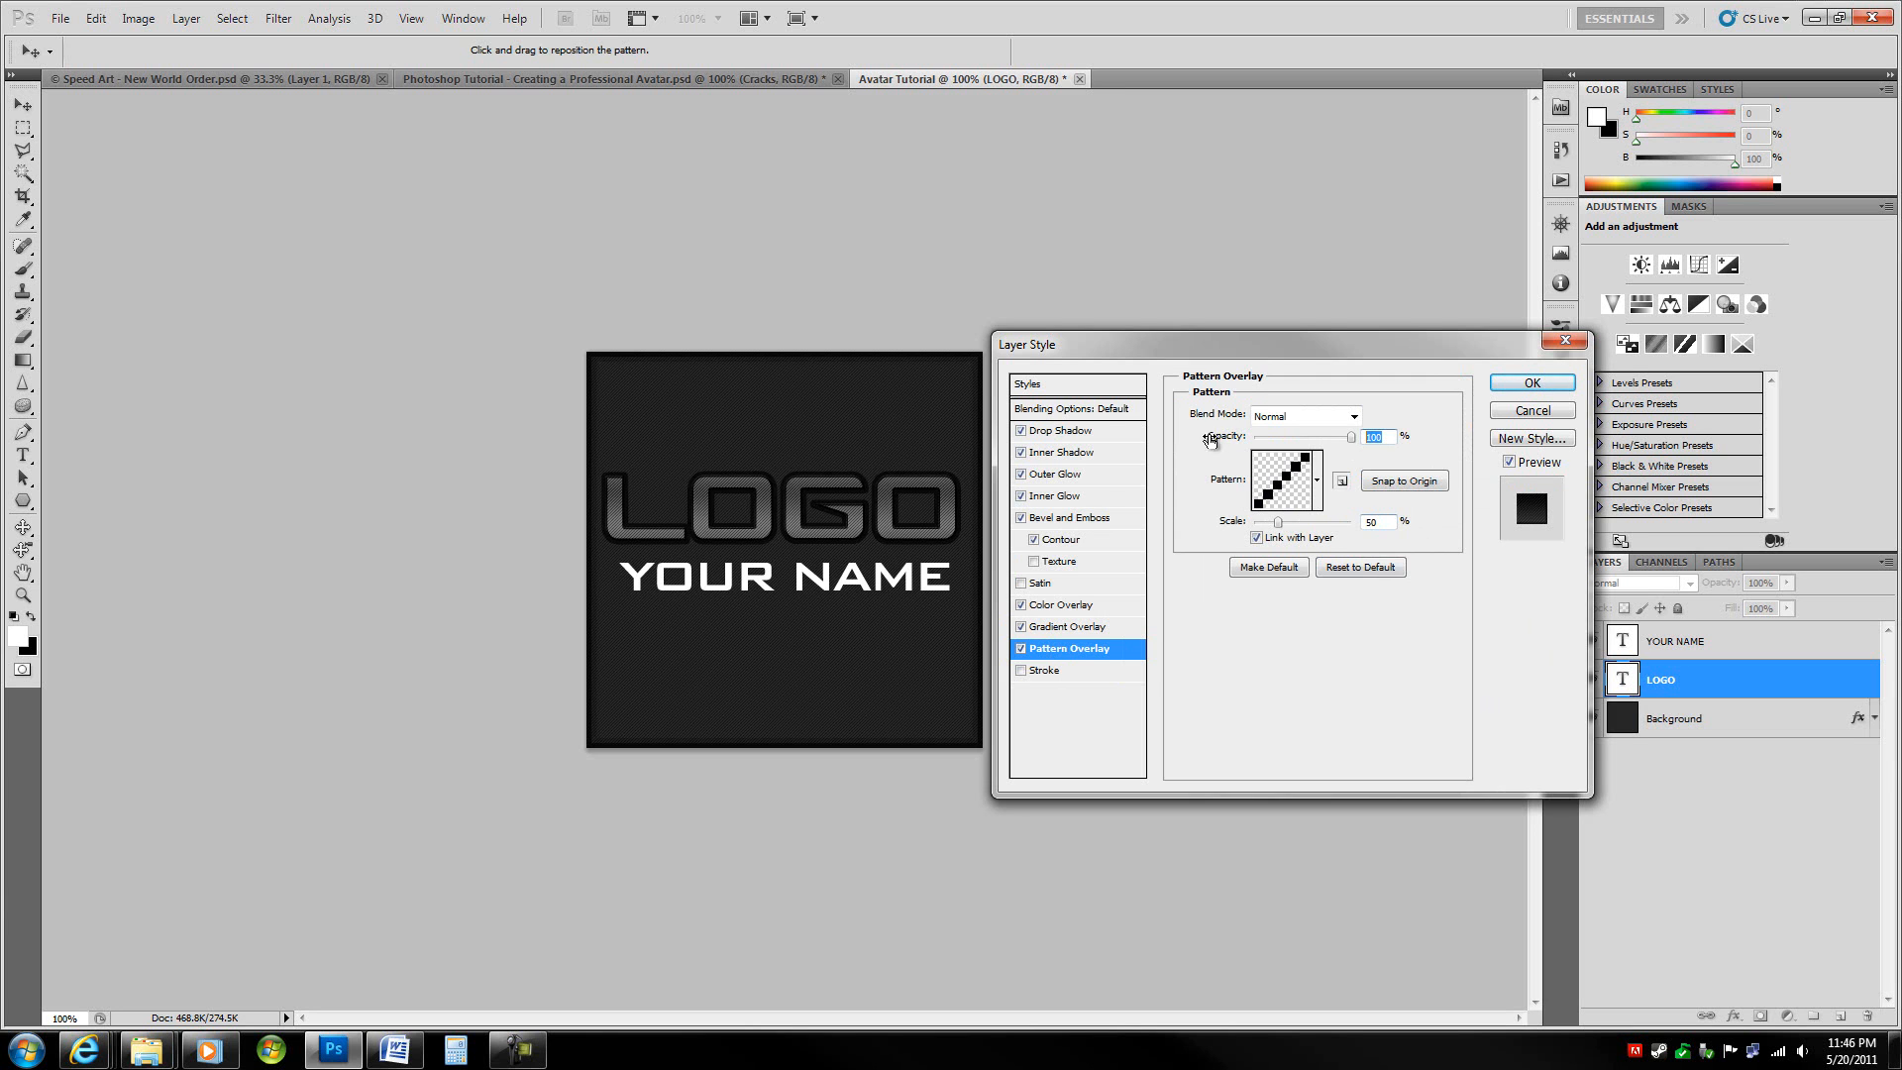
pyautogui.hotkey('shift', 'Down')
pyautogui.hotkey('shift', 'Down')
pyautogui.hotkey('shift', 'Down')
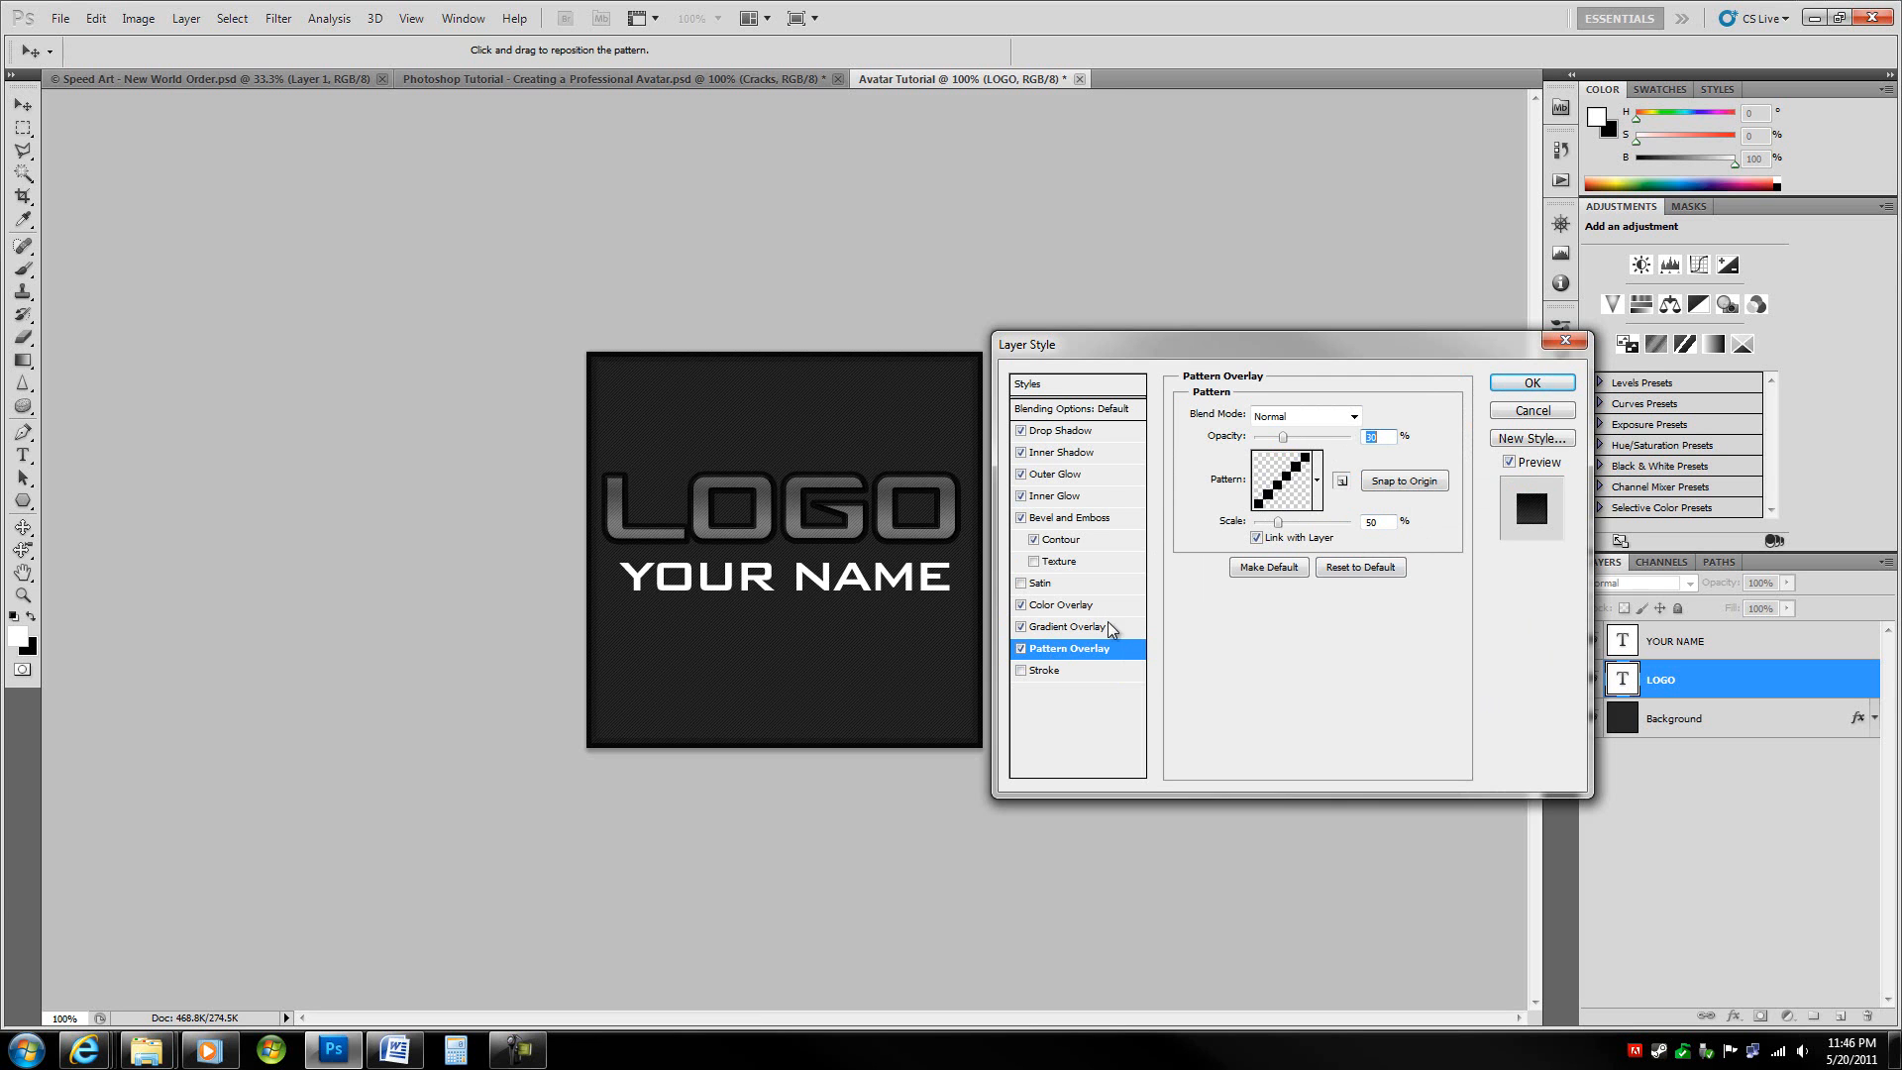
# - Add a Stroke to the LOGO text layer in light grey e1e1e1 with a size of 2 px
pyautogui.click(1075, 678)
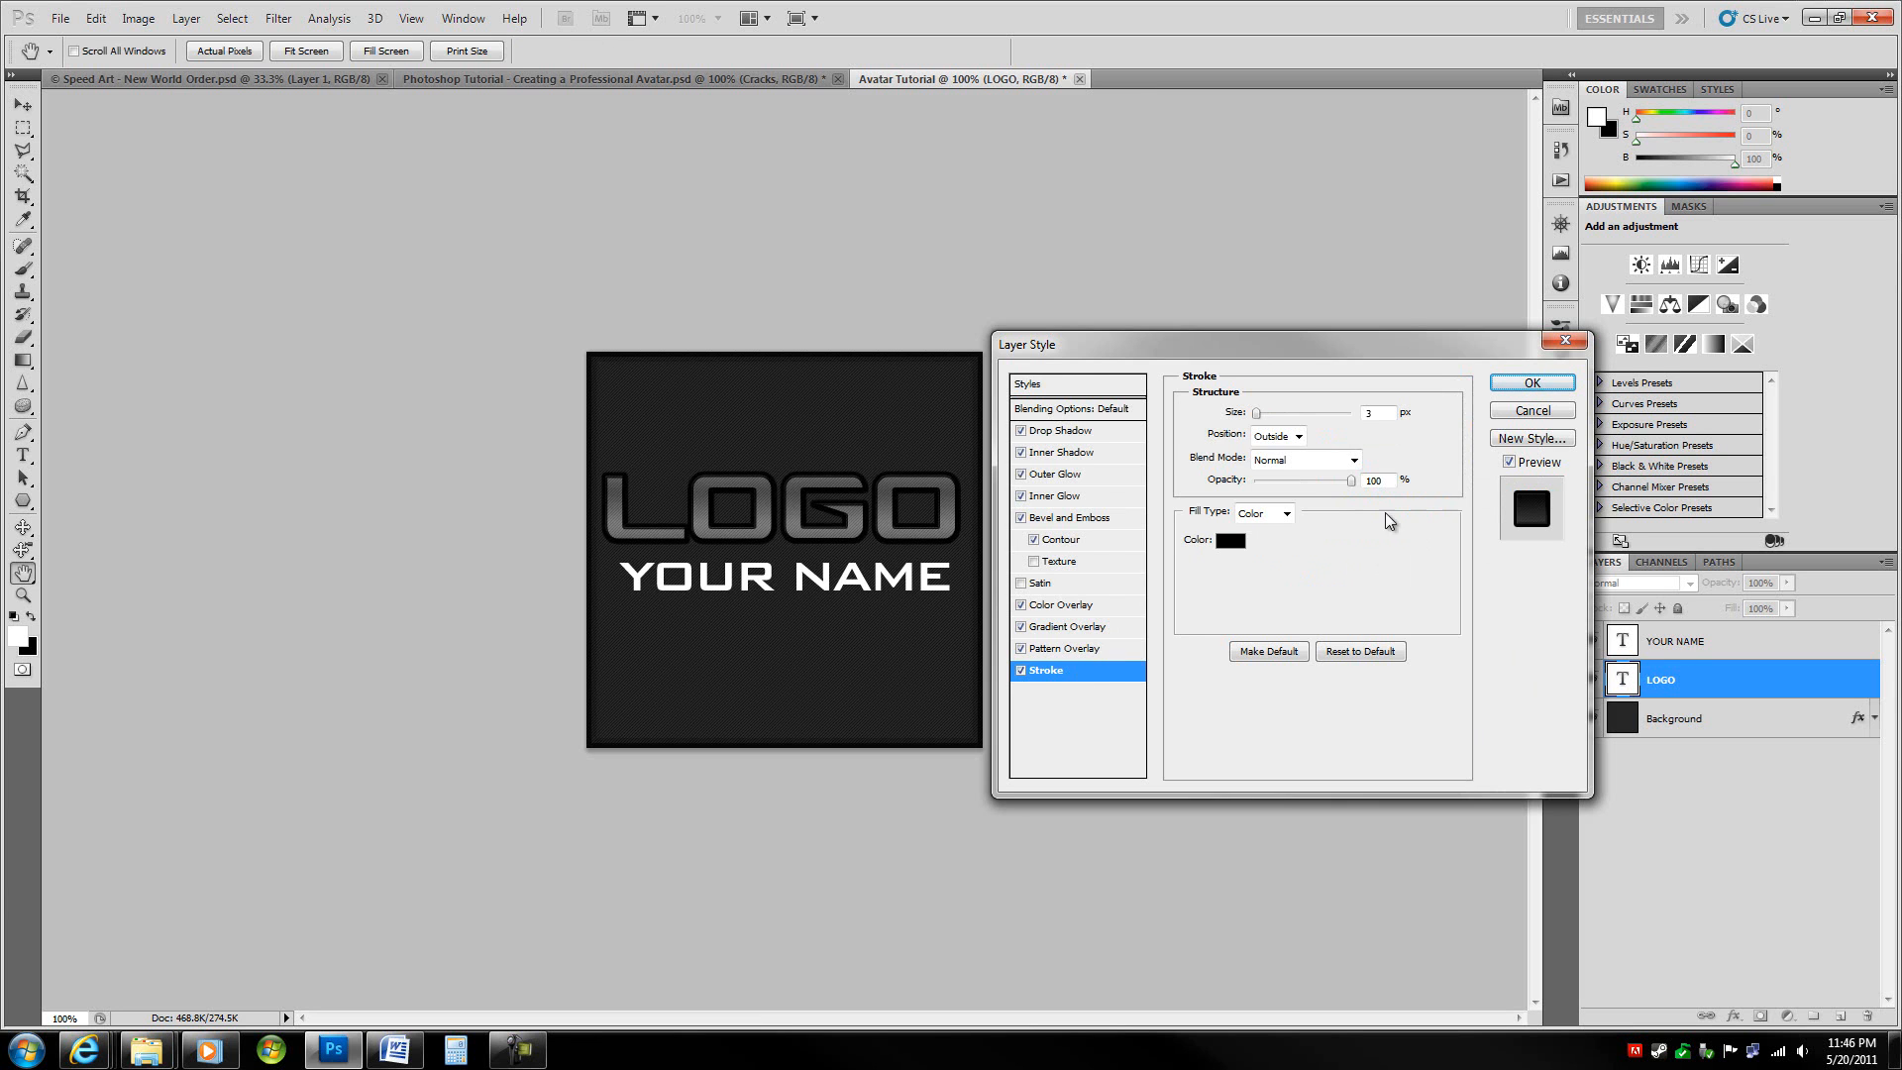
pyautogui.click(1230, 540)
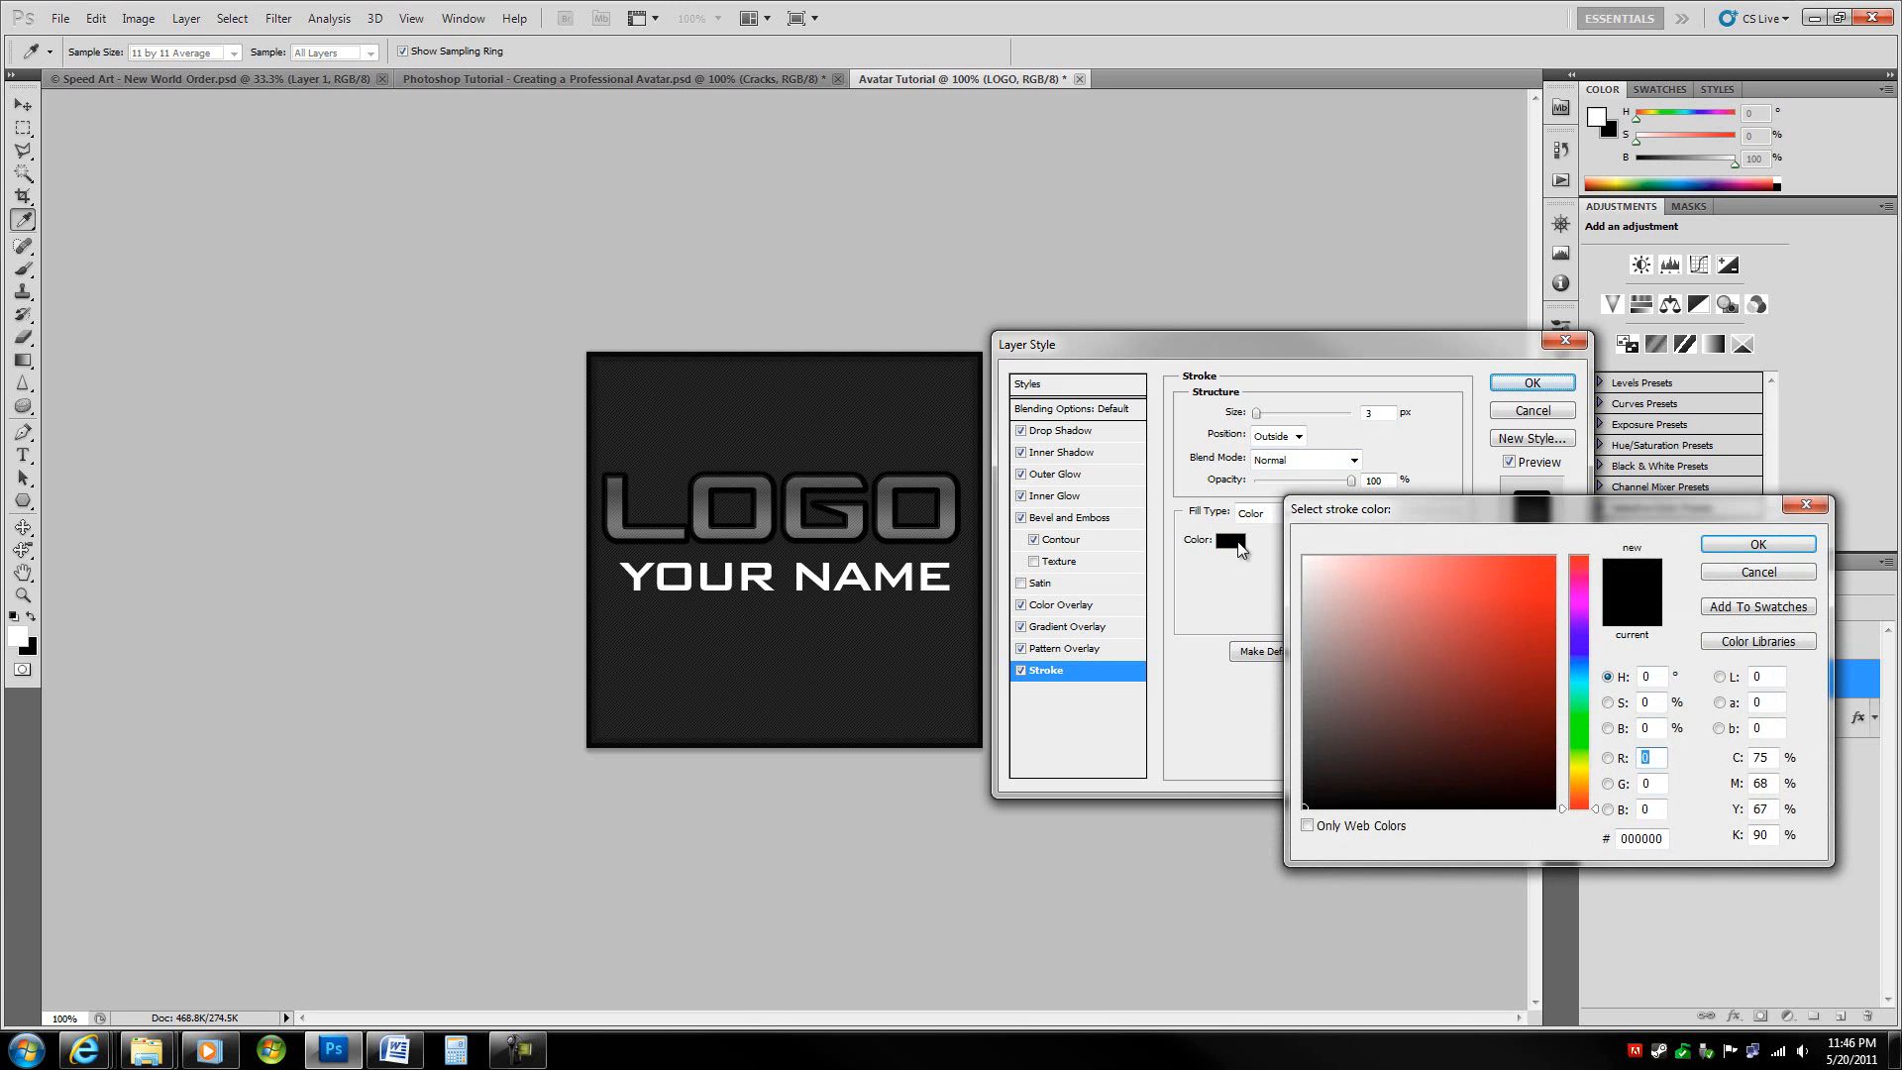
pyautogui.click(1288, 586)
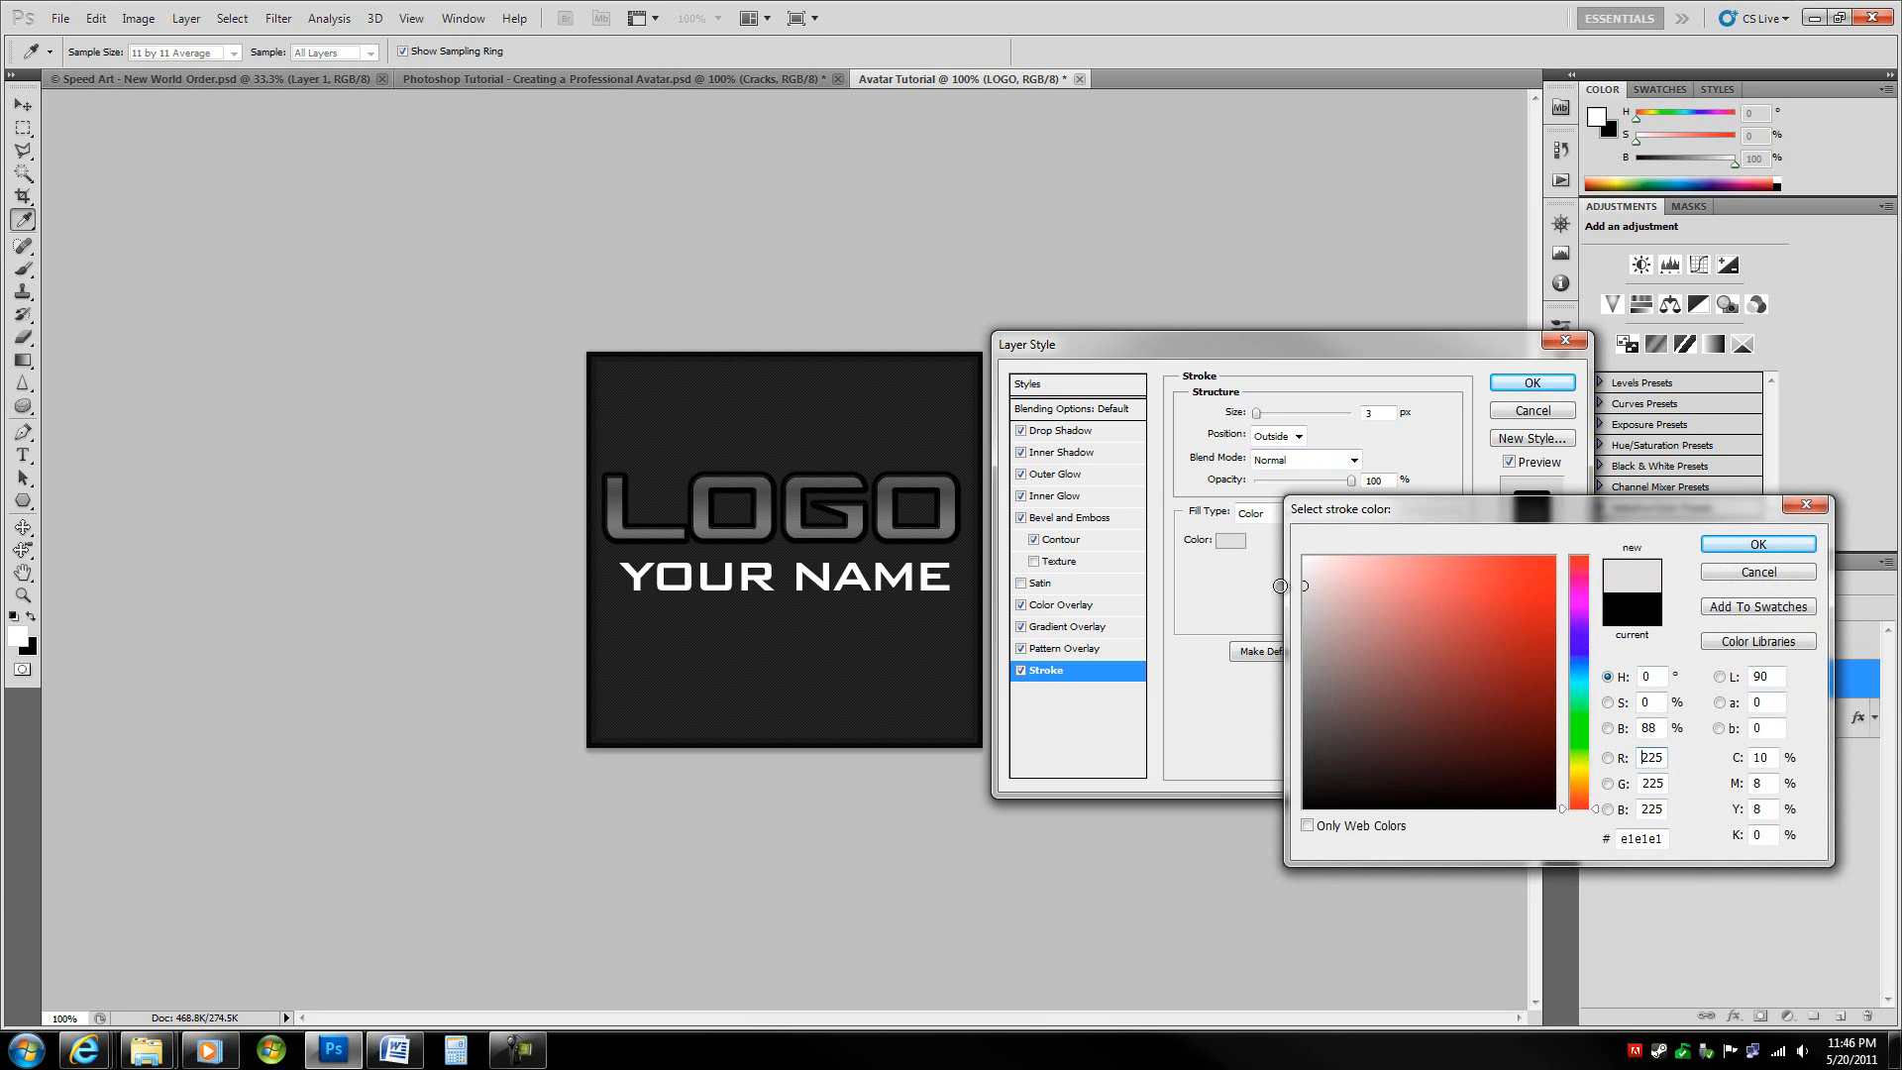
pyautogui.click(1759, 544)
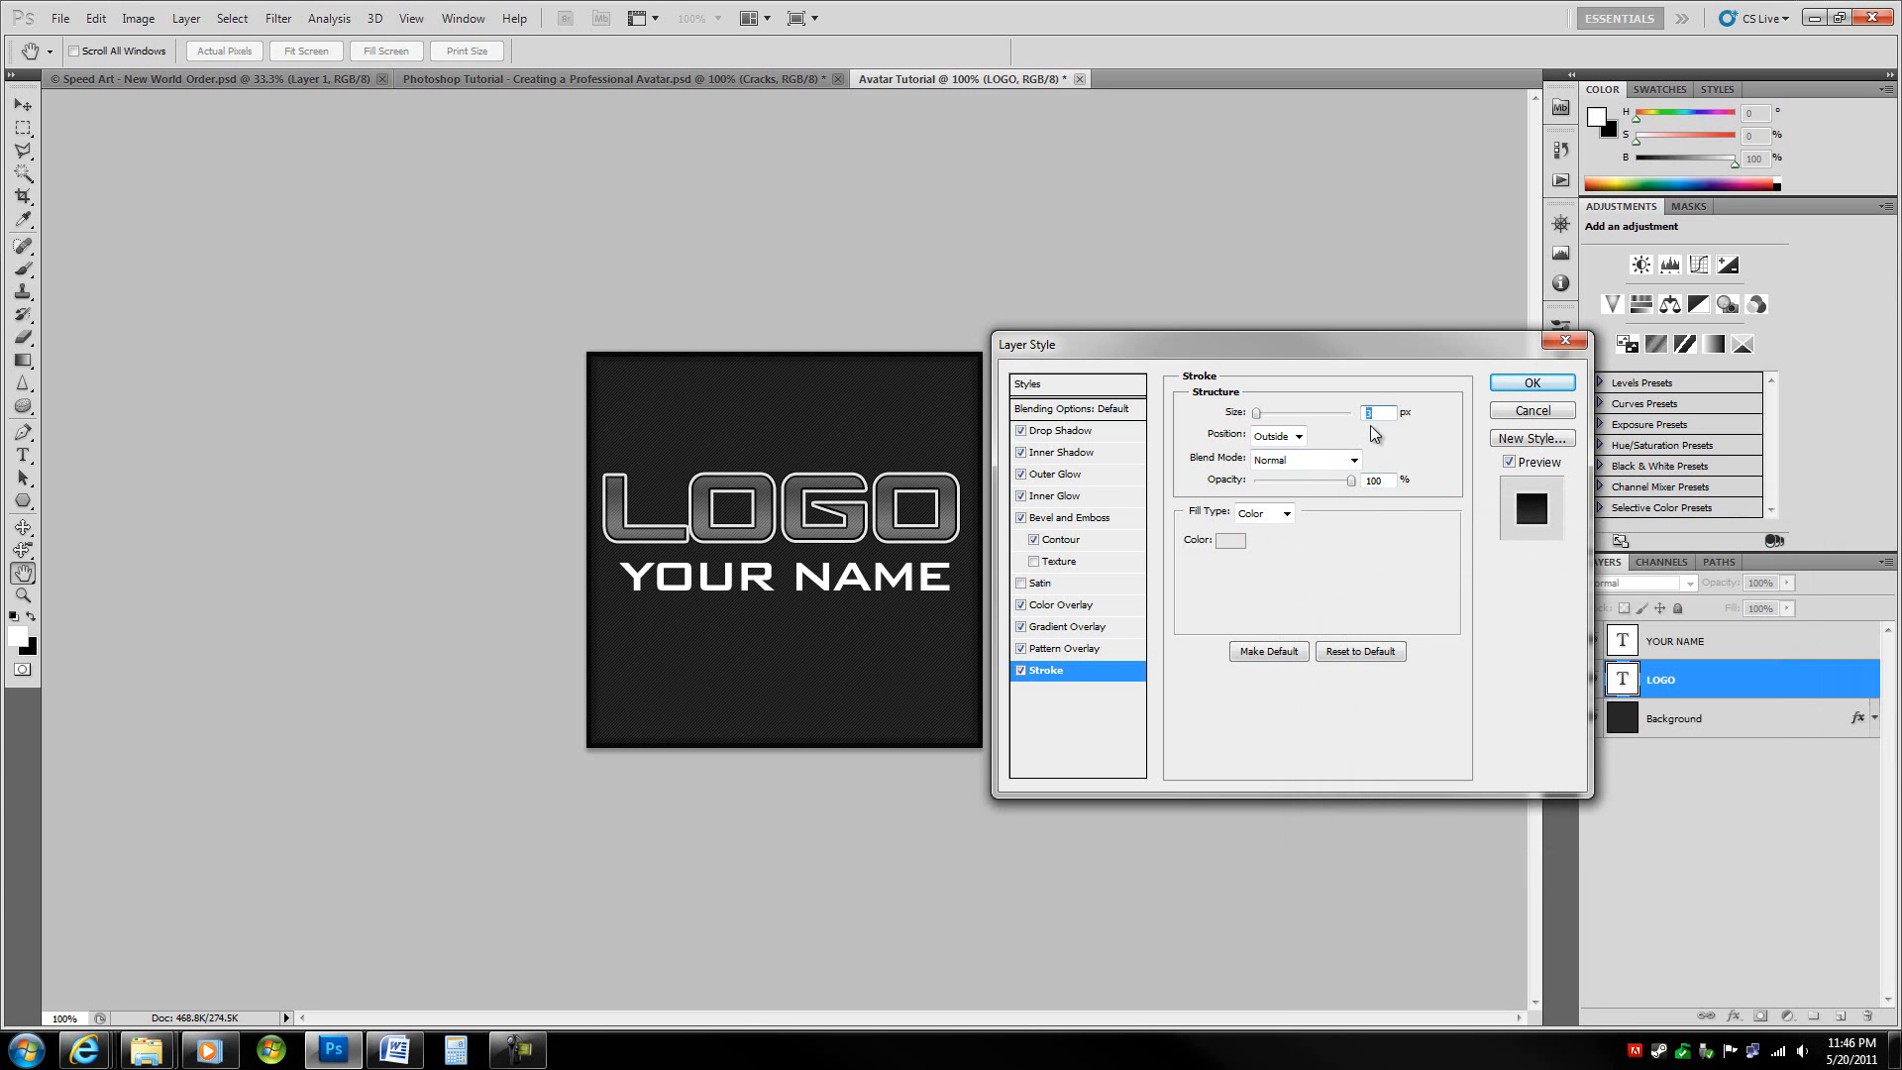
pyautogui.press('Down')
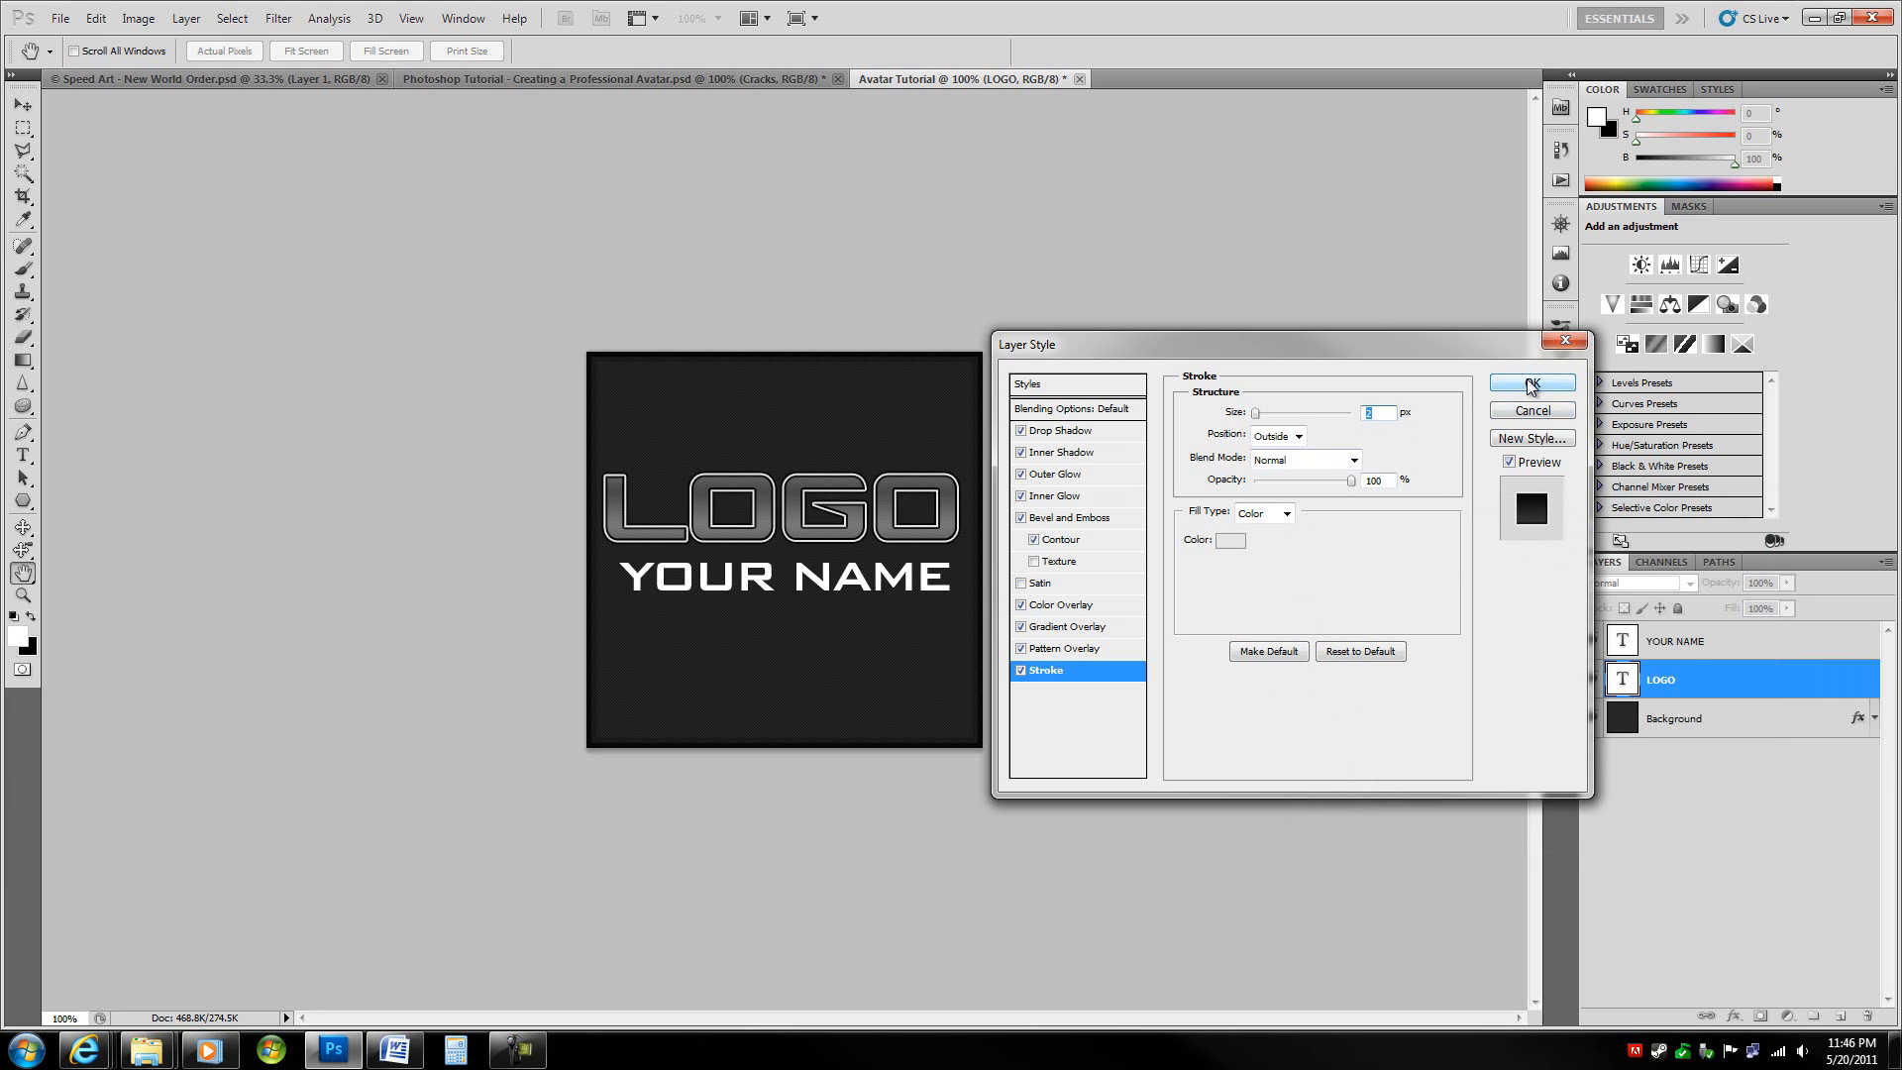
# - Review the LOGO layer's Drop Shadow and try out different Outer Glow sizes and advanced blending options
pyautogui.click(1082, 437)
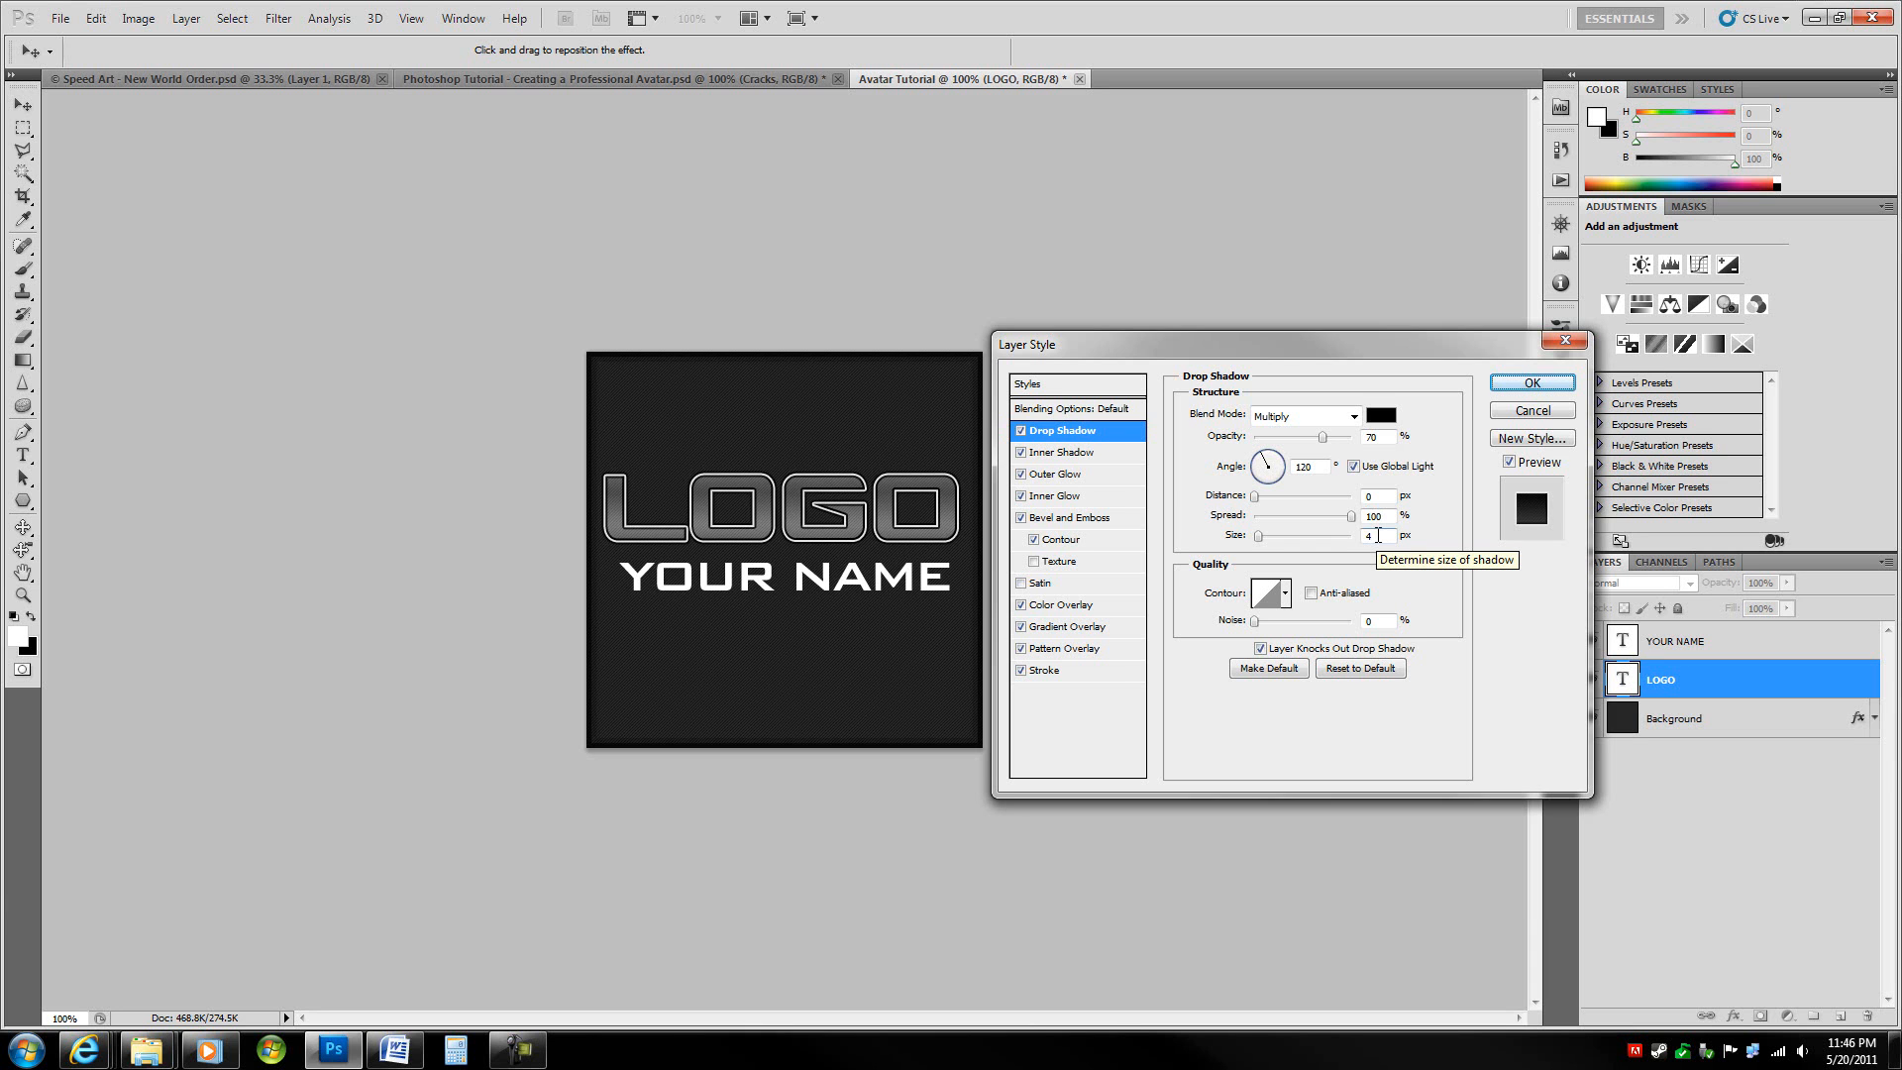
pyautogui.click(1055, 475)
pyautogui.moveTo(1381, 577); pyautogui.dragTo(1273, 577)
pyautogui.press('Up')
pyautogui.press('Up')
pyautogui.press('Down')
pyautogui.press('Down')
pyautogui.click(1116, 415)
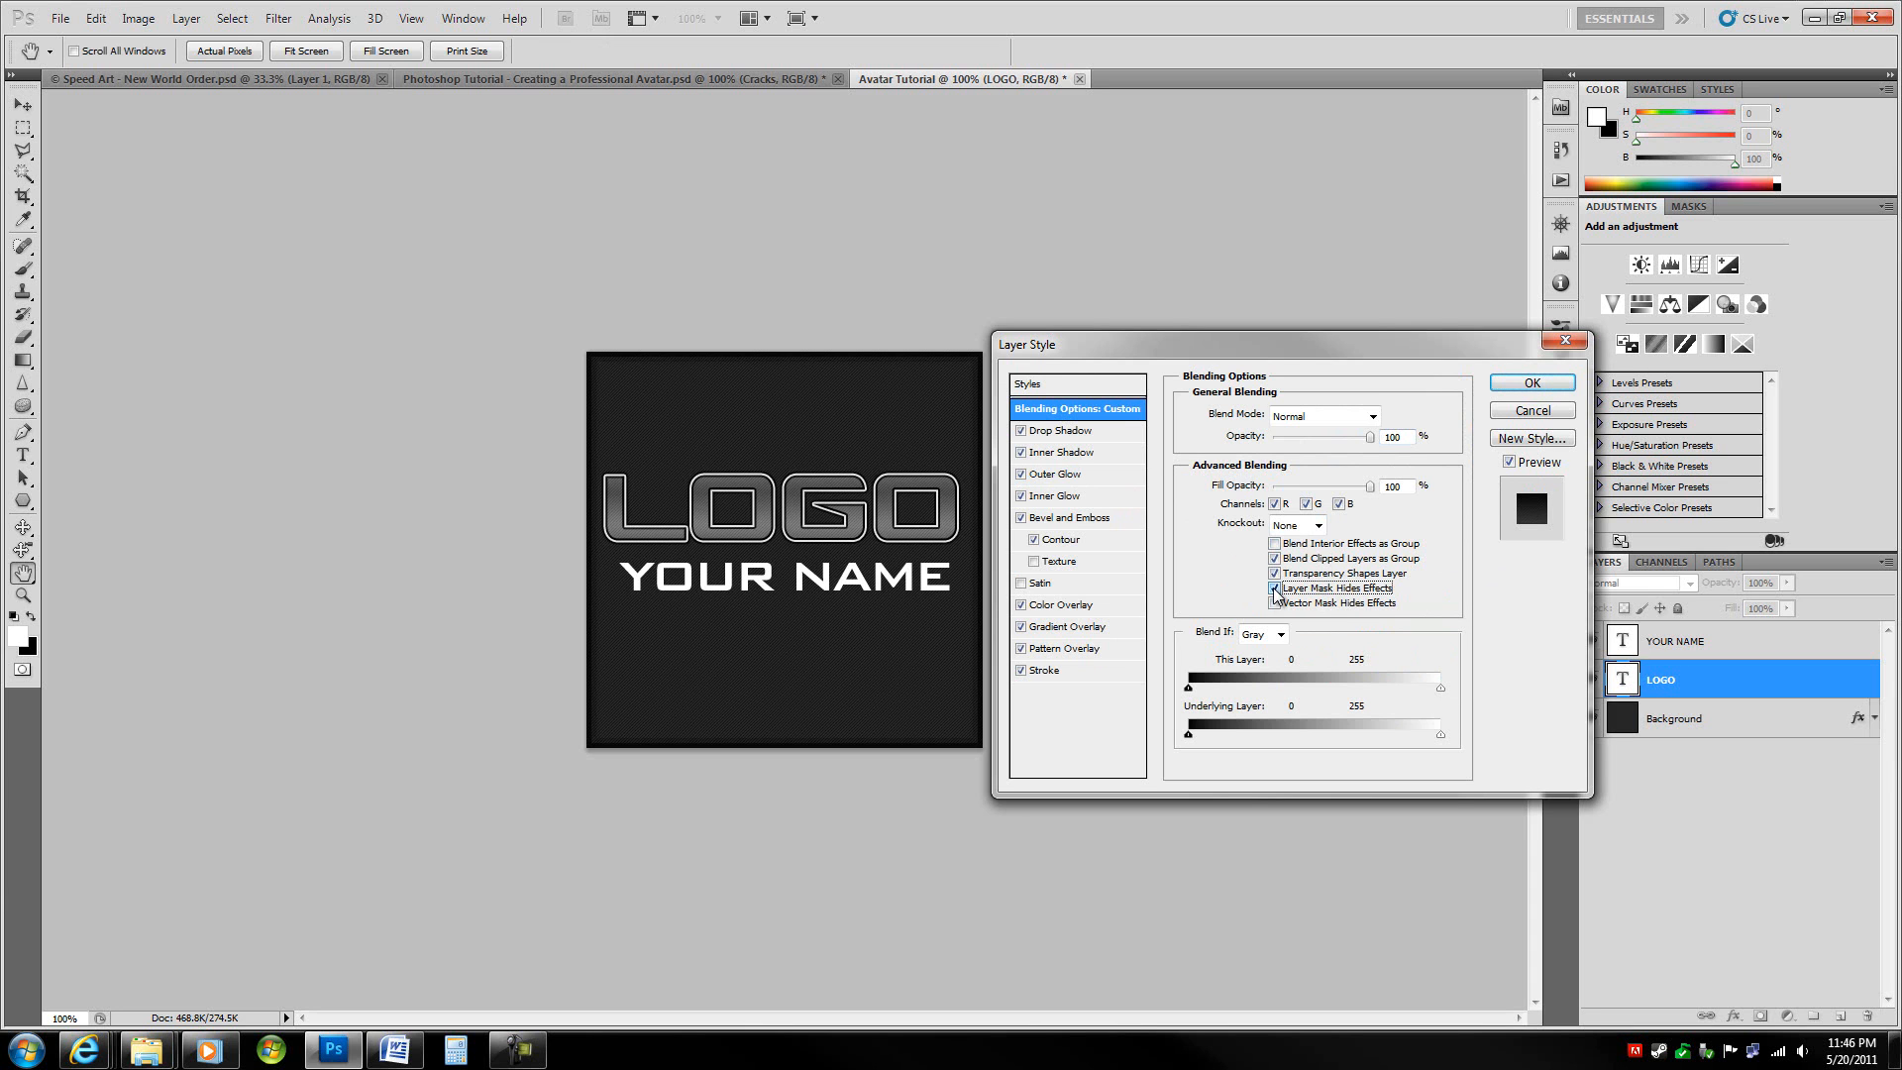
pyautogui.click(1022, 475)
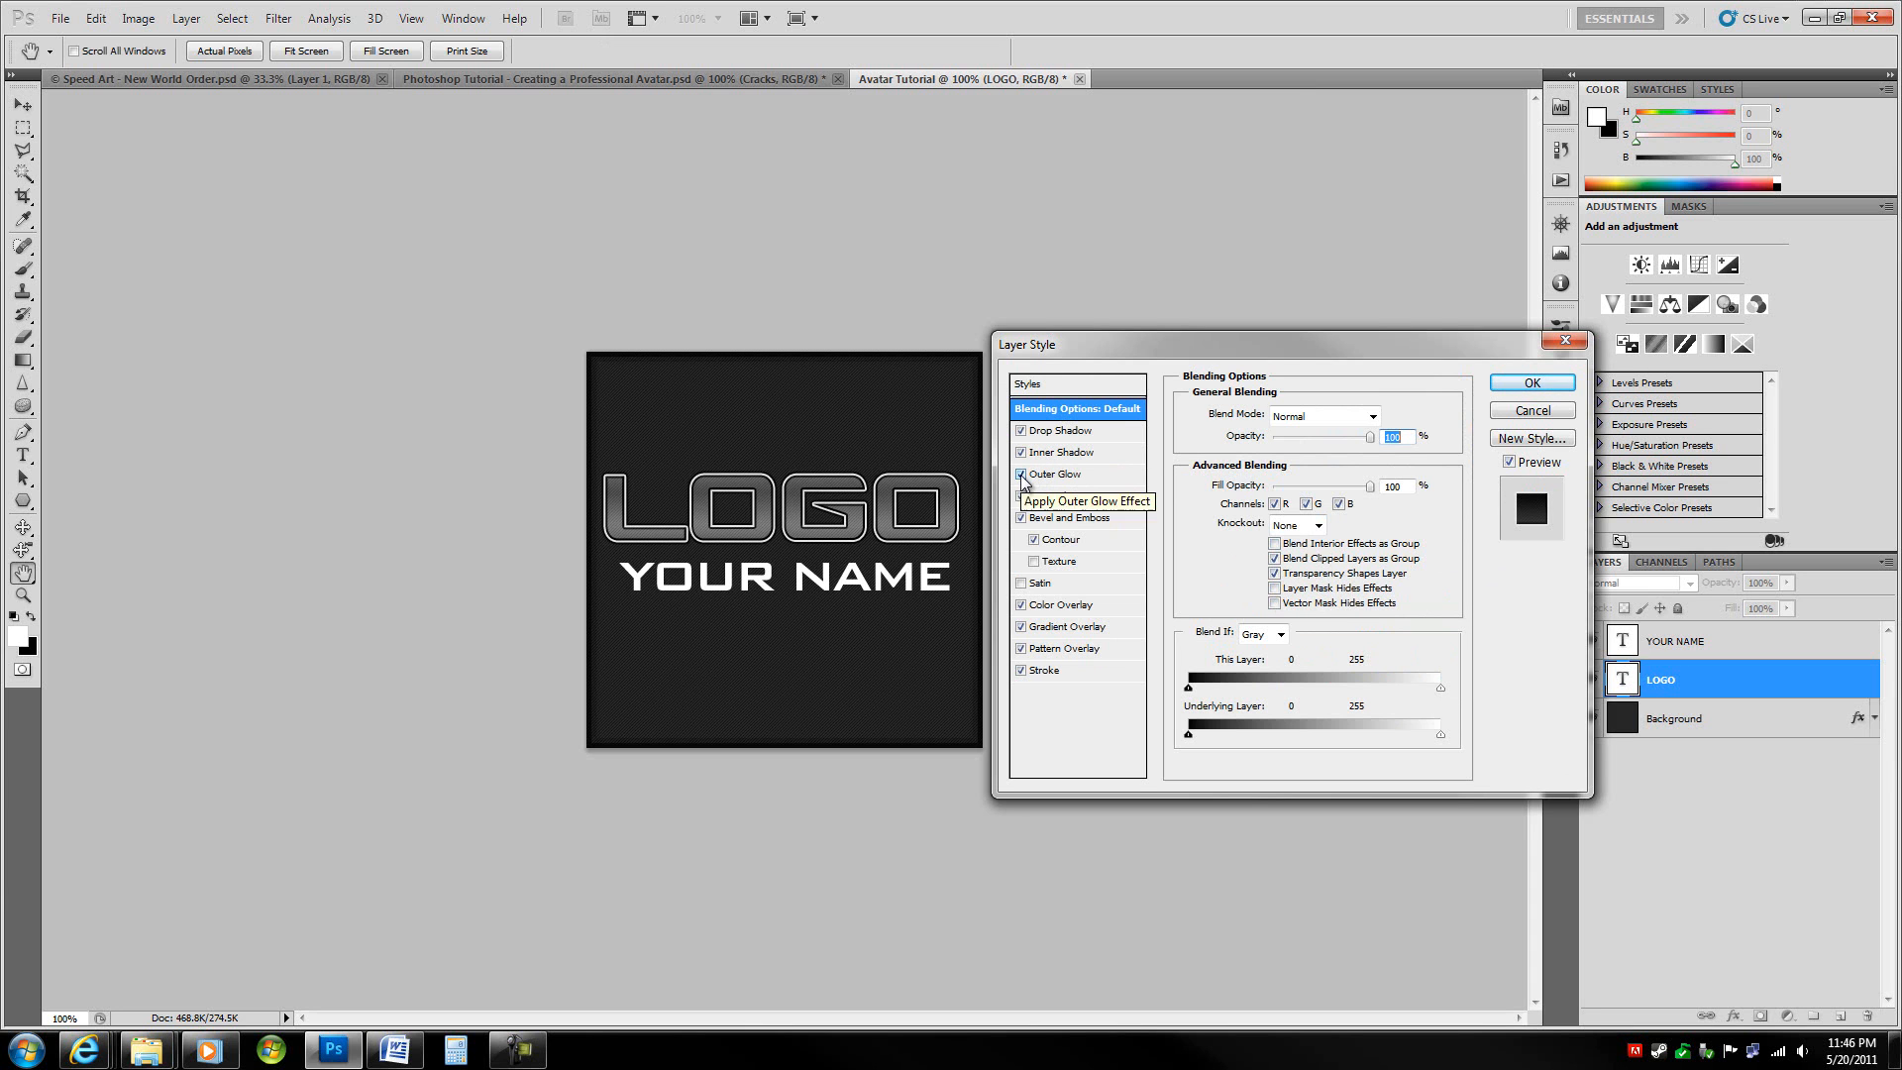
# - Set the LOGO layer's Outer Glow size to 5 px and make its glow colour solid black
pyautogui.click(1083, 476)
pyautogui.click(1264, 577)
pyautogui.press('Down')
pyautogui.press('Down')
pyautogui.press('Down')
pyautogui.press('Down')
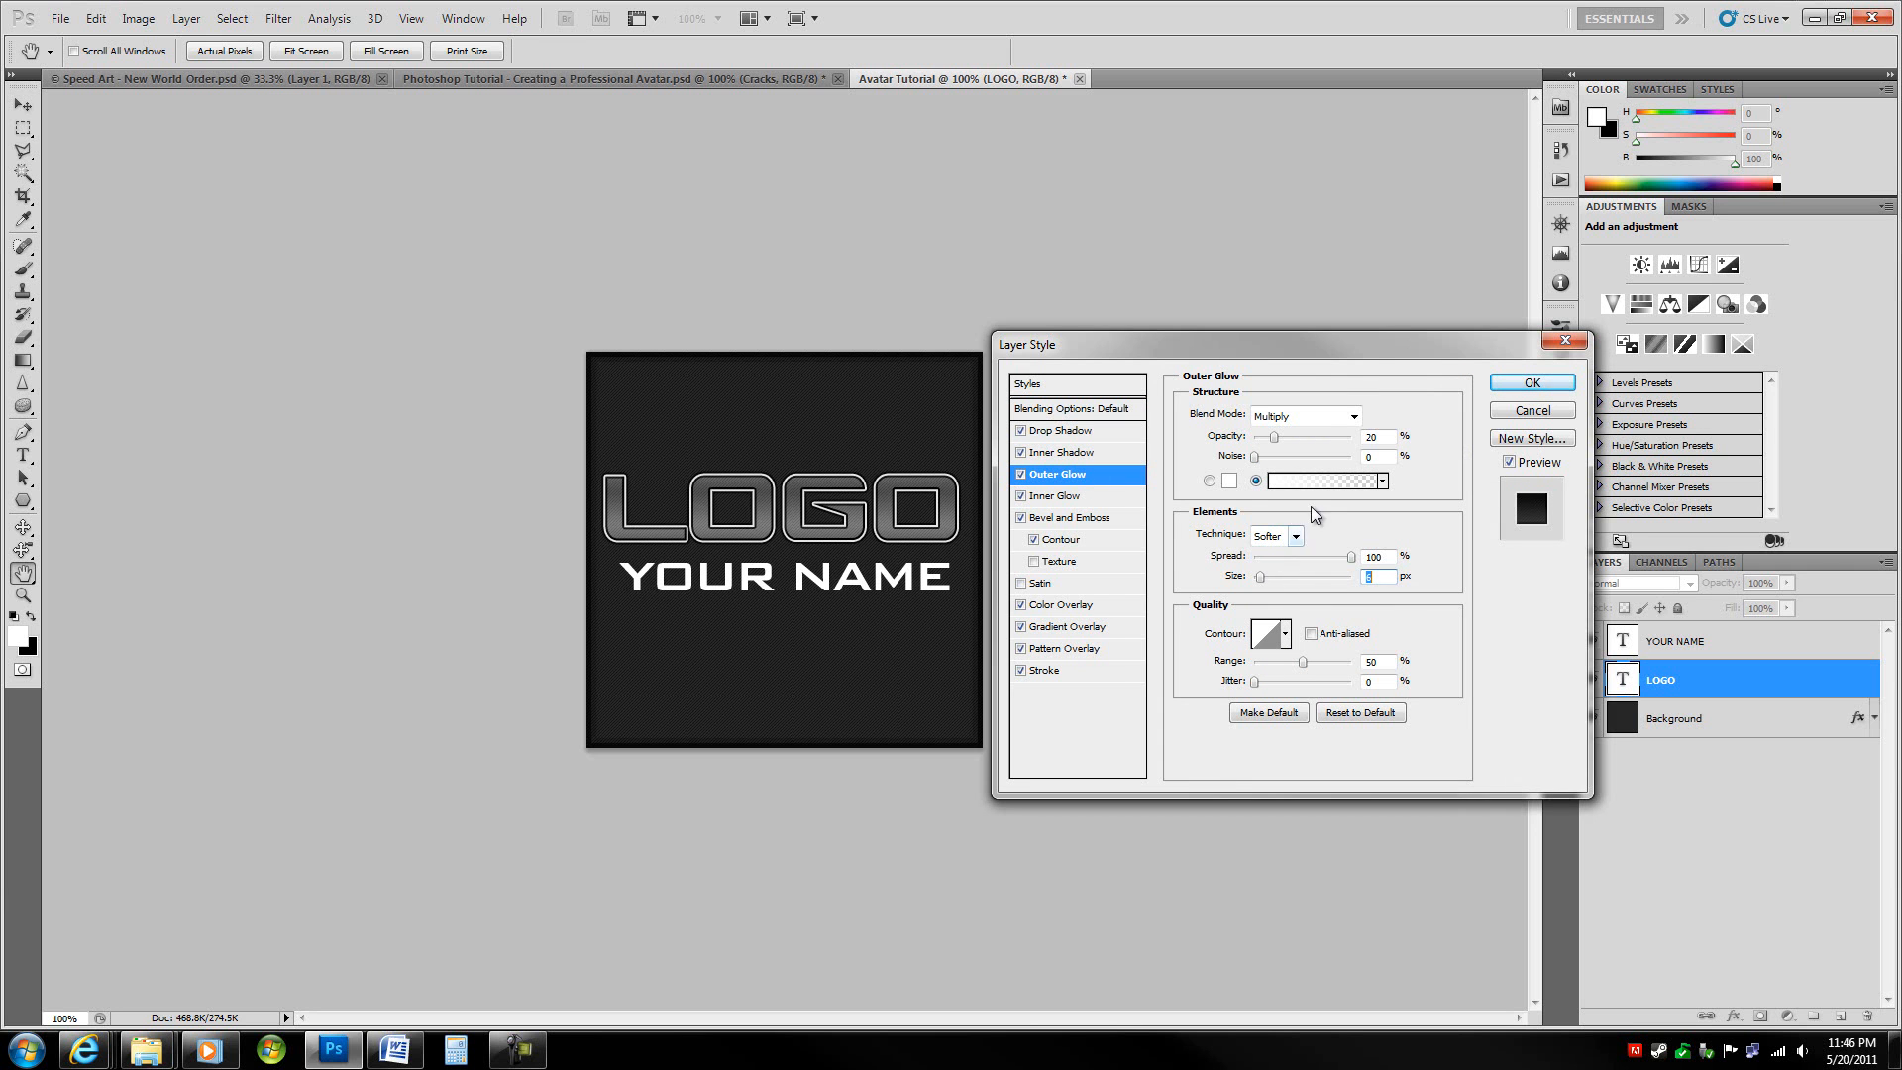
pyautogui.click(1226, 483)
pyautogui.moveTo(1415, 651); pyautogui.dragTo(1329, 826)
pyautogui.click(1758, 545)
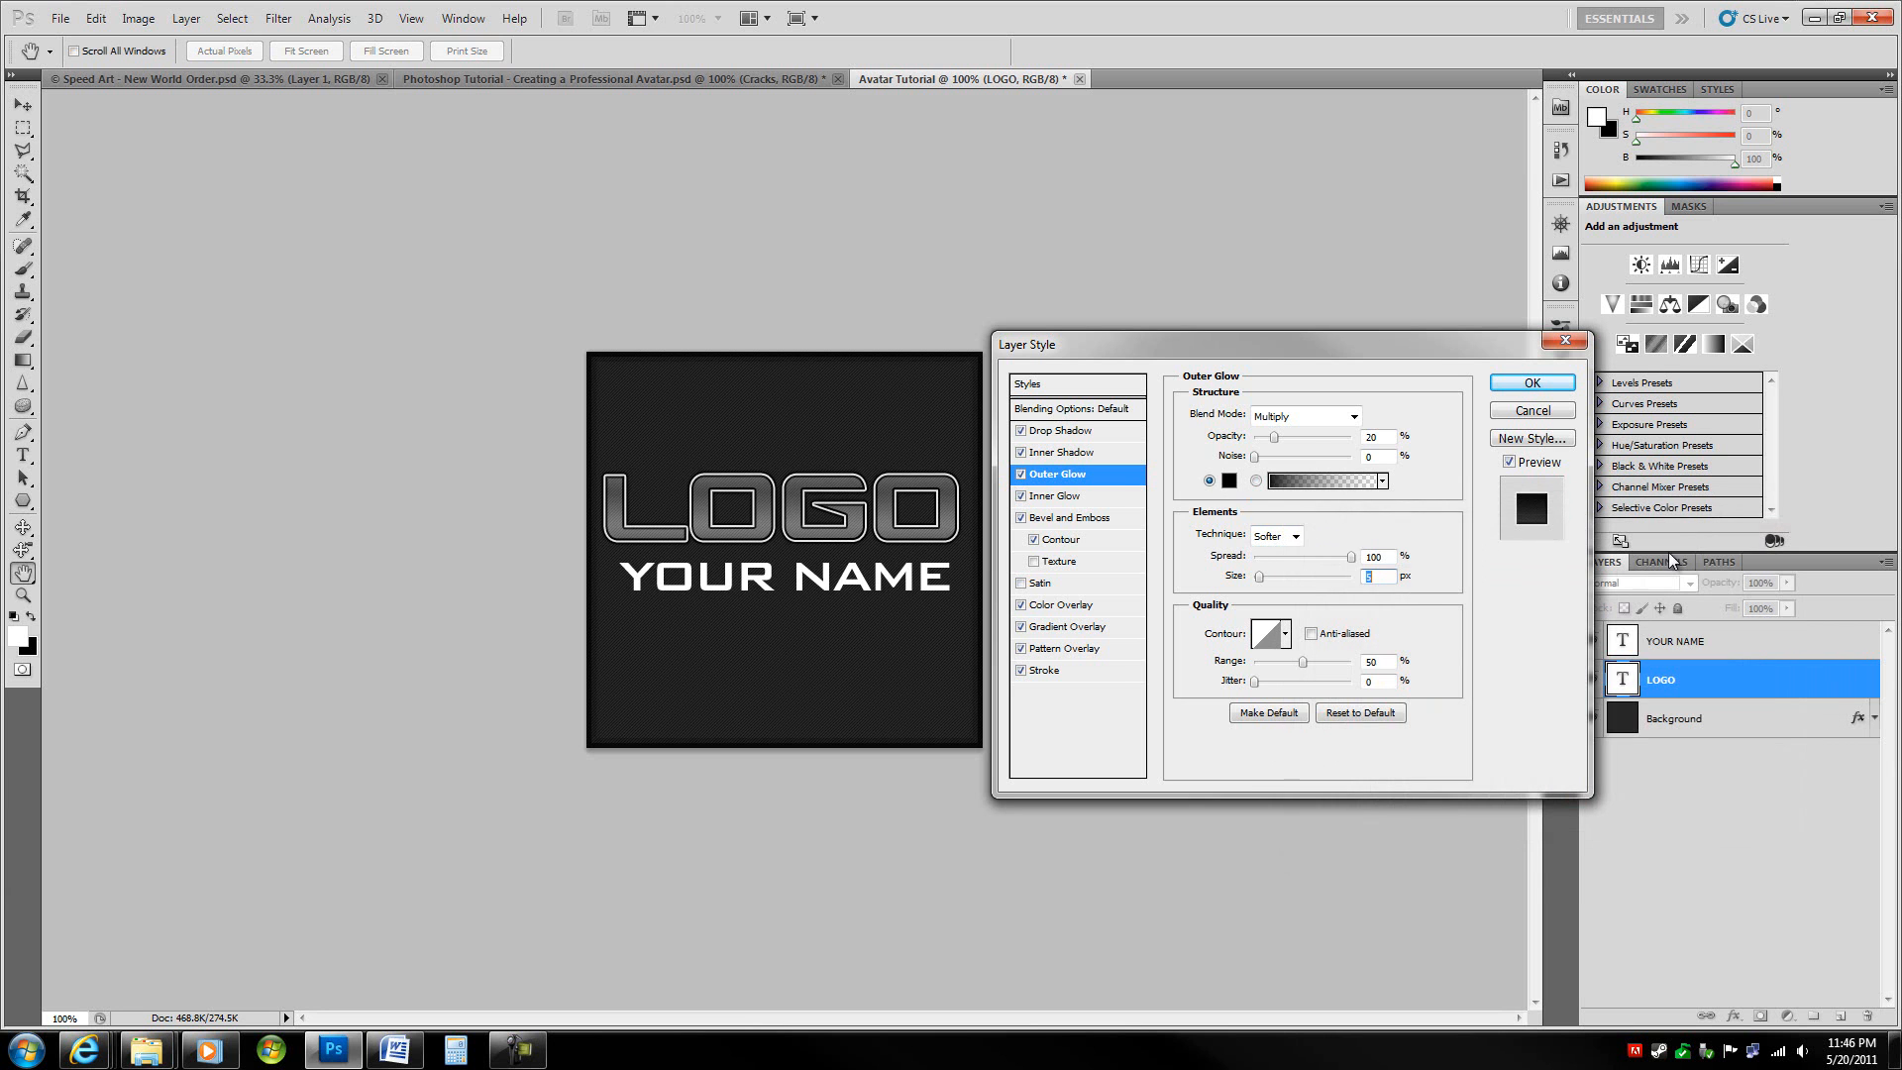
# - Make the LOGO layer's Inner Glow colour solid black and accept all the layer style settings
pyautogui.click(1057, 495)
pyautogui.click(1230, 483)
pyautogui.moveTo(1439, 773); pyautogui.dragTo(1333, 864)
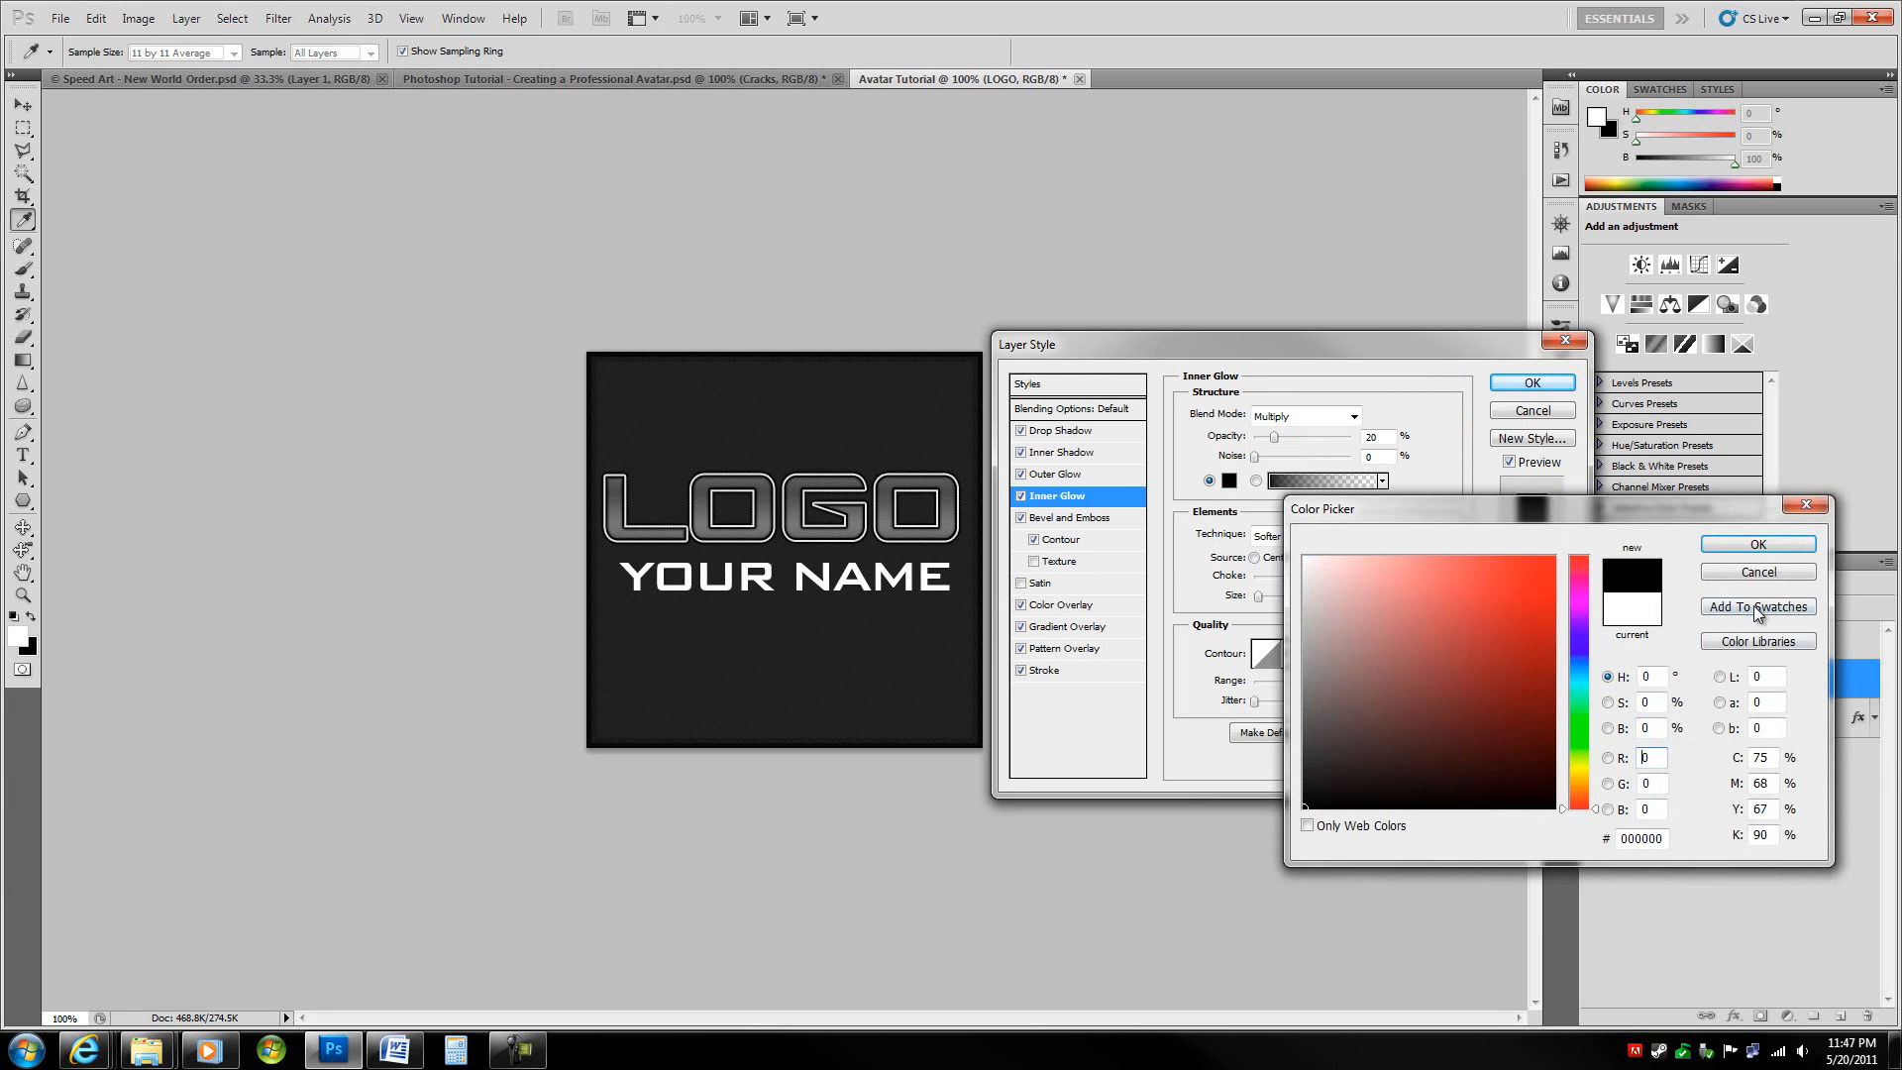
pyautogui.click(1754, 548)
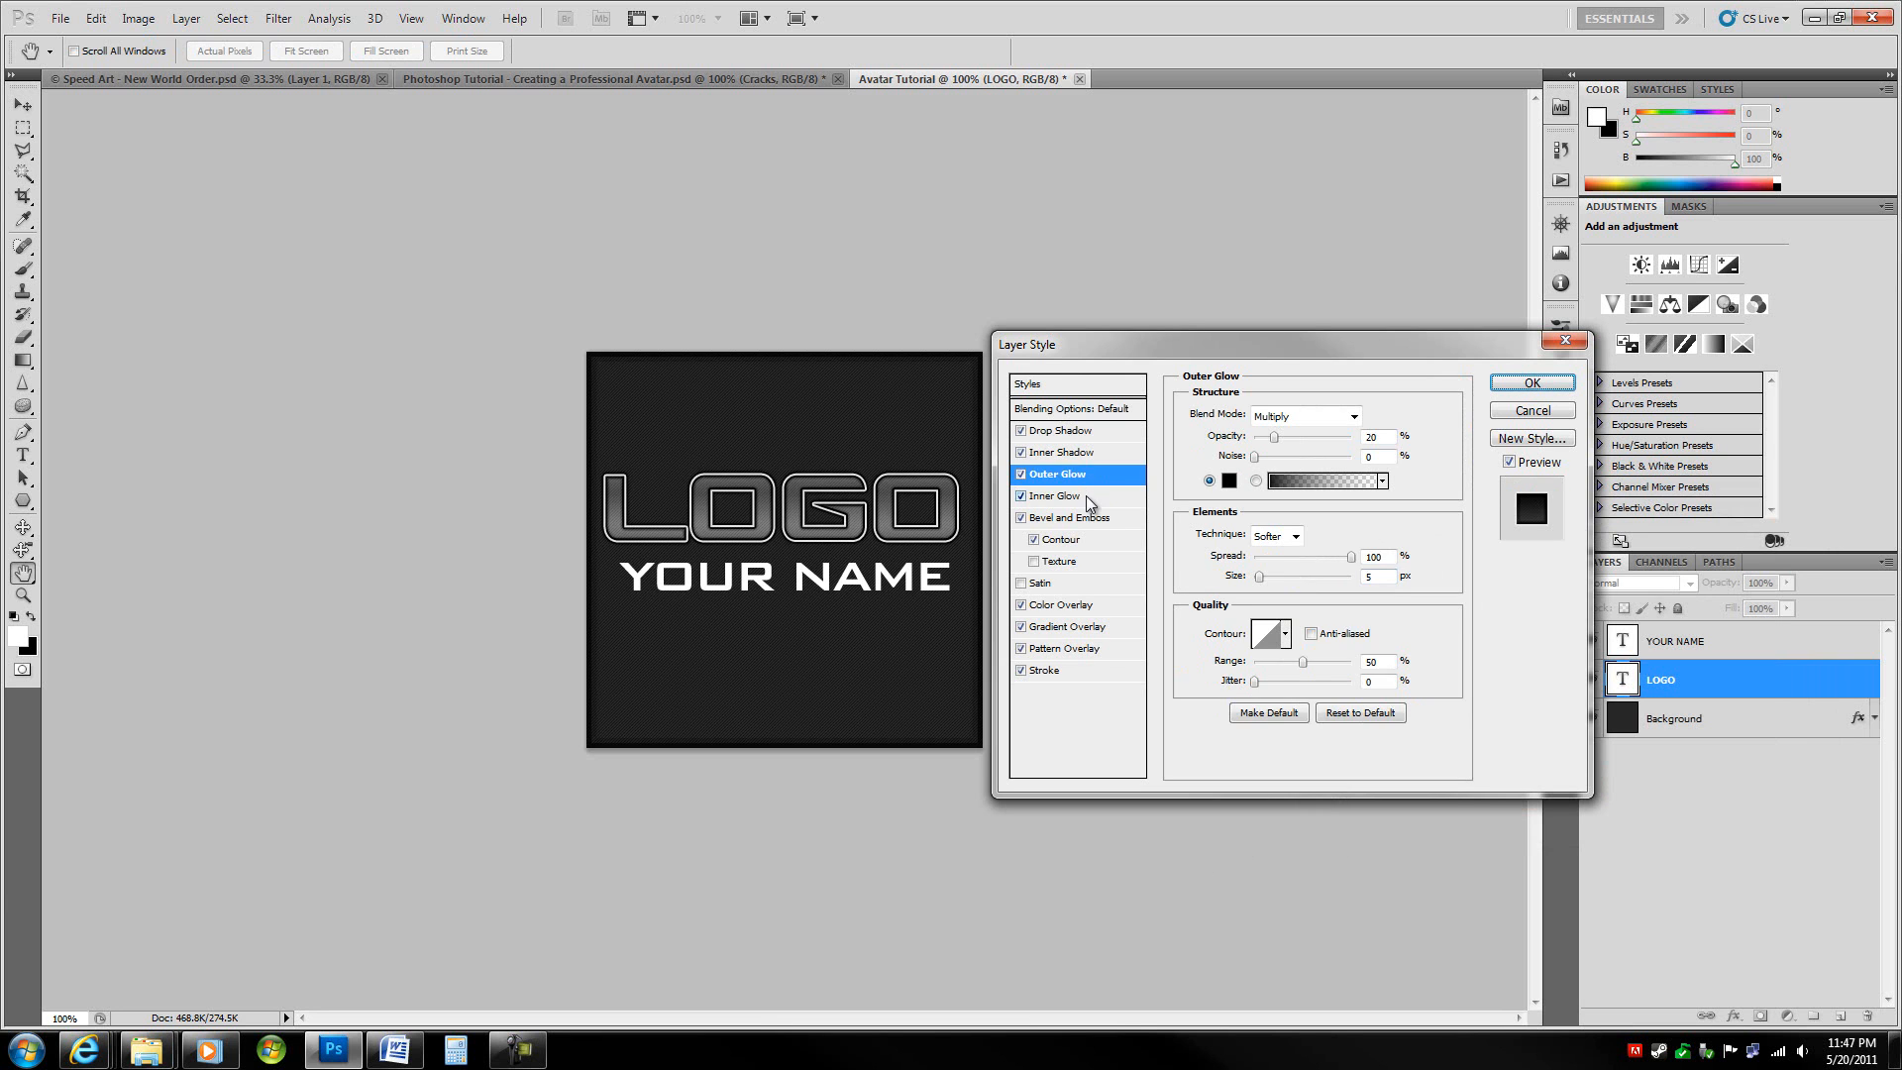
pyautogui.click(1088, 504)
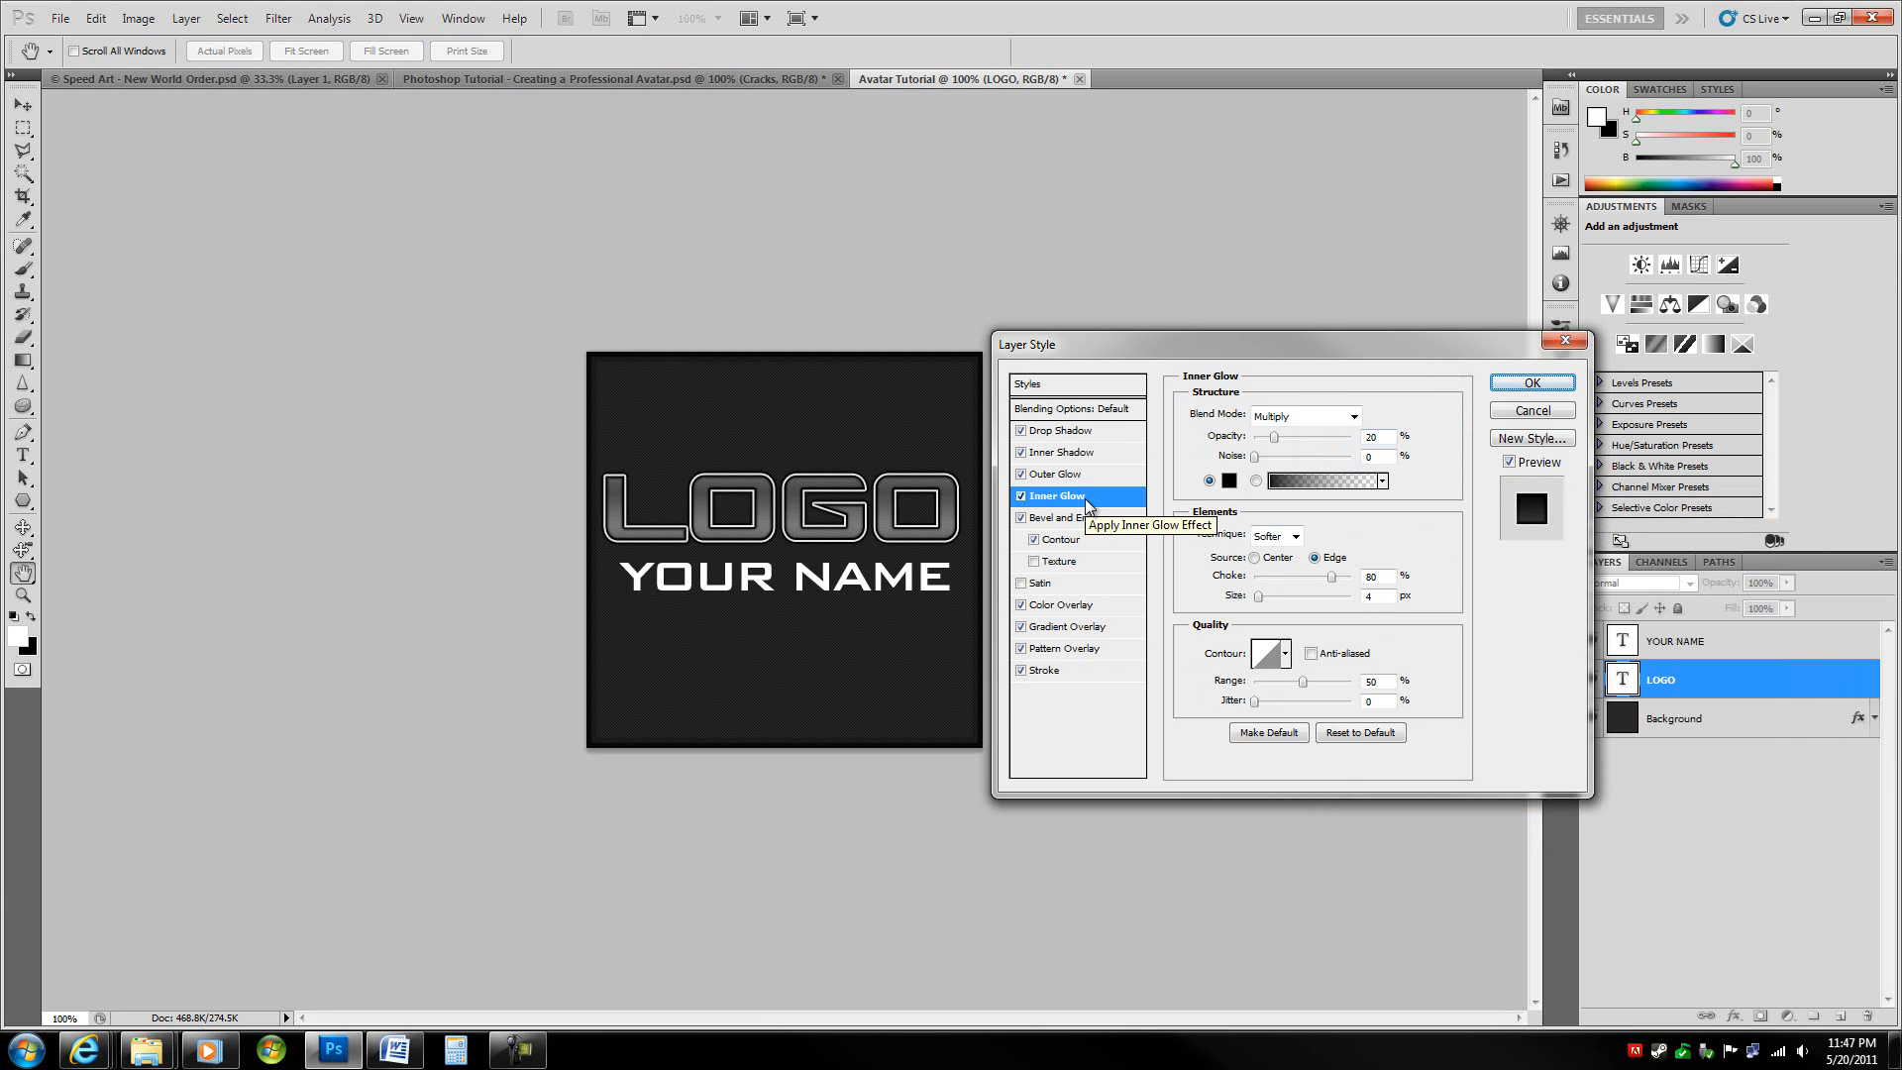
pyautogui.click(1533, 383)
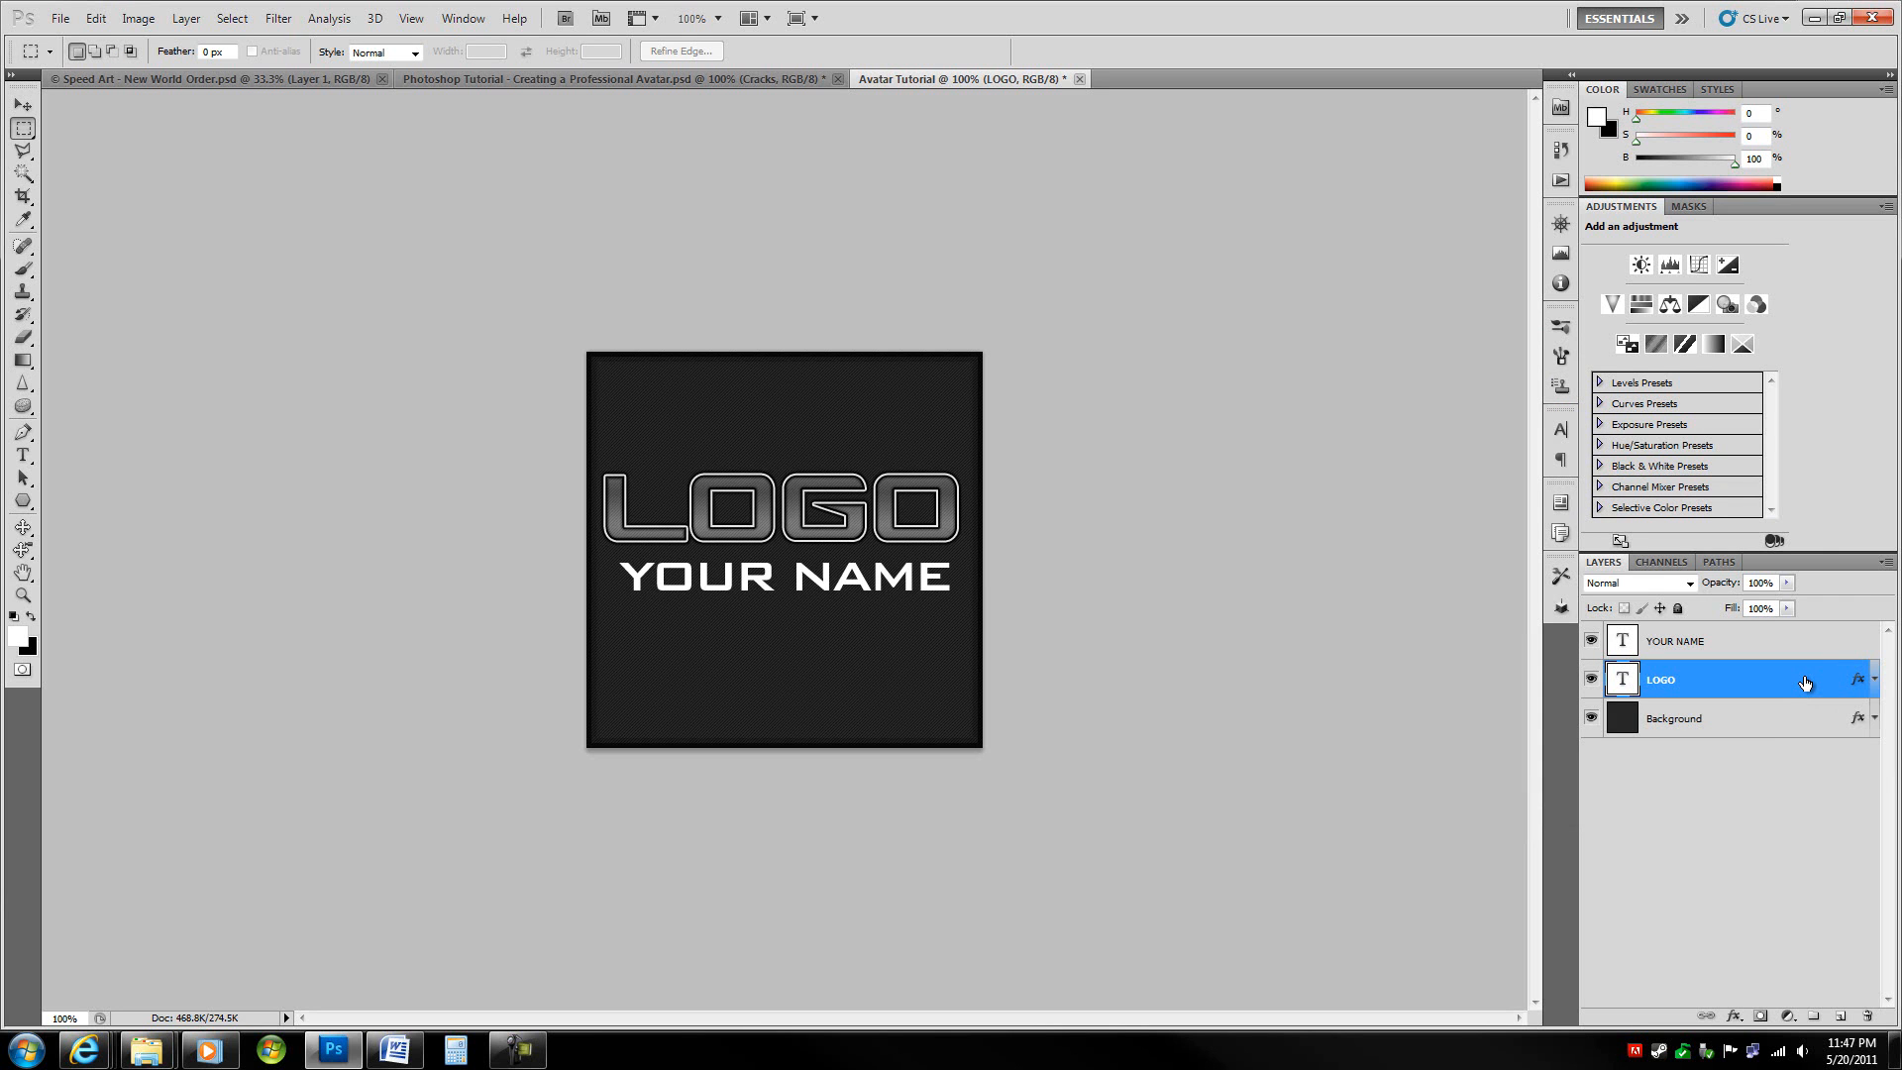
# - Create a new layer named Reflection directly above the LOGO text layer
pyautogui.hotkey('ctrl', 'shift', 'n')
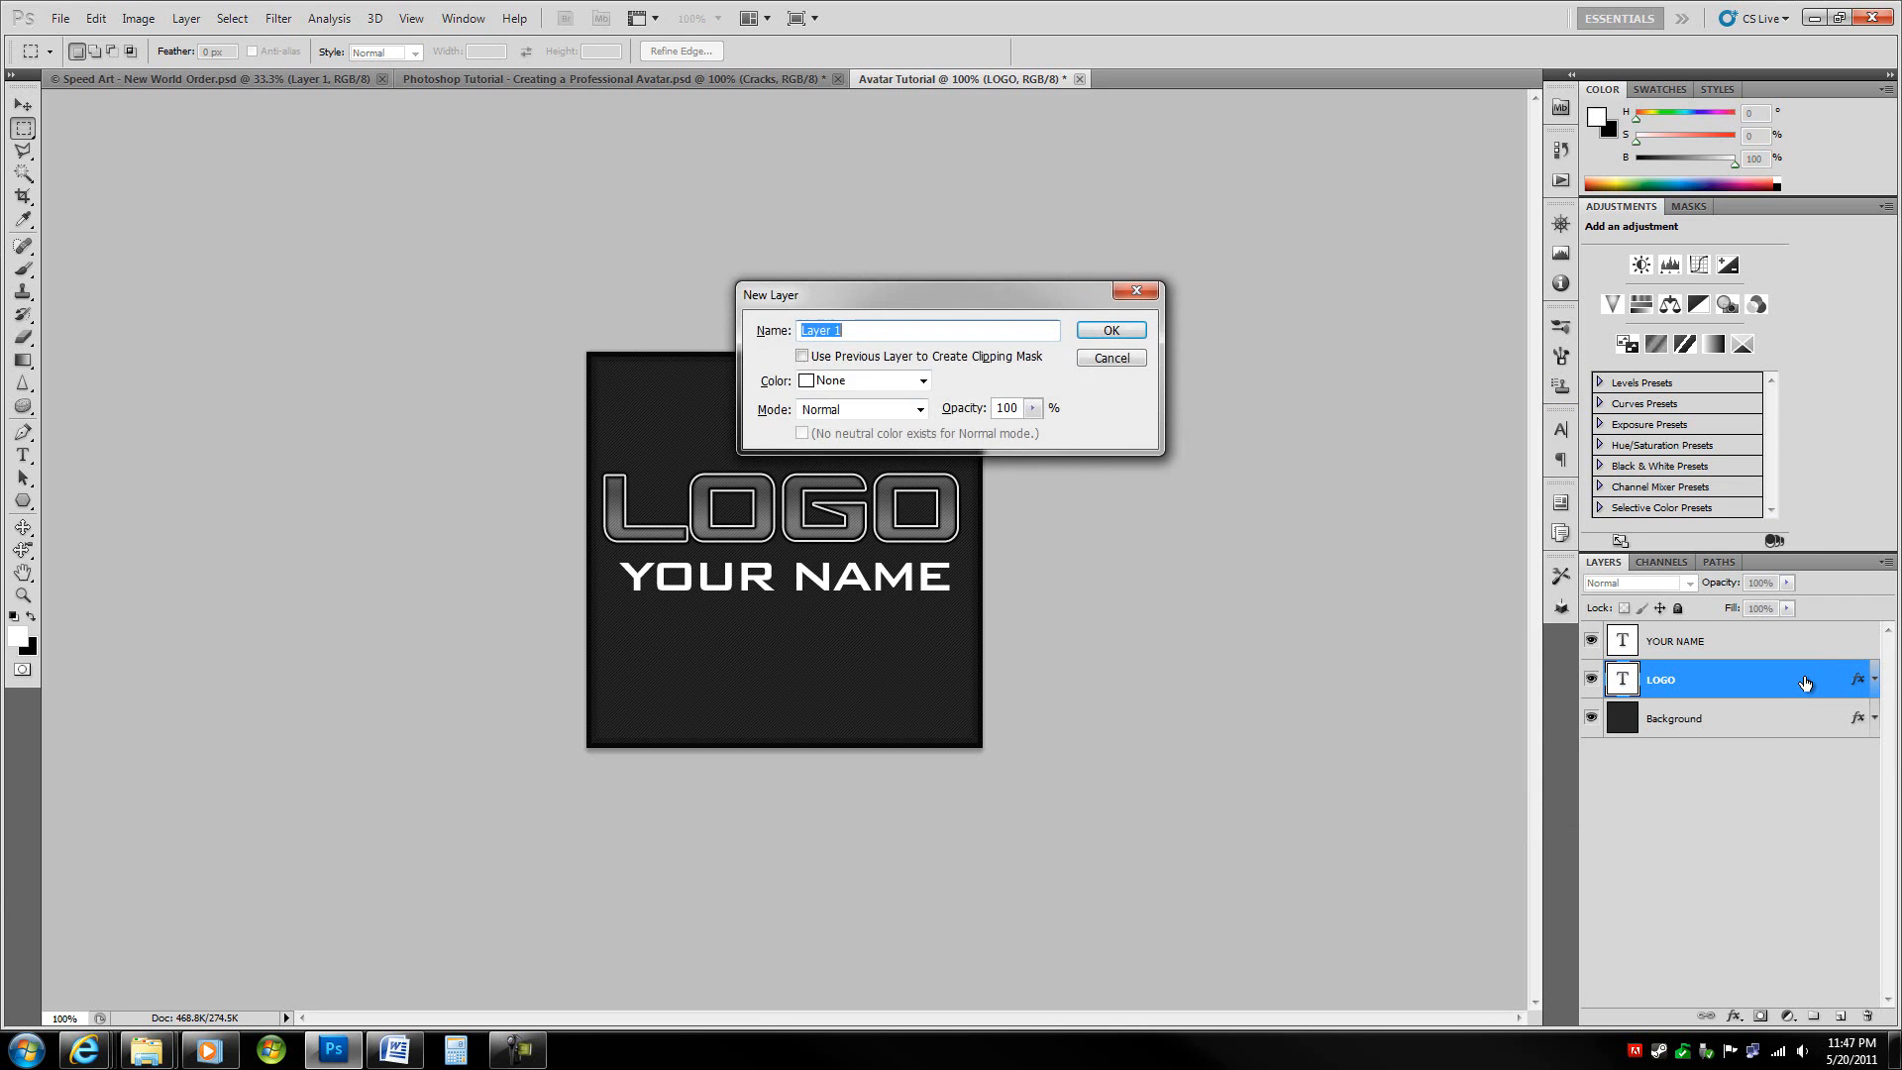
pyautogui.press('BackSpace')
pyautogui.write('Reflection')
pyautogui.press('Return')
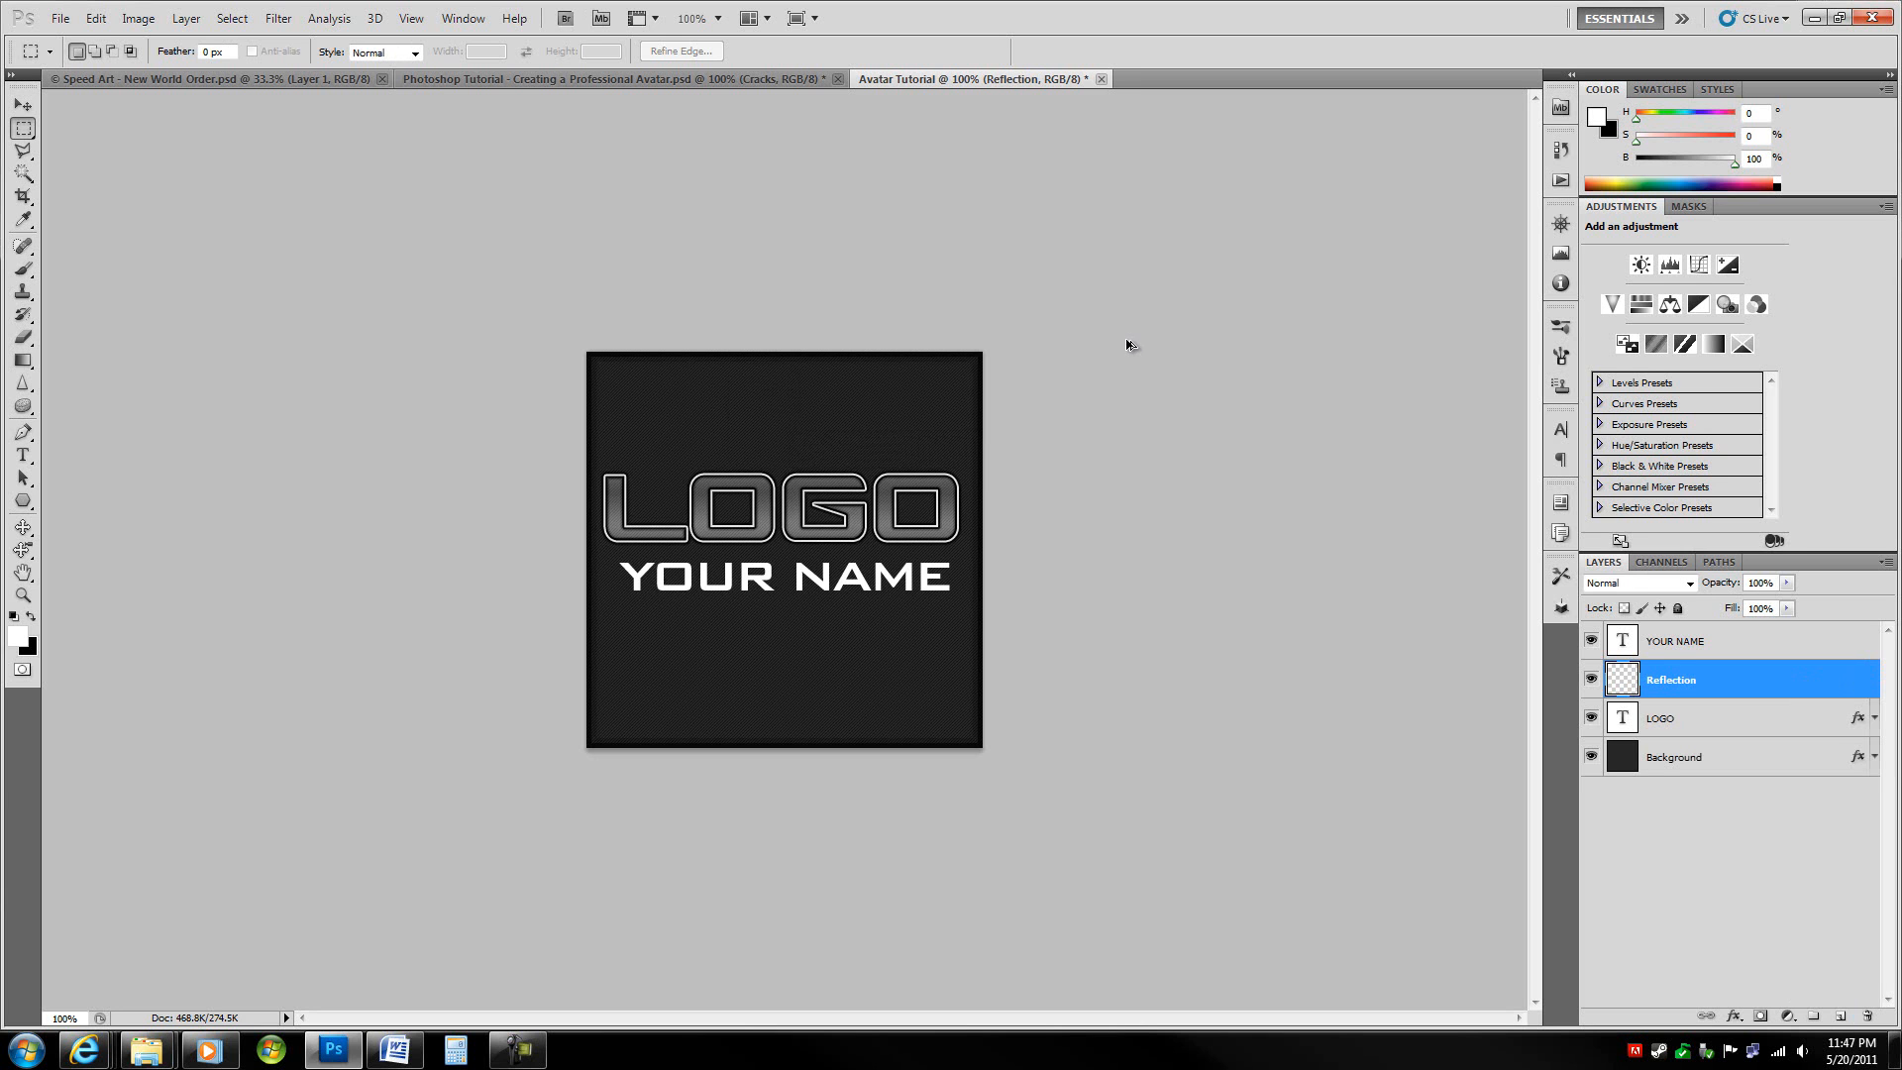
# - Turn the Reflection layer into a clipping mask on the LOGO text layer
pyautogui.press('alt')
pyautogui.rightClick(1773, 690)
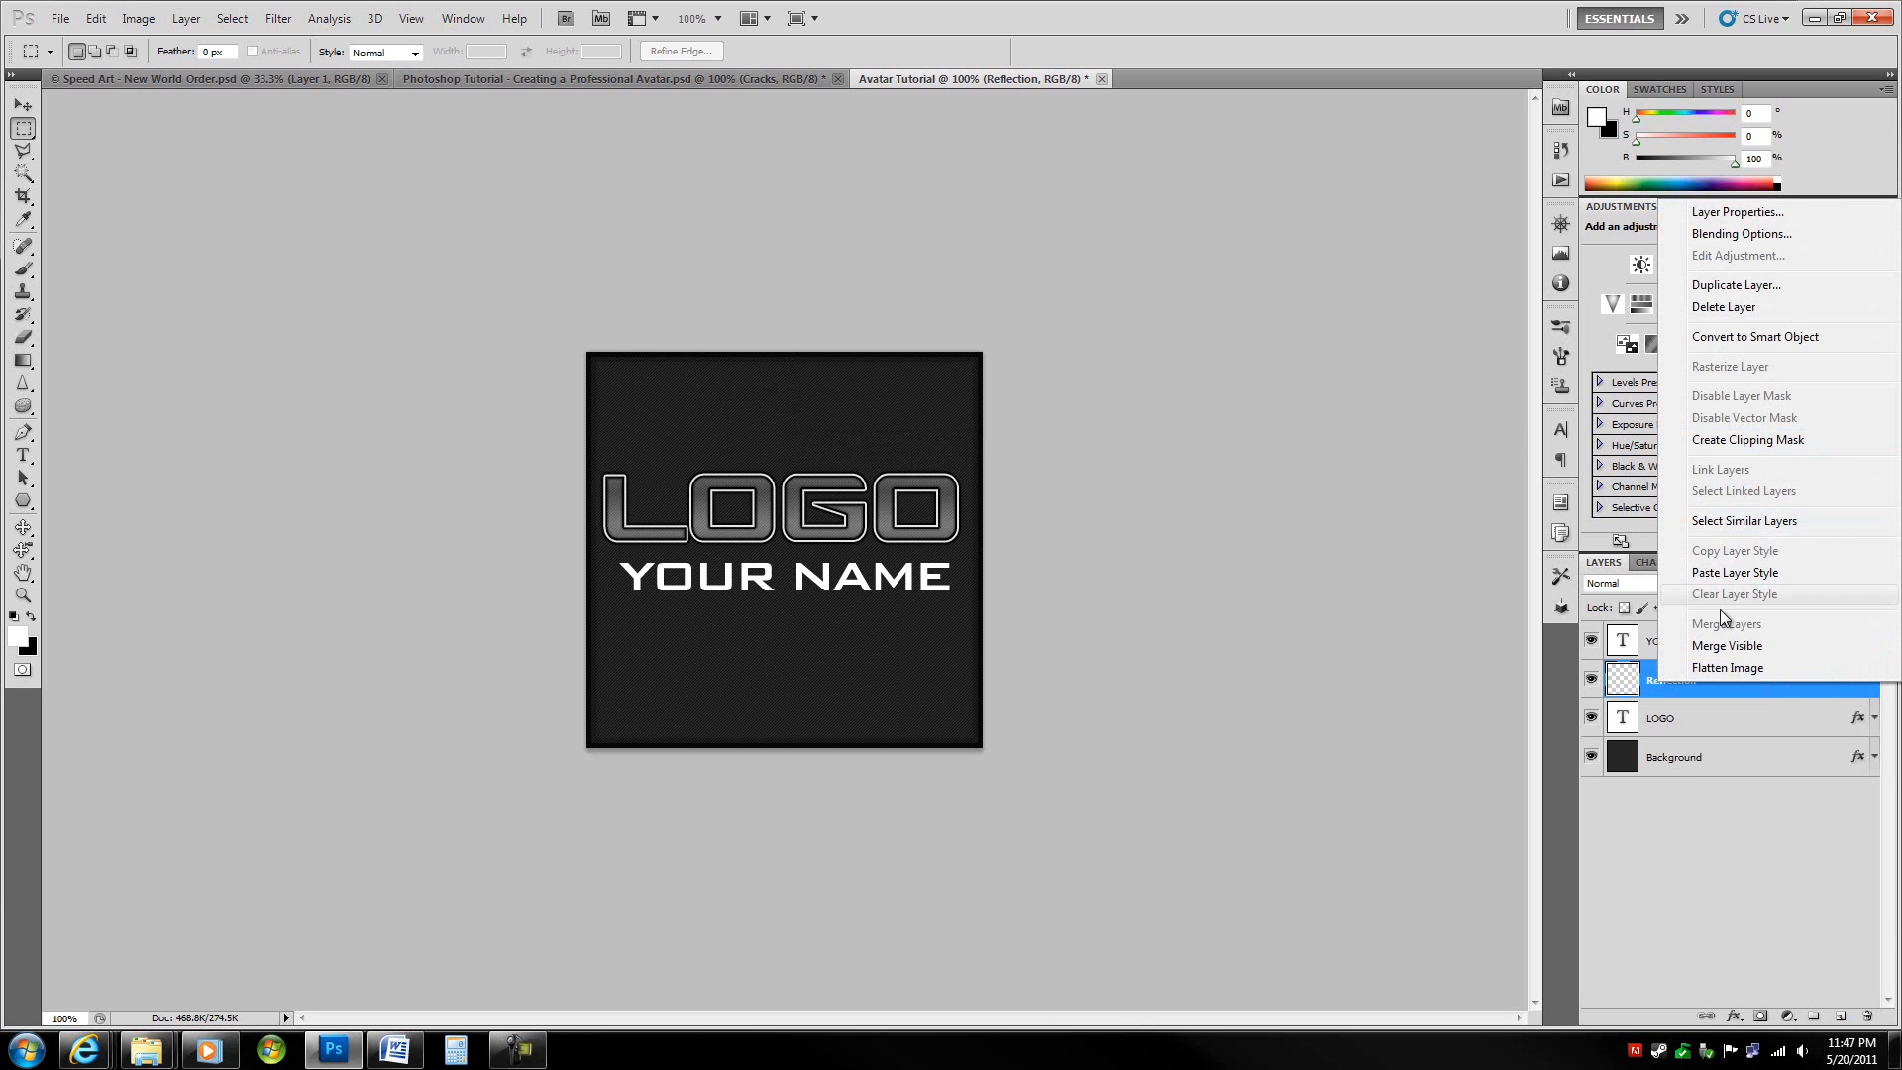
pyautogui.click(1726, 689)
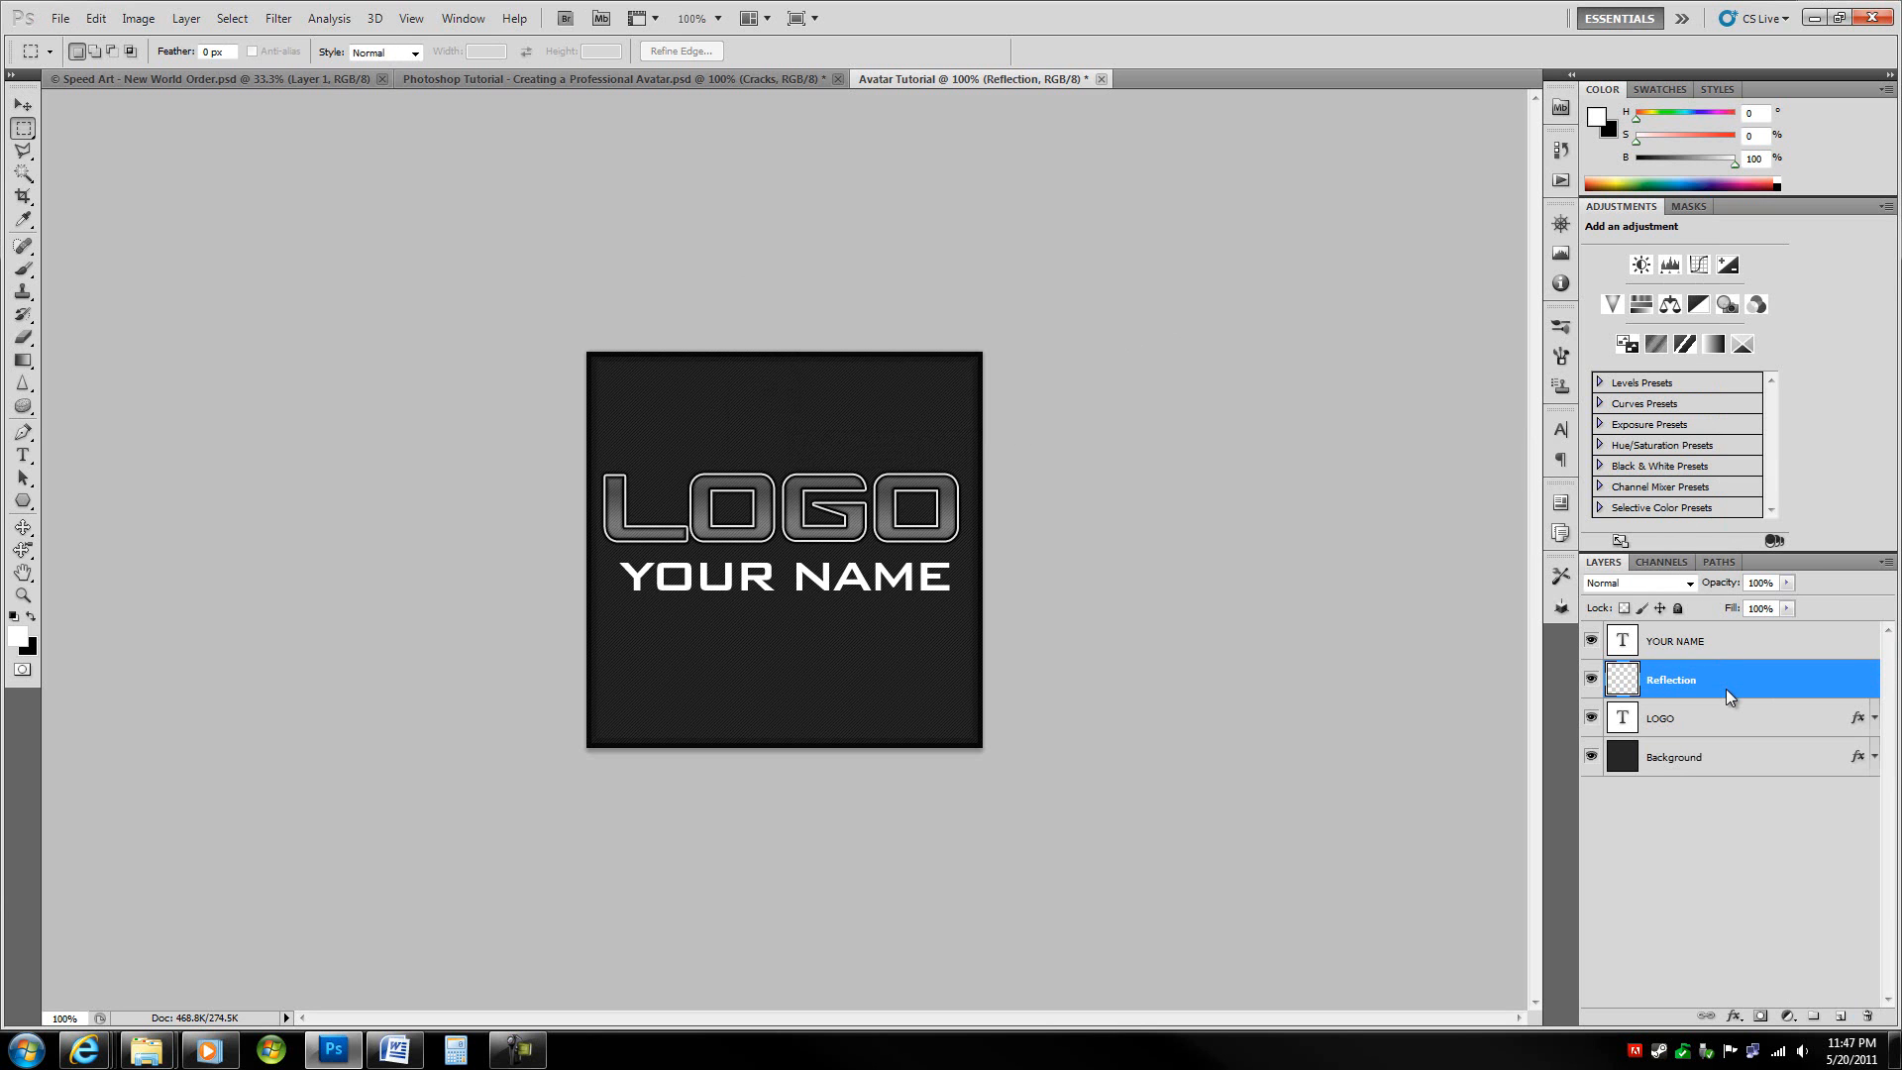
pyautogui.hotkey('ctrl', 'alt', 'g')
pyautogui.moveTo(753, 552); pyautogui.dragTo(1098, 753)
pyautogui.hotkey('ctrl', 'd')
pyautogui.moveTo(1060, 511); pyautogui.dragTo(1055, 509)
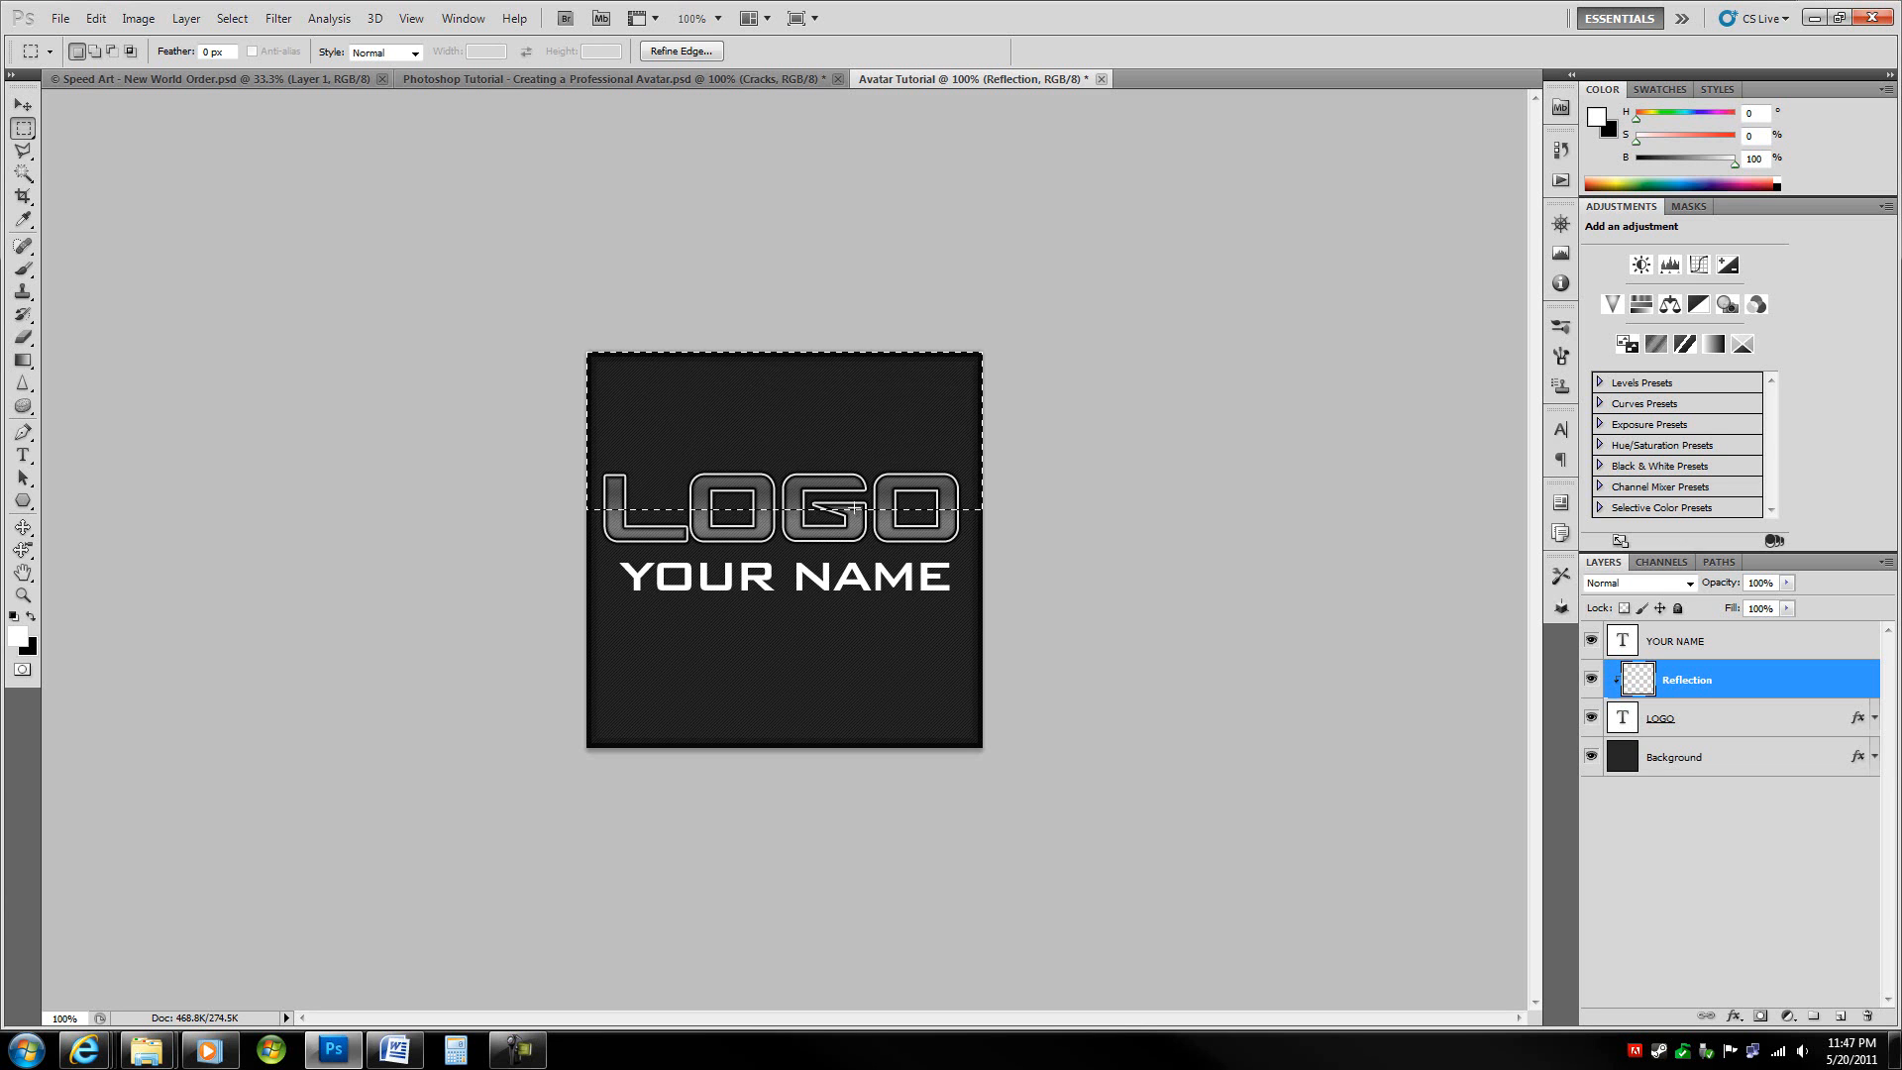
pyautogui.press('g')
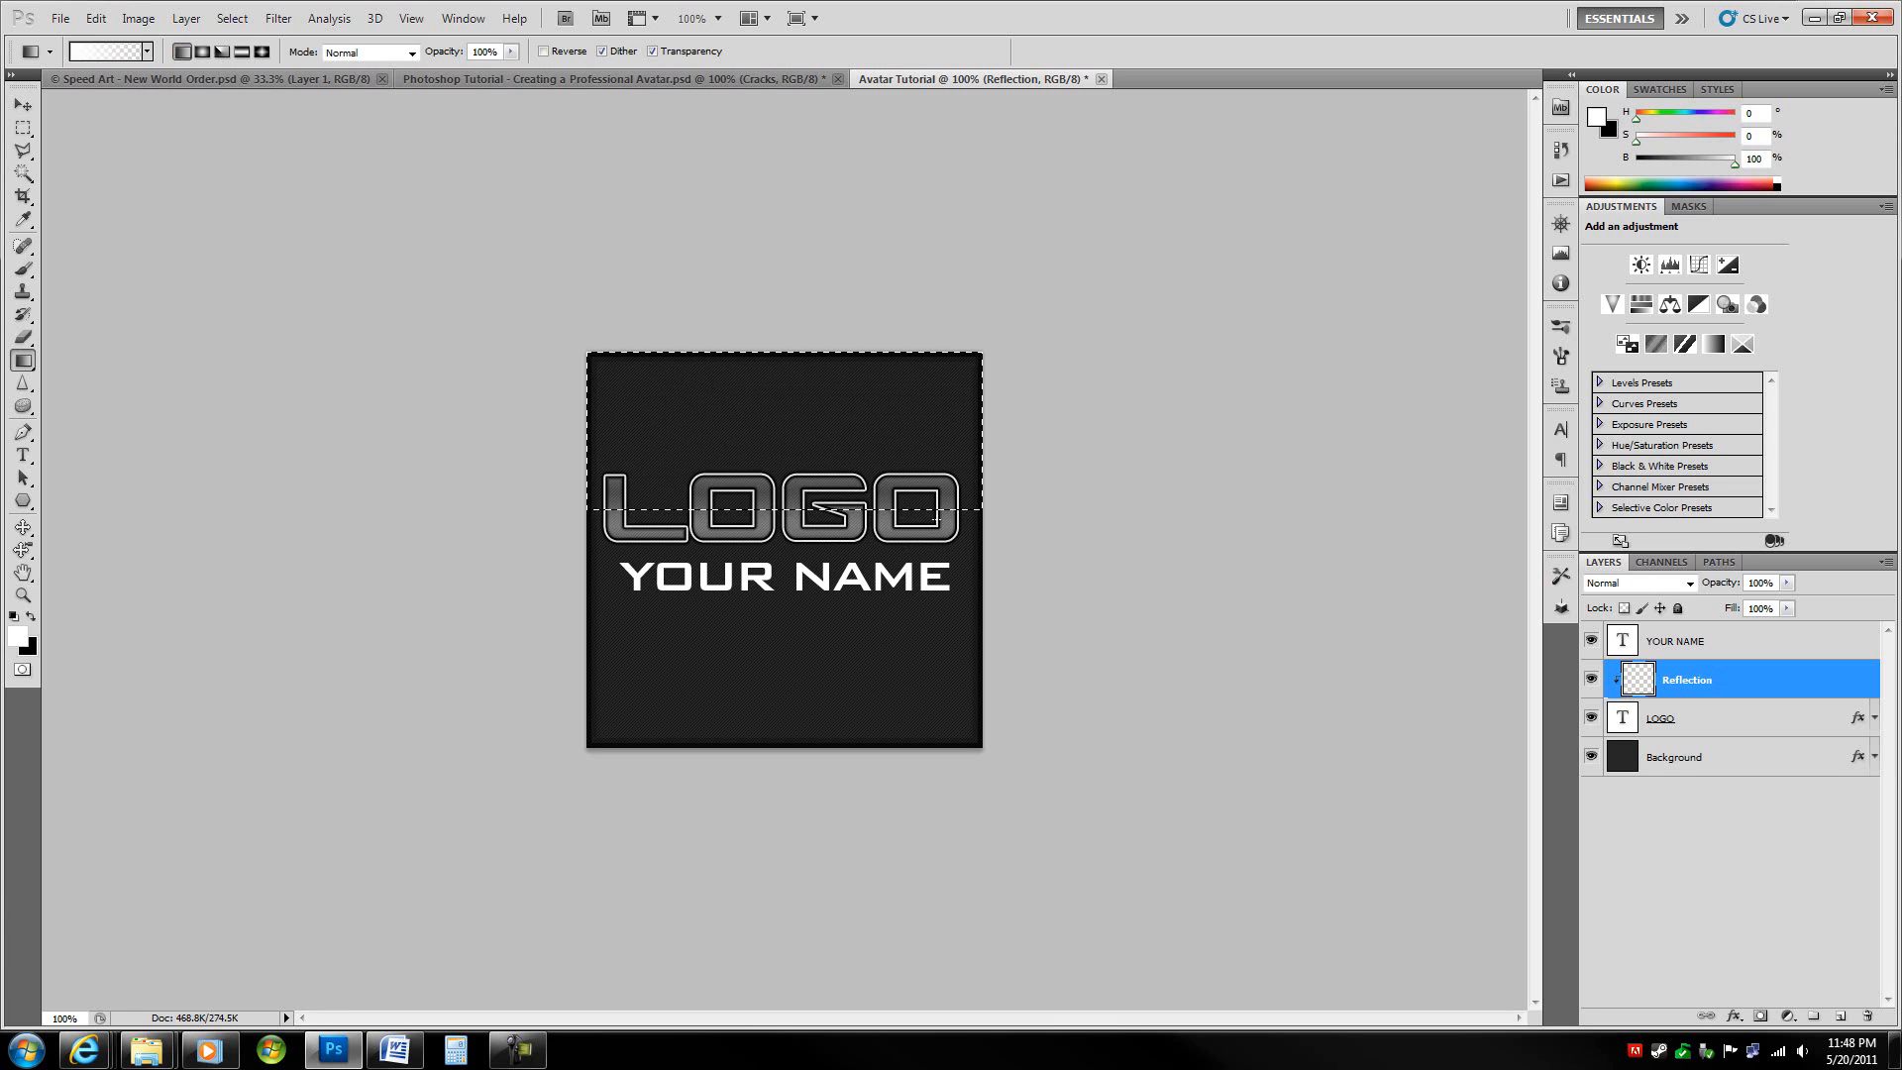
pyautogui.press('m')
pyautogui.hotkey('ctrl', 'd')
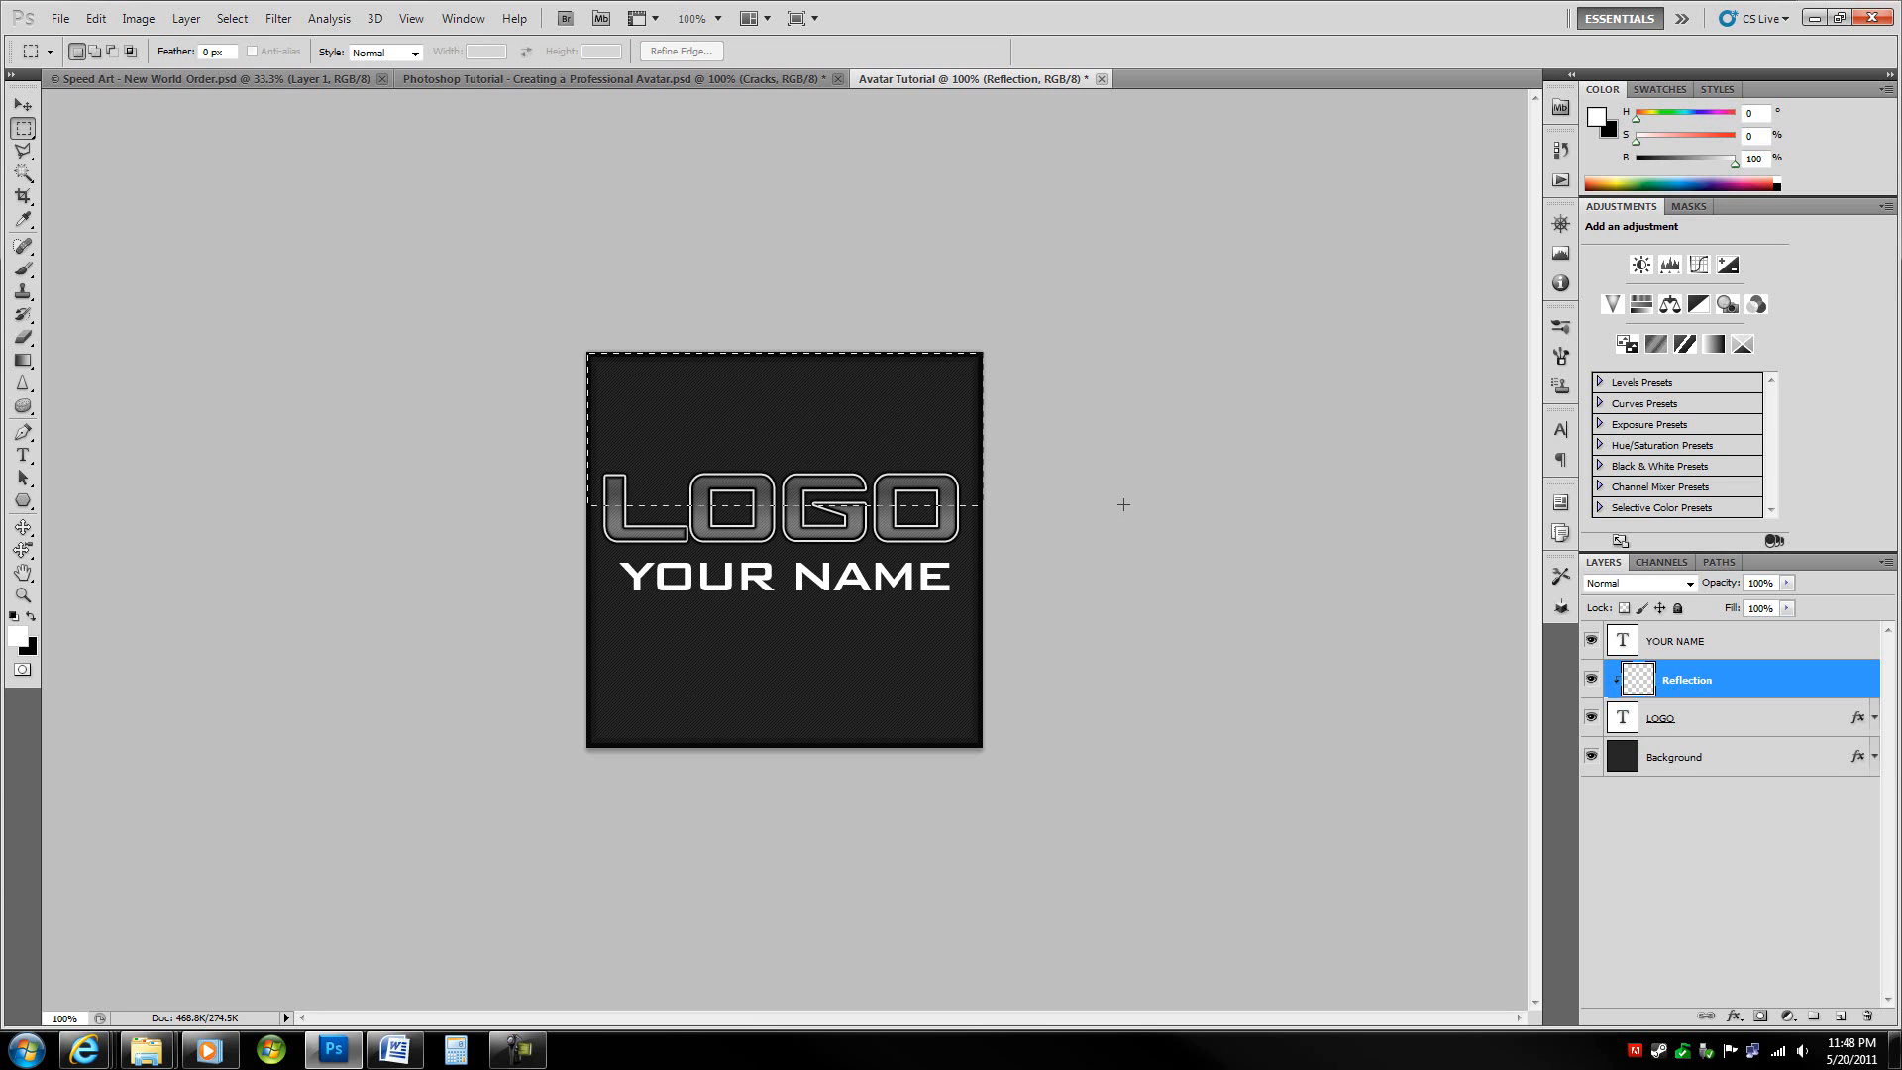
# - Select the canvas area above the middle of the LOGO text and turn it into a layer mask on the Reflection layer
pyautogui.moveTo(1127, 506); pyautogui.dragTo(1127, 505)
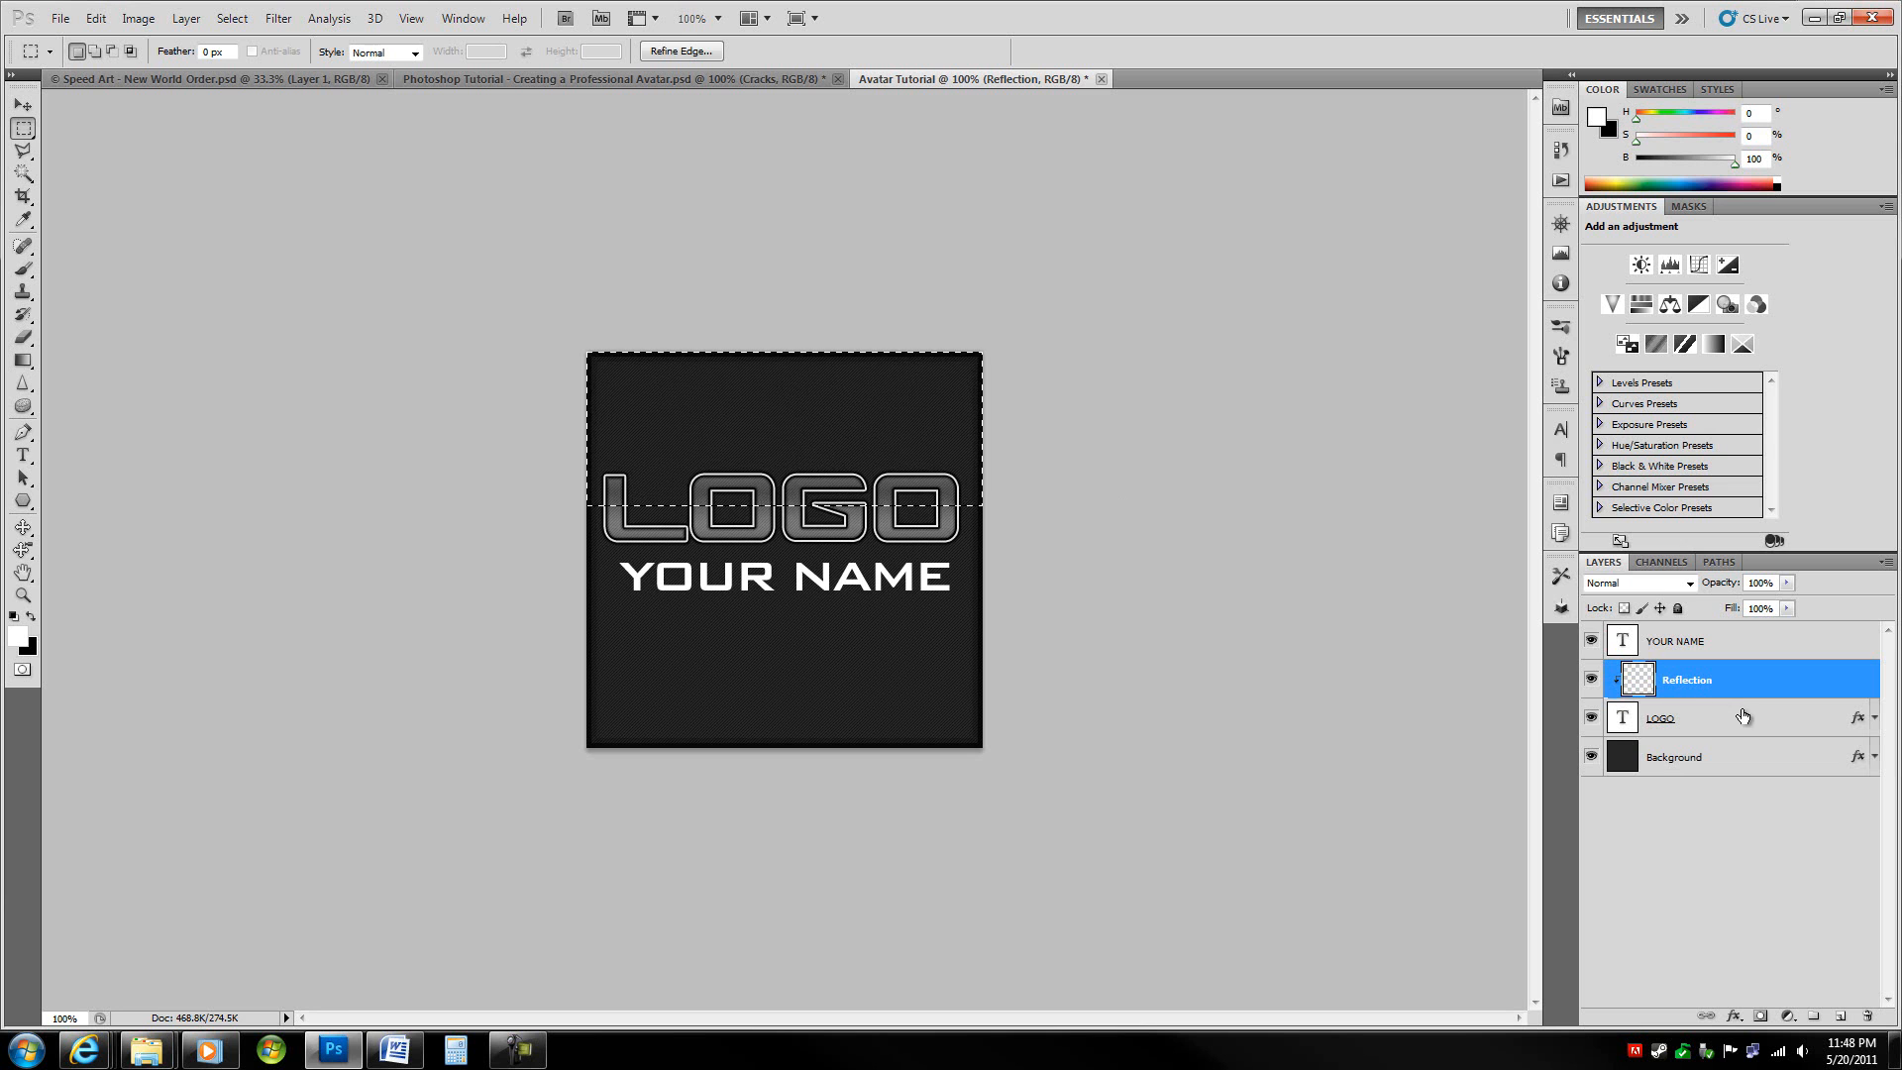
pyautogui.click(1761, 1018)
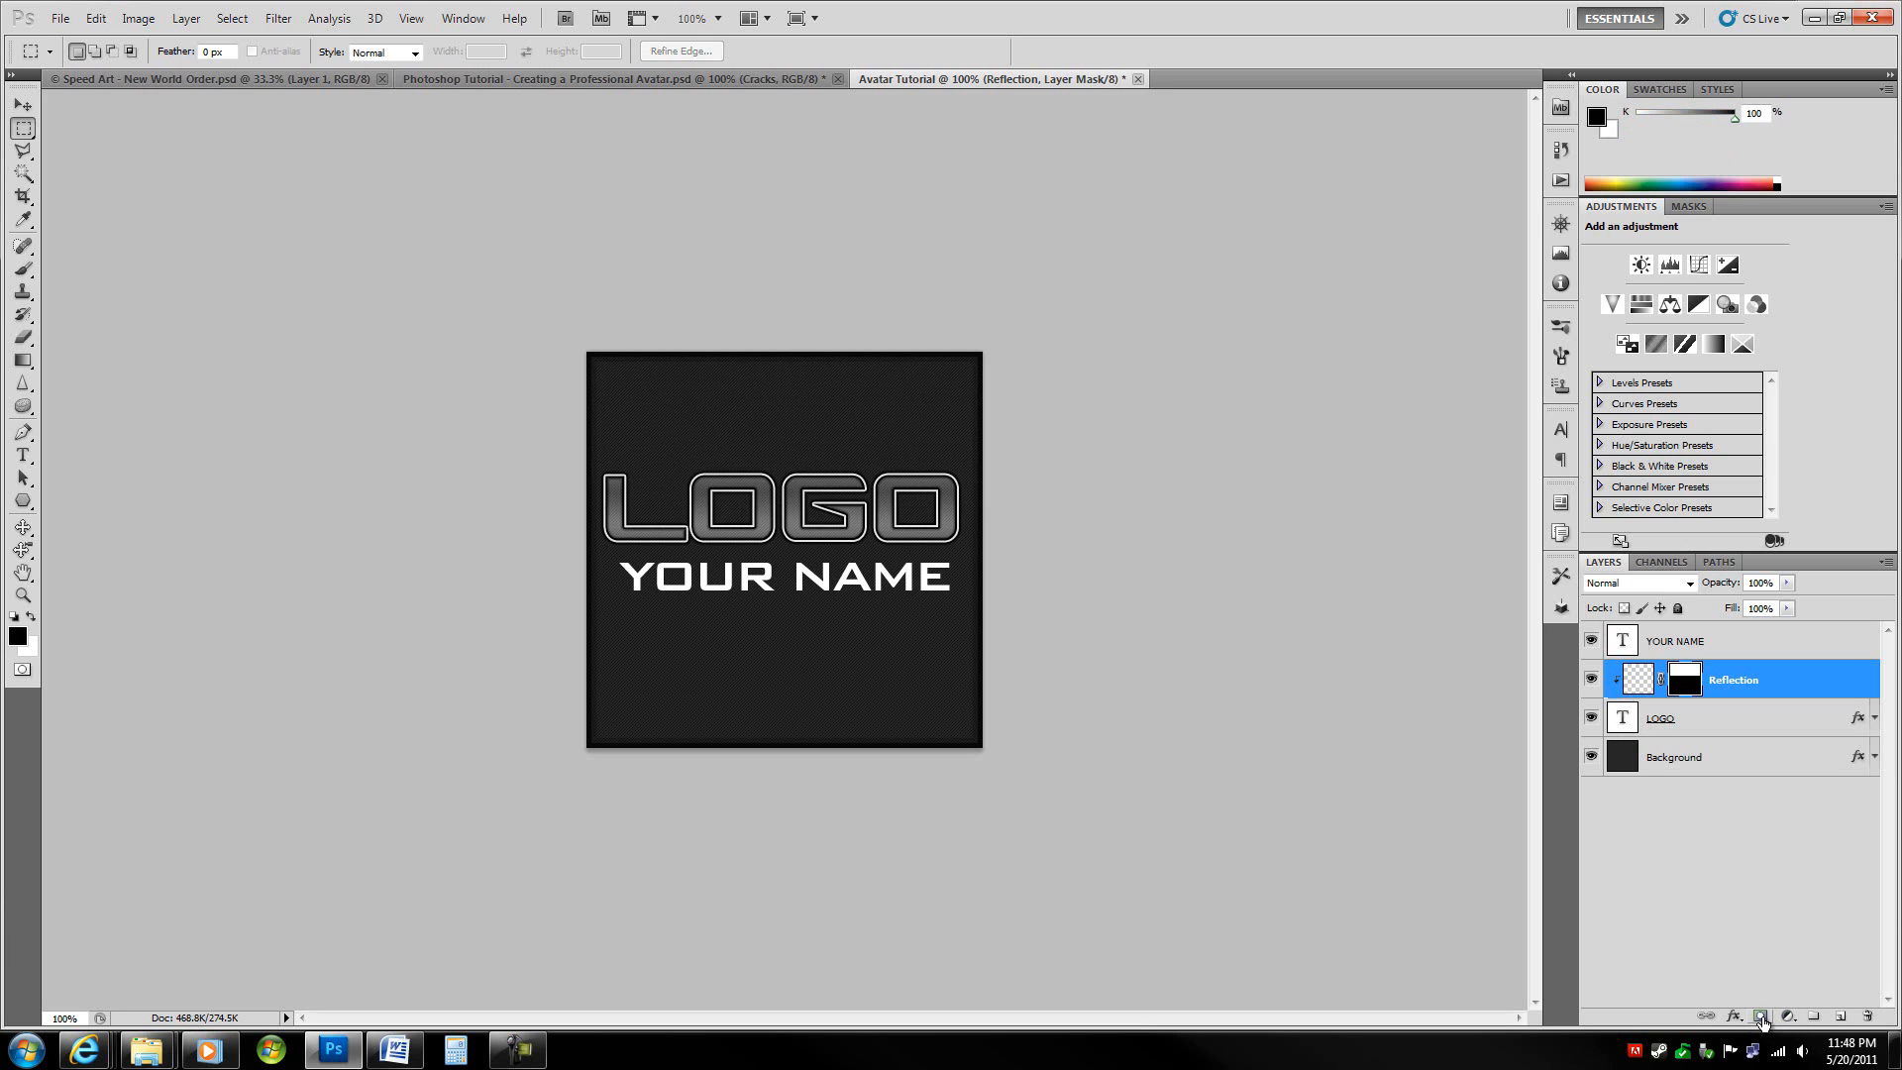
# - Draw a white Foreground to Transparent gradient upward across the LOGO text on the Reflection layer's image, not its mask
pyautogui.click(1645, 683)
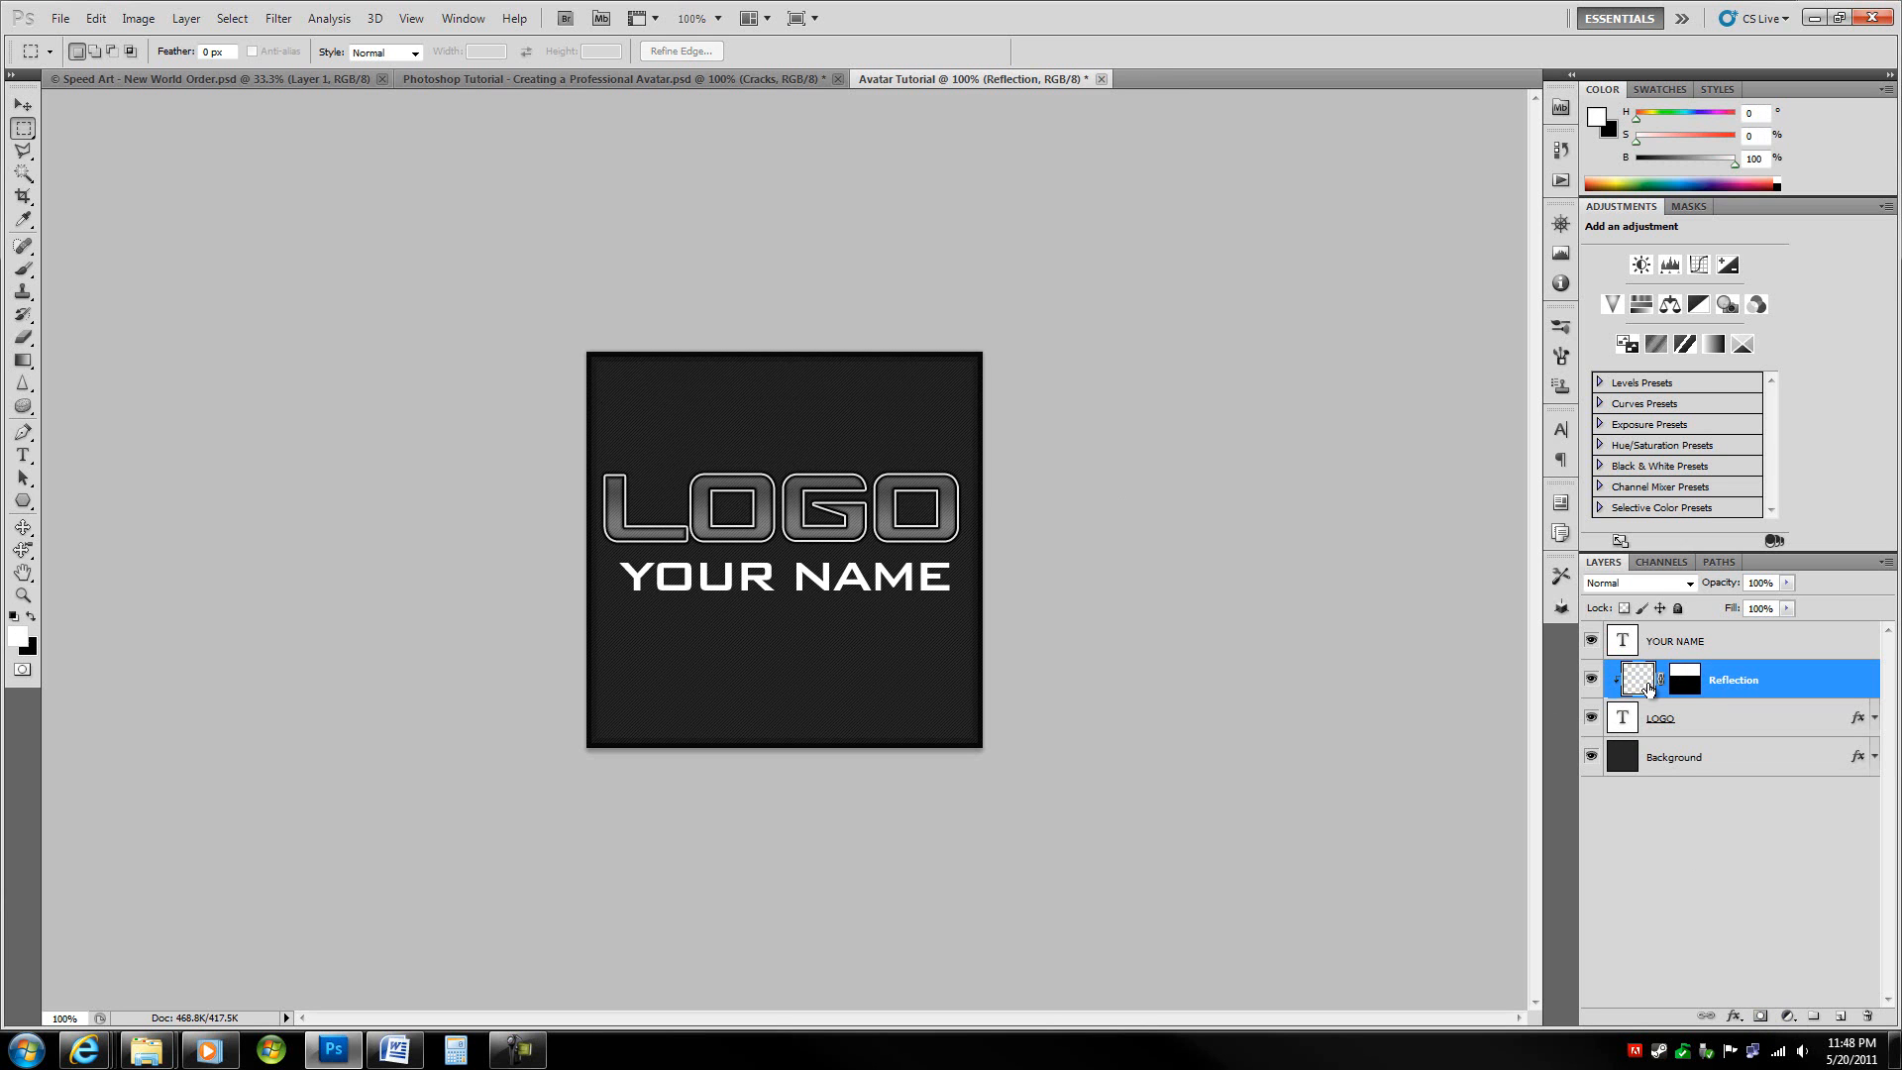
pyautogui.press('g')
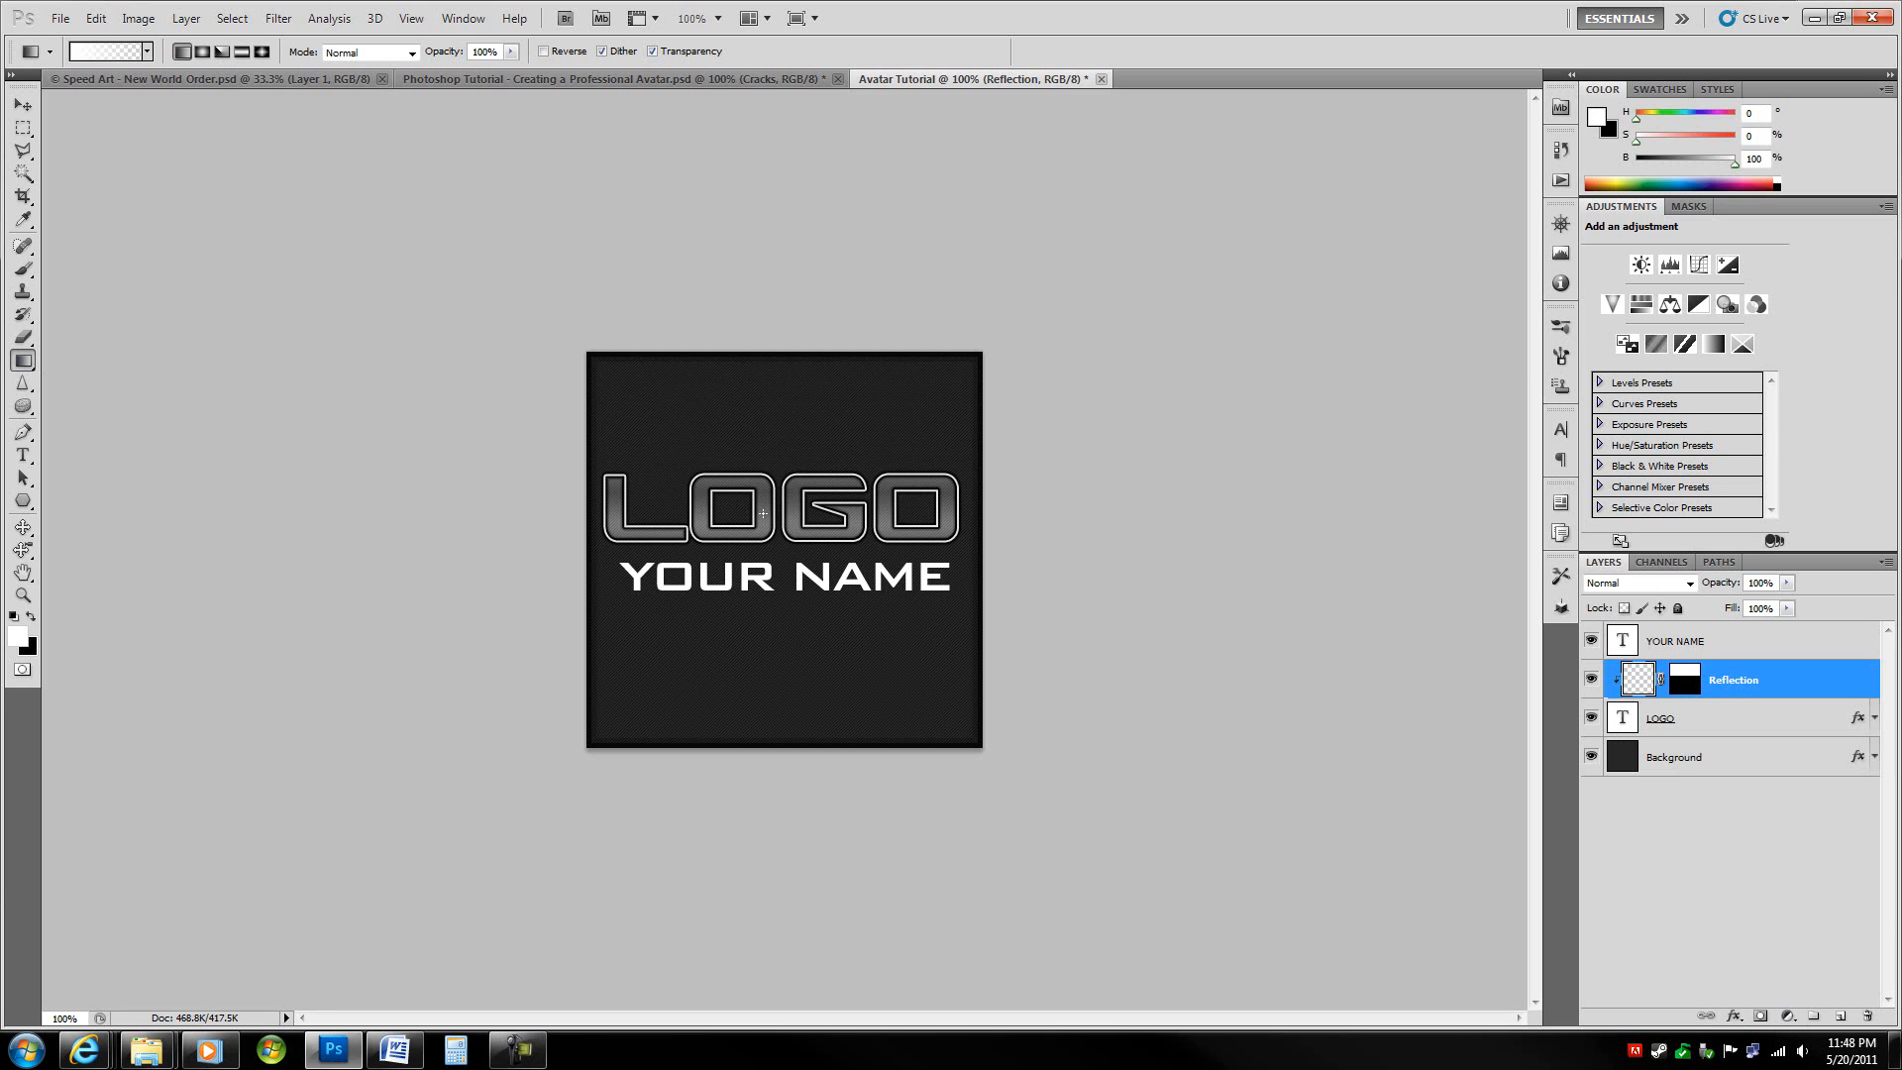
pyautogui.click(91, 52)
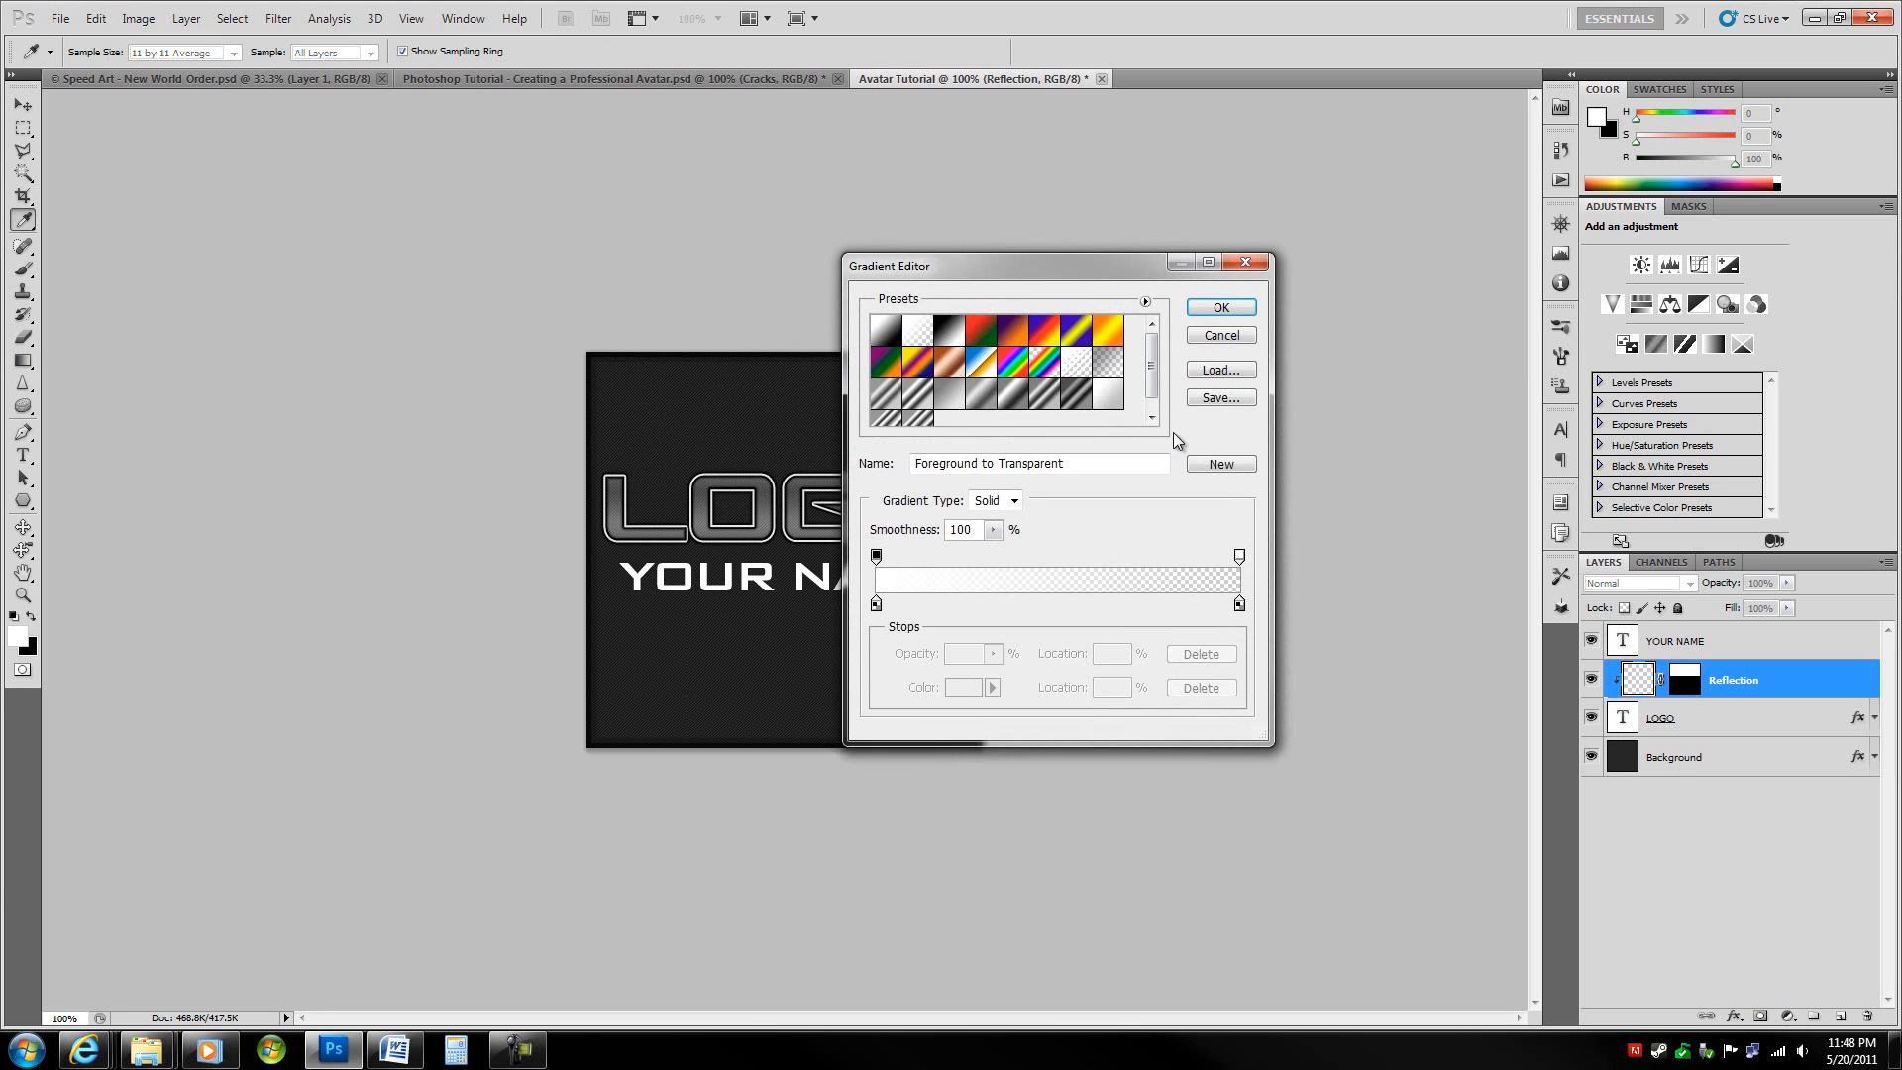
pyautogui.click(1222, 307)
pyautogui.click(1221, 308)
pyautogui.moveTo(778, 516); pyautogui.dragTo(790, 448)
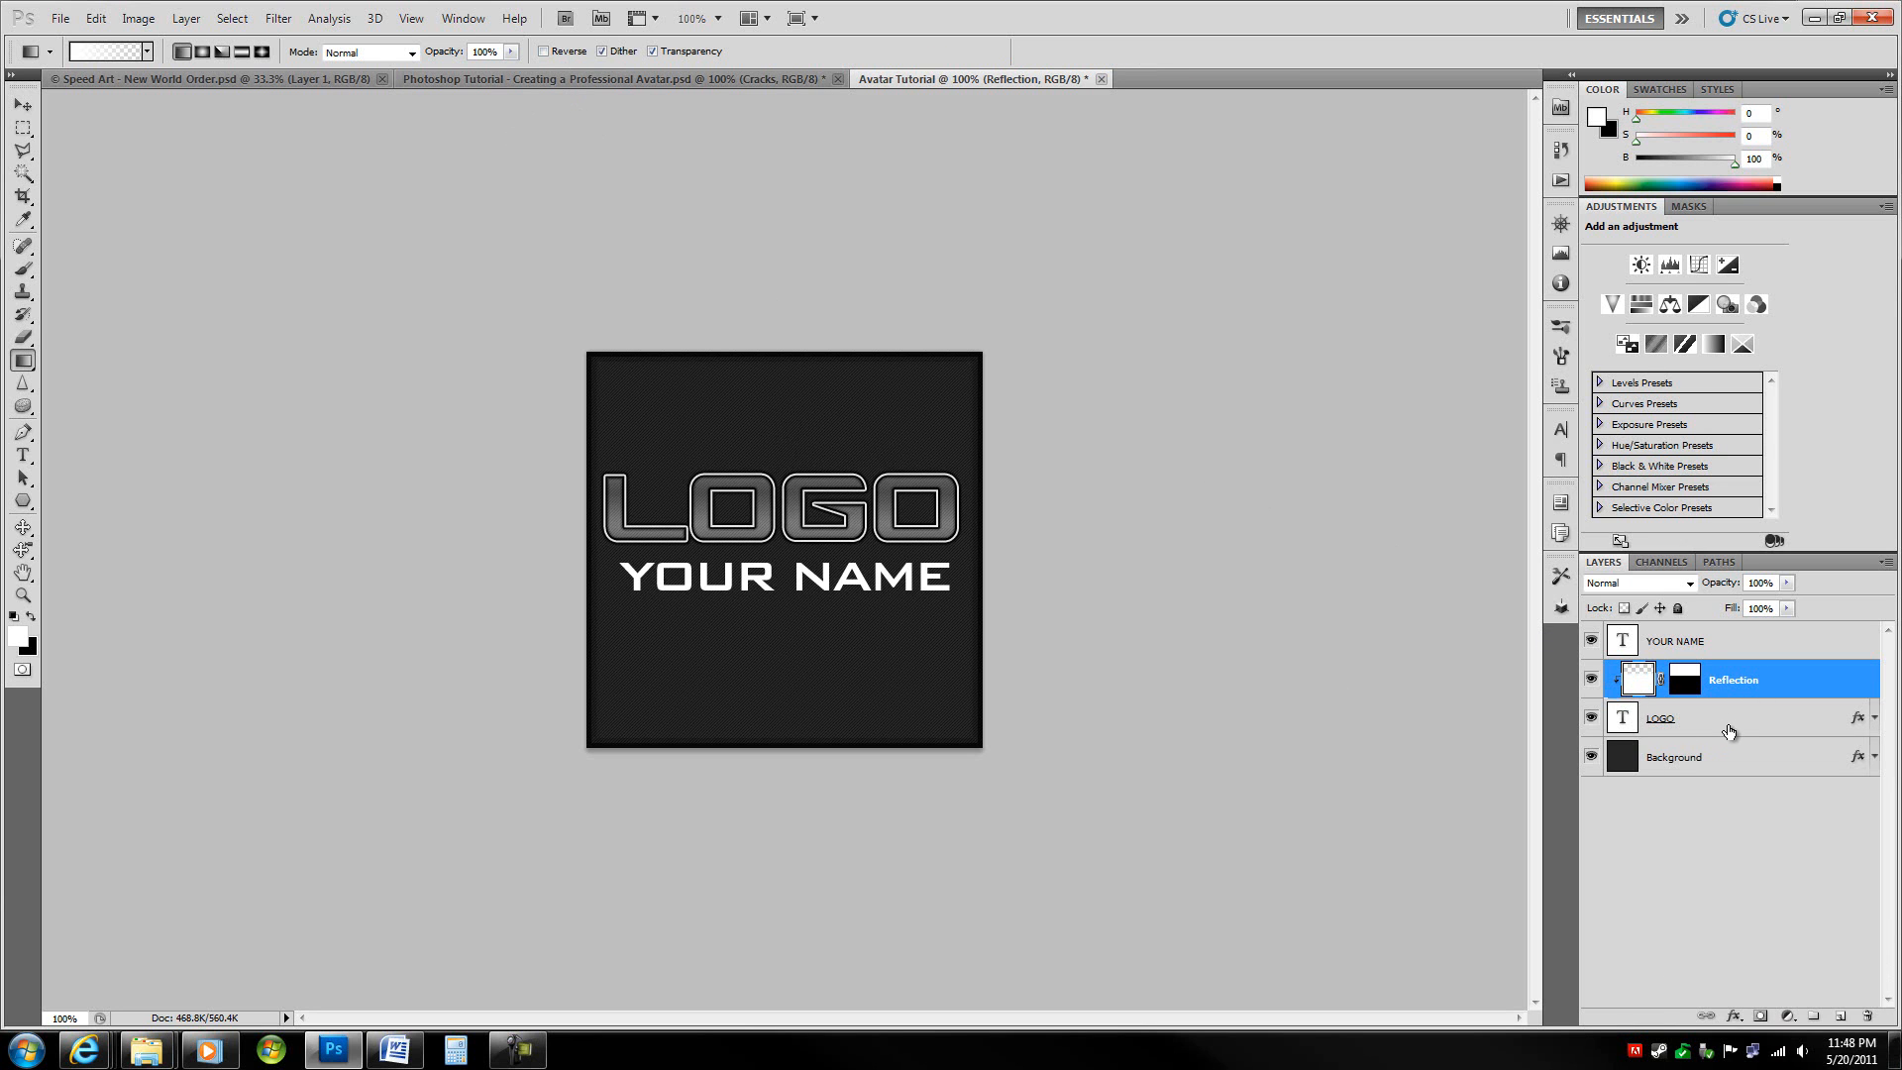
# - Enable Blend Interior Effects as Group and disable Blend Clipped Layers as Group in the LOGO layer's blending options
pyautogui.doubleClick(1776, 725)
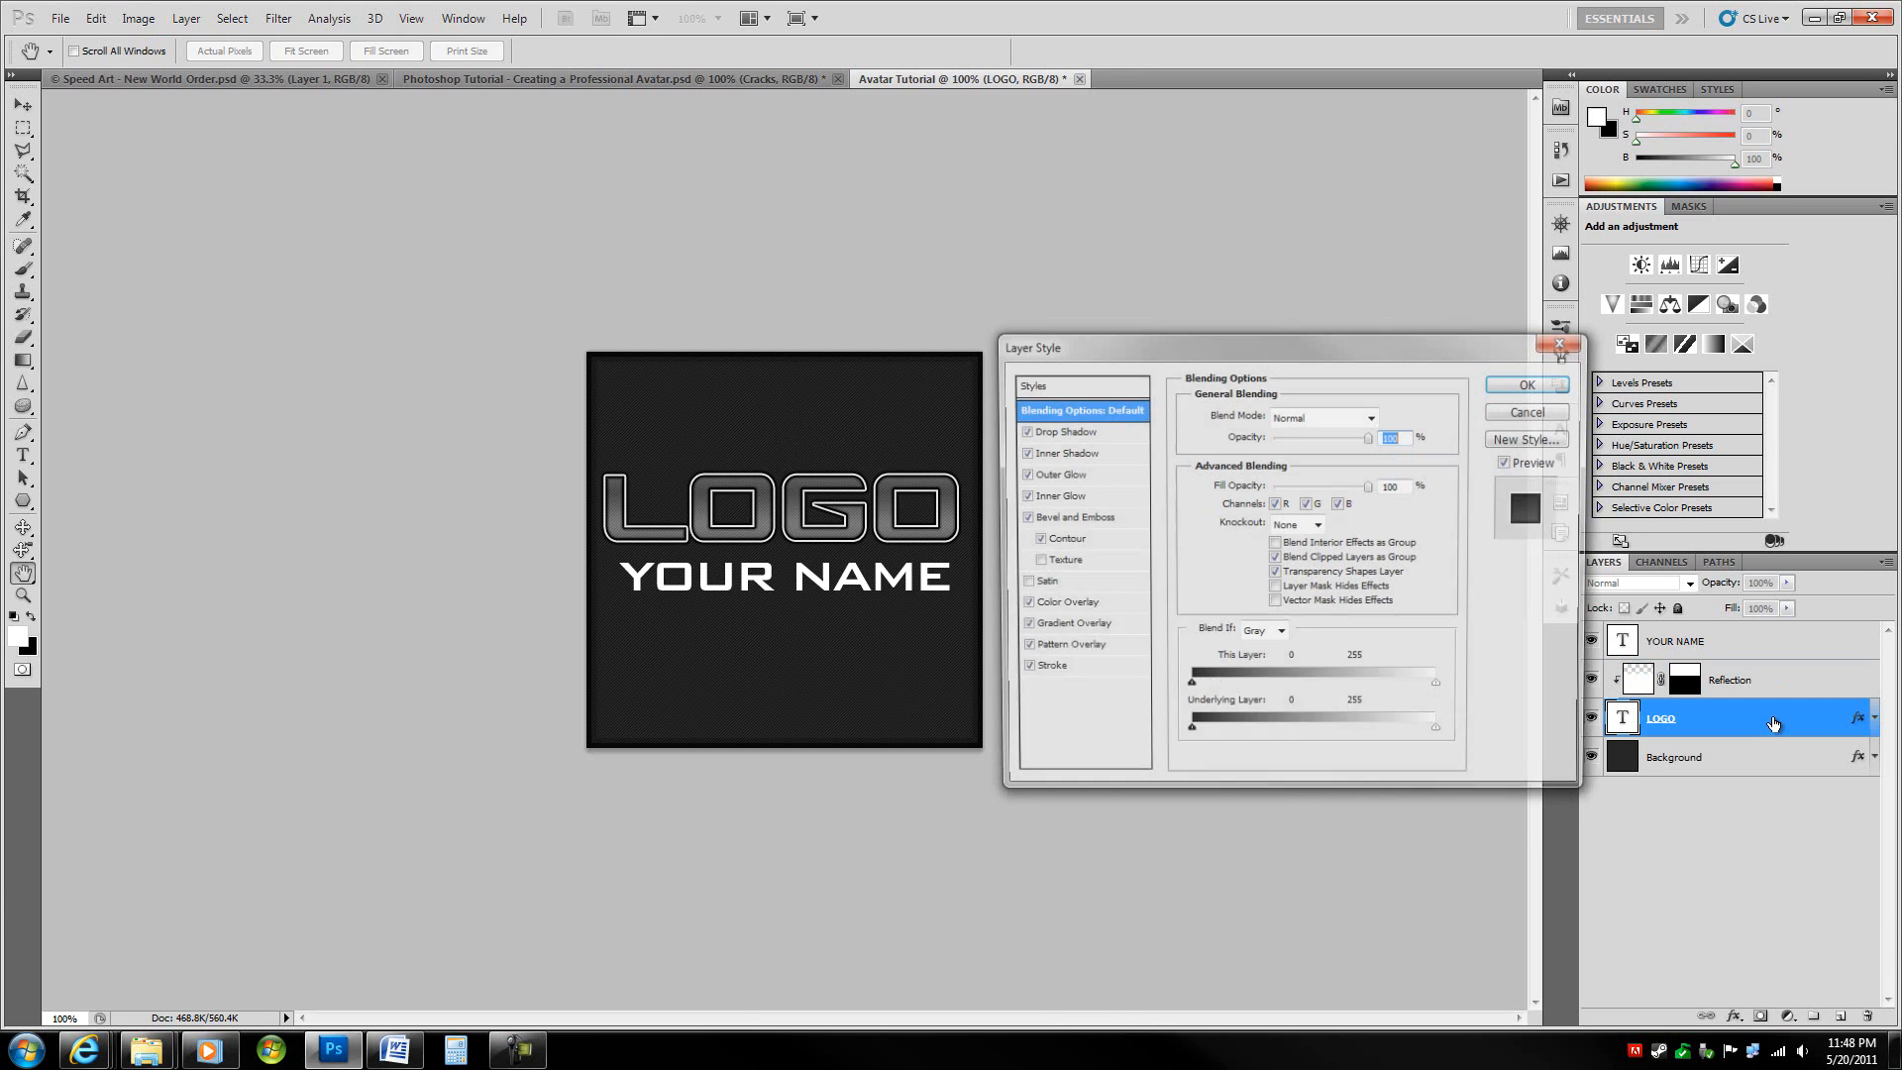
pyautogui.click(1275, 545)
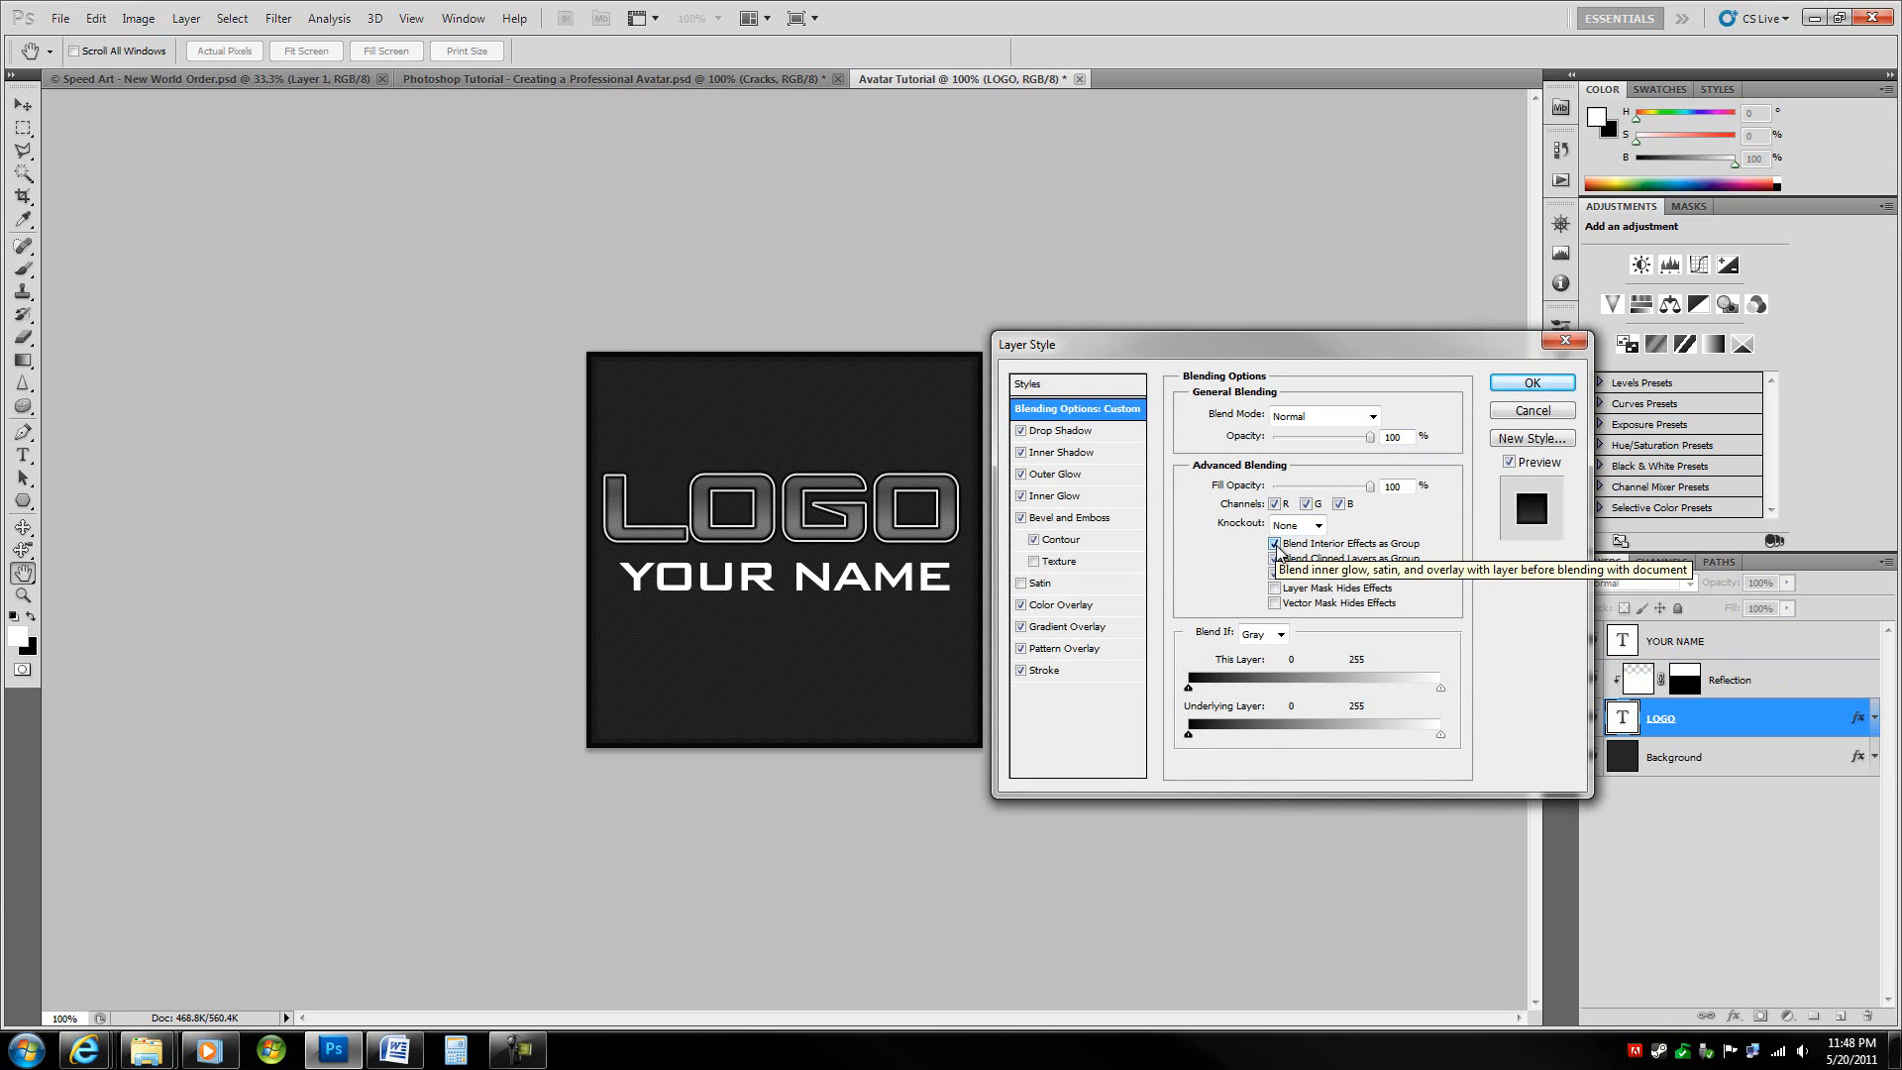
pyautogui.click(1275, 559)
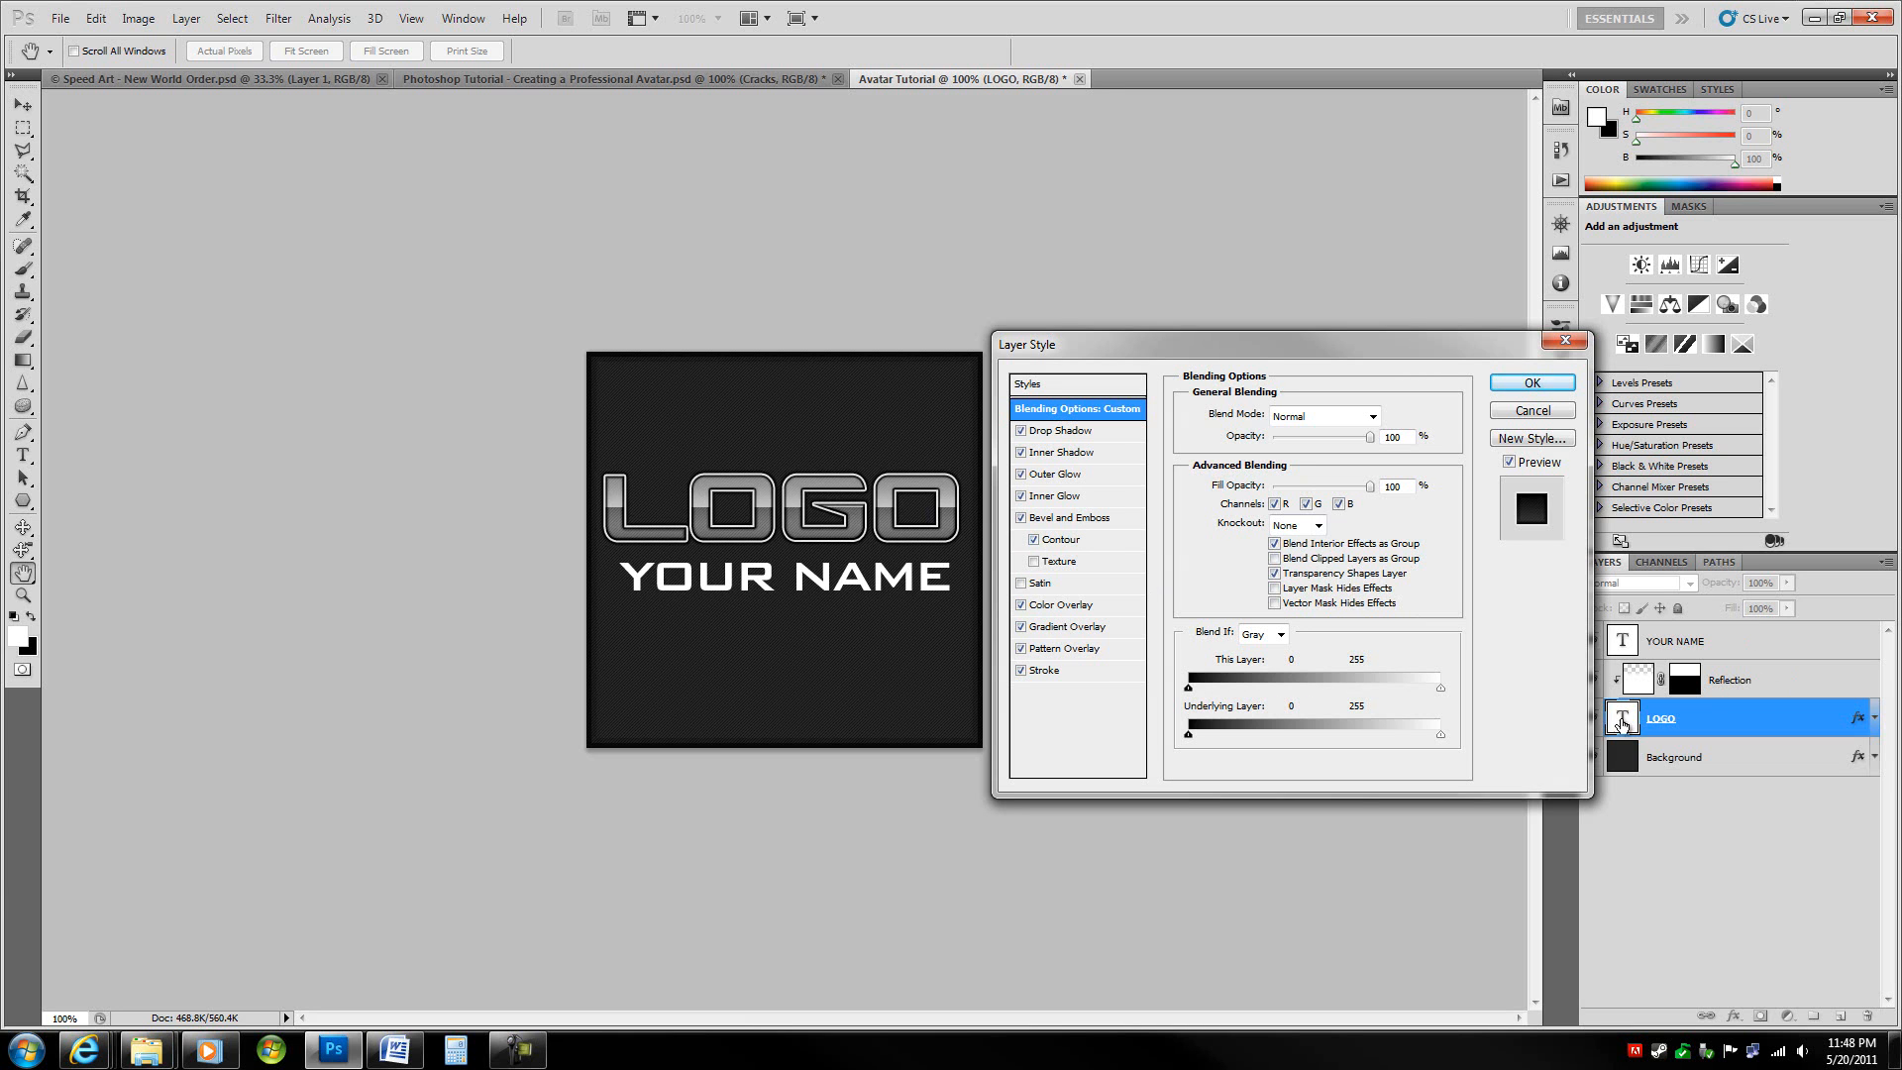
pyautogui.click(1544, 390)
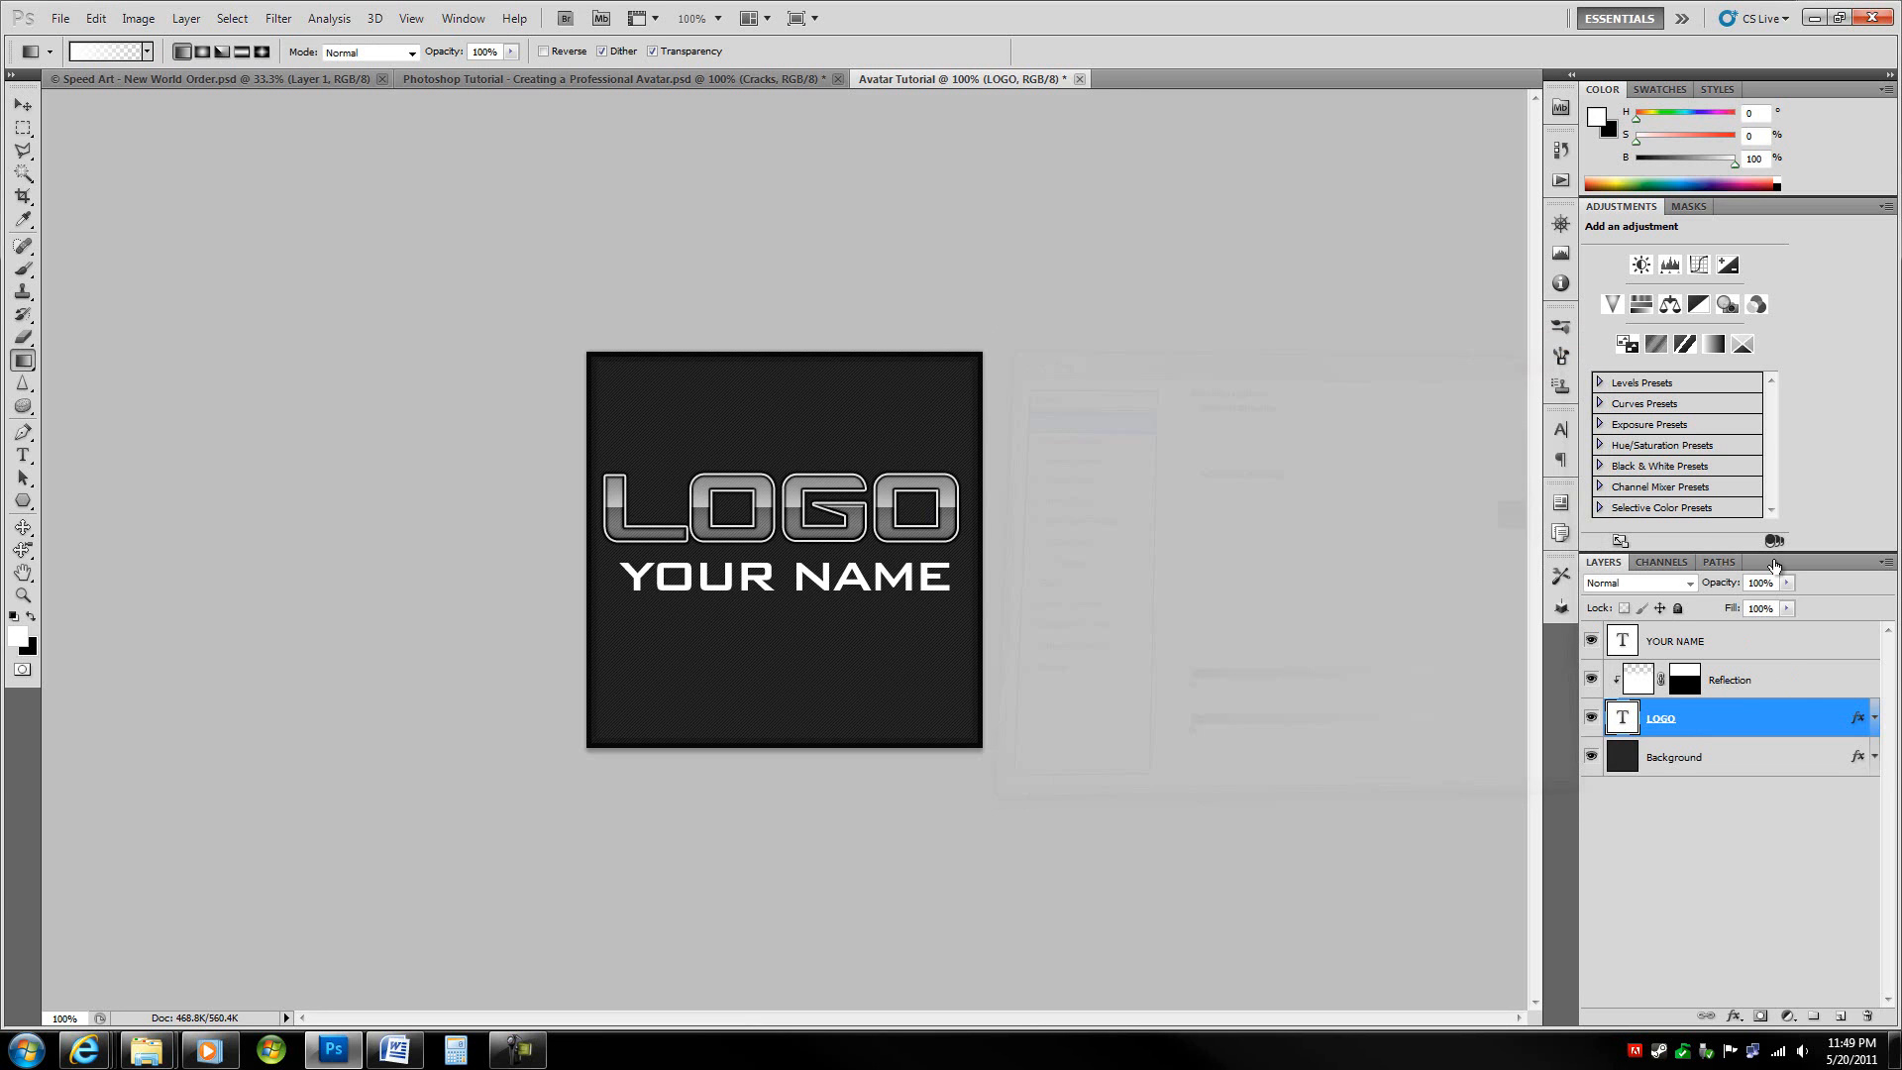
# - Lower the Reflection layer's opacity to 10%, keeping the Gradient tool's own opacity at 100%
pyautogui.click(1796, 689)
pyautogui.press('2')
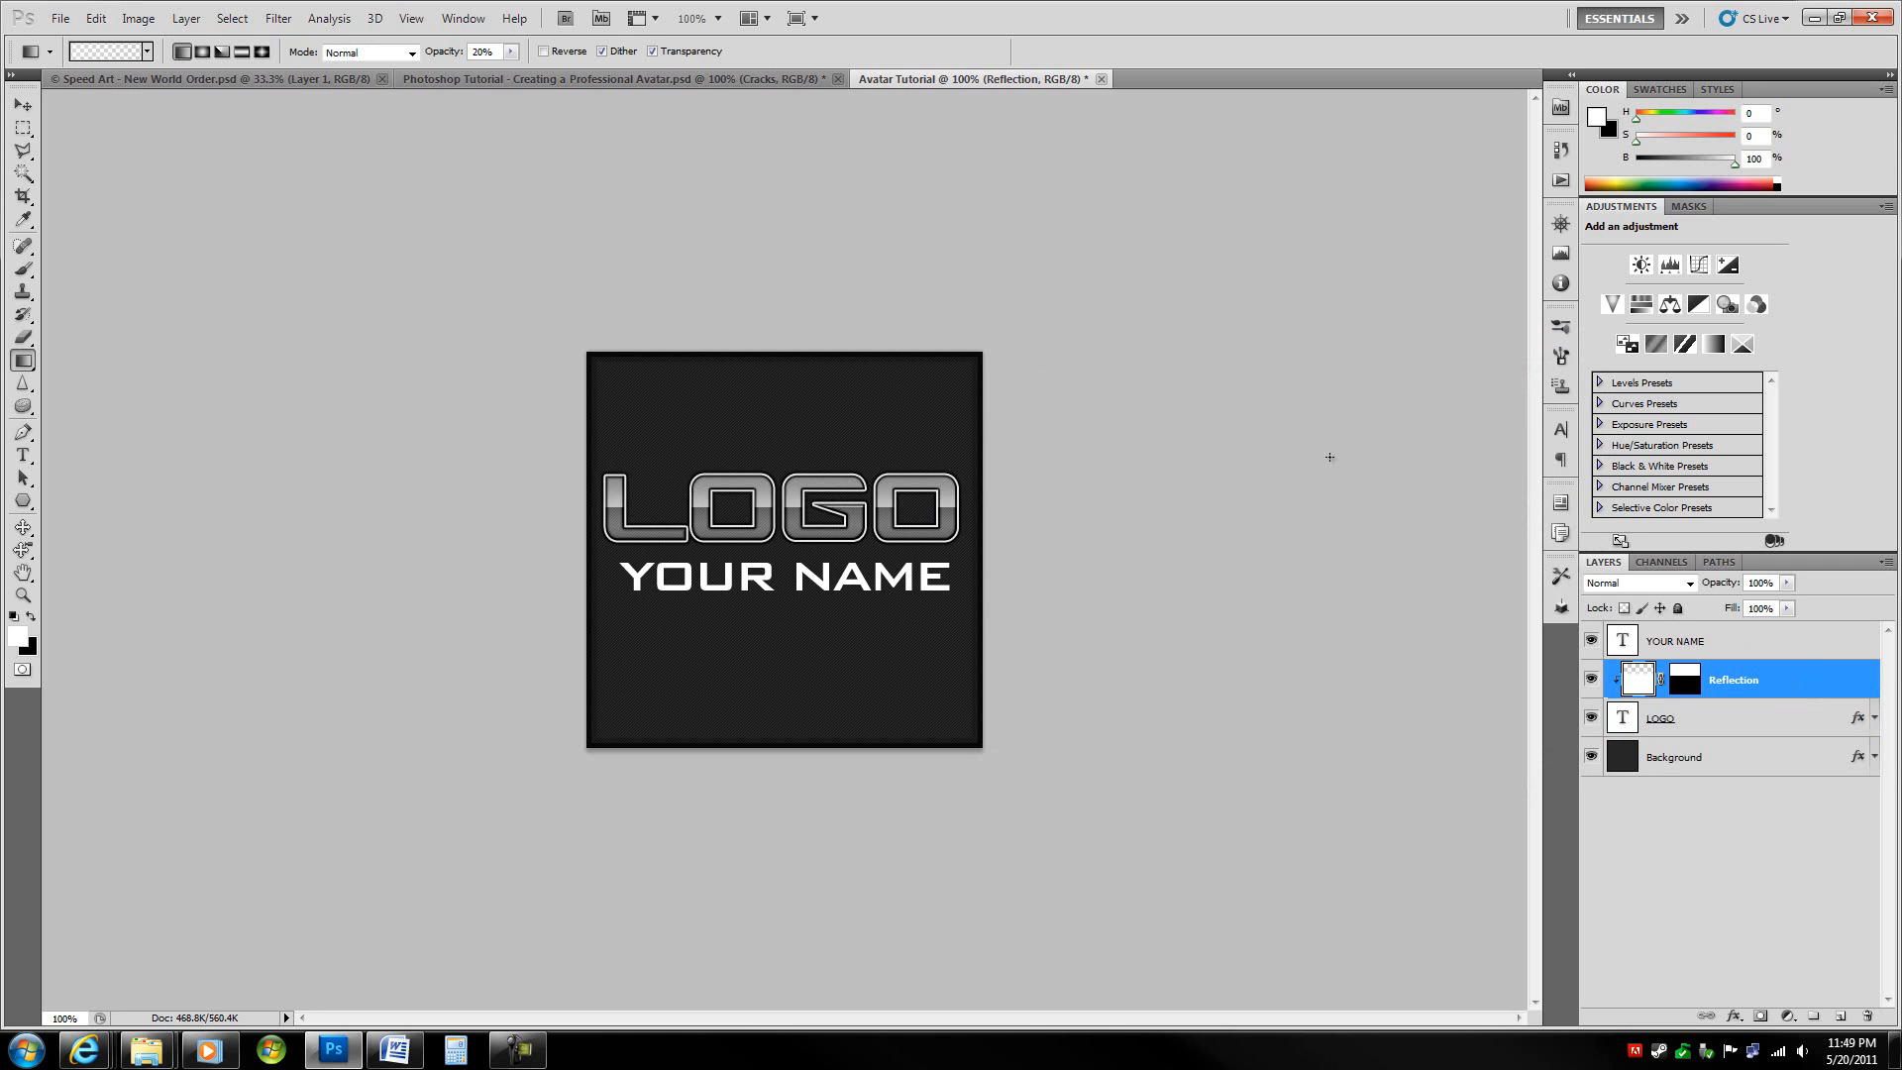
pyautogui.press('0')
pyautogui.press('m')
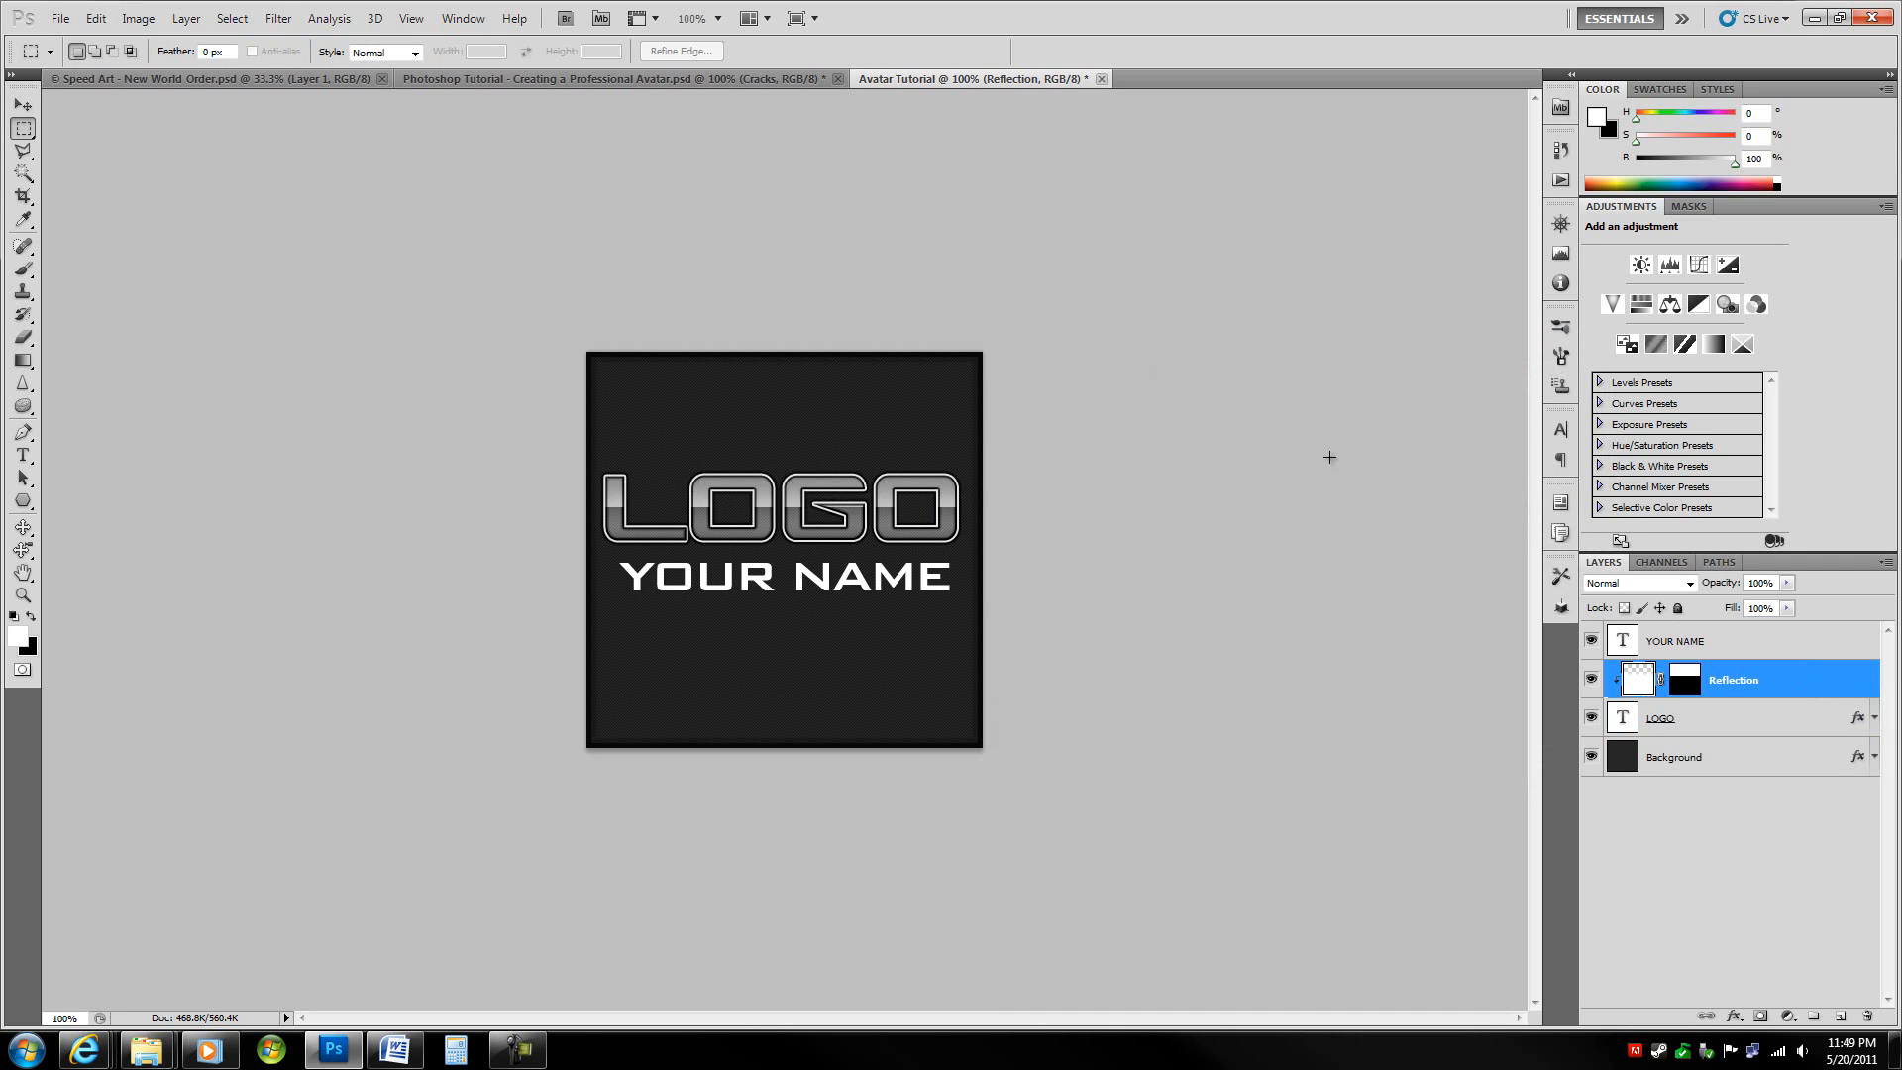
pyautogui.press('2')
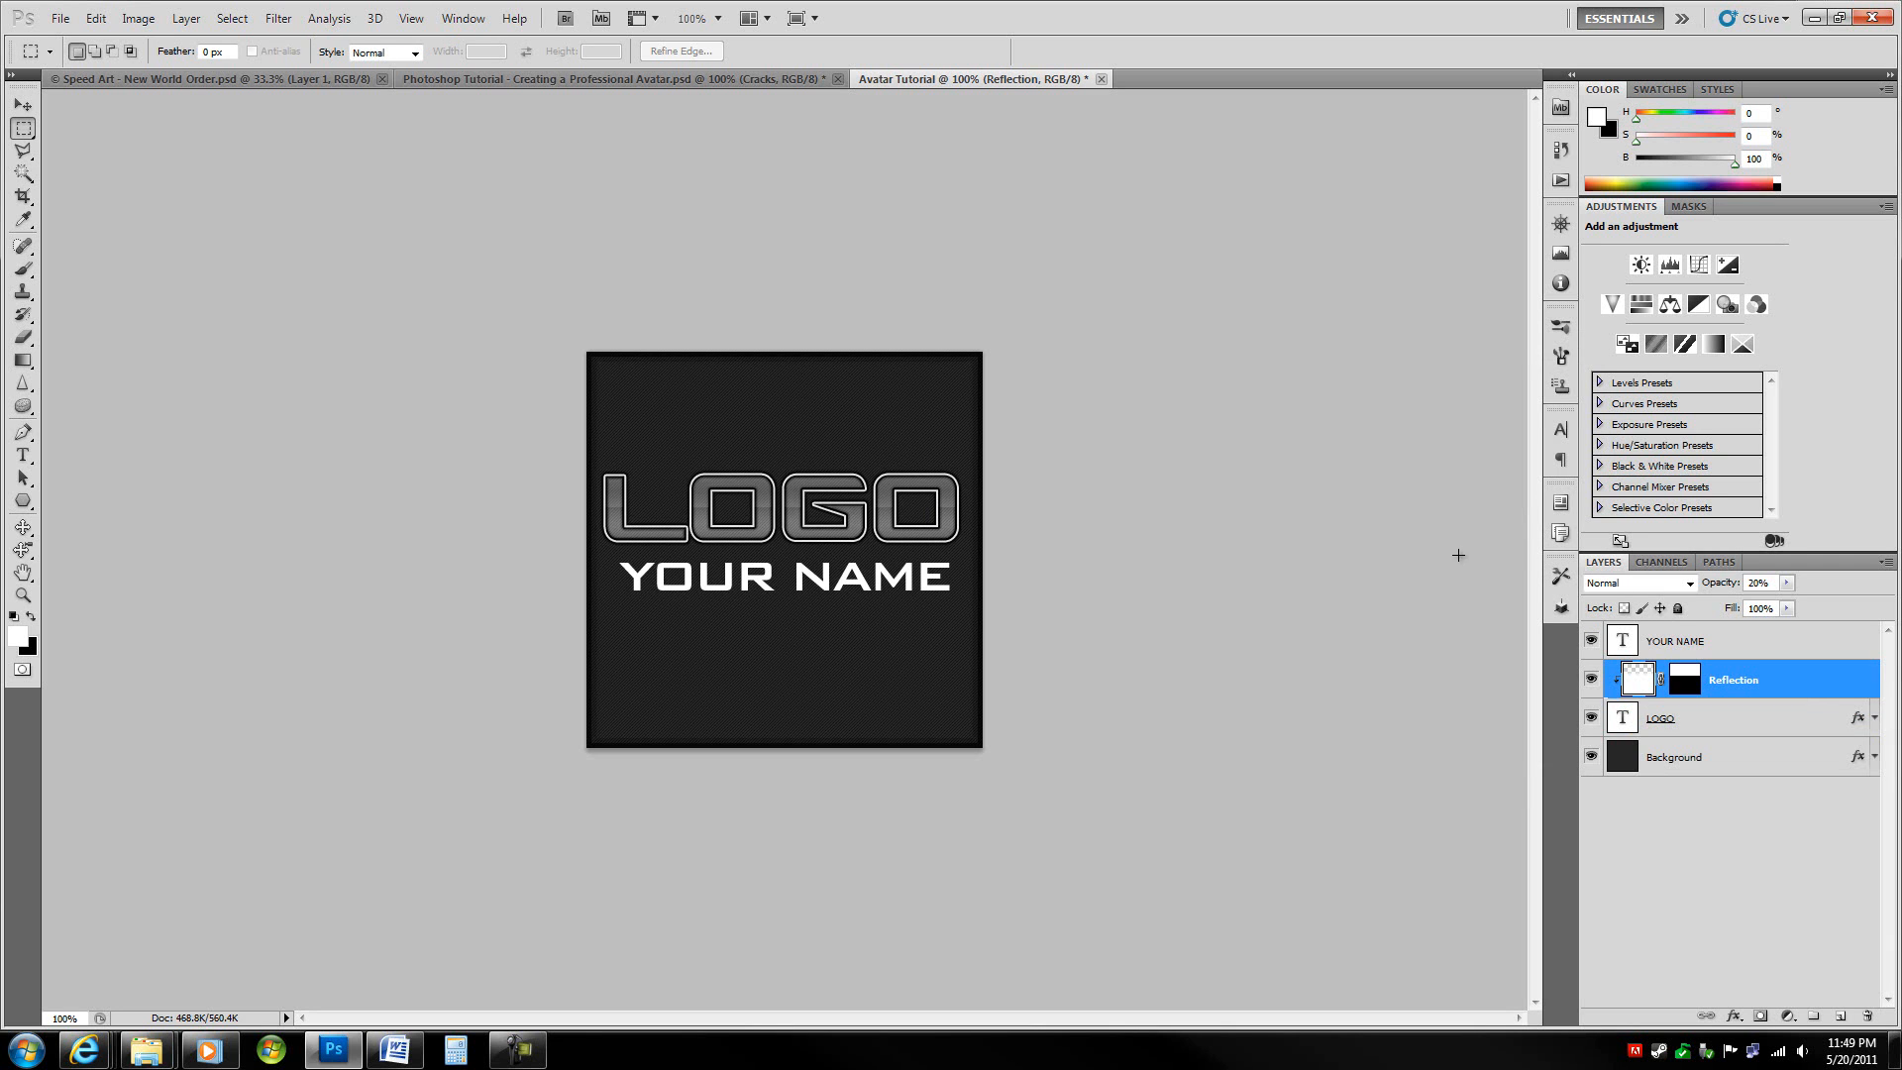
pyautogui.press('1')
# - Add a black Multiply drop shadow to the Reflection layer and set its opacity to 15%
pyautogui.doubleClick(1817, 694)
pyautogui.click(1079, 434)
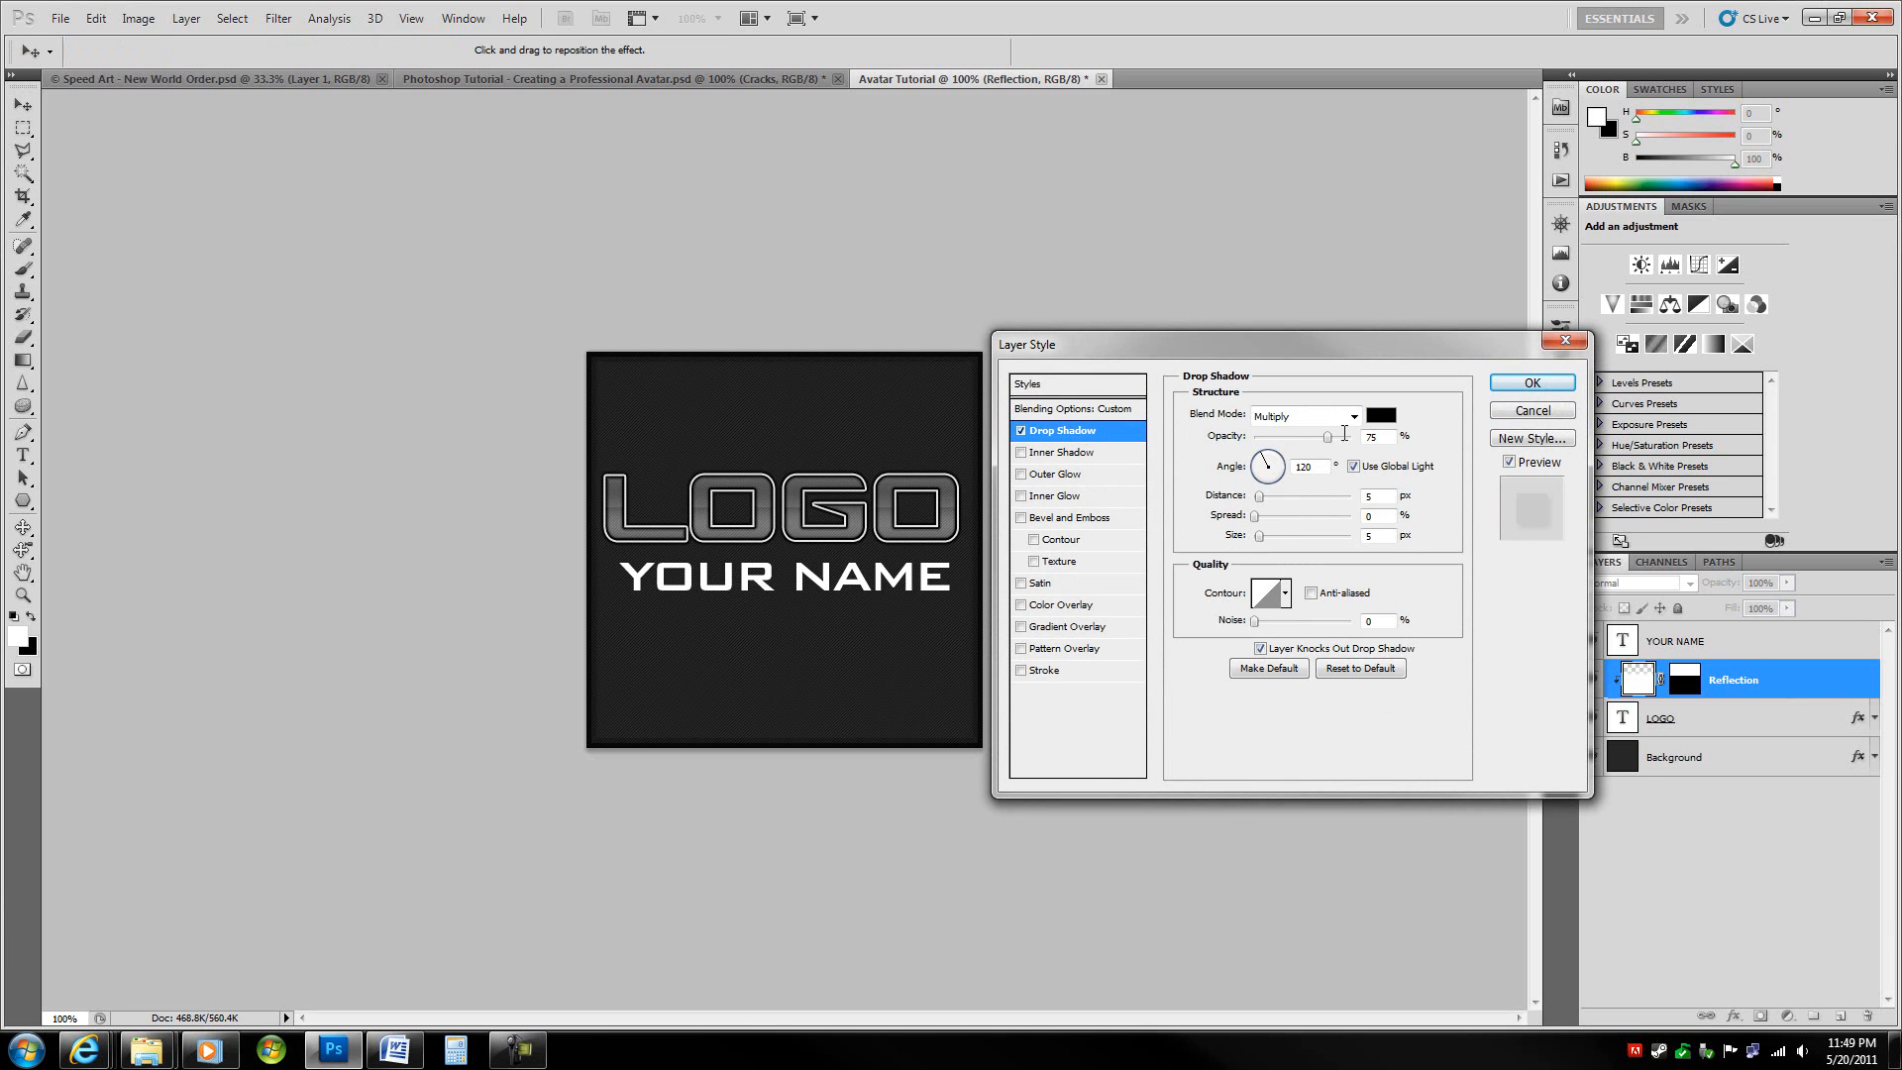
pyautogui.click(1233, 437)
pyautogui.hotkey('shift', 'Down')
pyautogui.hotkey('shift', 'Down')
pyautogui.hotkey('shift', 'Down')
pyautogui.hotkey('shift', 'Down')
pyautogui.hotkey('shift', 'Down')
pyautogui.hotkey('shift', 'Down')
# - Set the Reflection layer's drop shadow to 0 px distance and 100% spread, reduce its size, and apply the style
pyautogui.press('Tab')
pyautogui.press('Tab')
pyautogui.press('Tab')
pyautogui.press('Tab')
pyautogui.hotkey('shift', 'Up')
pyautogui.hotkey('shift', 'Up')
pyautogui.hotkey('shift', 'Up')
pyautogui.hotkey('shift', 'Up')
pyautogui.hotkey('shift', 'Up')
pyautogui.hotkey('shift', 'Up')
pyautogui.hotkey('shift', 'Up')
pyautogui.hotkey('shift', 'Up')
pyautogui.hotkey('shift', 'Up')
pyautogui.hotkey('shift', 'Up')
pyautogui.press('Tab')
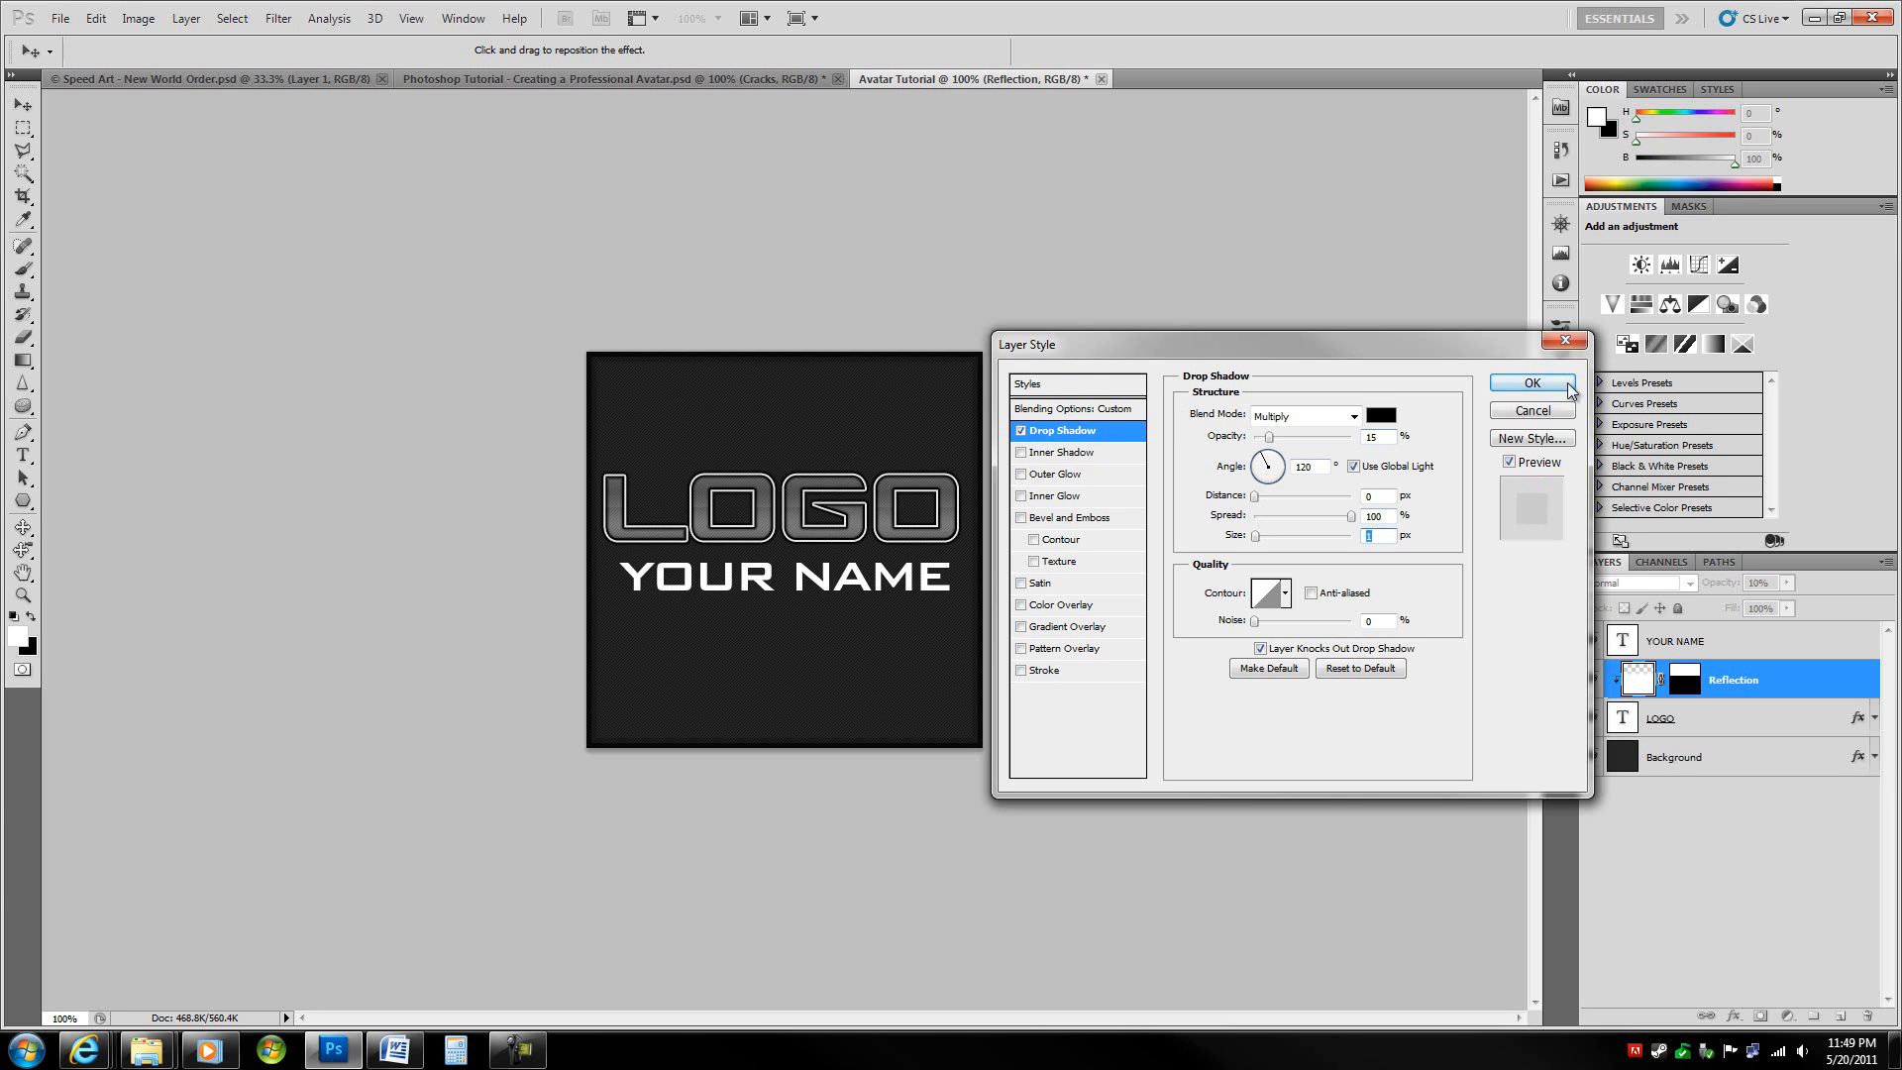
pyautogui.click(1535, 387)
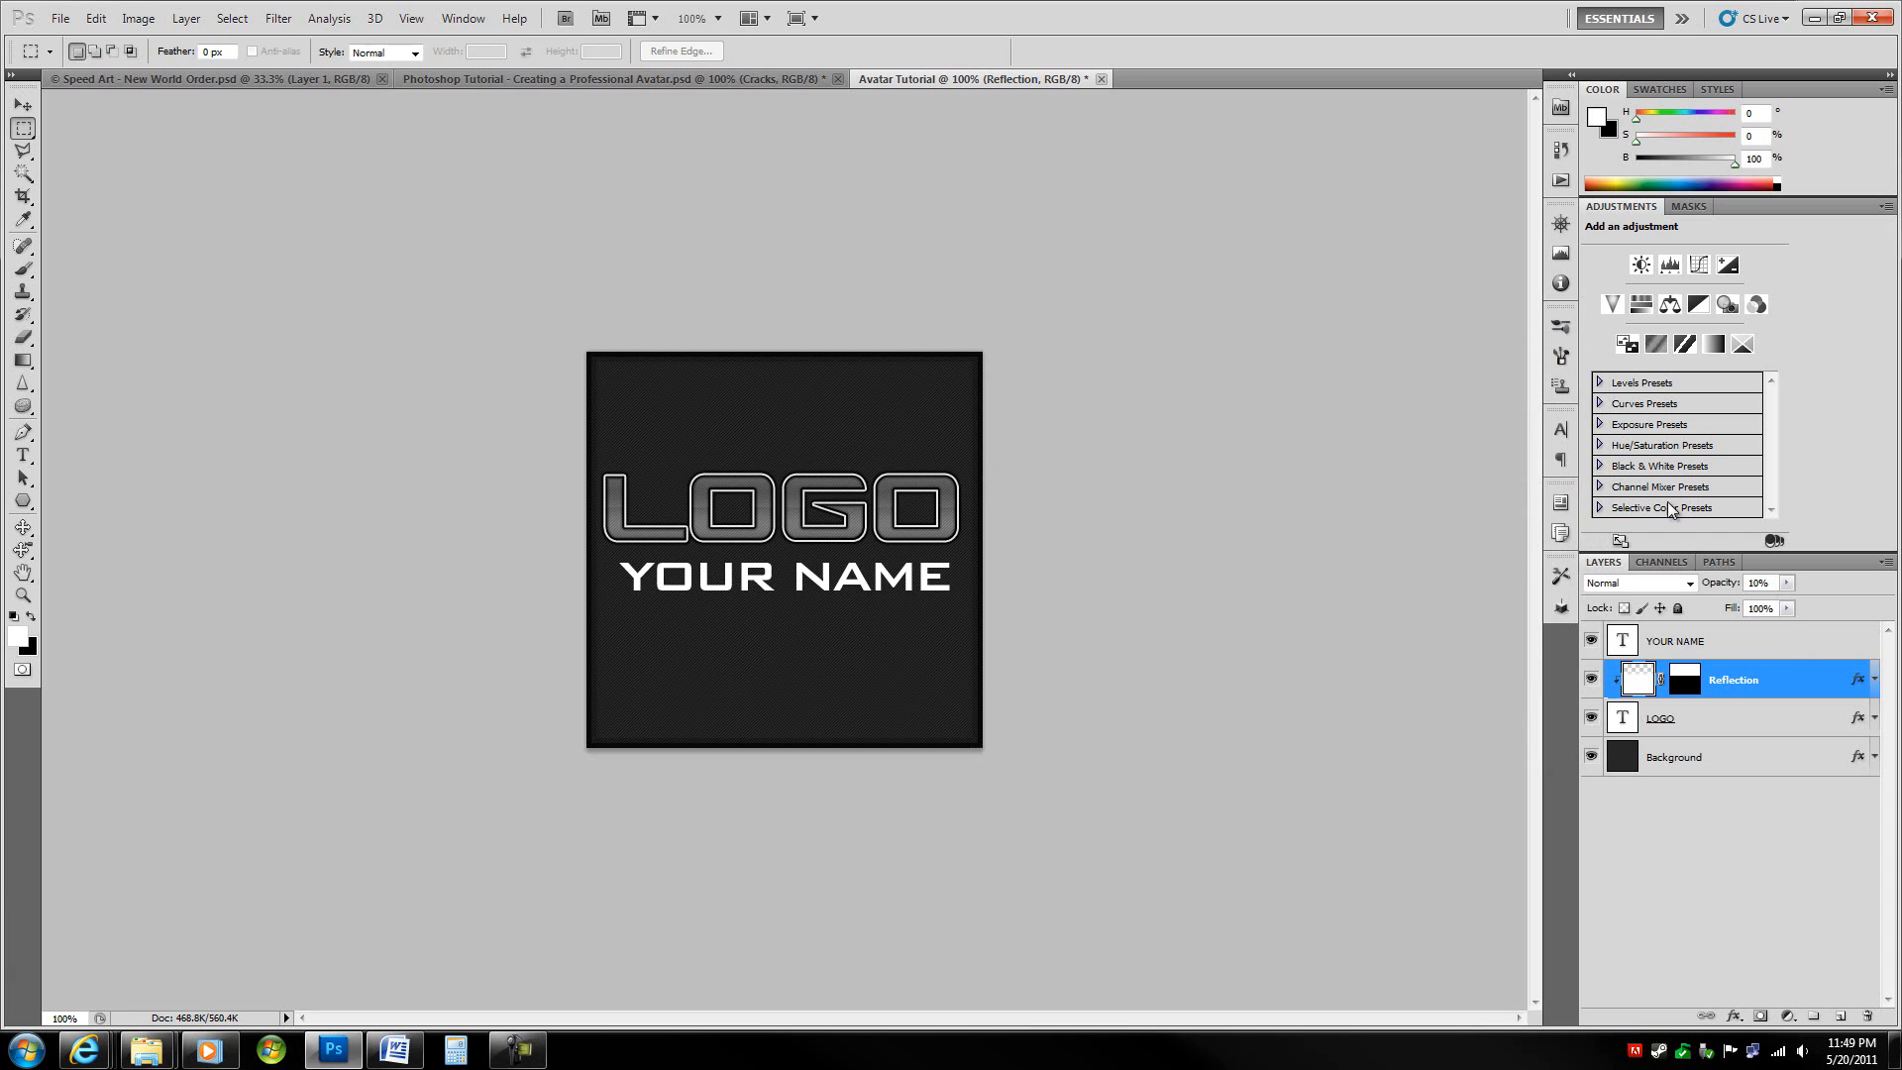
pyautogui.click(1793, 655)
pyautogui.click(1796, 678)
pyautogui.click(1685, 681)
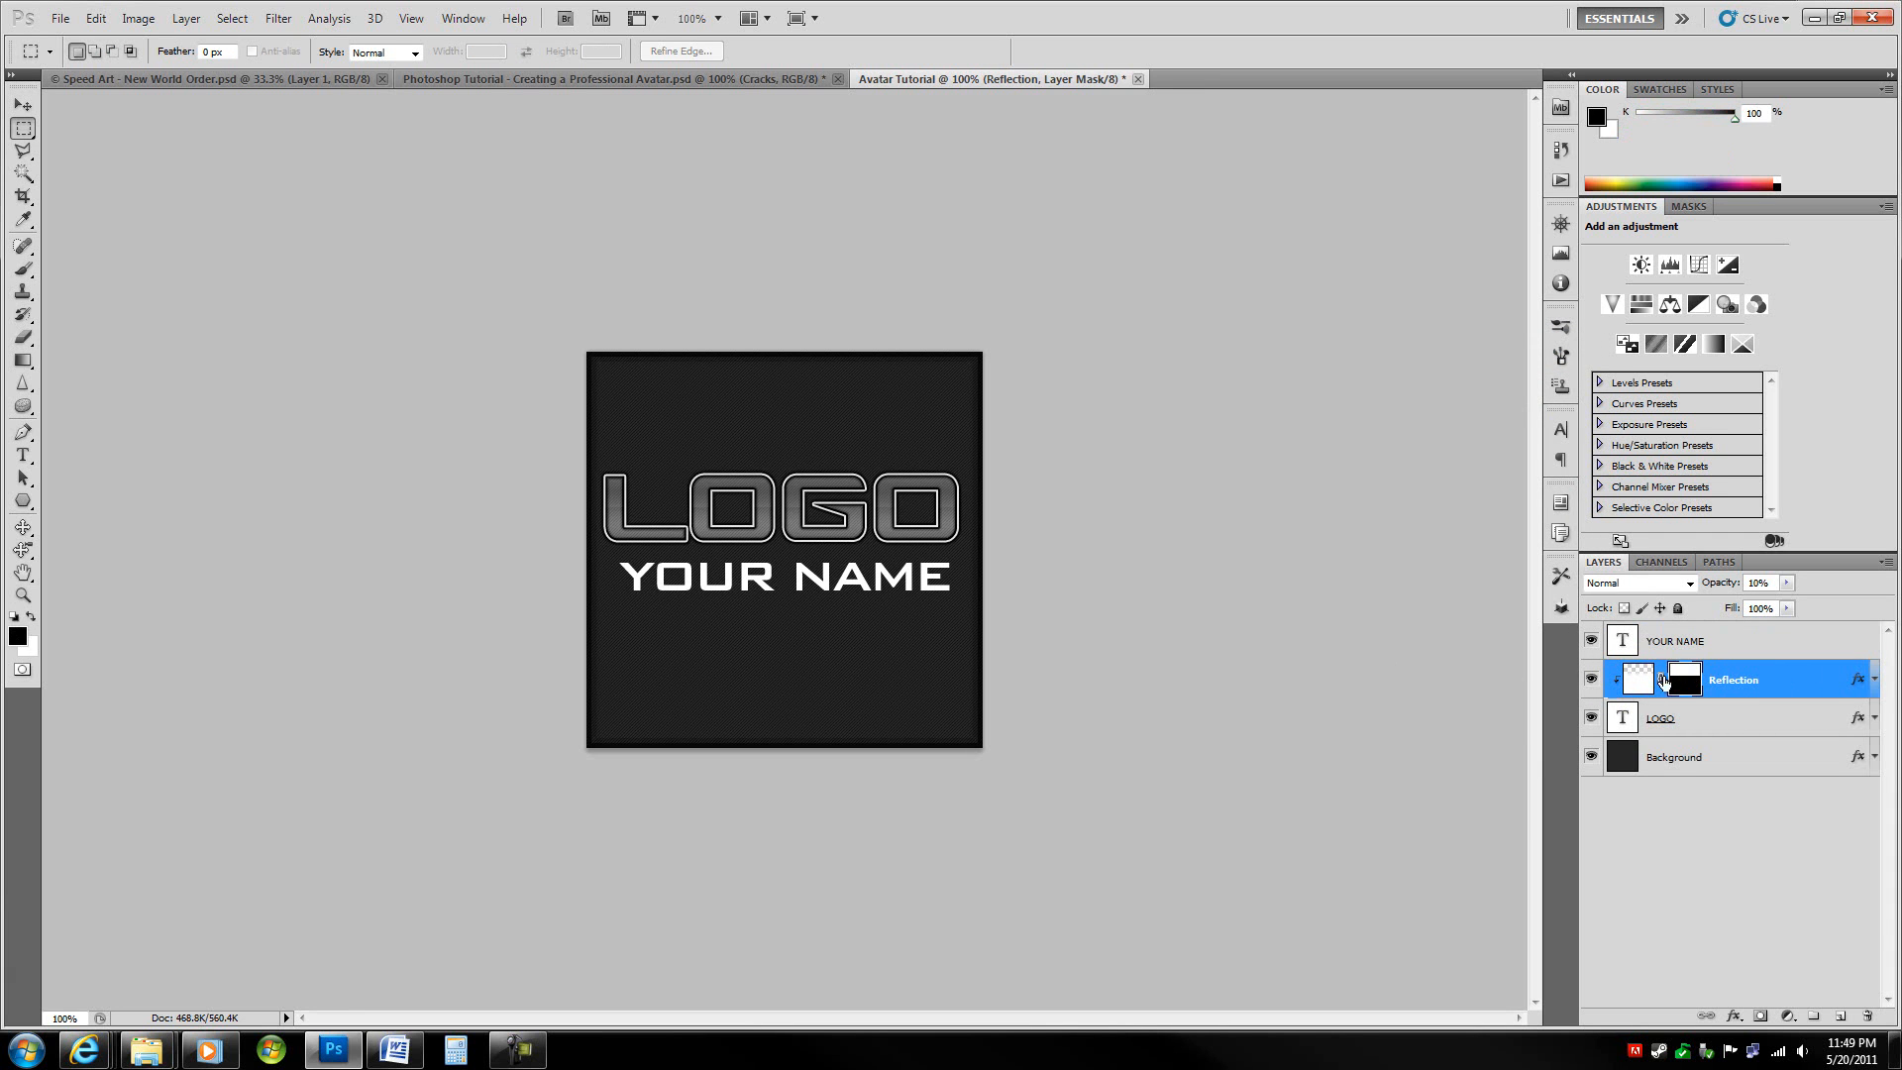
pyautogui.click(1635, 684)
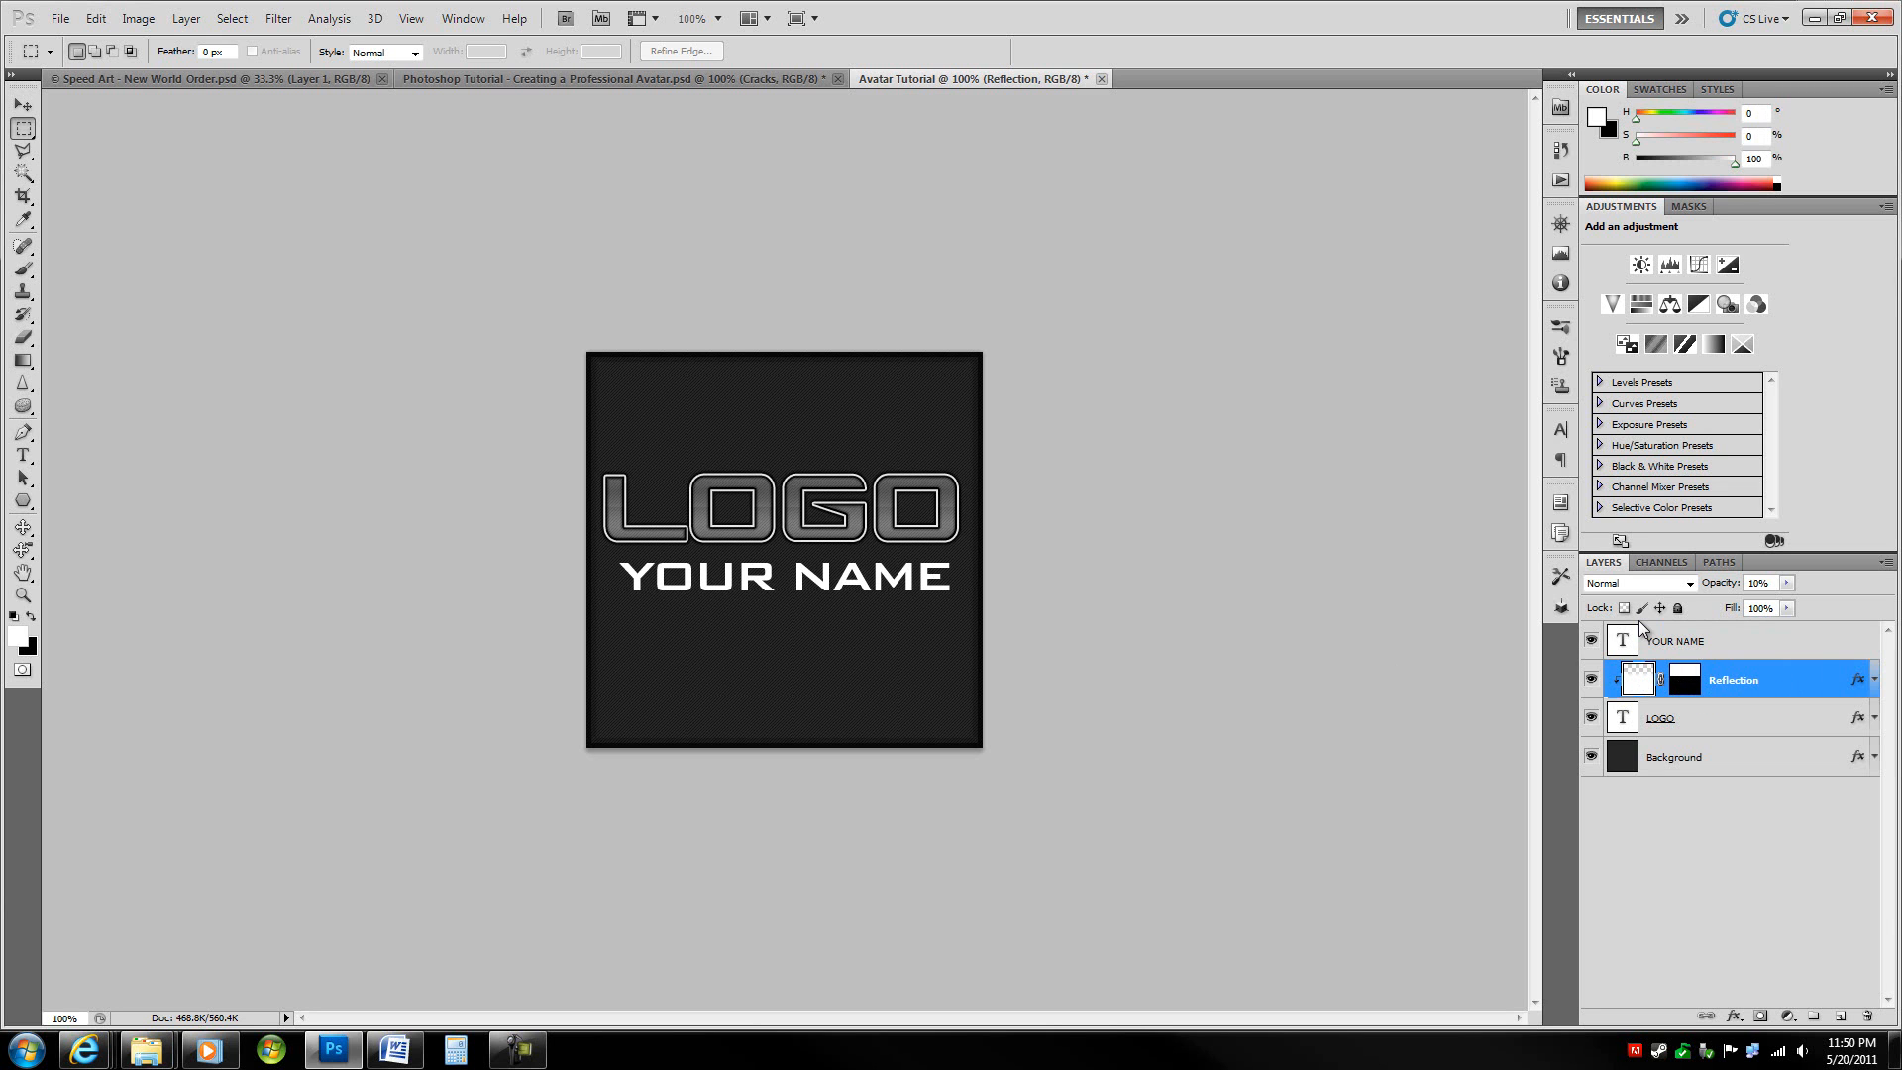
pyautogui.click(1684, 680)
pyautogui.click(1652, 681)
pyautogui.moveTo(993, 634); pyautogui.dragTo(1017, 634)
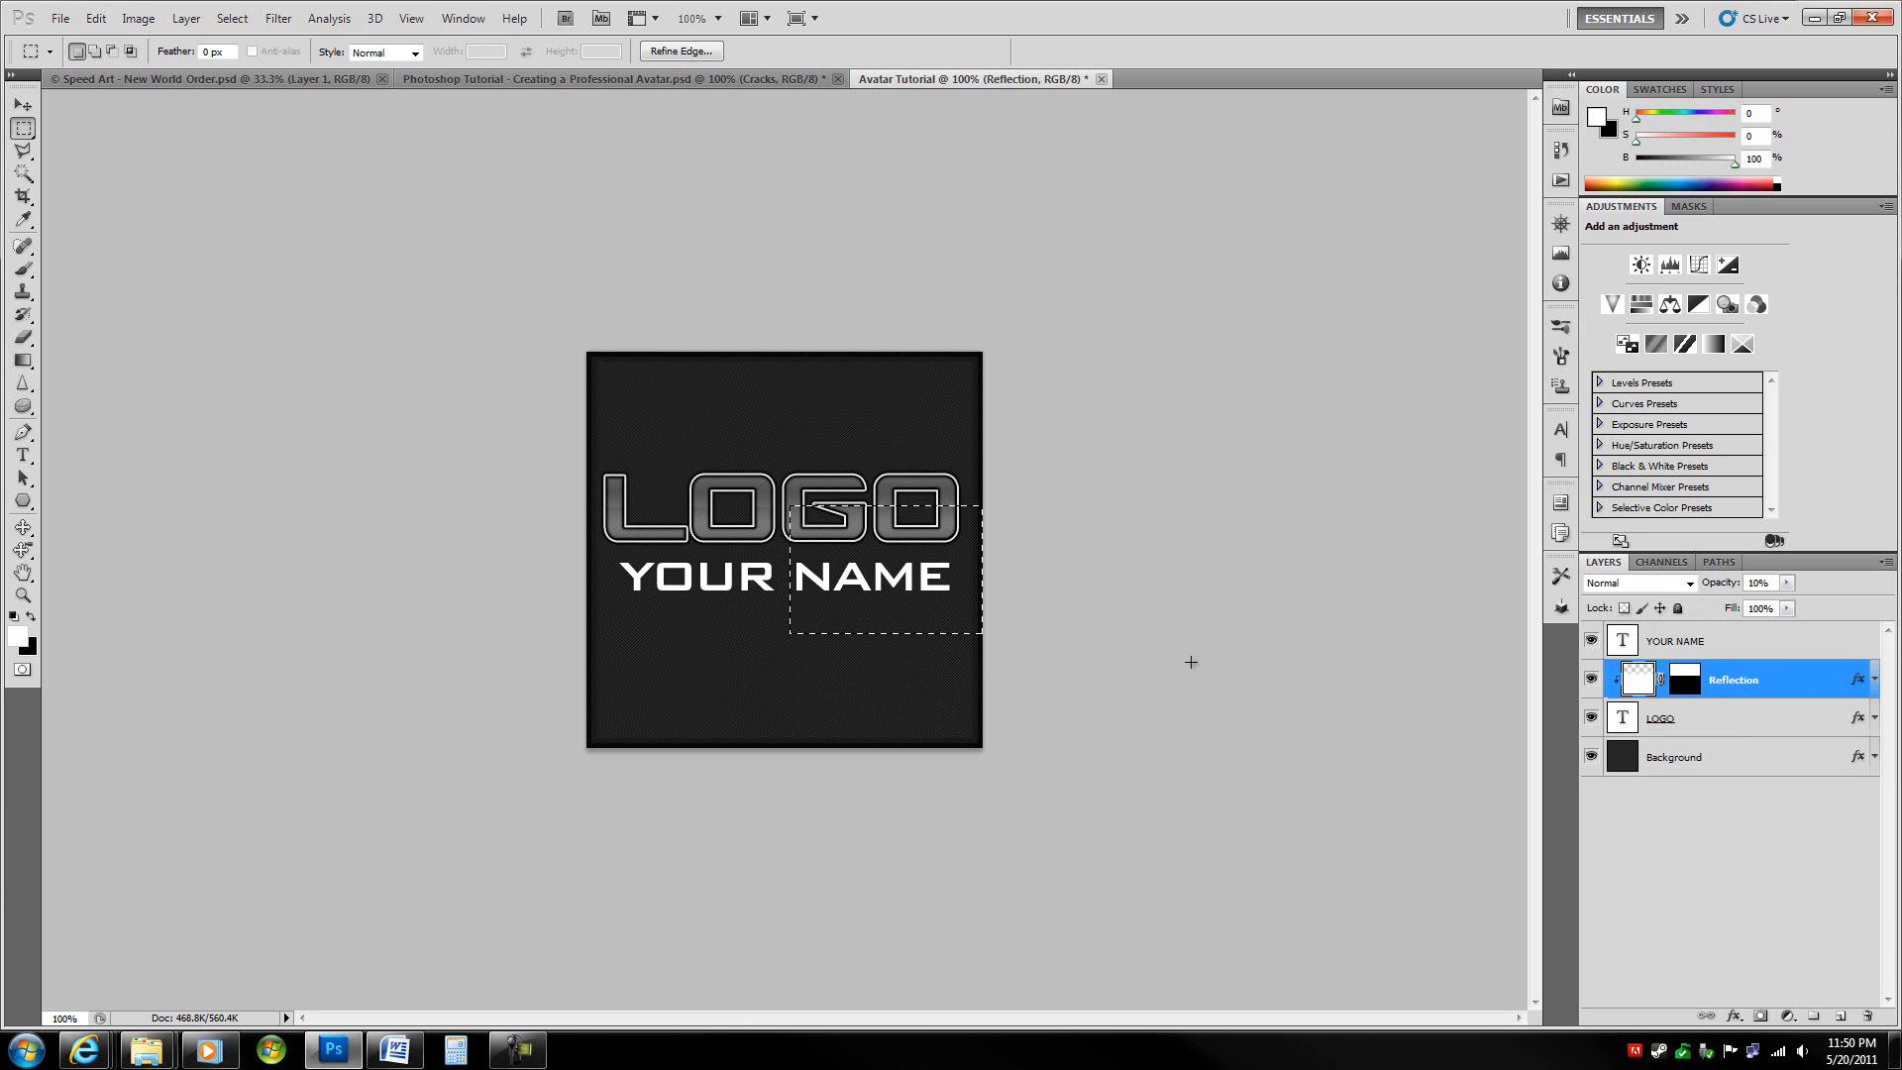
pyautogui.hotkey('ctrl', 'd')
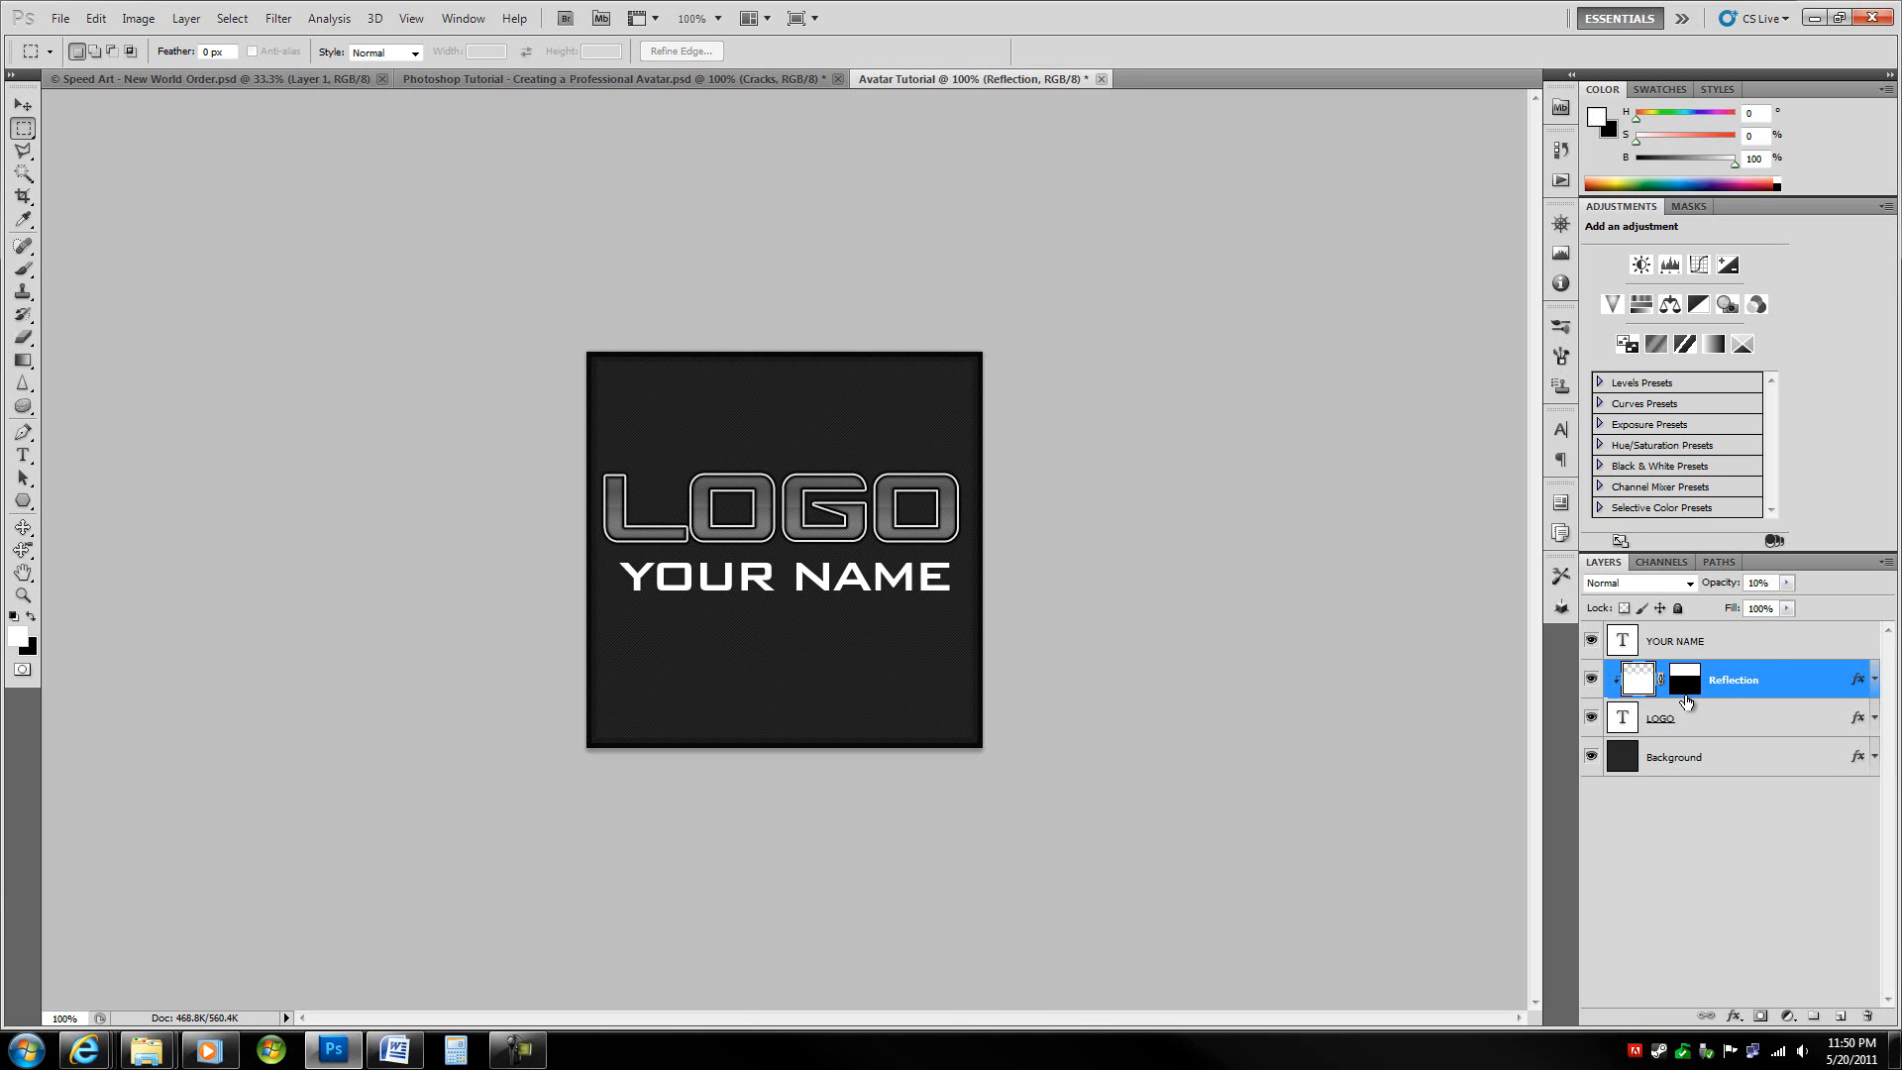
pyautogui.click(1768, 657)
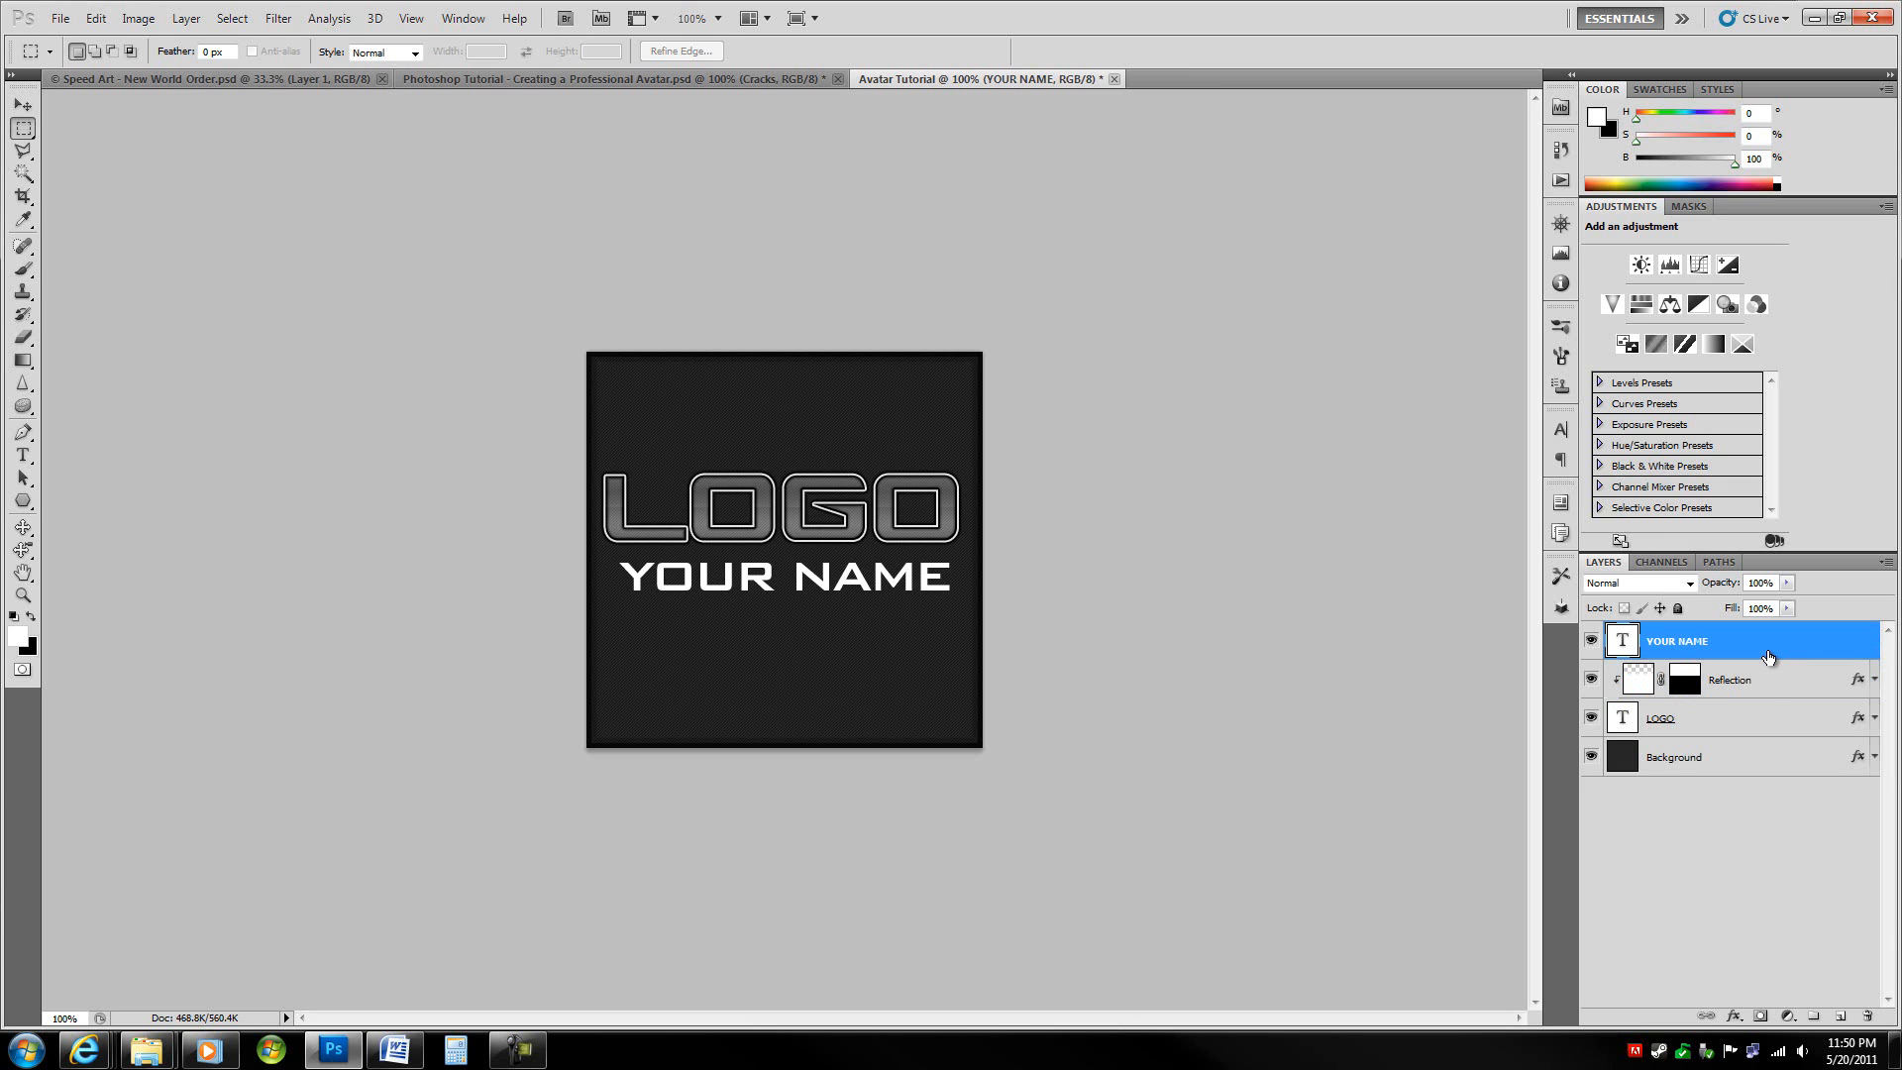
pyautogui.click(1771, 731)
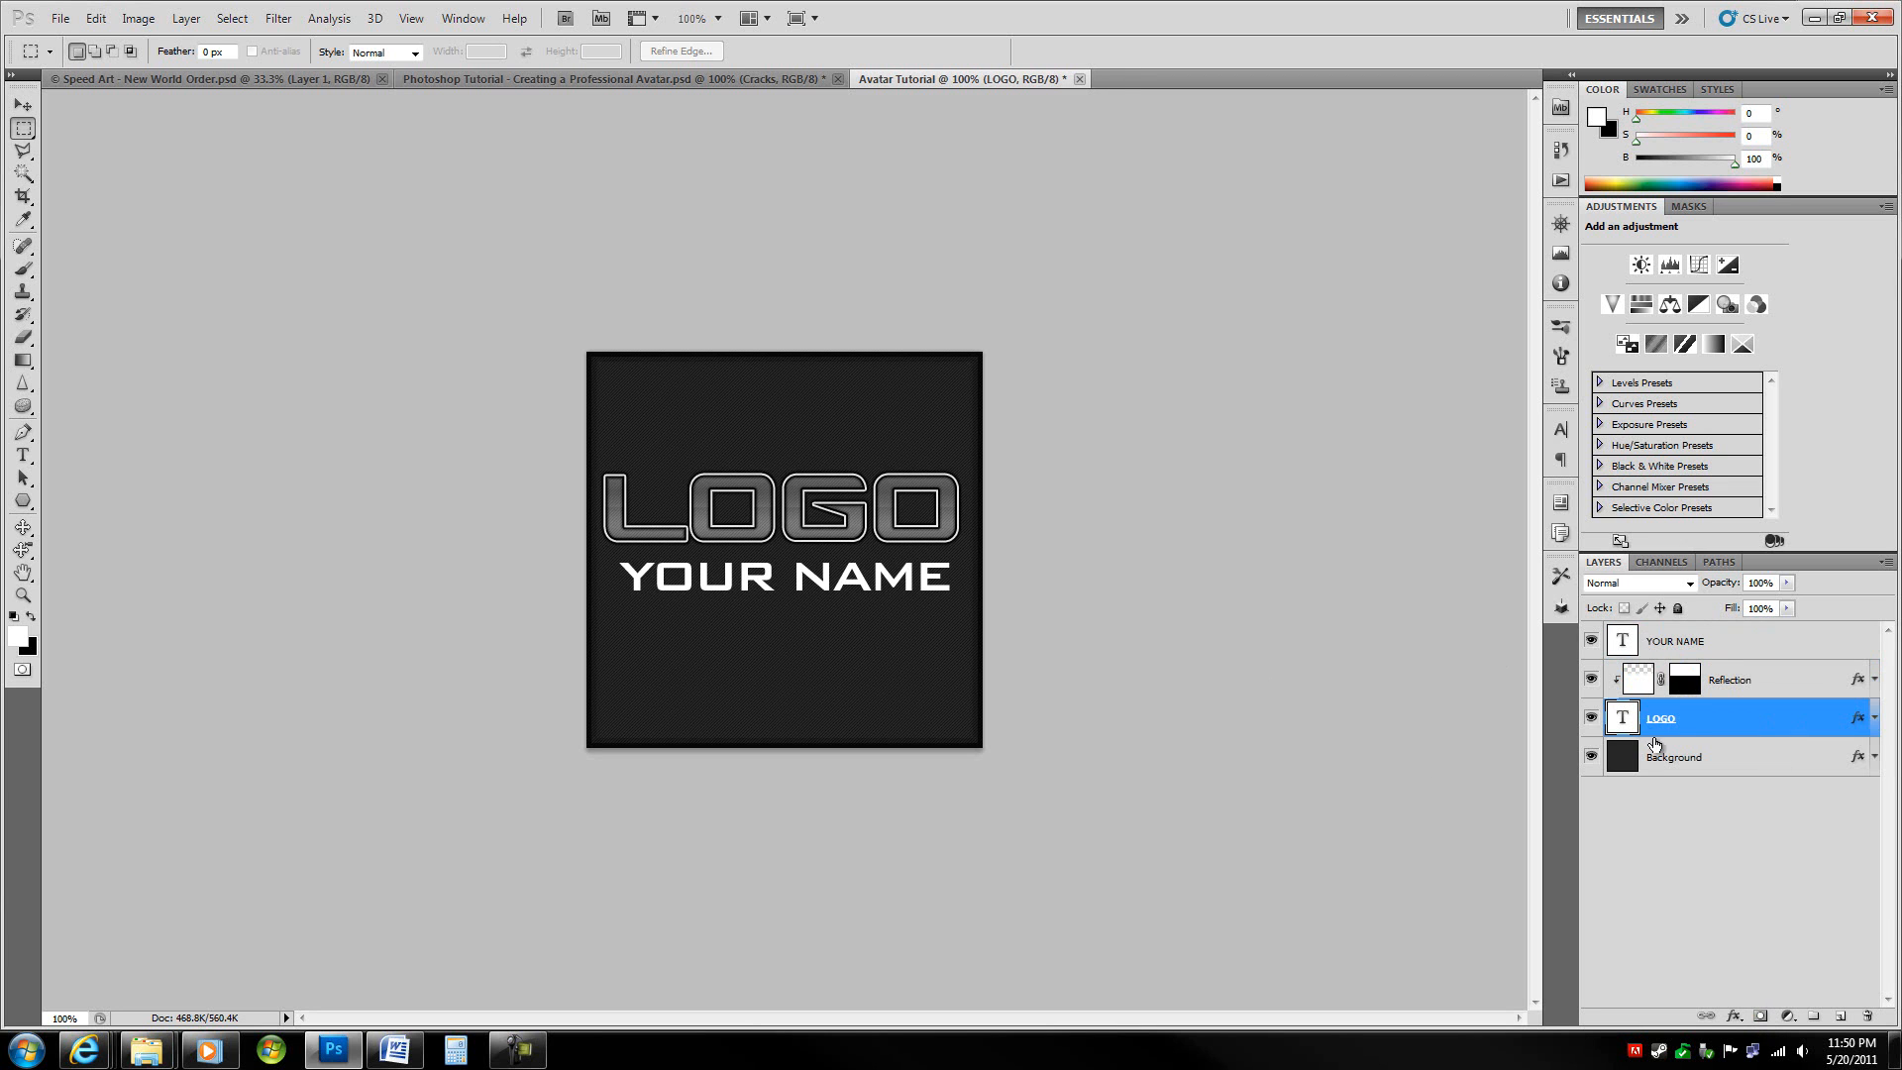
# - Try masking the YOUR NAME layer with a rectangular selection over the lower half of its text, and delete that mask
pyautogui.click(1716, 645)
pyautogui.moveTo(1001, 693); pyautogui.dragTo(604, 578)
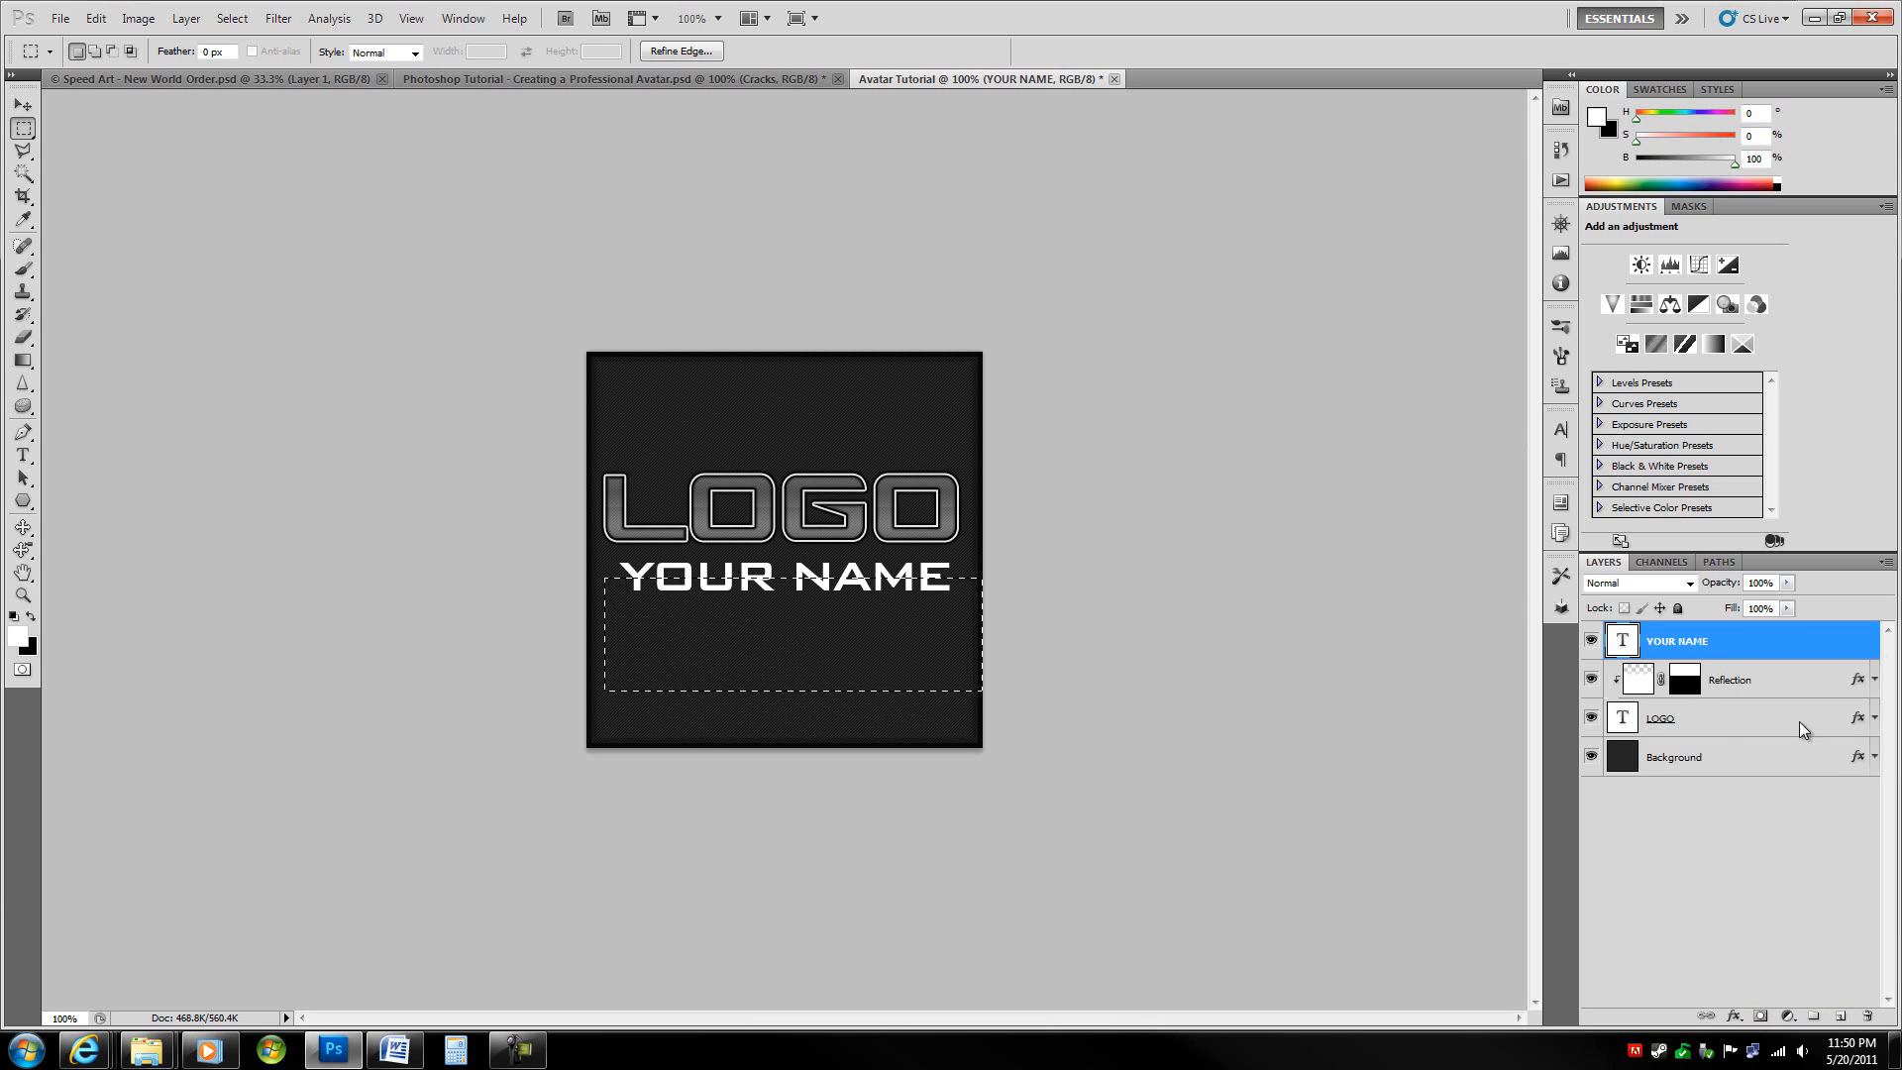
pyautogui.click(1758, 1018)
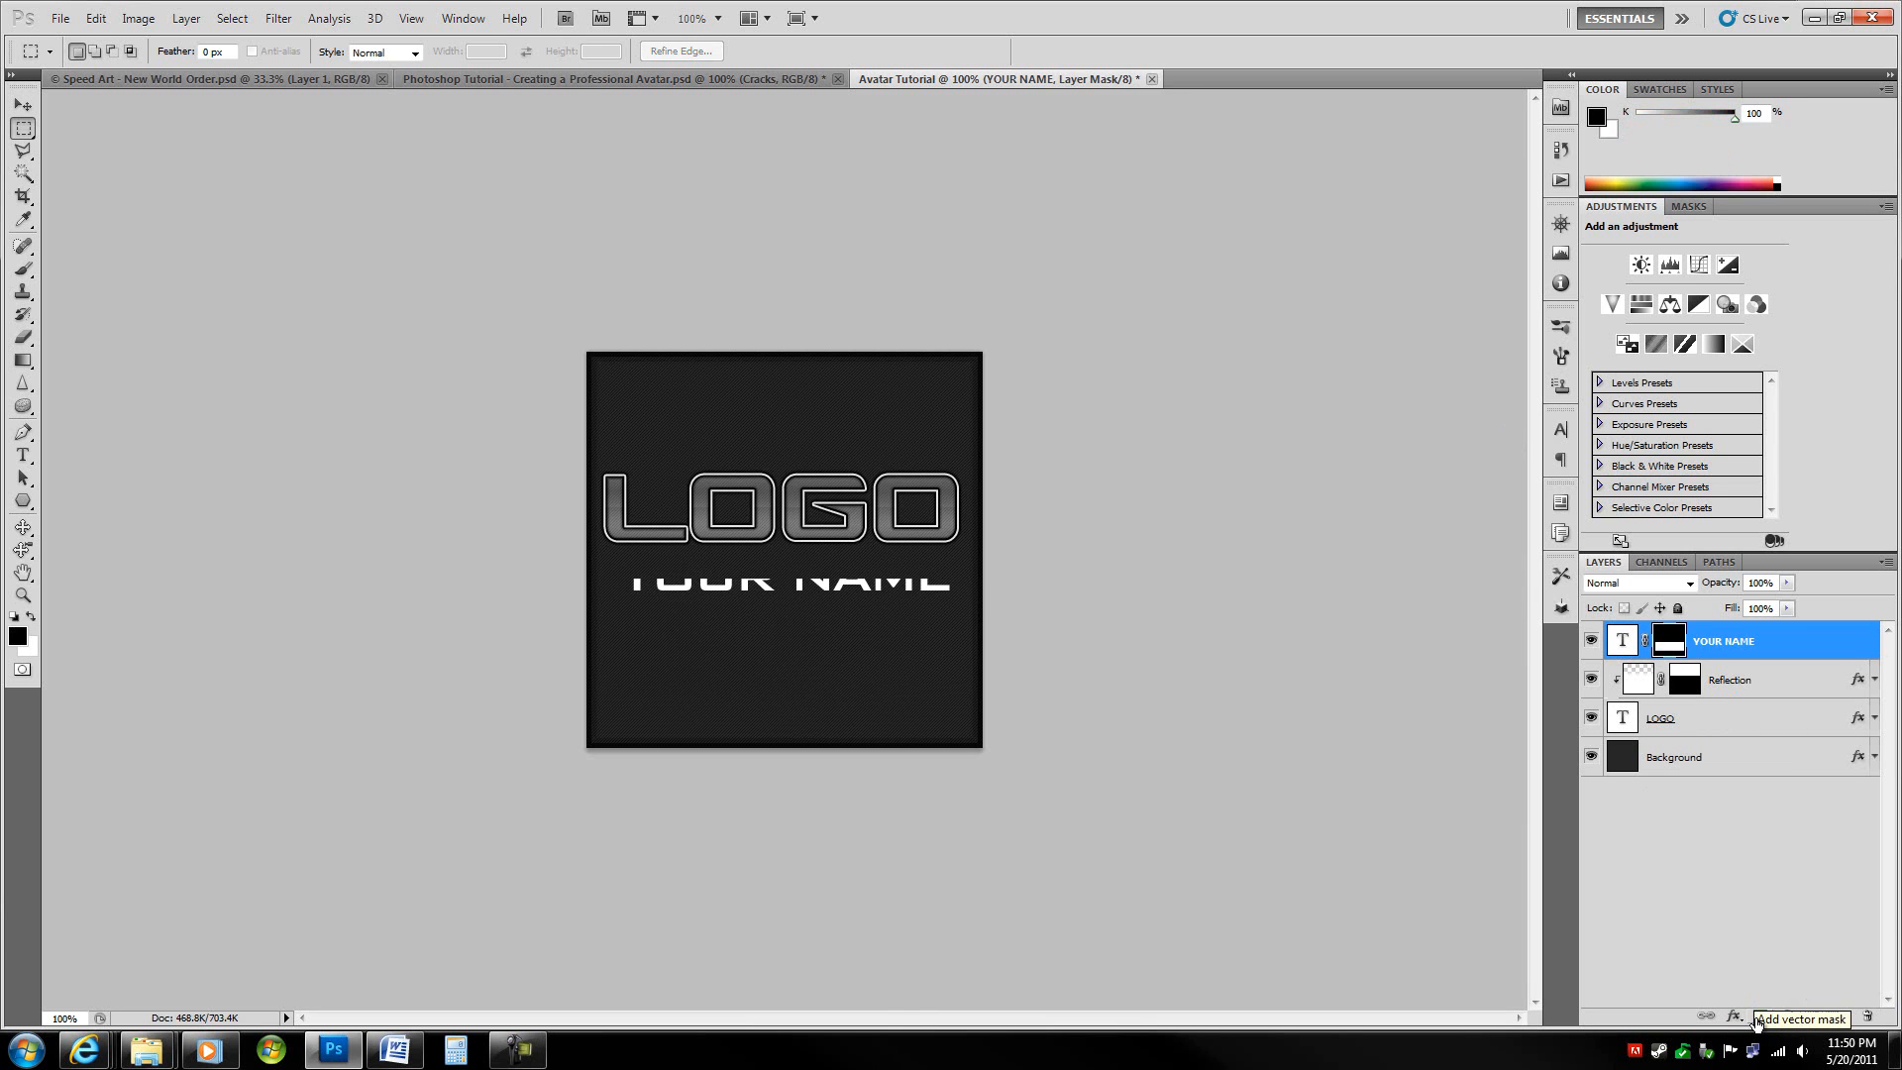
pyautogui.keyDown('shift'); pyautogui.click(1670, 644); pyautogui.keyUp('shift')
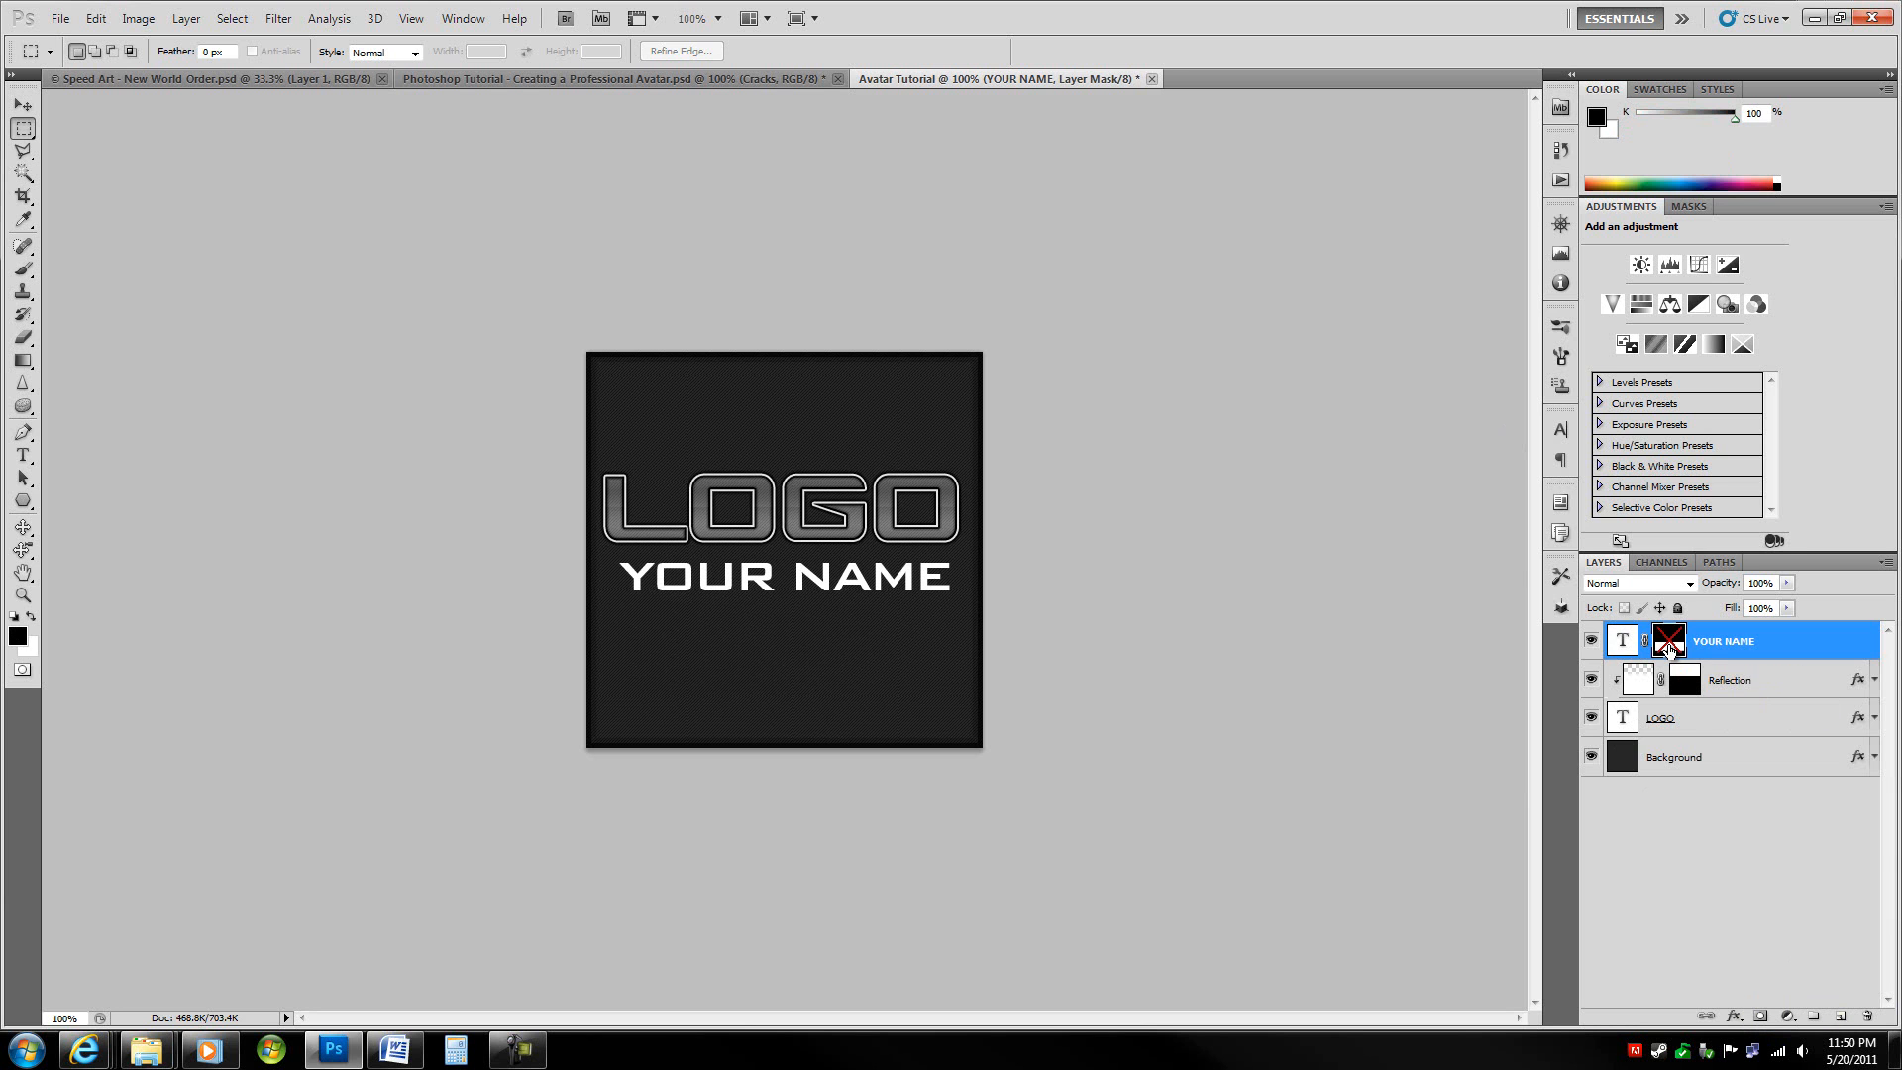
pyautogui.rightClick(1670, 646)
pyautogui.click(1728, 690)
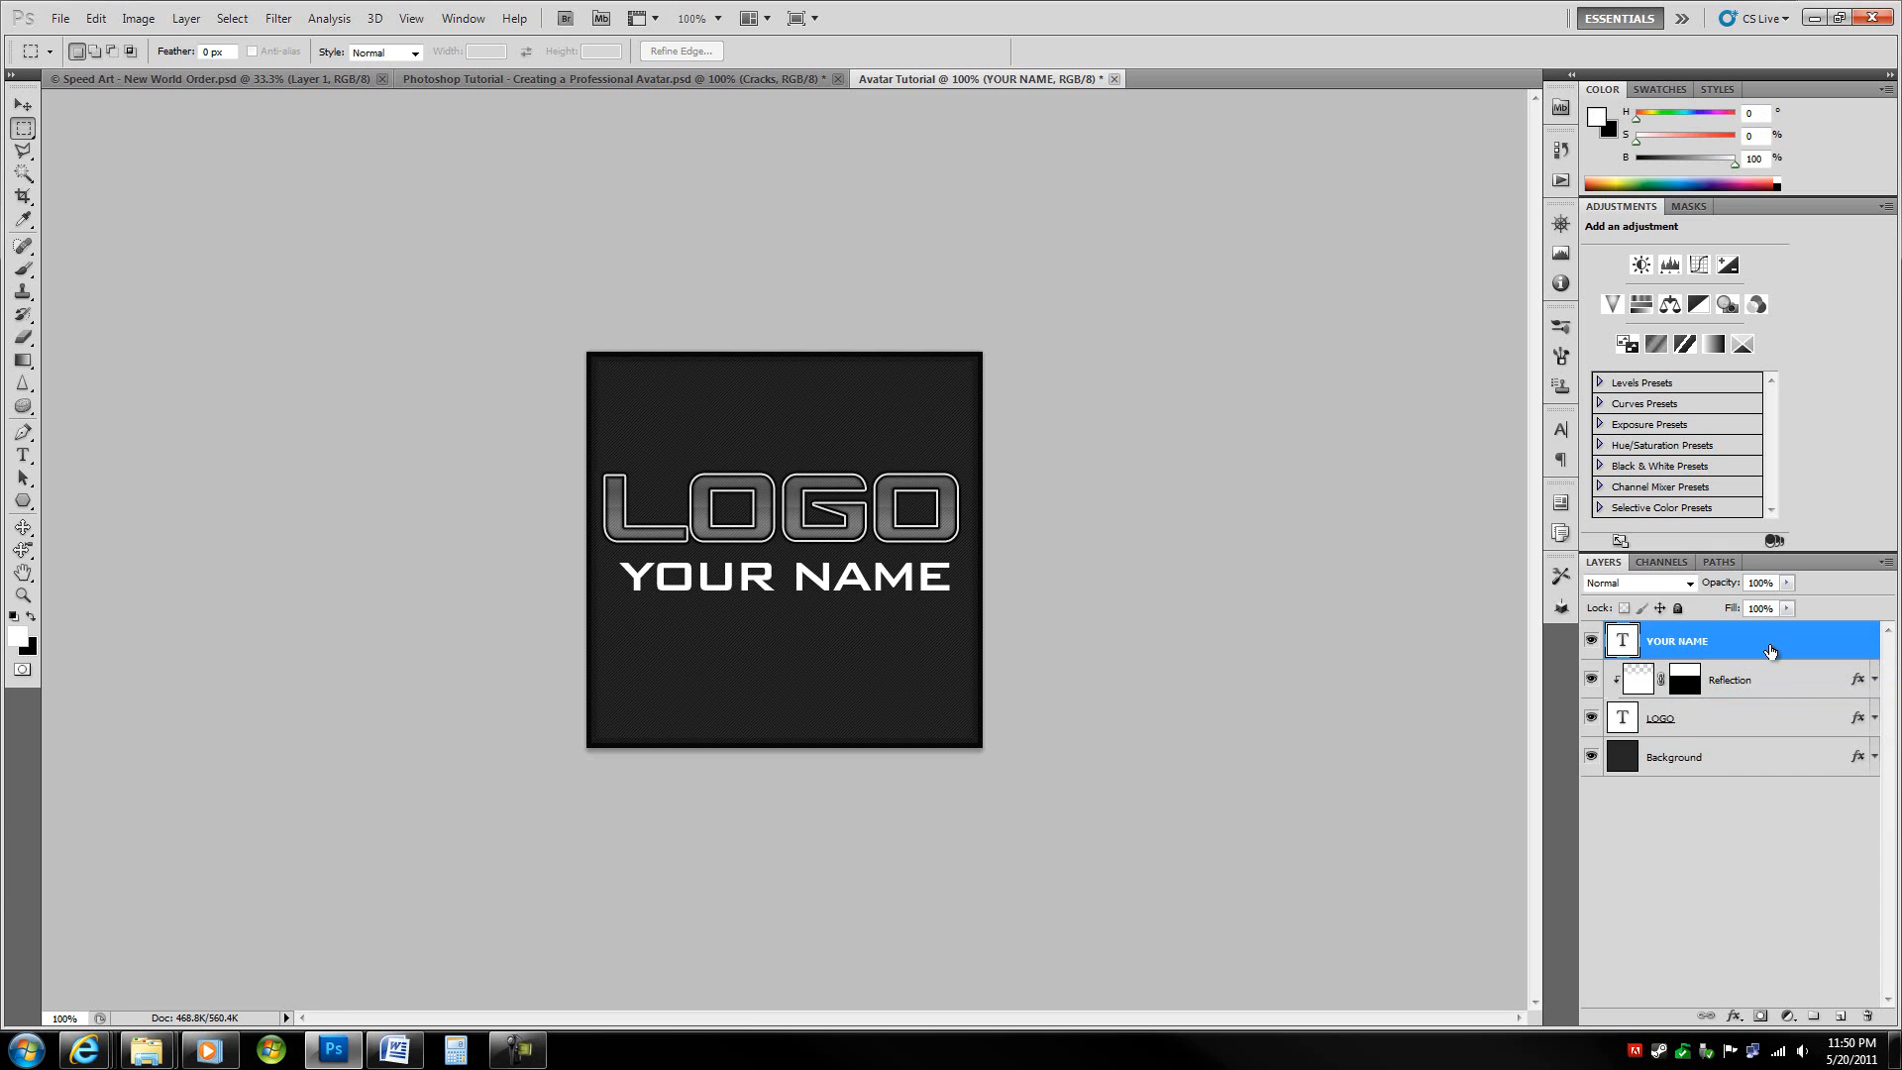
# - Copy the LOGO layer's style and paste it onto the YOUR NAME layer
pyautogui.click(1773, 716)
pyautogui.rightClick(1774, 717)
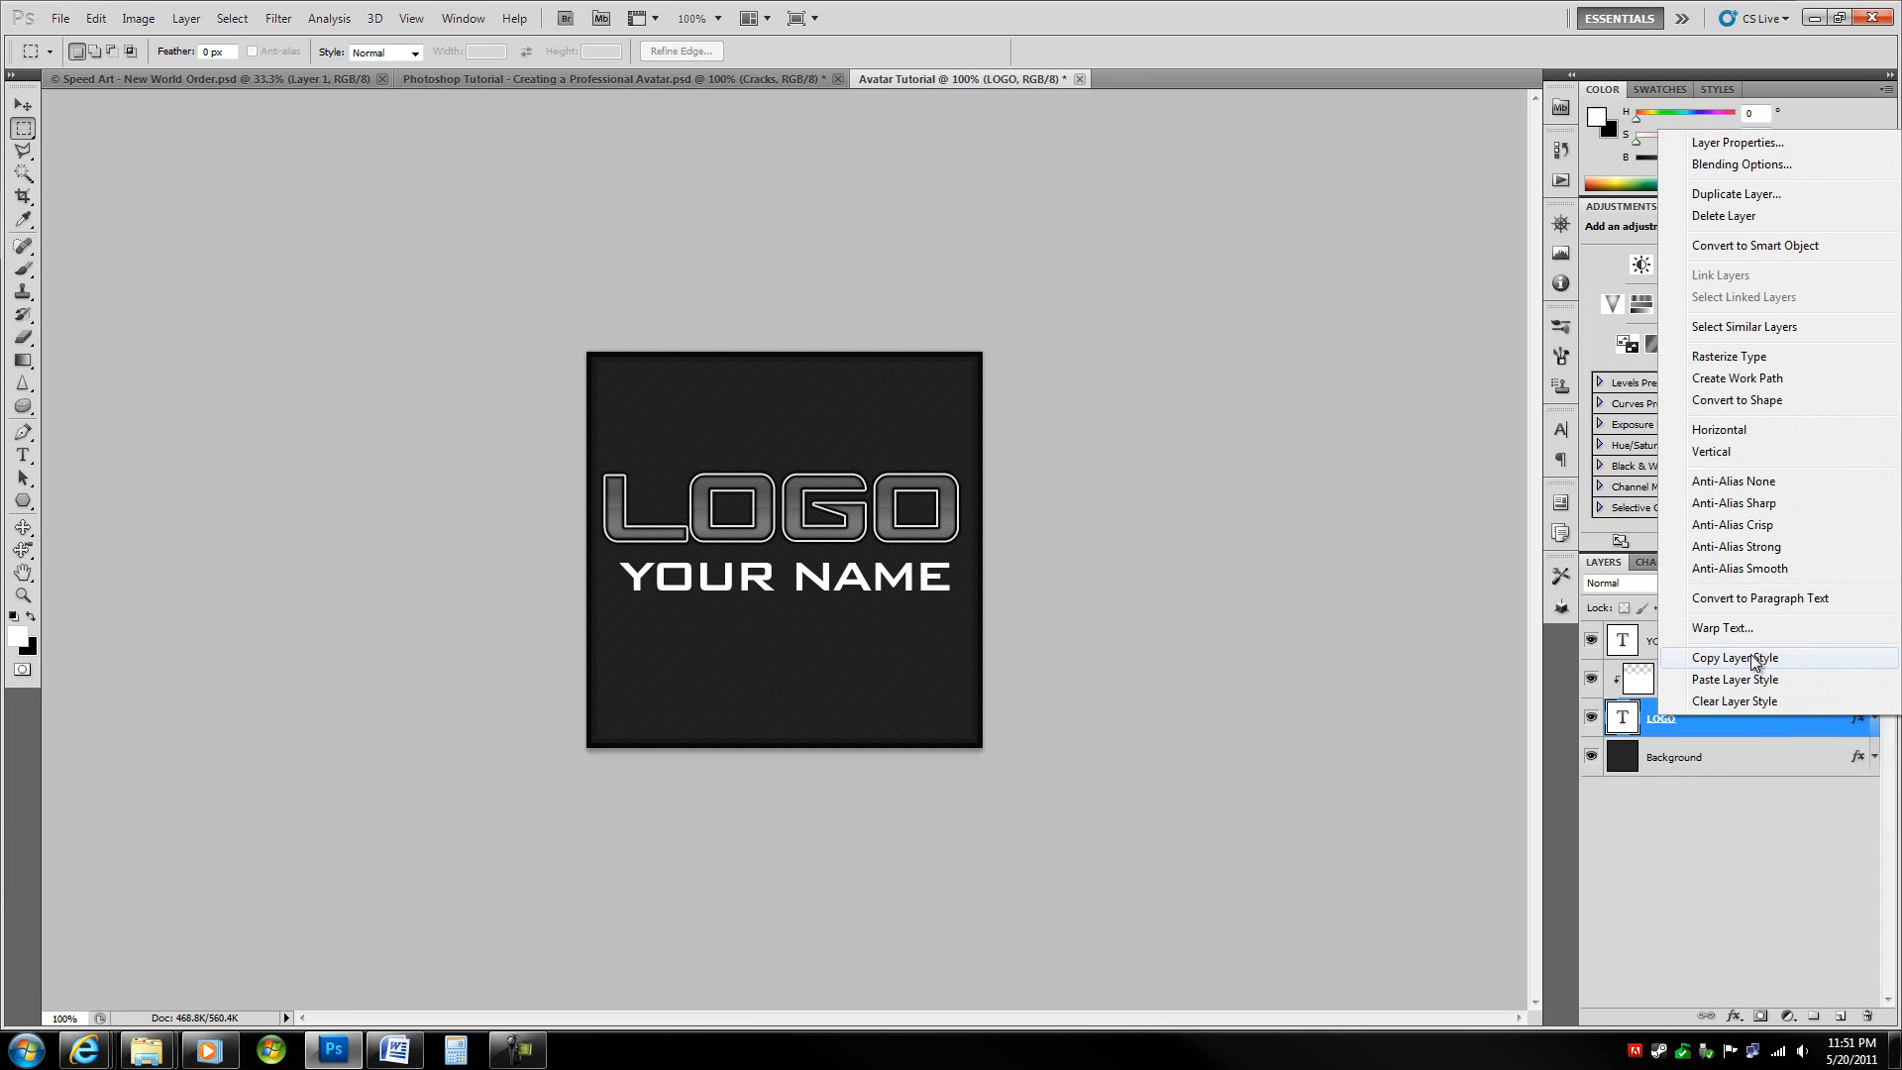
pyautogui.click(1761, 658)
pyautogui.rightClick(1764, 651)
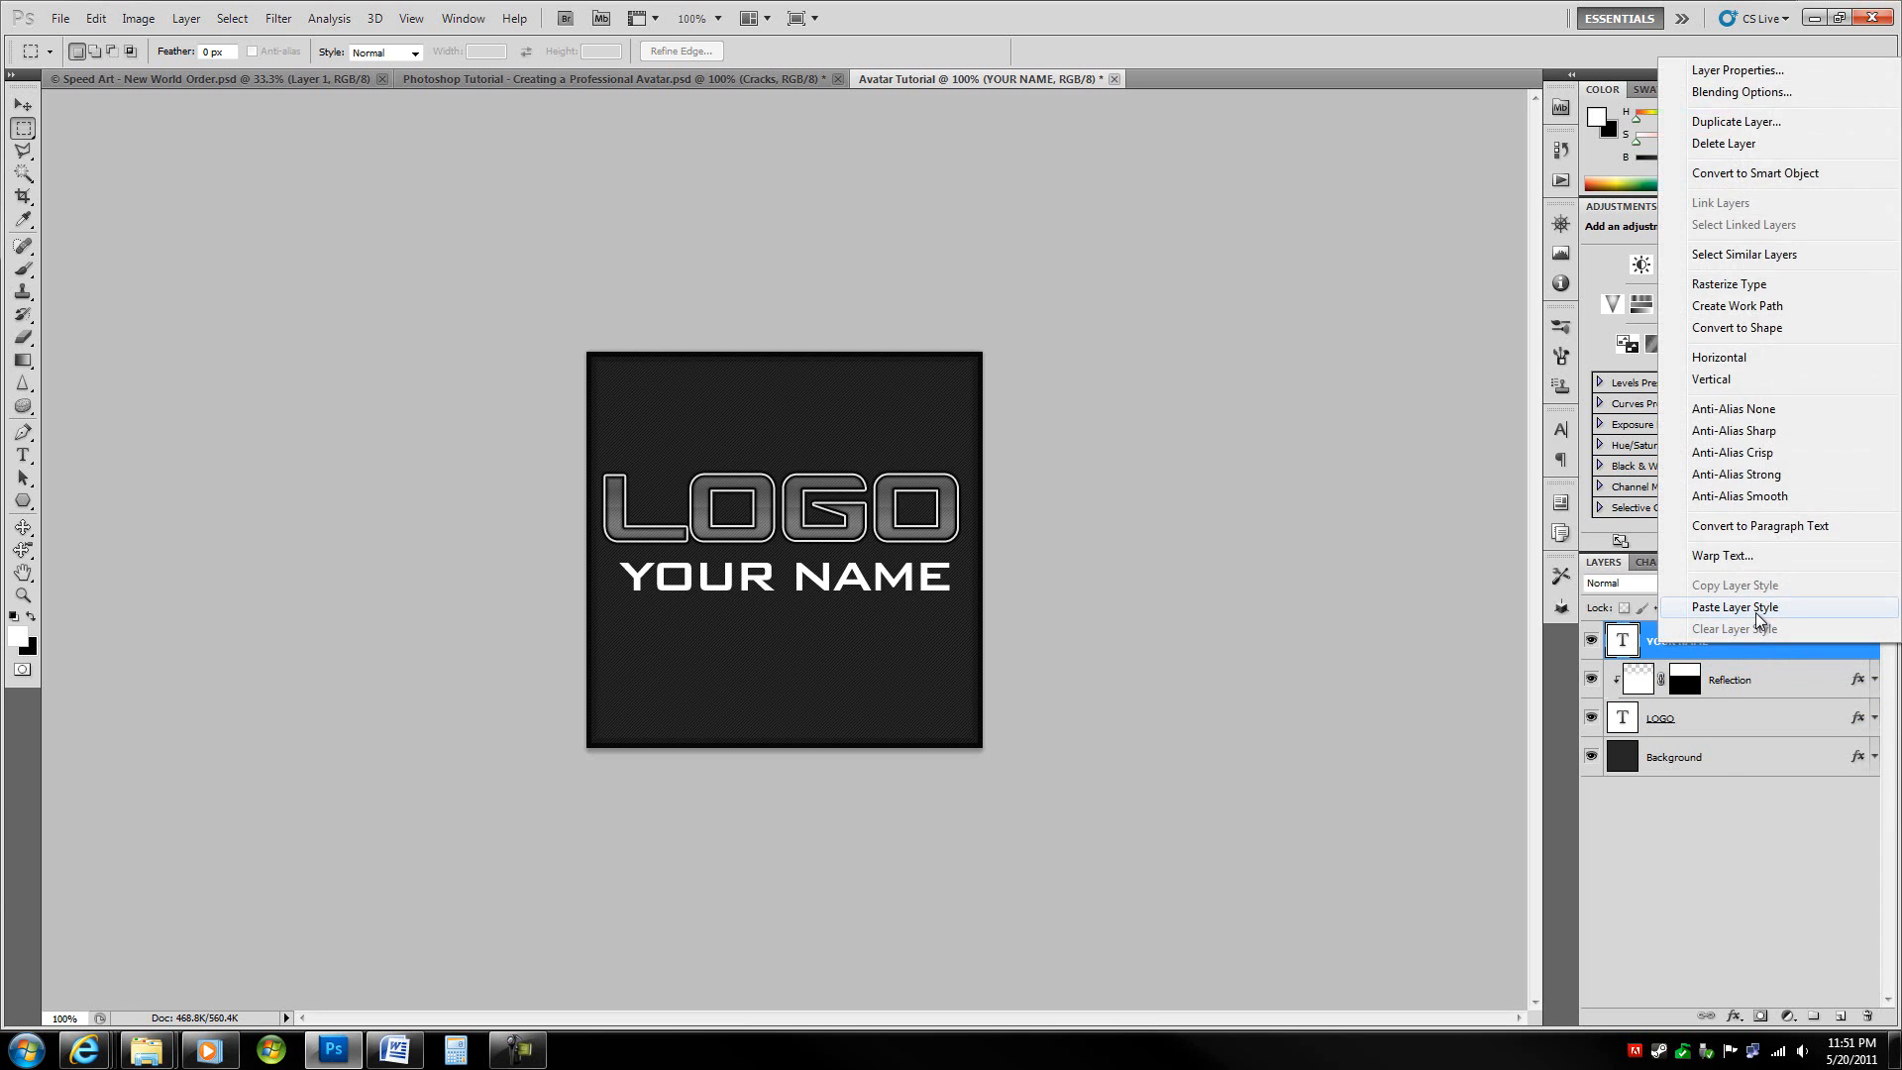
pyautogui.click(1762, 613)
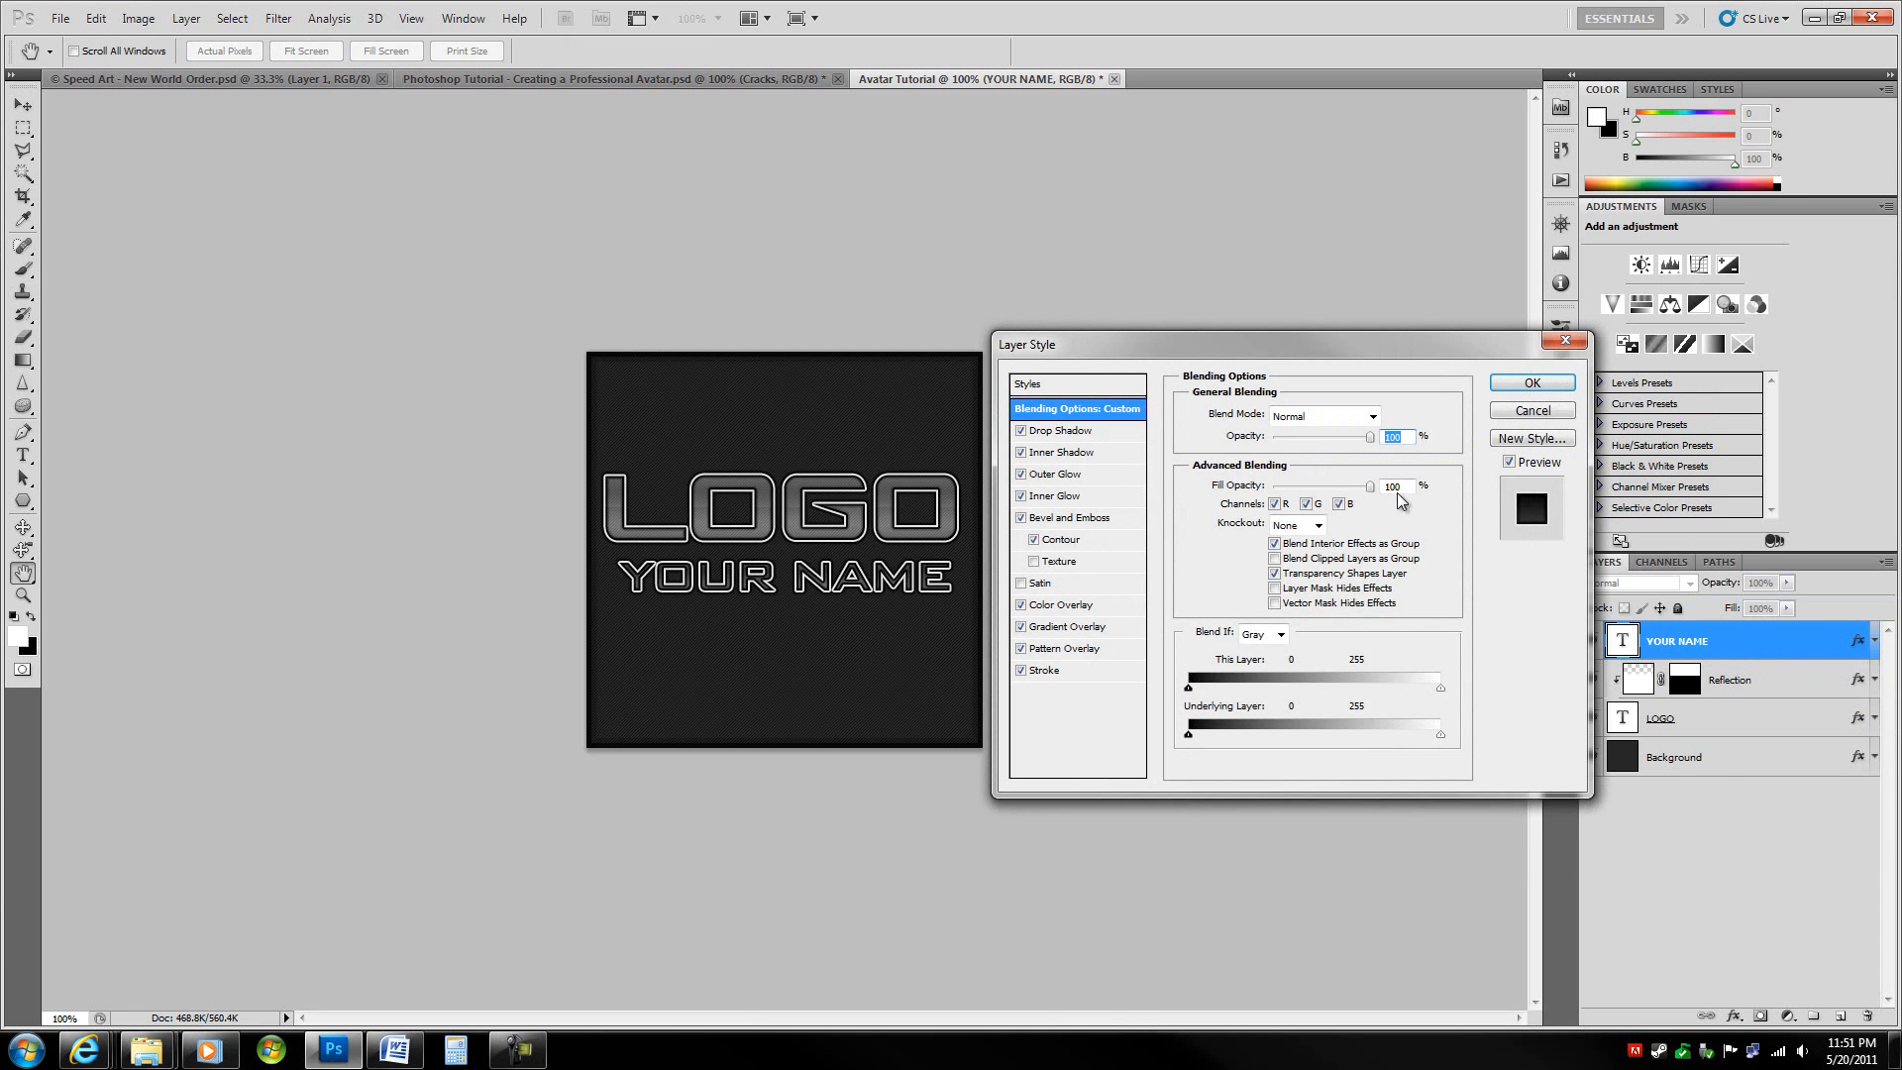
# - Lower the opacity and reduce the size of the YOUR NAME layer's drop shadow
pyautogui.click(1083, 434)
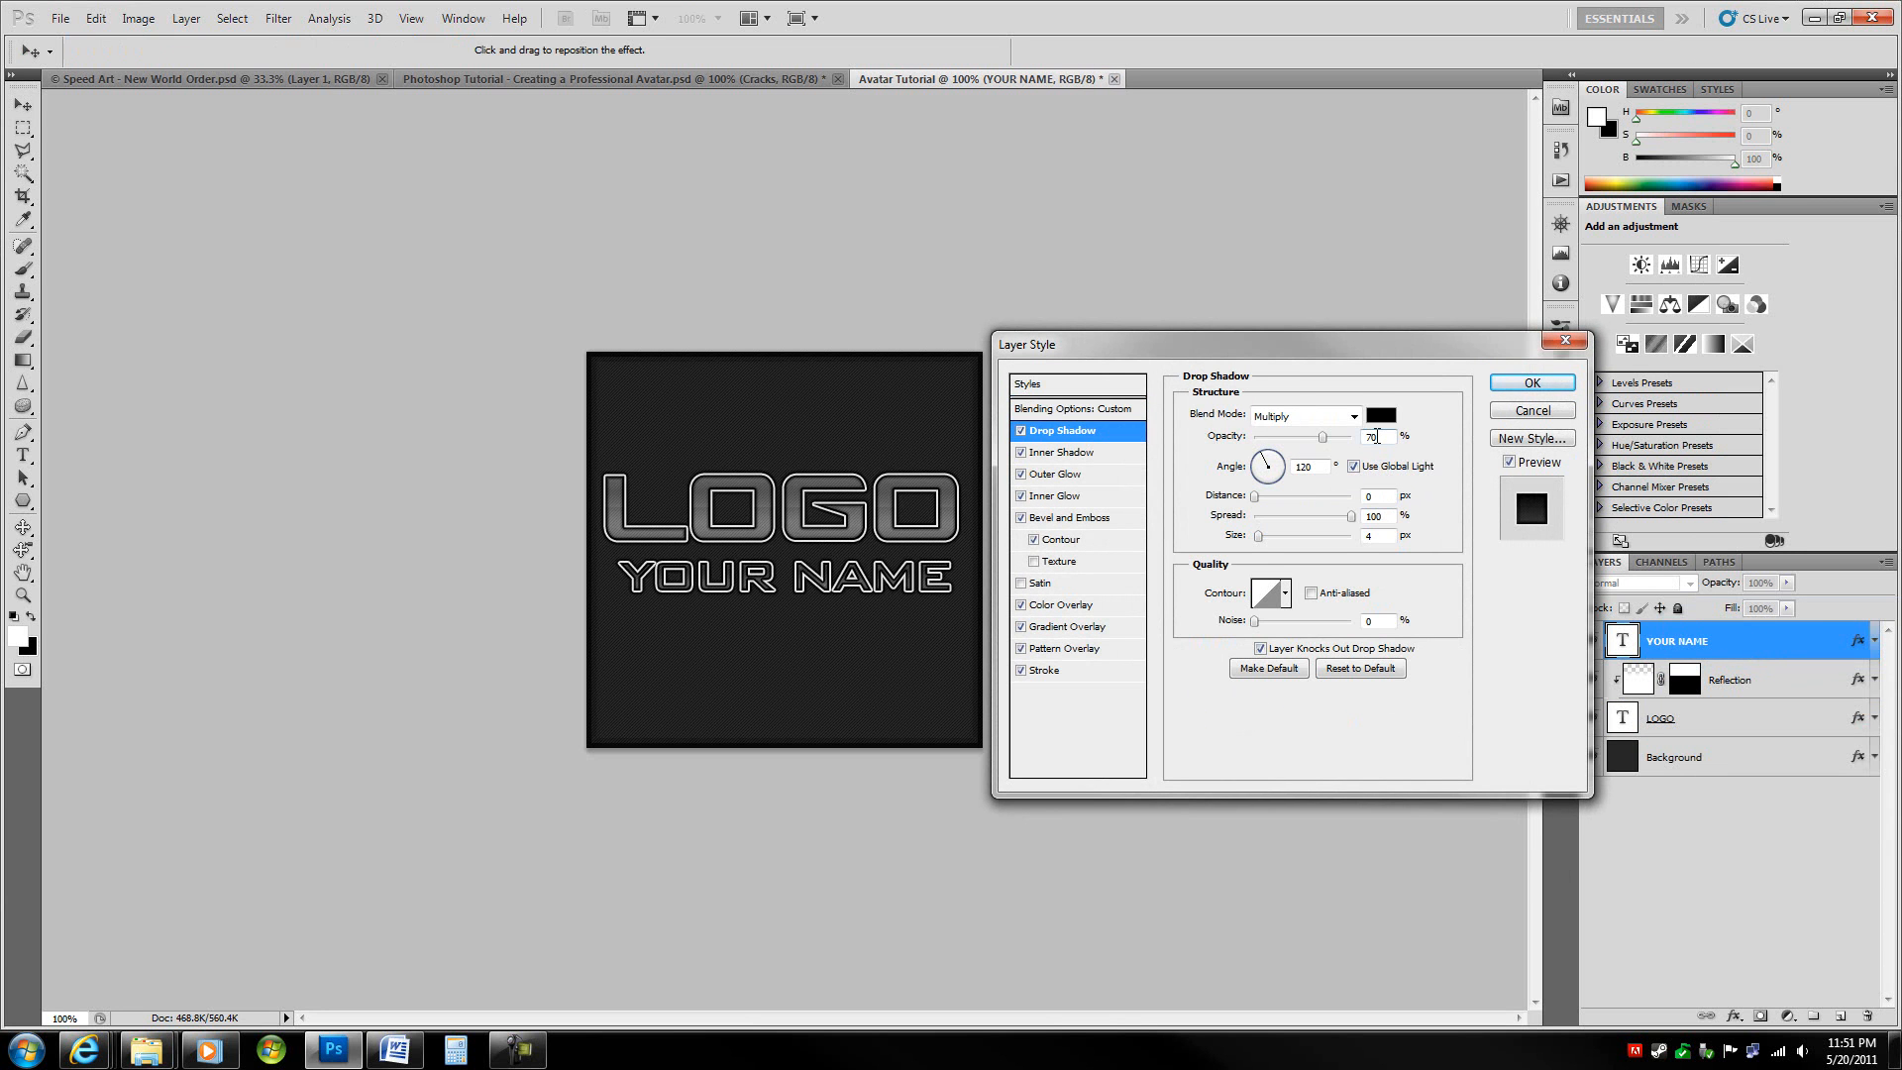
pyautogui.moveTo(1379, 436); pyautogui.dragTo(1330, 436)
pyautogui.hotkey('shift', 'Down')
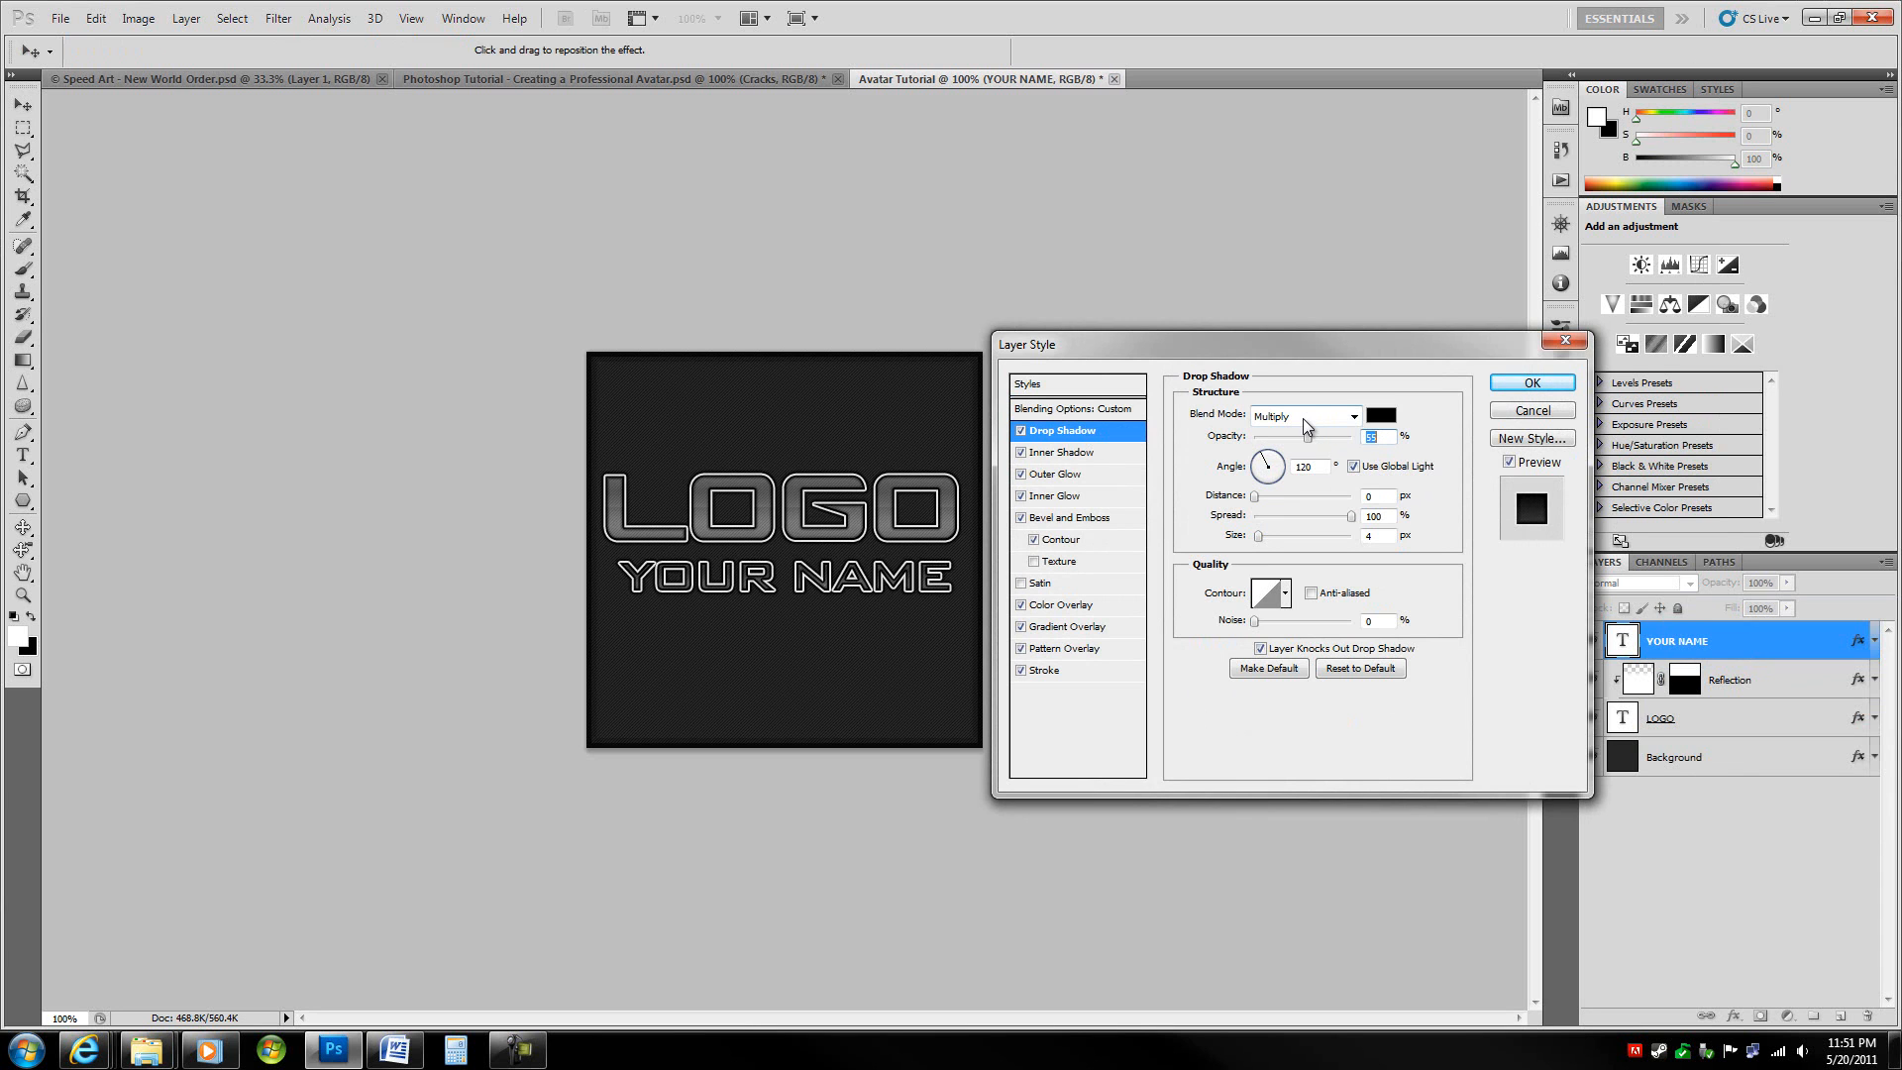
pyautogui.press('Tab')
pyautogui.press('Tab')
pyautogui.press('Tab')
pyautogui.press('Tab')
pyautogui.hotkey('shift', 'Down')
pyautogui.press('Tab')
# - Set the choke of the YOUR NAME layer's inner shadow to 100% and reduce its size
pyautogui.click(1080, 455)
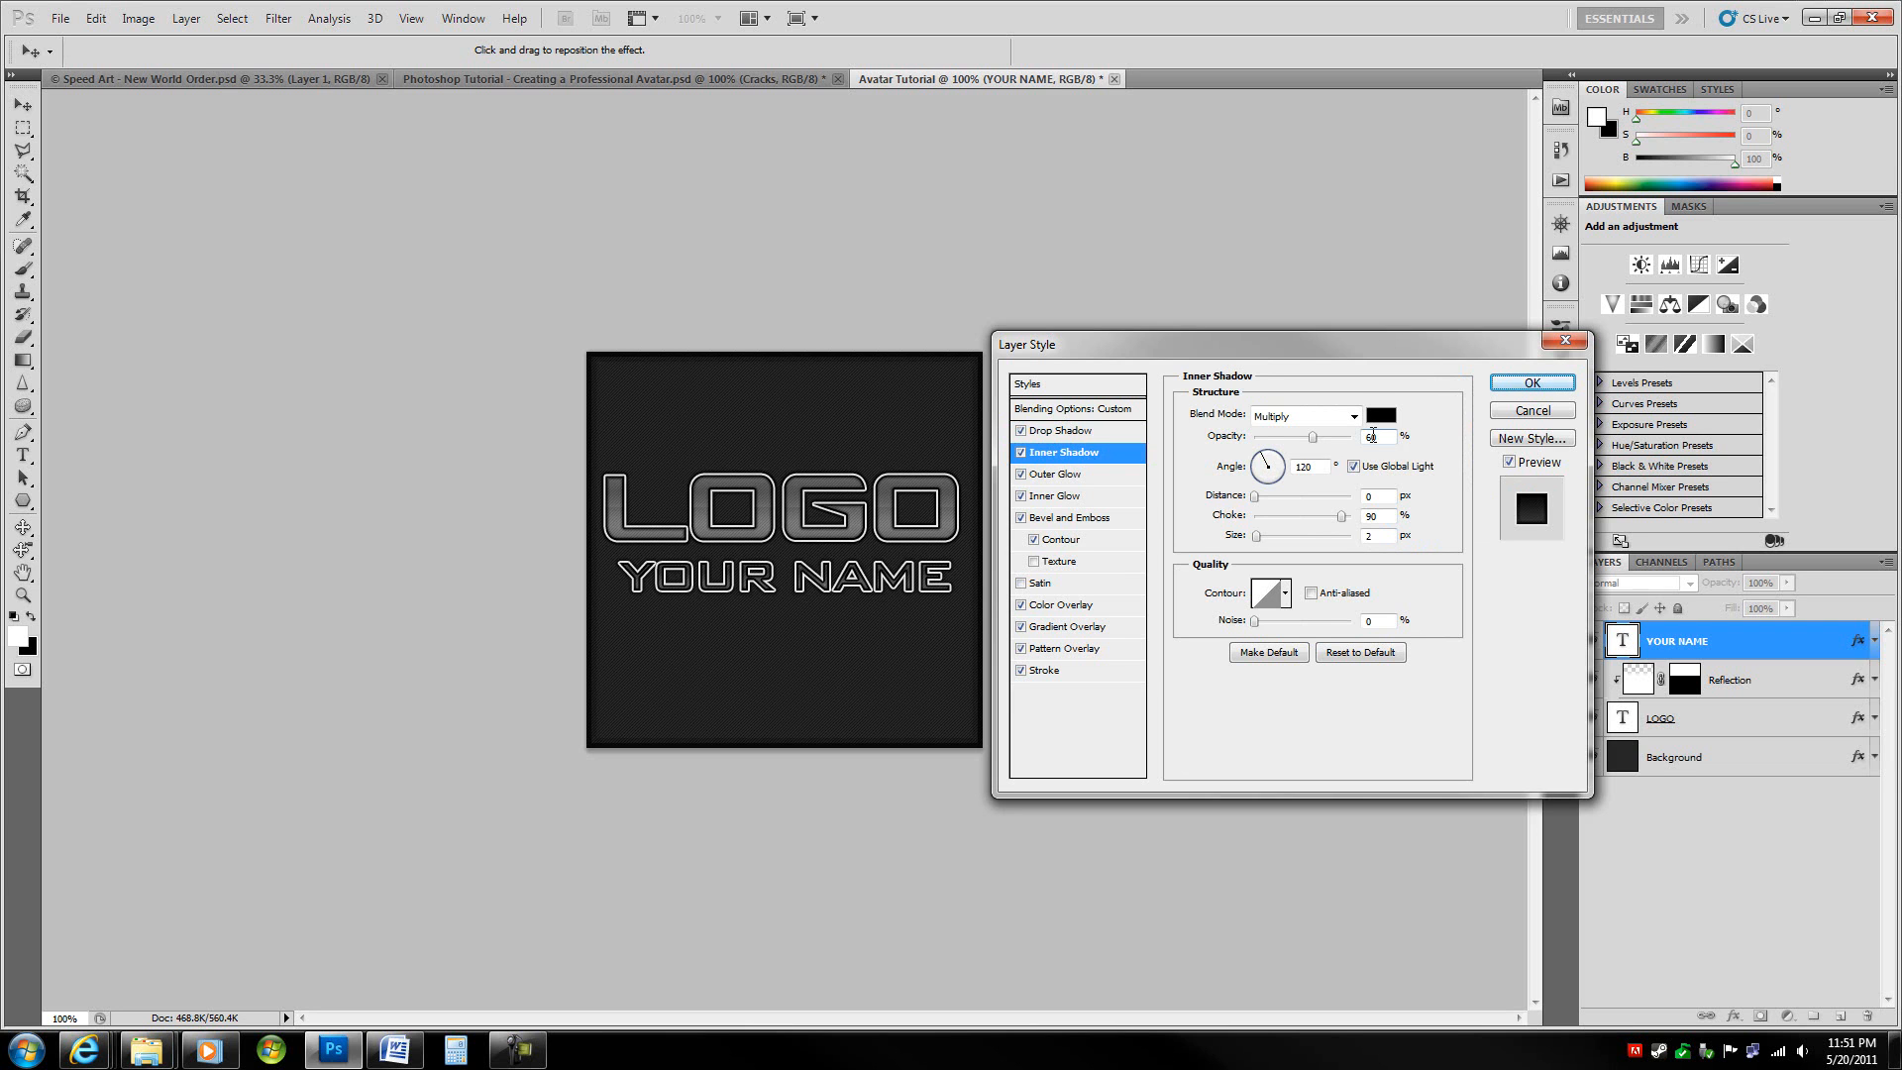
pyautogui.click(1382, 516)
pyautogui.write('100')
pyautogui.press('Tab')
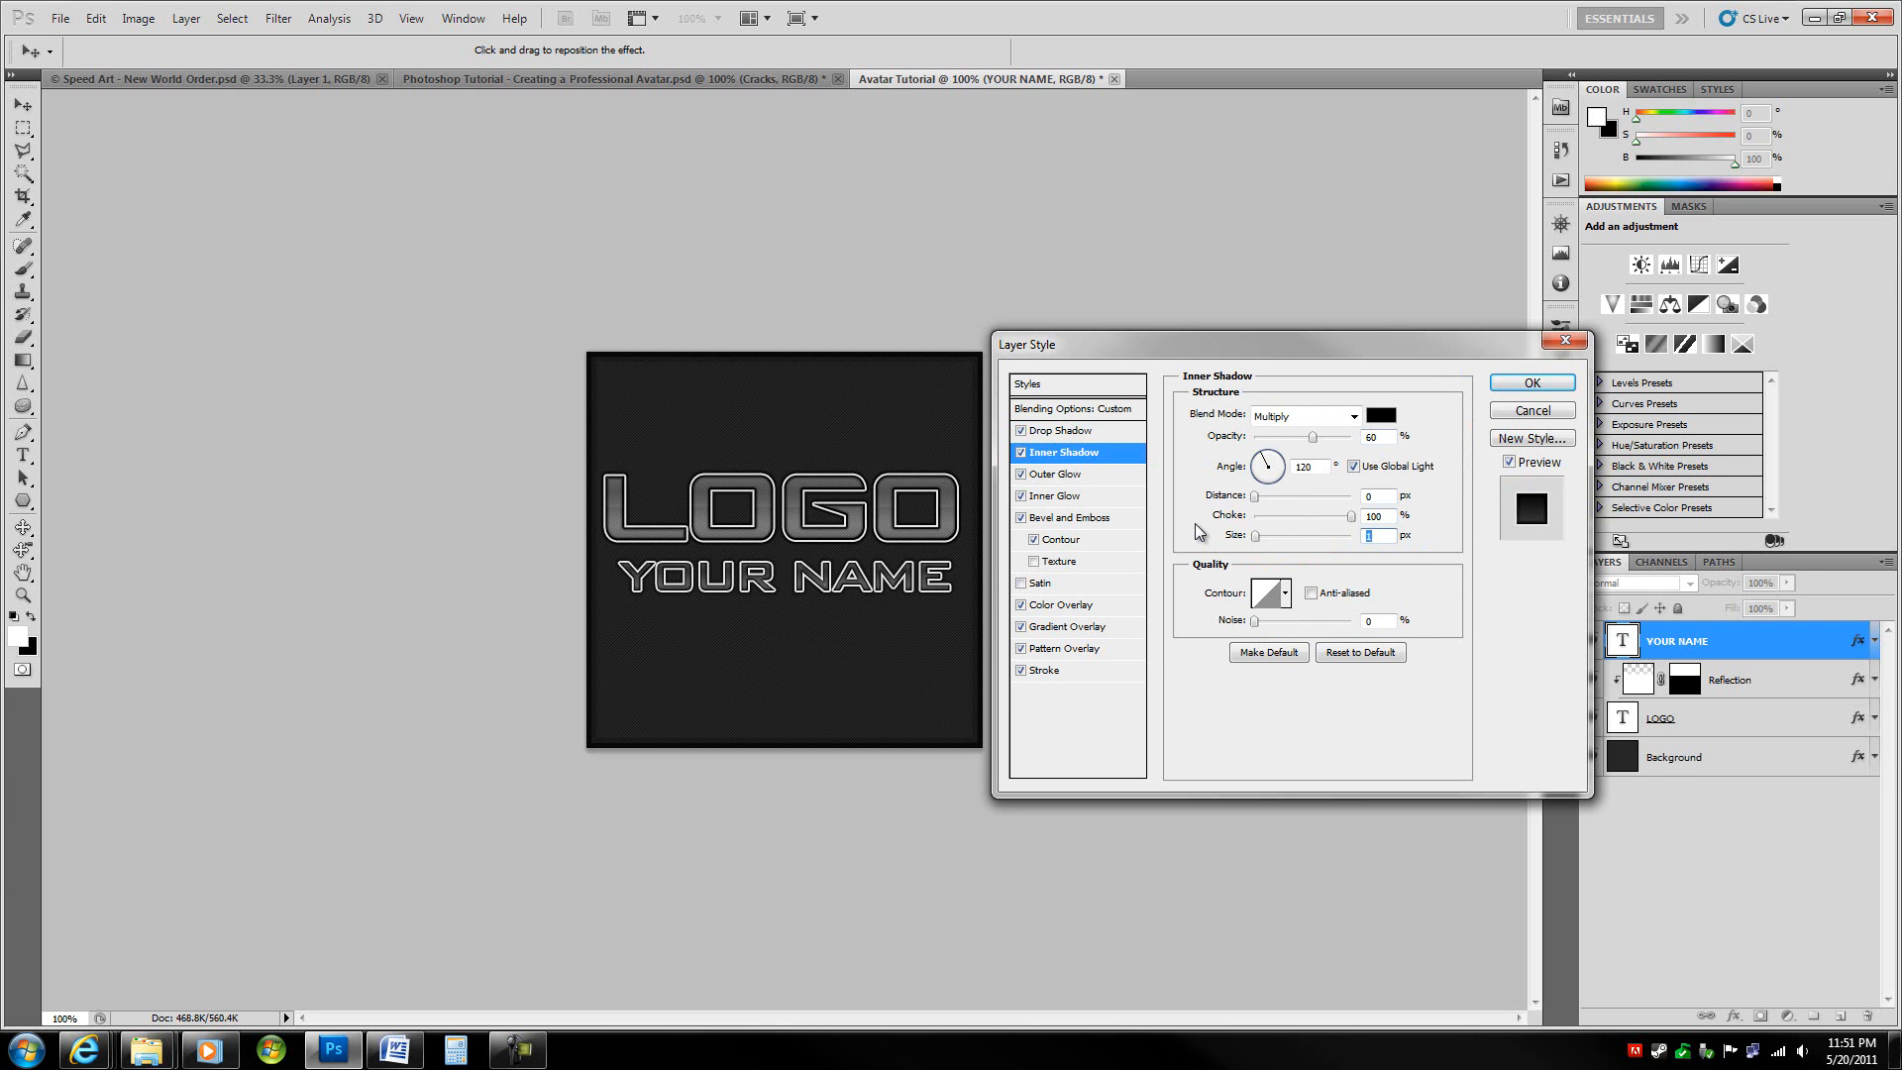
# - Reduce the size of the YOUR NAME layer's outer glow
pyautogui.click(1056, 476)
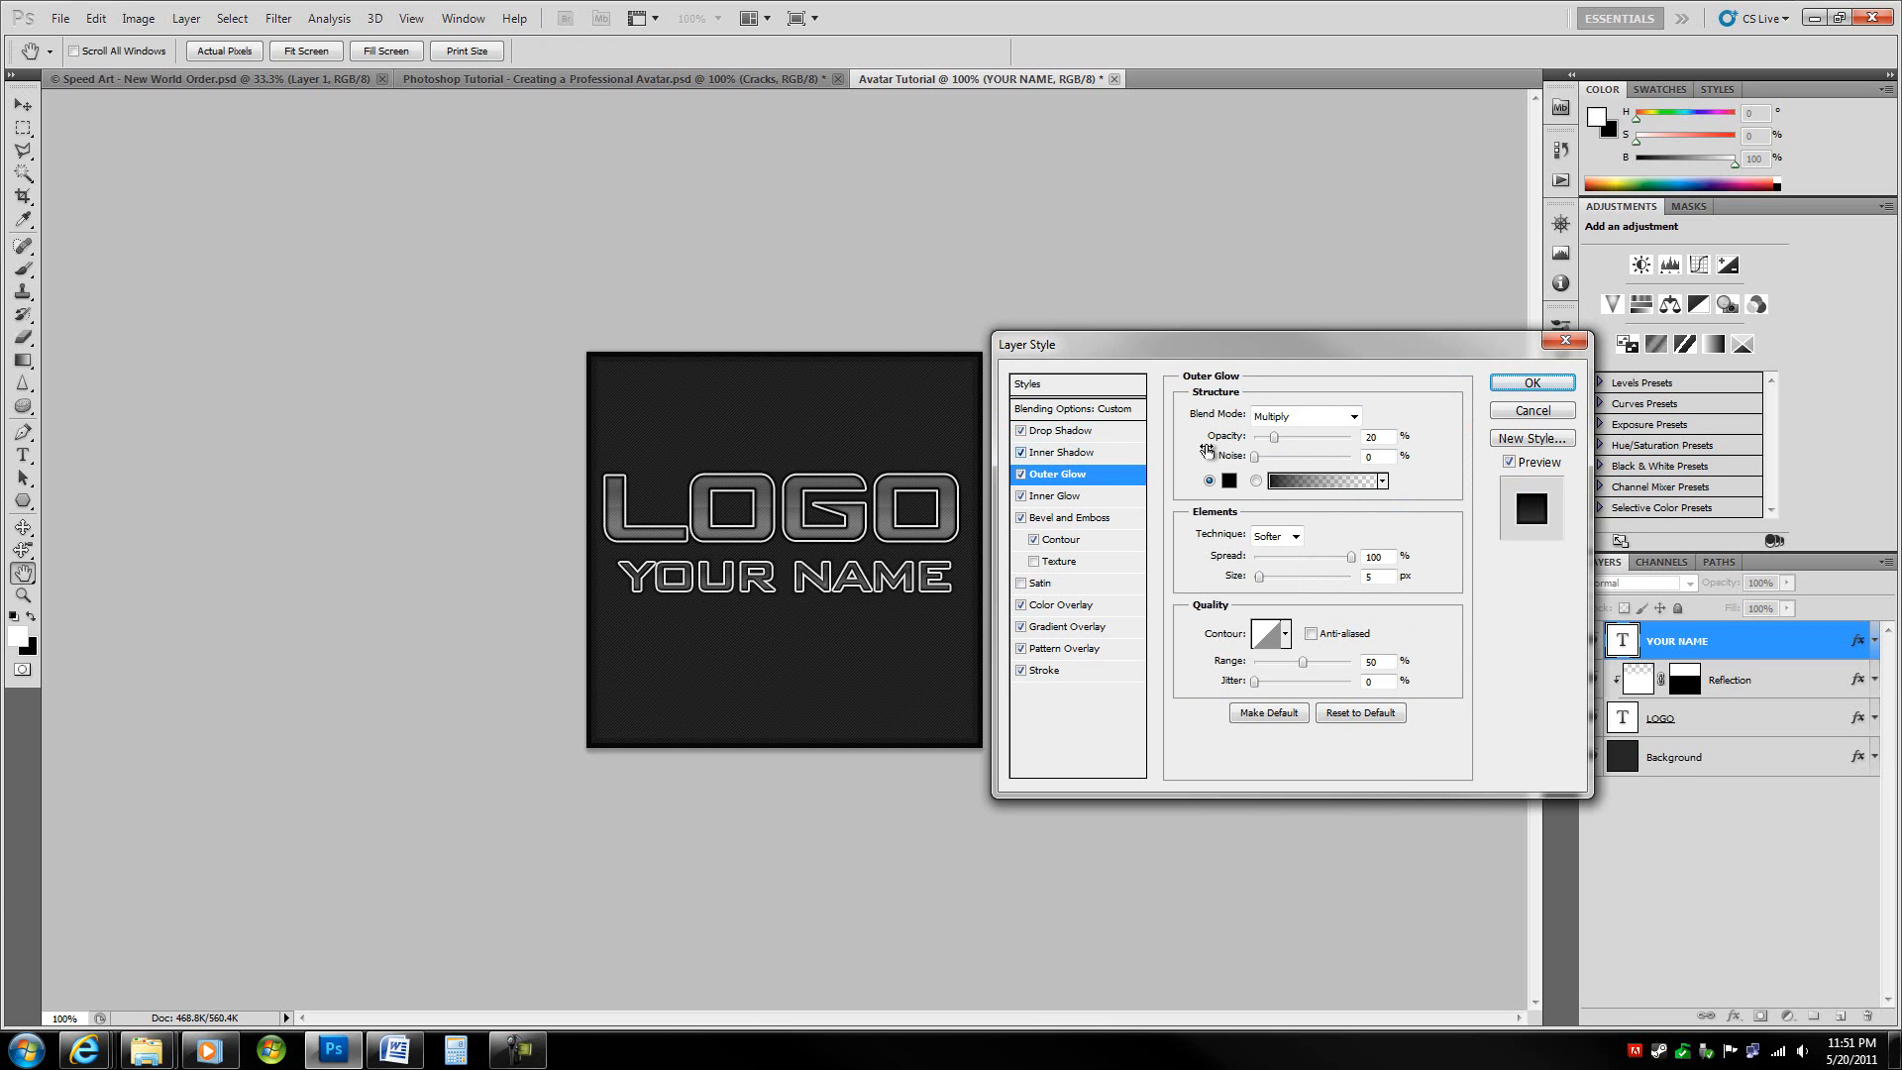
pyautogui.click(1372, 437)
pyautogui.press('Tab')
pyautogui.press('Tab')
pyautogui.press('Tab')
pyautogui.hotkey('shift', 'Down')
pyautogui.press('Tab')
# - Reduce the size of the YOUR NAME layer's inner glow and set its choke to 90%
pyautogui.click(1096, 499)
pyautogui.moveTo(1389, 598); pyautogui.dragTo(1312, 608)
pyautogui.press('Down')
pyautogui.press('Down')
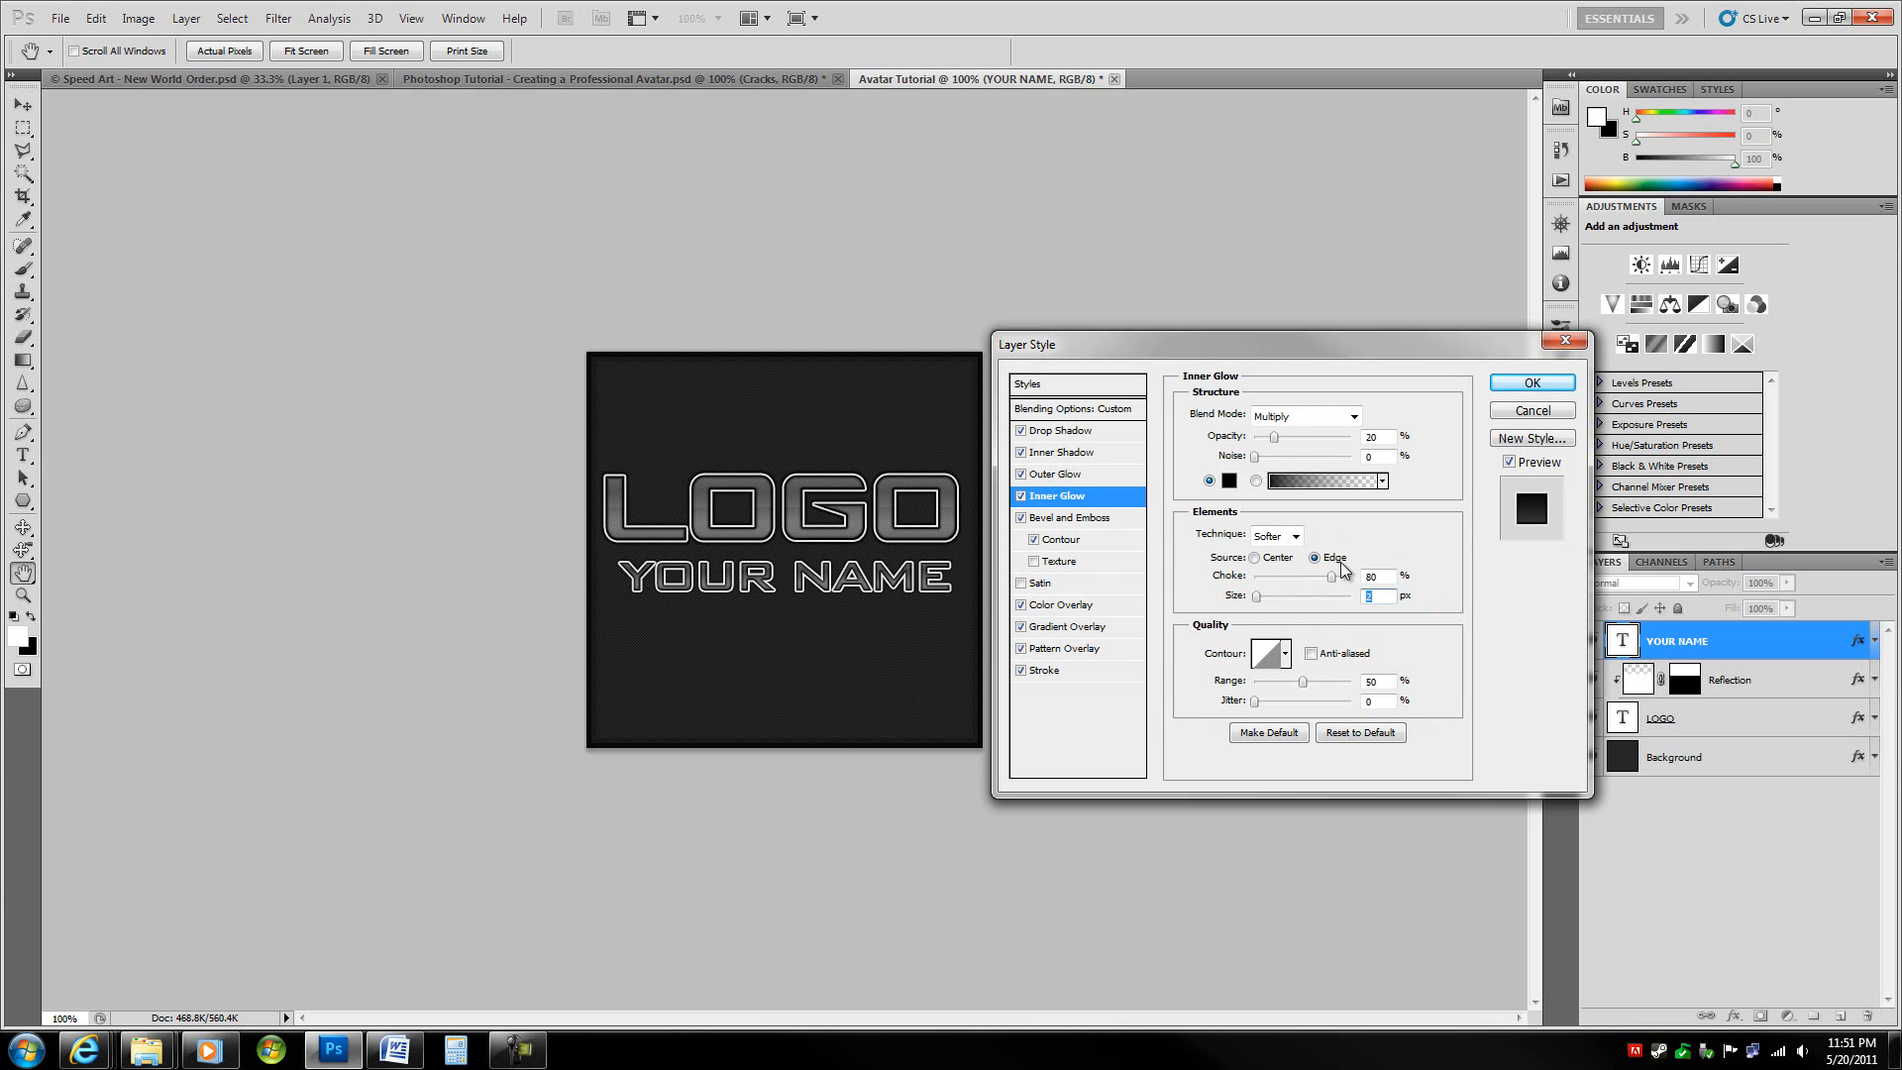
pyautogui.hotkey('shift', 'Tab')
pyautogui.hotkey('shift', 'Up')
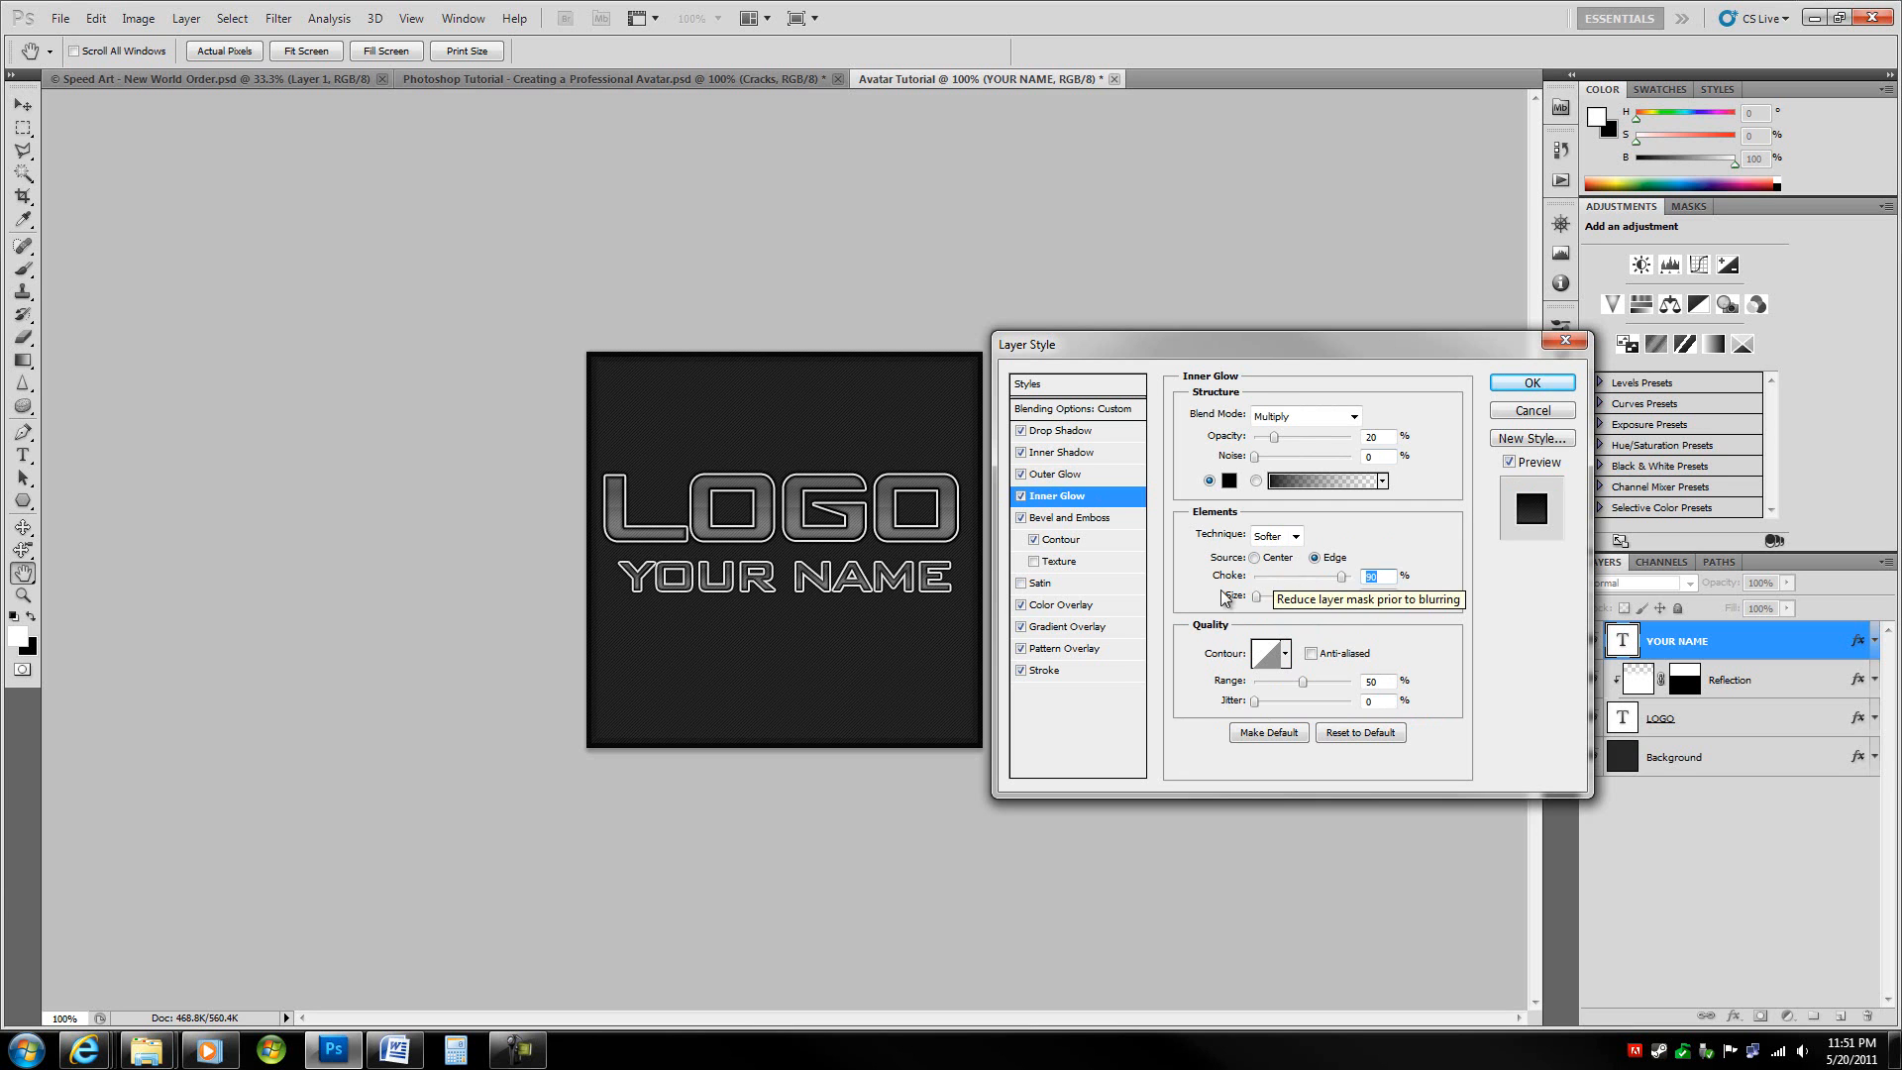
# - Review the Color Overlay opacity of the YOUR NAME layer and turn off its Gradient Overlay and Pattern Overlay
pyautogui.click(1066, 608)
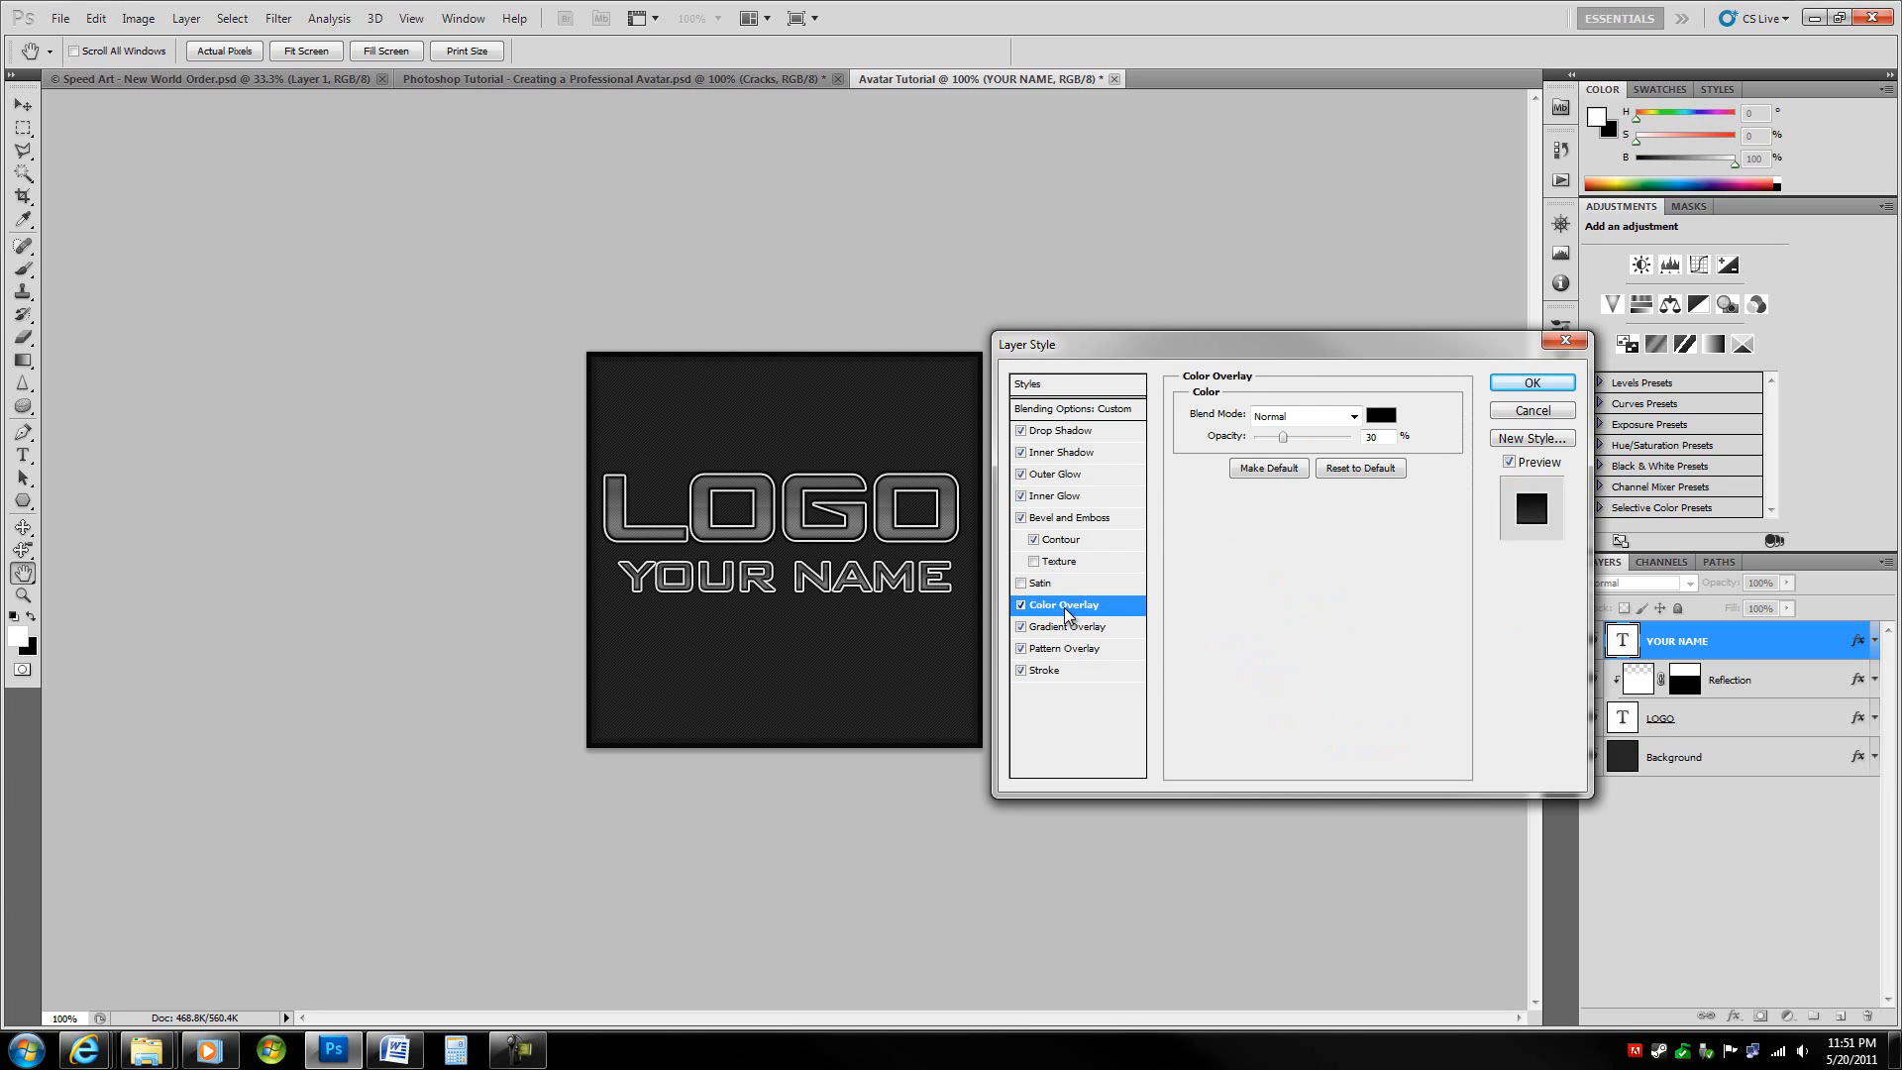
pyautogui.moveTo(1386, 437); pyautogui.dragTo(1278, 408)
pyautogui.click(1061, 630)
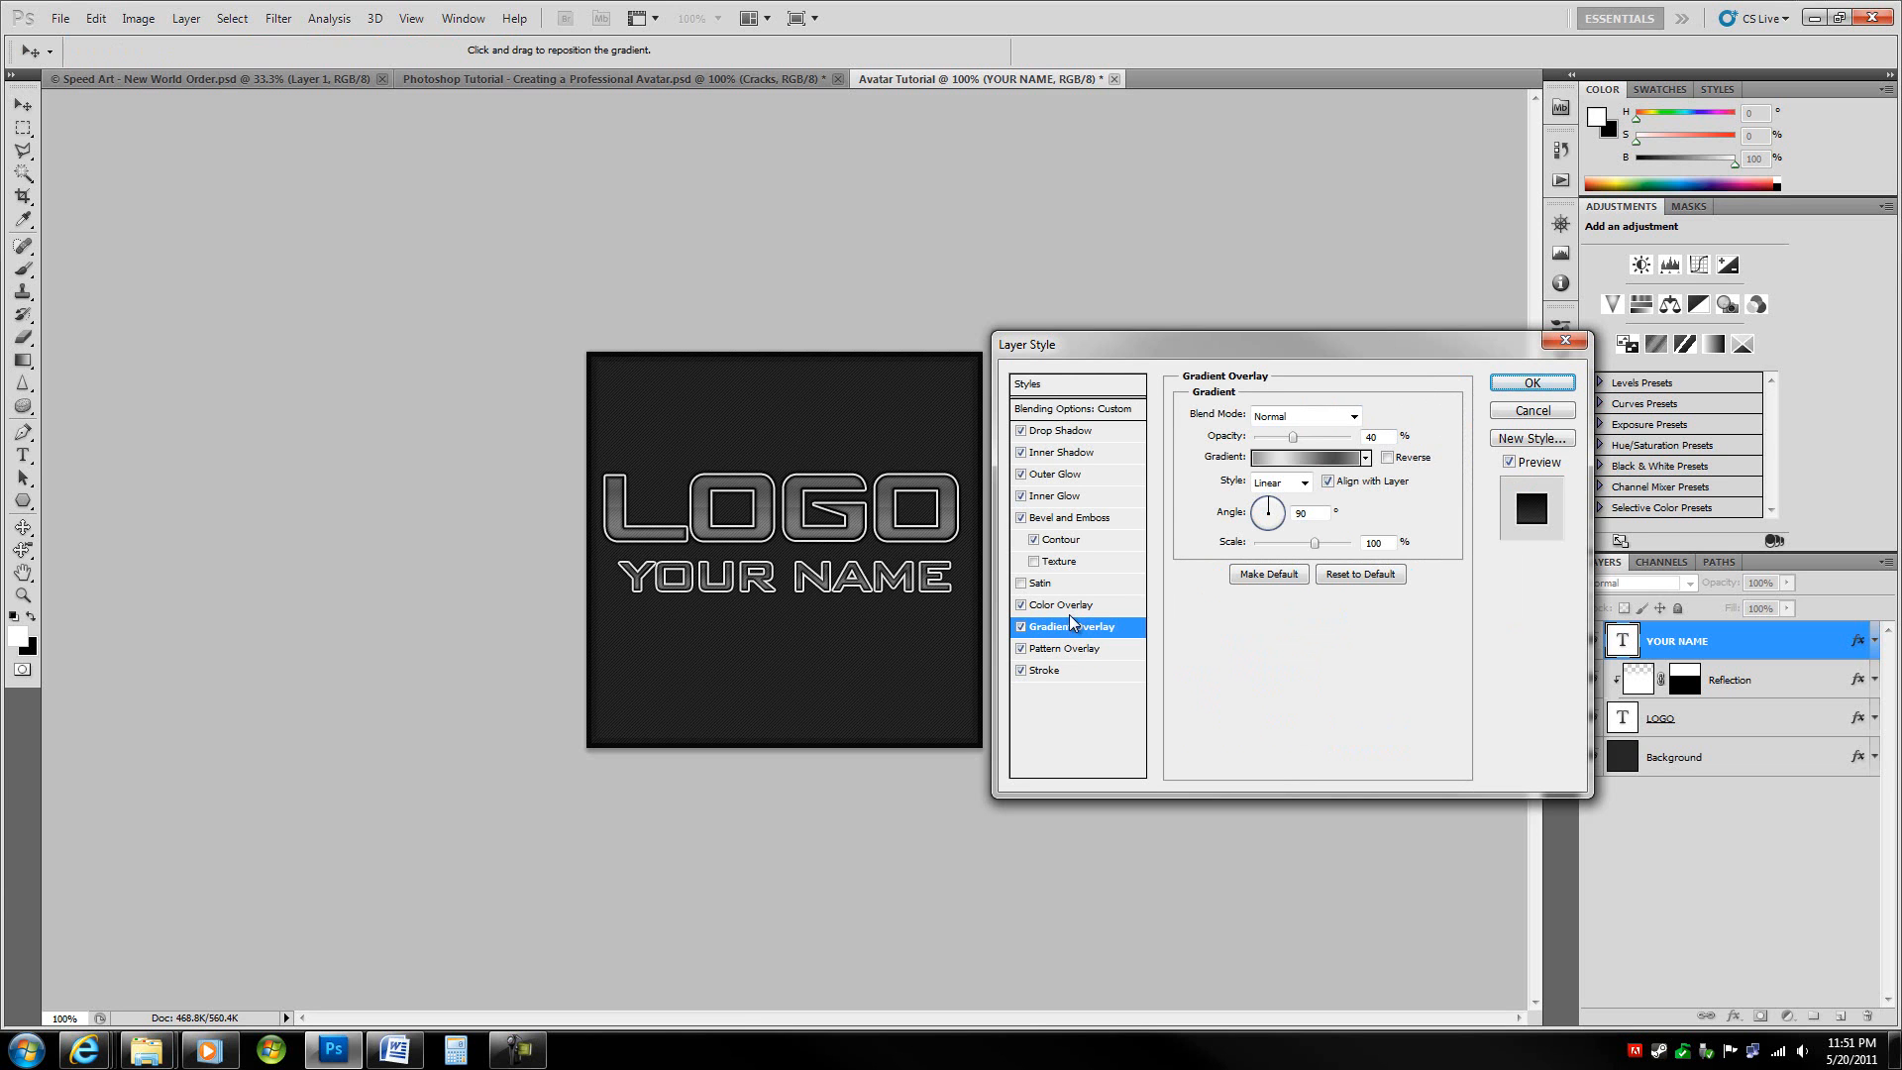
pyautogui.click(1021, 628)
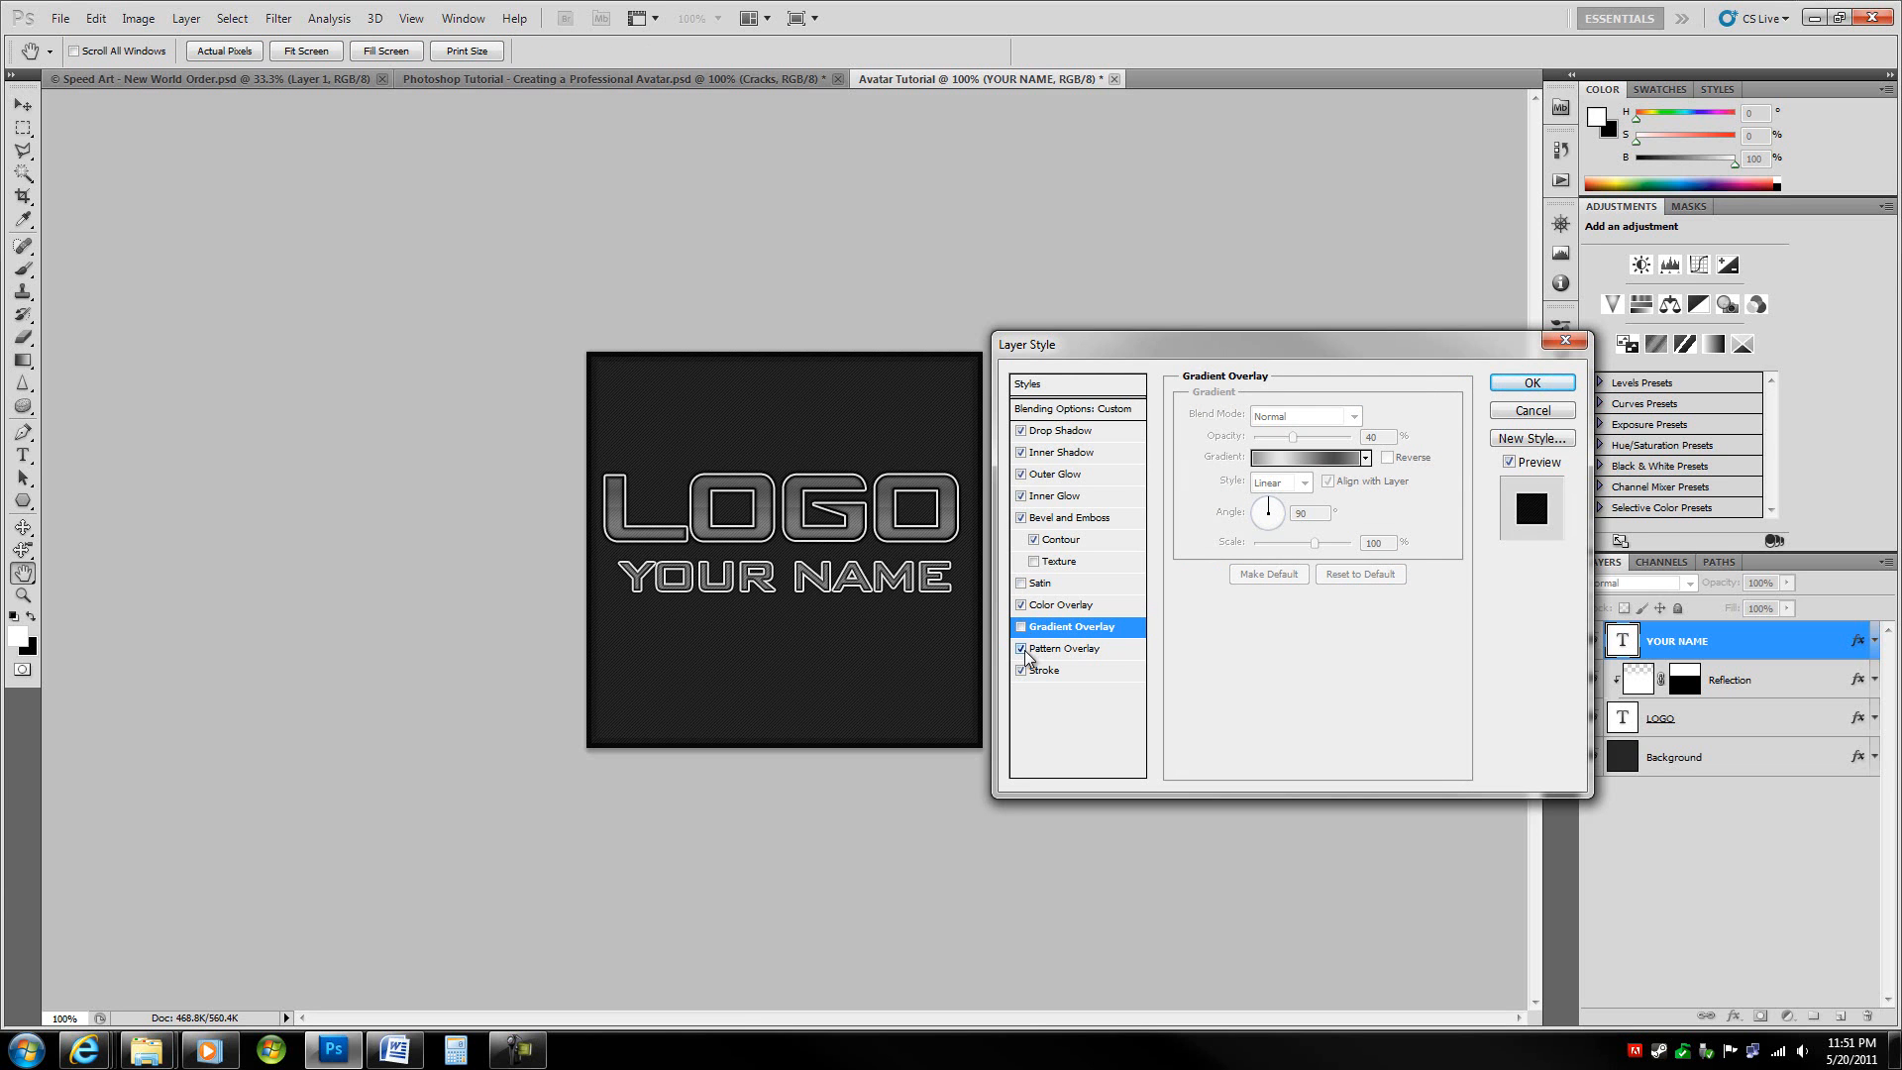
# - Set the YOUR NAME layer's stroke size to 1 px and apply the layer style
pyautogui.click(1040, 669)
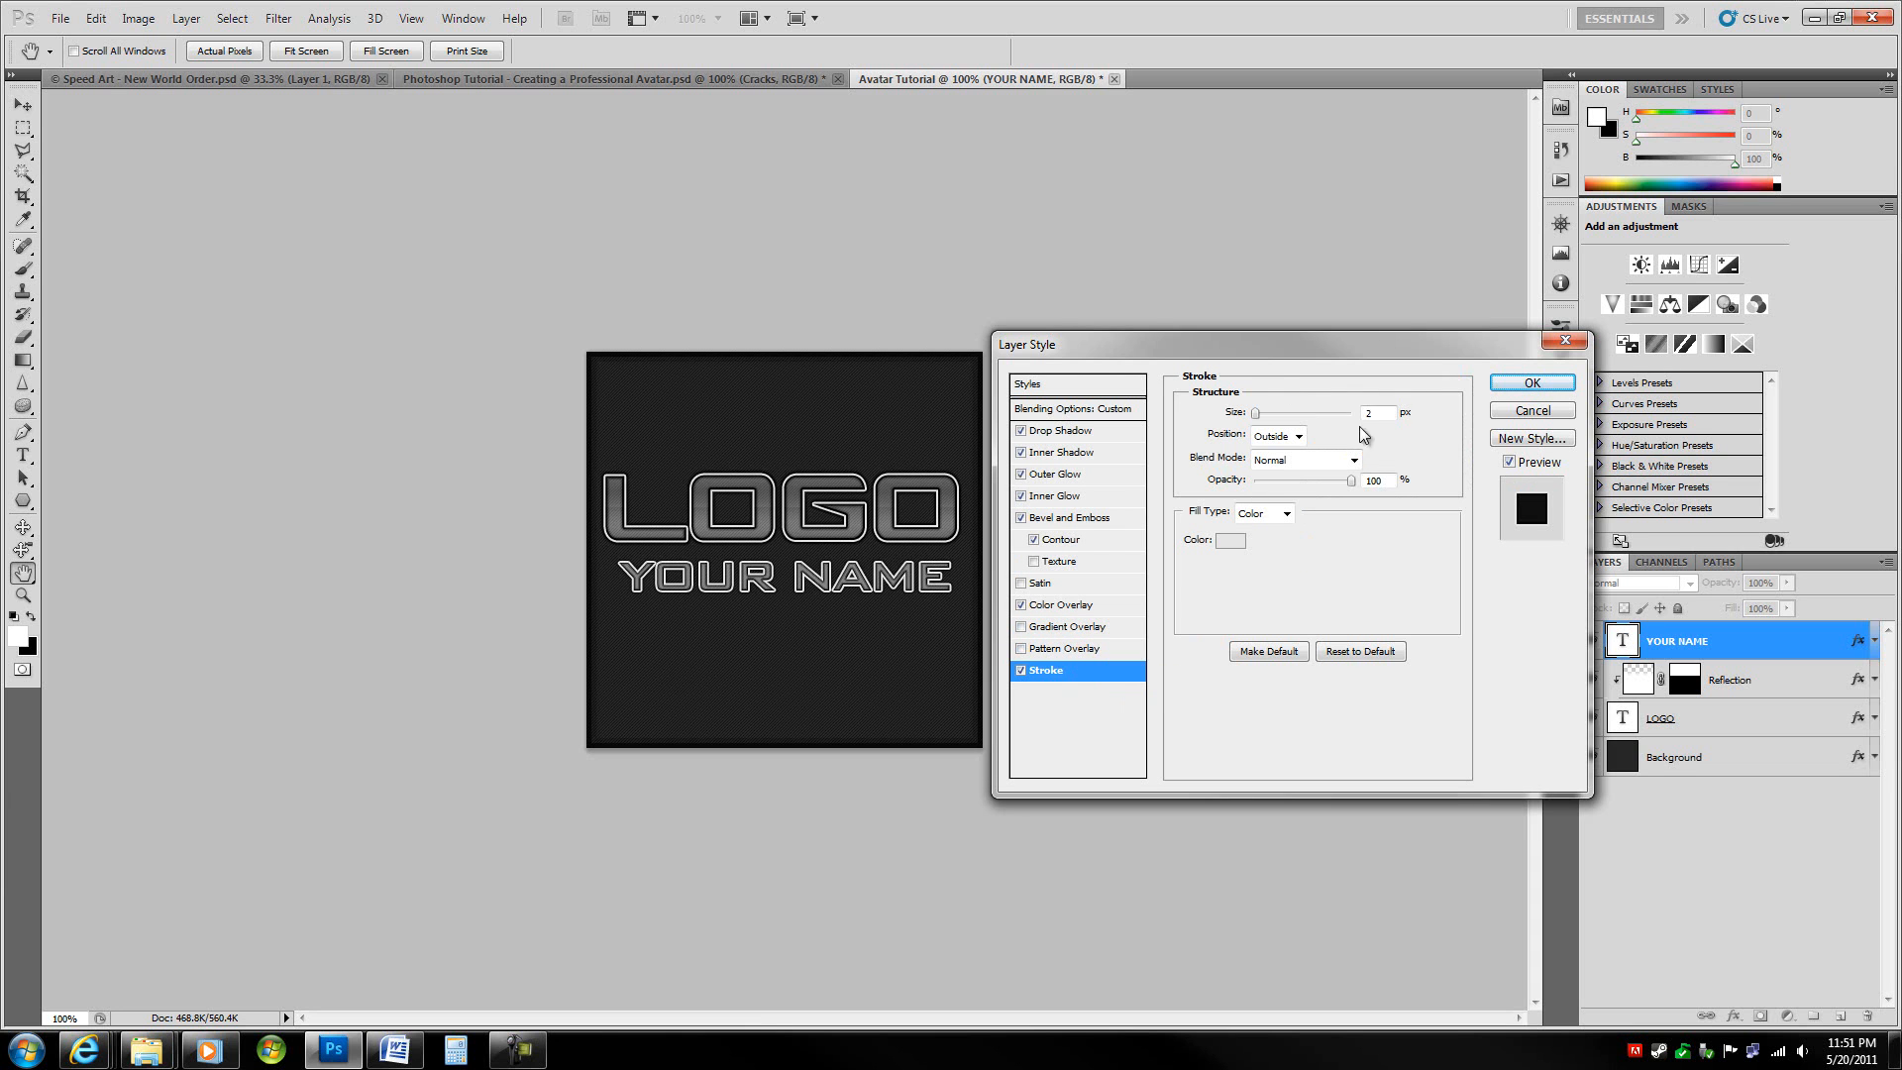
pyautogui.press('Down')
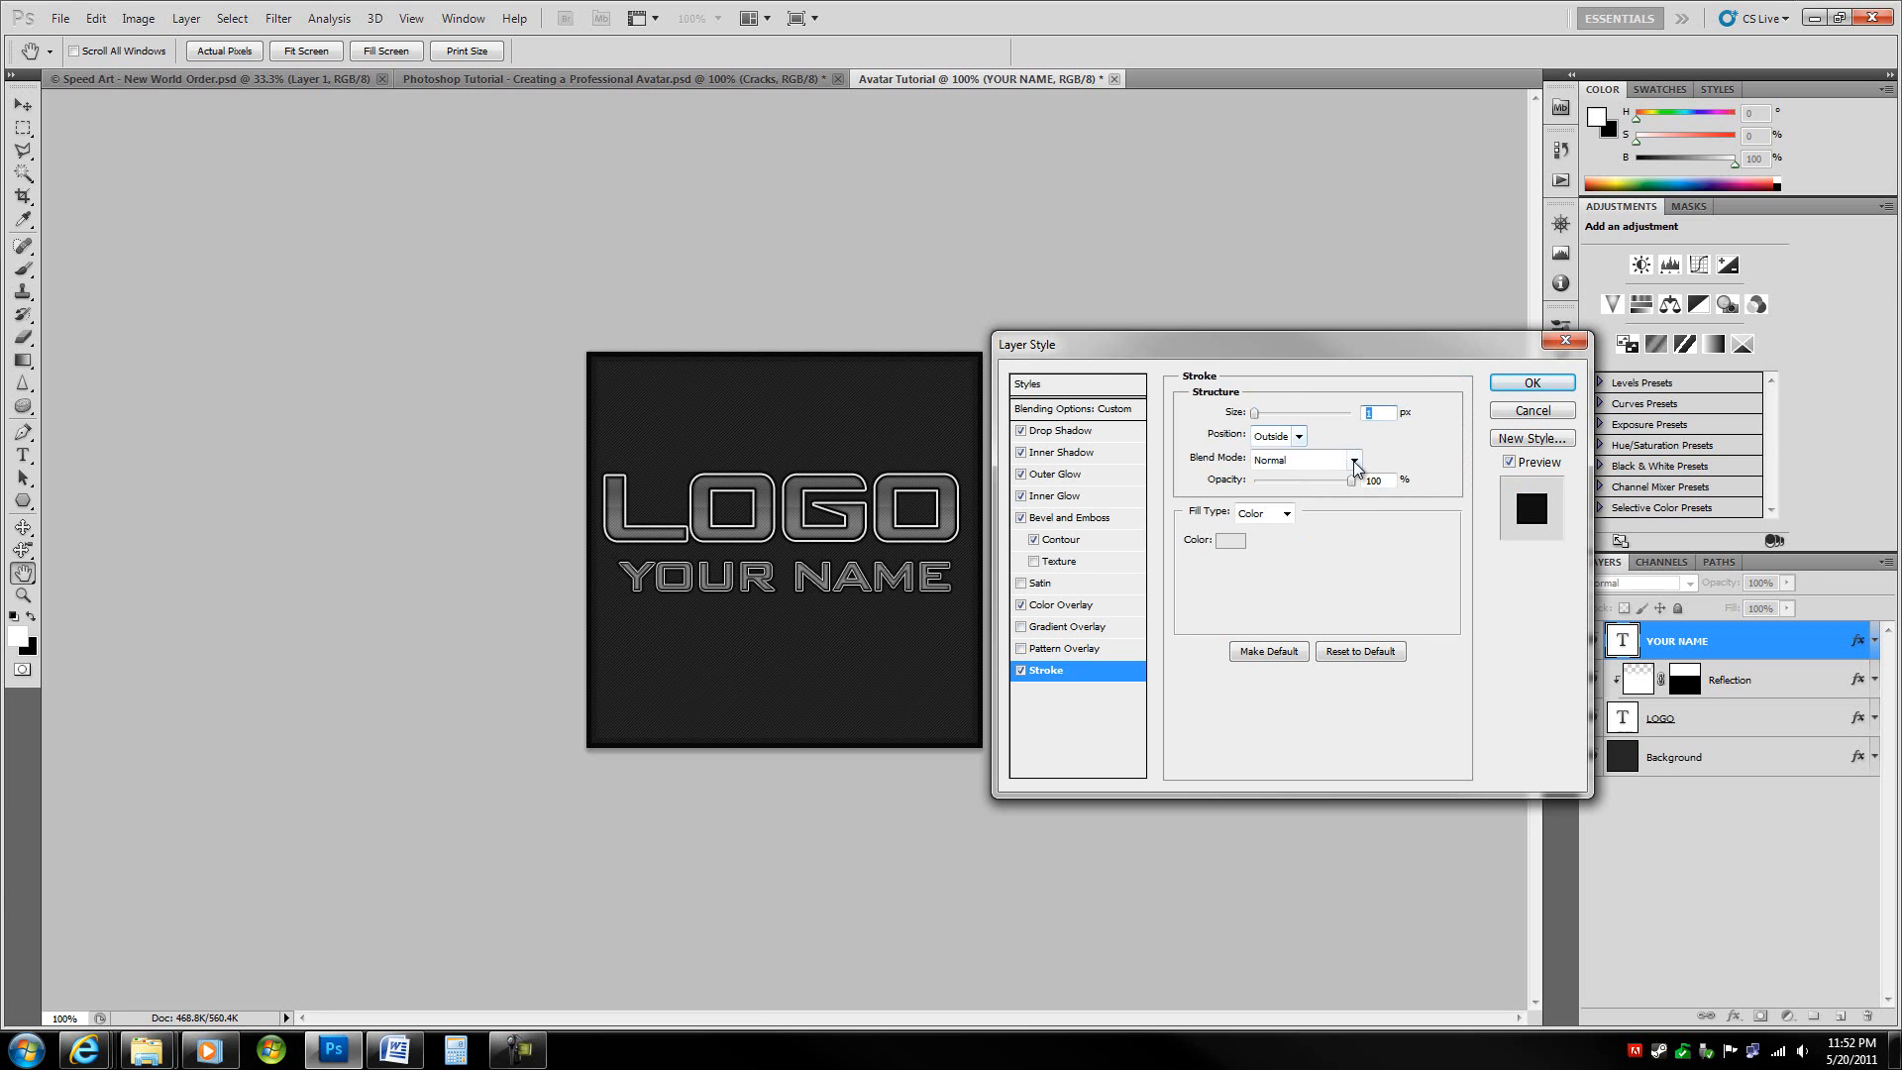
pyautogui.click(1534, 382)
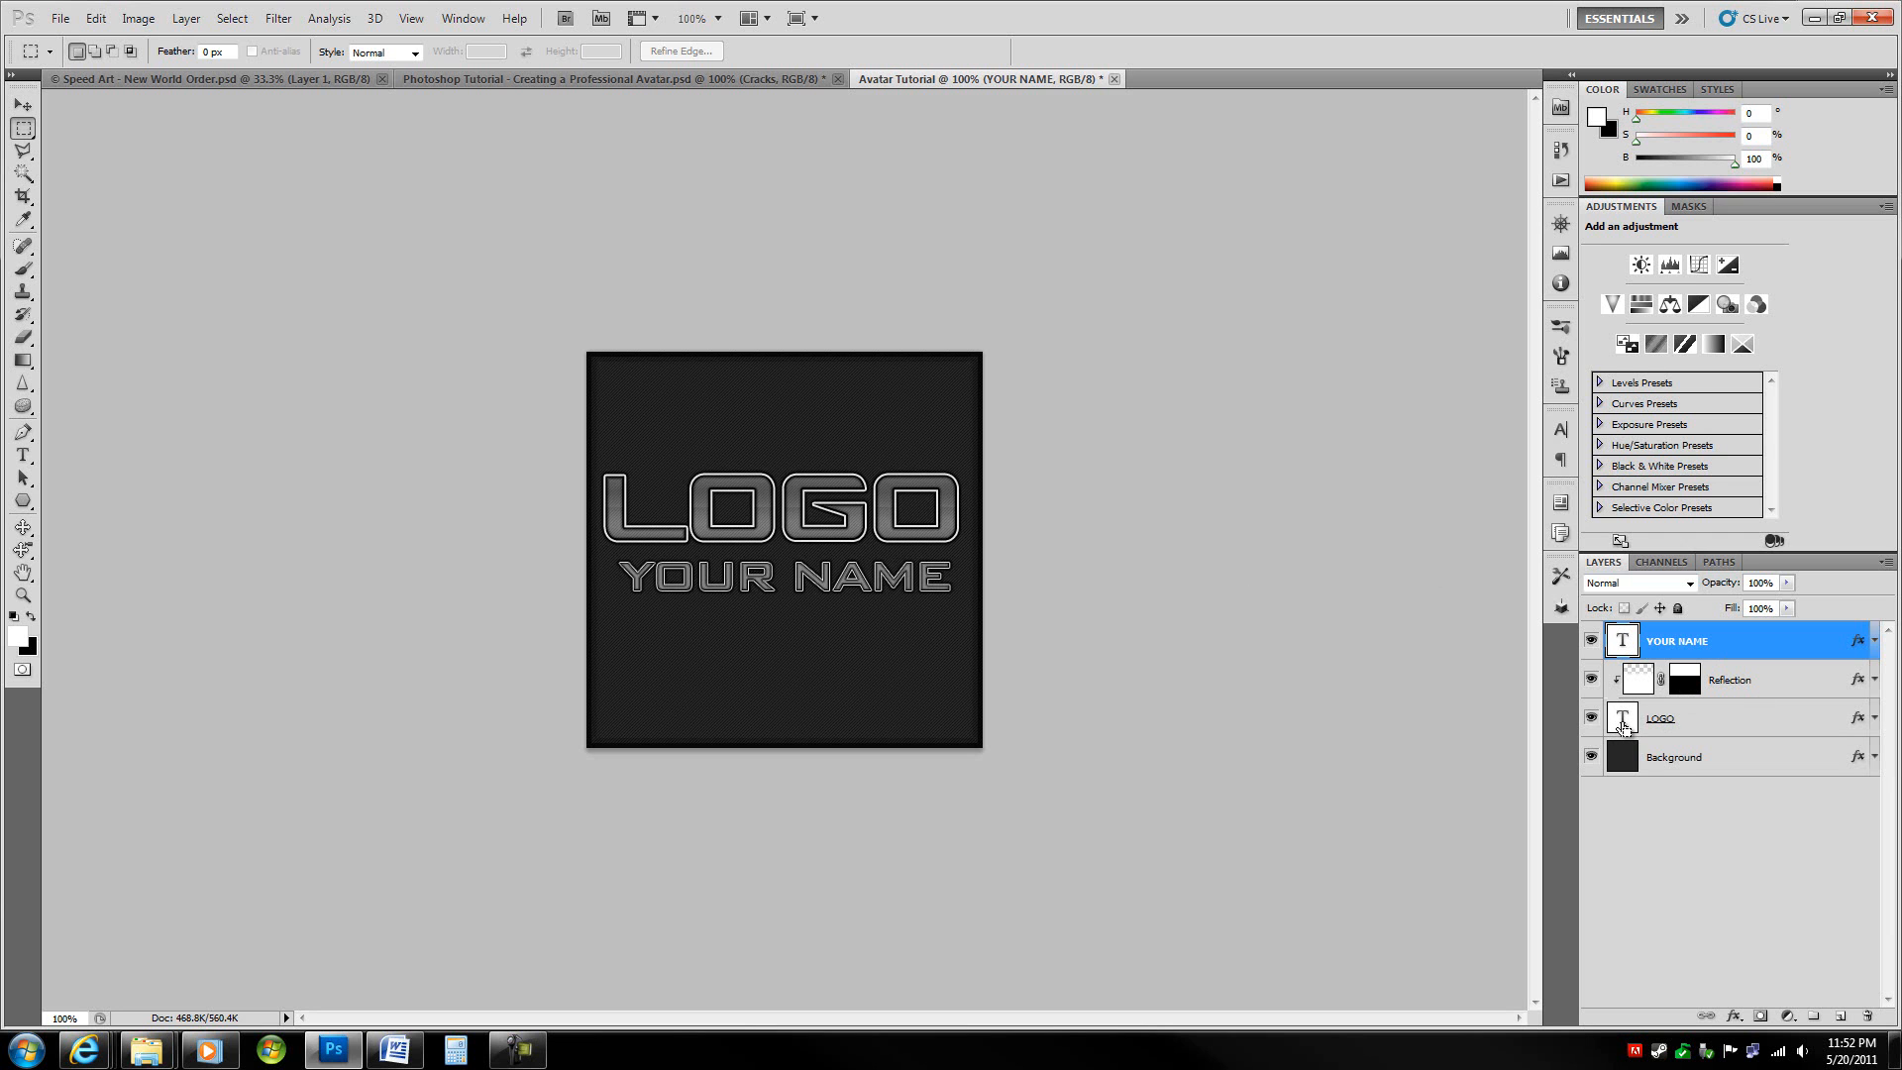
# - Create a new layer named "Logo Extra Inner Shadow" above the YOUR NAME layer
pyautogui.hotkey('ctrl', 'shift', 'n')
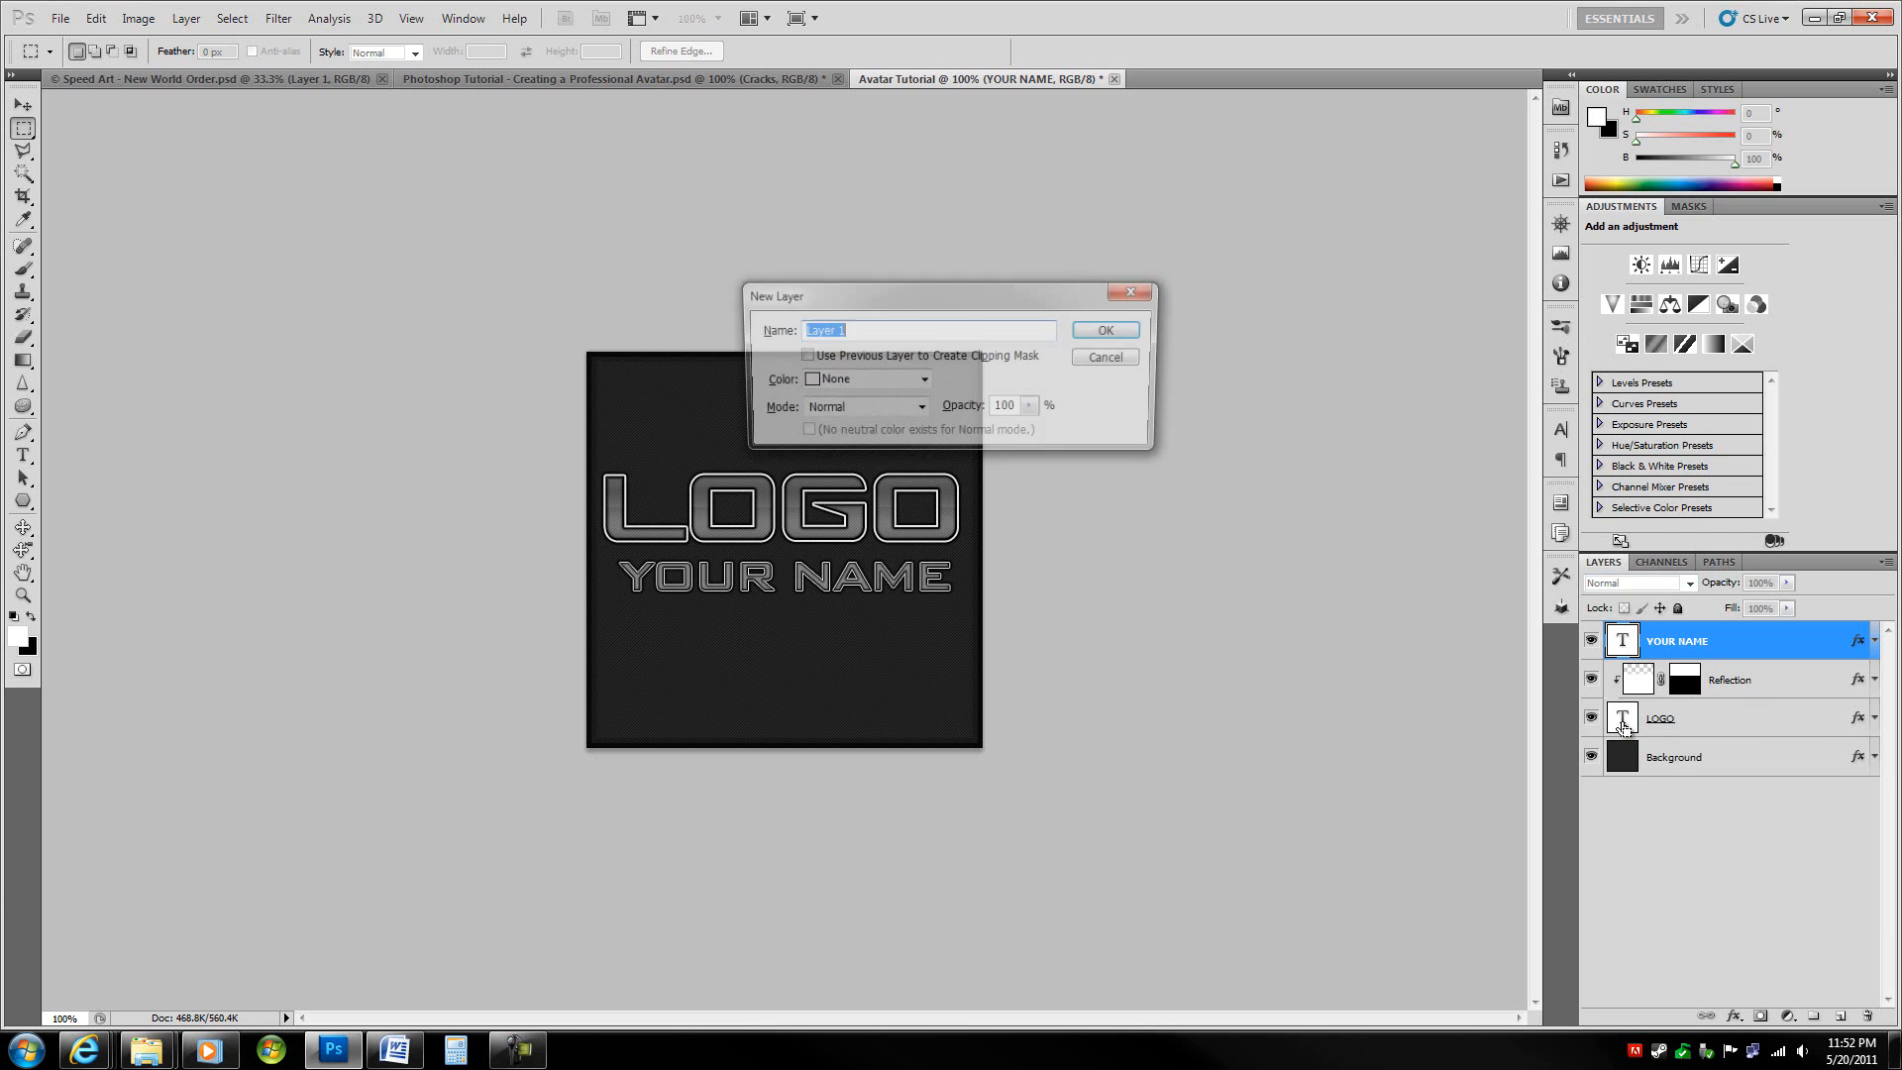
pyautogui.press('BackSpace')
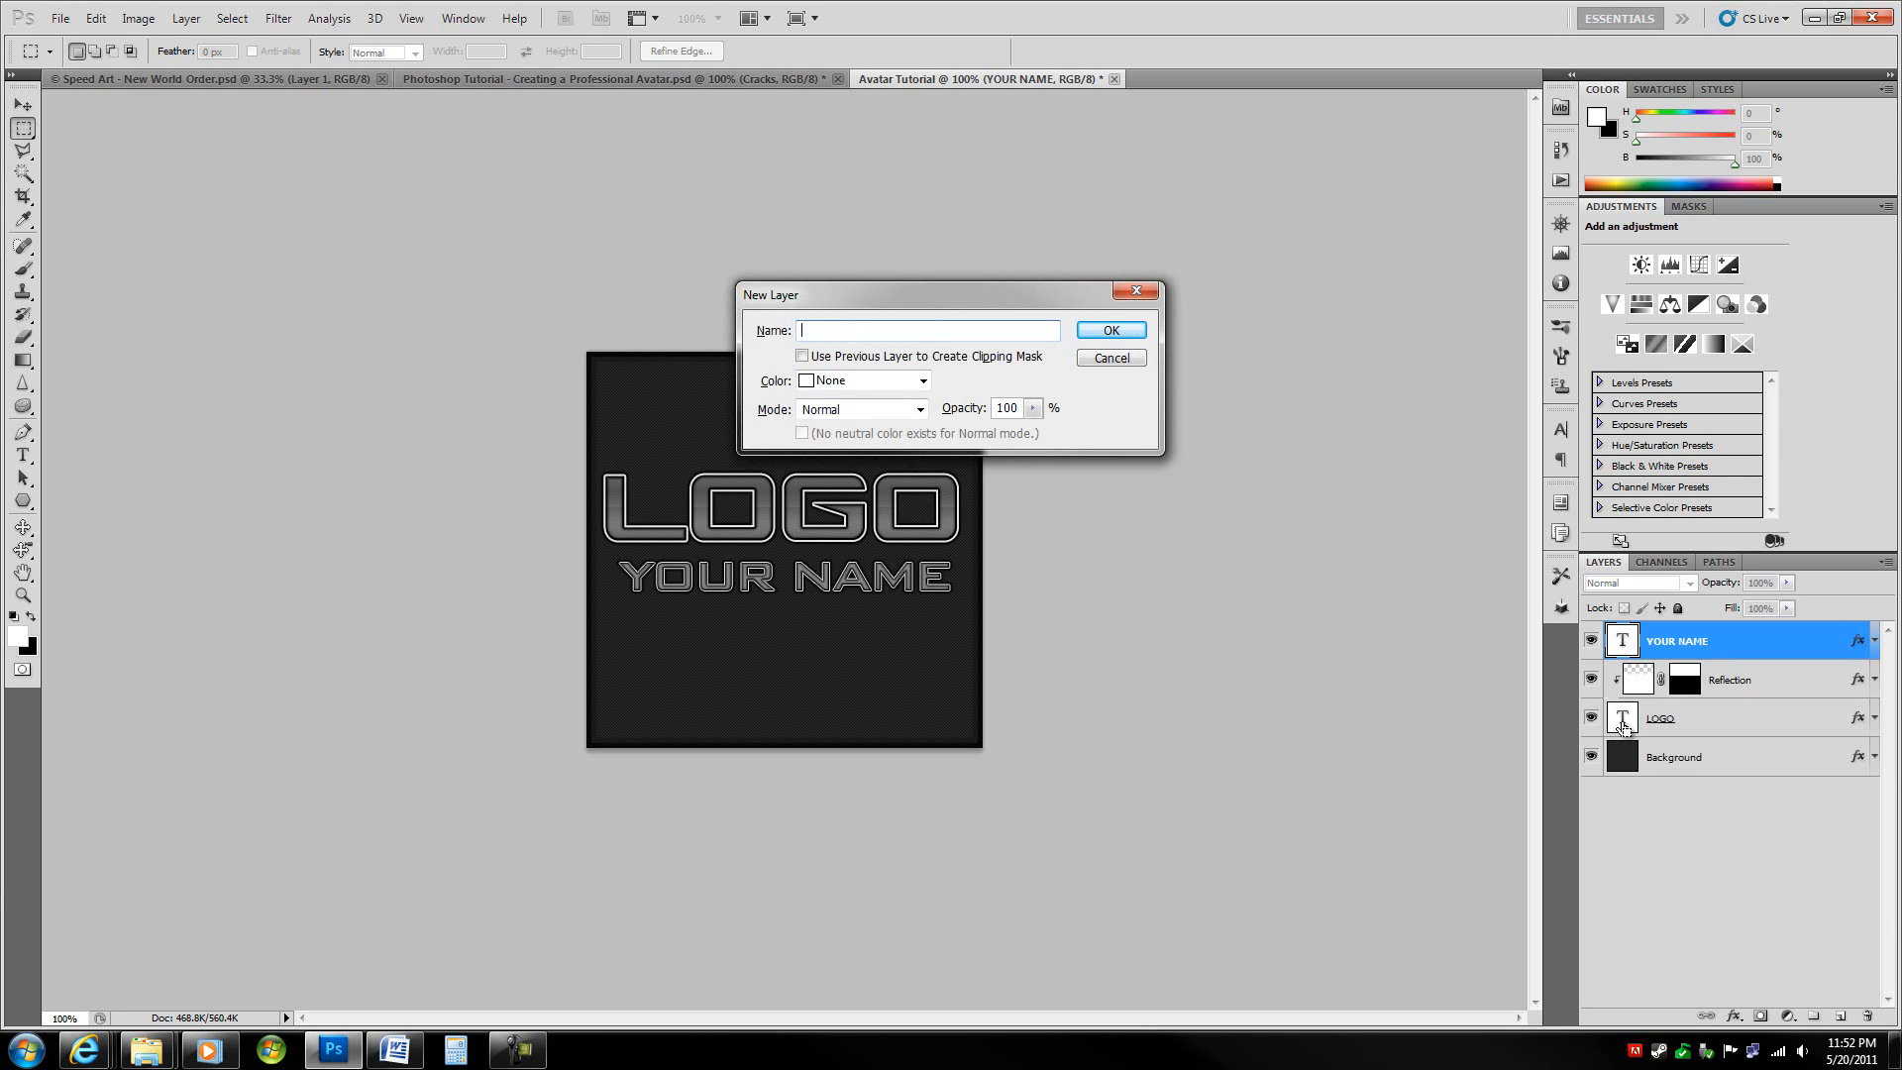
pyautogui.write('Lo')
pyautogui.press('BackSpace')
pyautogui.write('ogo Extra Inner Shadow')
pyautogui.press('Return')
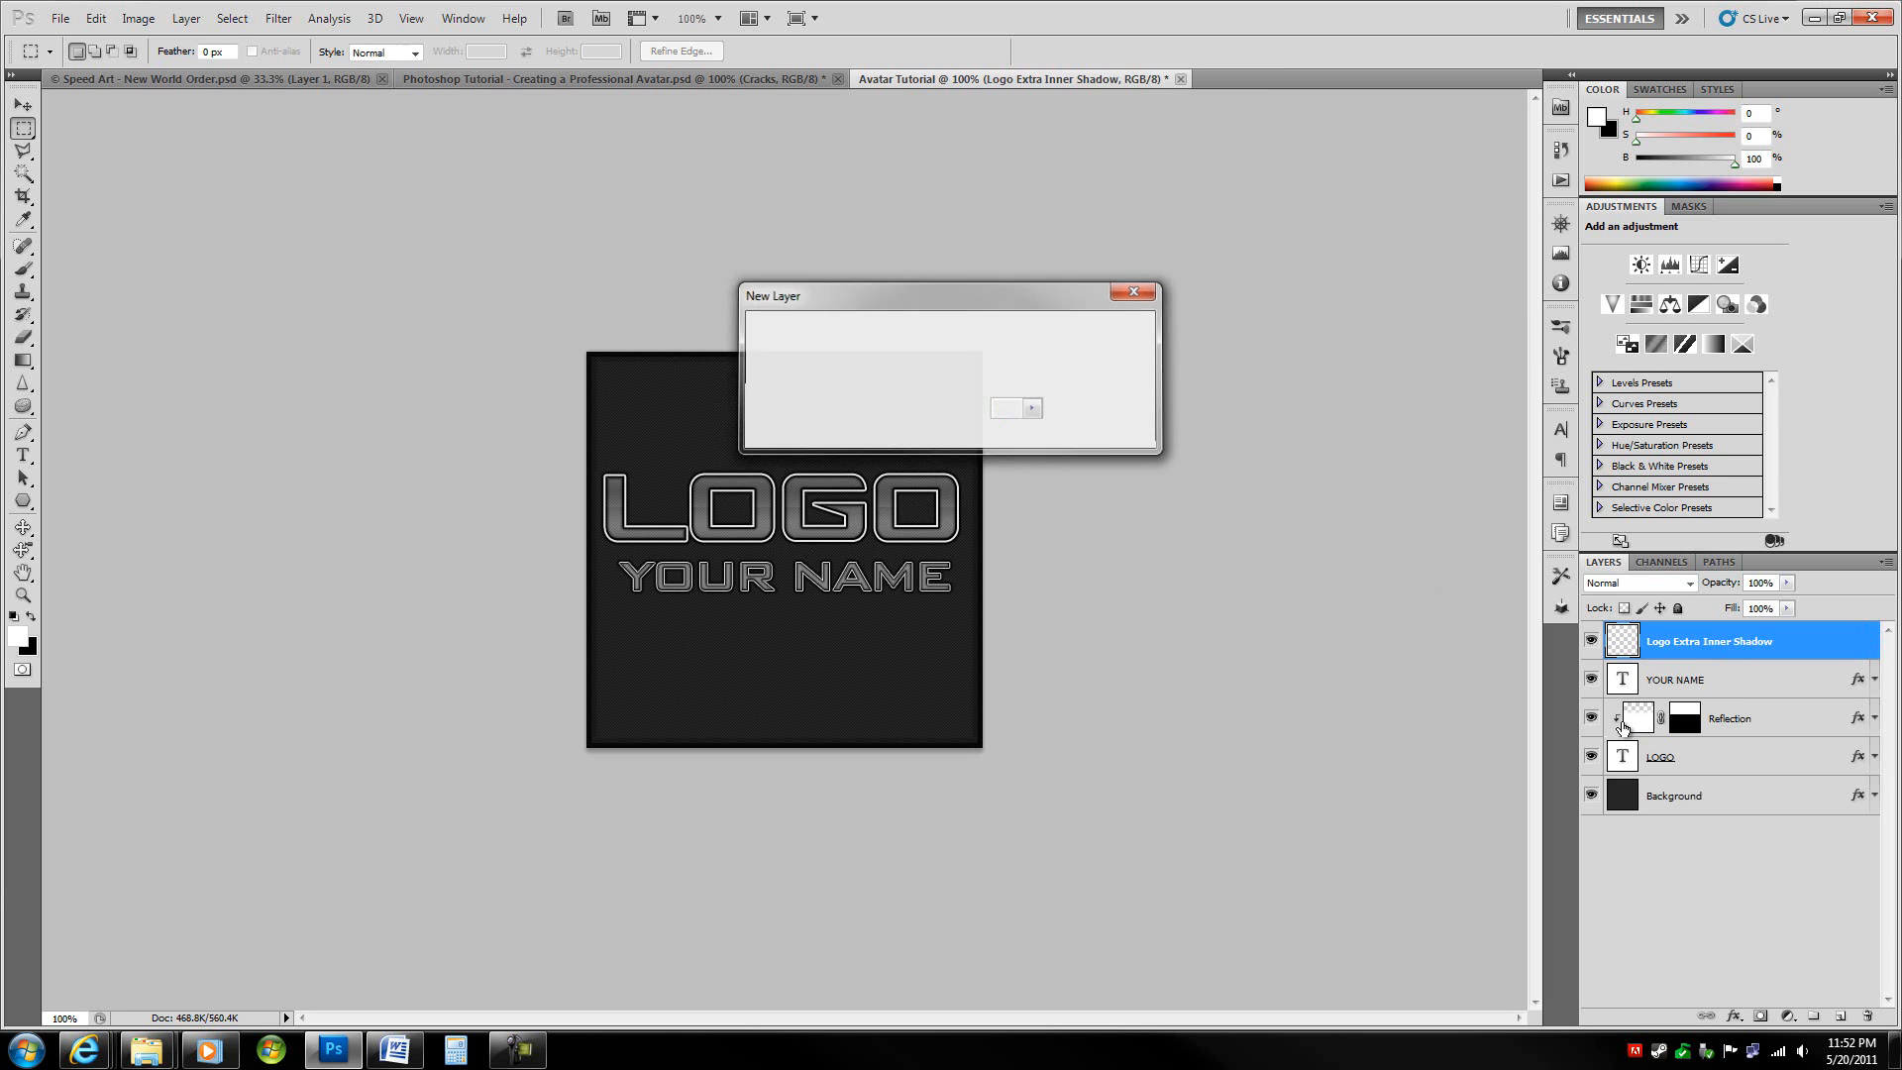
# - Mask the Logo Extra Inner Shadow layer with the outline of the LOGO text and make its image active instead of the mask
pyautogui.keyDown('ctrl'); pyautogui.click(1629, 761); pyautogui.keyUp('ctrl')
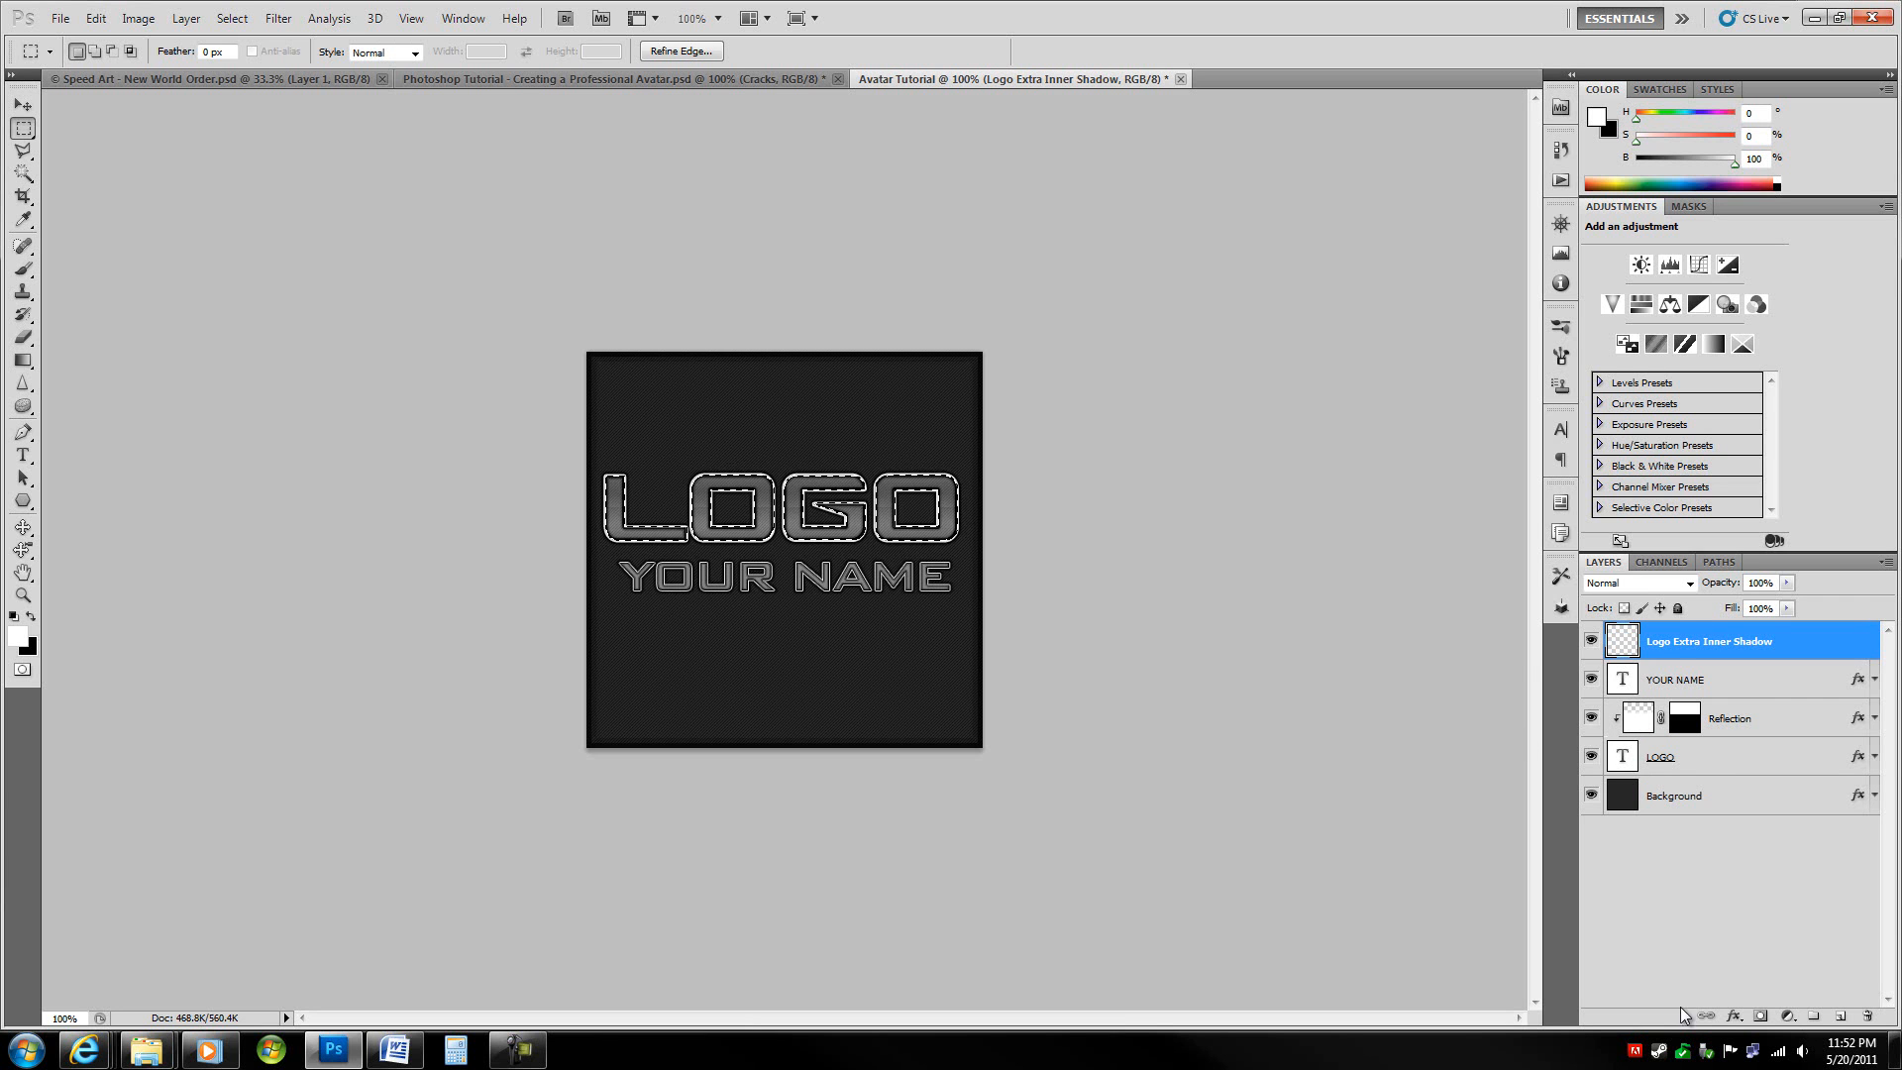
pyautogui.click(1760, 1017)
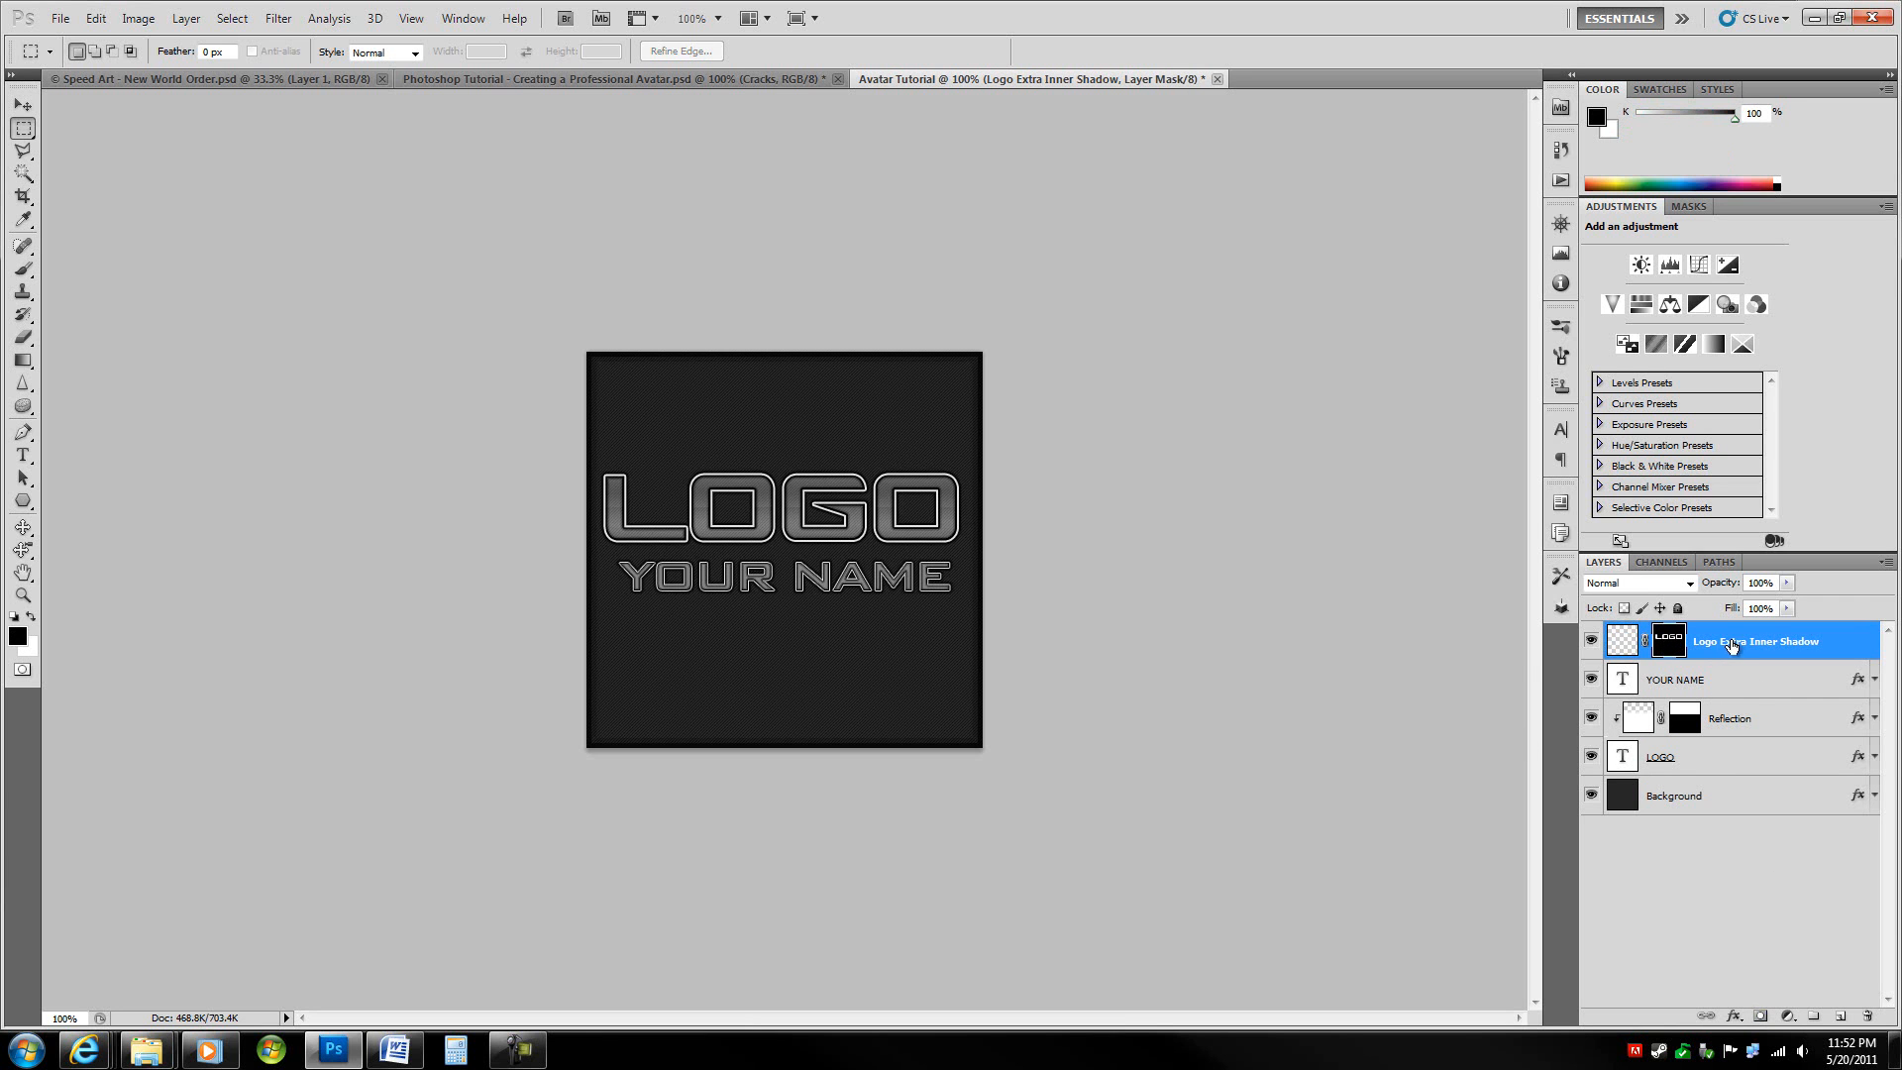
pyautogui.click(1626, 652)
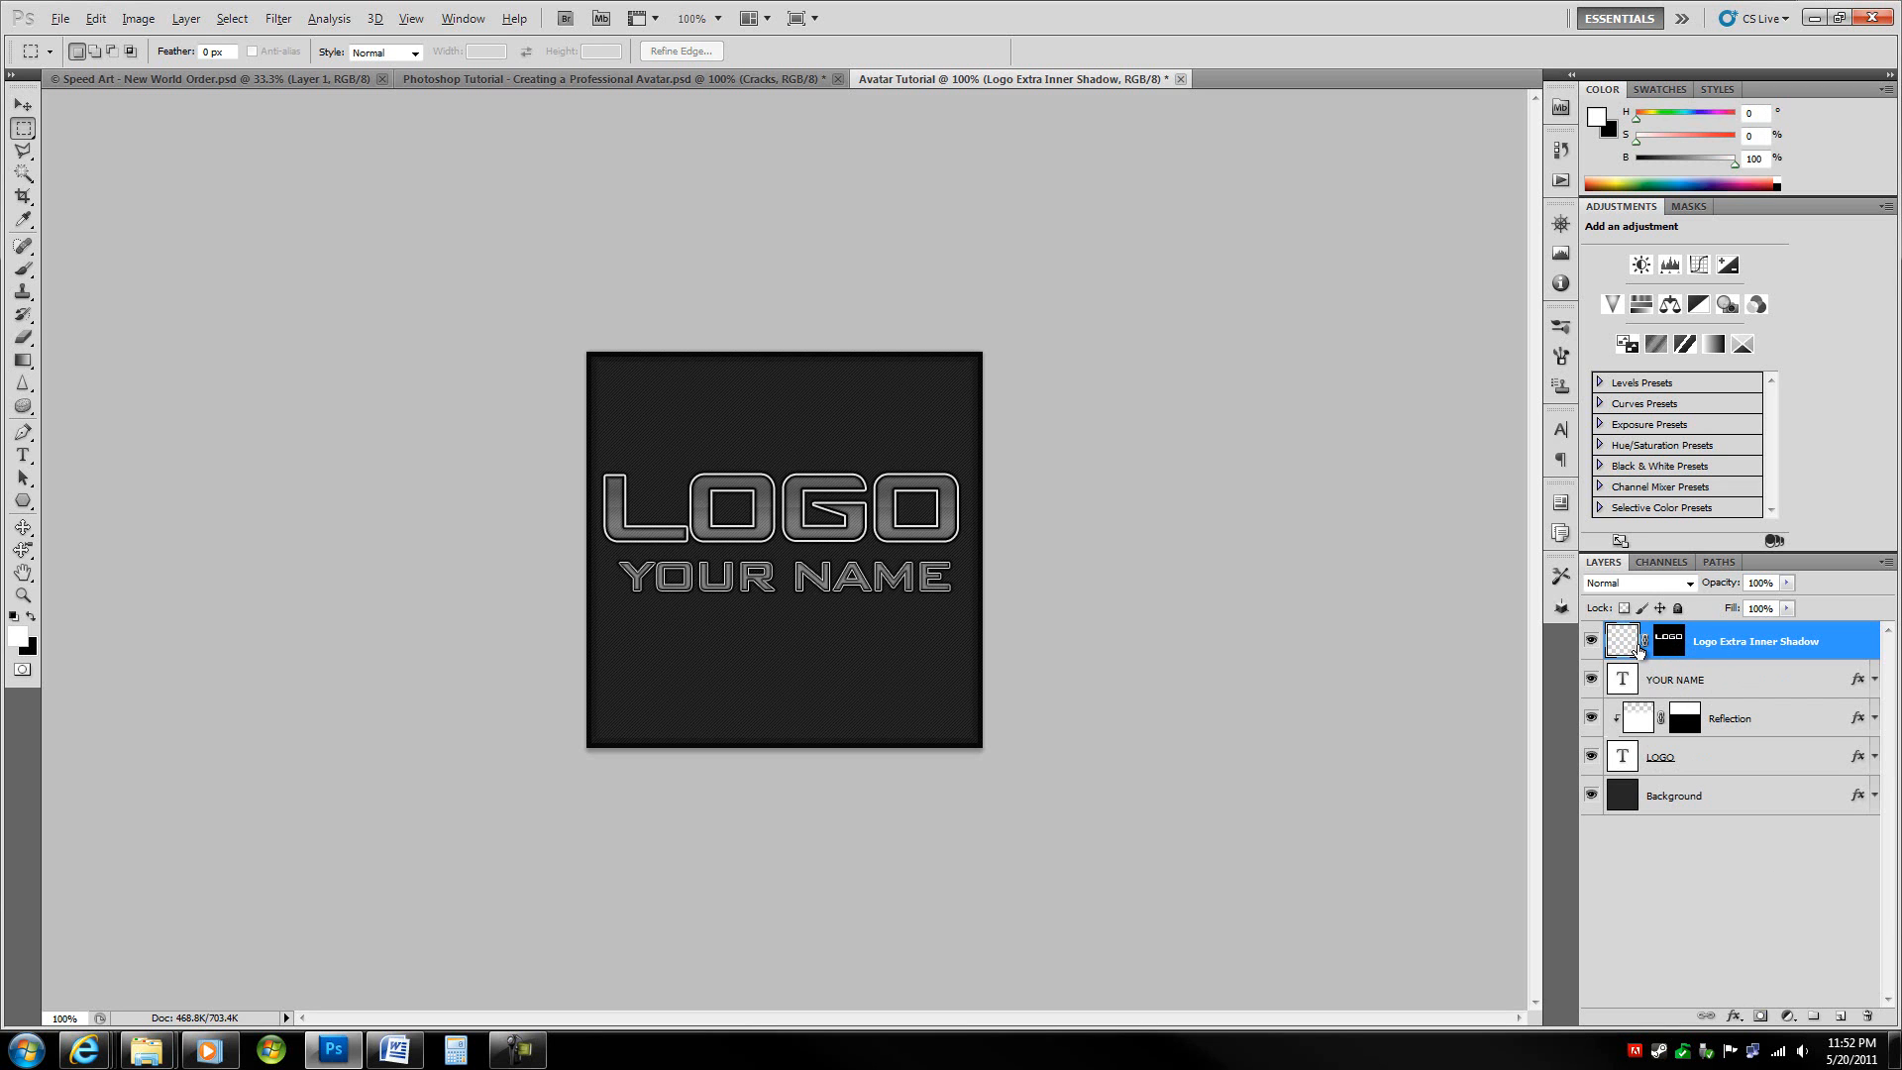
# - Fill the Logo Extra Inner Shadow layer with white and set its fill opacity to 0%
pyautogui.hotkey('alt', 'BackSpace')
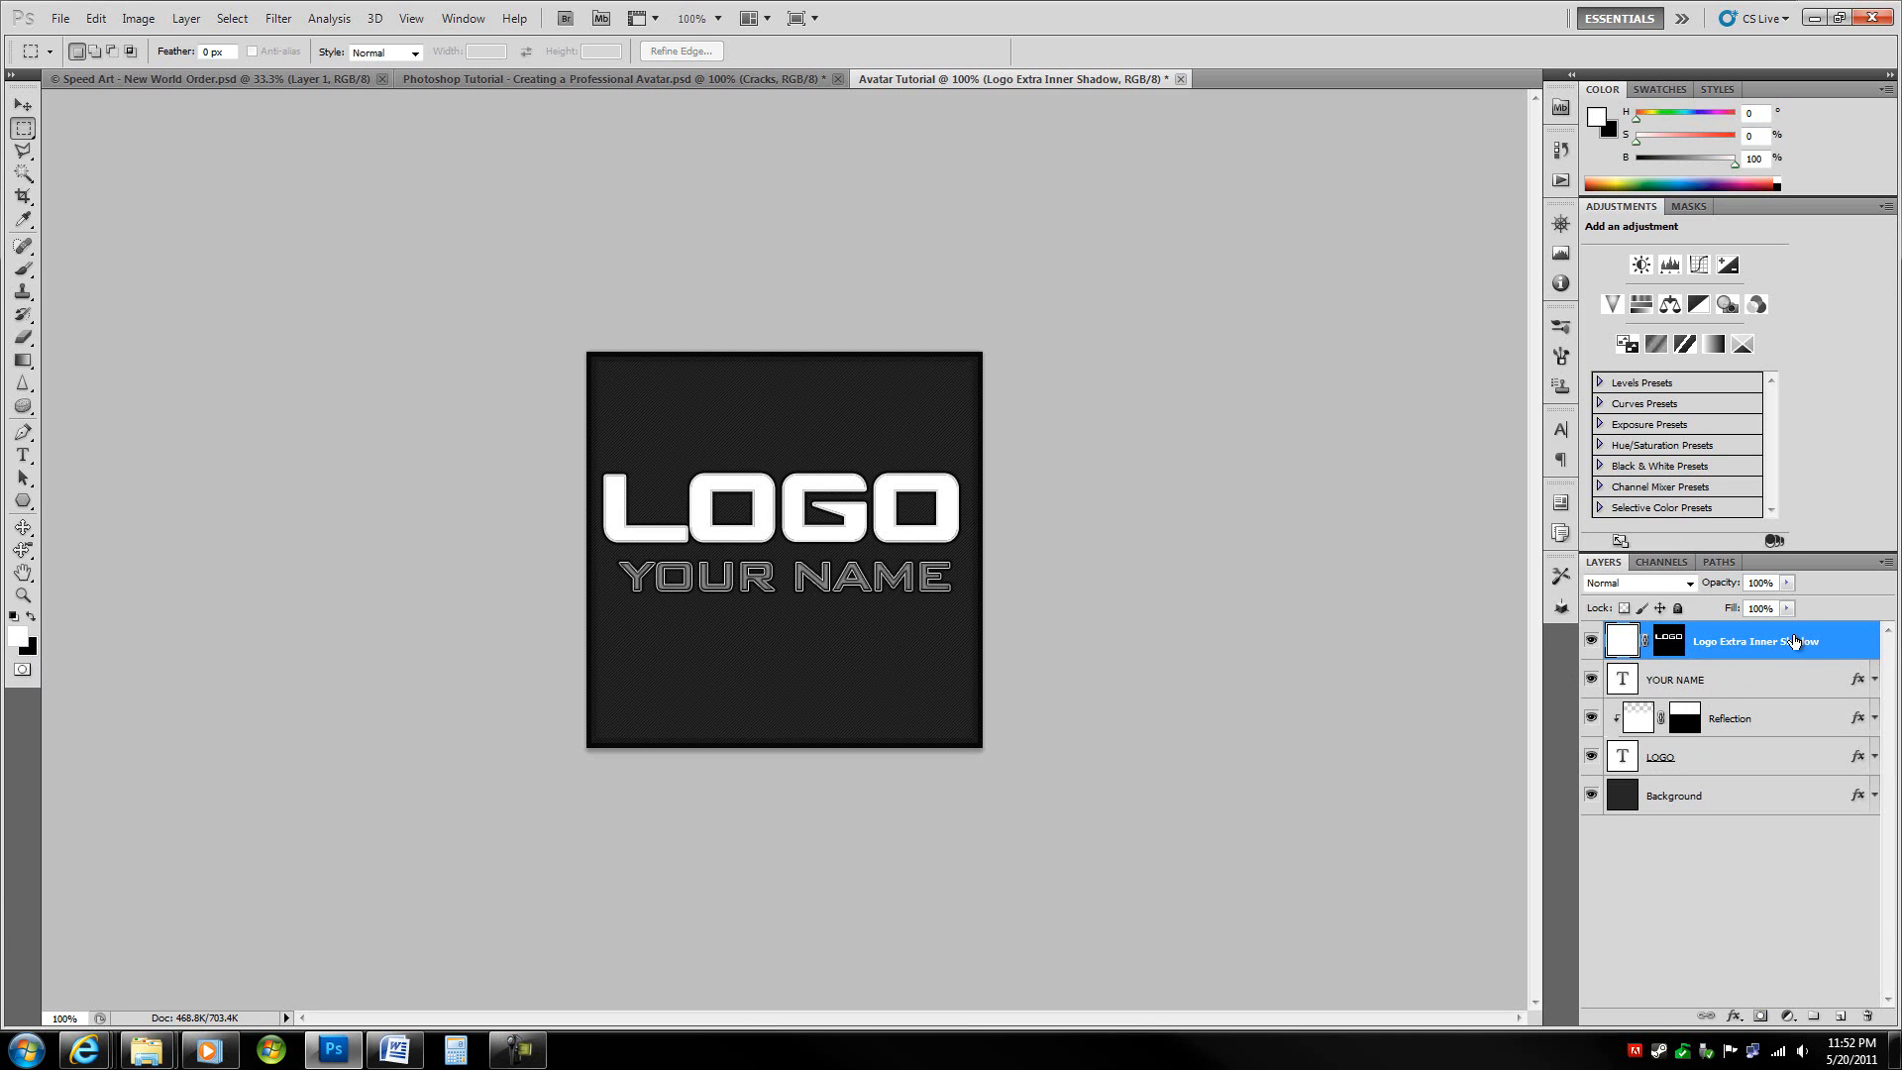
pyautogui.moveTo(1788, 614); pyautogui.dragTo(1746, 633)
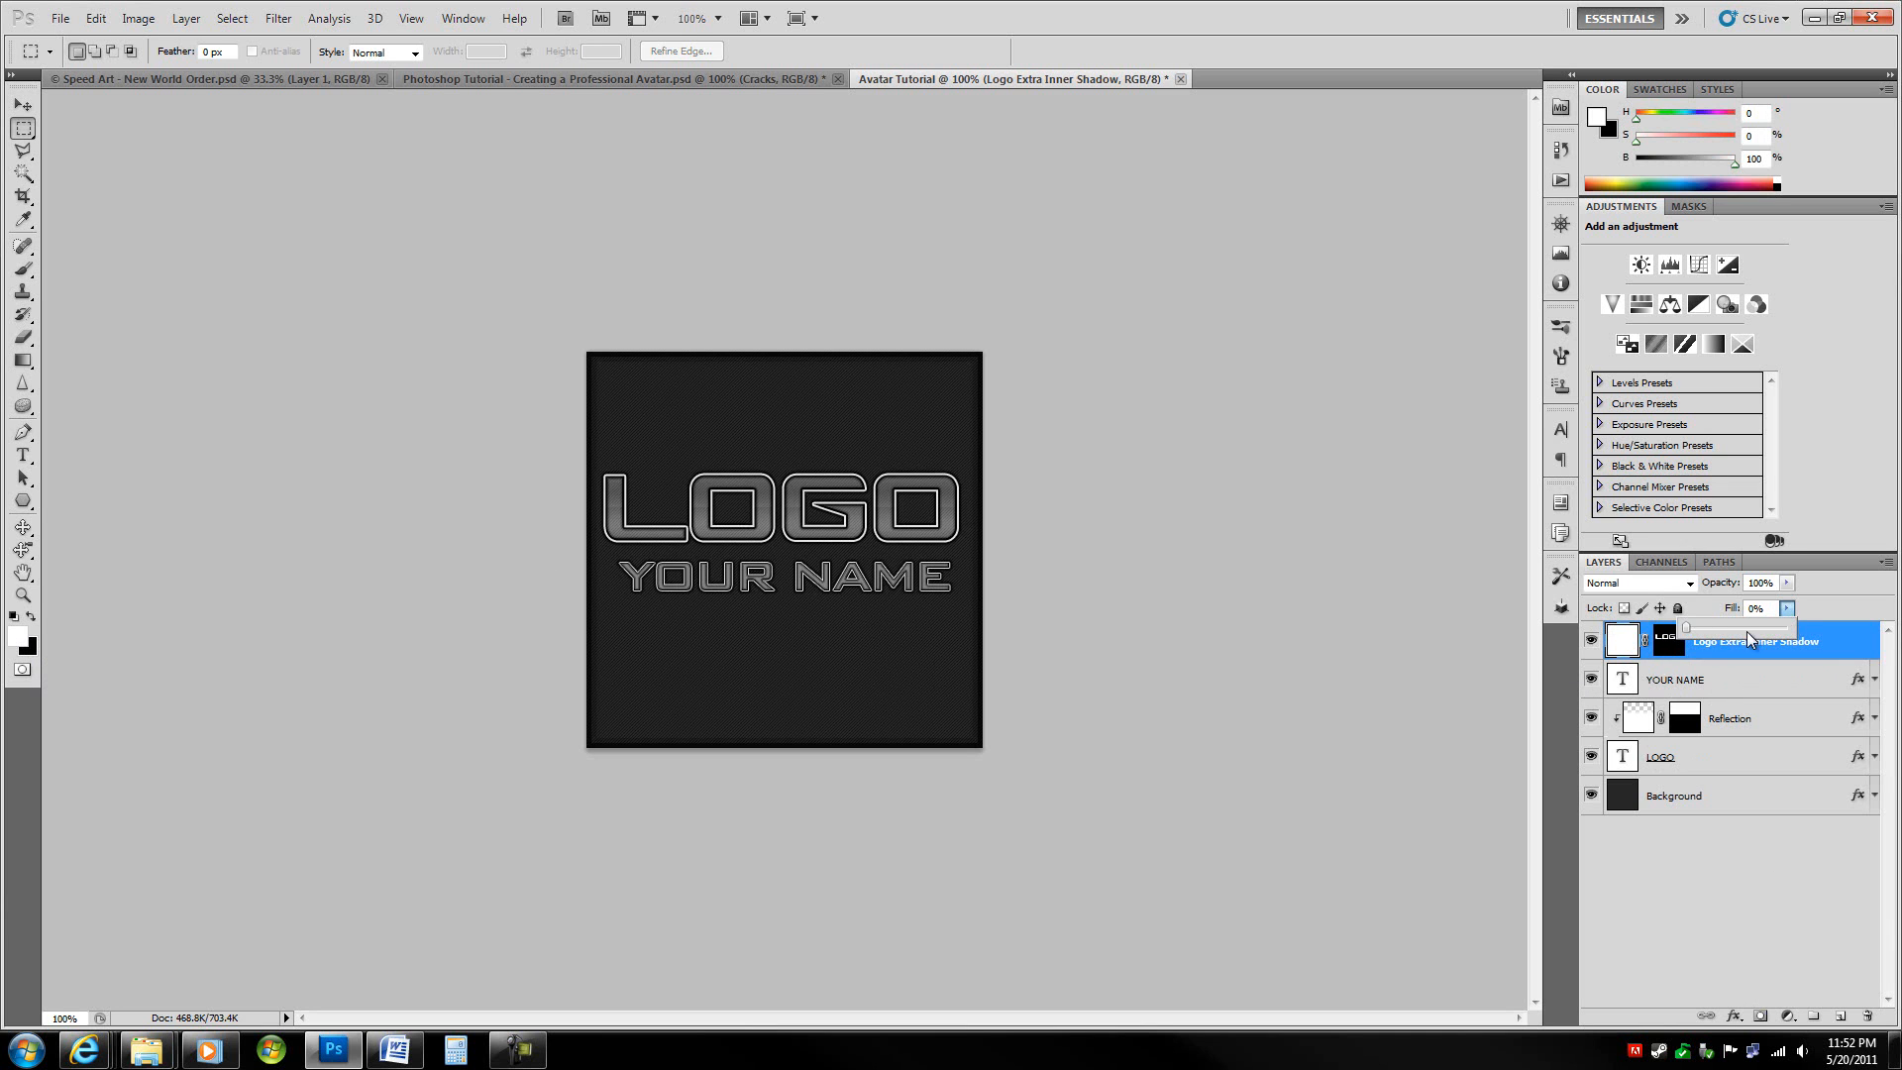
# - Add an Inner Shadow effect with 15% opacity to the Logo Extra Inner Shadow layer and apply the layer style
pyautogui.doubleClick(1845, 644)
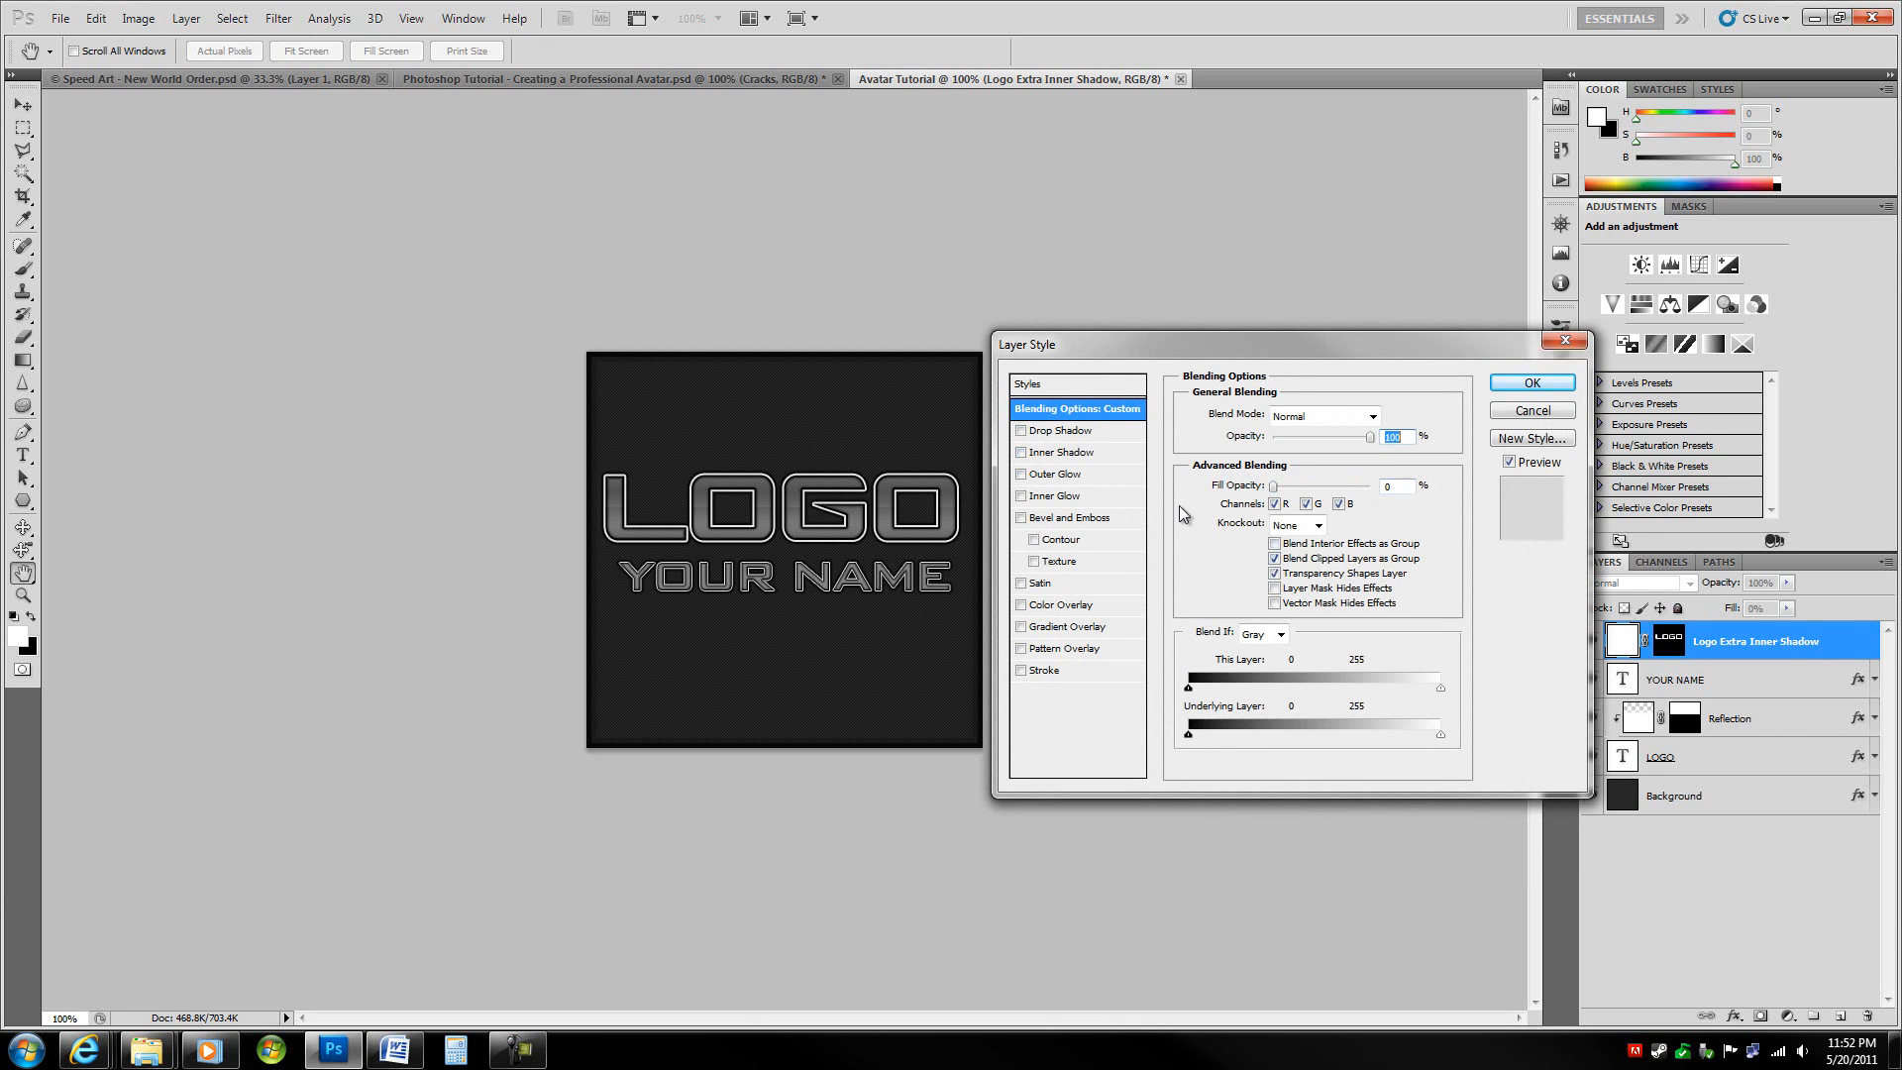
pyautogui.click(1056, 455)
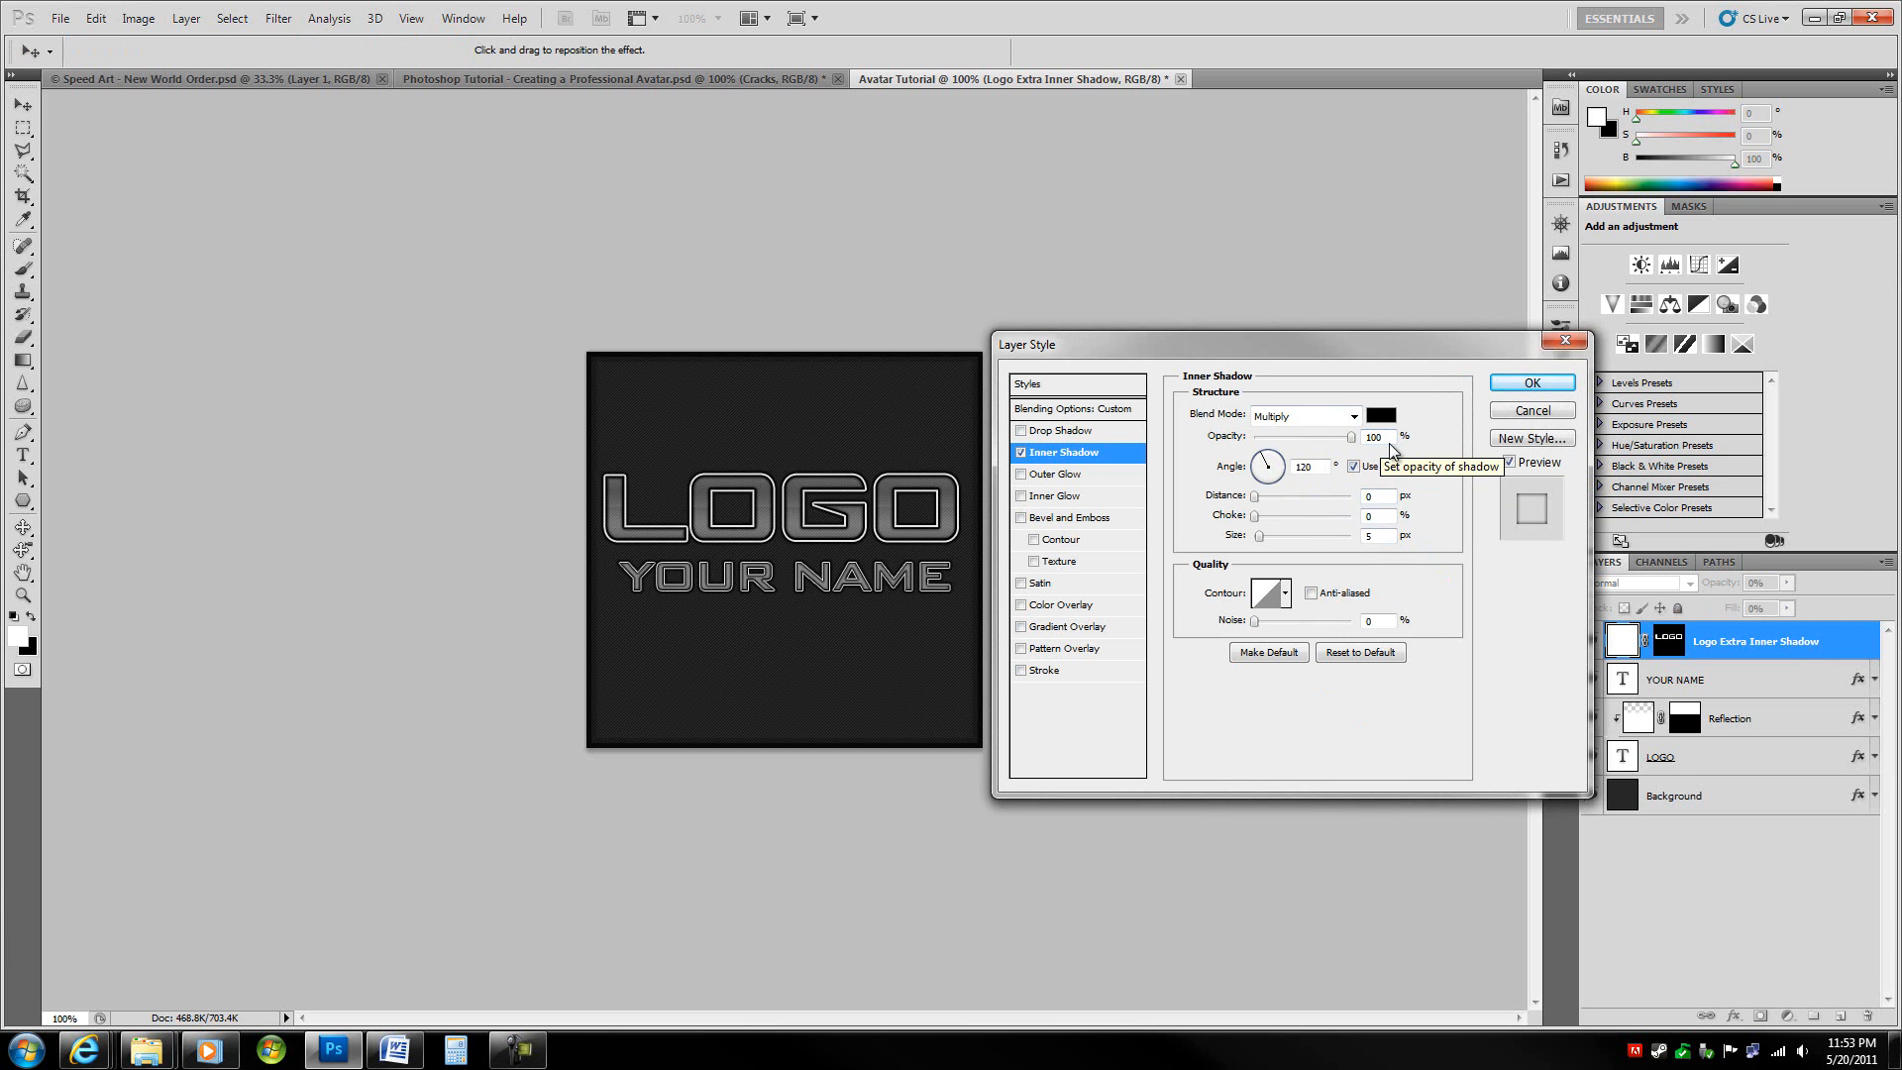
pyautogui.moveTo(1386, 438); pyautogui.dragTo(1219, 451)
pyautogui.write('15')
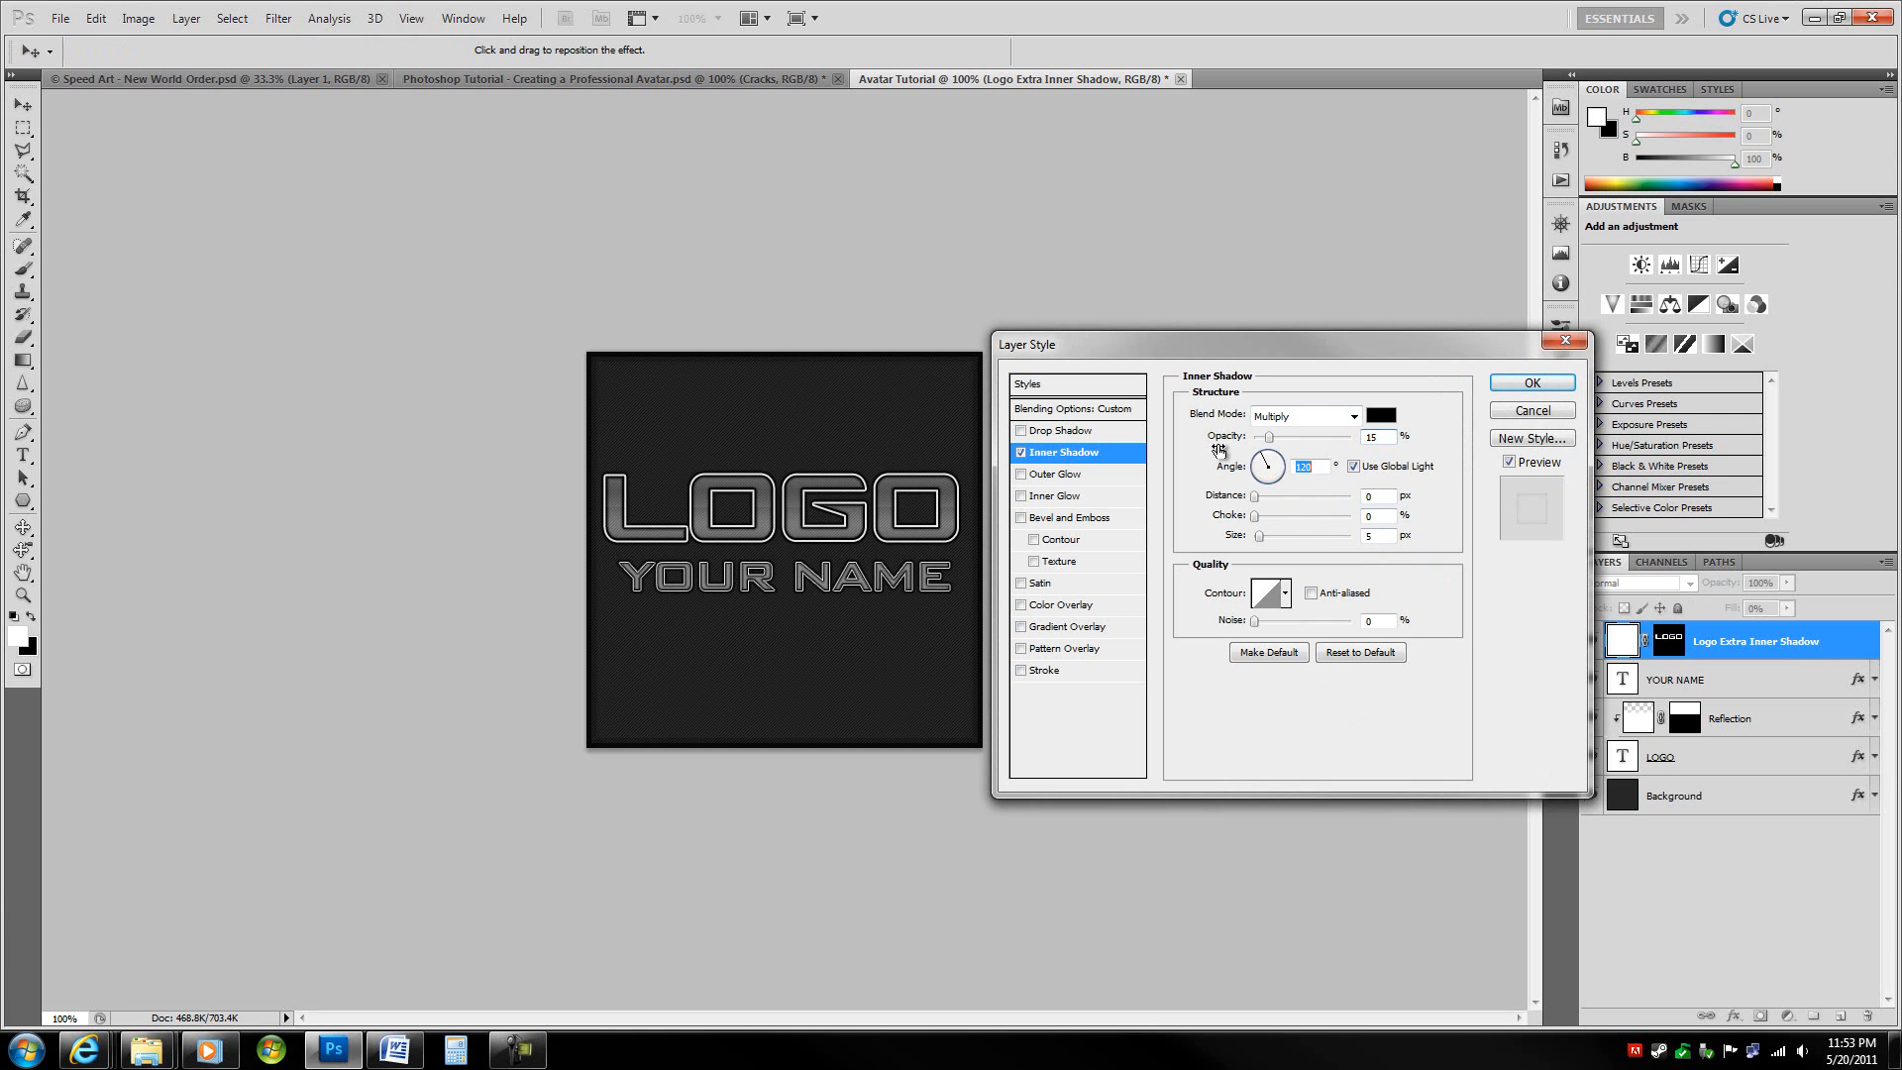
pyautogui.press('Tab')
pyautogui.press('Tab')
pyautogui.press('Tab')
pyautogui.hotkey('shift', 'Up')
pyautogui.hotkey('shift', 'Up')
pyautogui.hotkey('shift', 'Up')
pyautogui.hotkey('shift', 'Up')
pyautogui.hotkey('shift', 'Up')
pyautogui.hotkey('shift', 'Up')
pyautogui.hotkey('shift', 'Up')
pyautogui.hotkey('shift', 'Up')
pyautogui.hotkey('shift', 'Up')
pyautogui.hotkey('shift', 'Down')
pyautogui.press('Tab')
pyautogui.click(1532, 383)
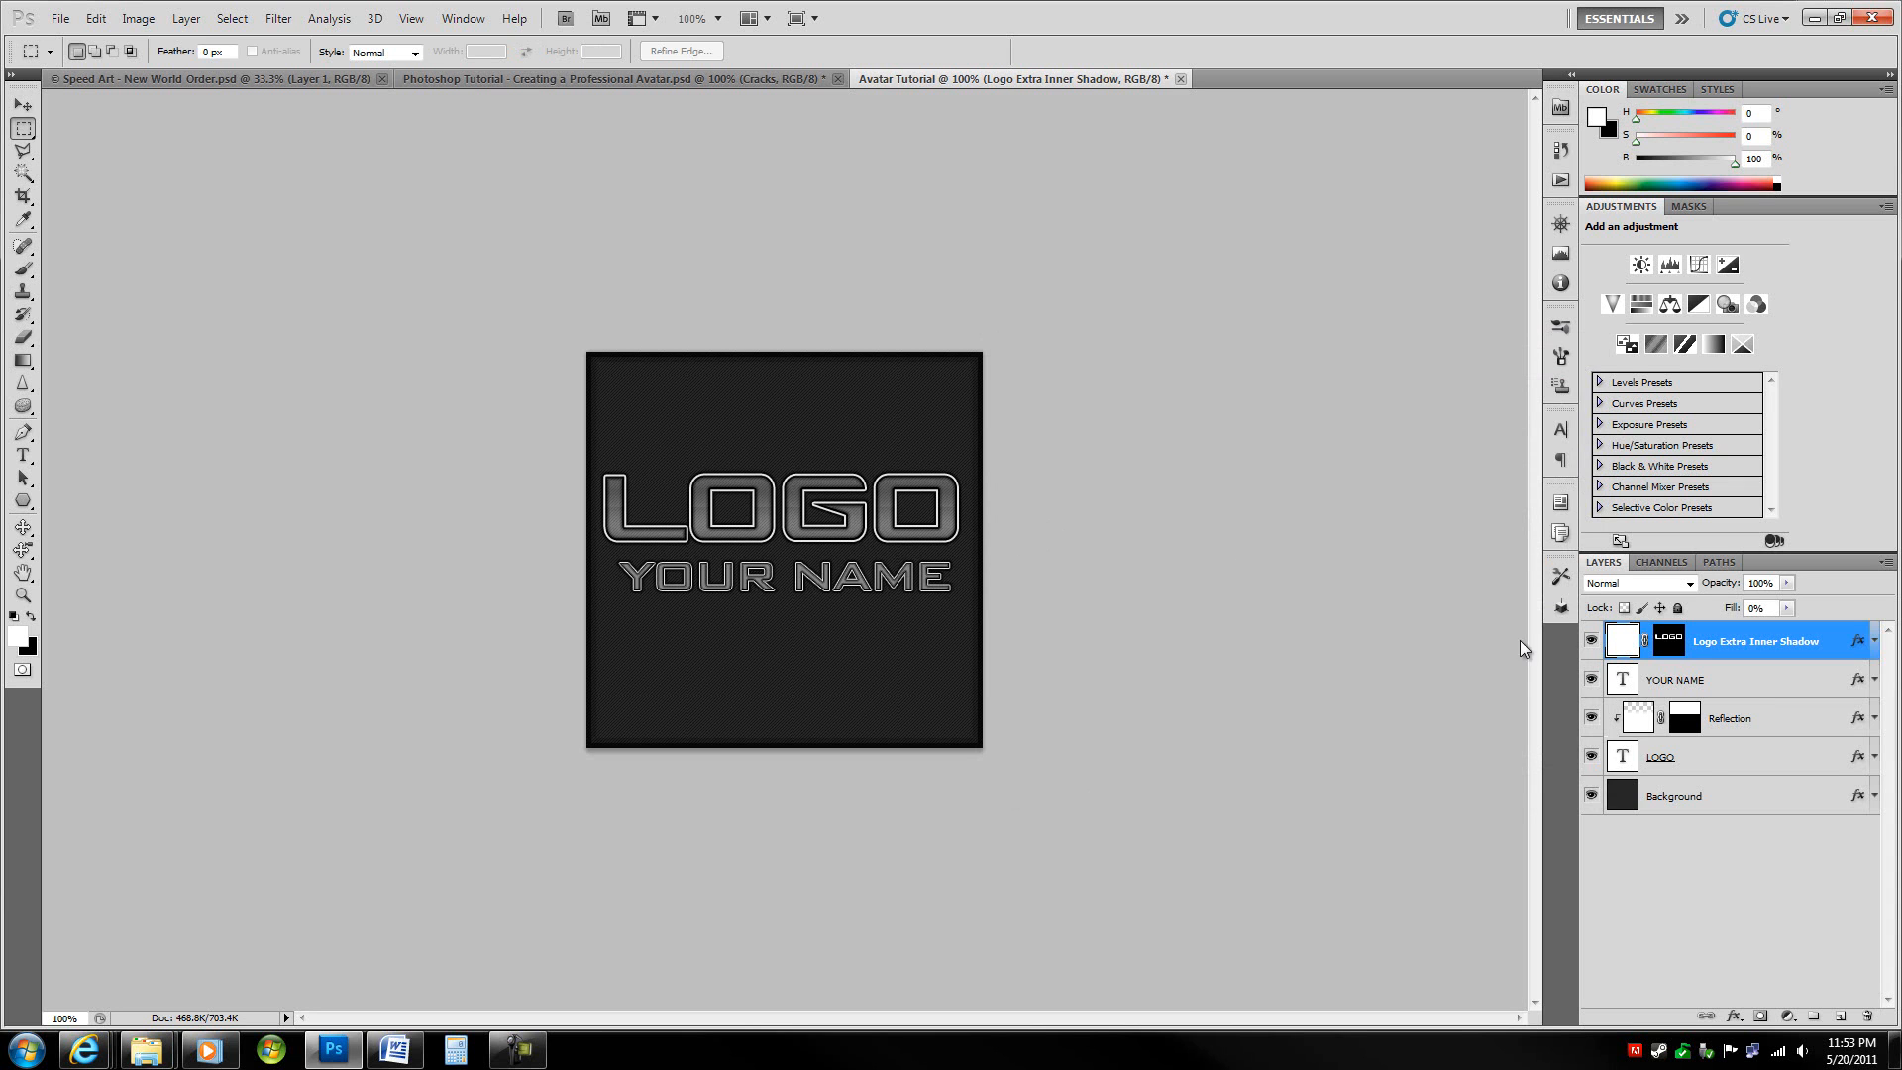
# - Review the Outer Glow and Drop Shadow settings of the LOGO layer
pyautogui.click(1704, 755)
pyautogui.press('h')
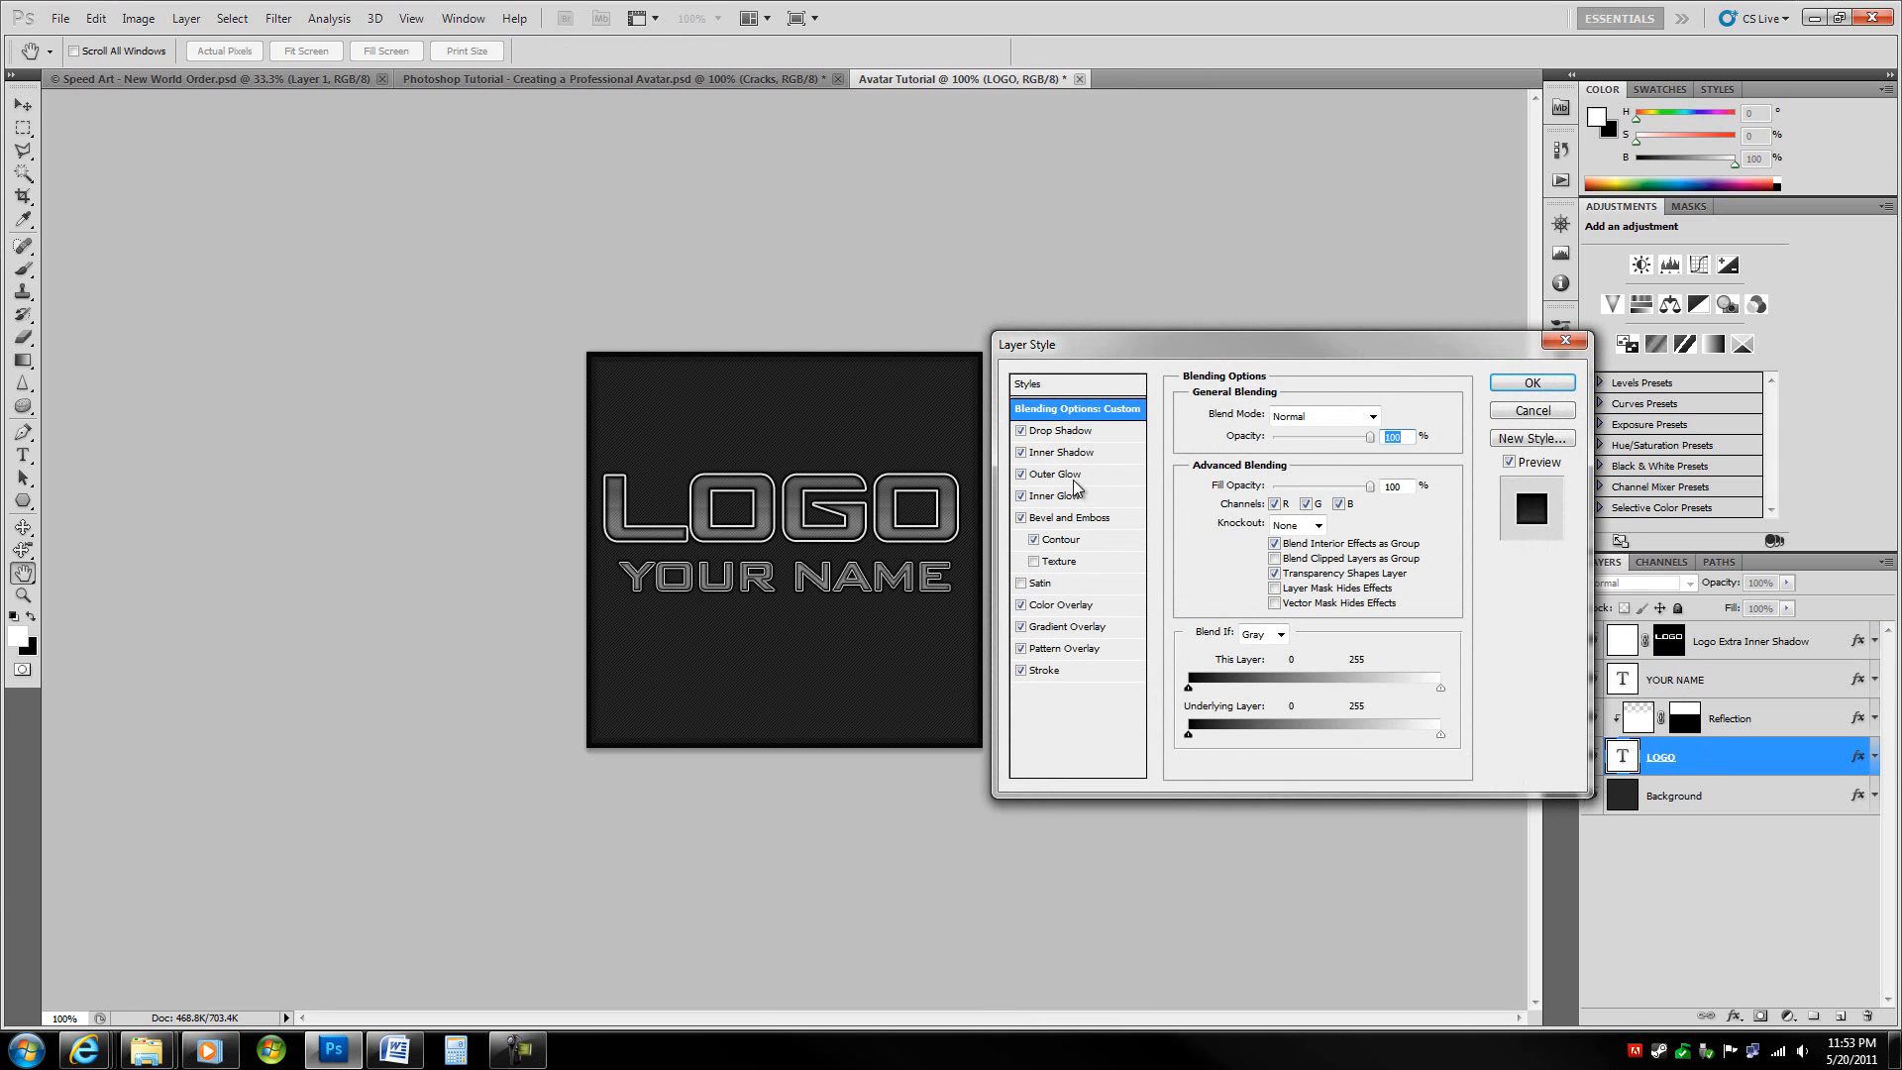
pyautogui.click(1078, 476)
pyautogui.moveTo(1378, 577); pyautogui.dragTo(1258, 583)
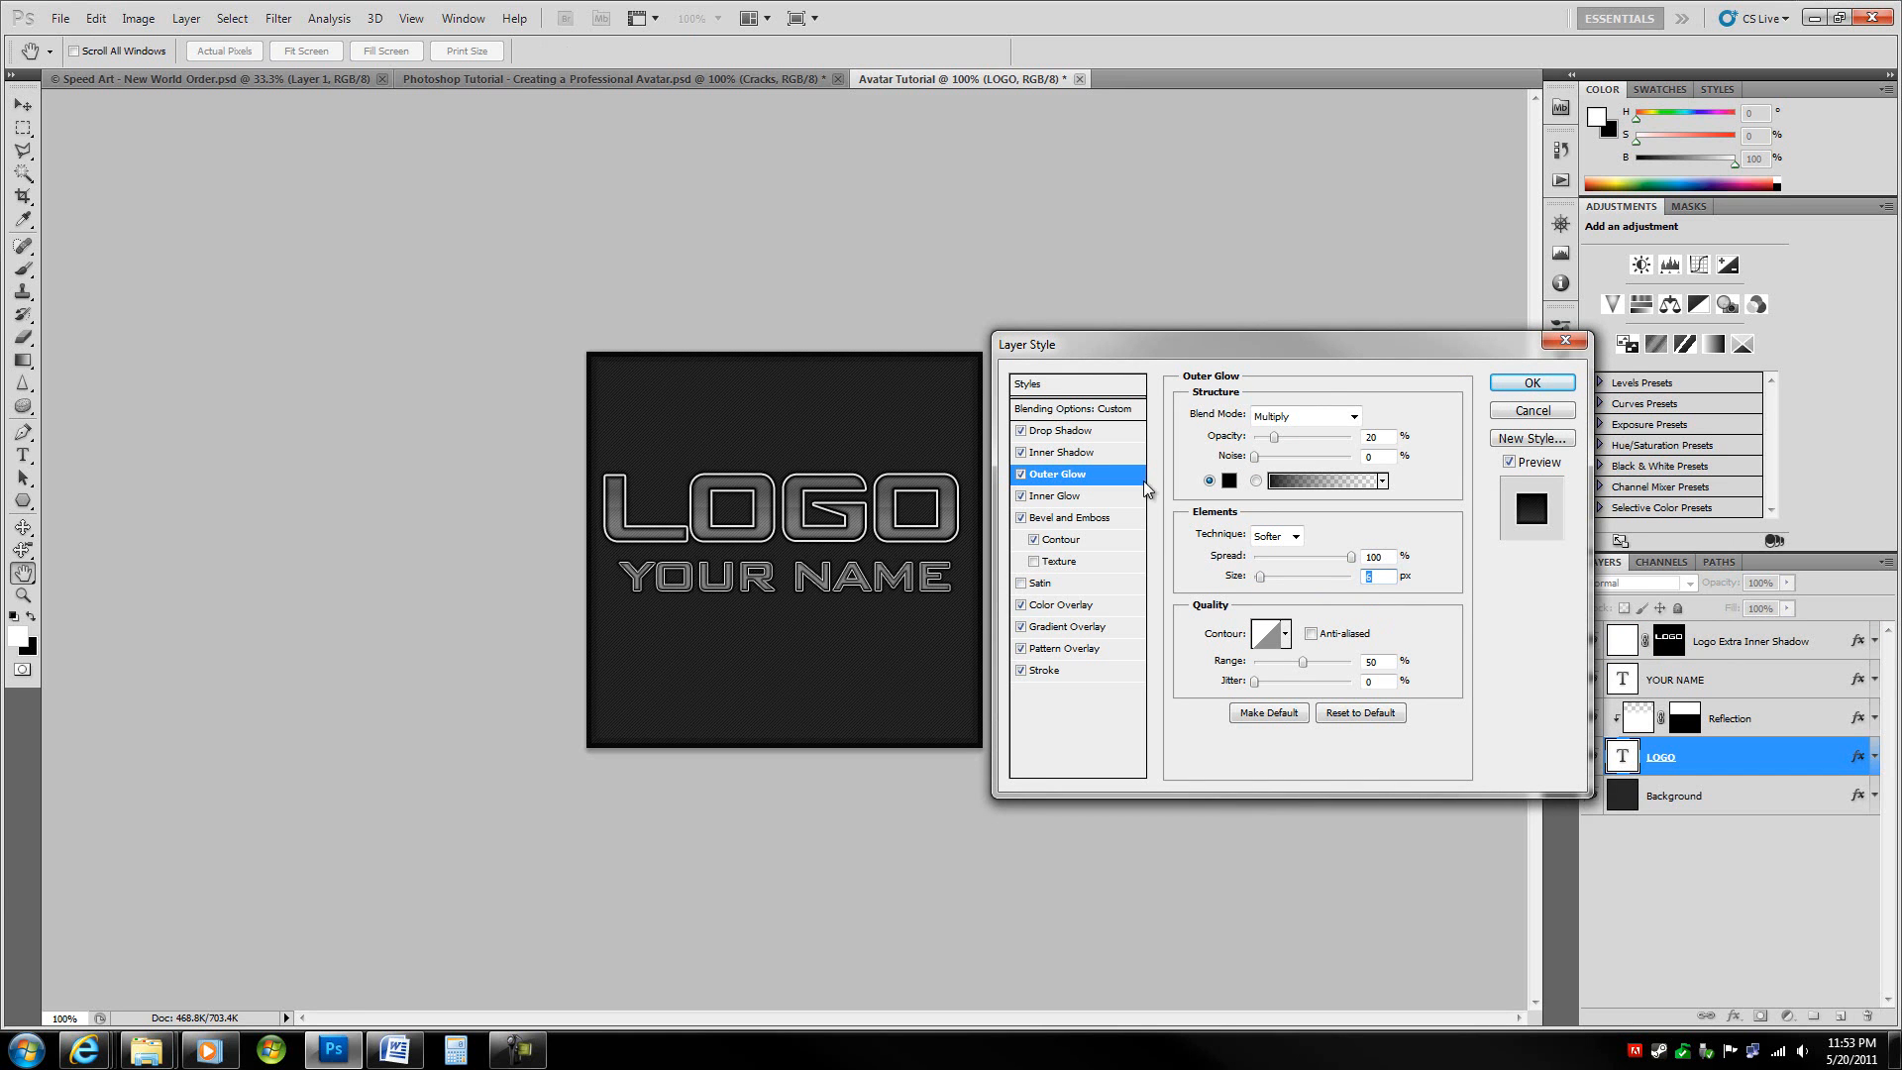
pyautogui.click(1087, 439)
pyautogui.click(1546, 385)
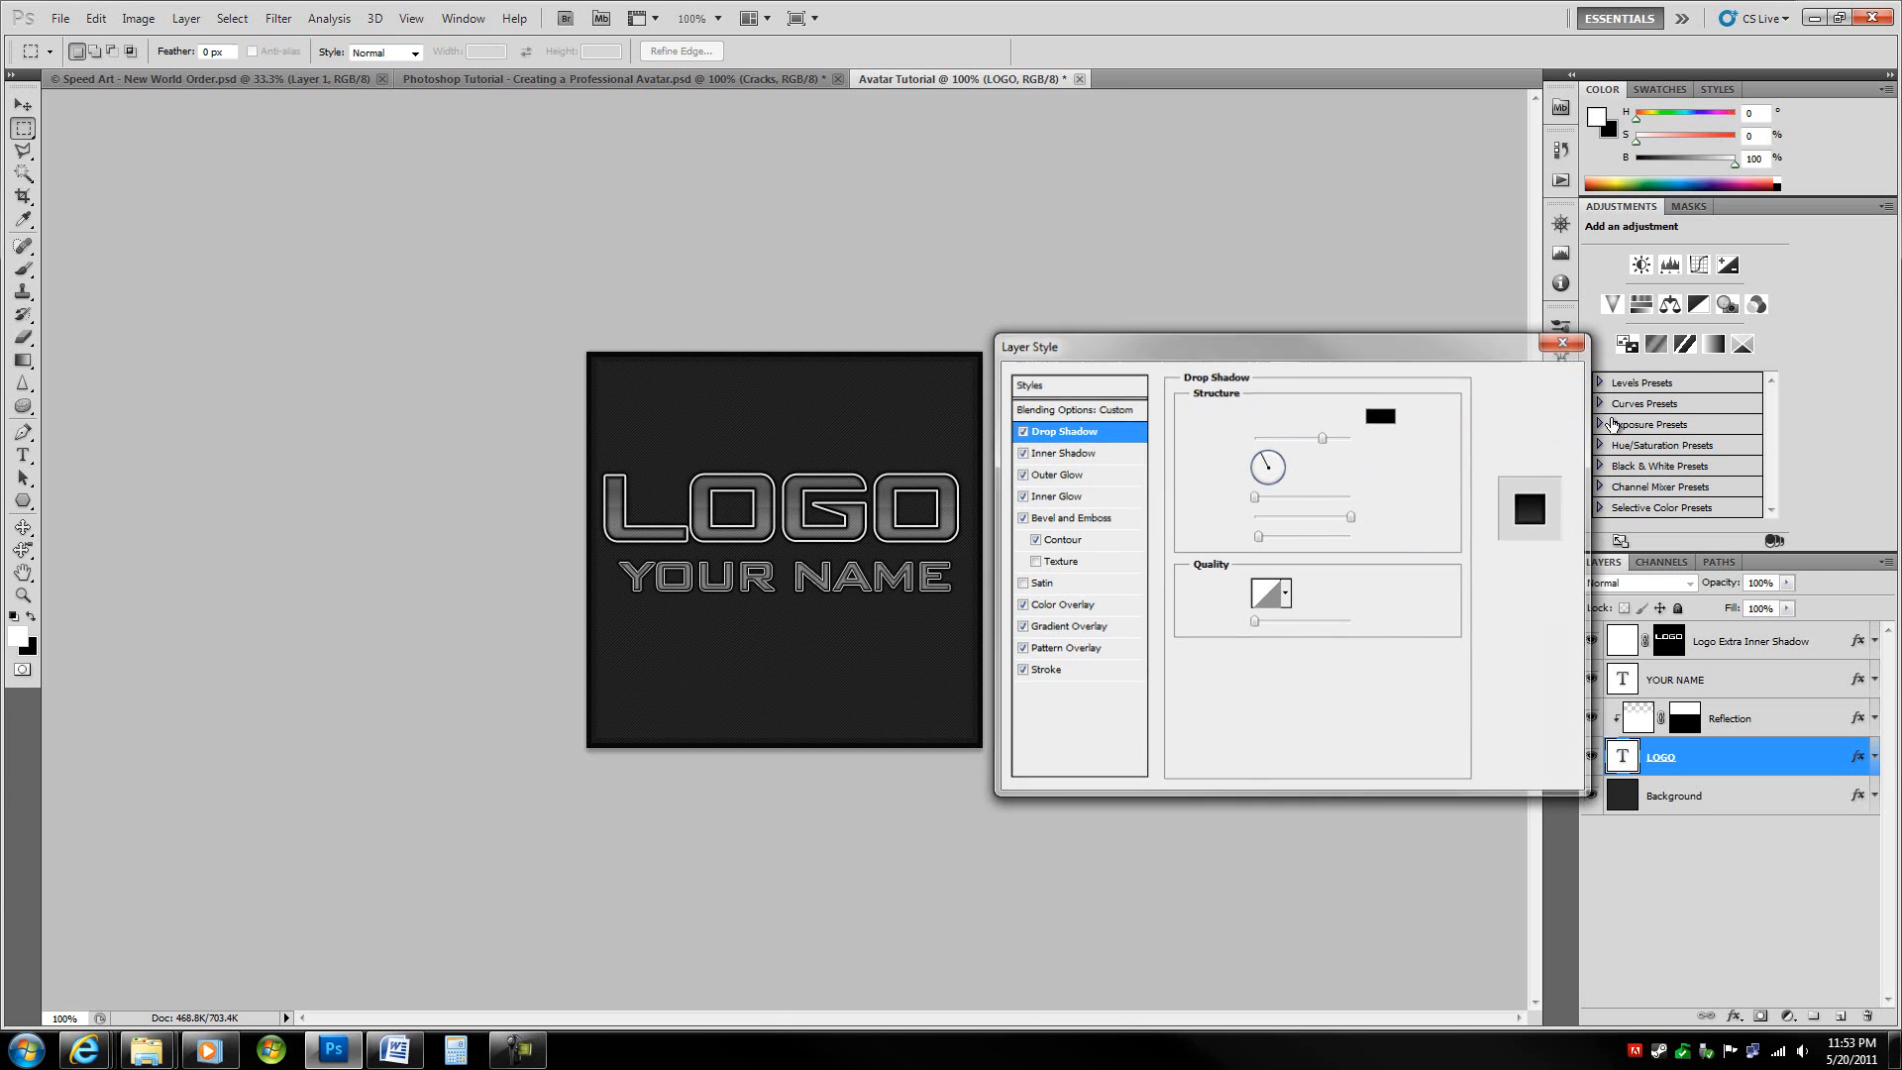
# - Create a new layer named "Cracks" above the Logo Extra Inner Shadow layer
pyautogui.click(1764, 654)
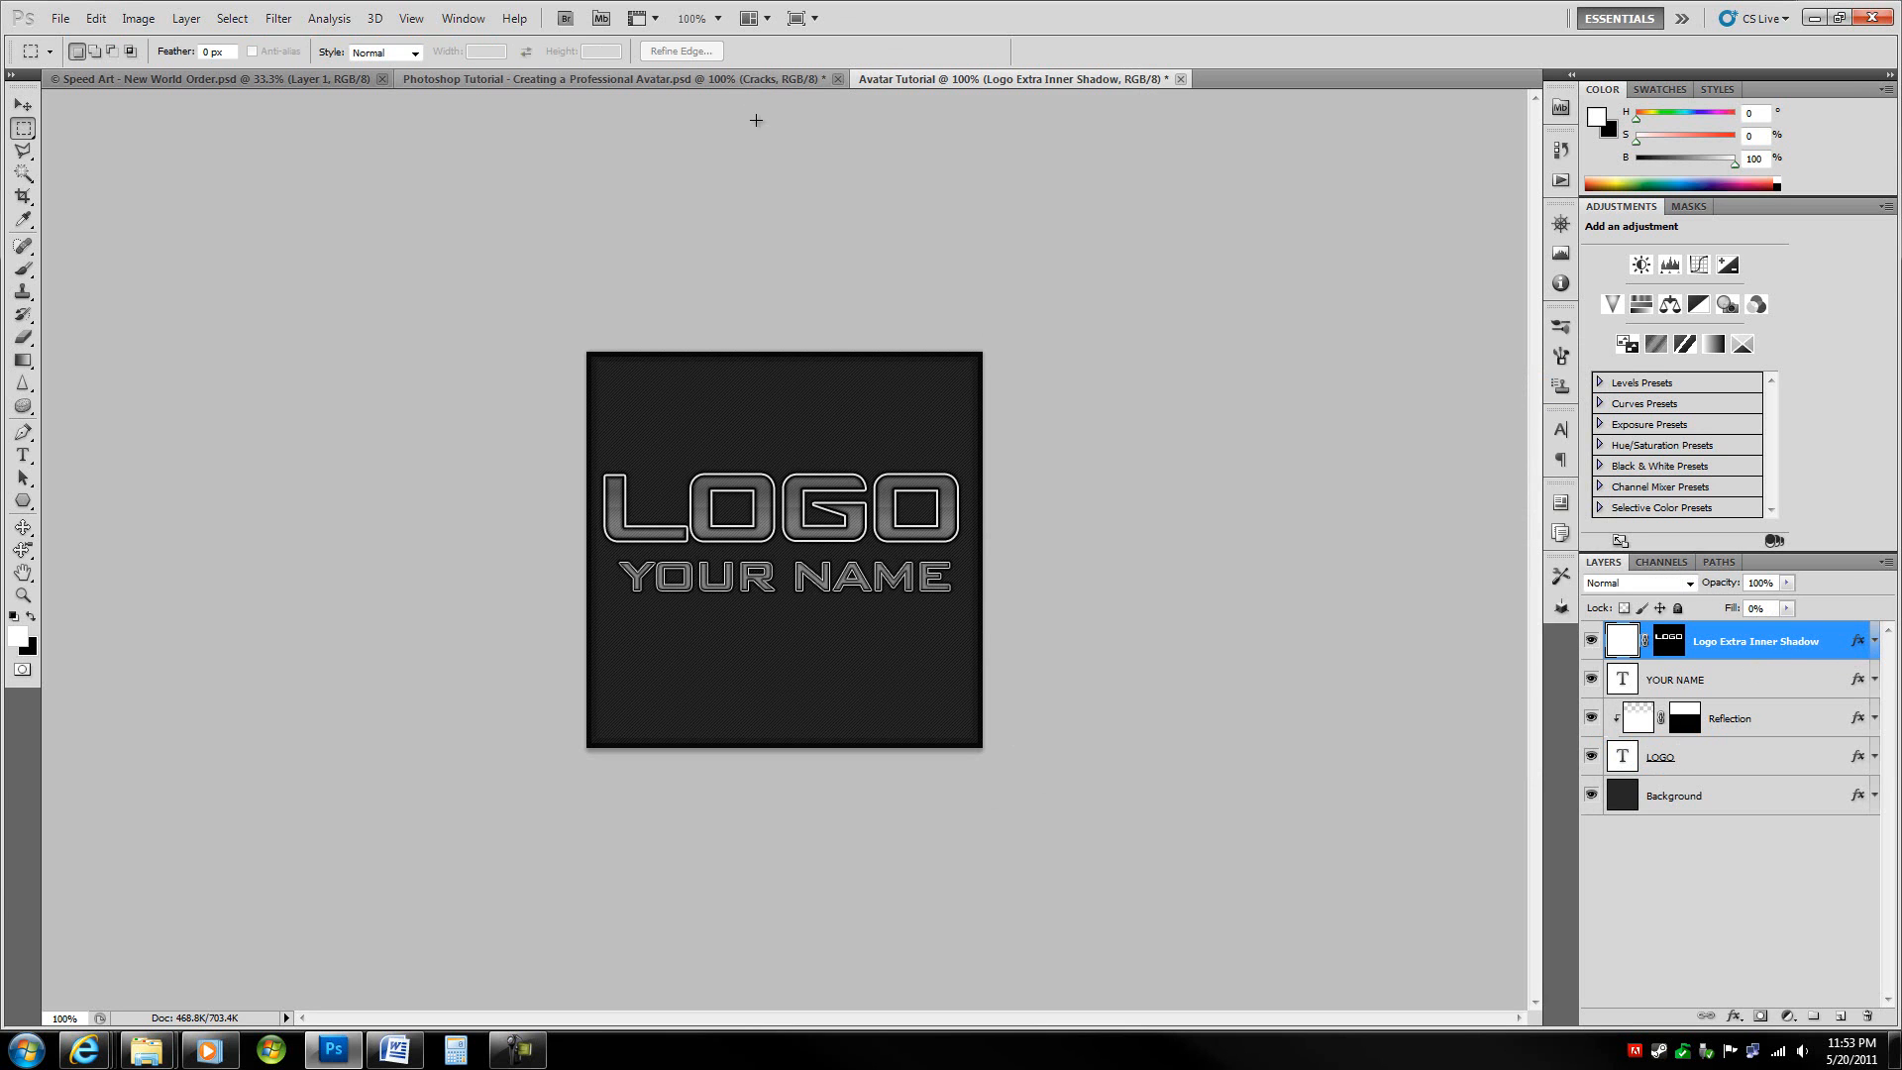
pyautogui.hotkey('ctrl', 'shift', 'n')
pyautogui.press('BackSpace')
pyautogui.write('Cracks')
pyautogui.press('Return')
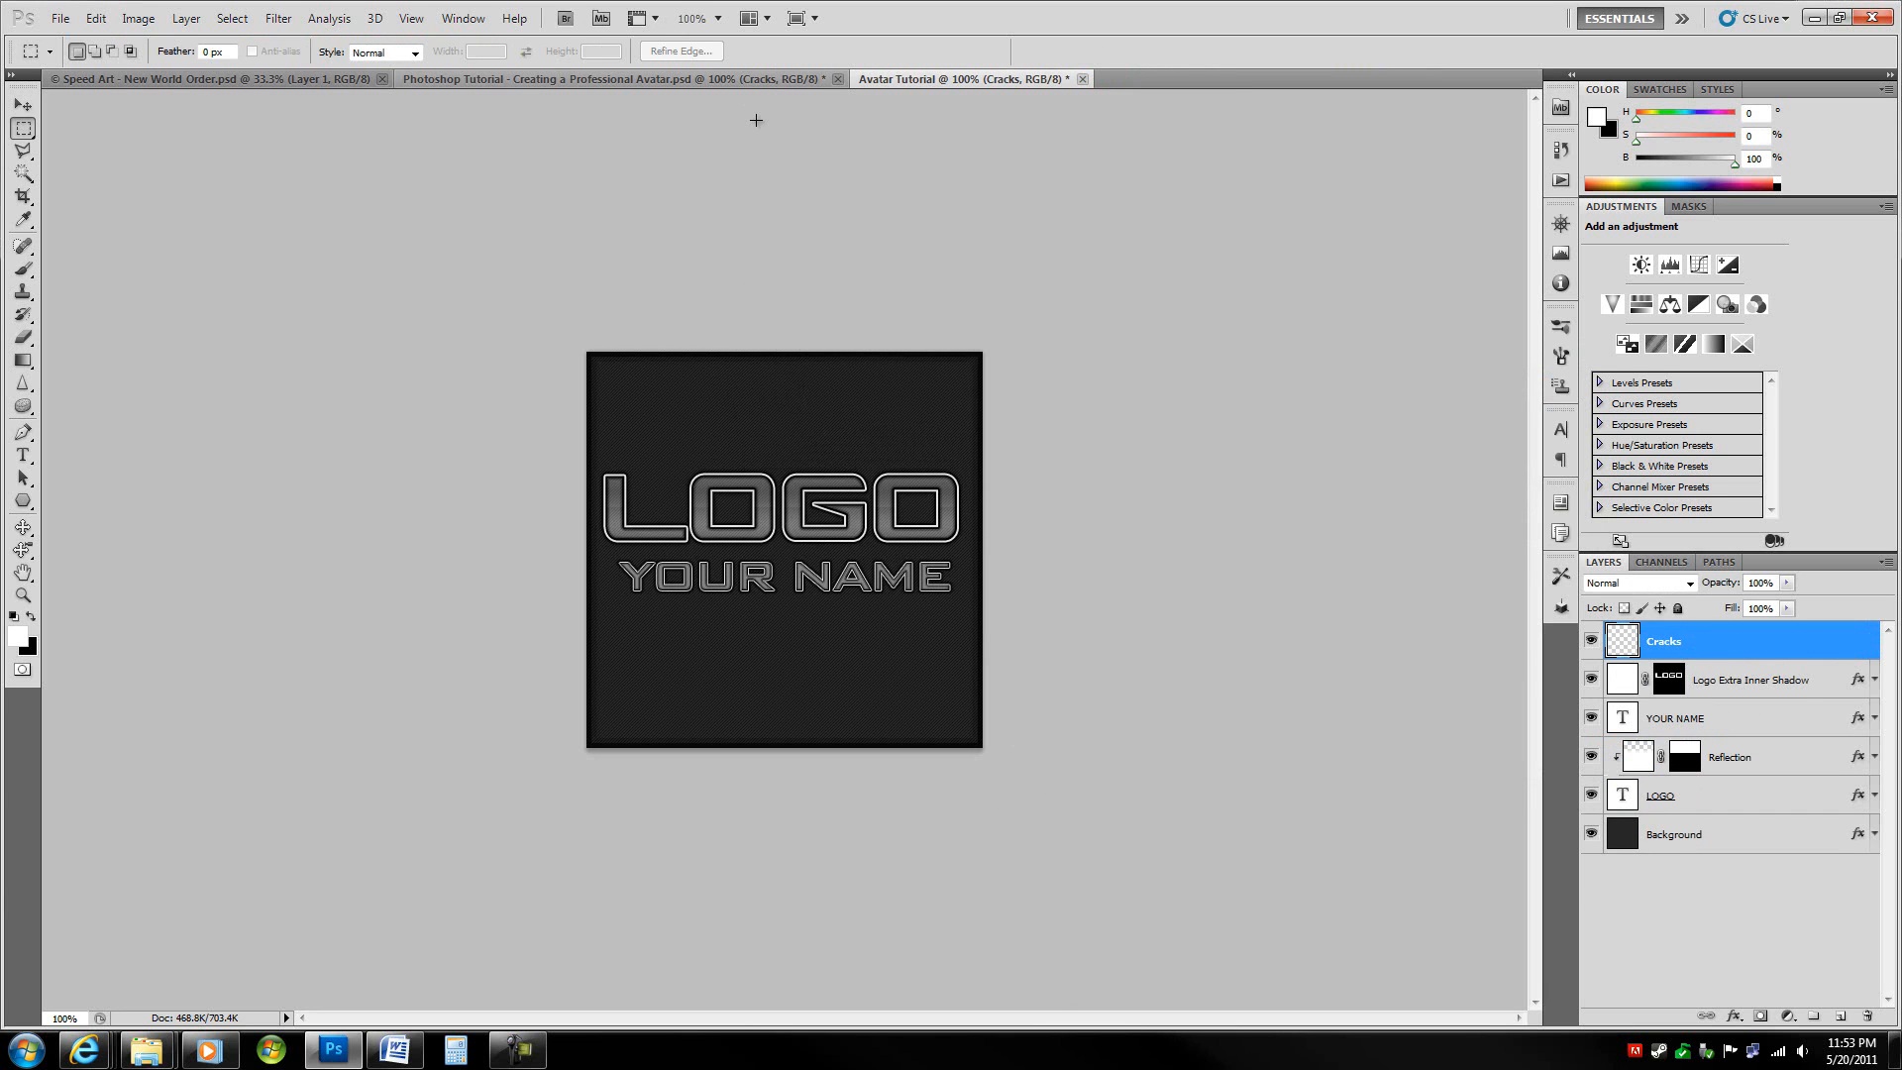
# - Switch to the document "Photoshop Tutorial - Creating a Professional Avatar.psd" and display its Logo Text Cracks path
pyautogui.click(601, 78)
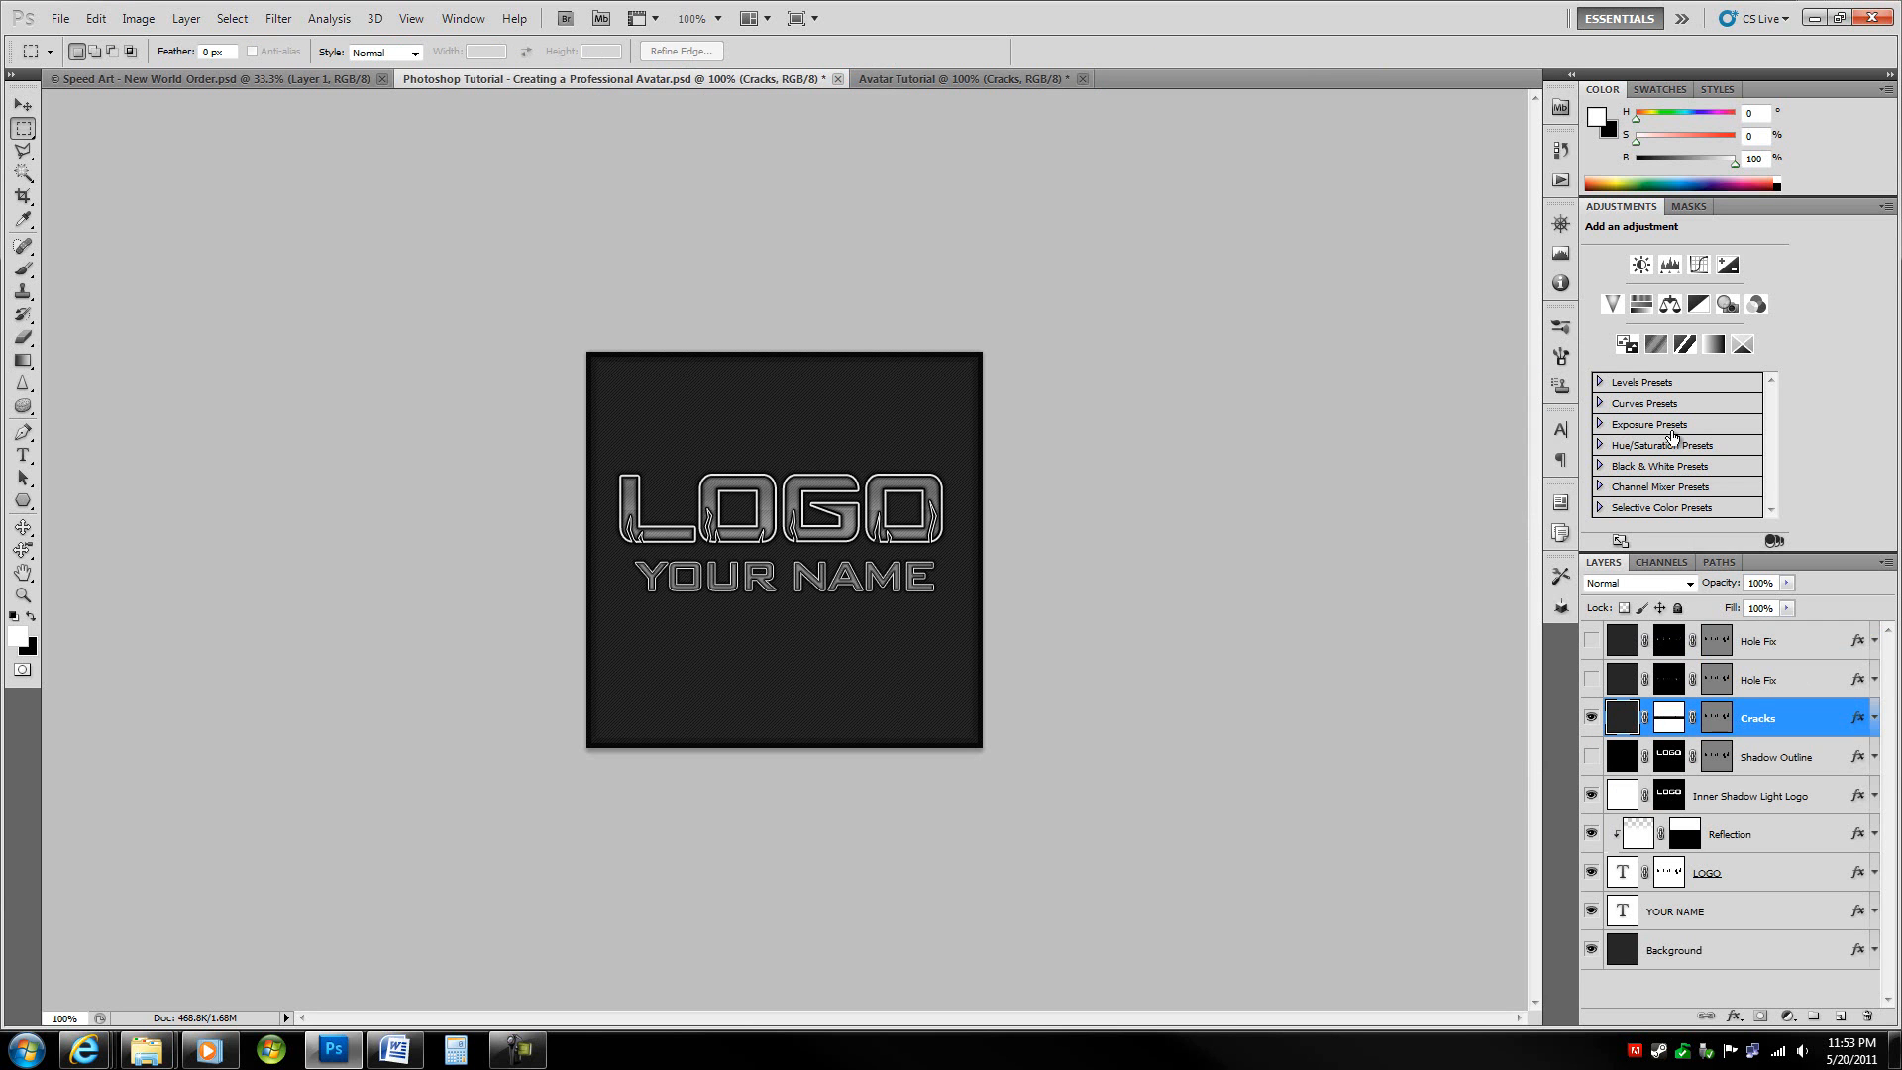
pyautogui.click(1720, 563)
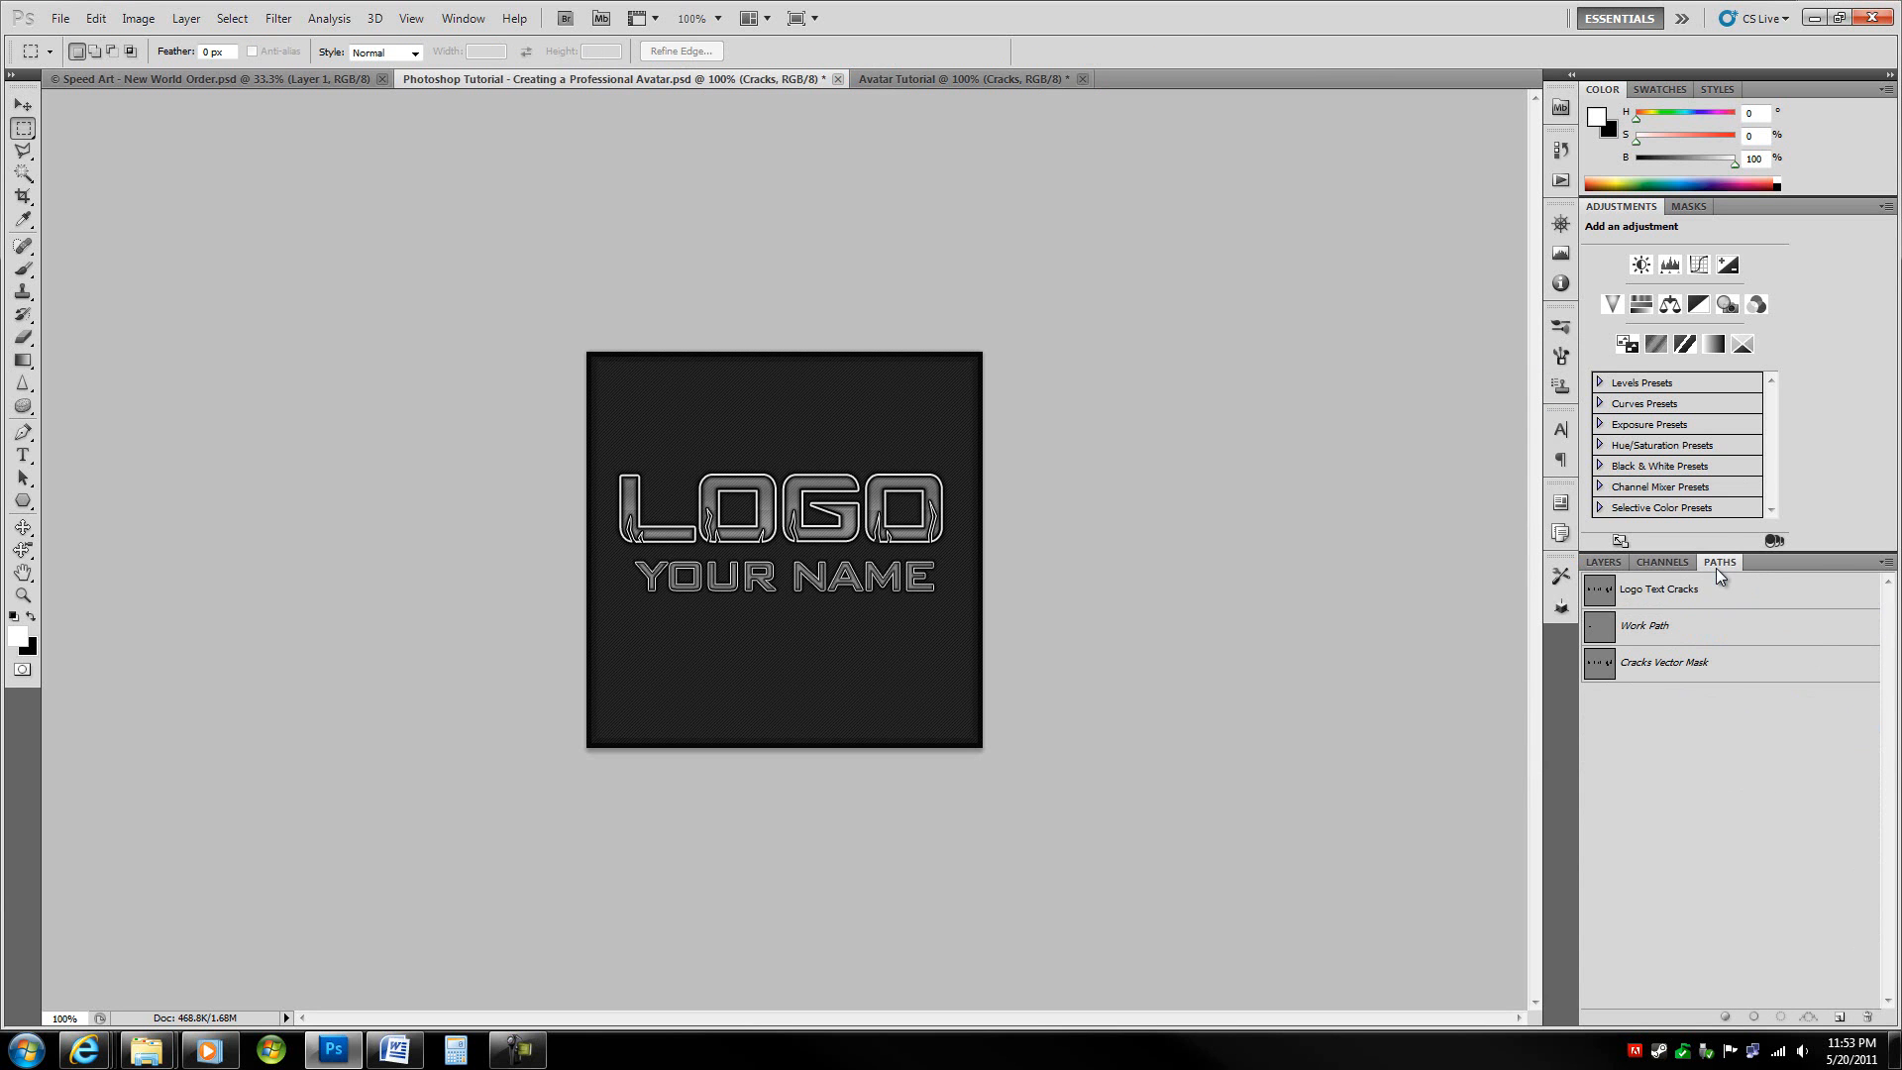
pyautogui.click(1699, 600)
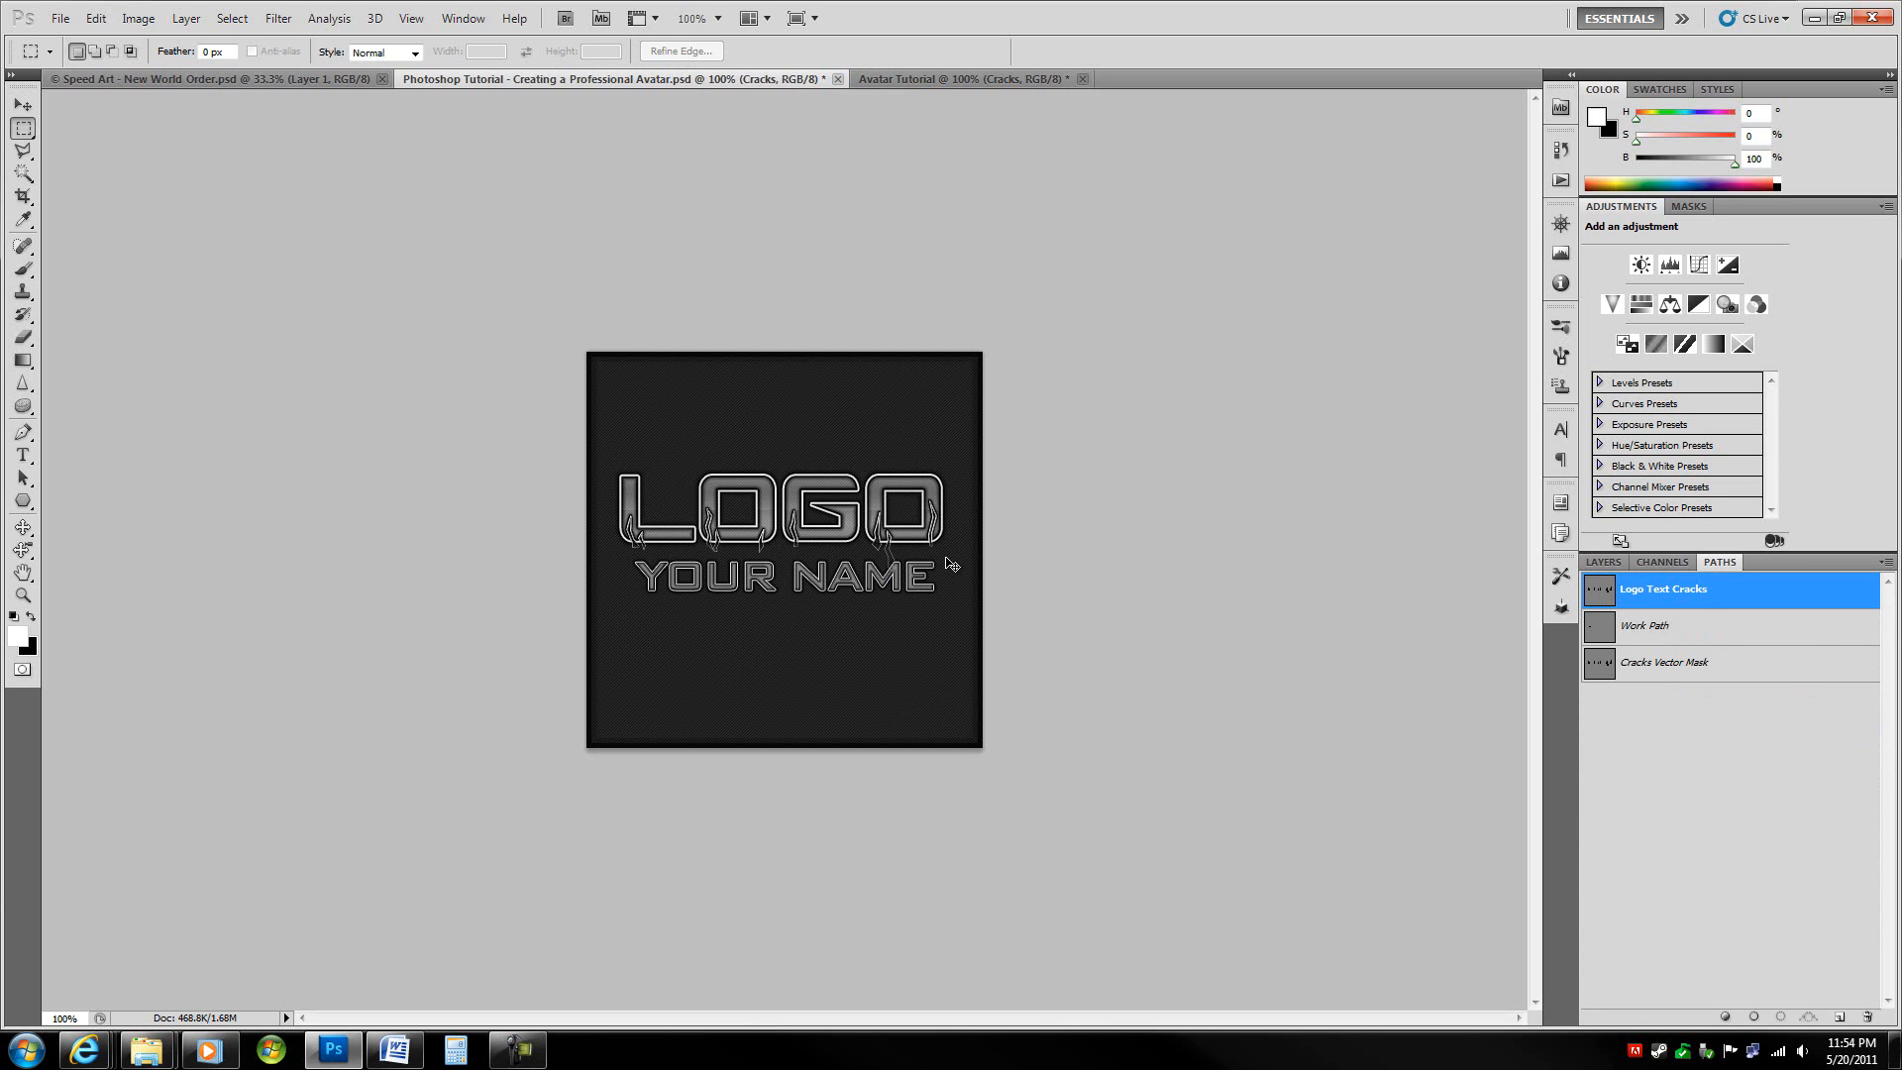
pyautogui.hotkey('ctrl', '+')
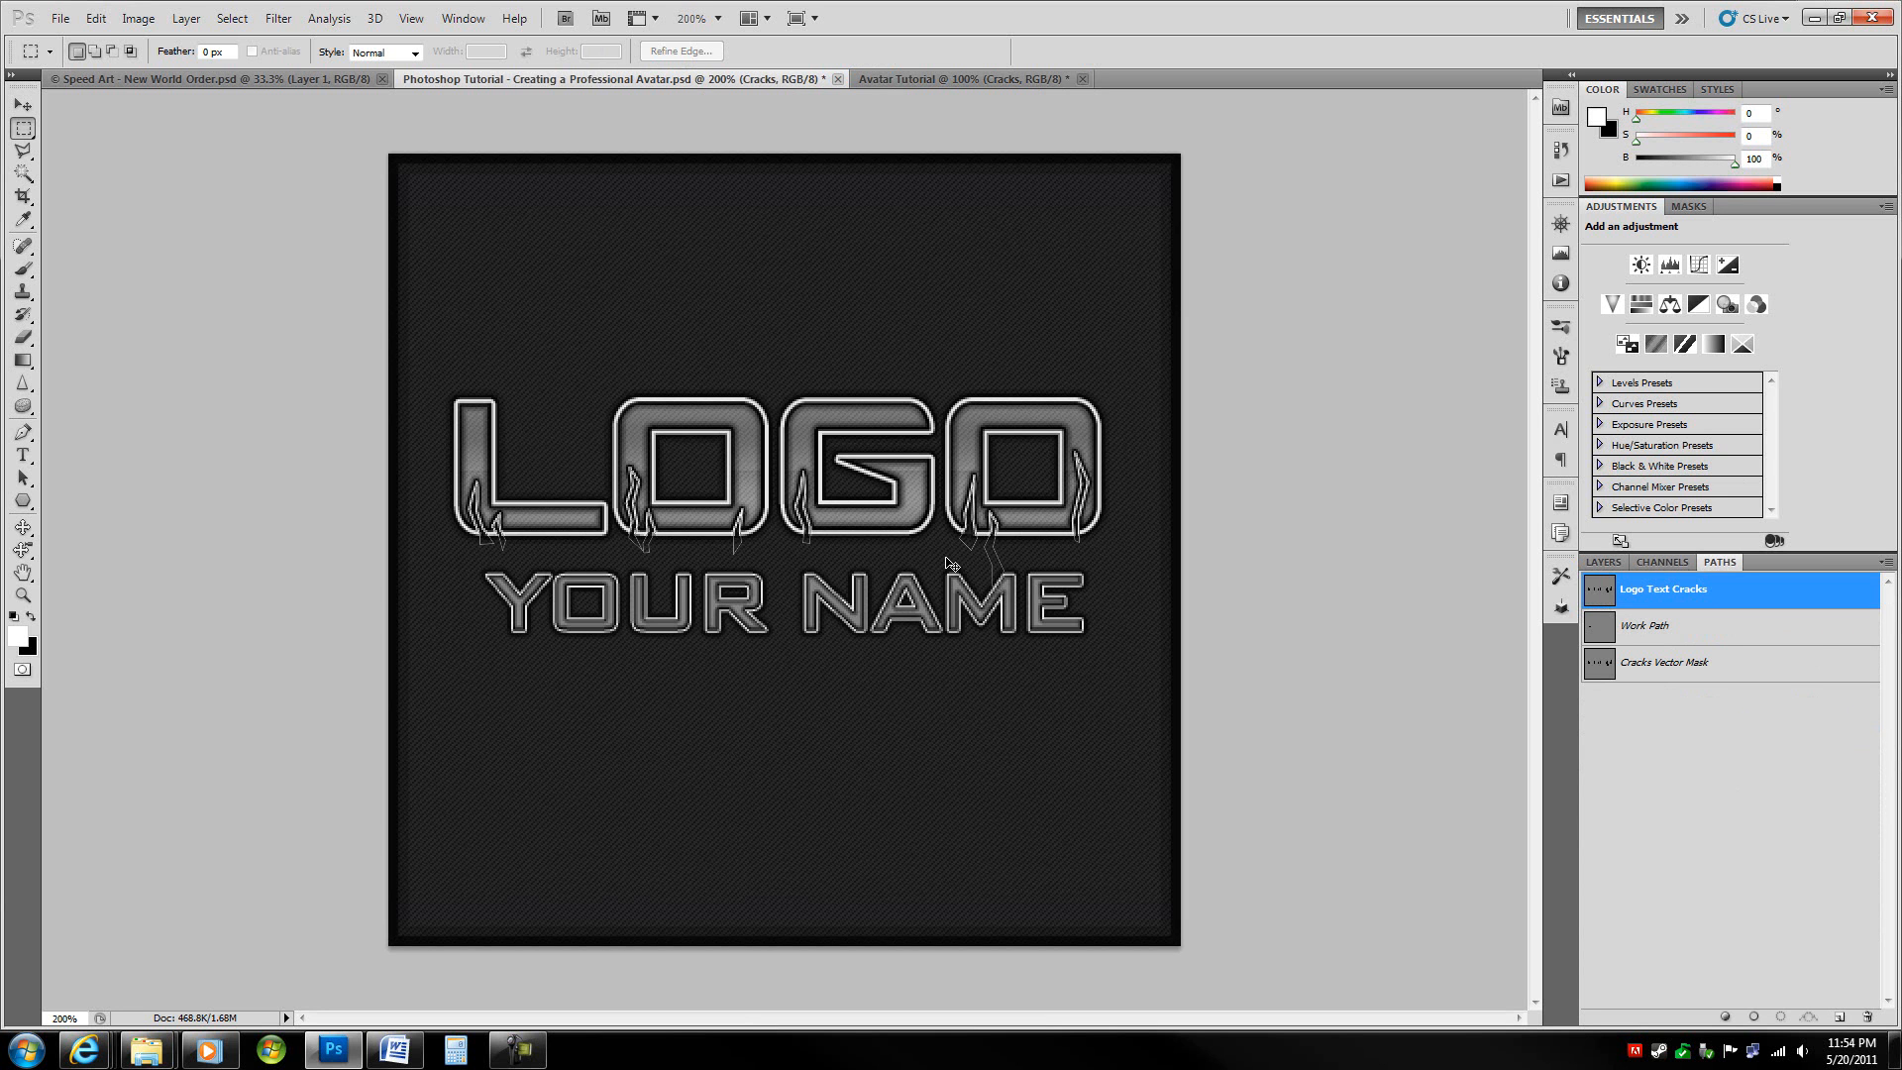
pyautogui.hotkey('ctrl', '-')
# - Try drawing a small crack-shaped path with the Pen tool below the YOUR NAME text, and undo it
pyautogui.press('p')
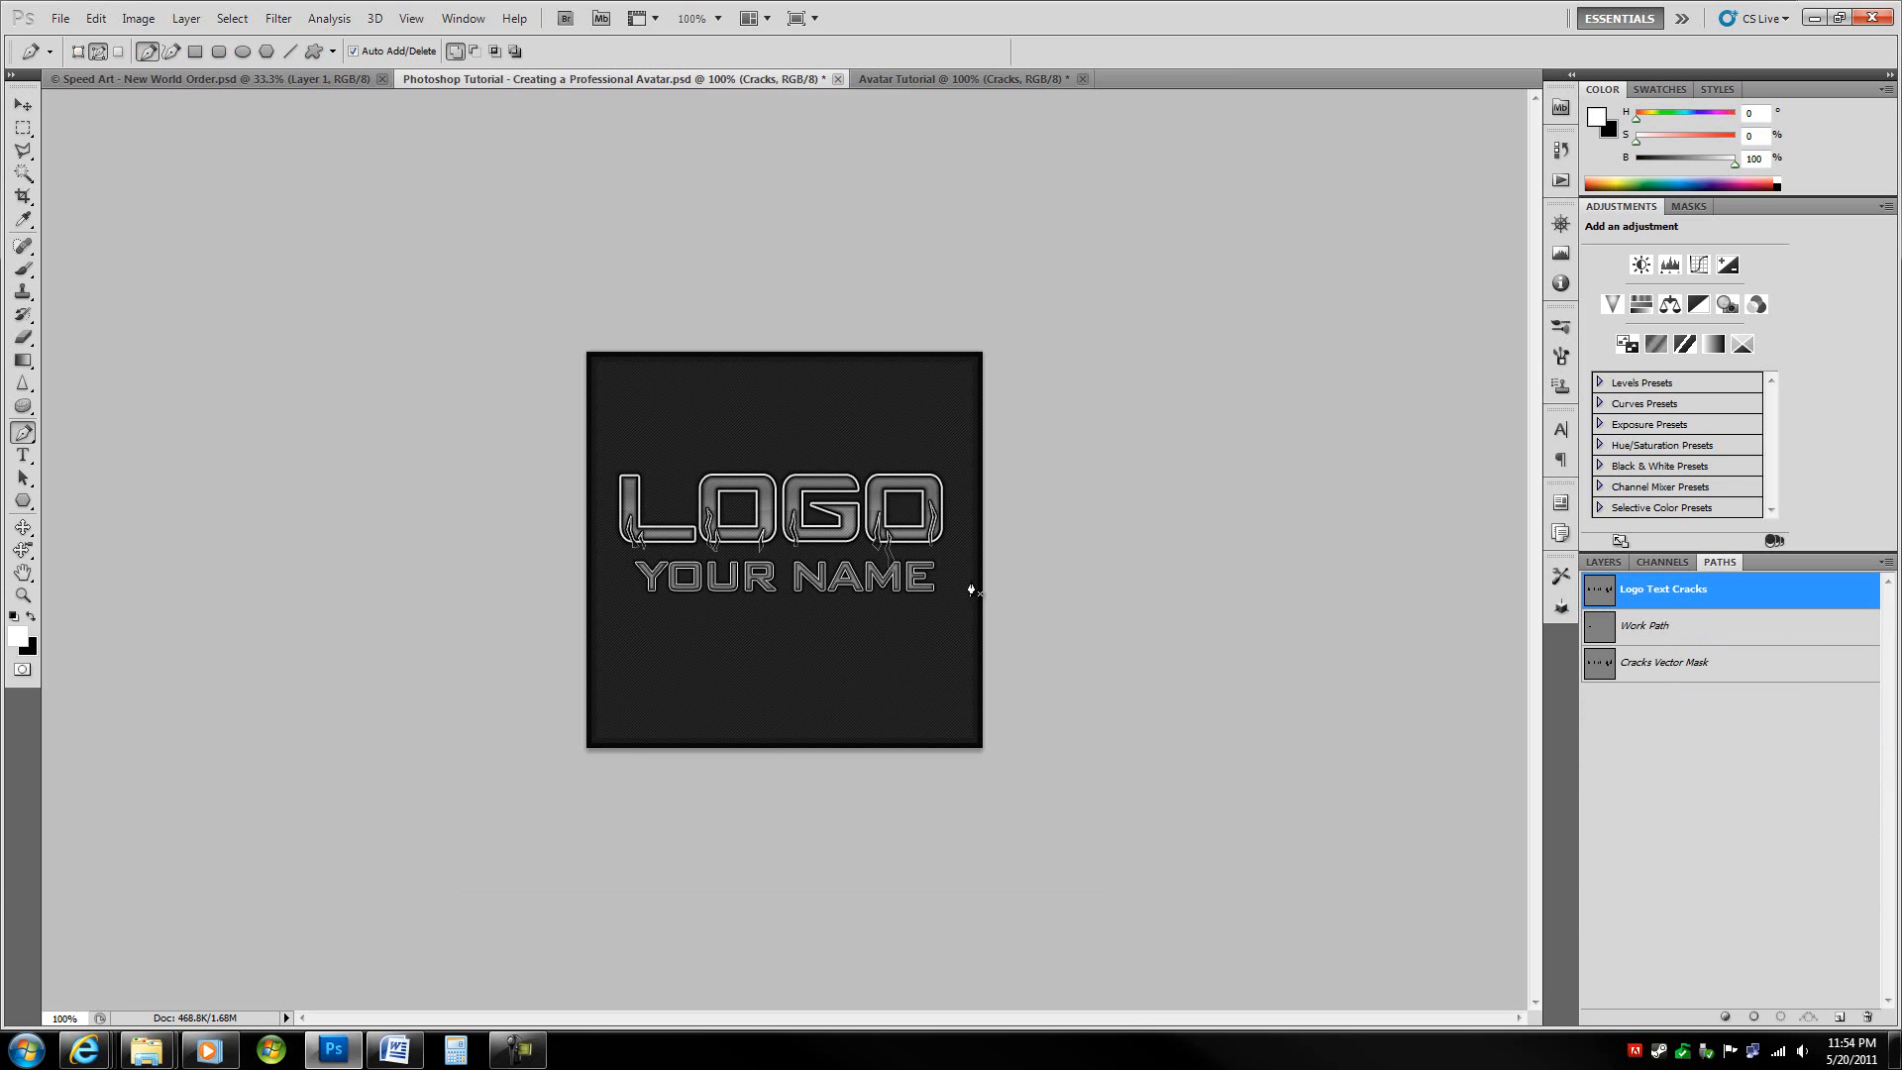
pyautogui.click(775, 698)
pyautogui.click(774, 682)
pyautogui.click(758, 664)
pyautogui.click(767, 640)
pyautogui.click(766, 661)
pyautogui.click(783, 679)
pyautogui.click(780, 714)
pyautogui.click(775, 697)
pyautogui.hotkey('ctrl', 'z')
pyautogui.hotkey('ctrl', 'alt', 'z')
pyautogui.hotkey('ctrl', 'alt', 'z')
# - Examine the Cracks Vector Mask, Work Path and Logo Text Cracks paths, leaving Logo Text Cracks active
pyautogui.click(1791, 674)
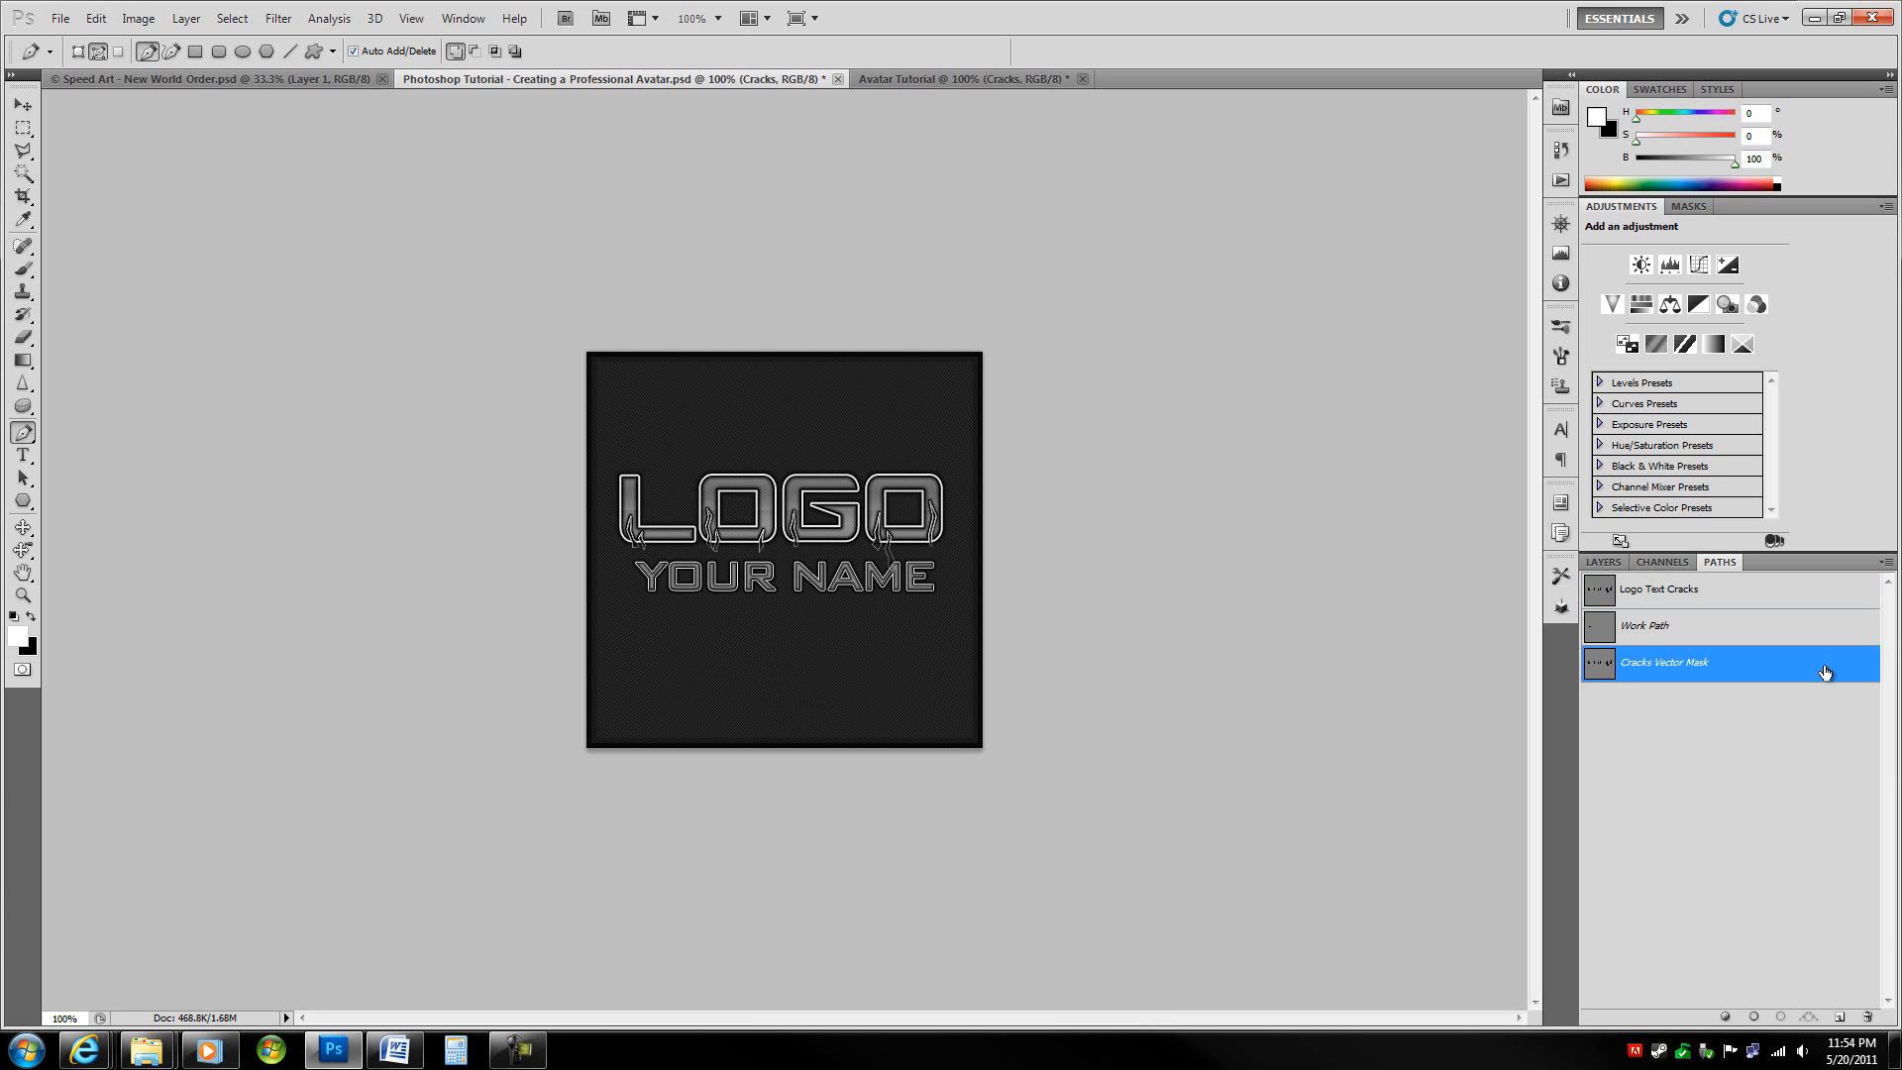
pyautogui.click(1798, 595)
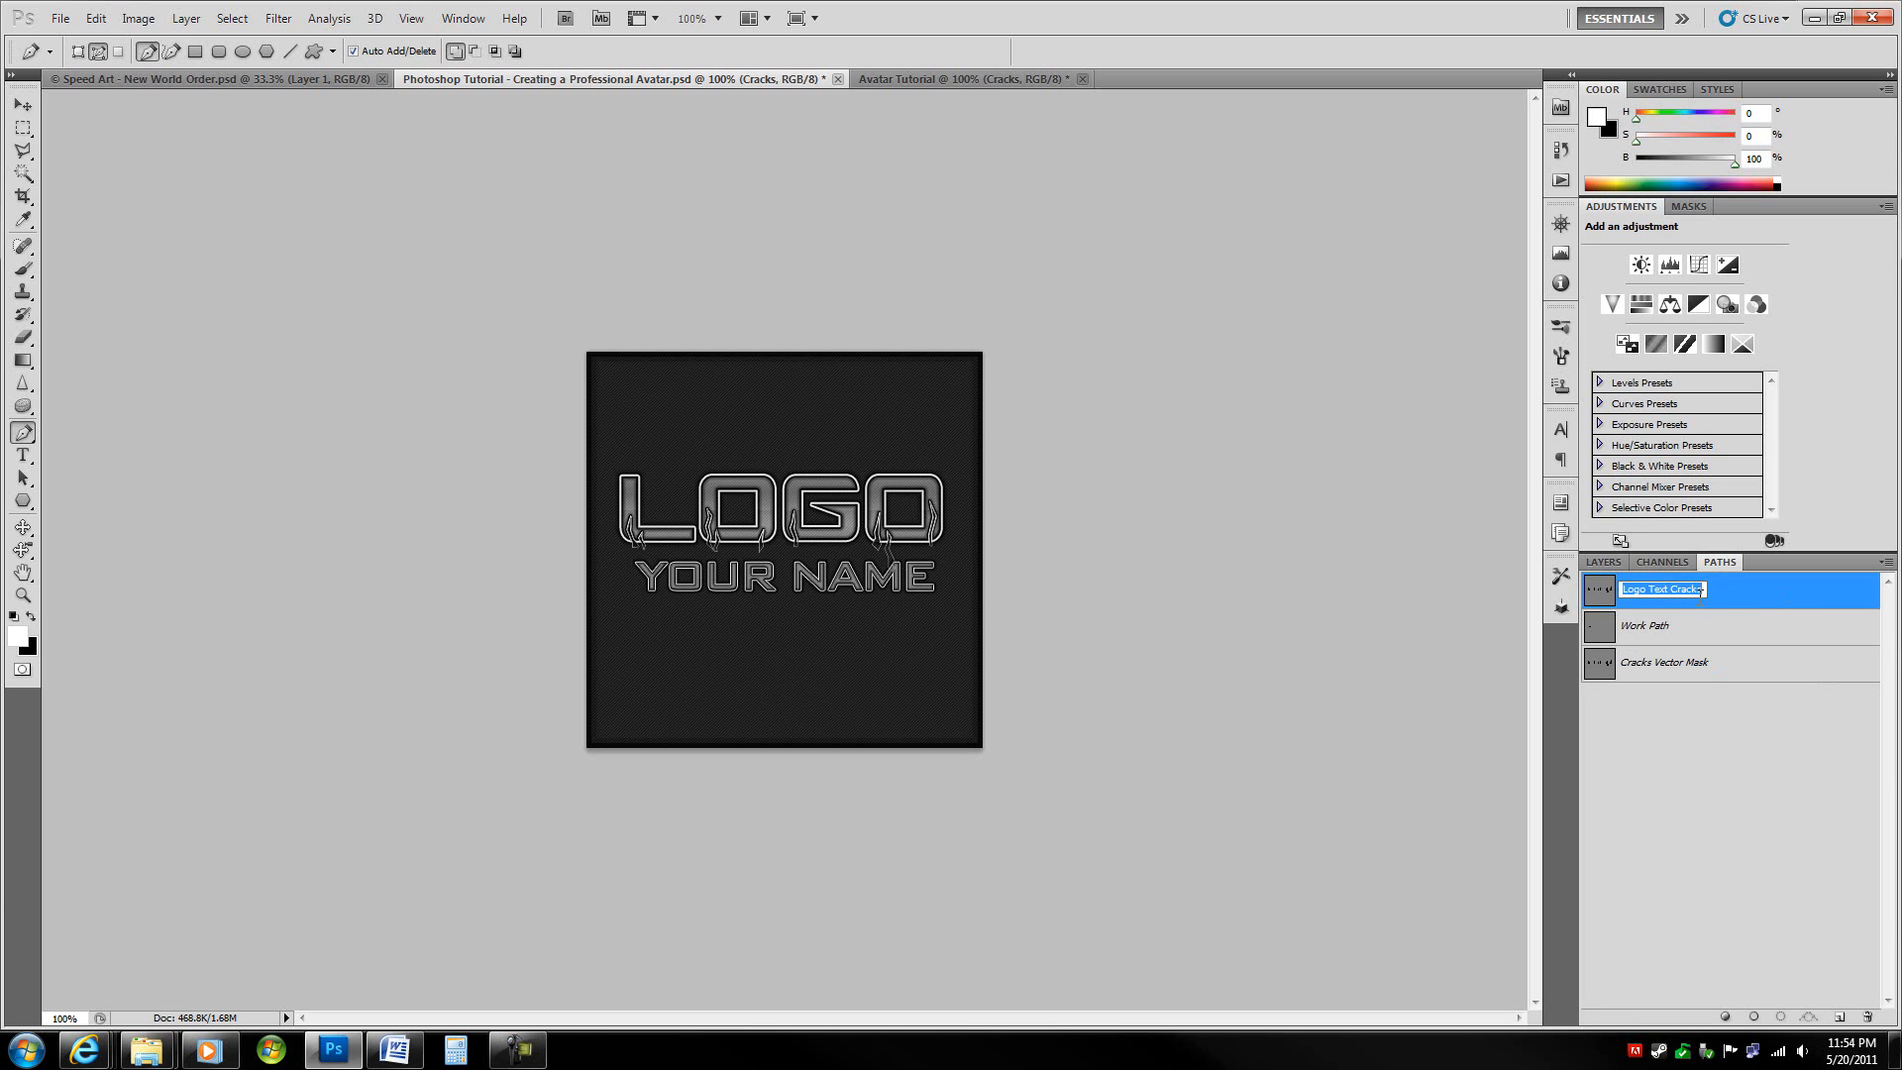
pyautogui.press('Return')
pyautogui.doubleClick(1706, 636)
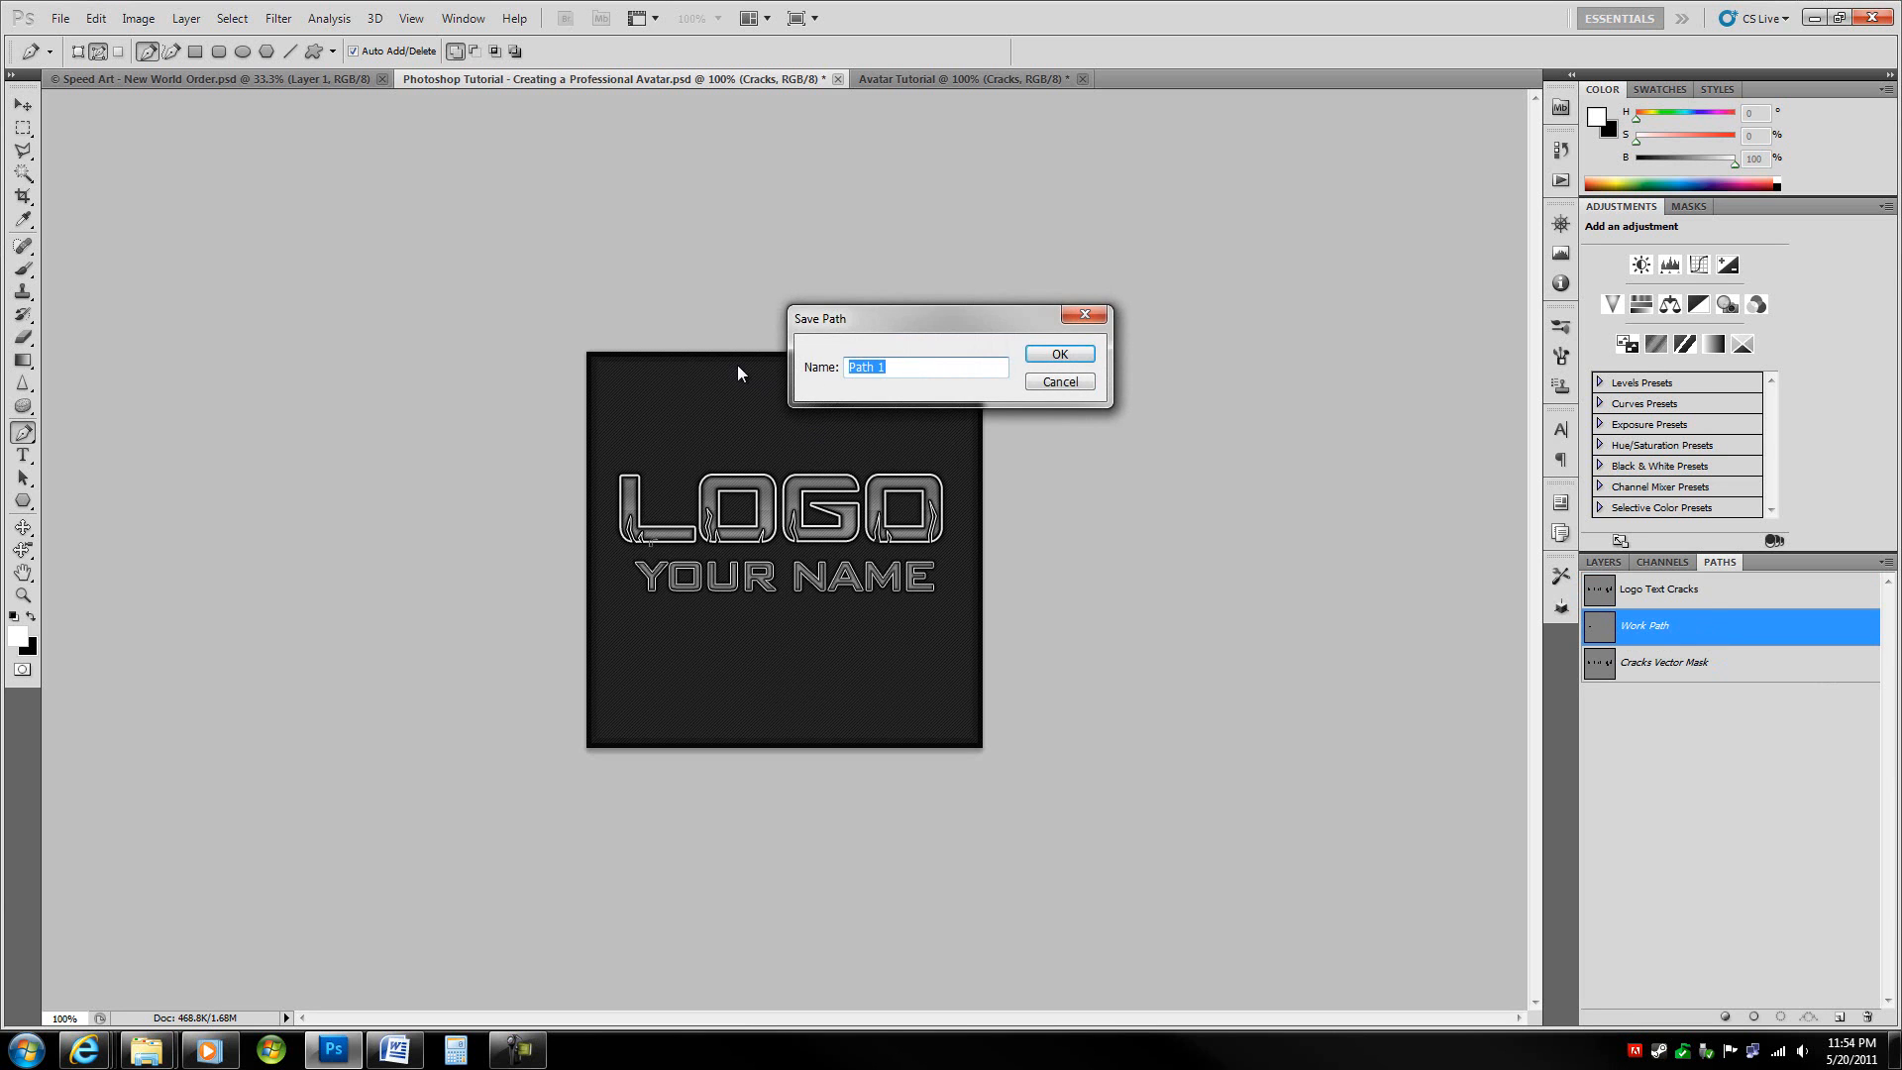
pyautogui.press('Escape')
pyautogui.click(1754, 594)
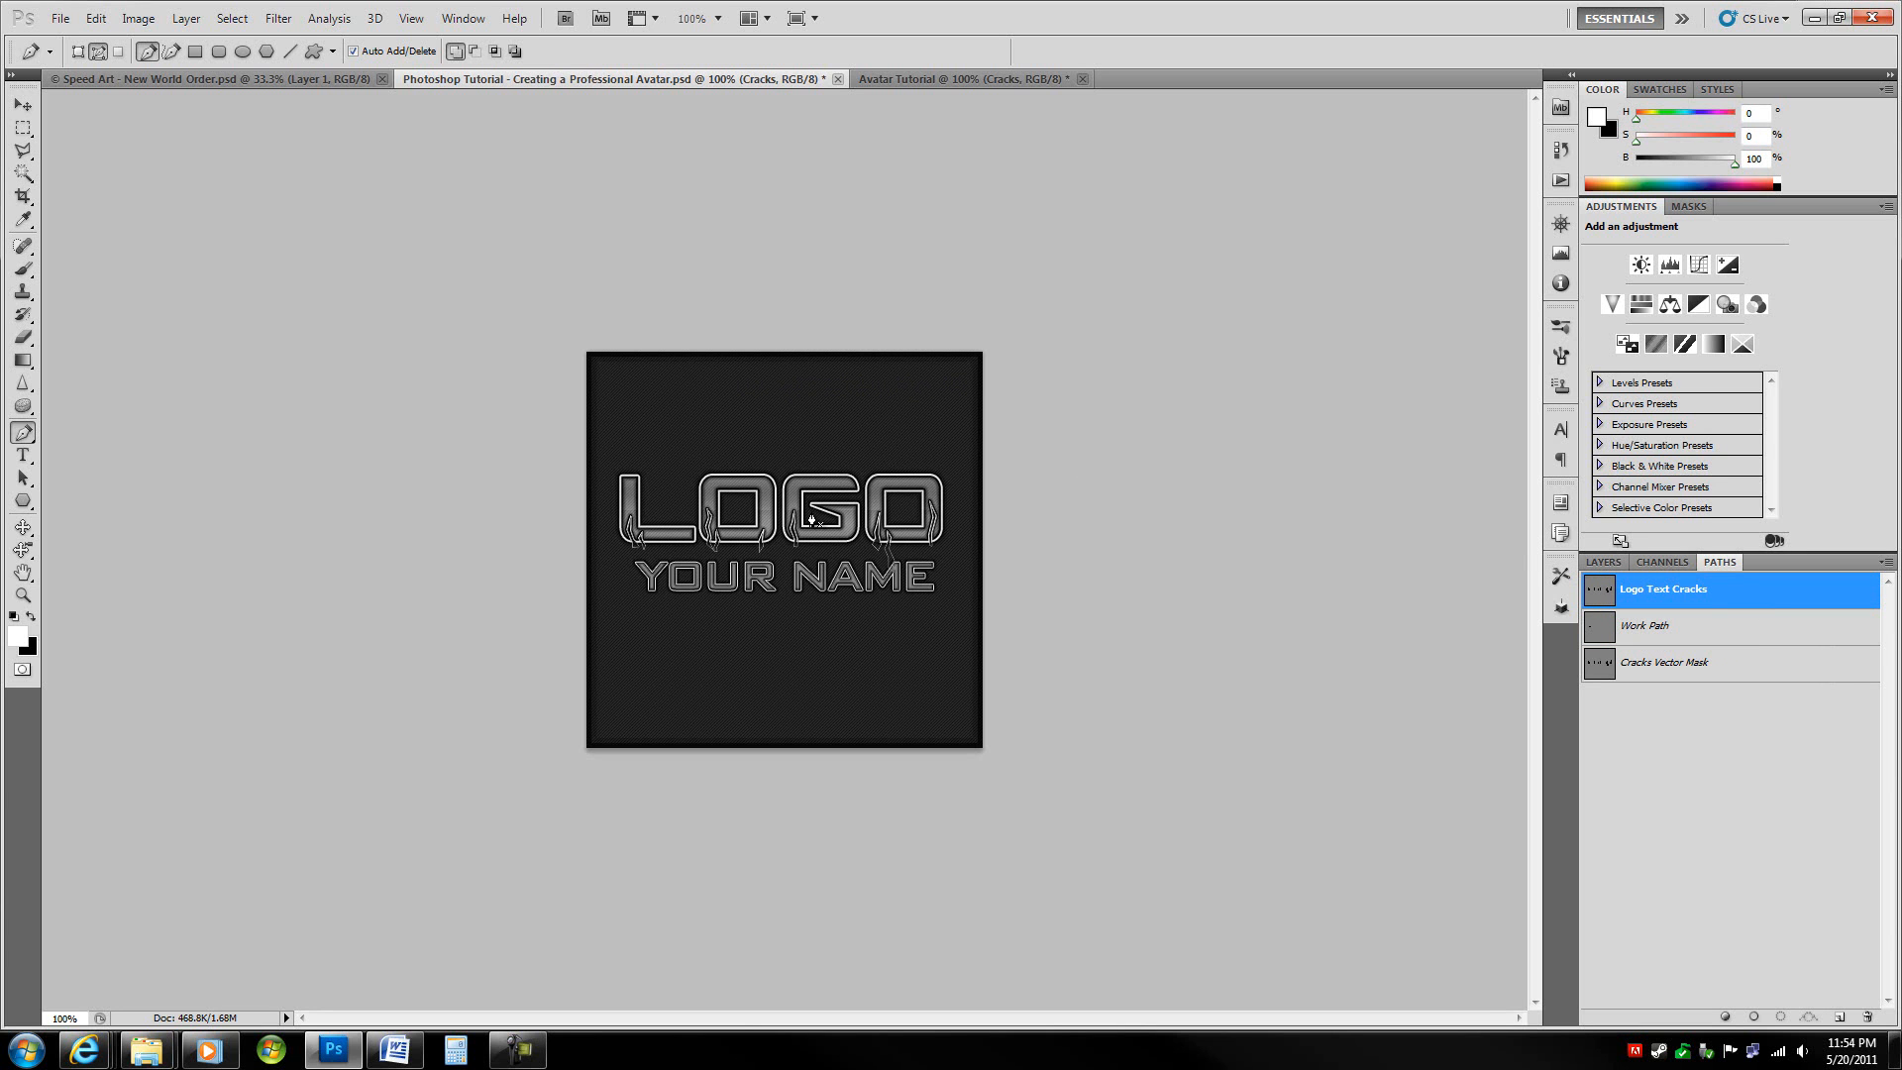
# - Select all crack shapes of the Logo Text Cracks path across the LOGO text with the Path Selection tool
pyautogui.press('a')
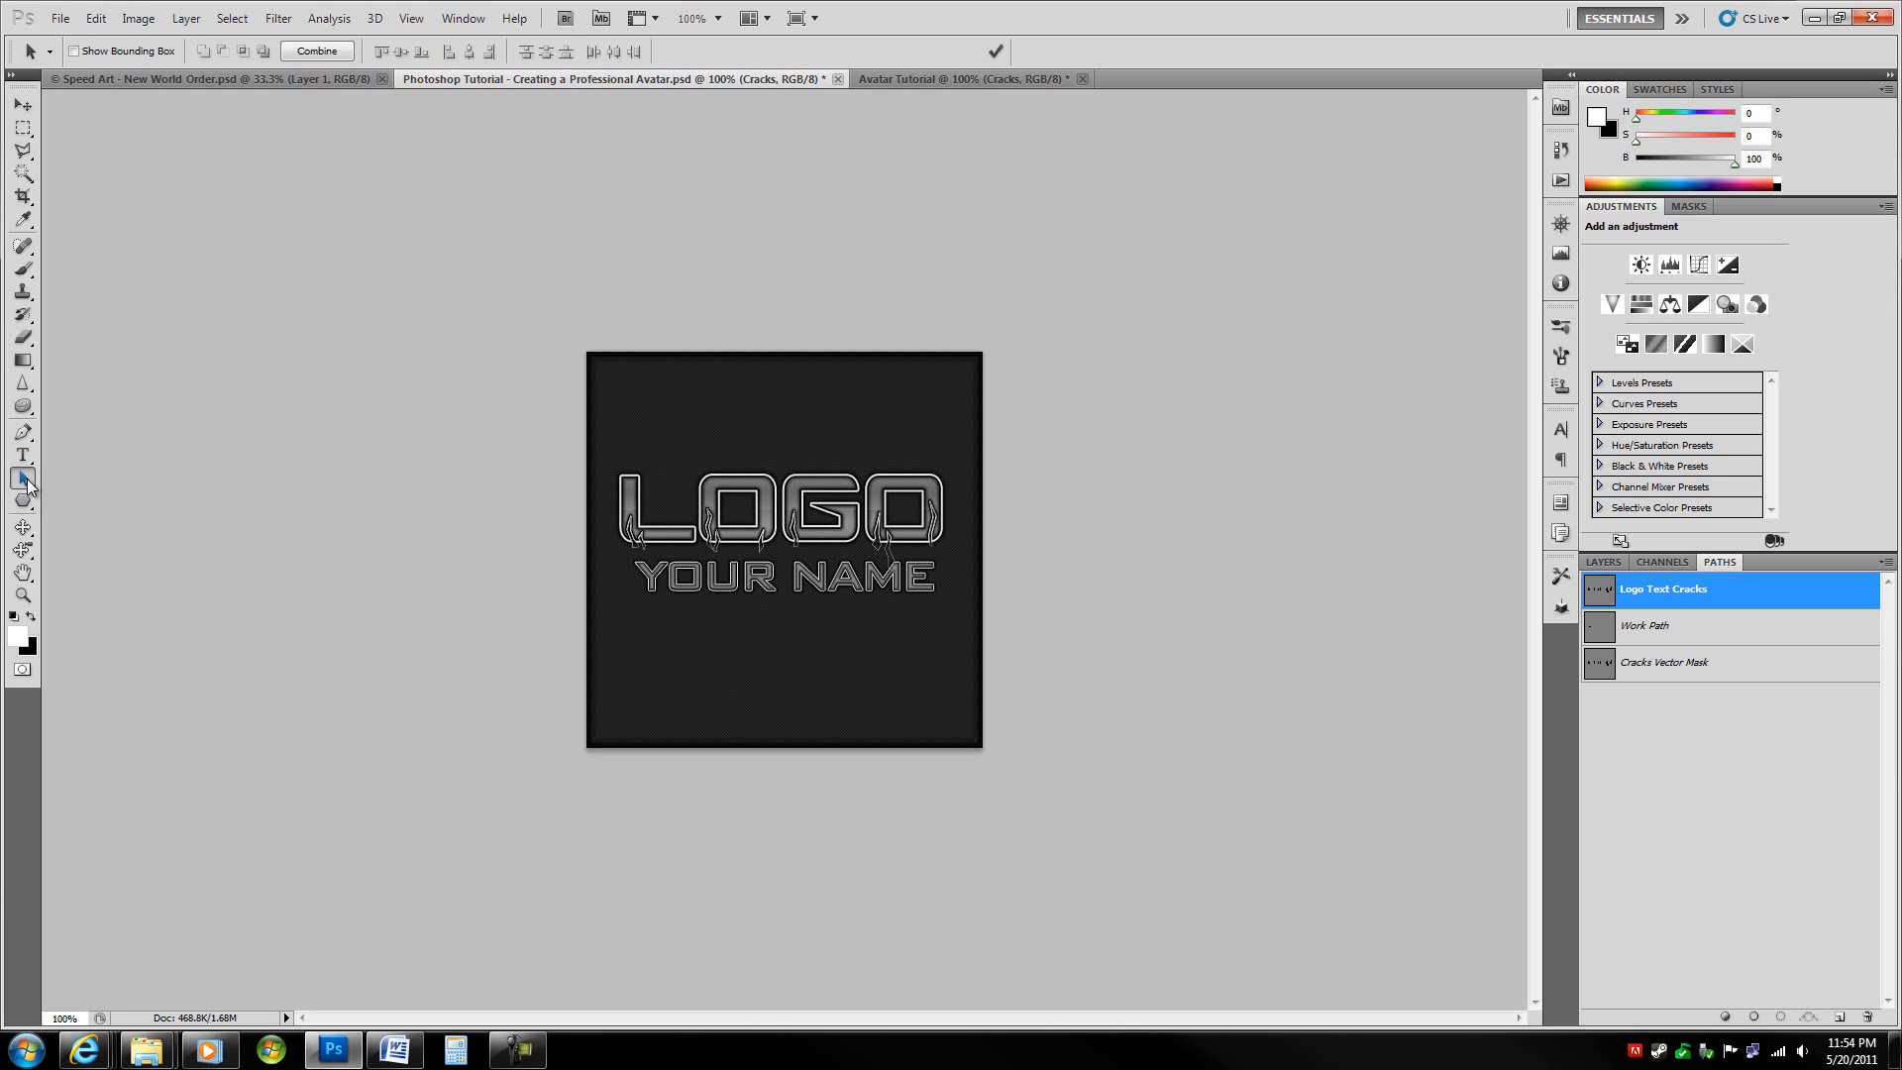
pyautogui.rightClick(24, 480)
pyautogui.click(103, 485)
pyautogui.moveTo(480, 466); pyautogui.dragTo(1114, 640)
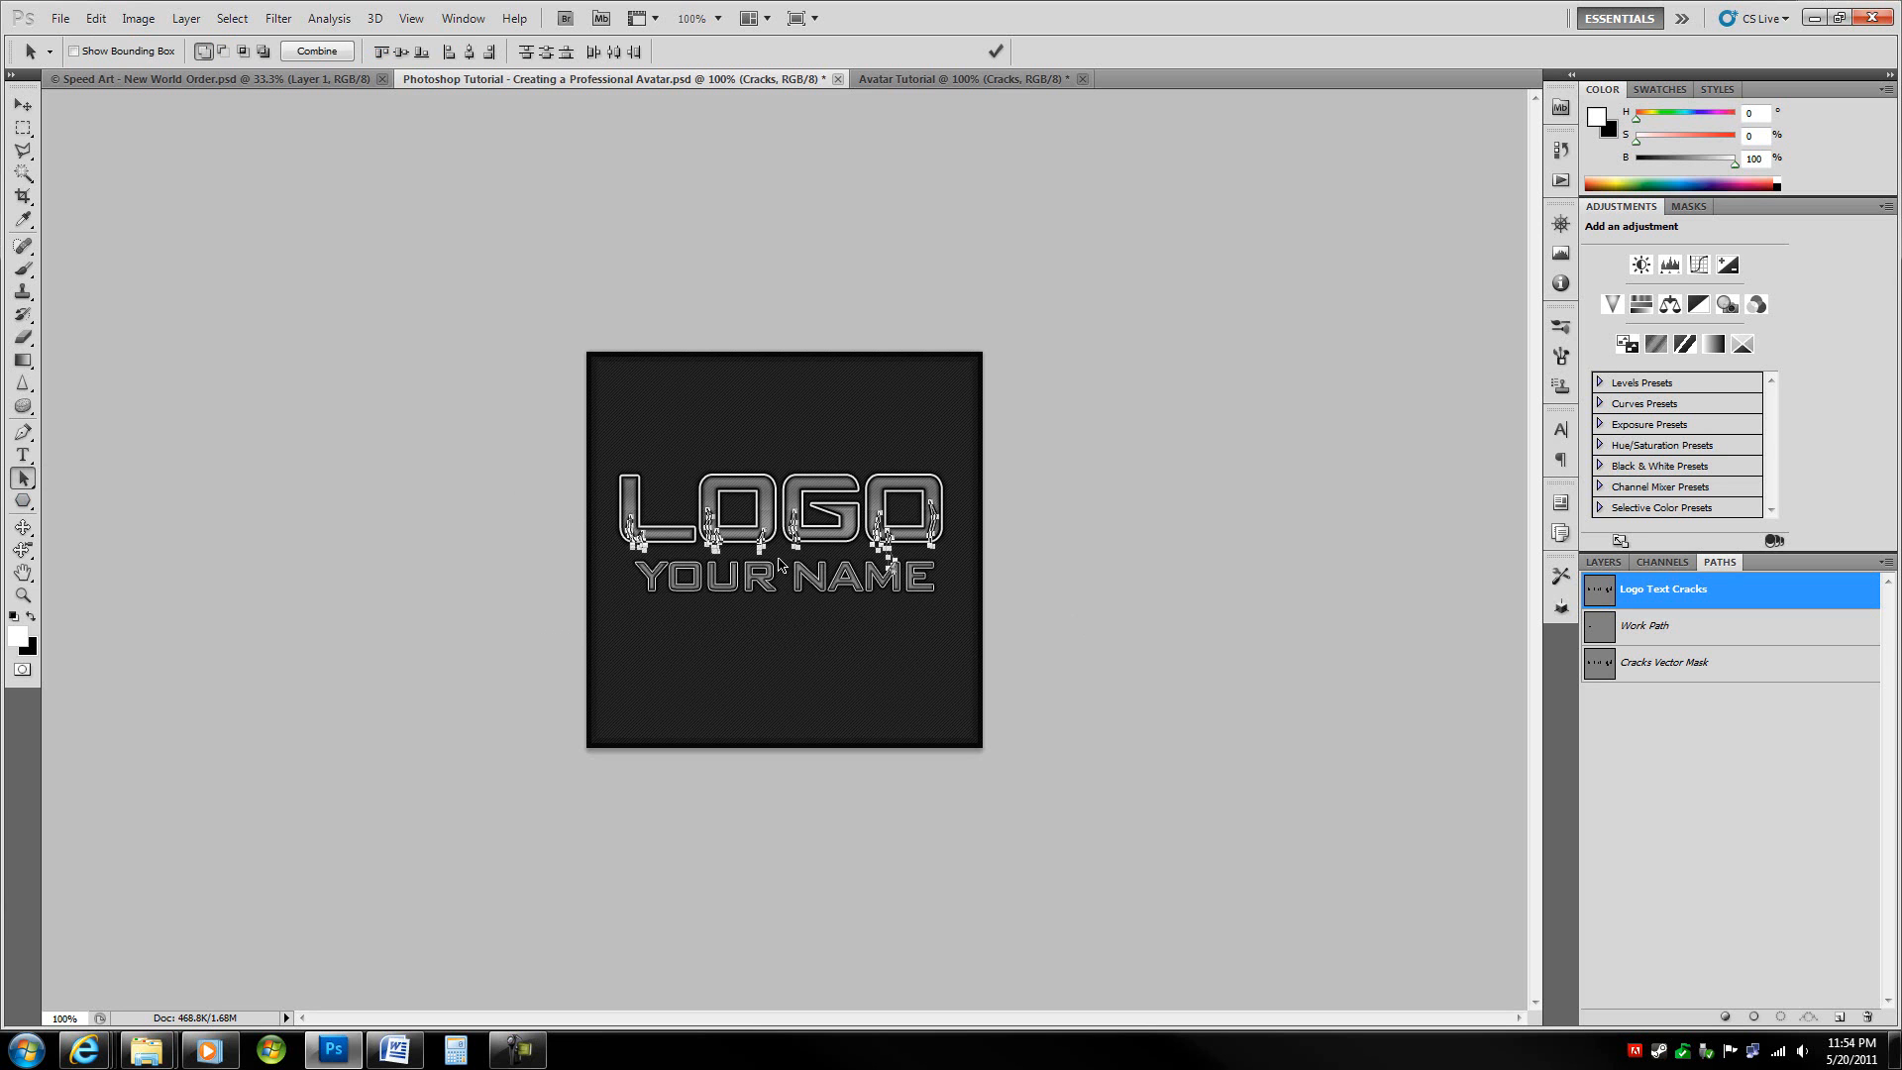
# - Try copying the selected crack shapes into the Avatar Tutorial document, and undo the copy
pyautogui.moveTo(795, 540); pyautogui.dragTo(854, 345)
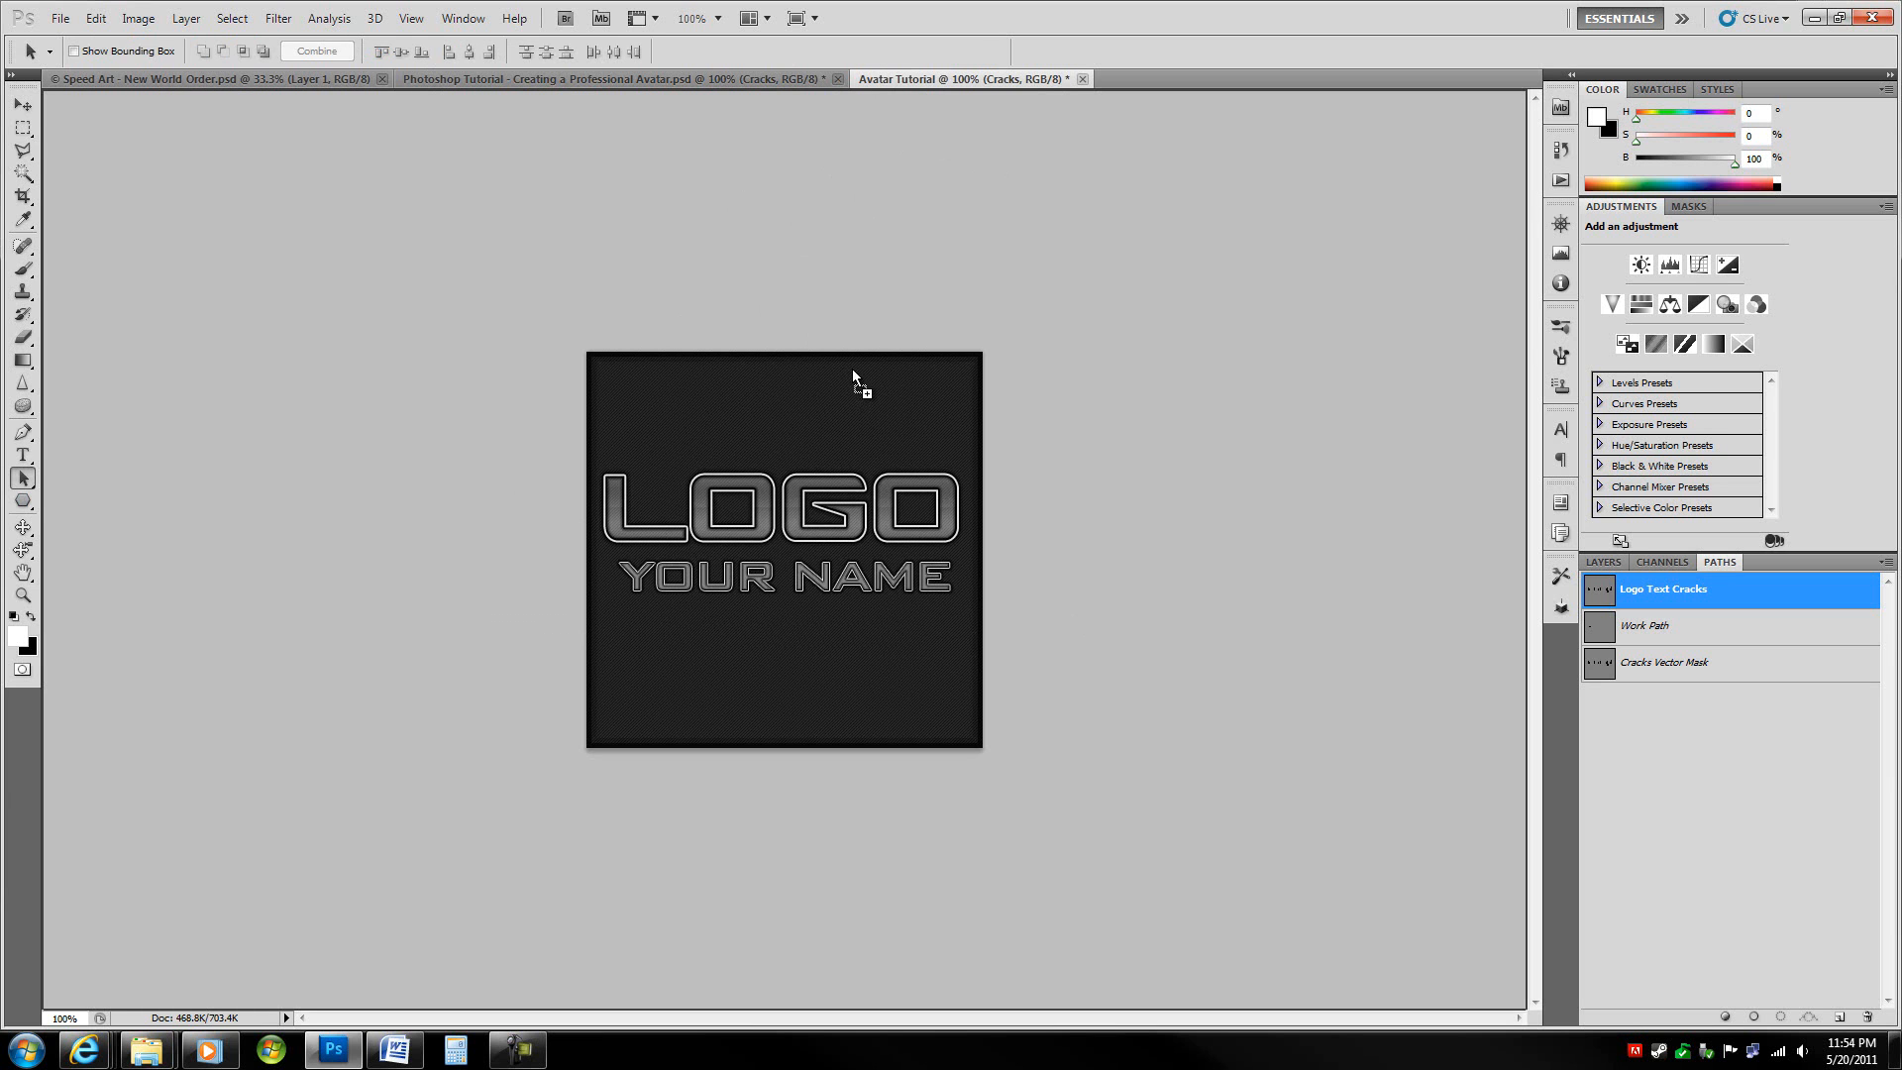
pyautogui.moveTo(798, 551); pyautogui.dragTo(799, 551)
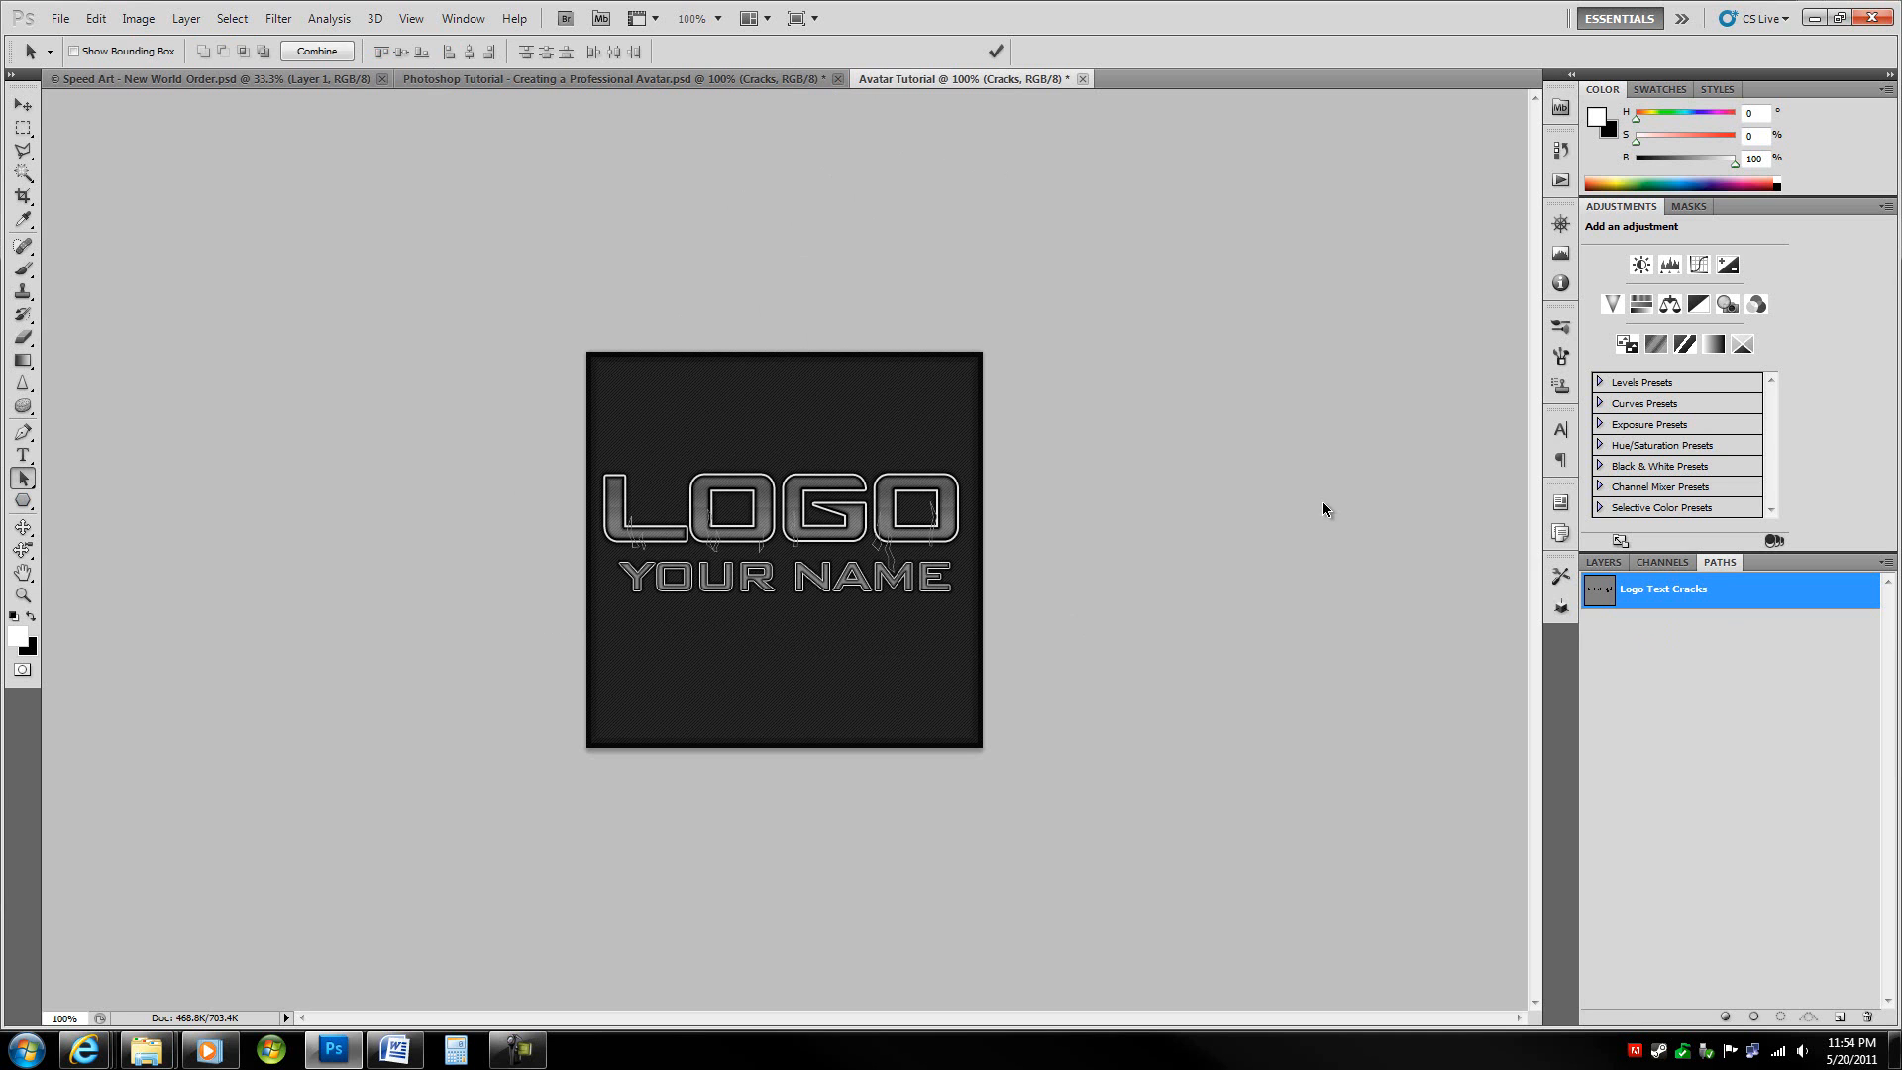
pyautogui.hotkey('ctrl', 'z')
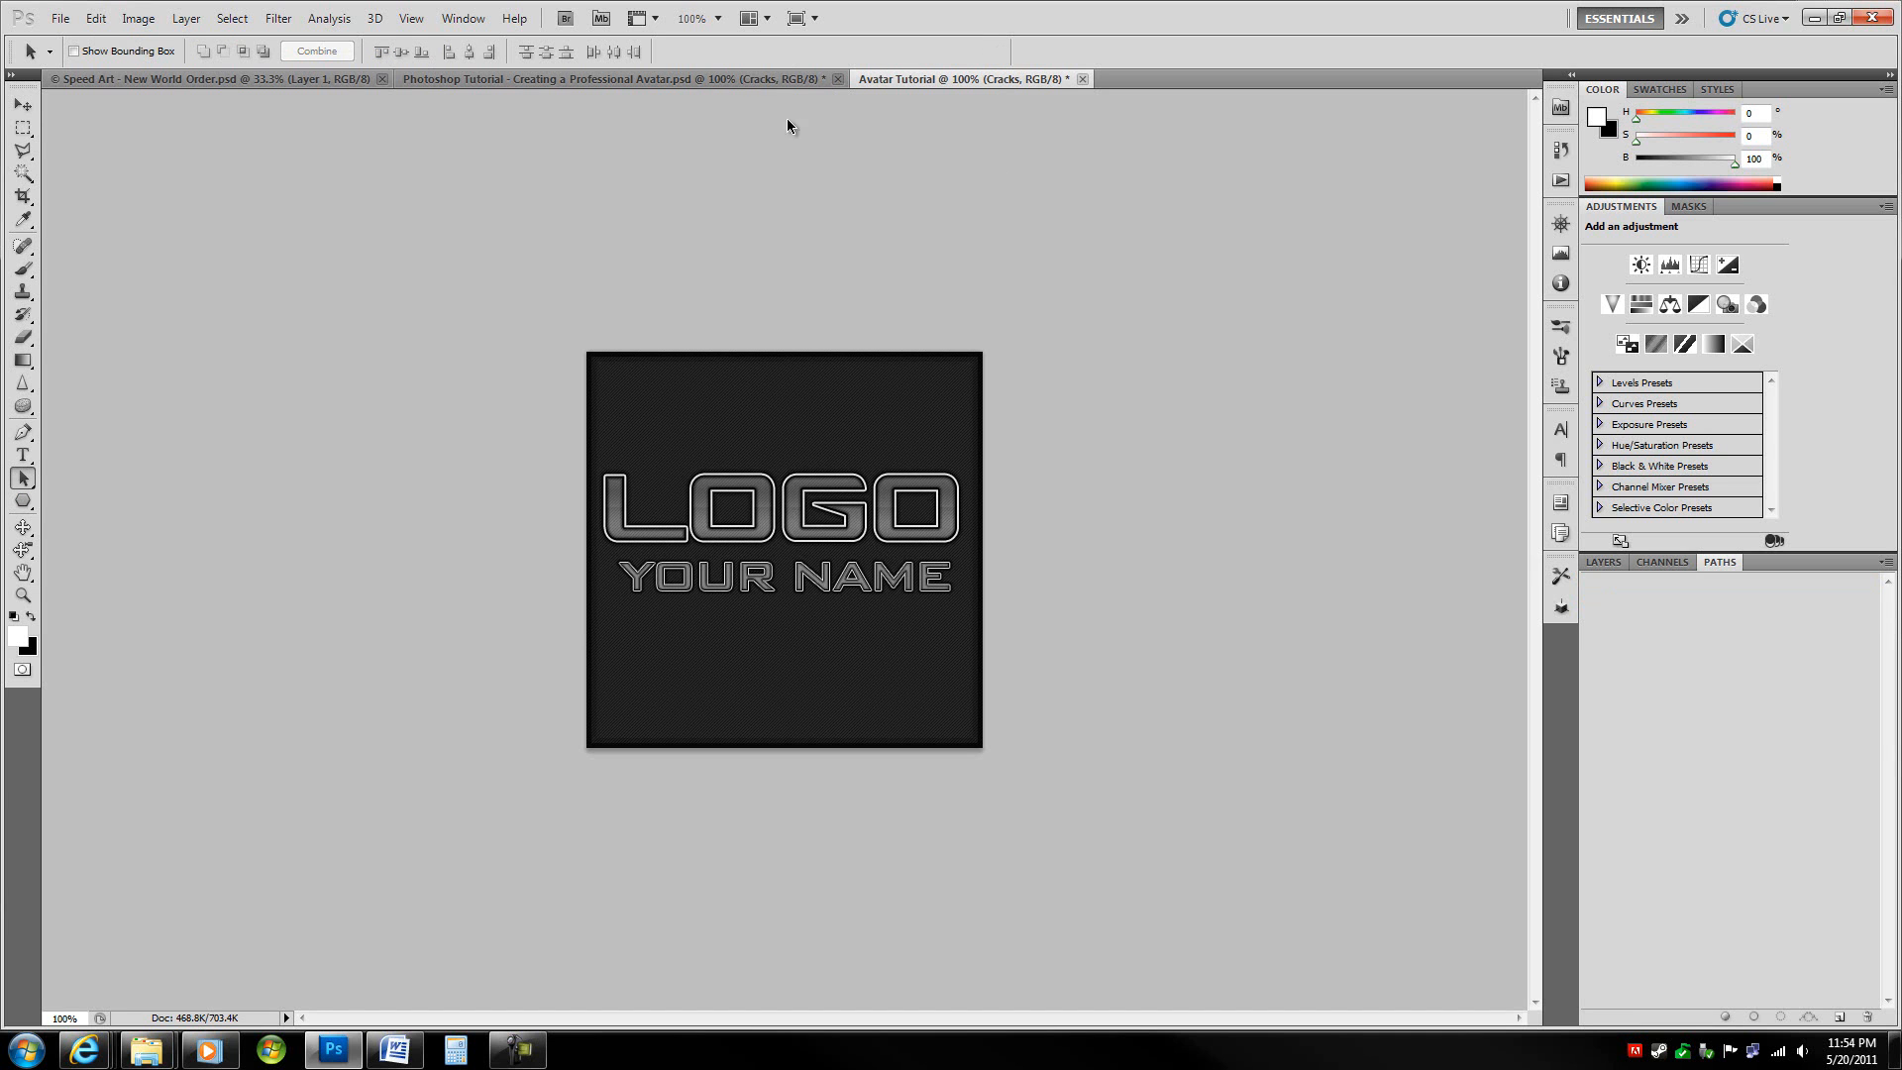
# - Reselect all crack shapes of Logo Text Cracks in the source document and copy them onto the LOGO text in Avatar Tutorial
pyautogui.click(737, 80)
pyautogui.moveTo(563, 490); pyautogui.dragTo(1027, 642)
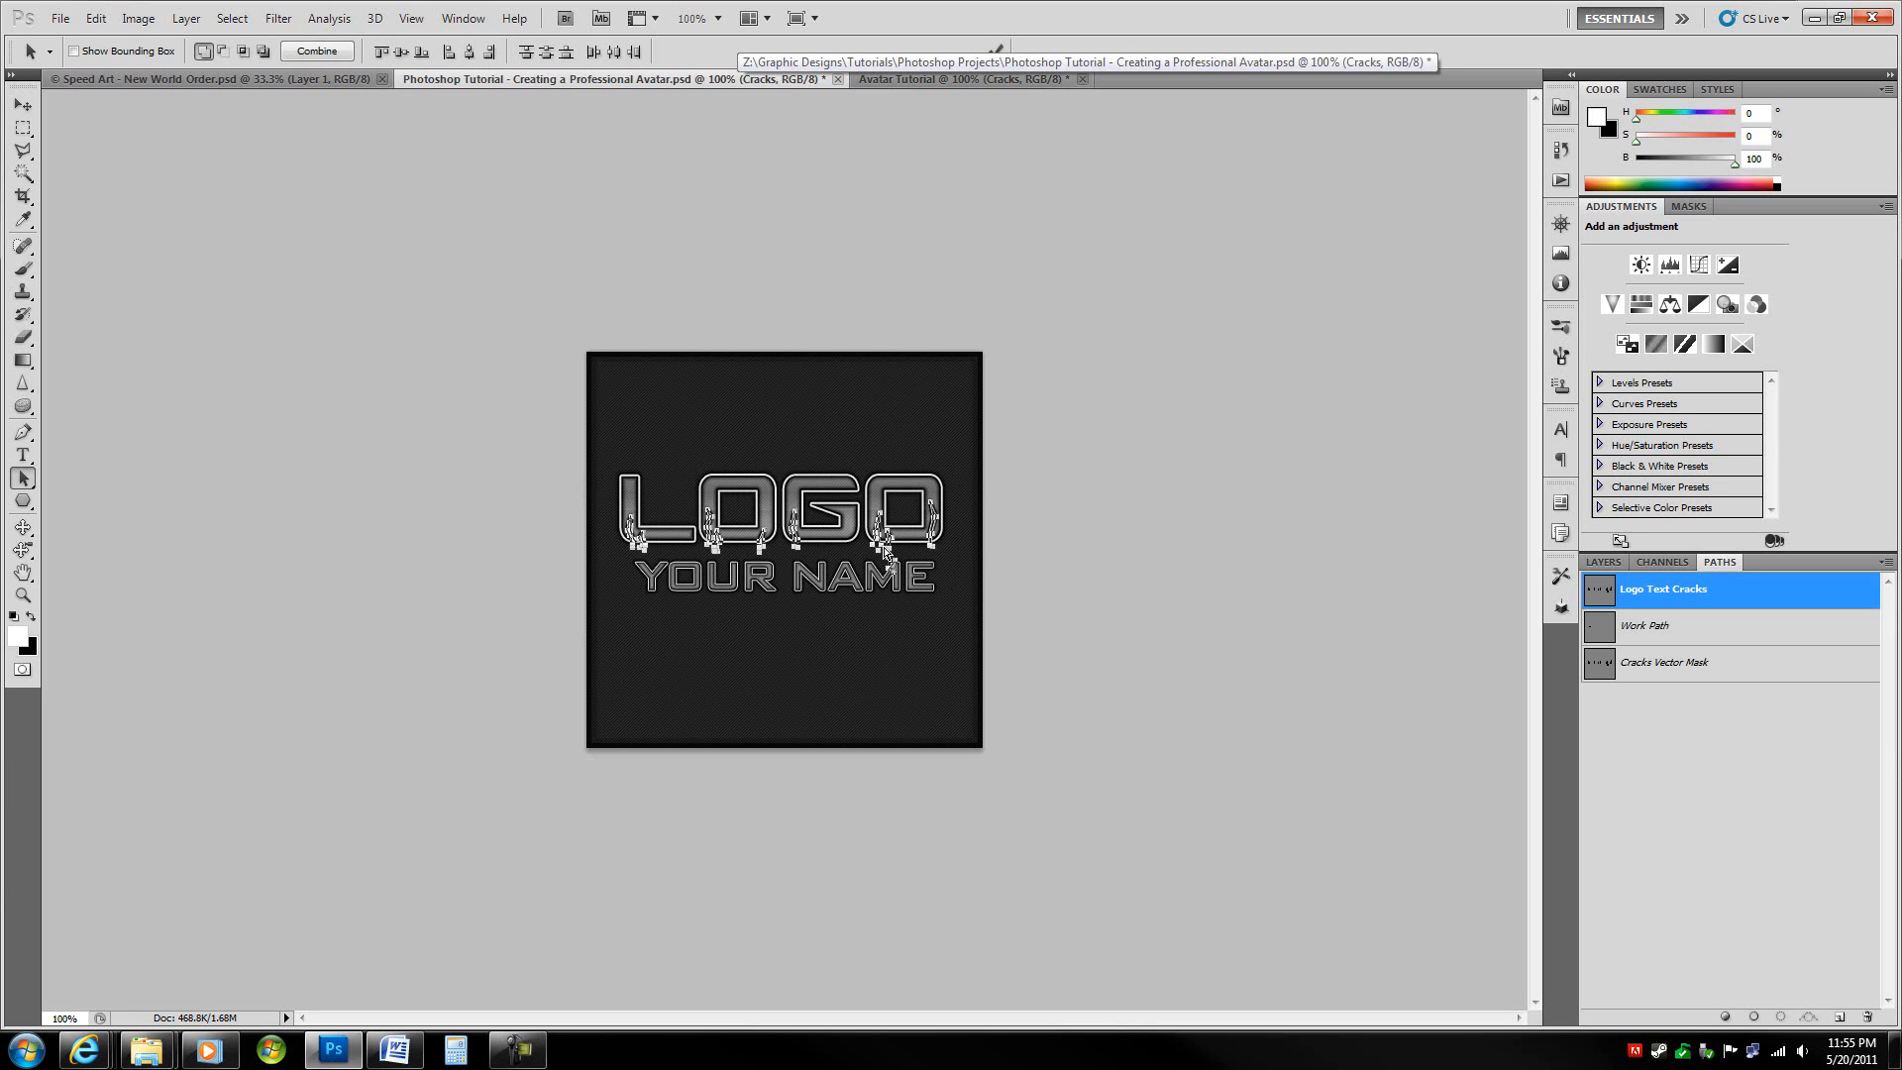
pyautogui.click(943, 81)
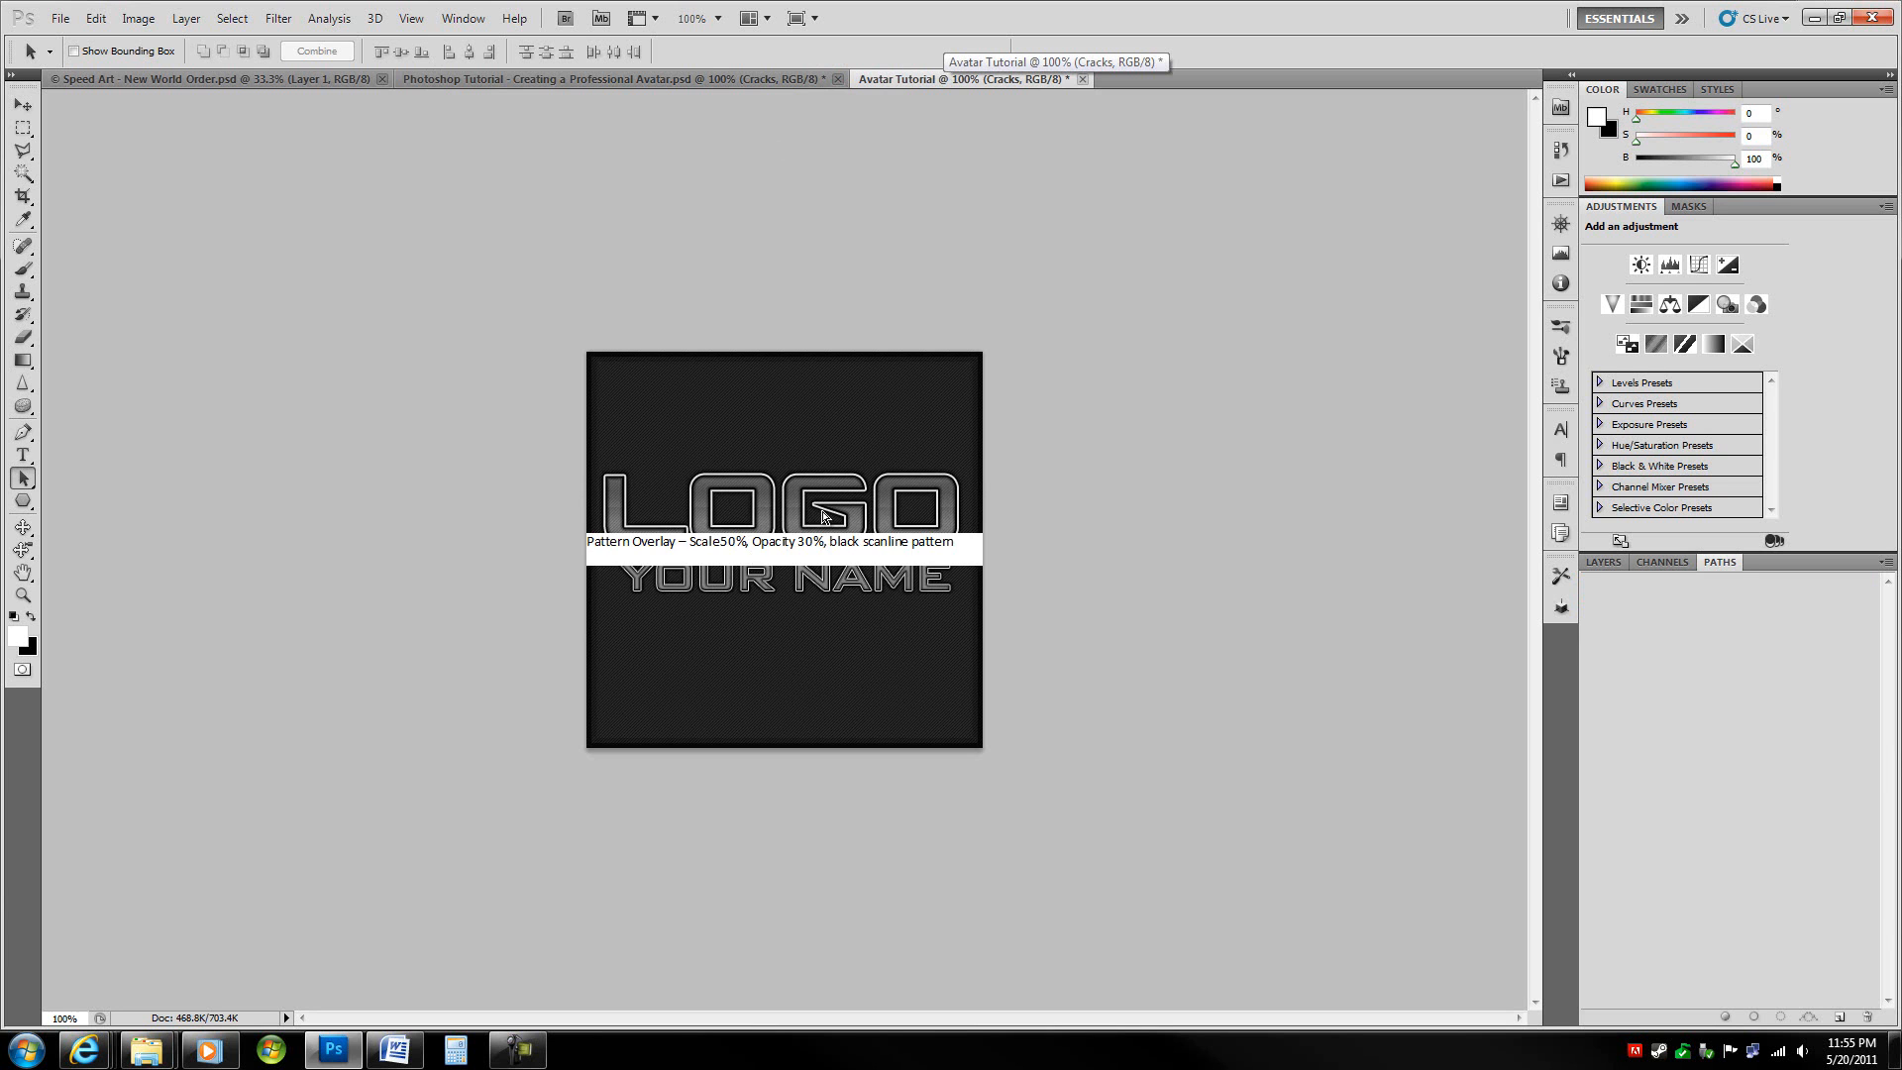
pyautogui.click(739, 79)
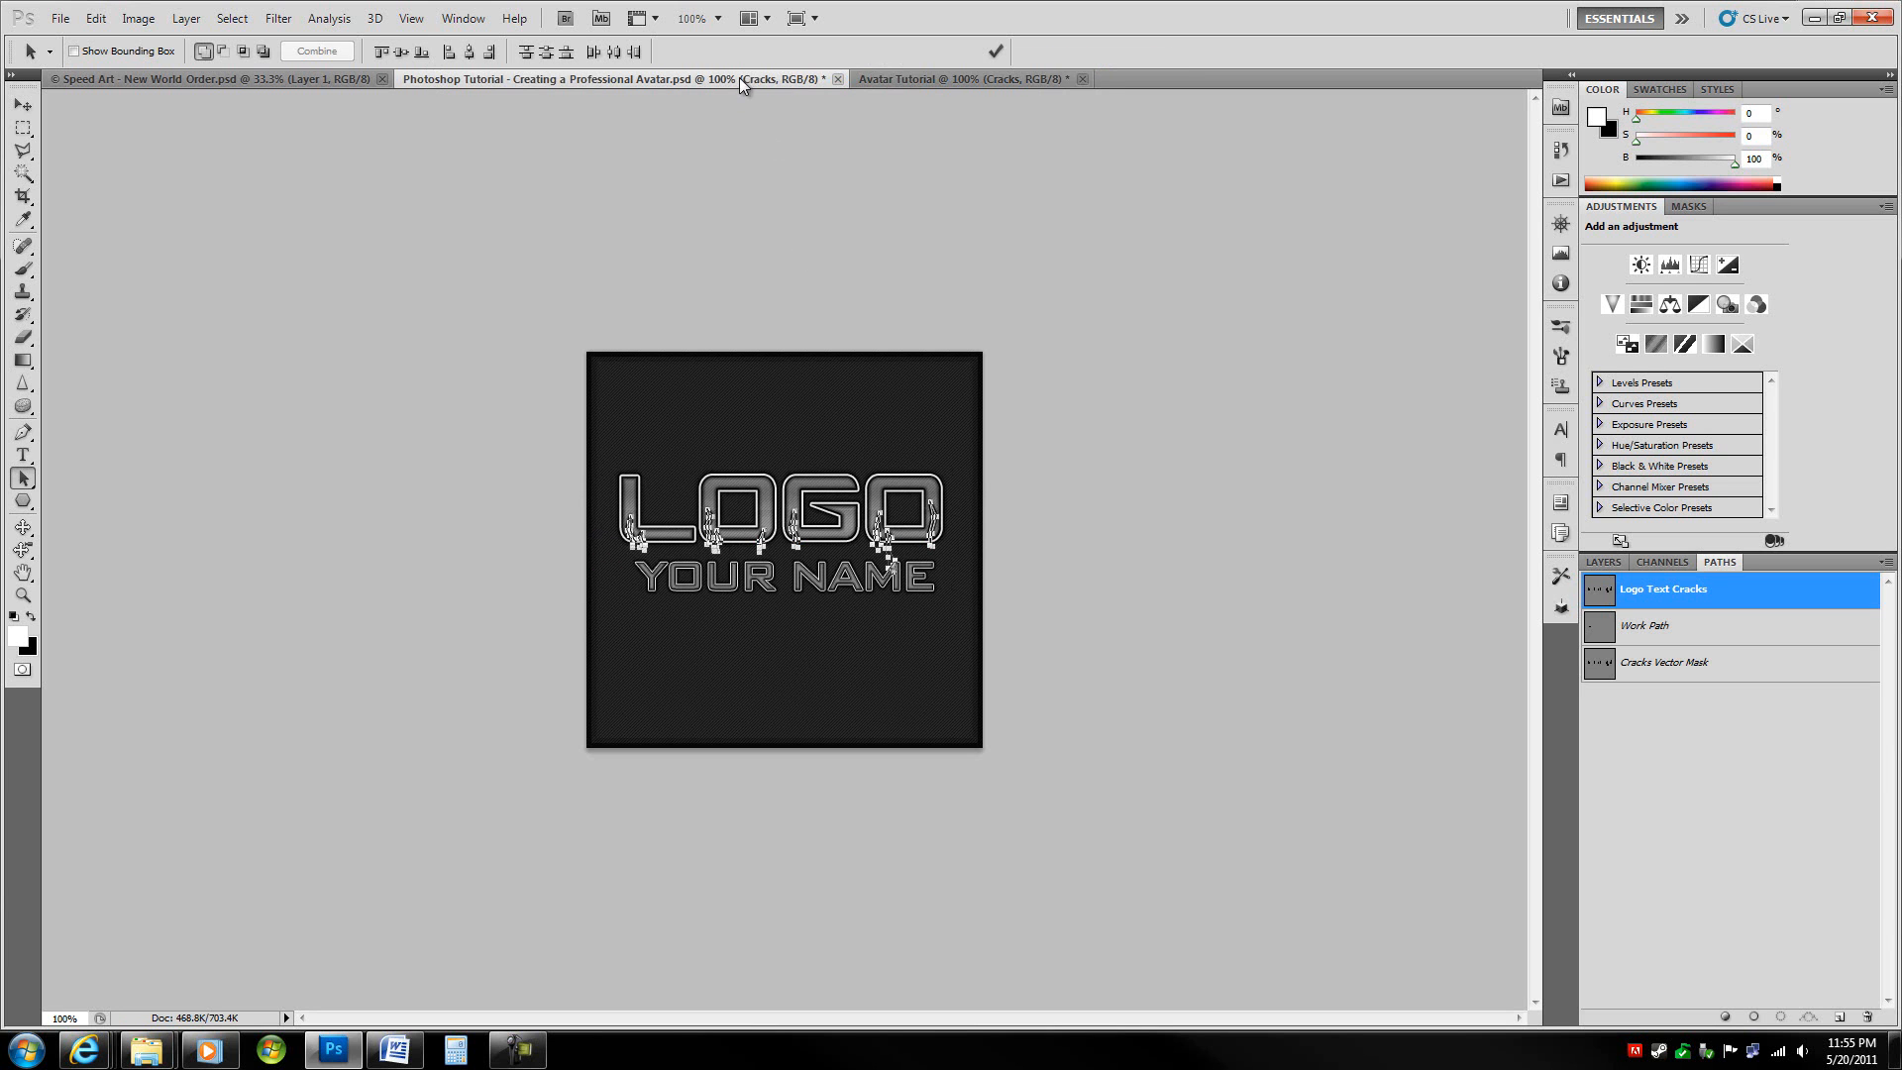
pyautogui.moveTo(589, 487); pyautogui.dragTo(1042, 654)
pyautogui.rightClick(876, 543)
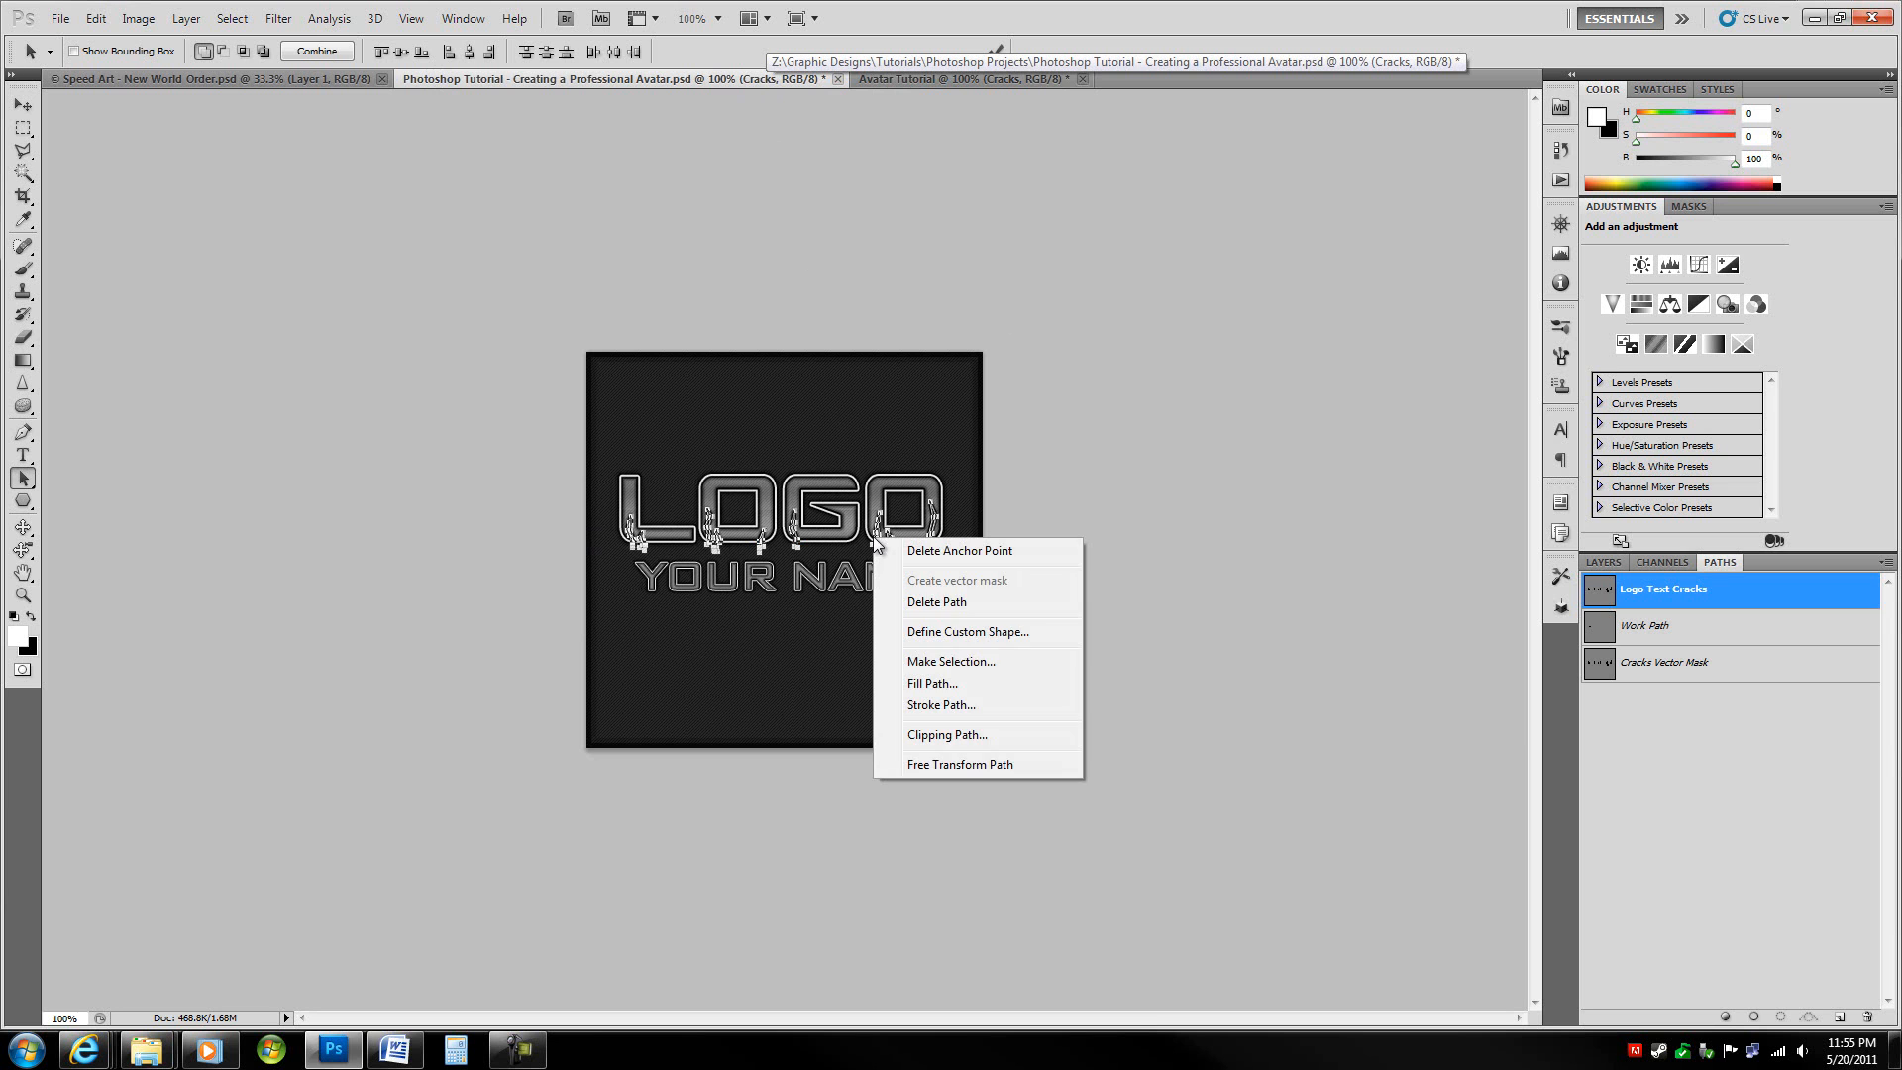
pyautogui.click(878, 535)
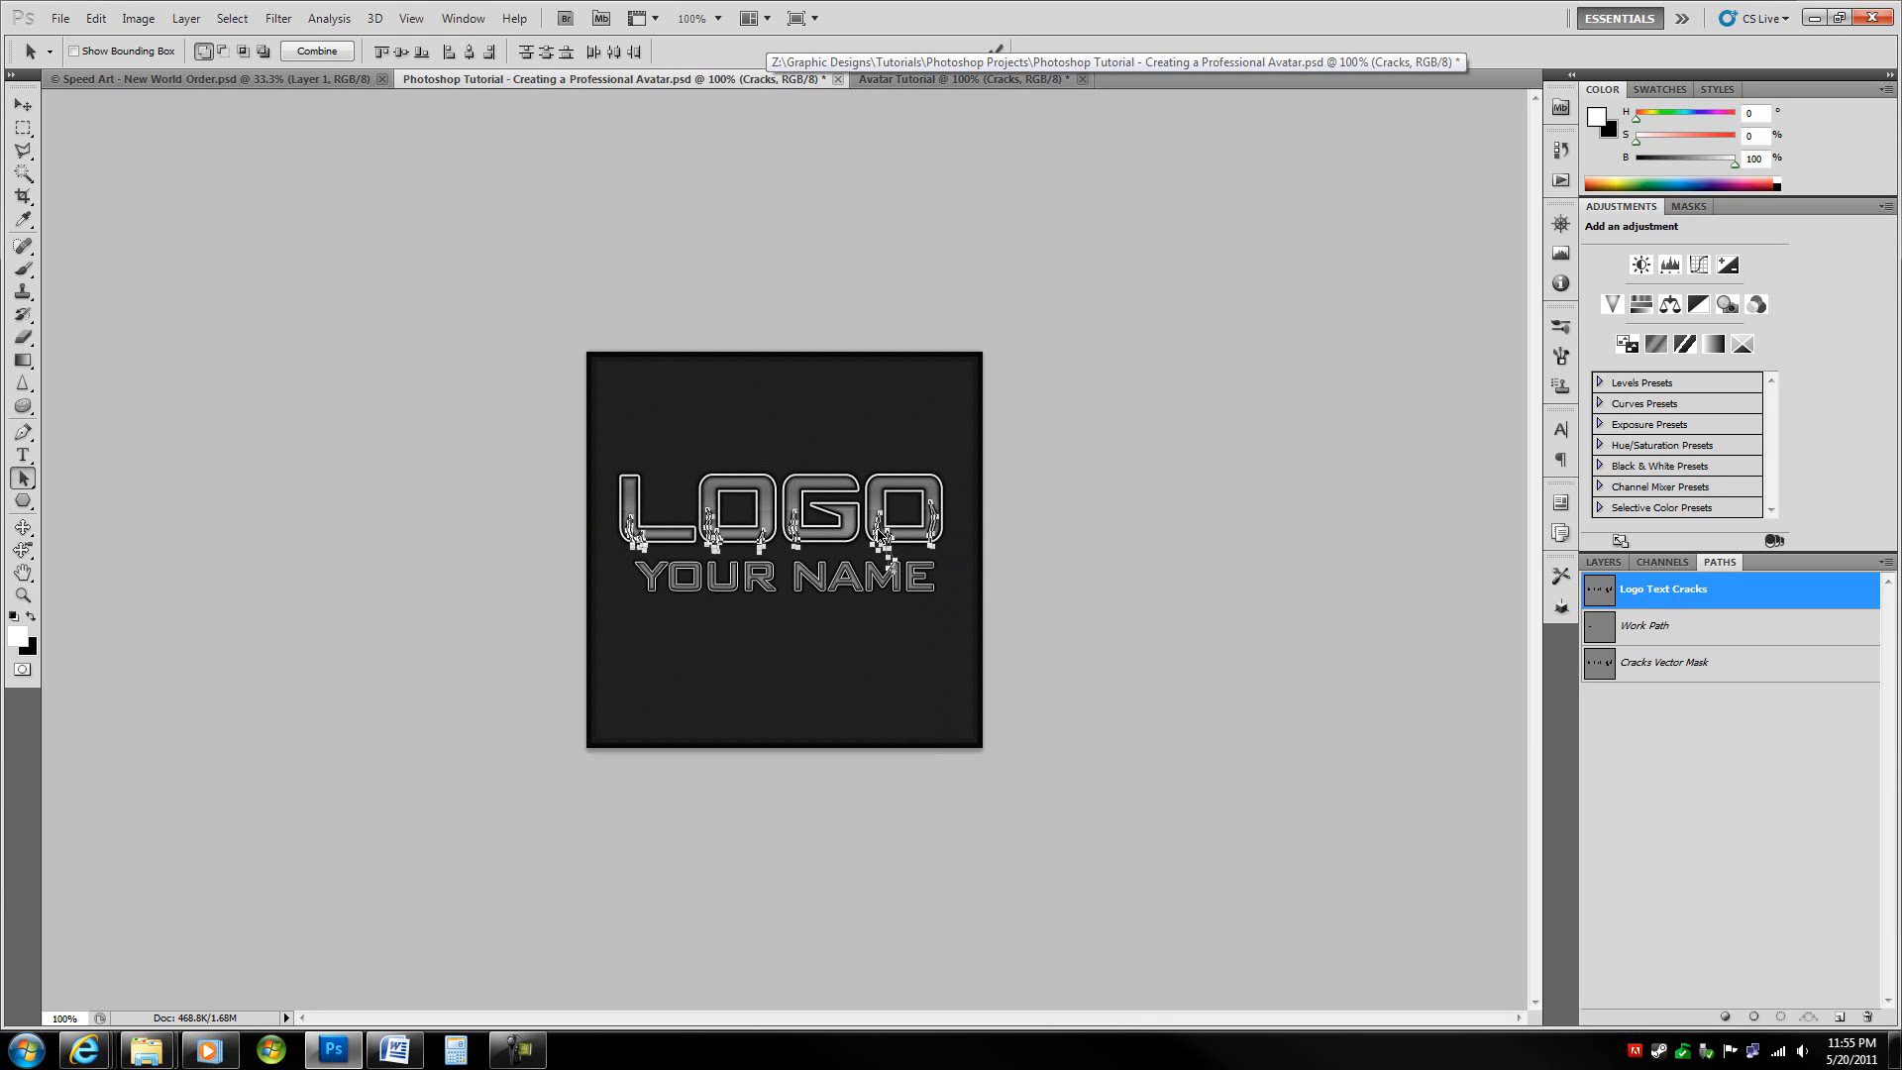
pyautogui.moveTo(879, 535)
pyautogui.mouseDown()
pyautogui.moveTo(903, 372)
pyautogui.moveTo(867, 584)
pyautogui.moveTo(956, 81)
pyautogui.moveTo(795, 558)
pyautogui.mouseUp()
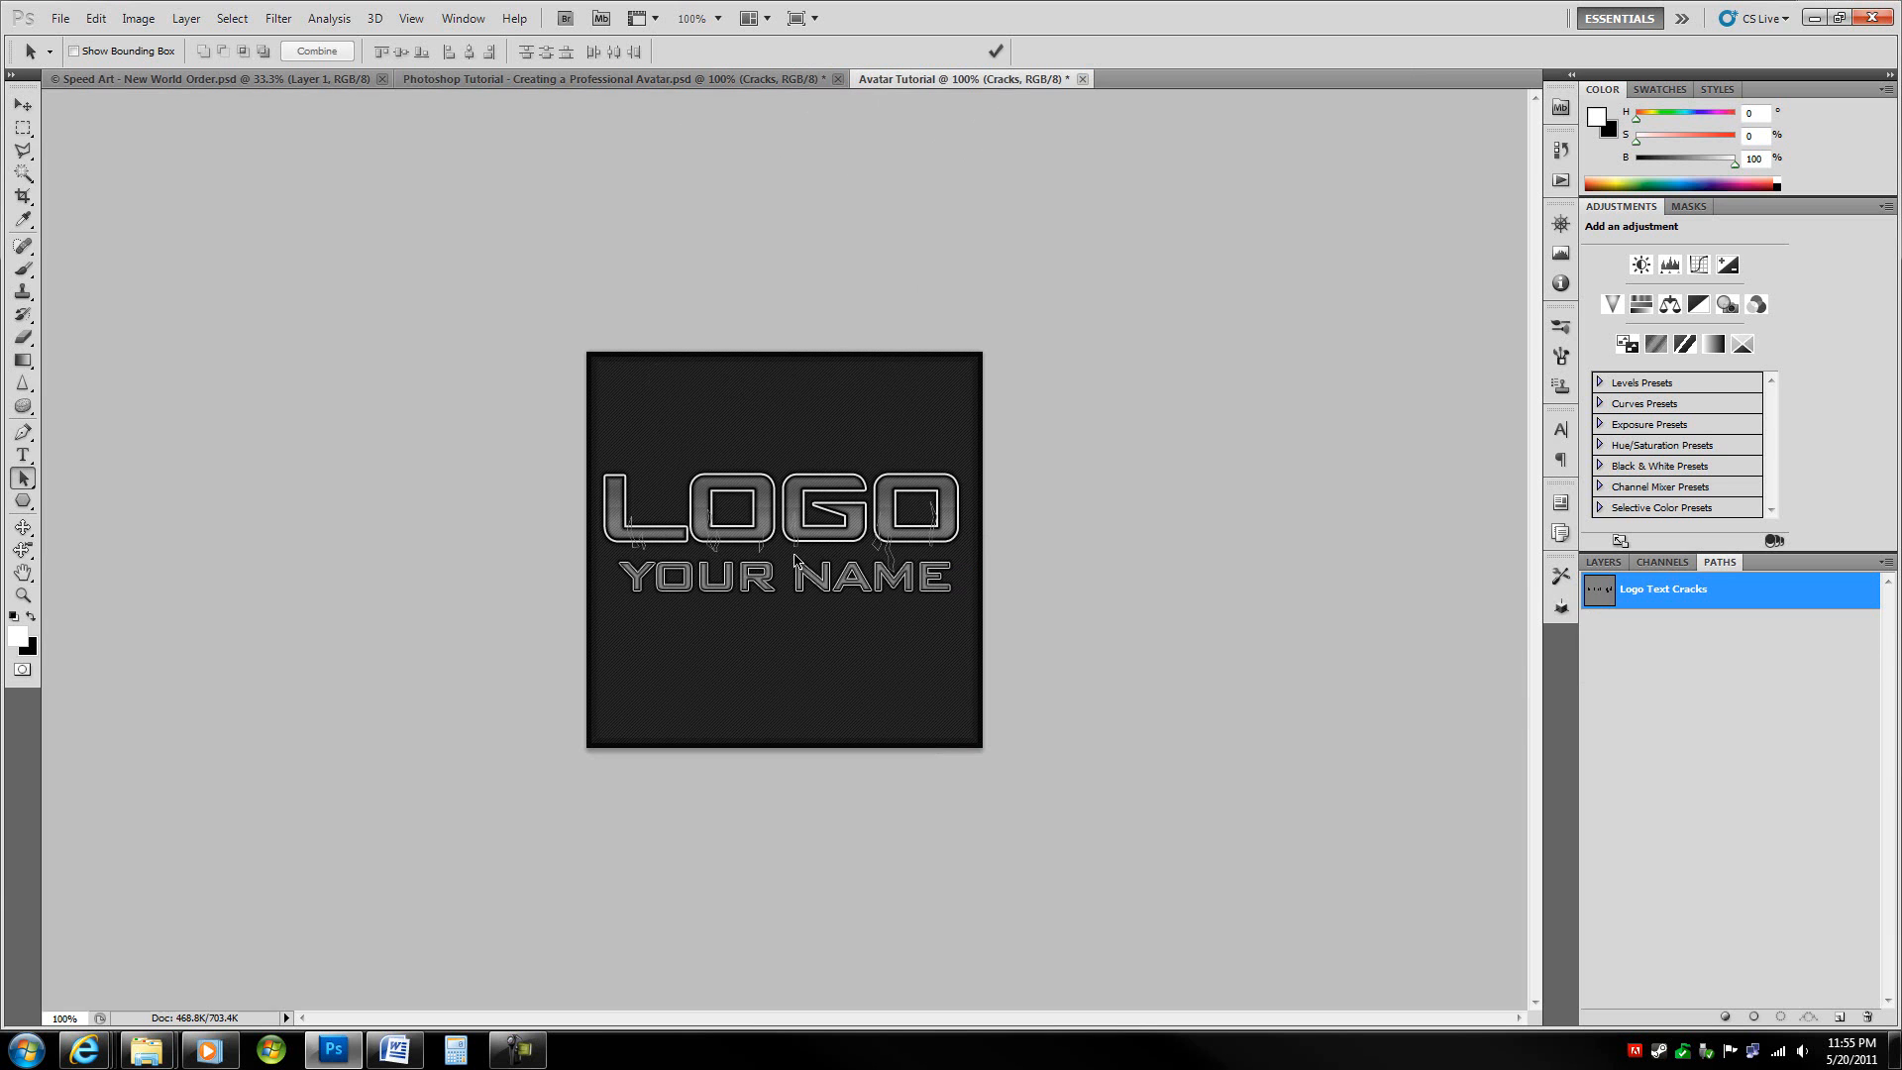
# - Compare the position of the crack paths in the source document and in Avatar Tutorial, ending in Avatar Tutorial
pyautogui.click(728, 77)
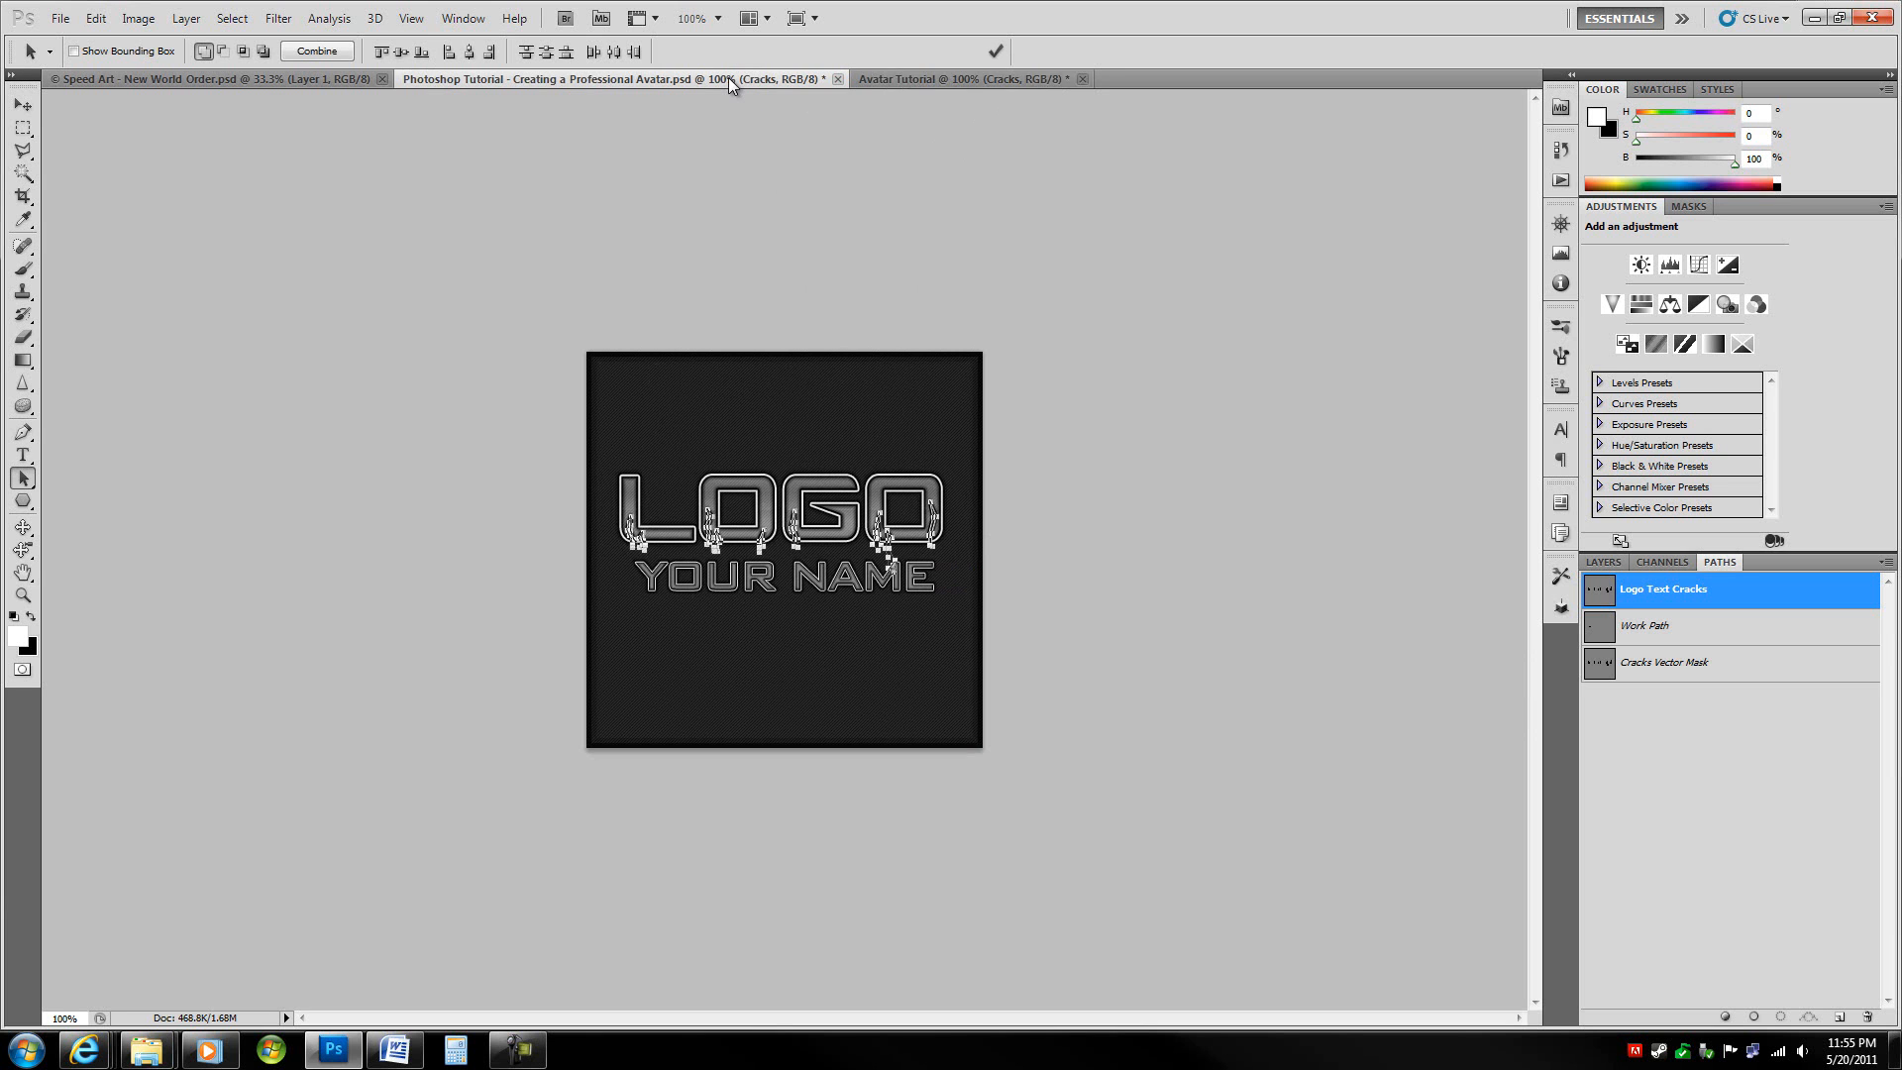
pyautogui.click(953, 80)
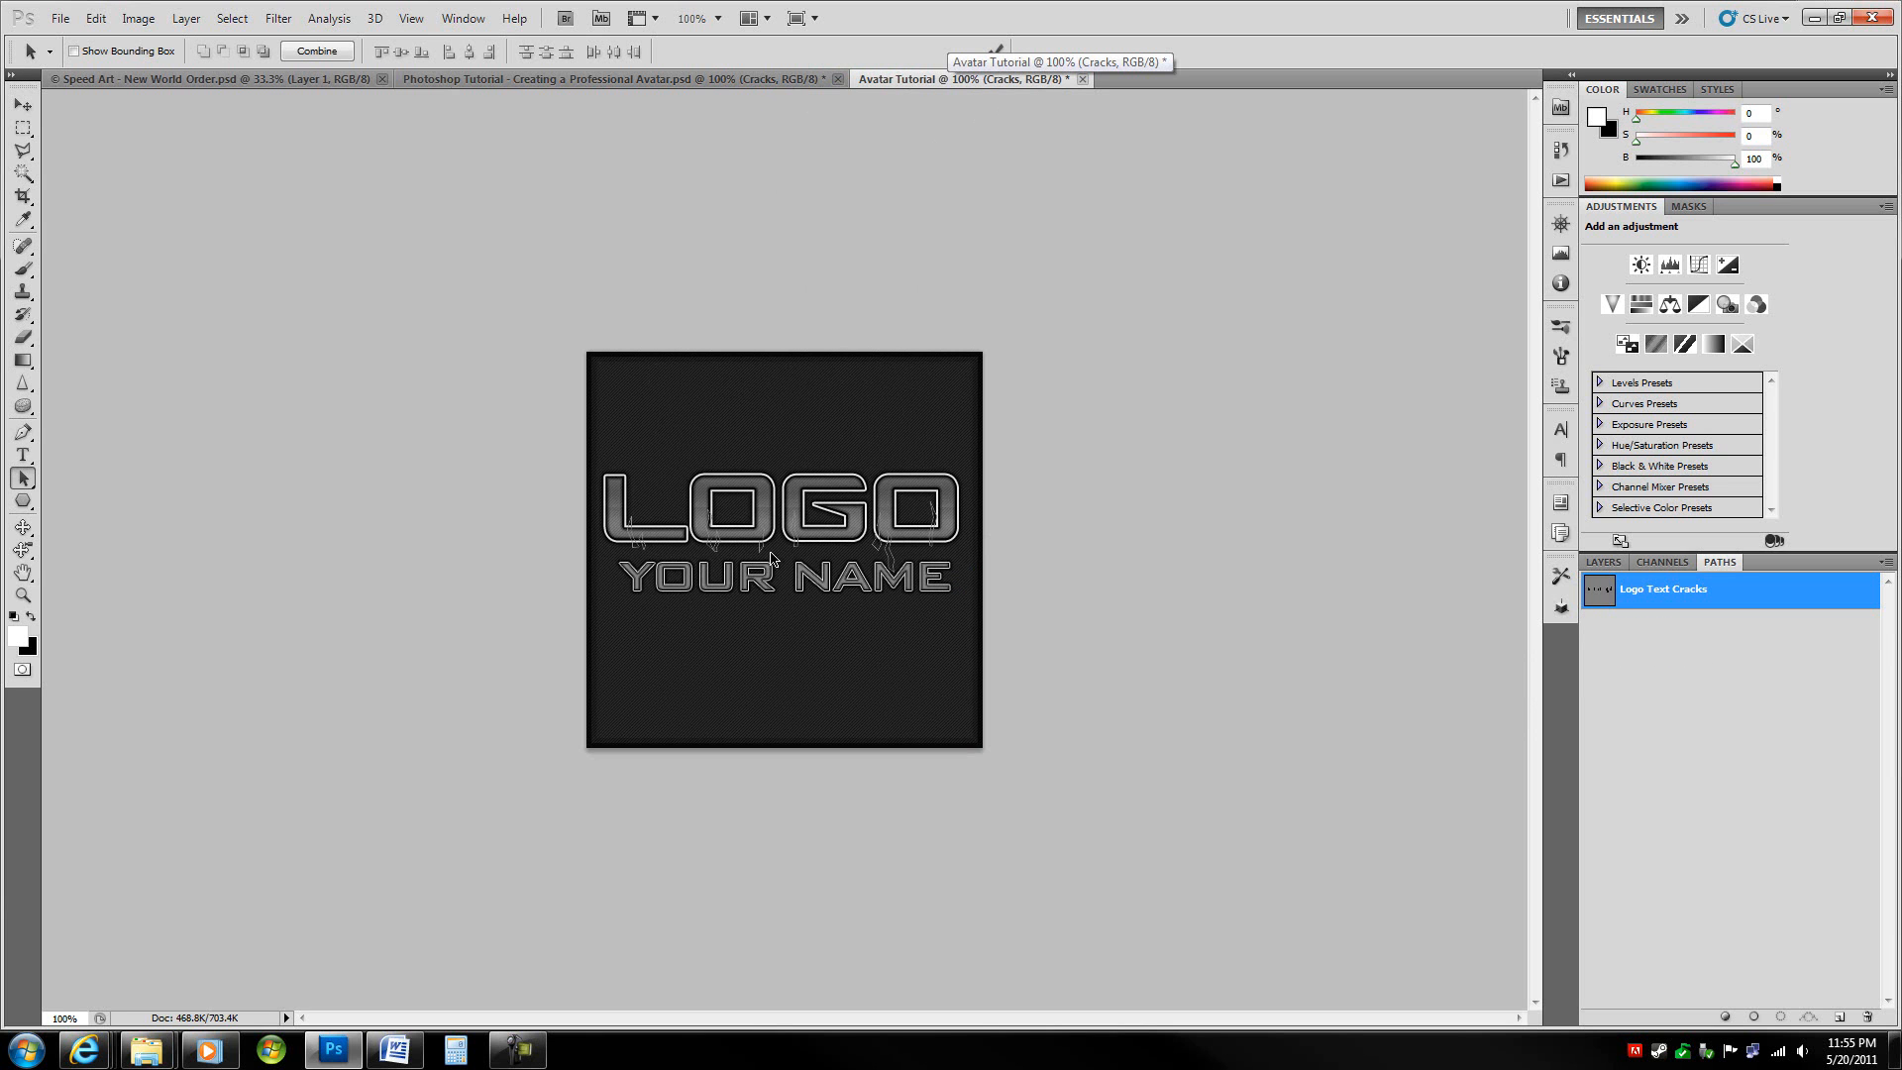
pyautogui.click(730, 82)
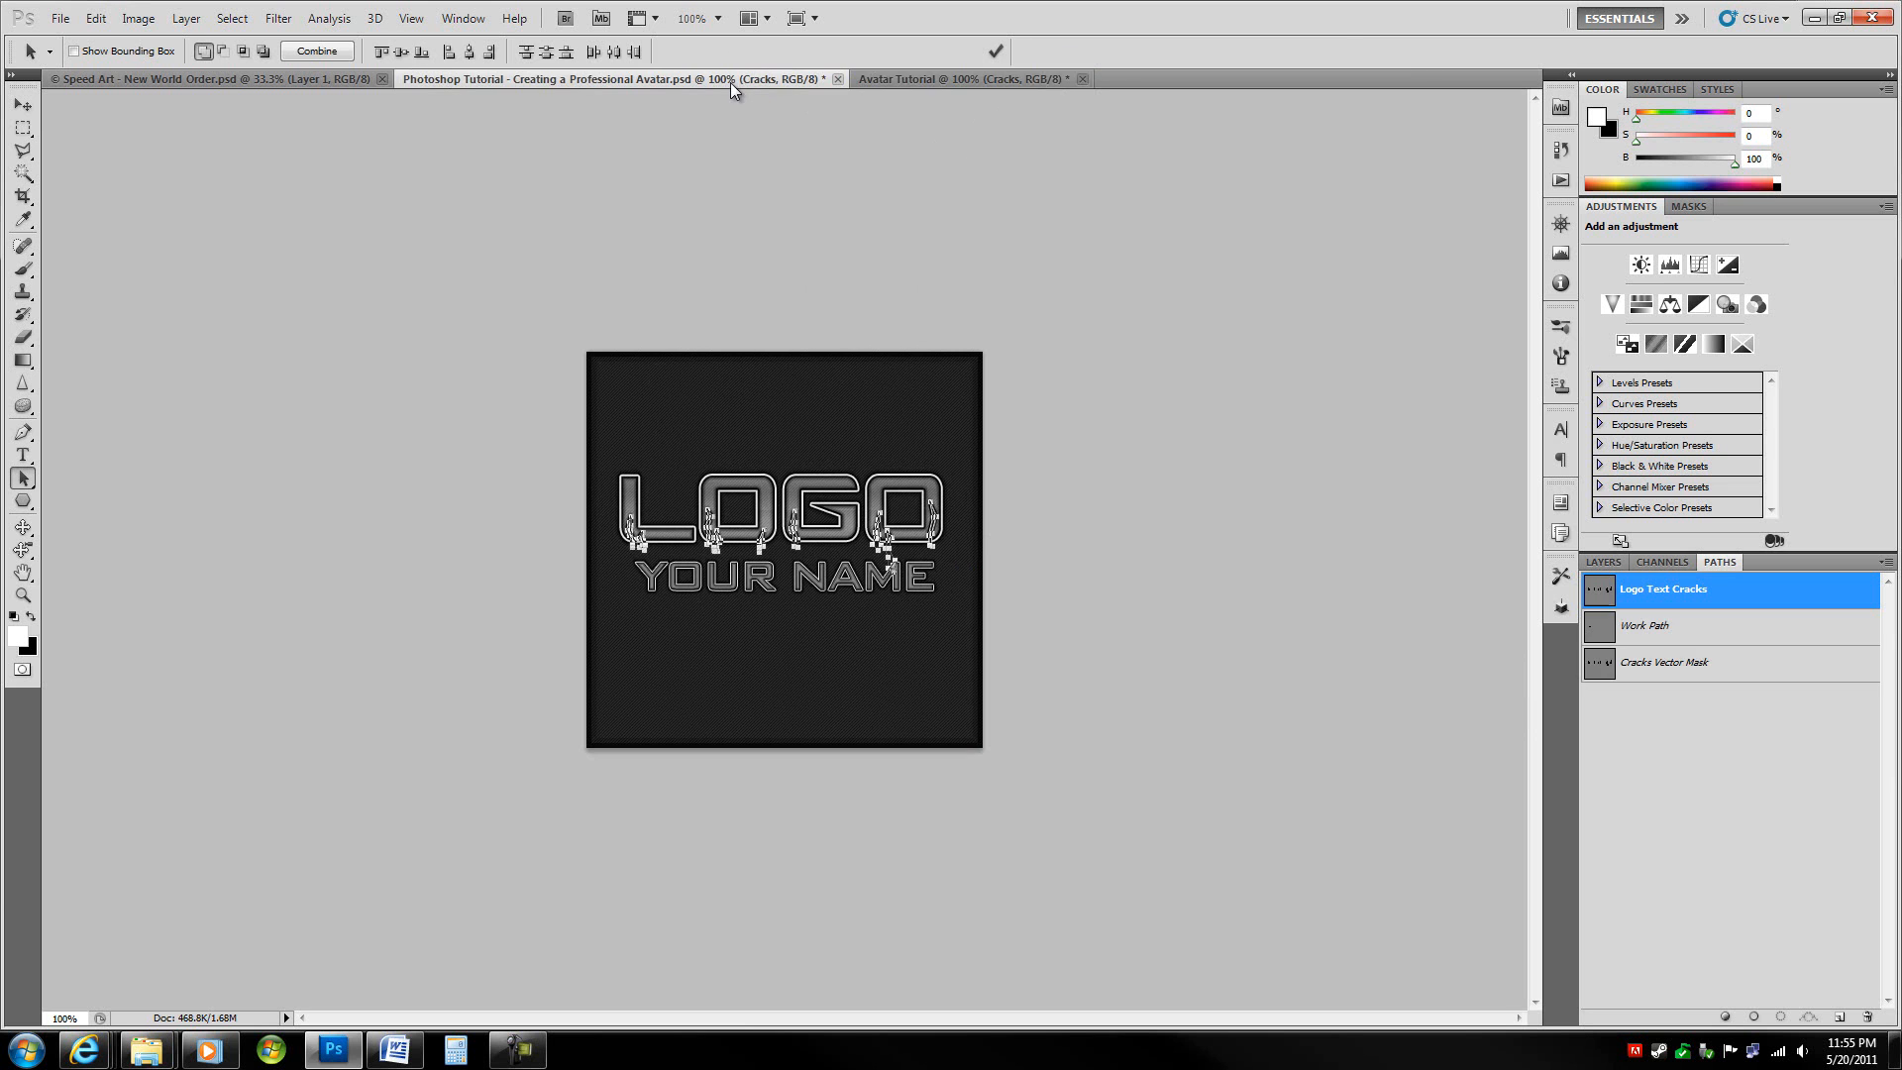
pyautogui.click(915, 86)
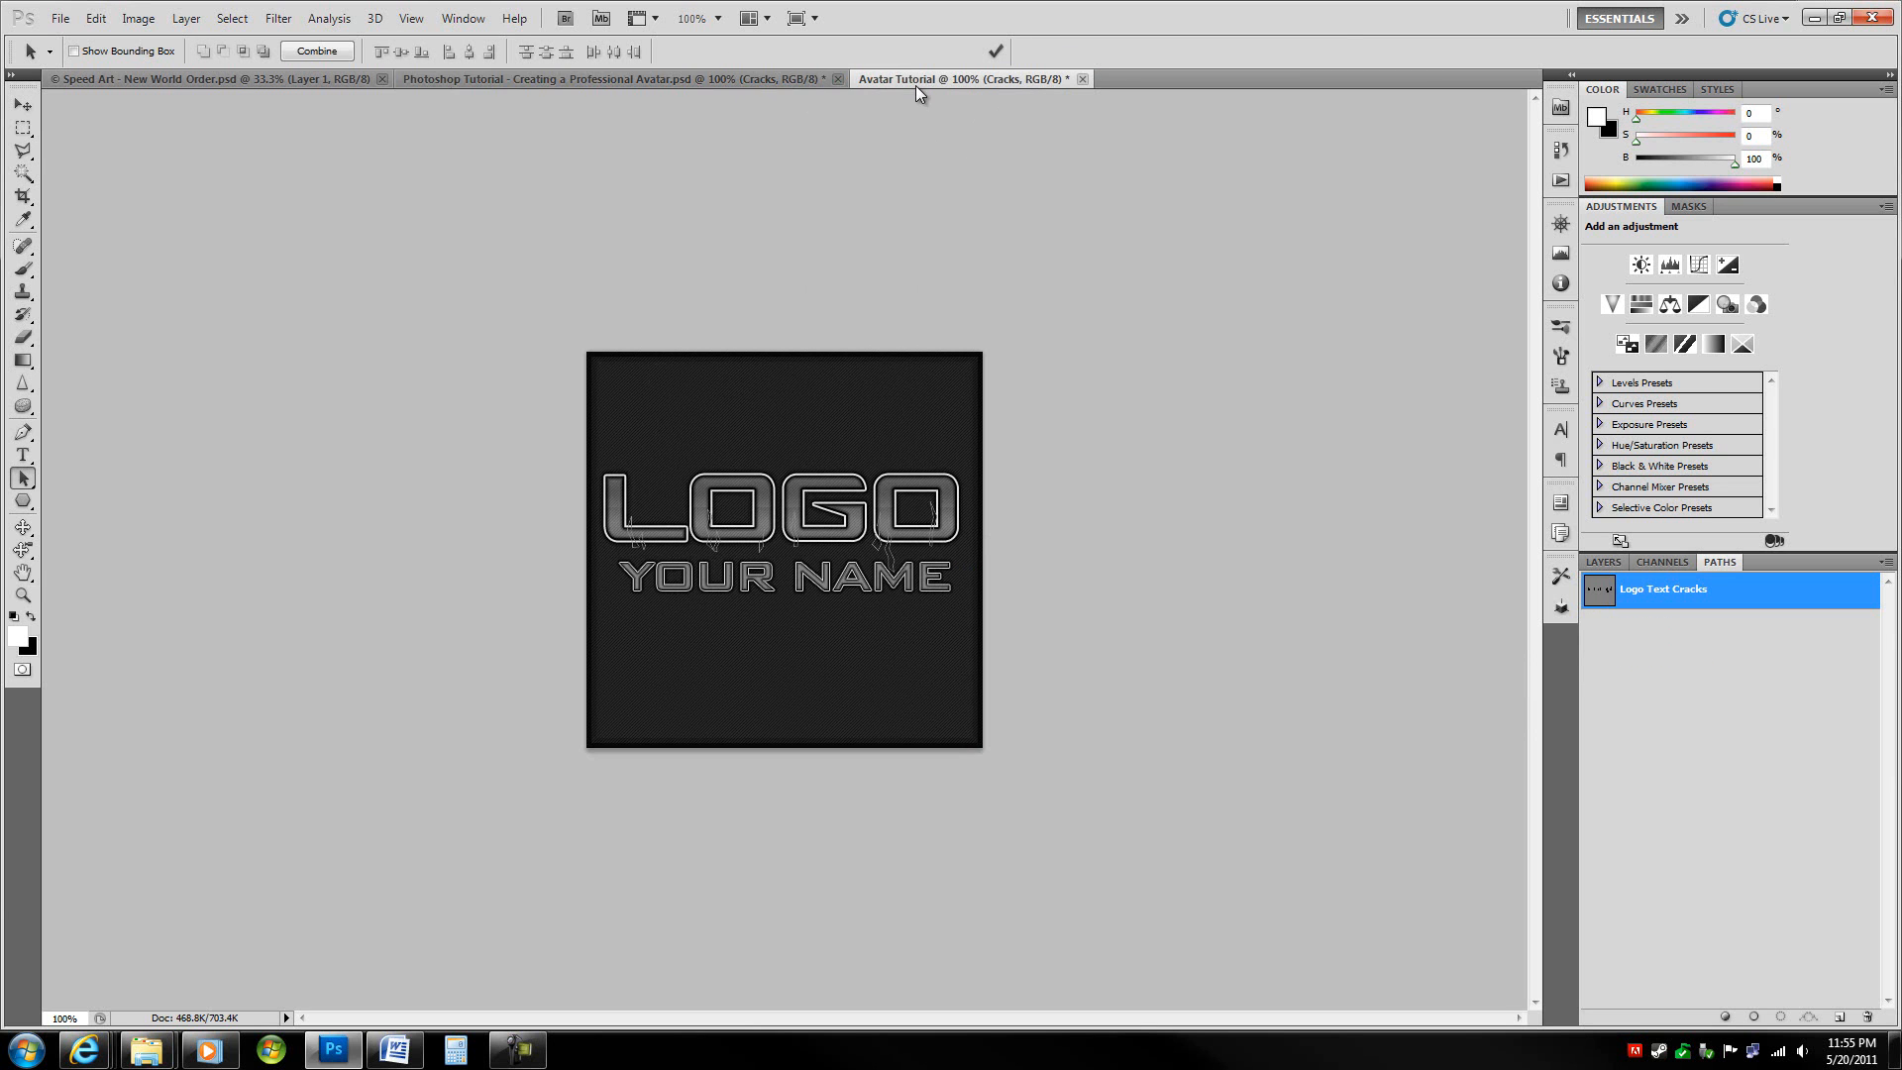
# - Add a vector mask to the Cracks layer in Avatar Tutorial from the Logo Text Cracks path
pyautogui.click(756, 77)
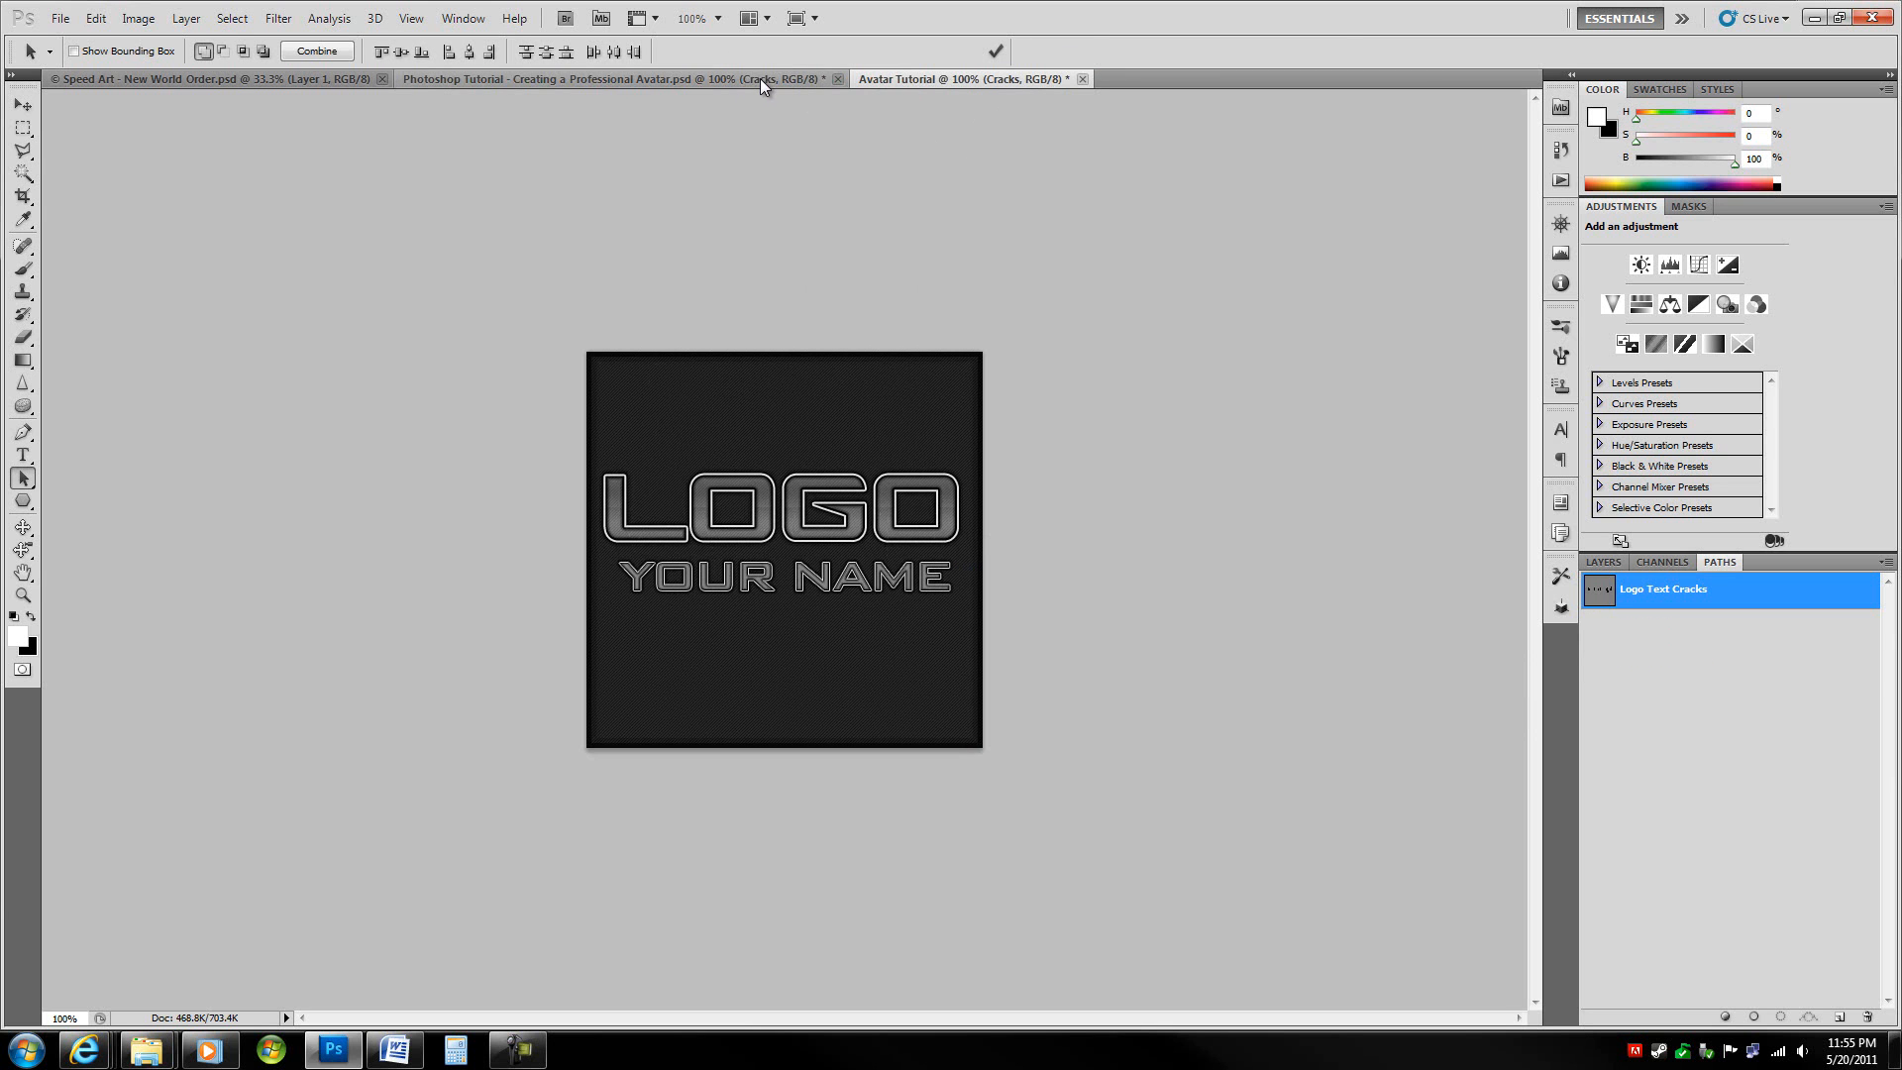
pyautogui.click(943, 85)
pyautogui.click(1604, 561)
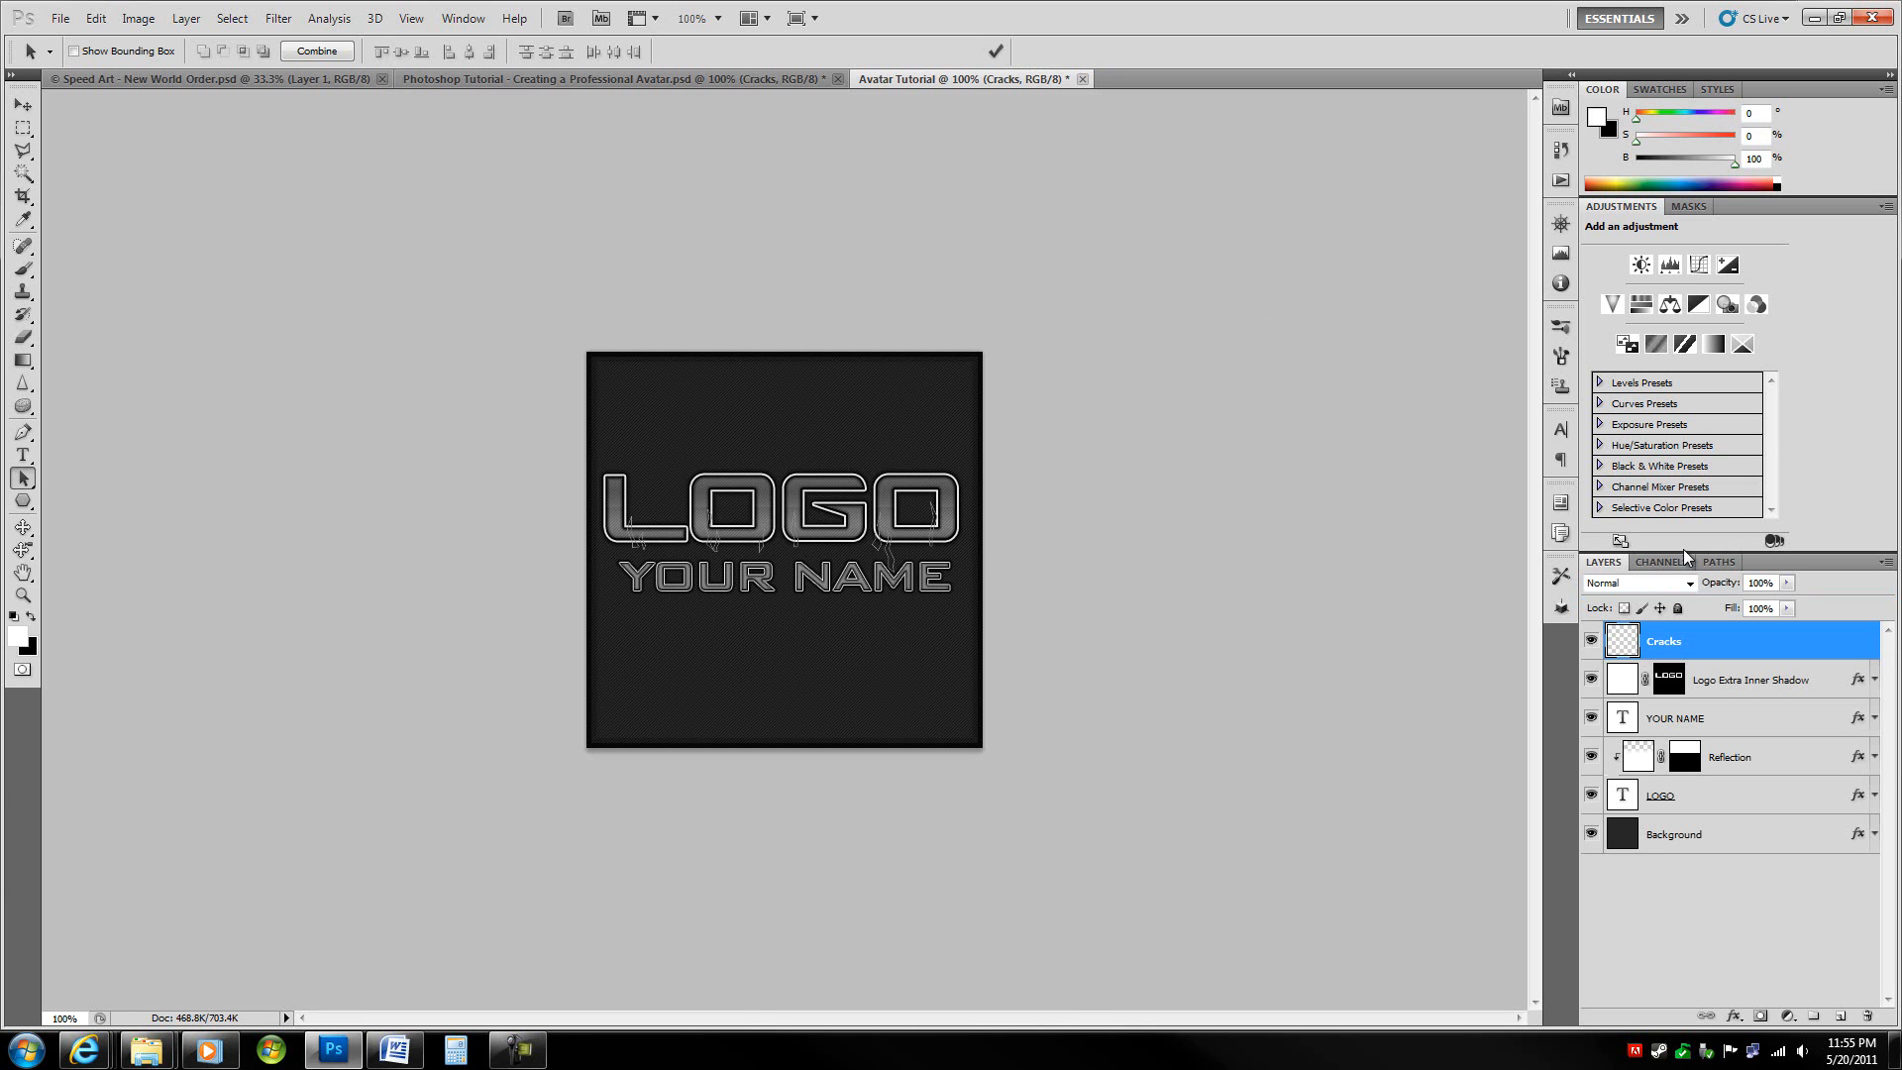
pyautogui.click(1721, 562)
pyautogui.click(1603, 561)
pyautogui.click(1719, 562)
pyautogui.click(1603, 563)
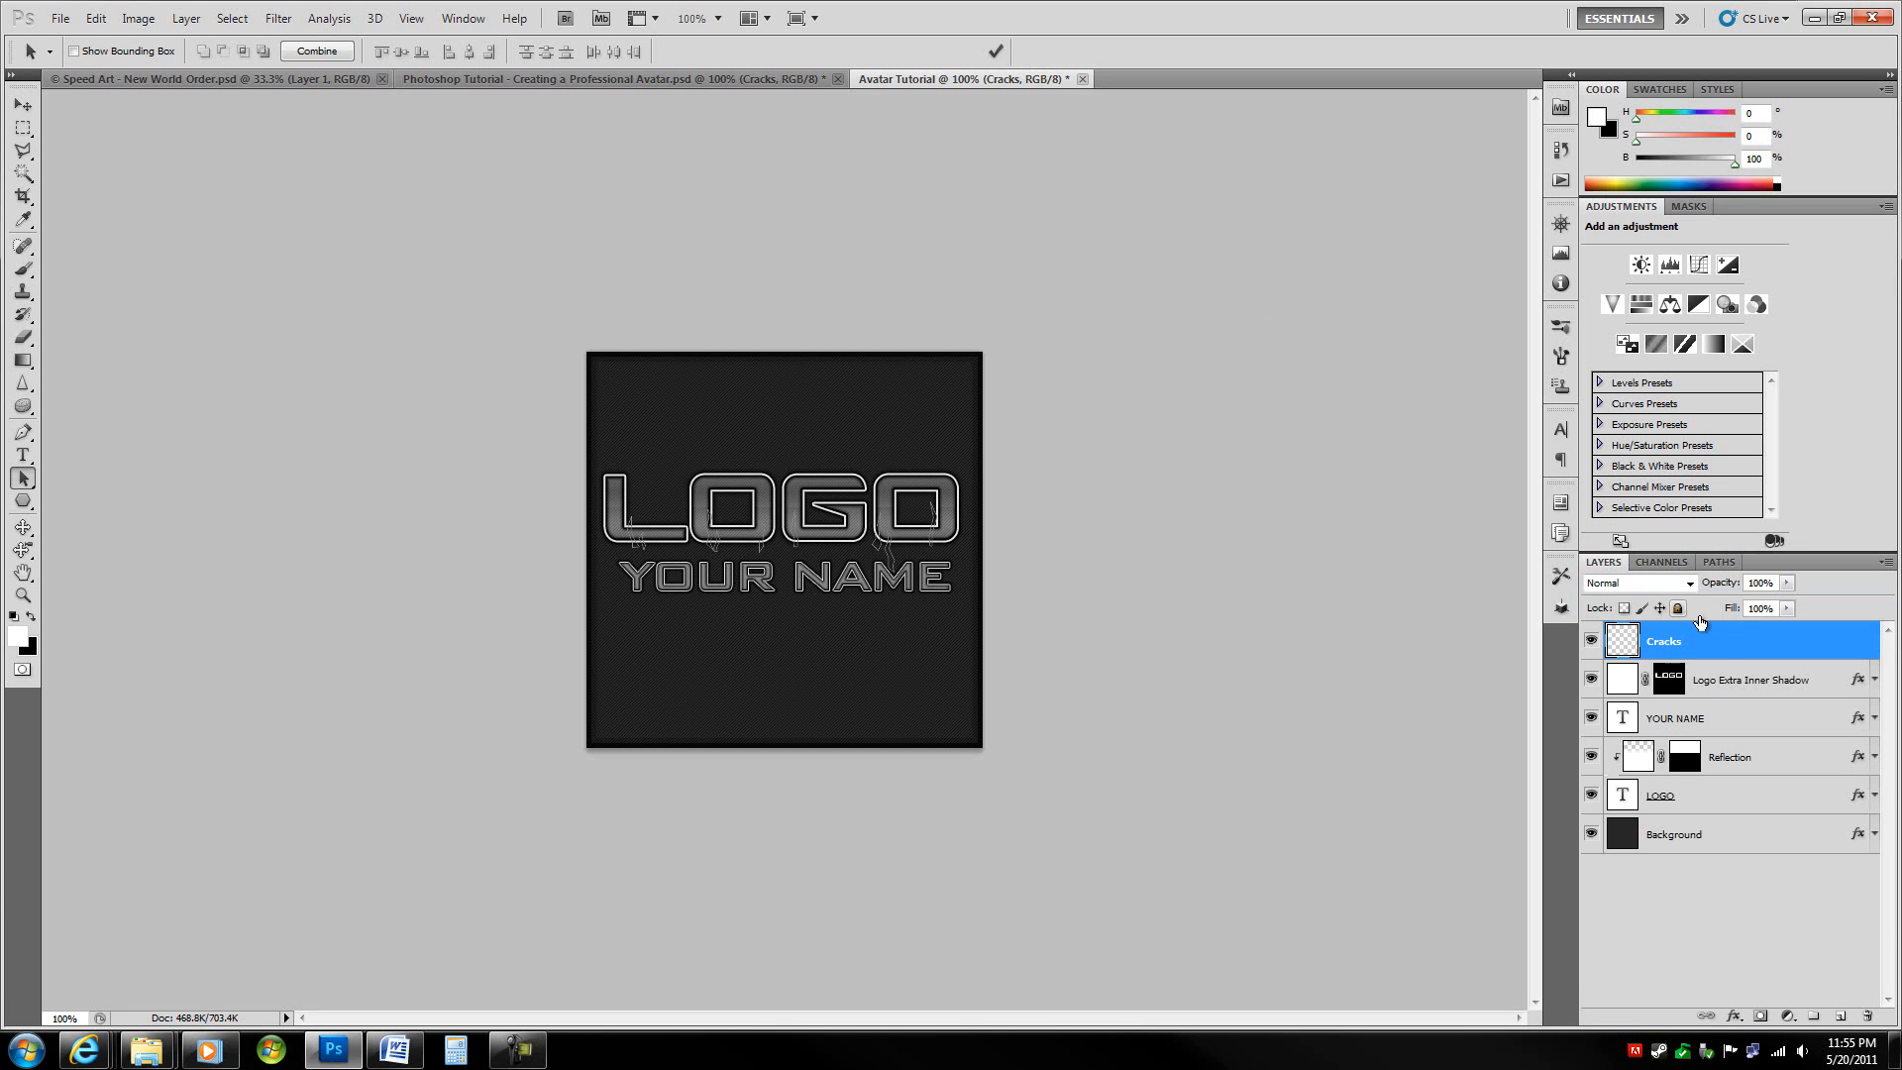
pyautogui.click(1760, 1018)
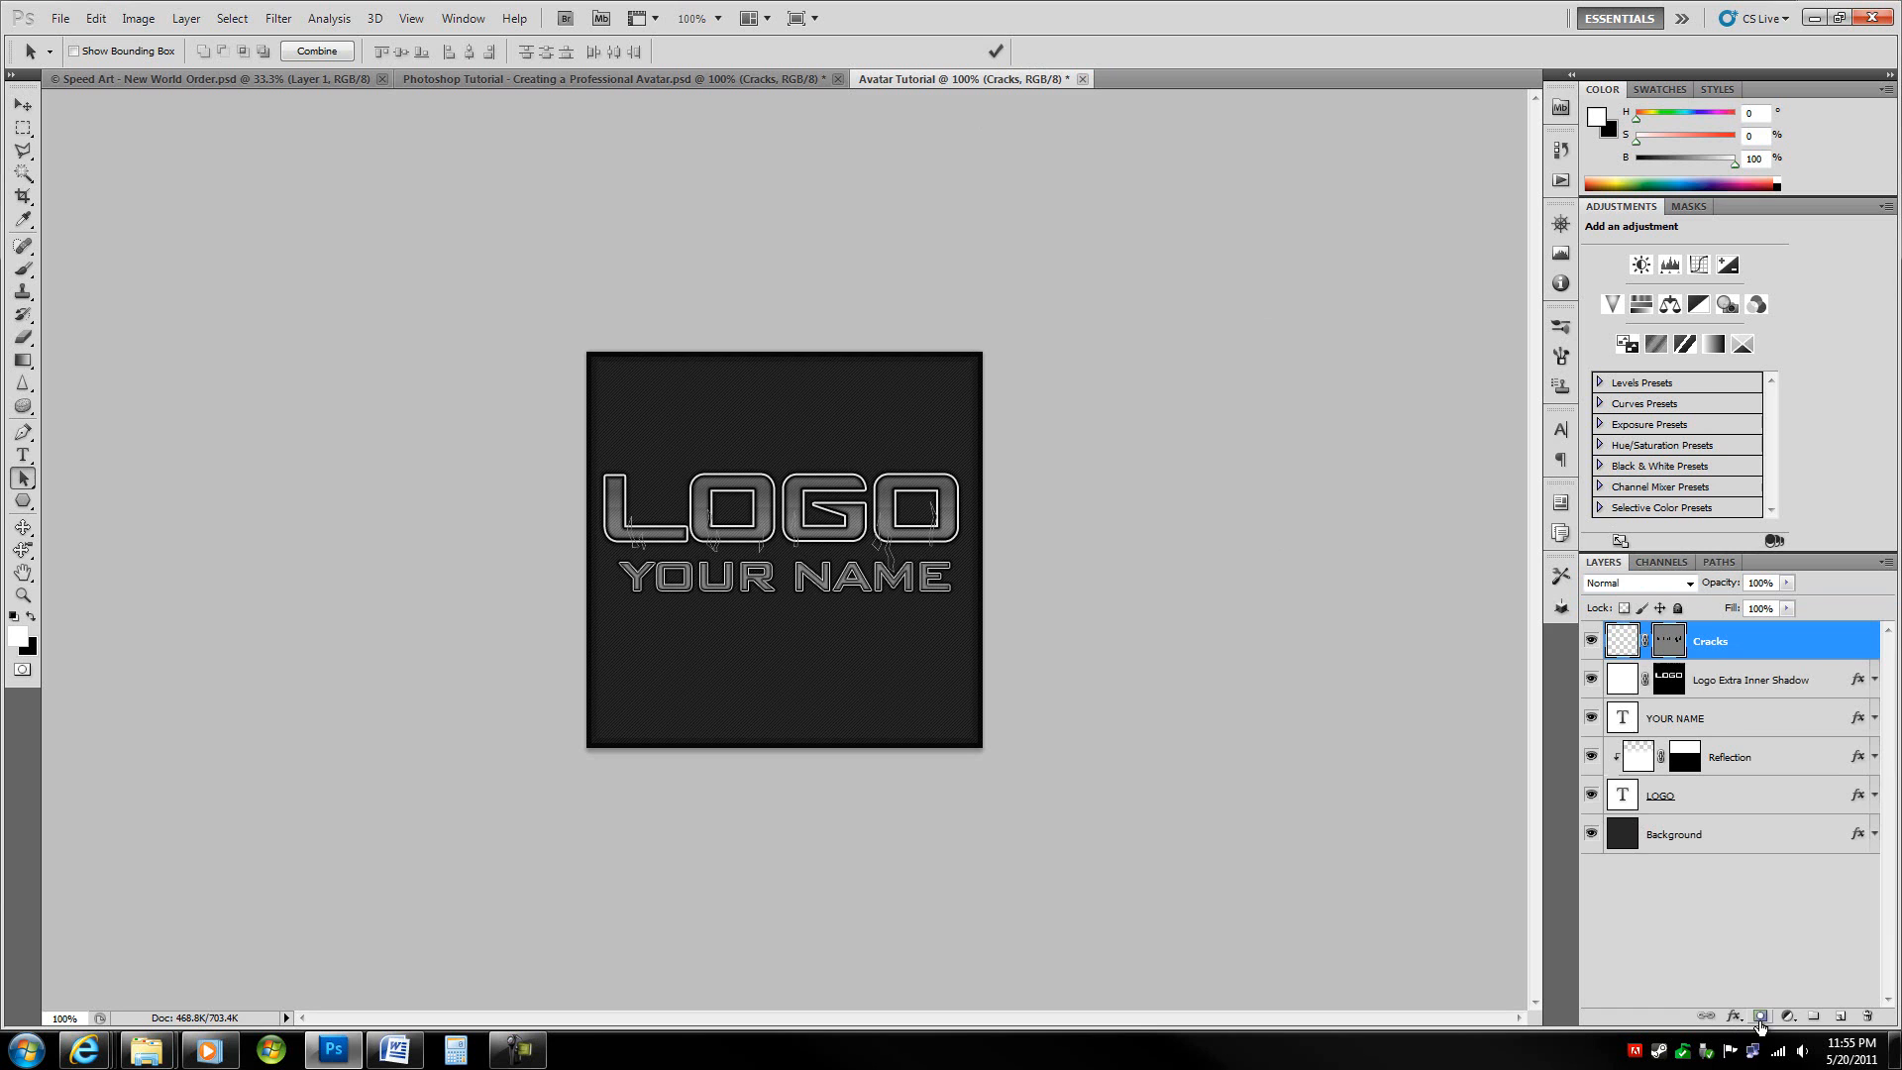
pyautogui.click(1674, 649)
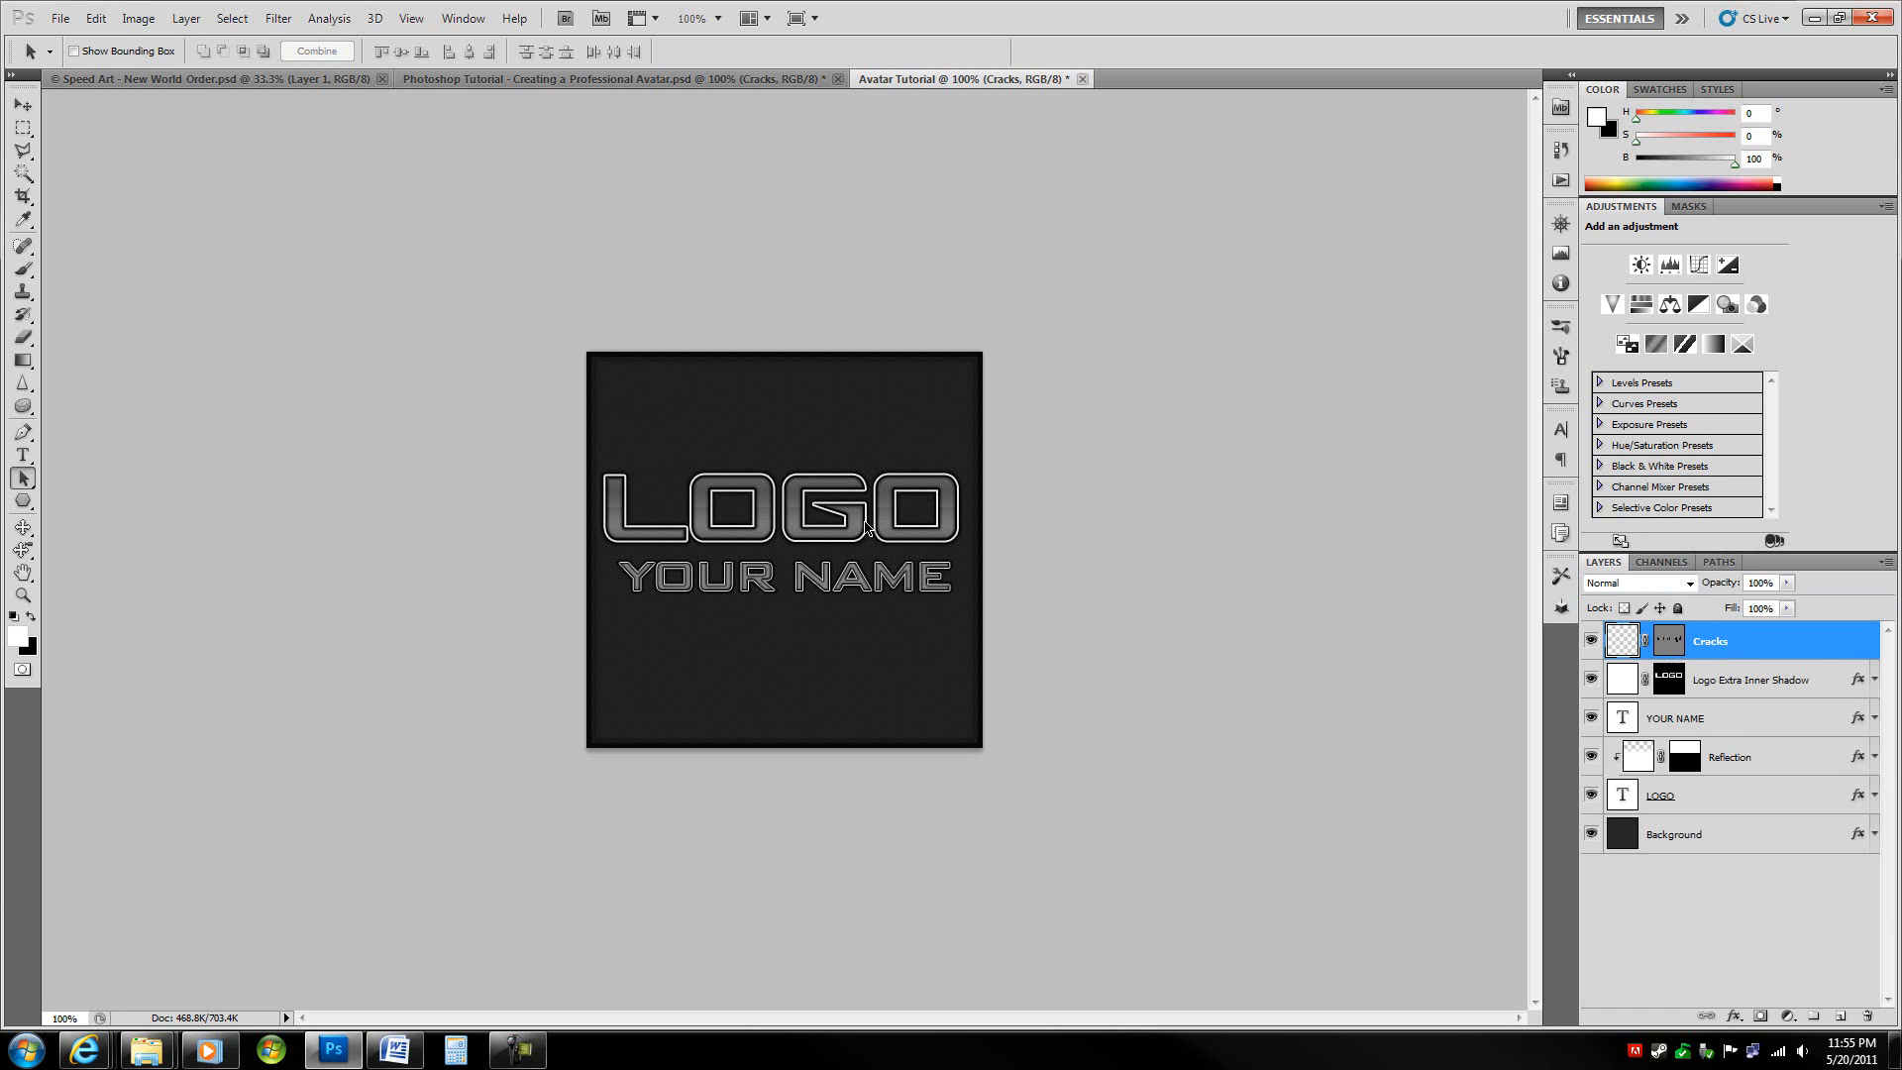
pyautogui.click(1662, 649)
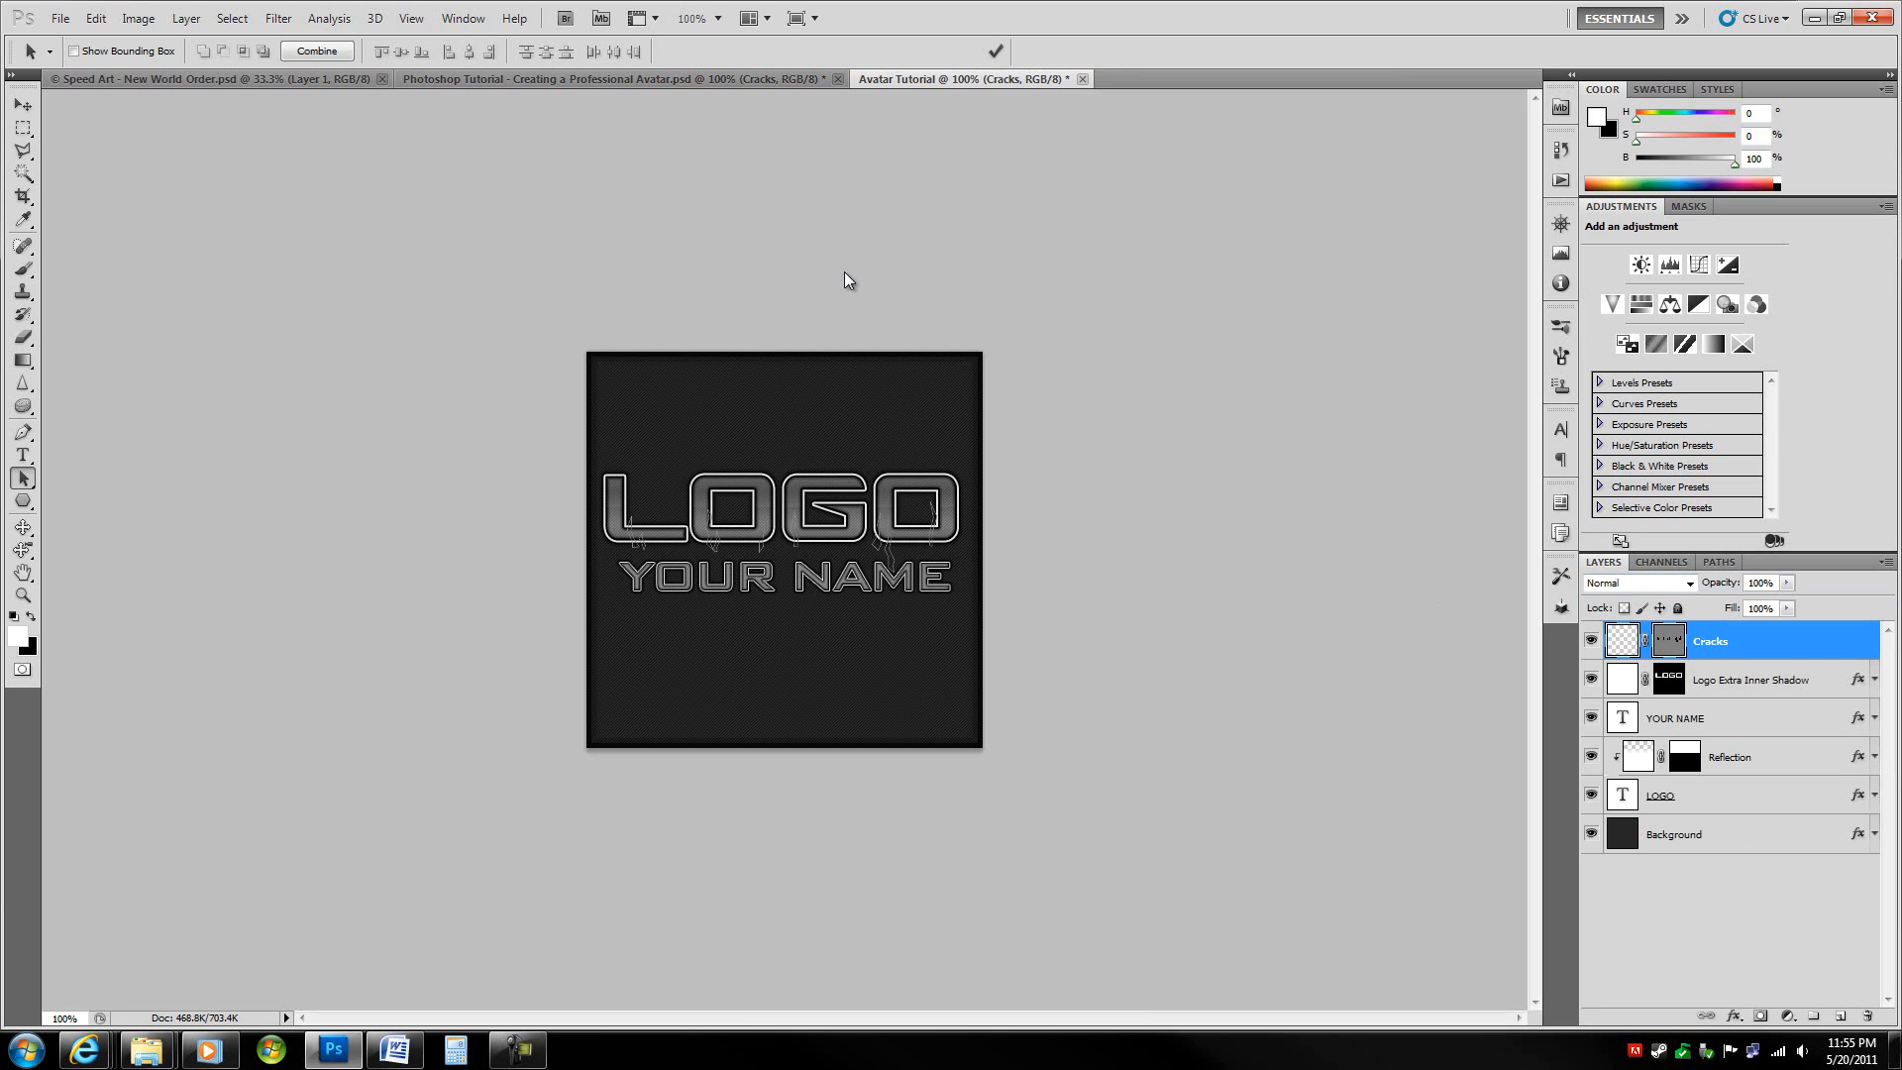
# - Compare the size and position of the LOGO and YOUR NAME text in Avatar Tutorial with the source document
pyautogui.hotkey('ctrl', 'shift', 'Tab')
pyautogui.hotkey('ctrl', 'Tab')
pyautogui.hotkey('ctrl', 'shift', 'Tab')
pyautogui.hotkey('ctrl', 'Tab')
pyautogui.hotkey('ctrl', 'shift', 'Tab')
pyautogui.hotkey('ctrl', 'Tab')
pyautogui.hotkey('ctrl', 'shift', 'Tab')
pyautogui.hotkey('ctrl', 'Tab')
pyautogui.hotkey('ctrl', 'shift', 'Tab')
pyautogui.hotkey('ctrl', 'Tab')
pyautogui.hotkey('ctrl', 'shift', 'Tab')
pyautogui.hotkey('ctrl', 'Tab')
# - Select the YOUR NAME and LOGO text layers together and scale their width to about 89.3% around the centre
pyautogui.click(1728, 723)
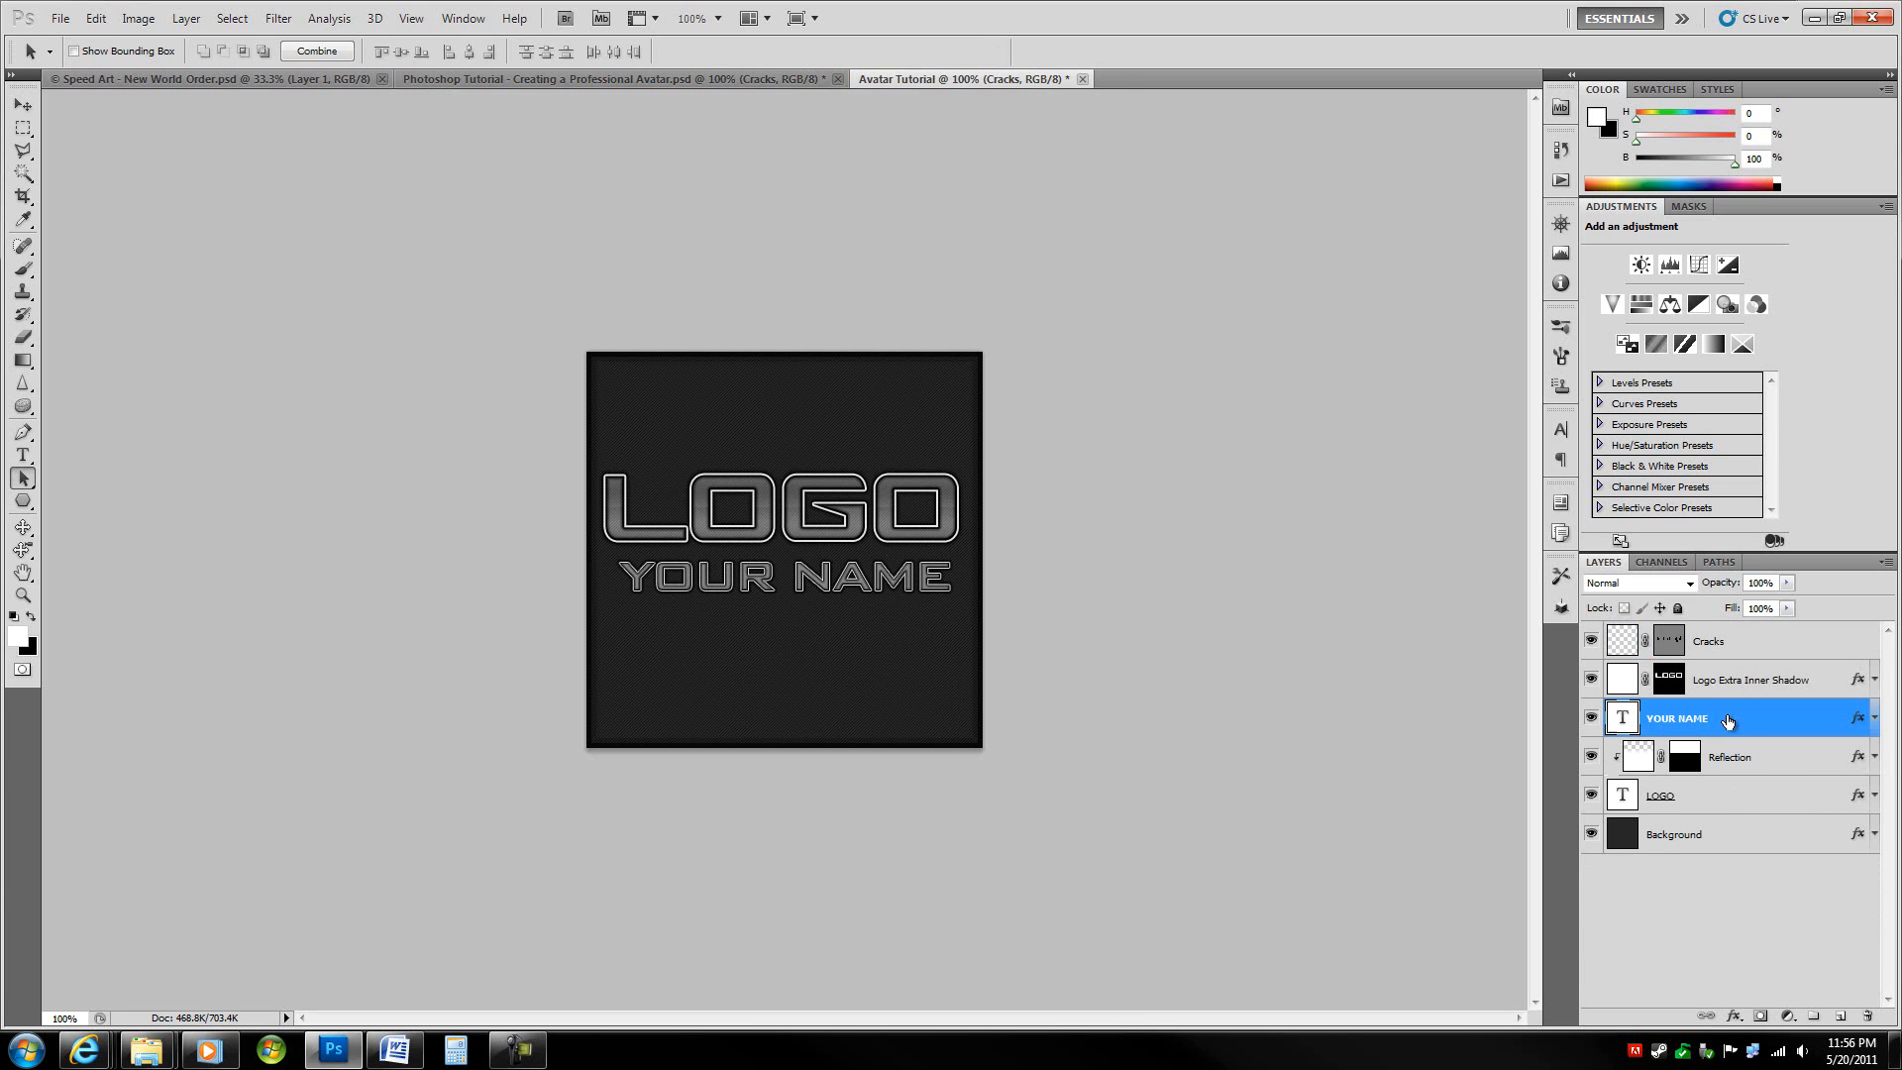
pyautogui.keyDown('ctrl'); pyautogui.click(1740, 796); pyautogui.keyUp('ctrl')
pyautogui.hotkey('ctrl', 't')
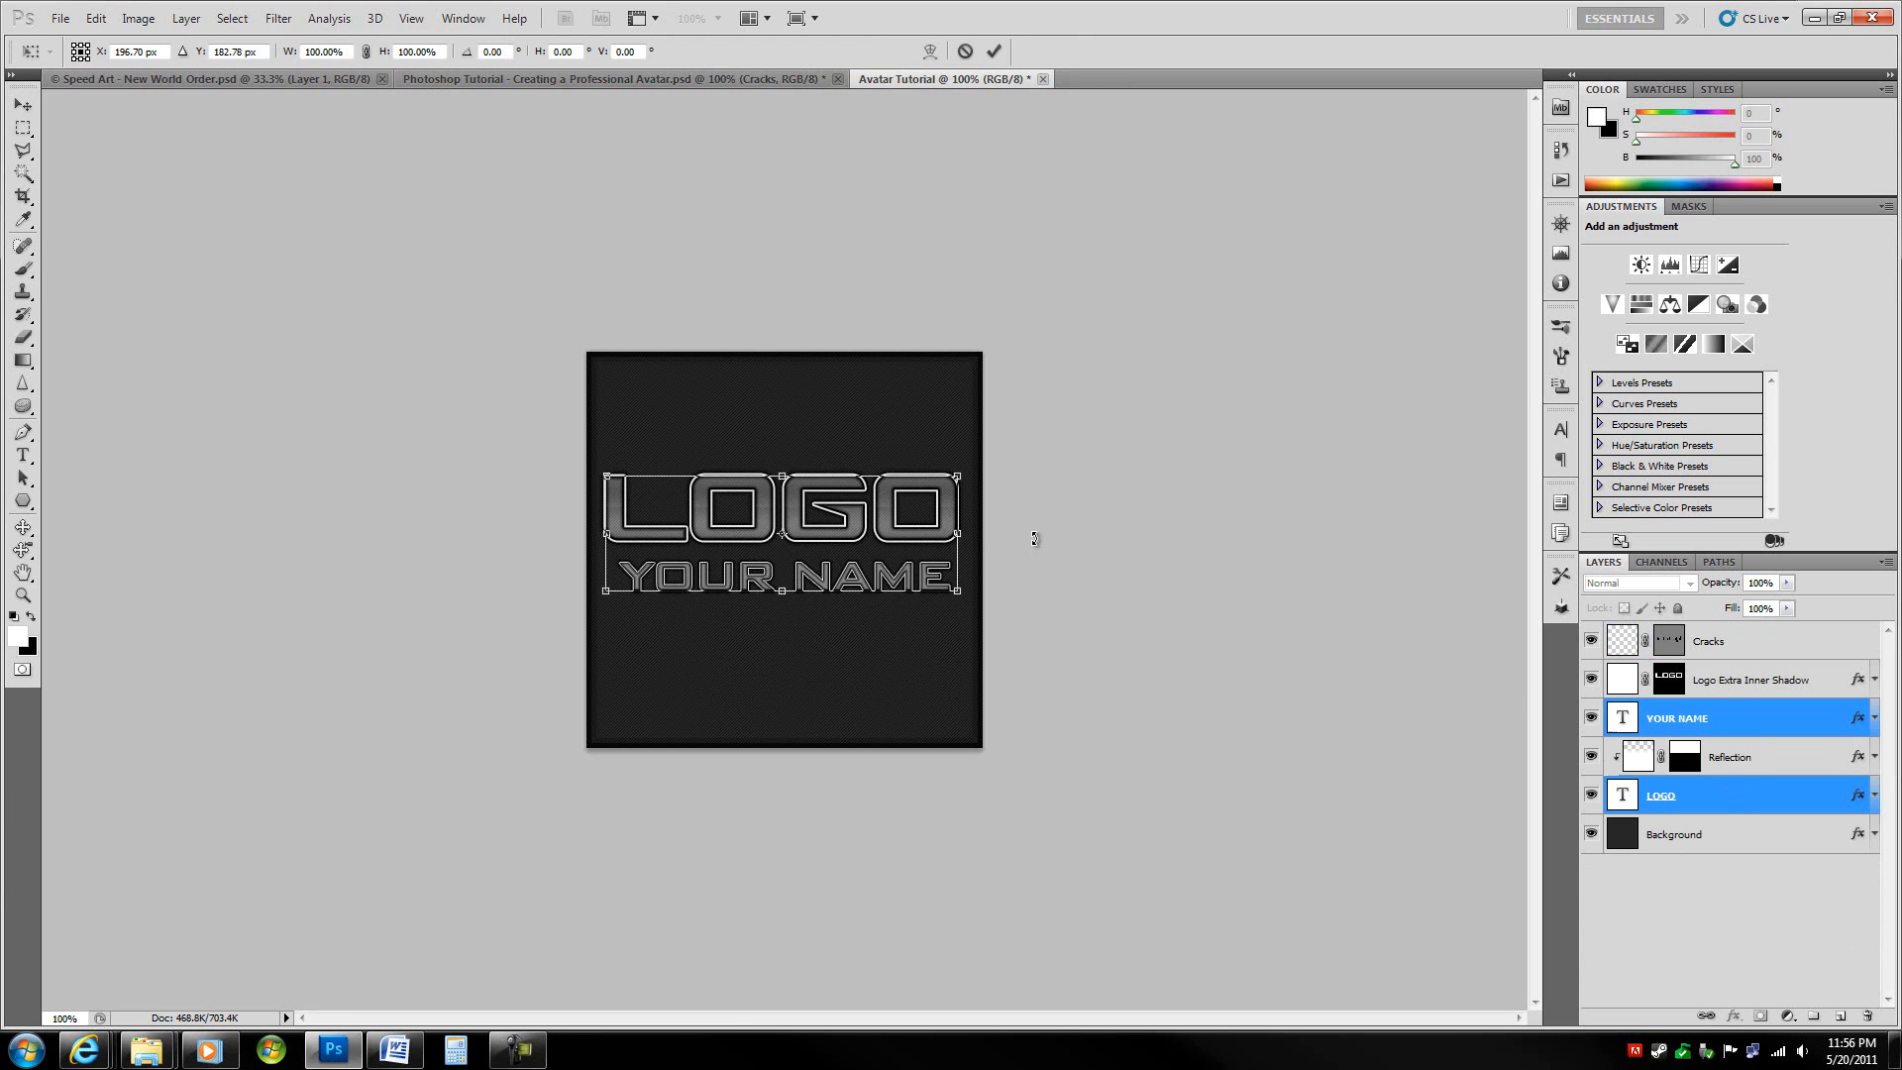
pyautogui.moveTo(959, 534); pyautogui.dragTo(942, 534)
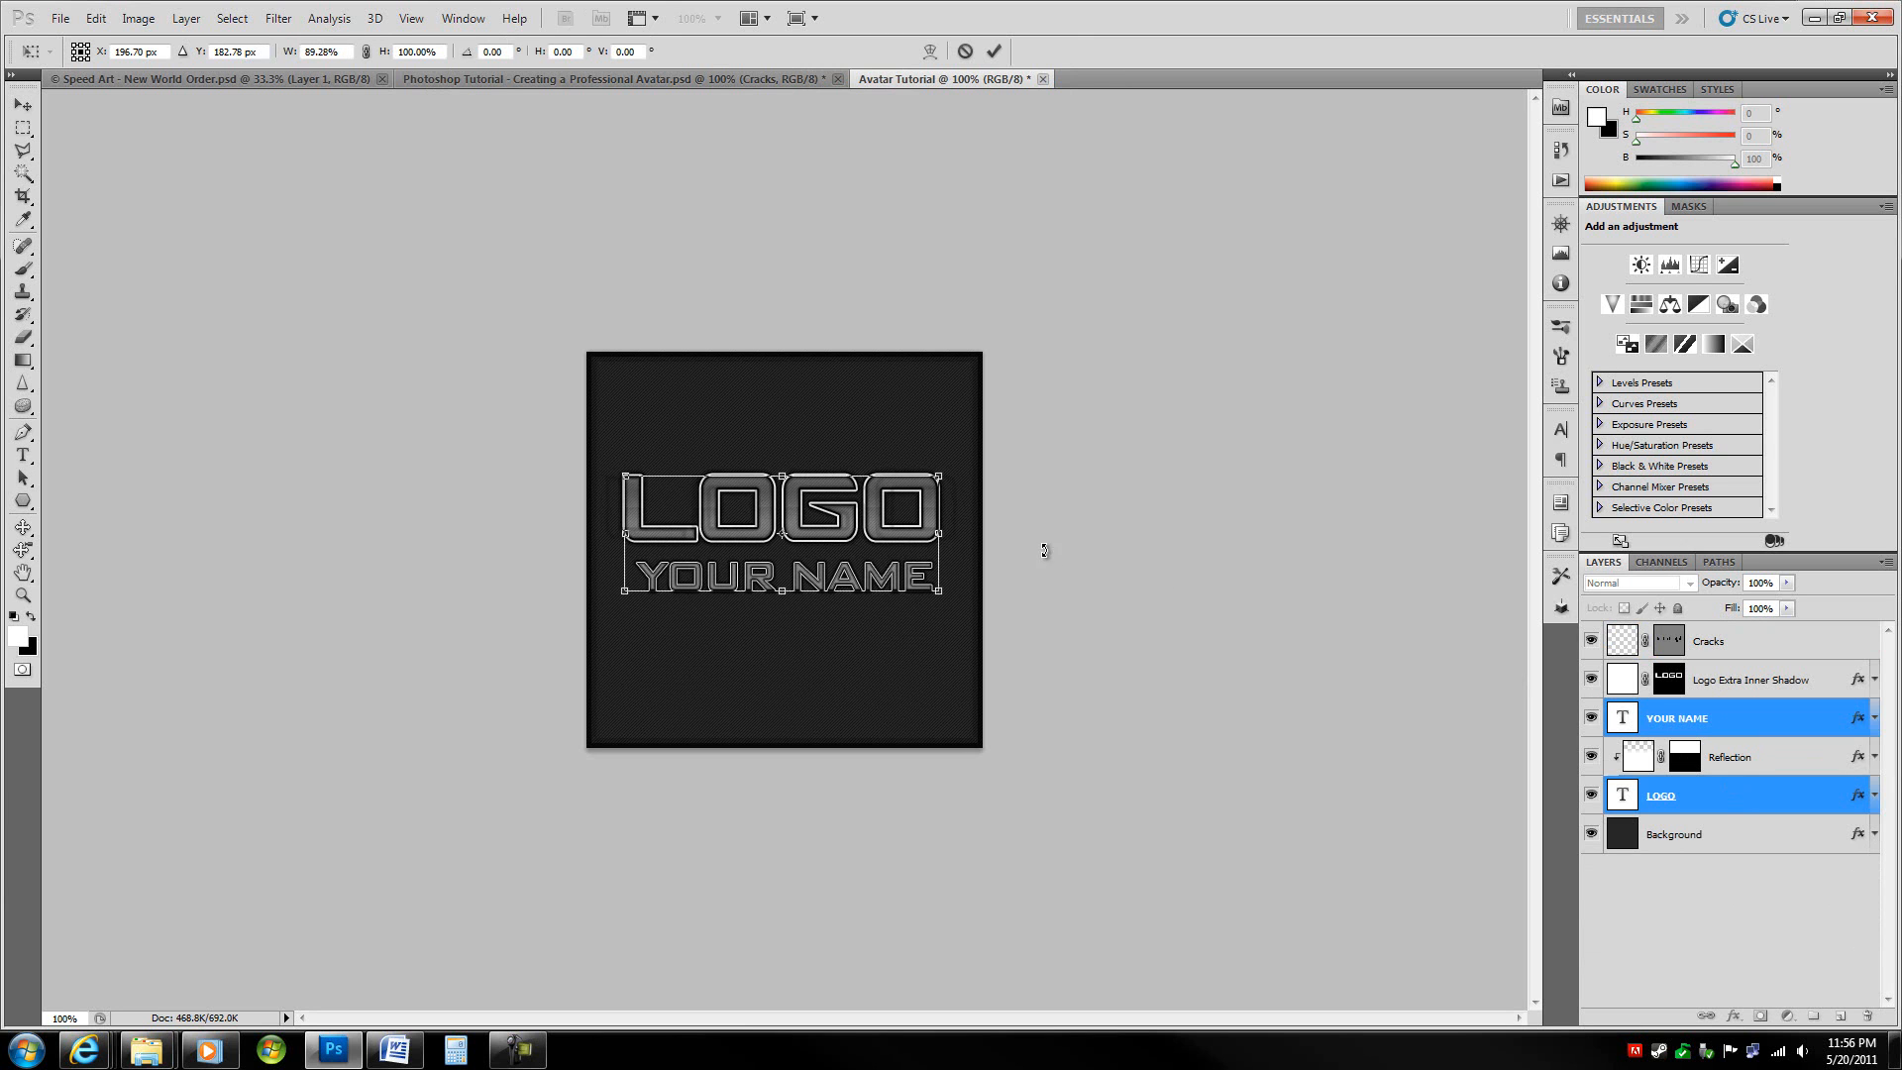
pyautogui.press('Return')
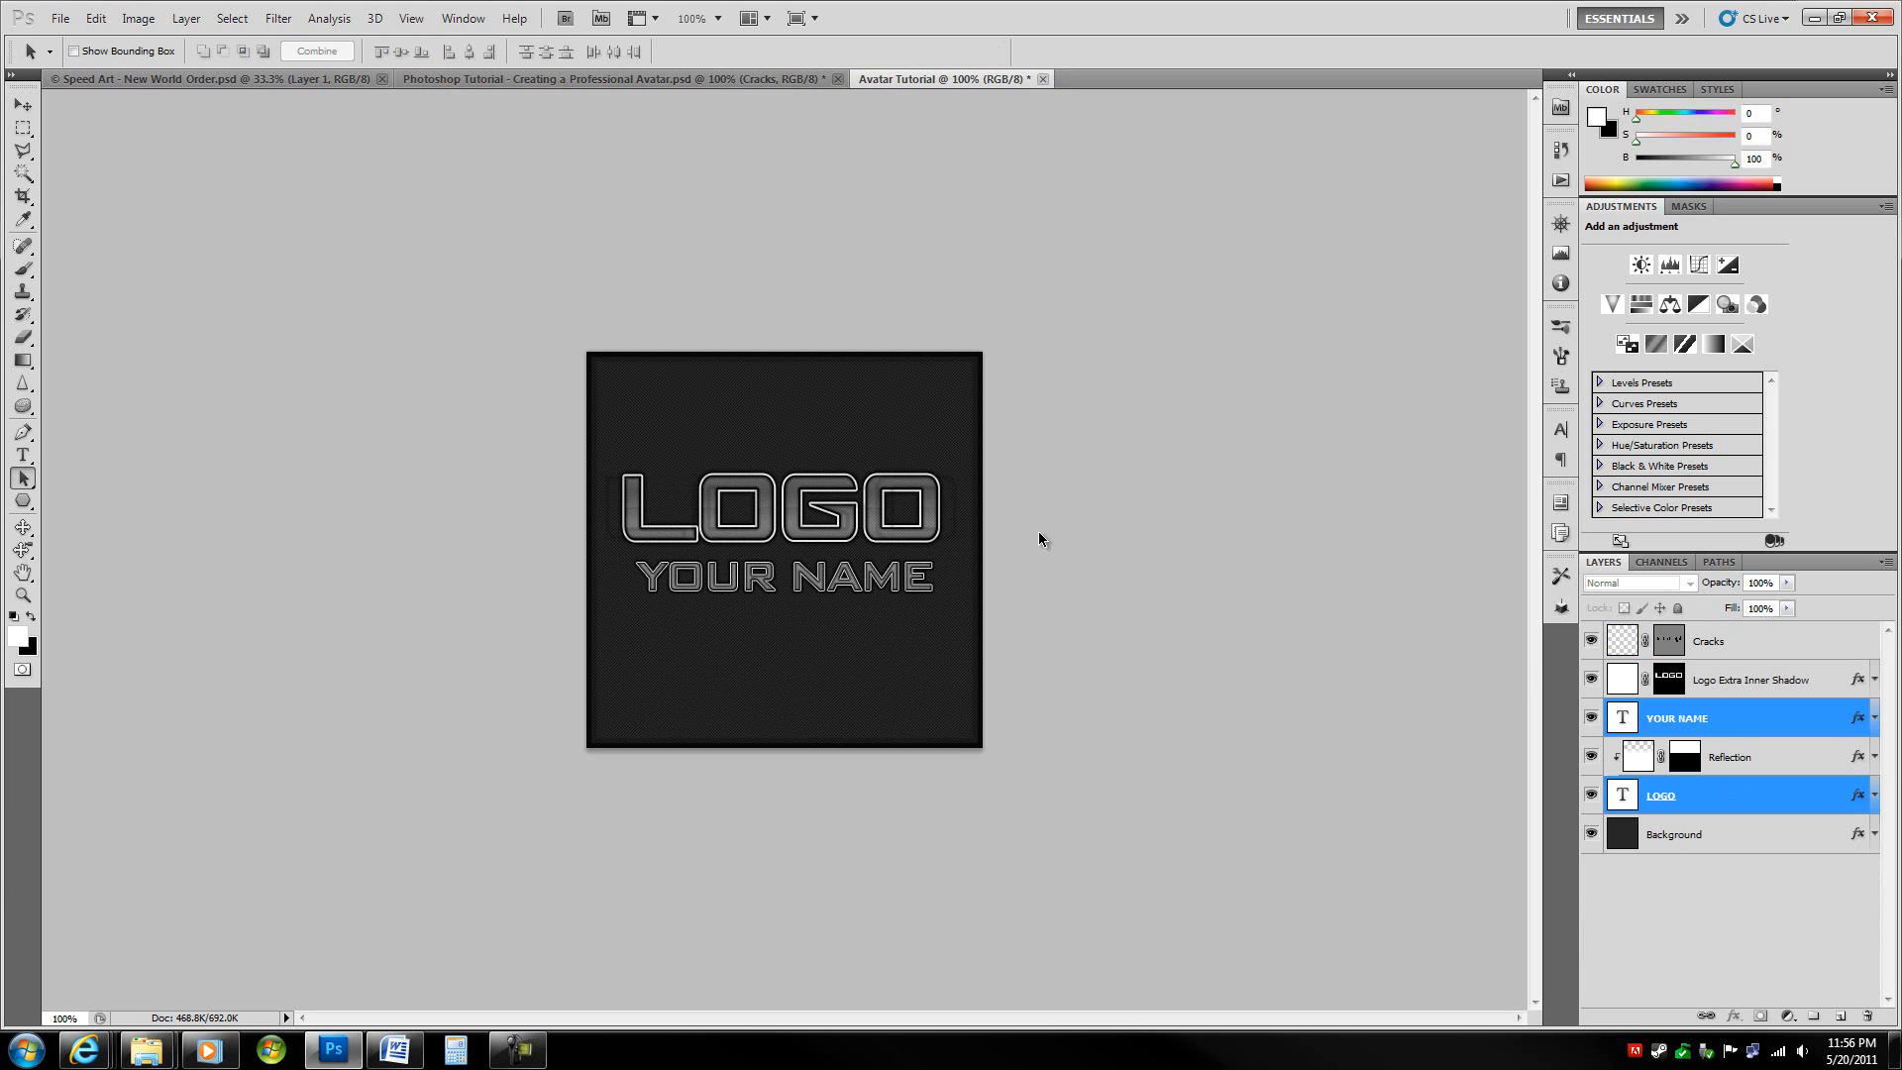
# - Compare both text layers with the source document and scale their width to about 100.6%
pyautogui.hotkey('ctrl', 'shift', 'Tab')
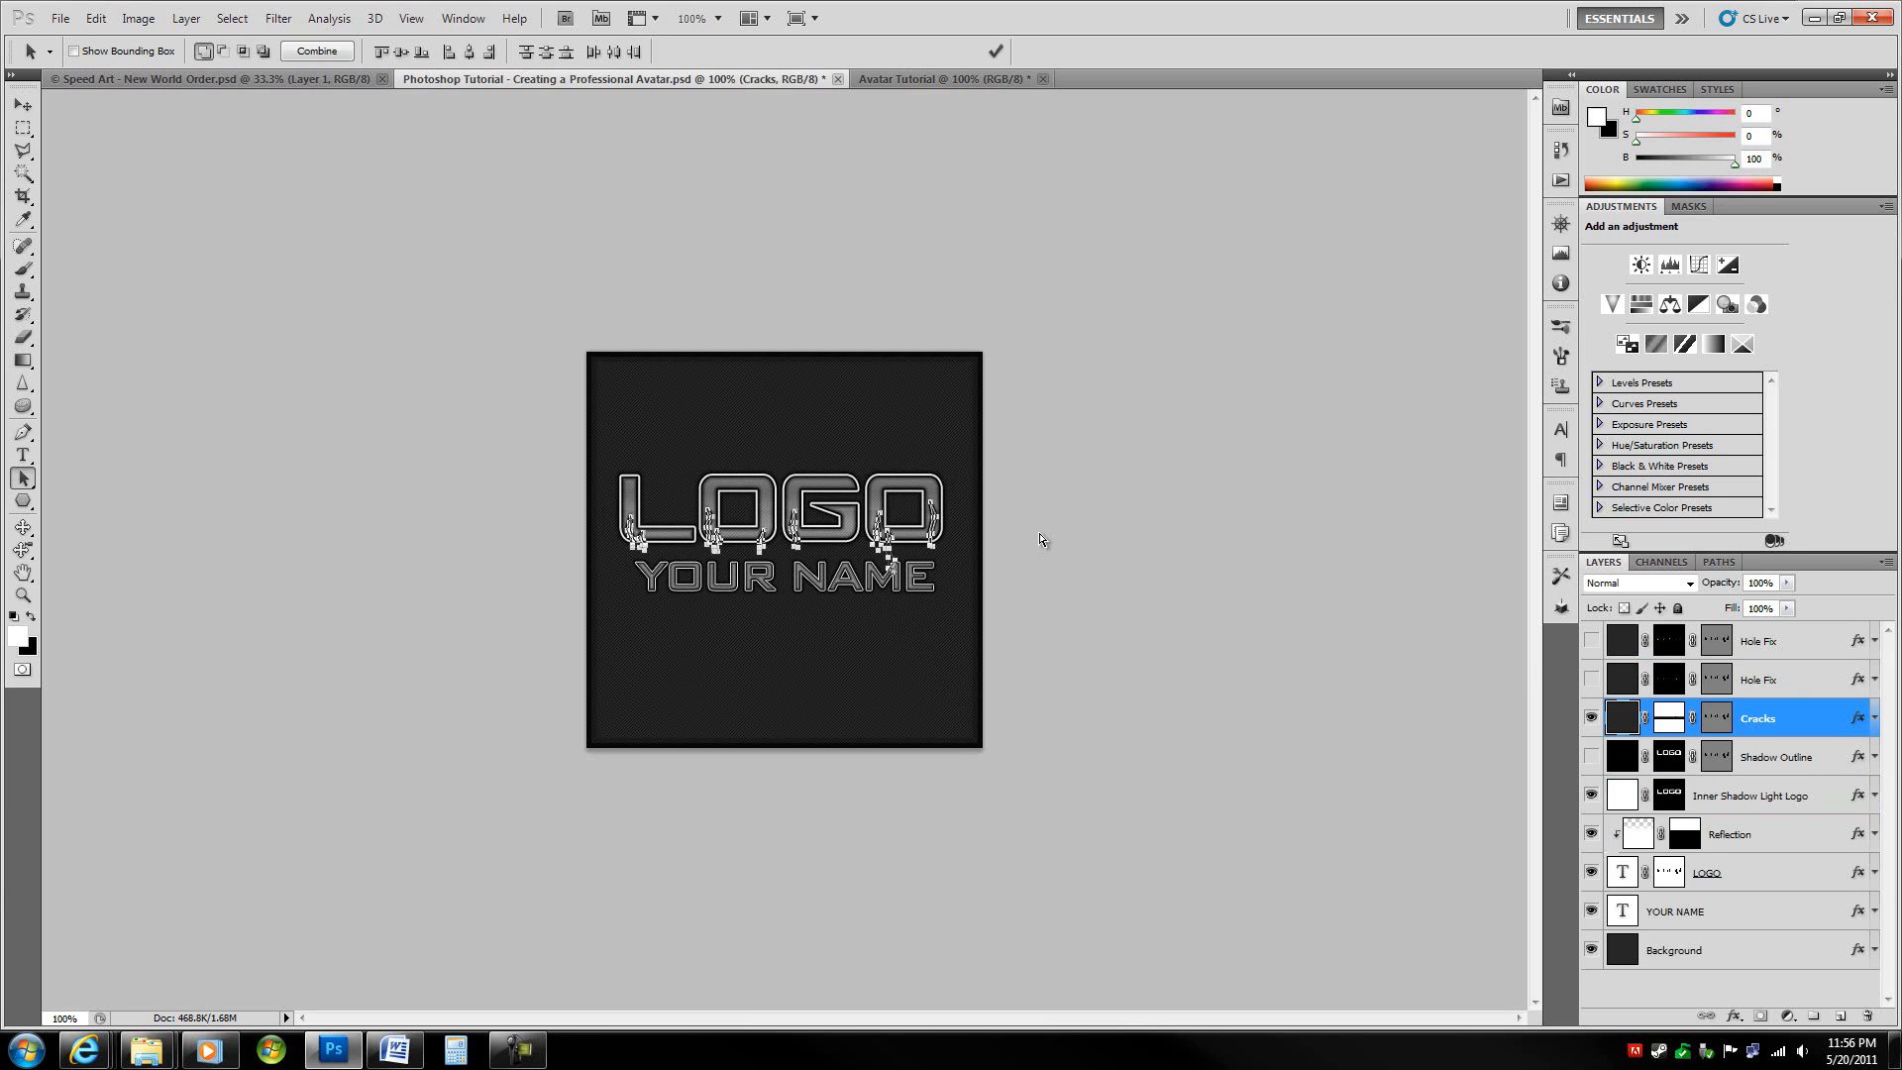
pyautogui.hotkey('ctrl', 'Tab')
pyautogui.hotkey('ctrl', 'shift', 'Tab')
pyautogui.hotkey('ctrl', 'Tab')
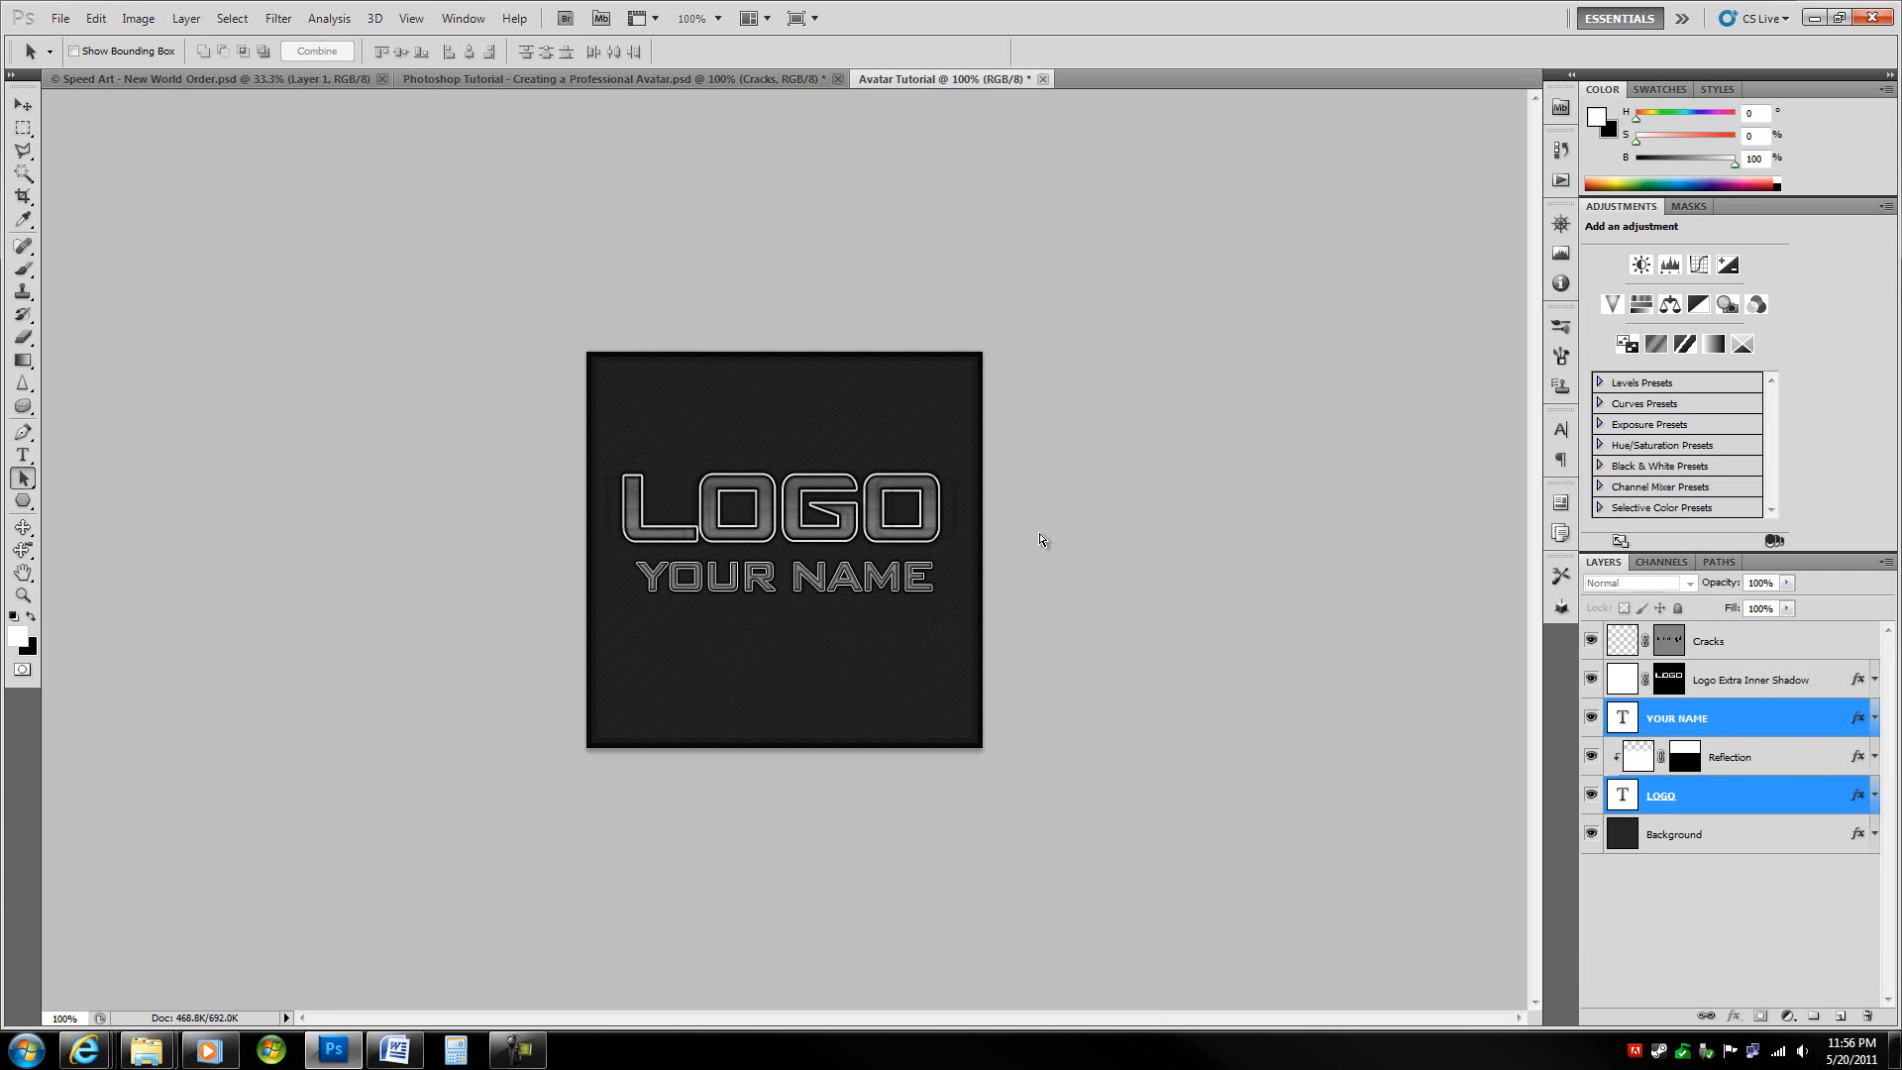
pyautogui.hotkey('ctrl', 'shift', 'Tab')
pyautogui.hotkey('ctrl', 'Tab')
pyautogui.hotkey('ctrl', 't')
pyautogui.moveTo(941, 533); pyautogui.dragTo(944, 533)
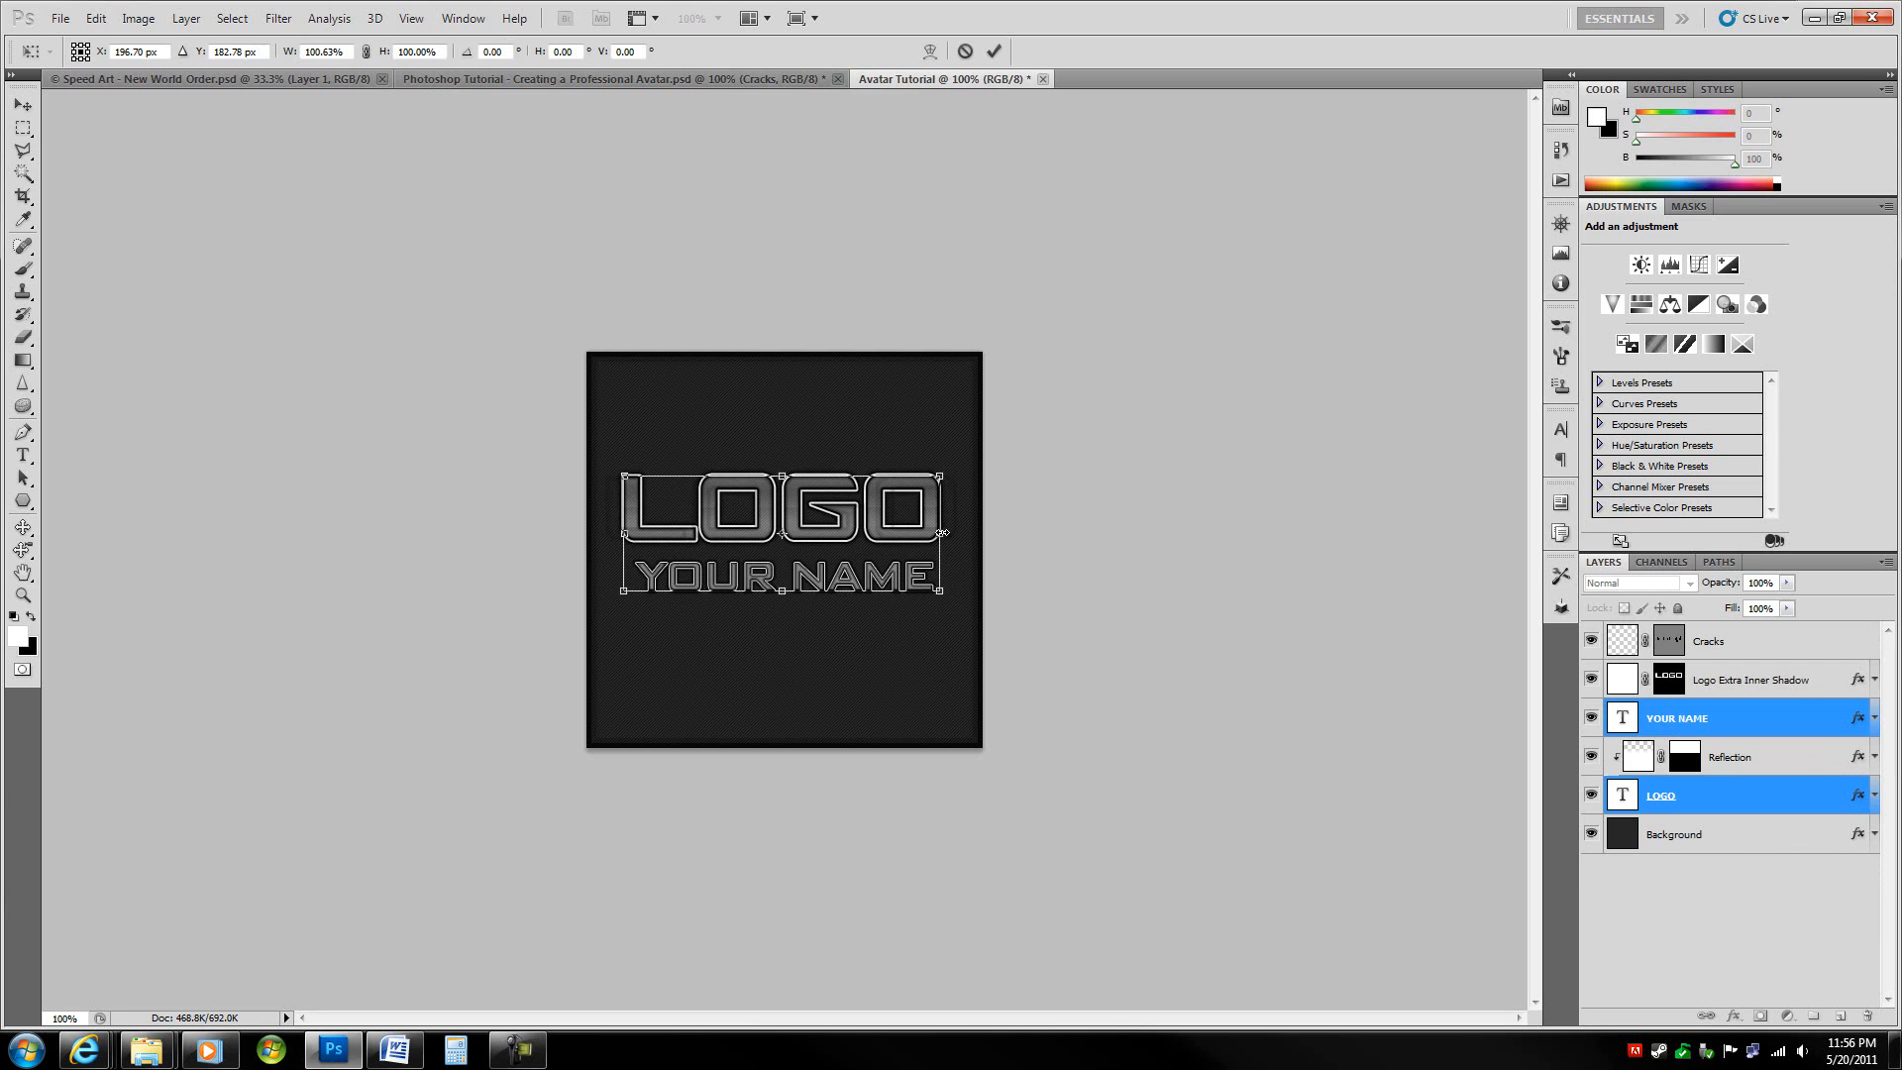
pyautogui.press('Return')
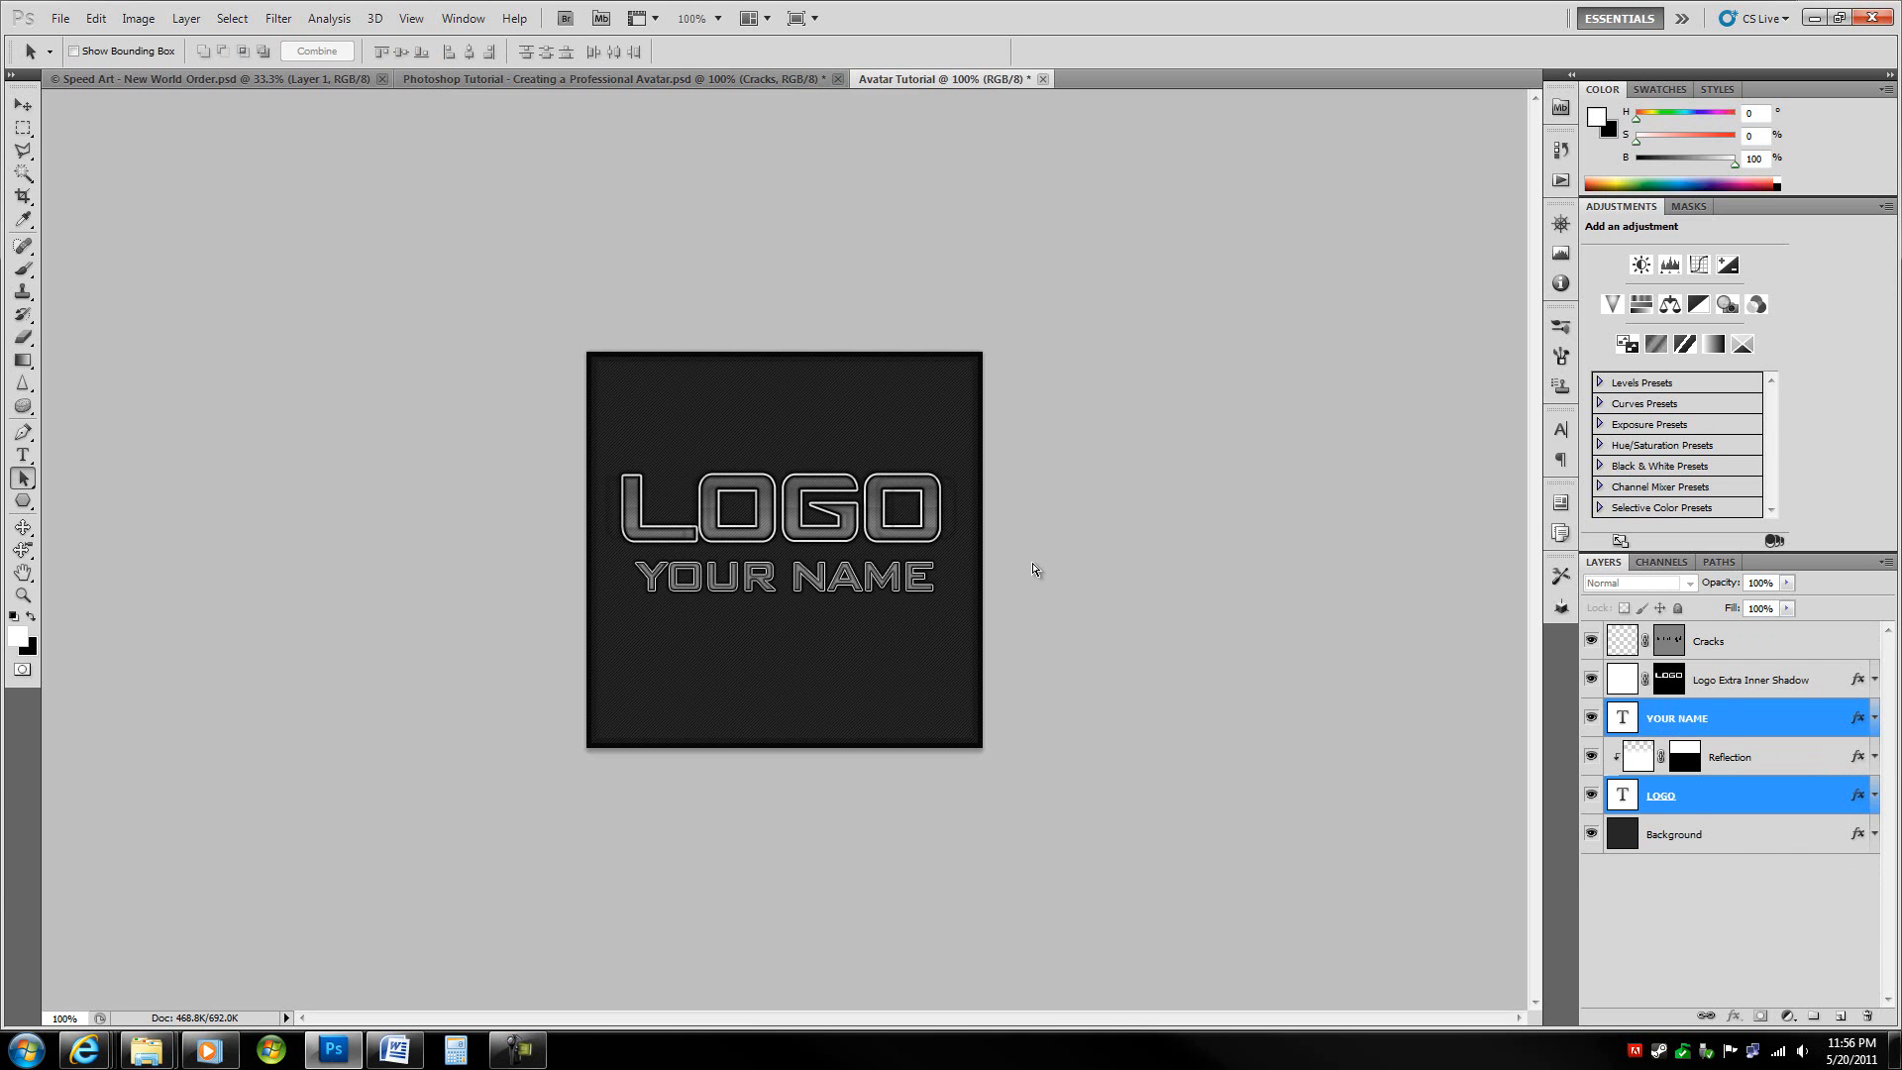
# - Check the text width against the source document again and scale both text layers to about 101.3% width
pyautogui.hotkey('ctrl', 'shift', 'Tab')
pyautogui.hotkey('ctrl', 'Tab')
pyautogui.hotkey('ctrl', 'shift', 'Tab')
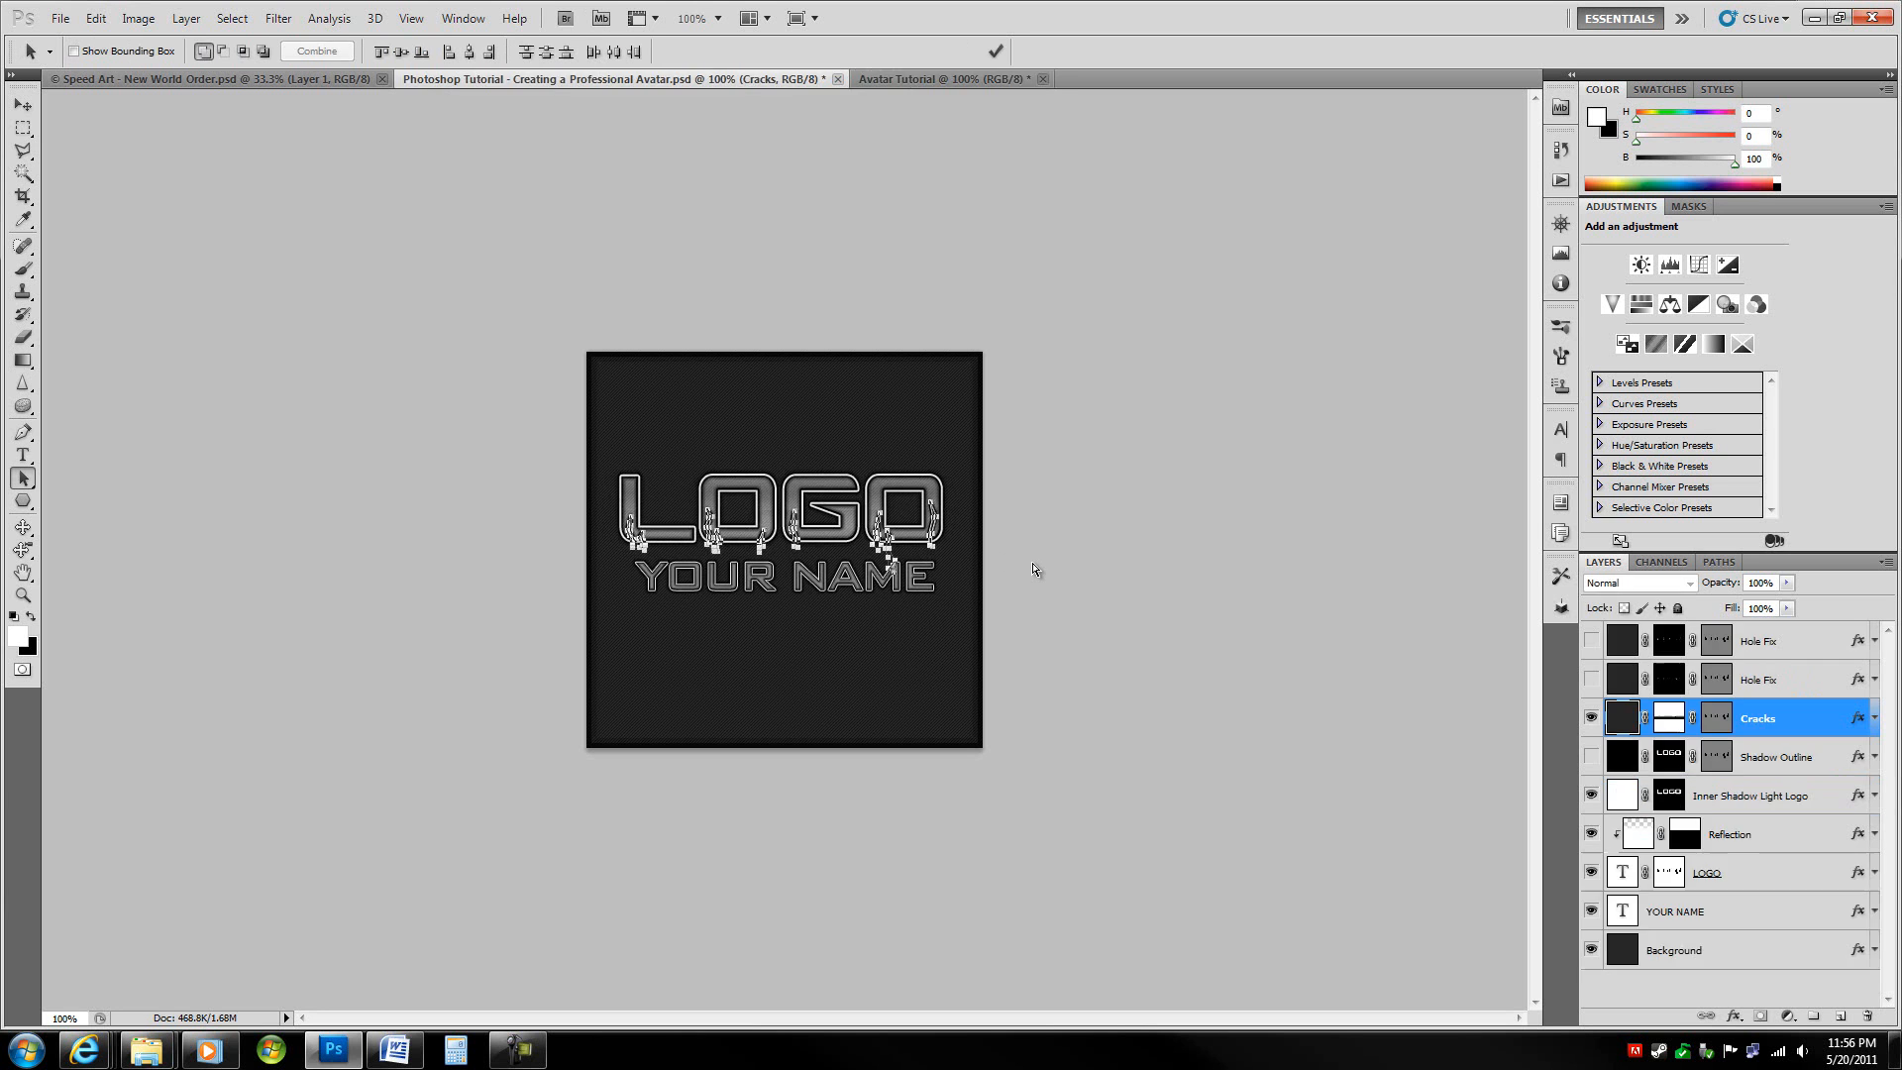
pyautogui.hotkey('ctrl', 'Tab')
pyautogui.hotkey('ctrl', 't')
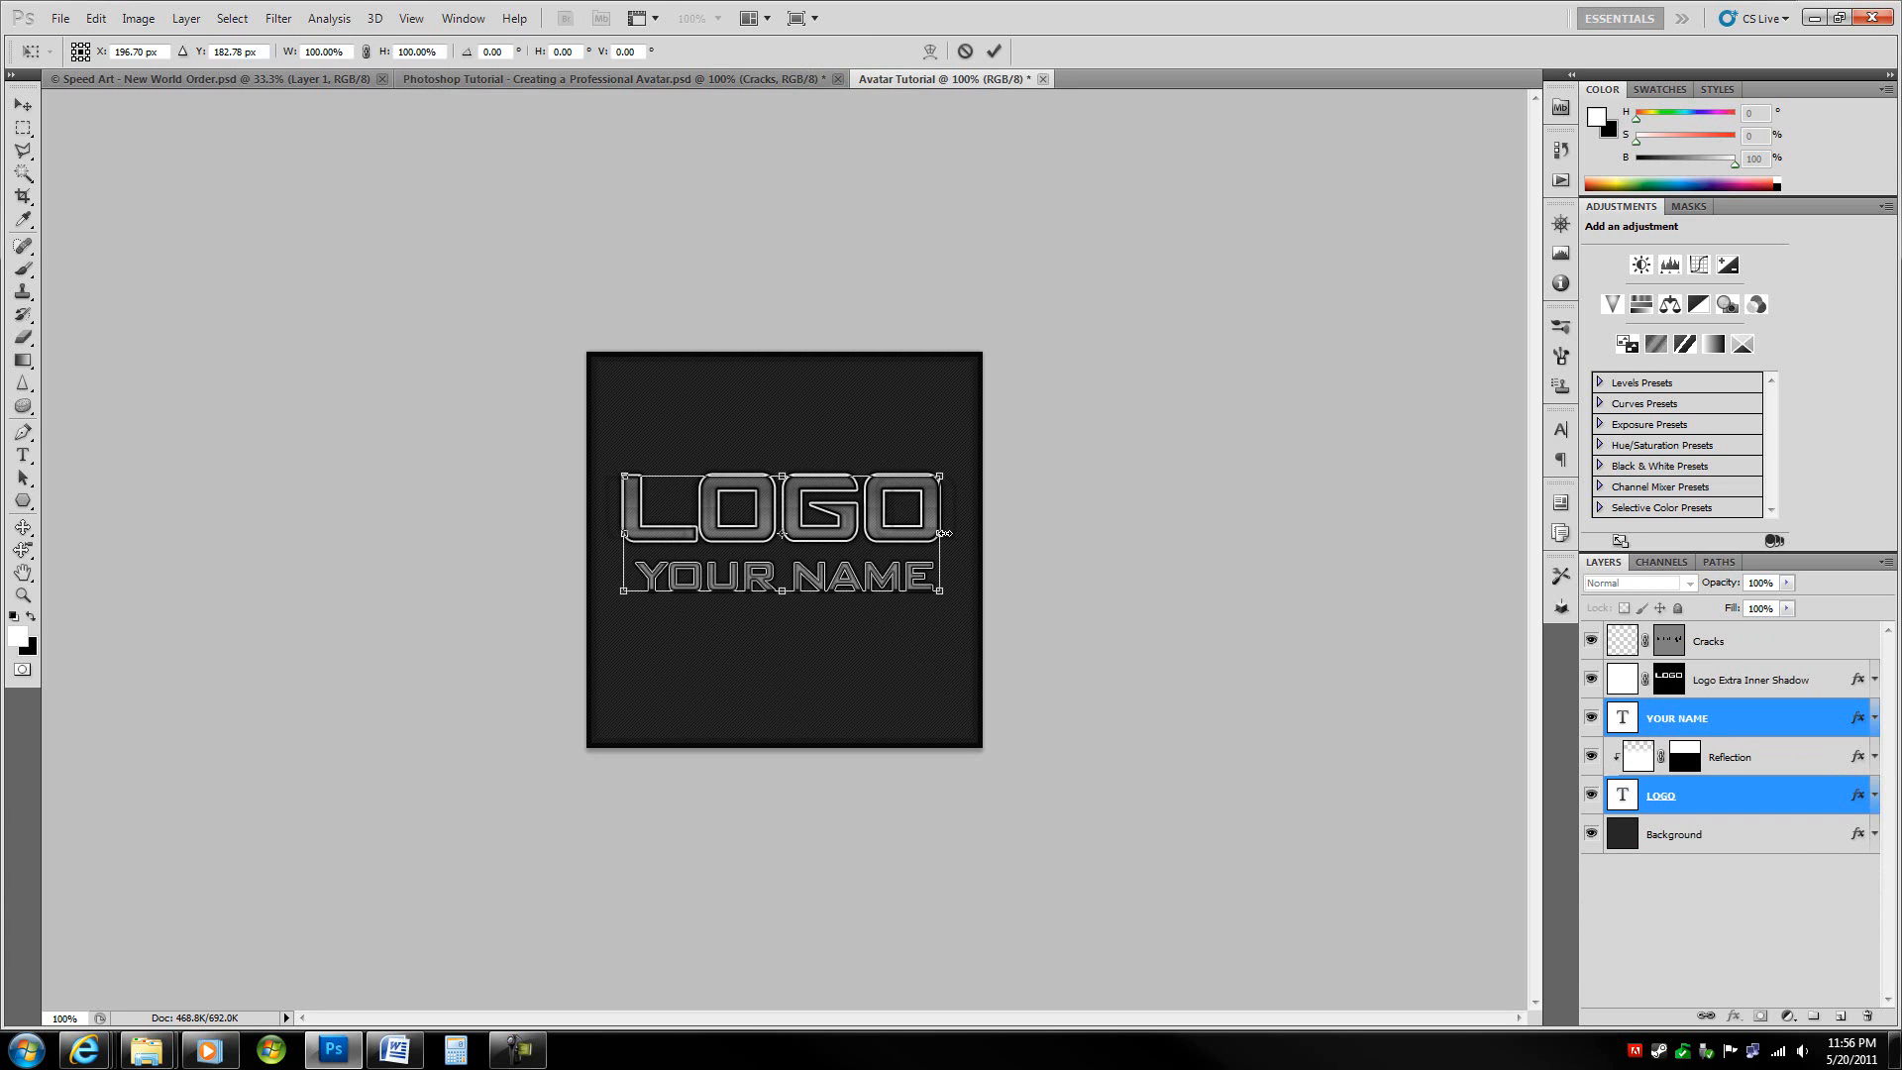
pyautogui.moveTo(942, 533); pyautogui.dragTo(944, 533)
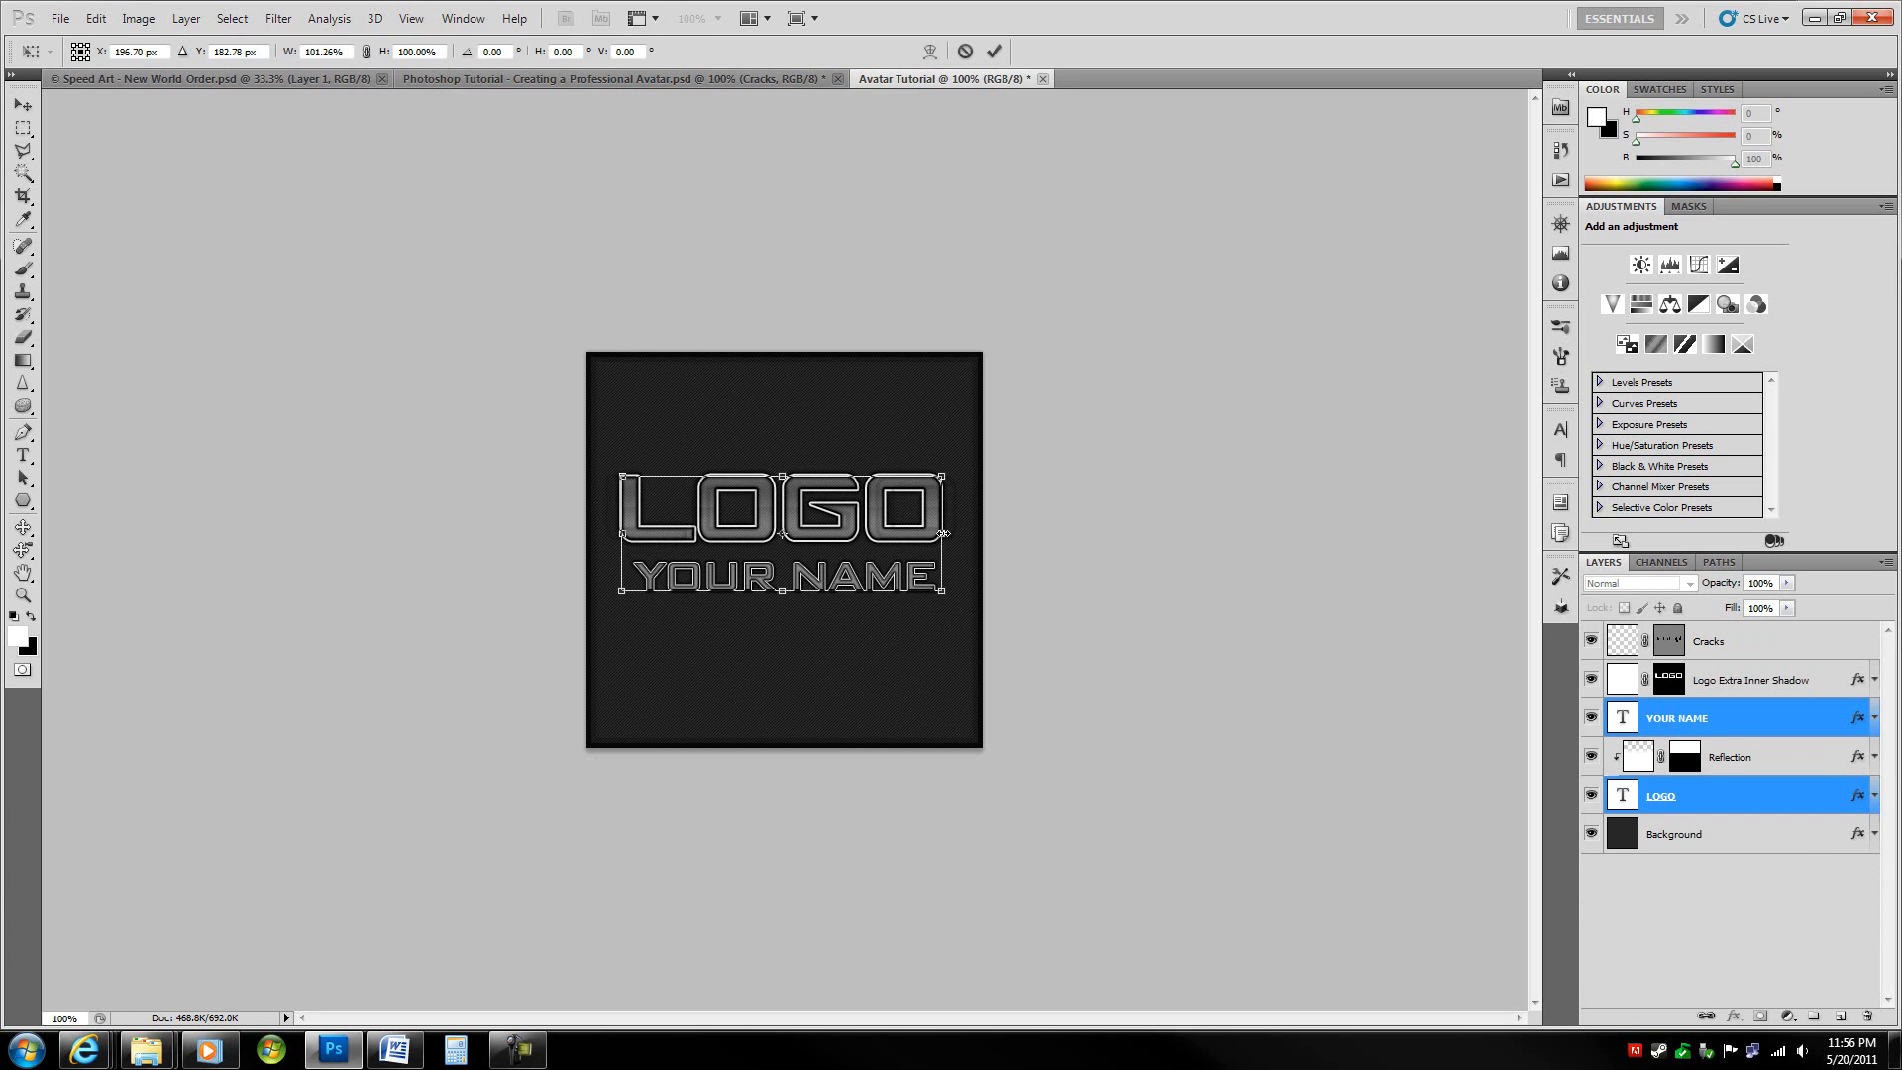
pyautogui.press('Return')
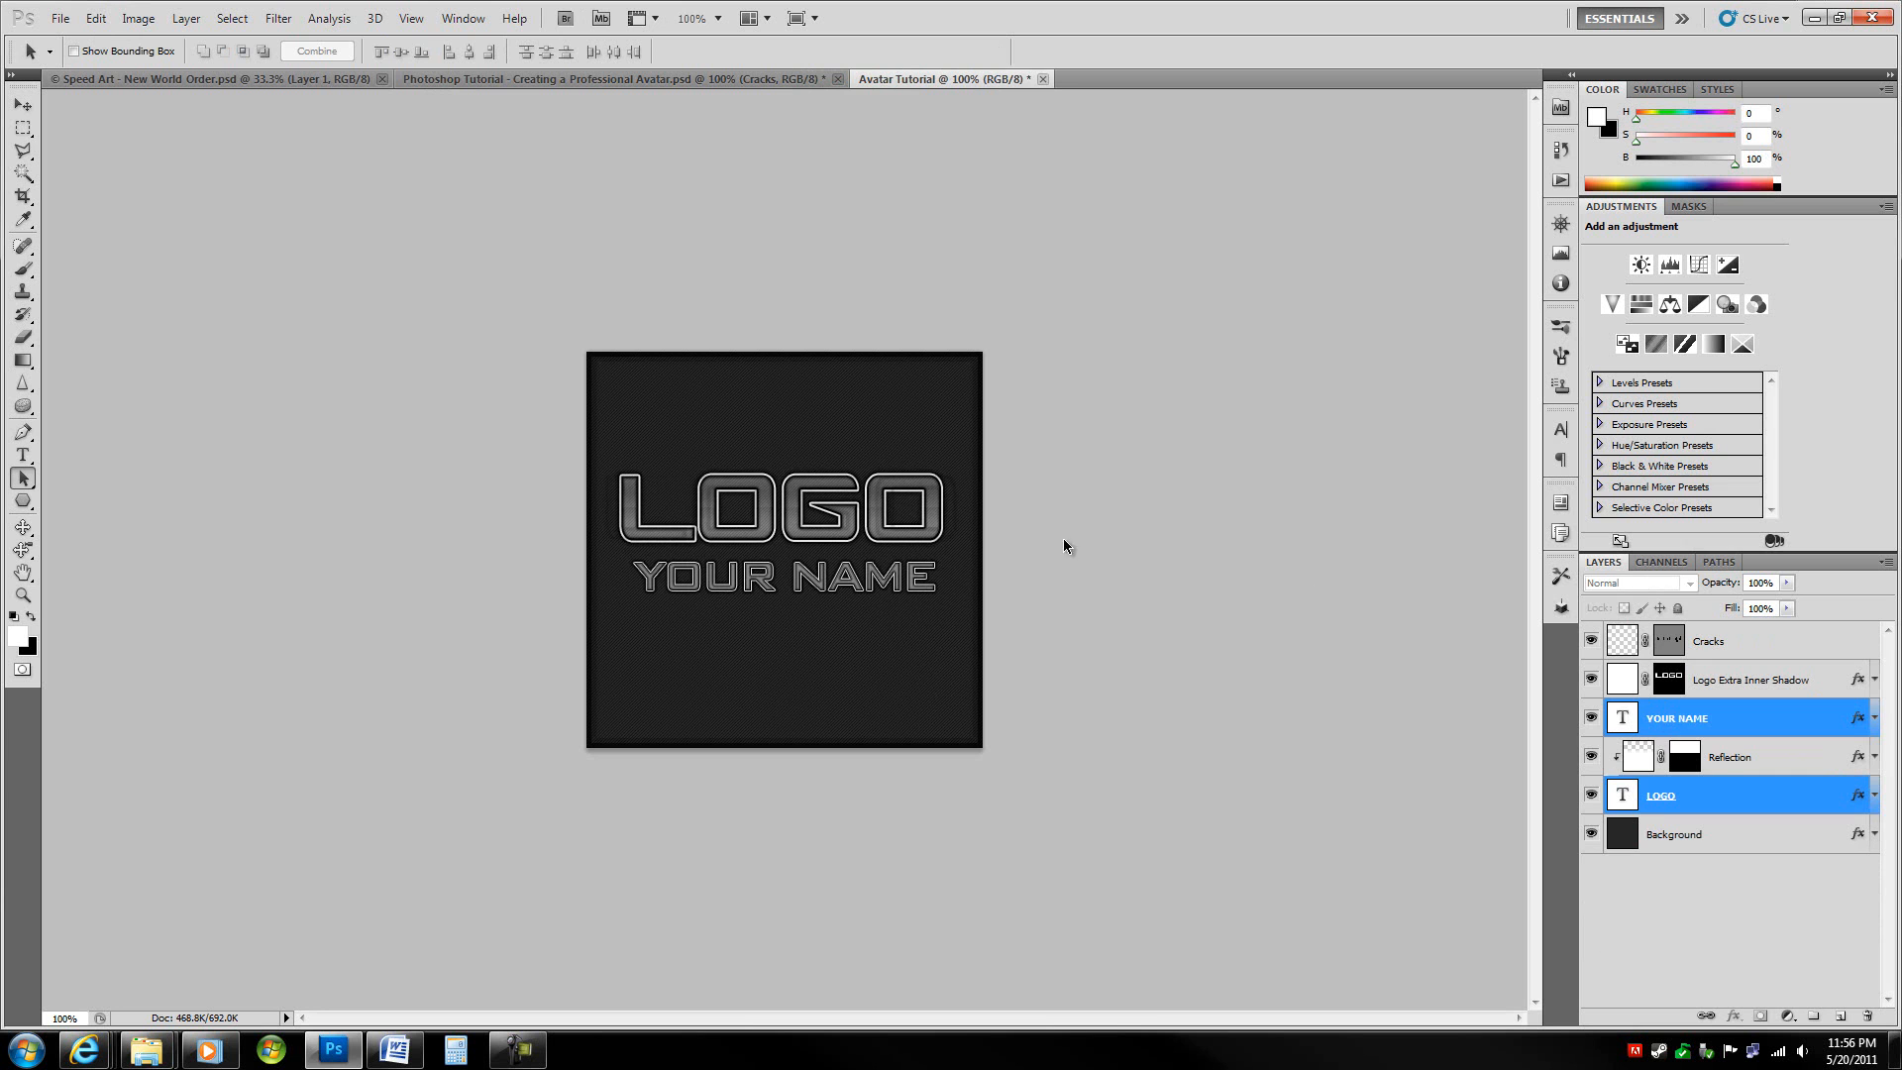
# - Compare the LOGO layer with the source document and increase the kerning between its L and first O
pyautogui.click(1742, 794)
pyautogui.hotkey('ctrl', 'shift', 'Tab')
pyautogui.hotkey('ctrl', 'Tab')
pyautogui.hotkey('ctrl', 'shift', 'Tab')
pyautogui.hotkey('ctrl', 'Tab')
pyautogui.press('t')
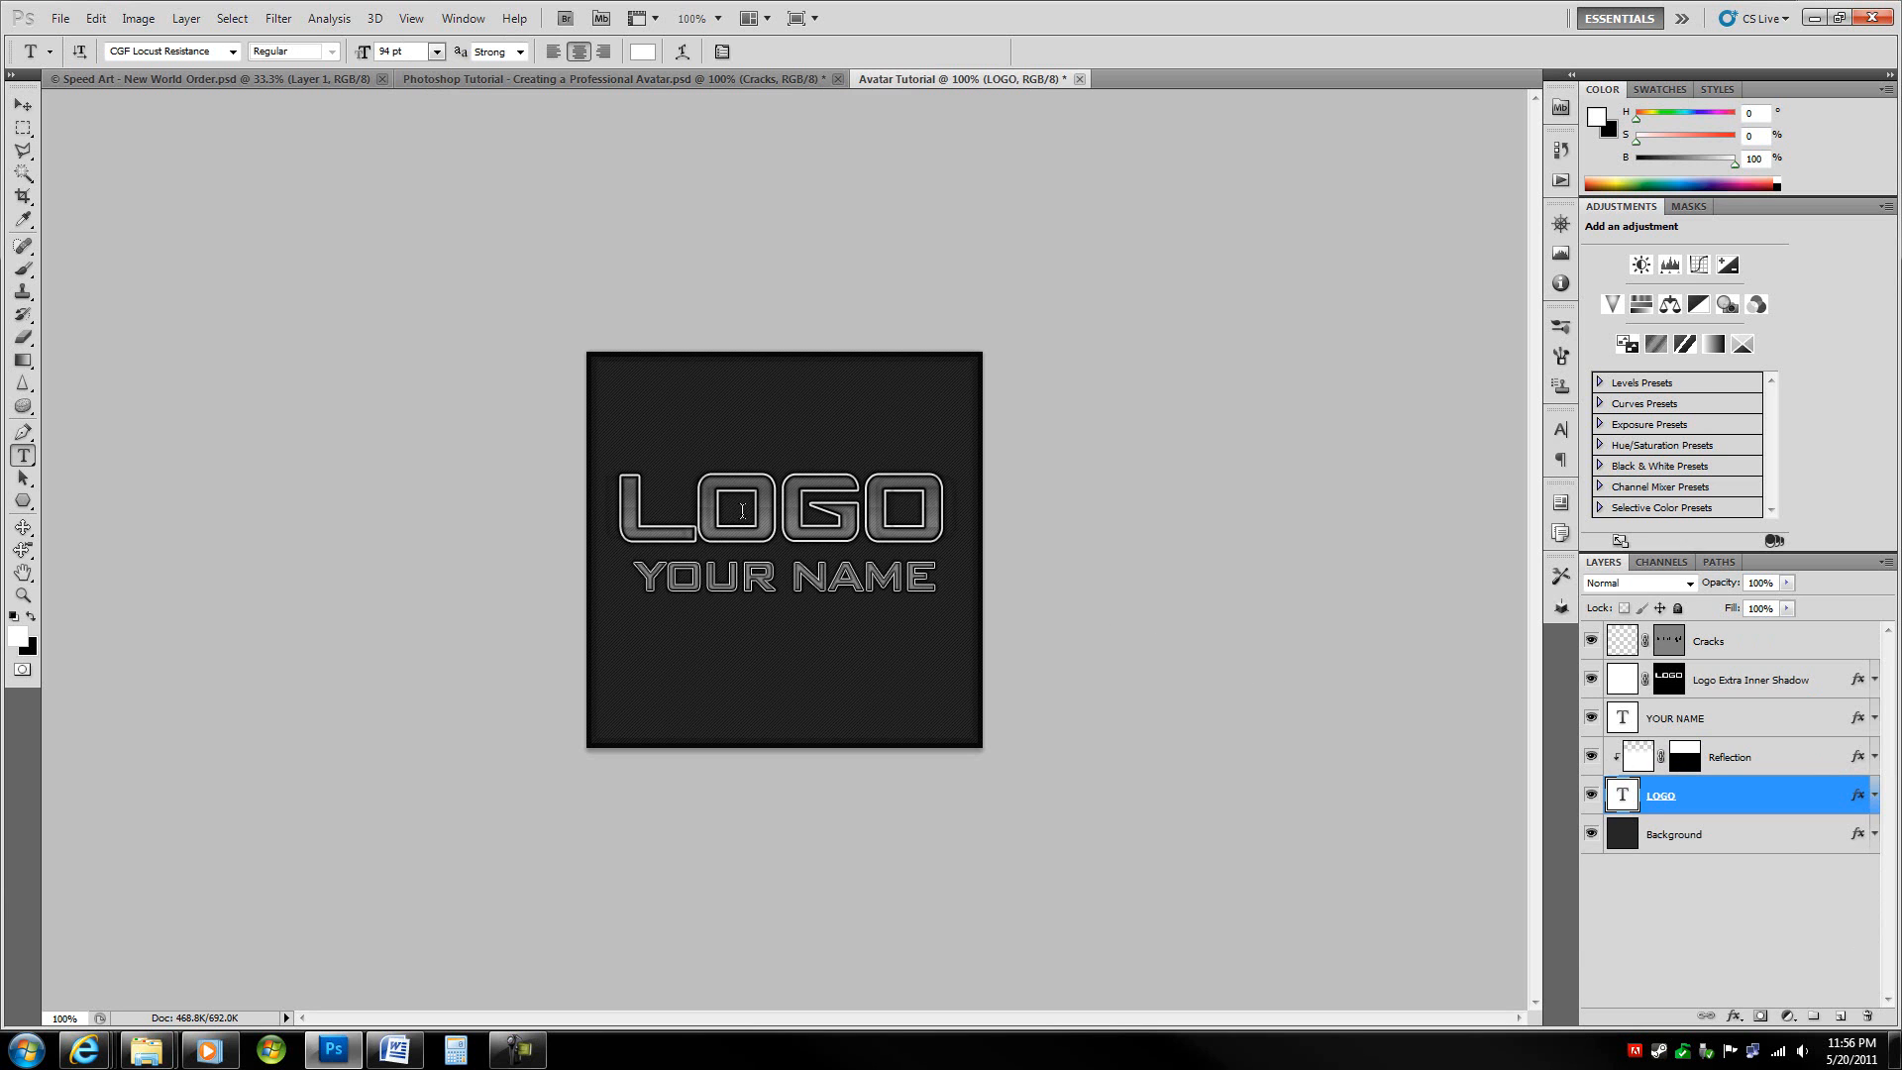
pyautogui.click(698, 508)
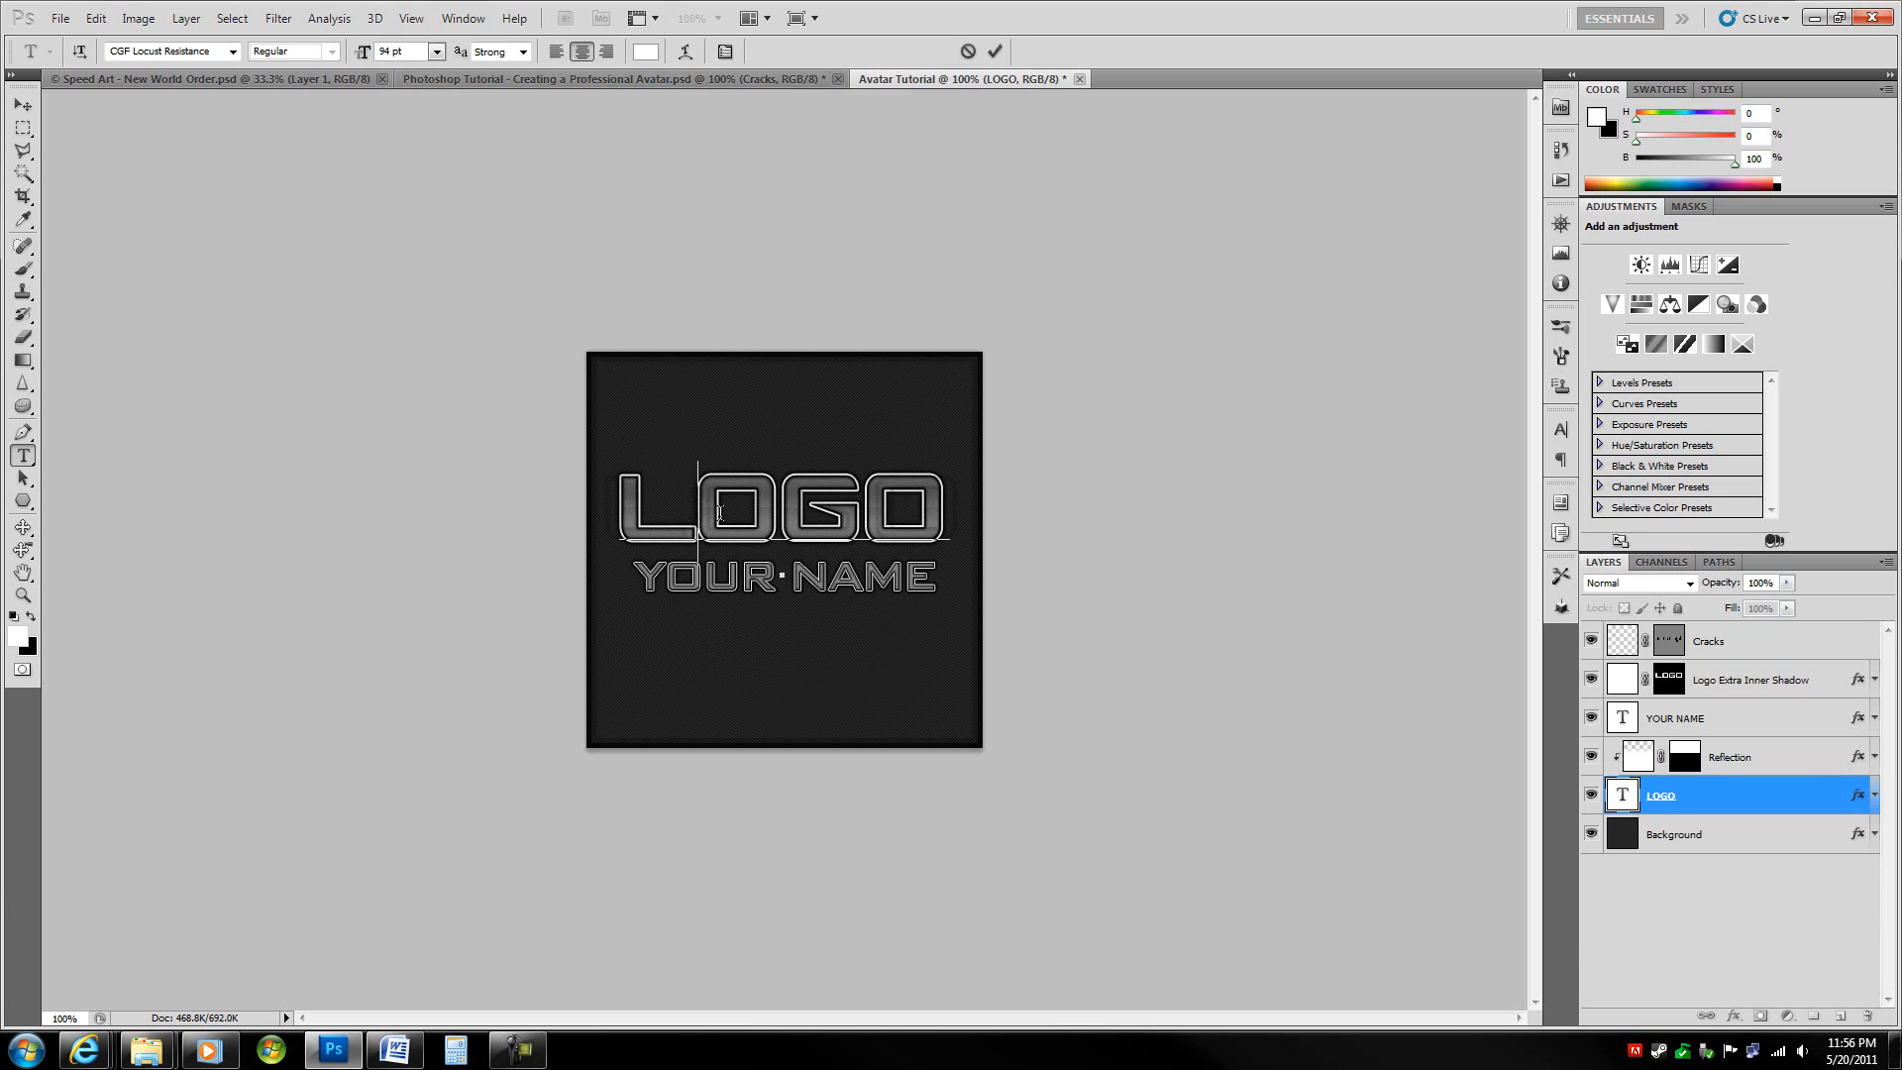
pyautogui.hotkey('alt', 'Right')
pyautogui.hotkey('alt', 'Right')
pyautogui.hotkey('ctrl', 'Return')
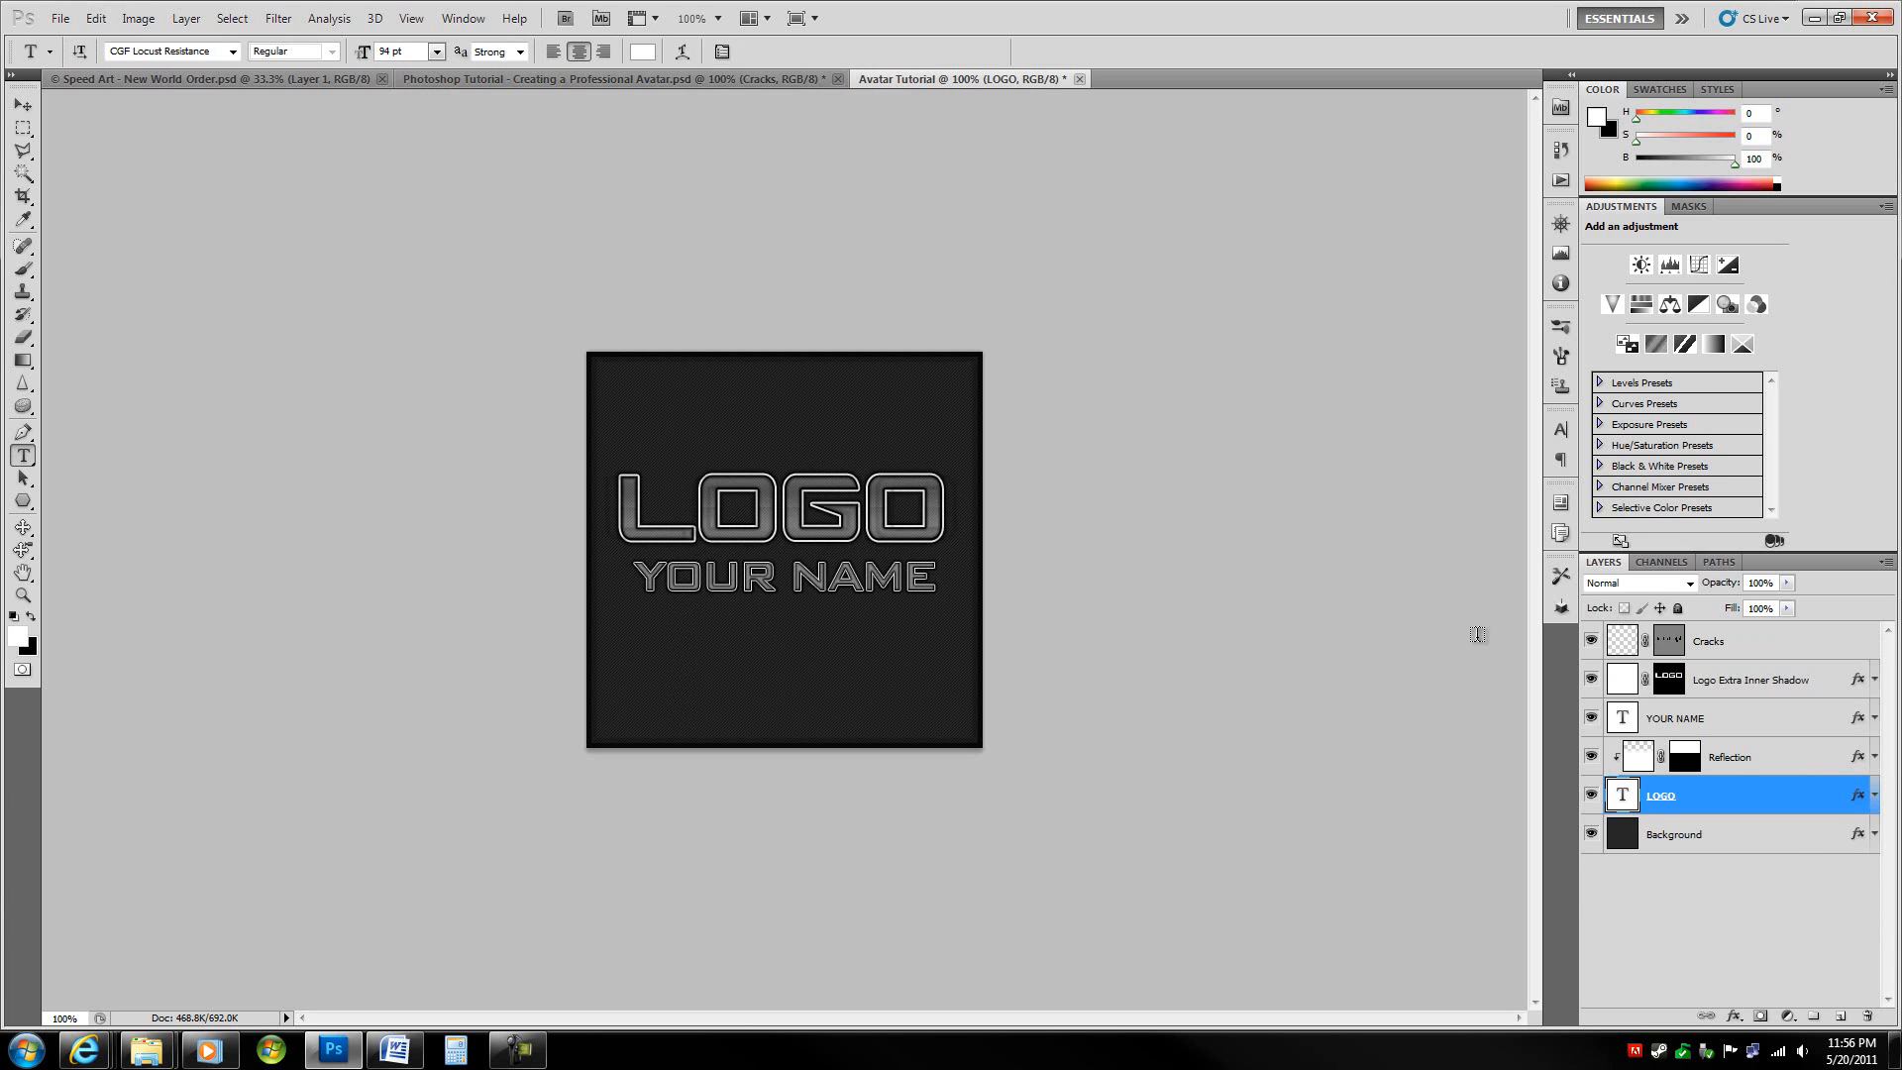
# - Recheck the text against the source document, reselect LOGO and YOUR NAME together, and widen them by about 0.6%
pyautogui.hotkey('ctrl', 'shift', 'Tab')
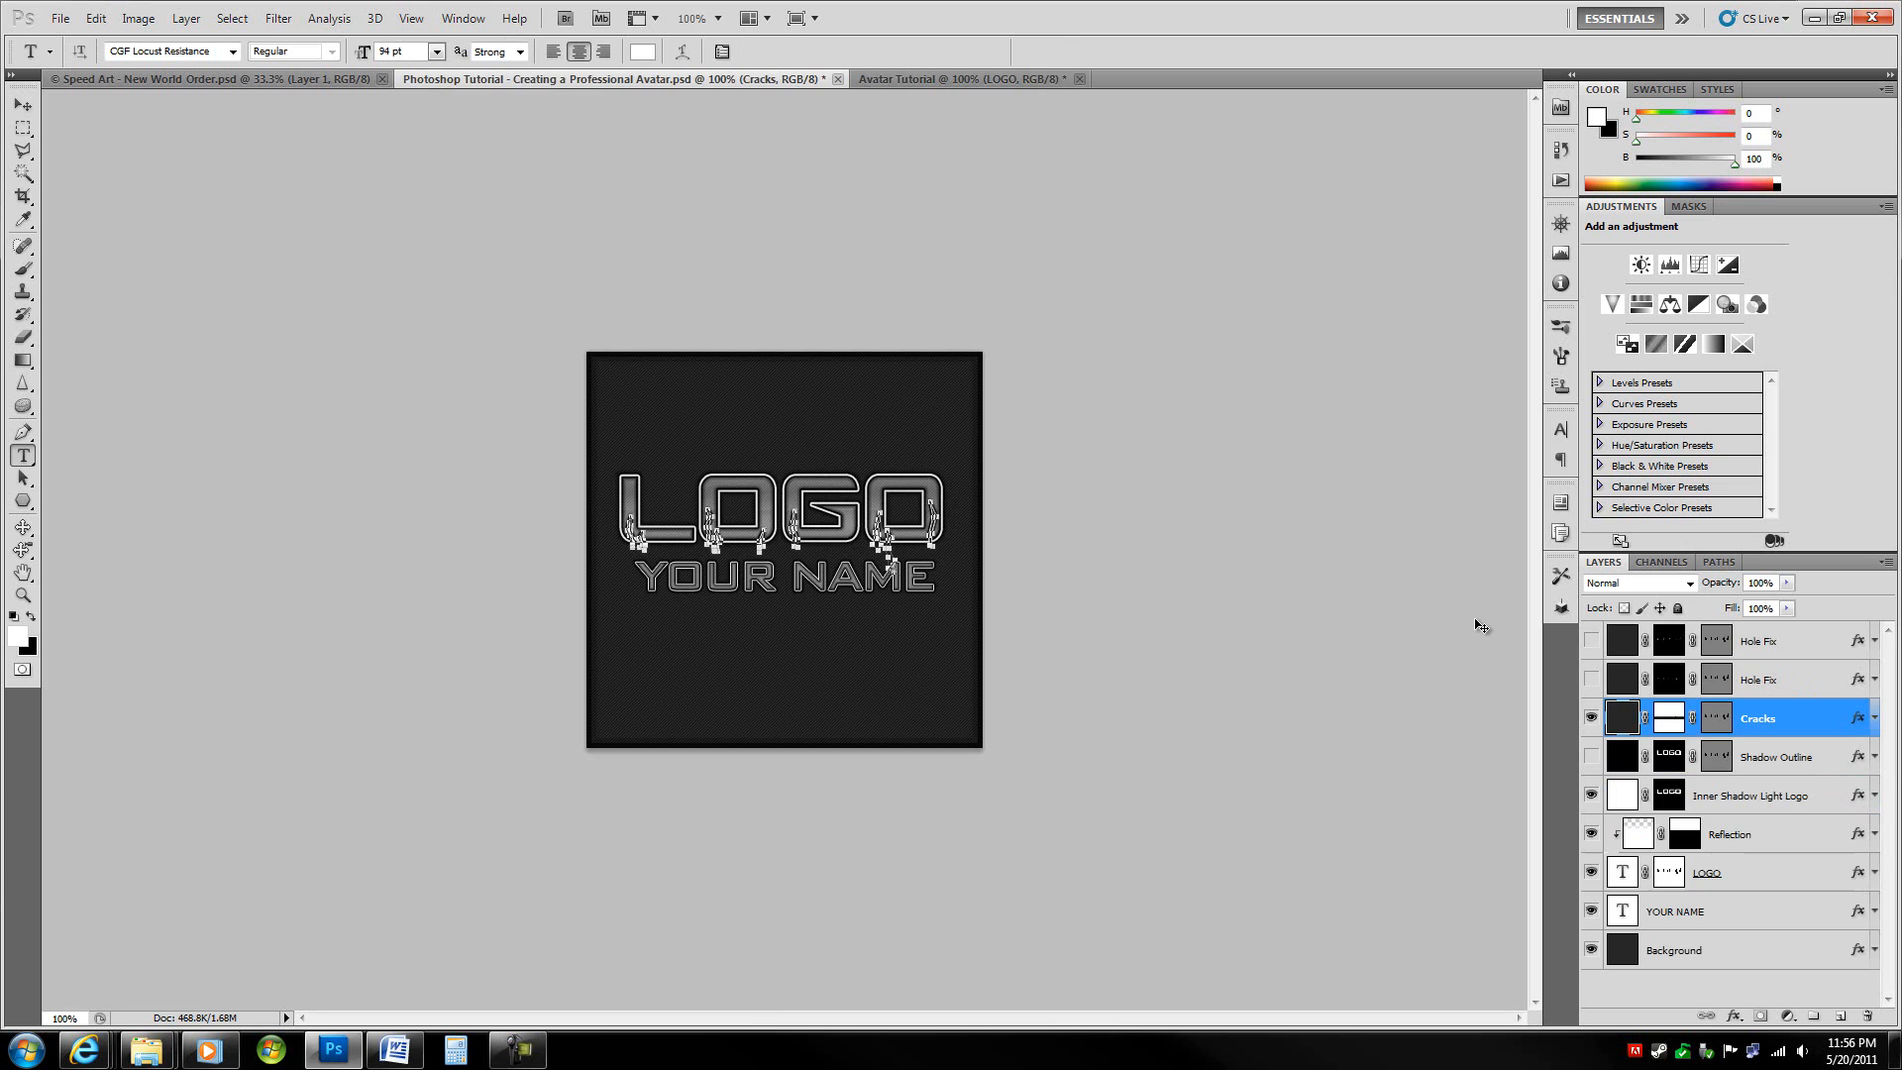
pyautogui.hotkey('ctrl', 'Tab')
pyautogui.hotkey('ctrl', 'shift', 'Tab')
pyautogui.hotkey('ctrl', 'Tab')
pyautogui.keyDown('ctrl'); pyautogui.click(1719, 713); pyautogui.keyUp('ctrl')
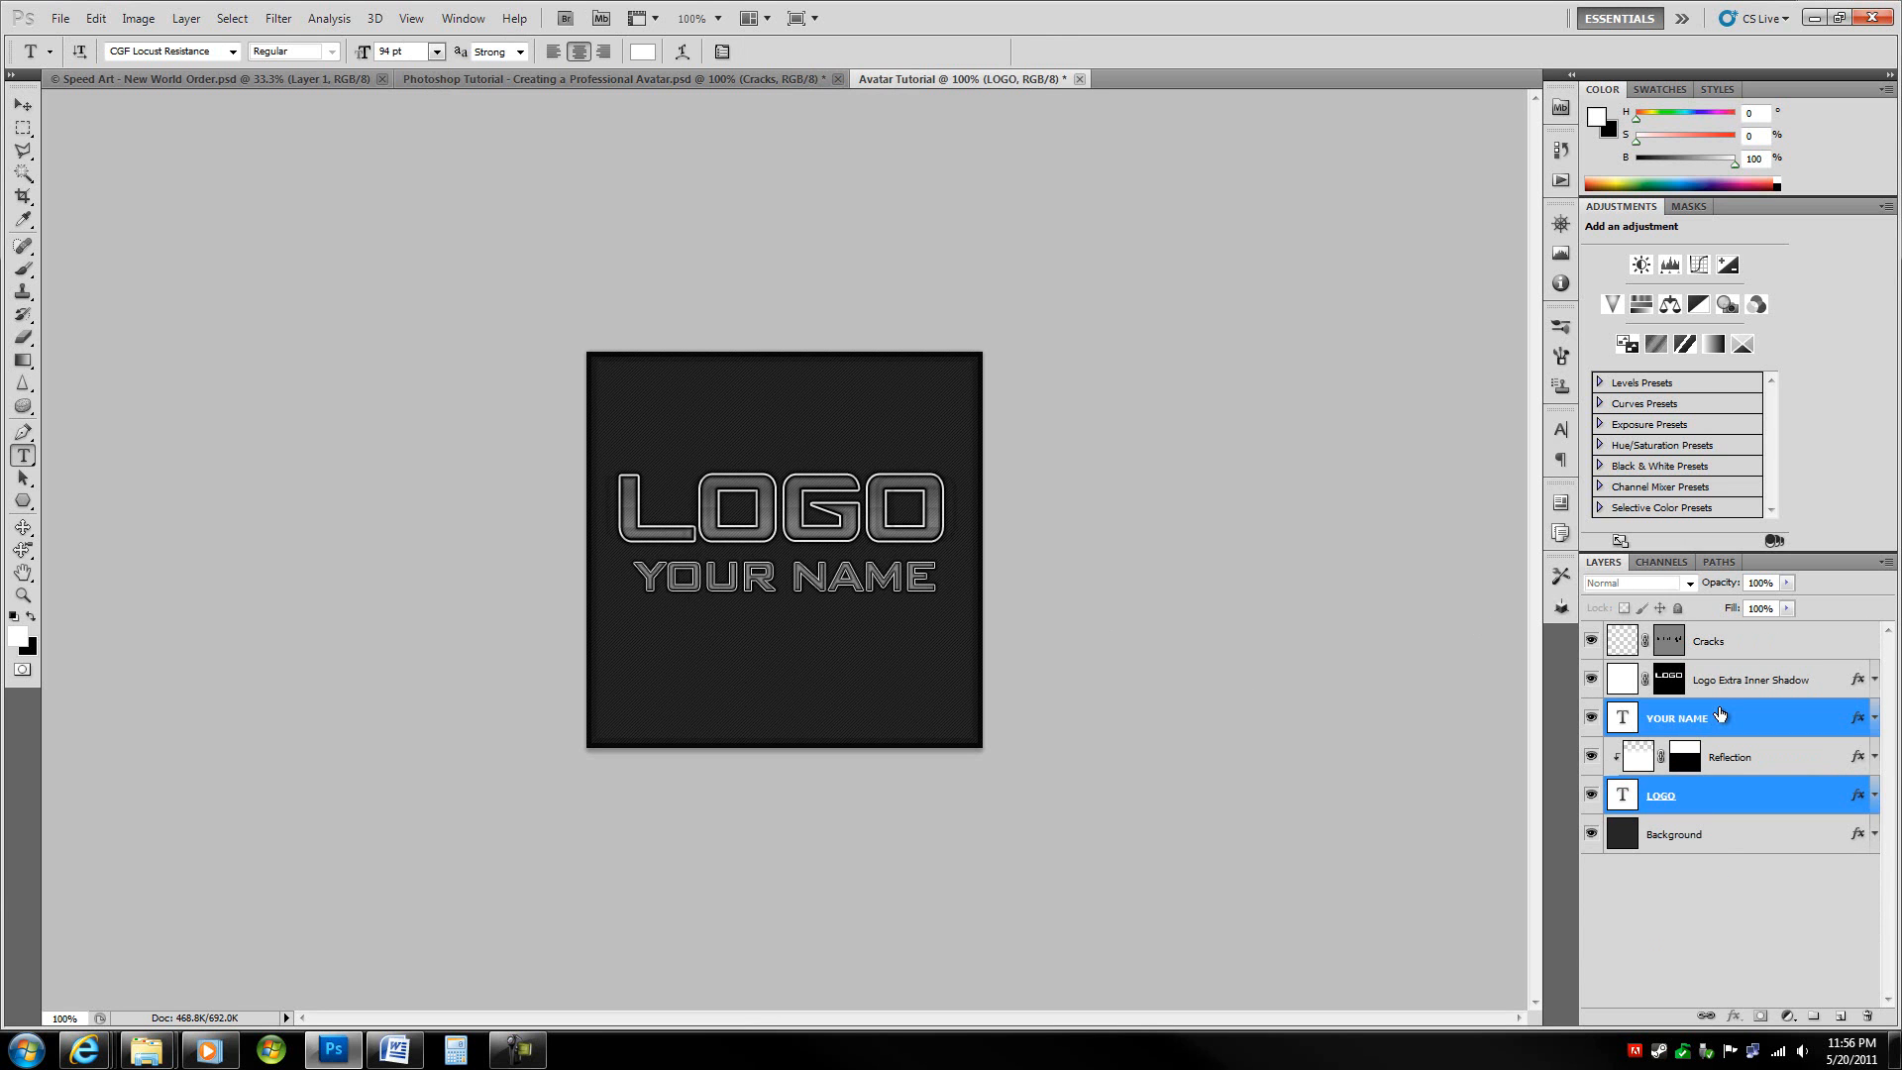
pyautogui.hotkey('ctrl', 't')
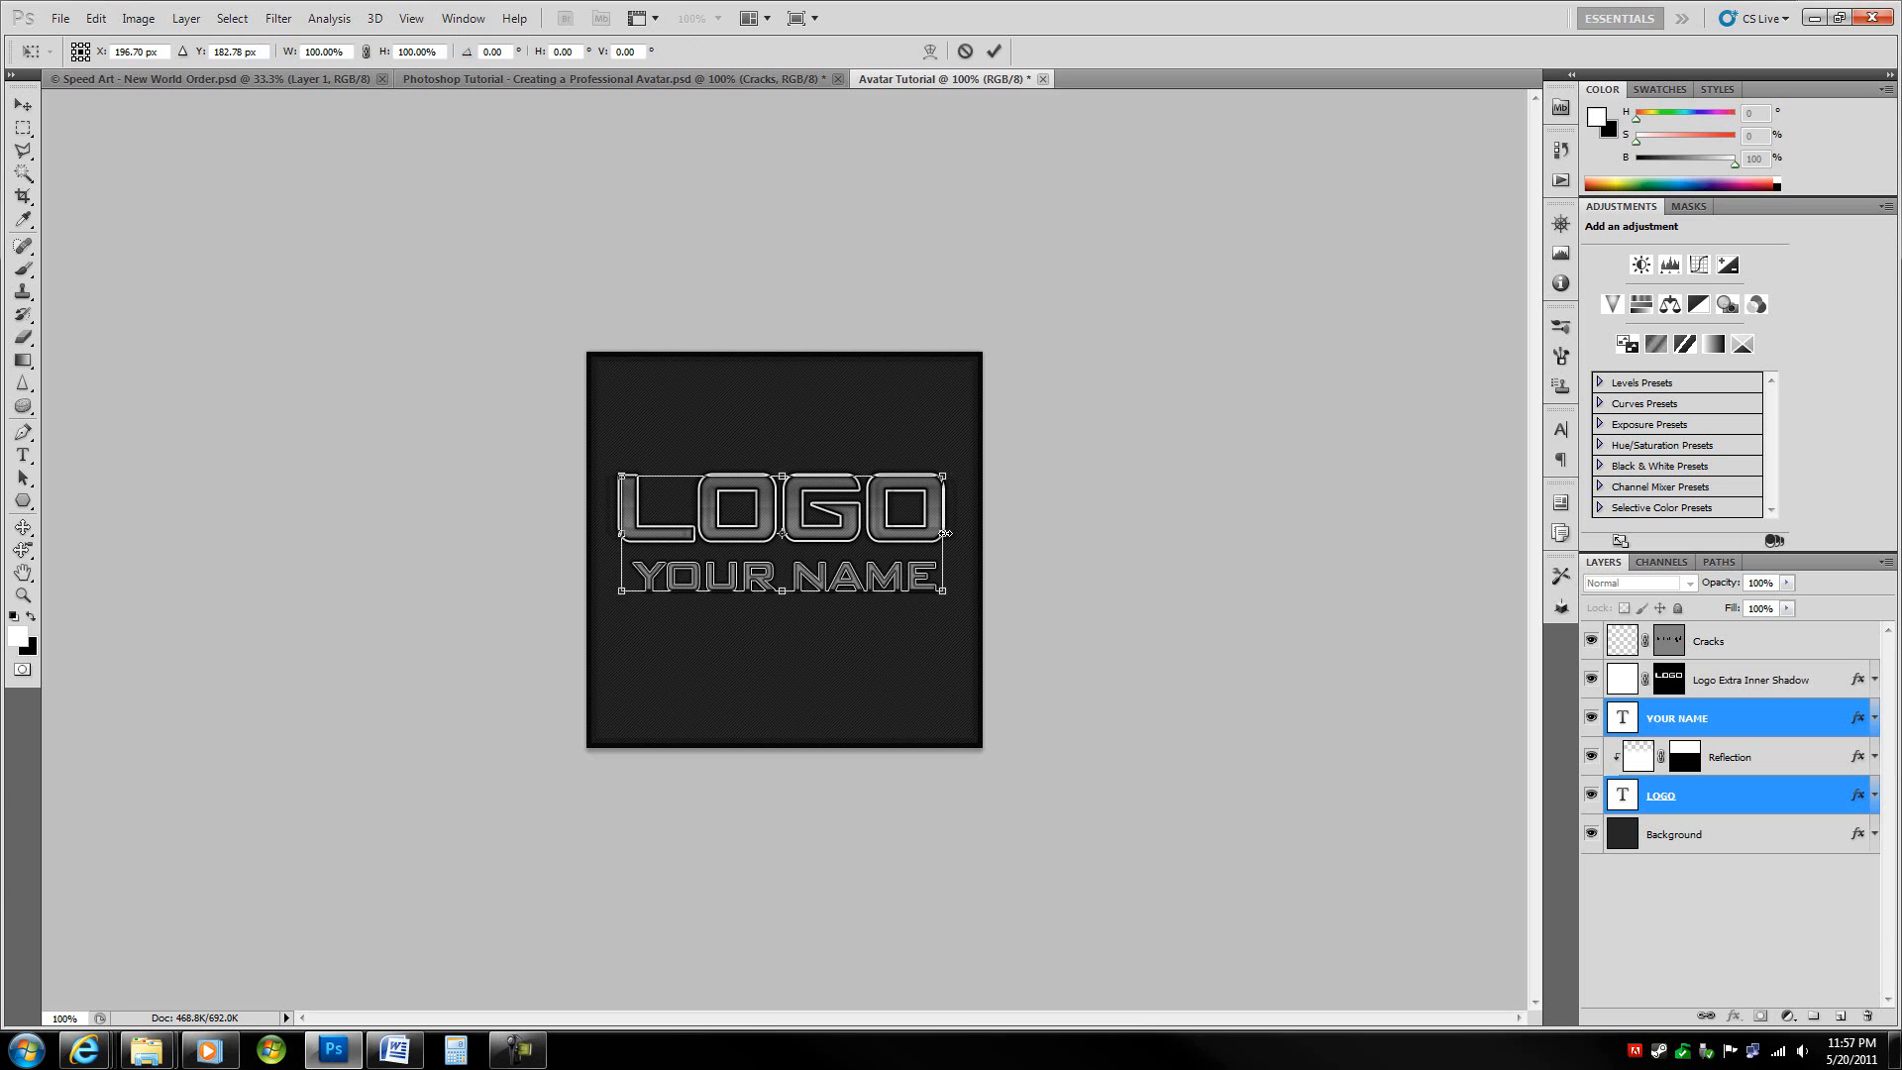
pyautogui.press('Return')
pyautogui.press('t')
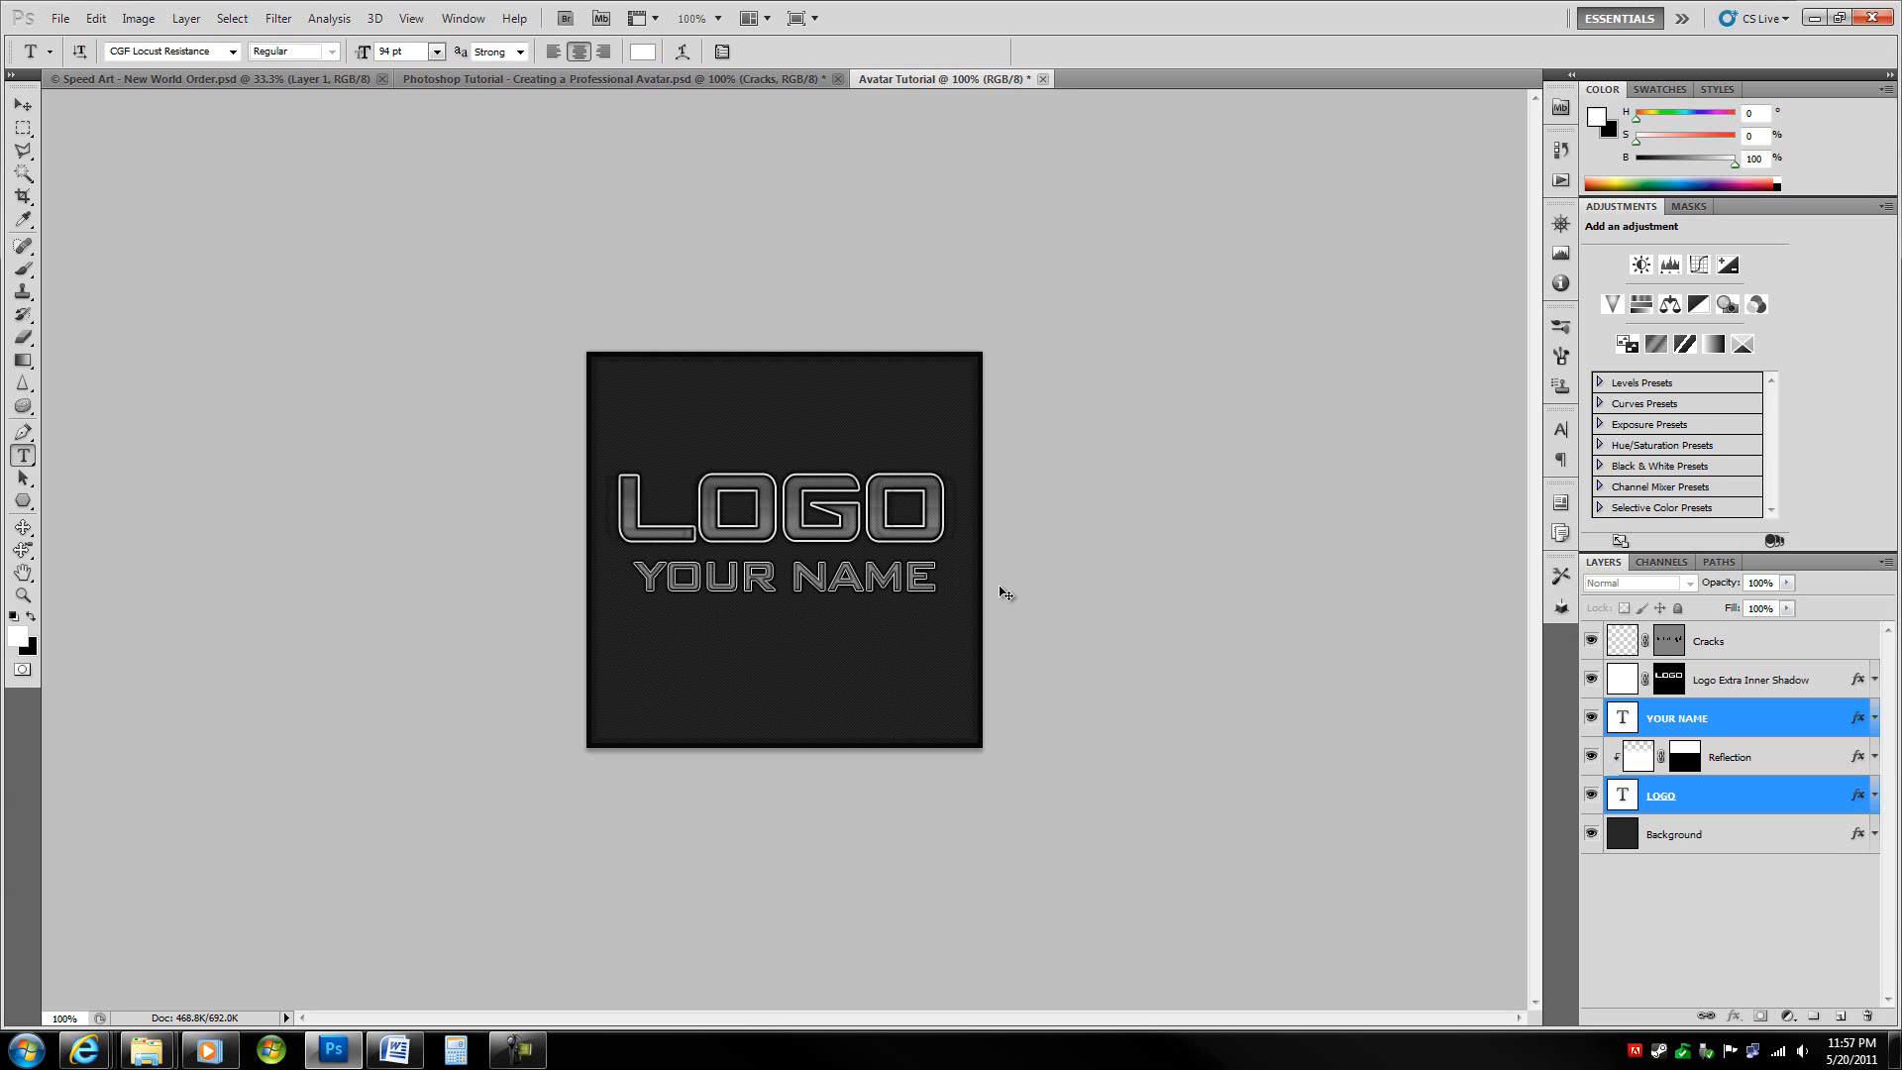
pyautogui.hotkey('ctrl', 't')
pyautogui.moveTo(943, 533); pyautogui.dragTo(944, 535)
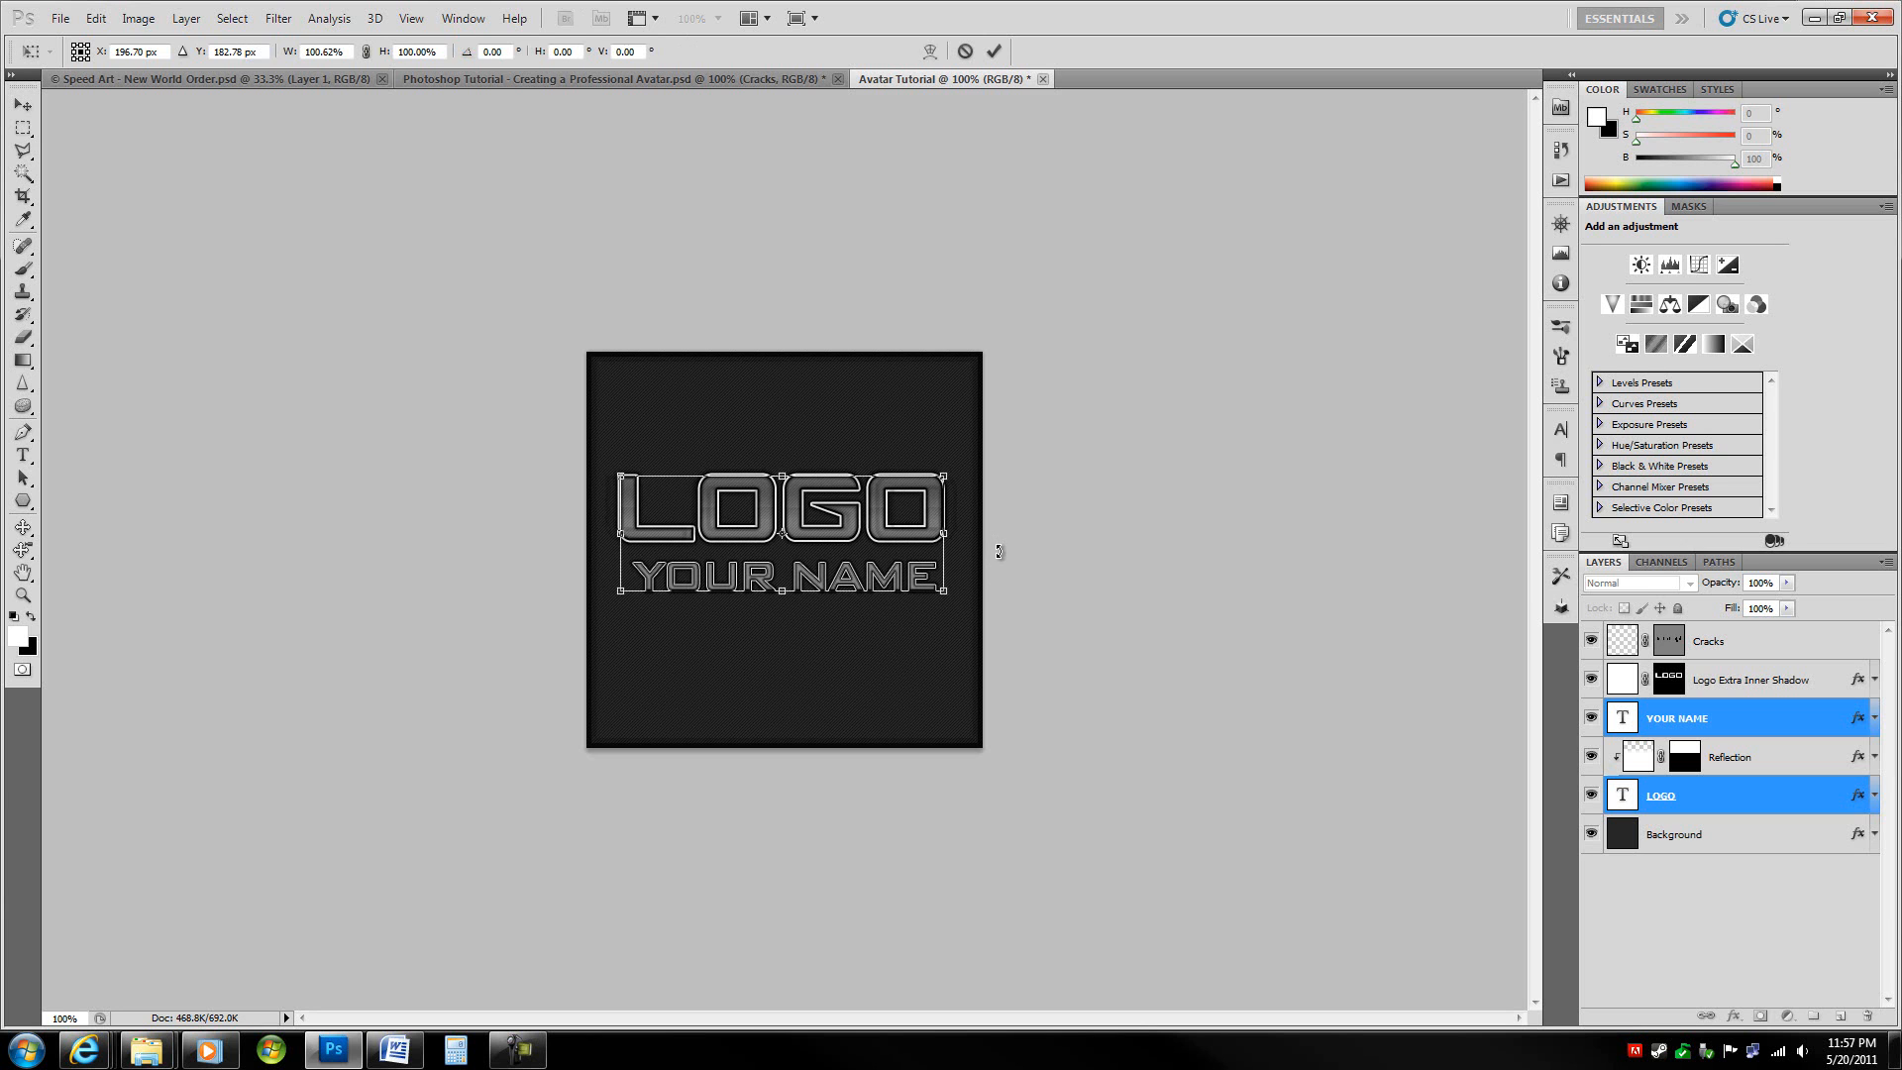
pyautogui.press('Return')
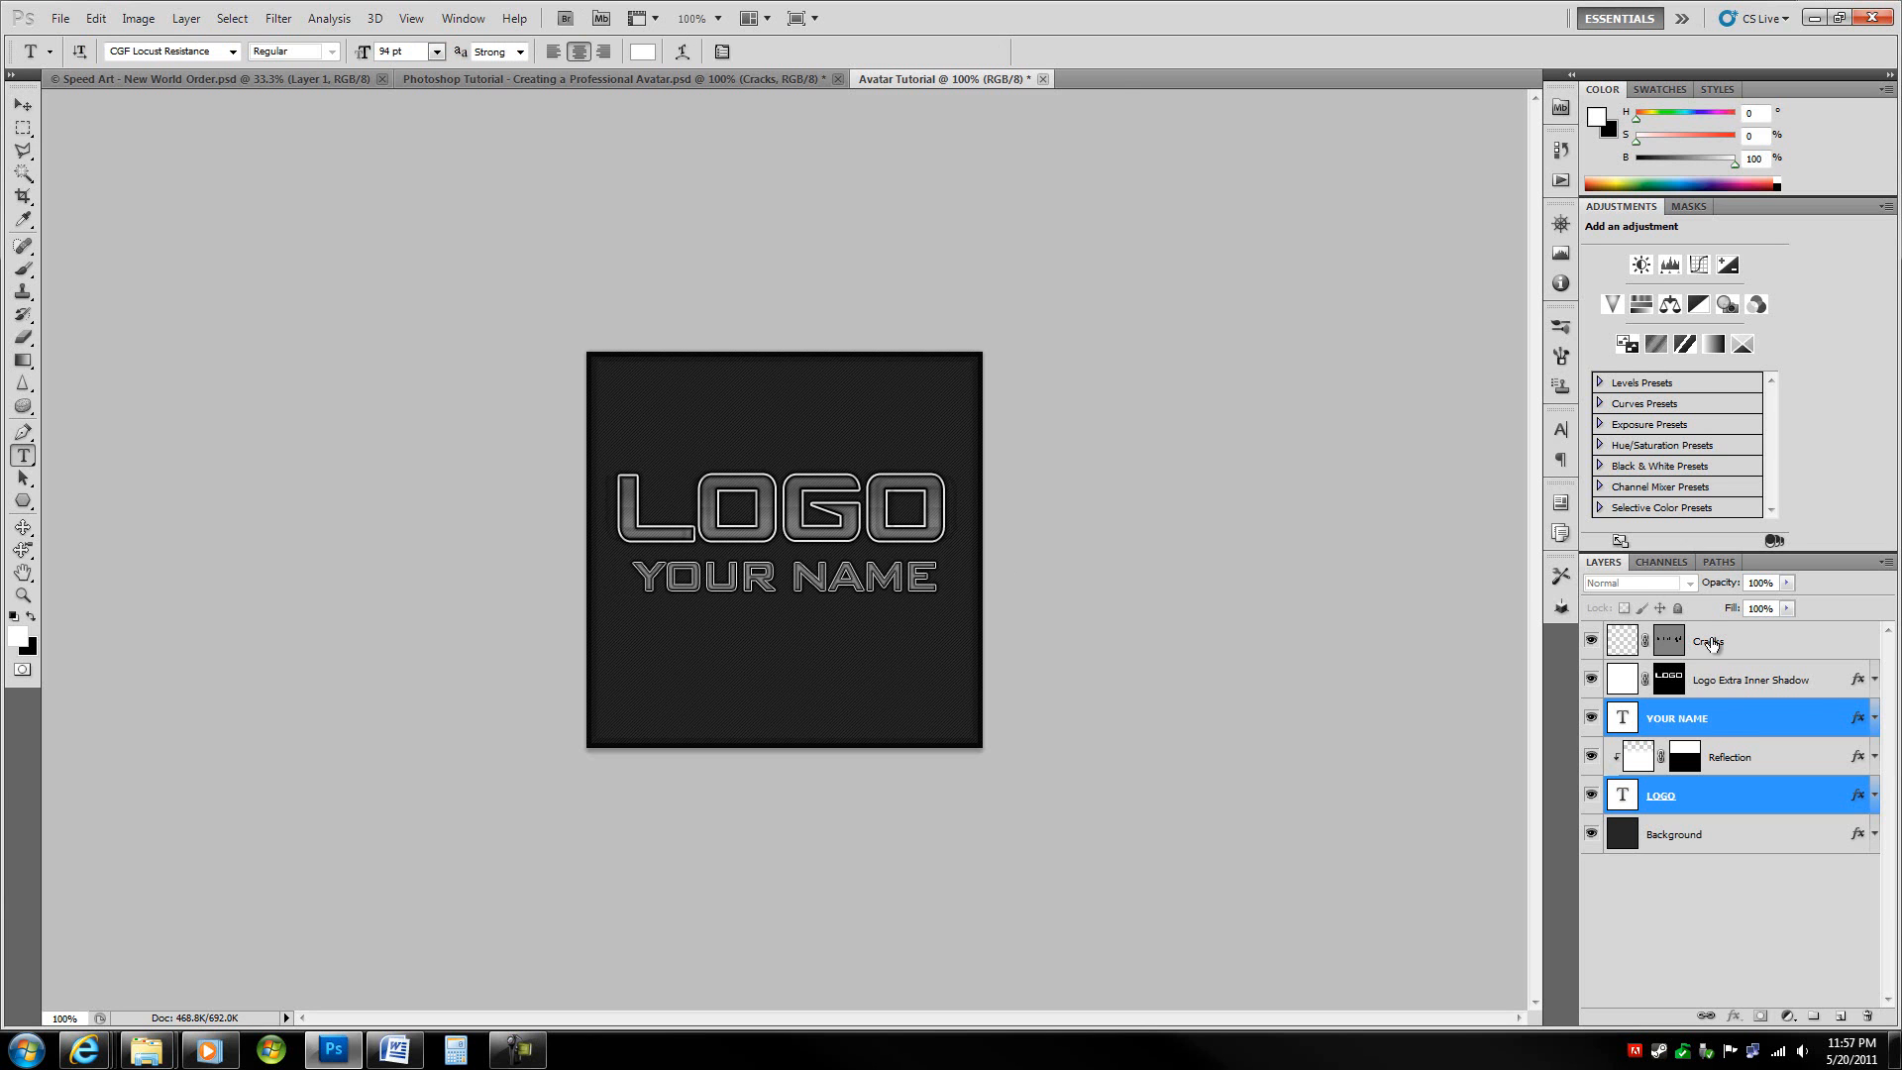
# - Fill the Cracks layer with the dark background colour in Normal mode at 100% opacity
pyautogui.click(1722, 733)
pyautogui.click(1760, 651)
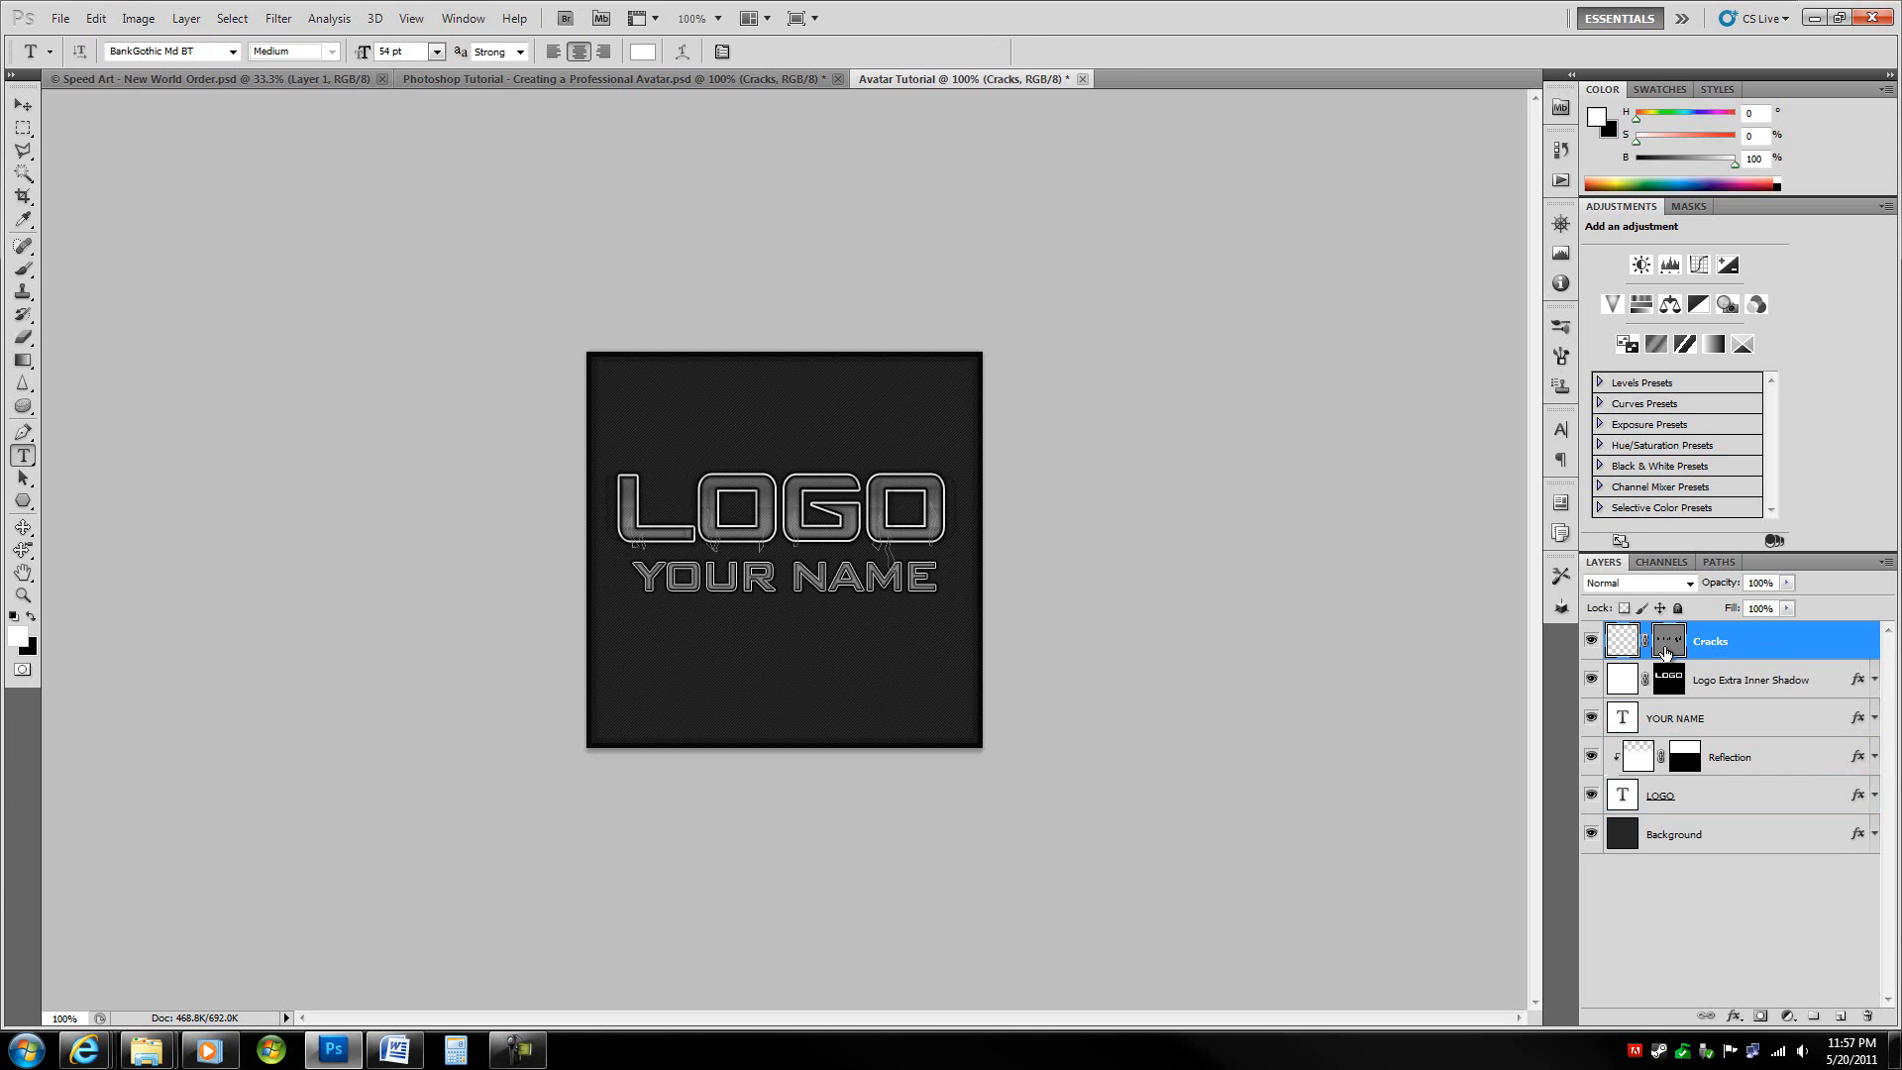
pyautogui.click(1670, 650)
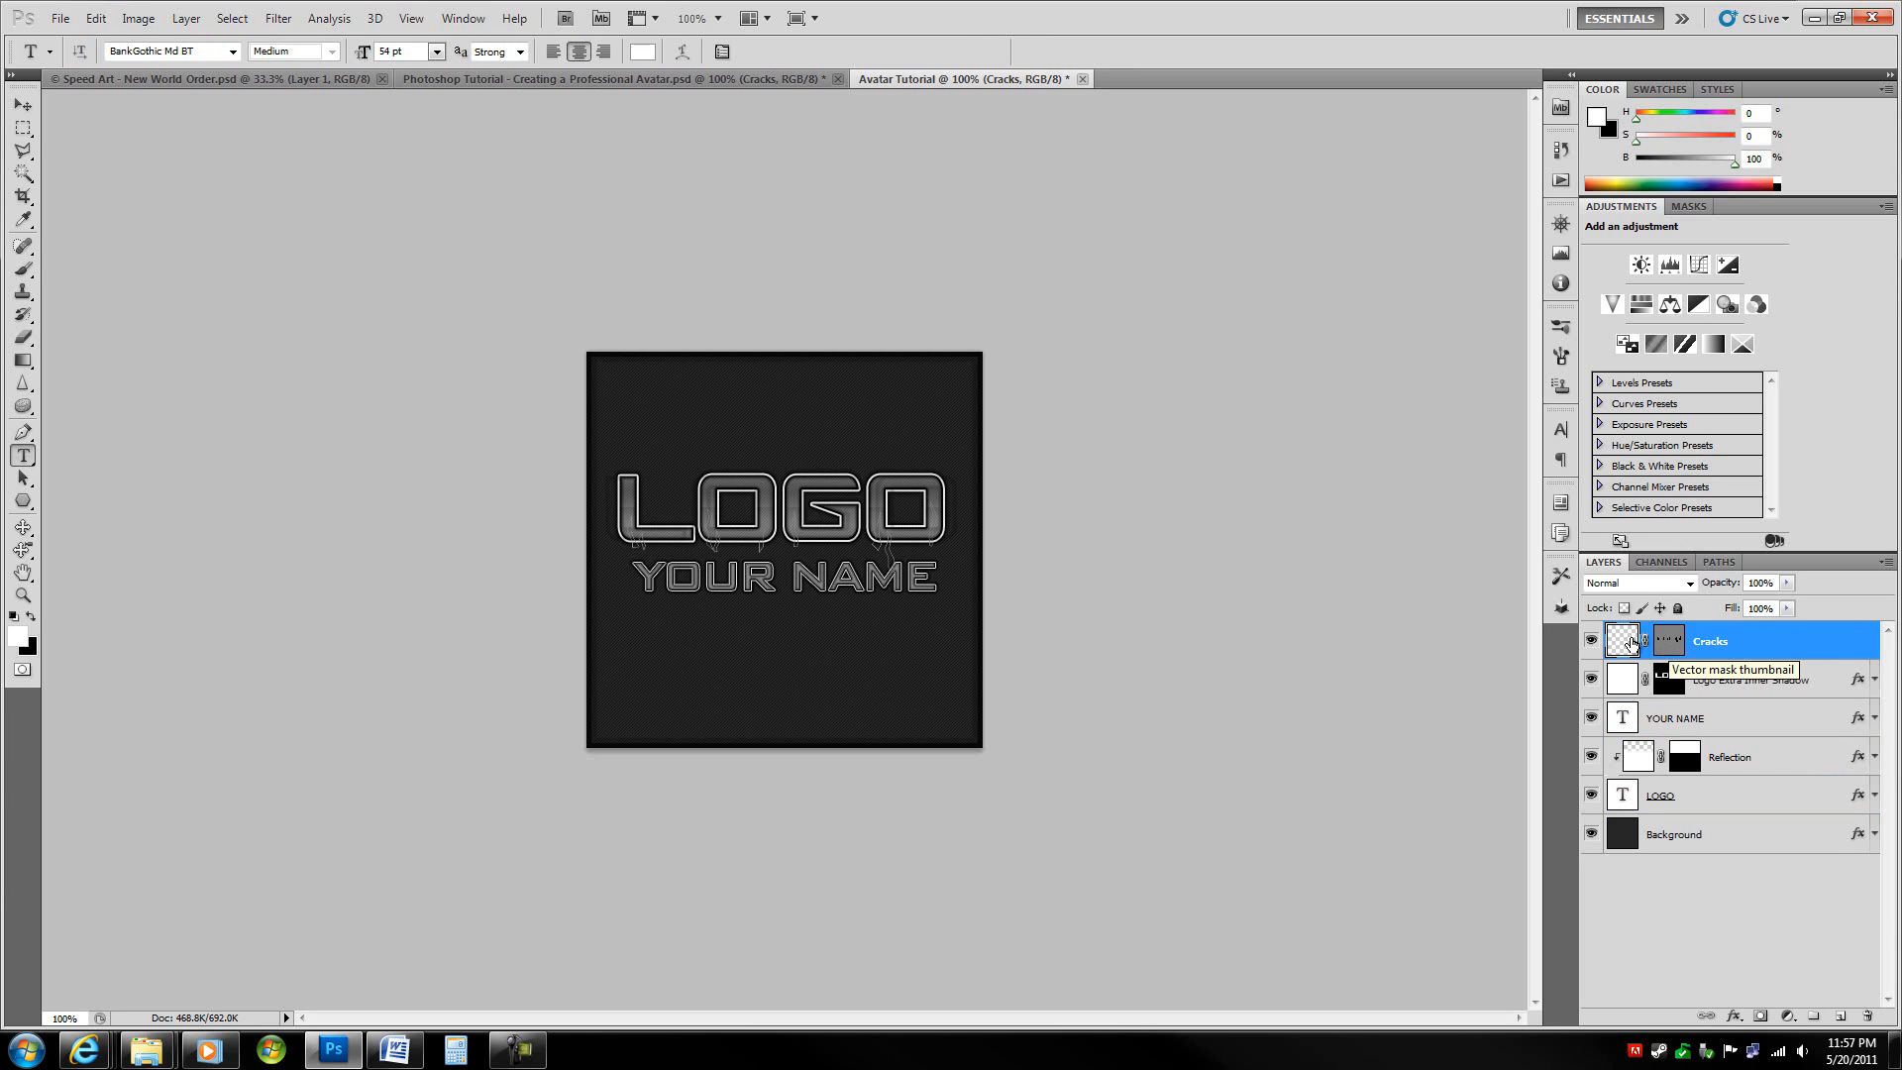
pyautogui.click(1660, 644)
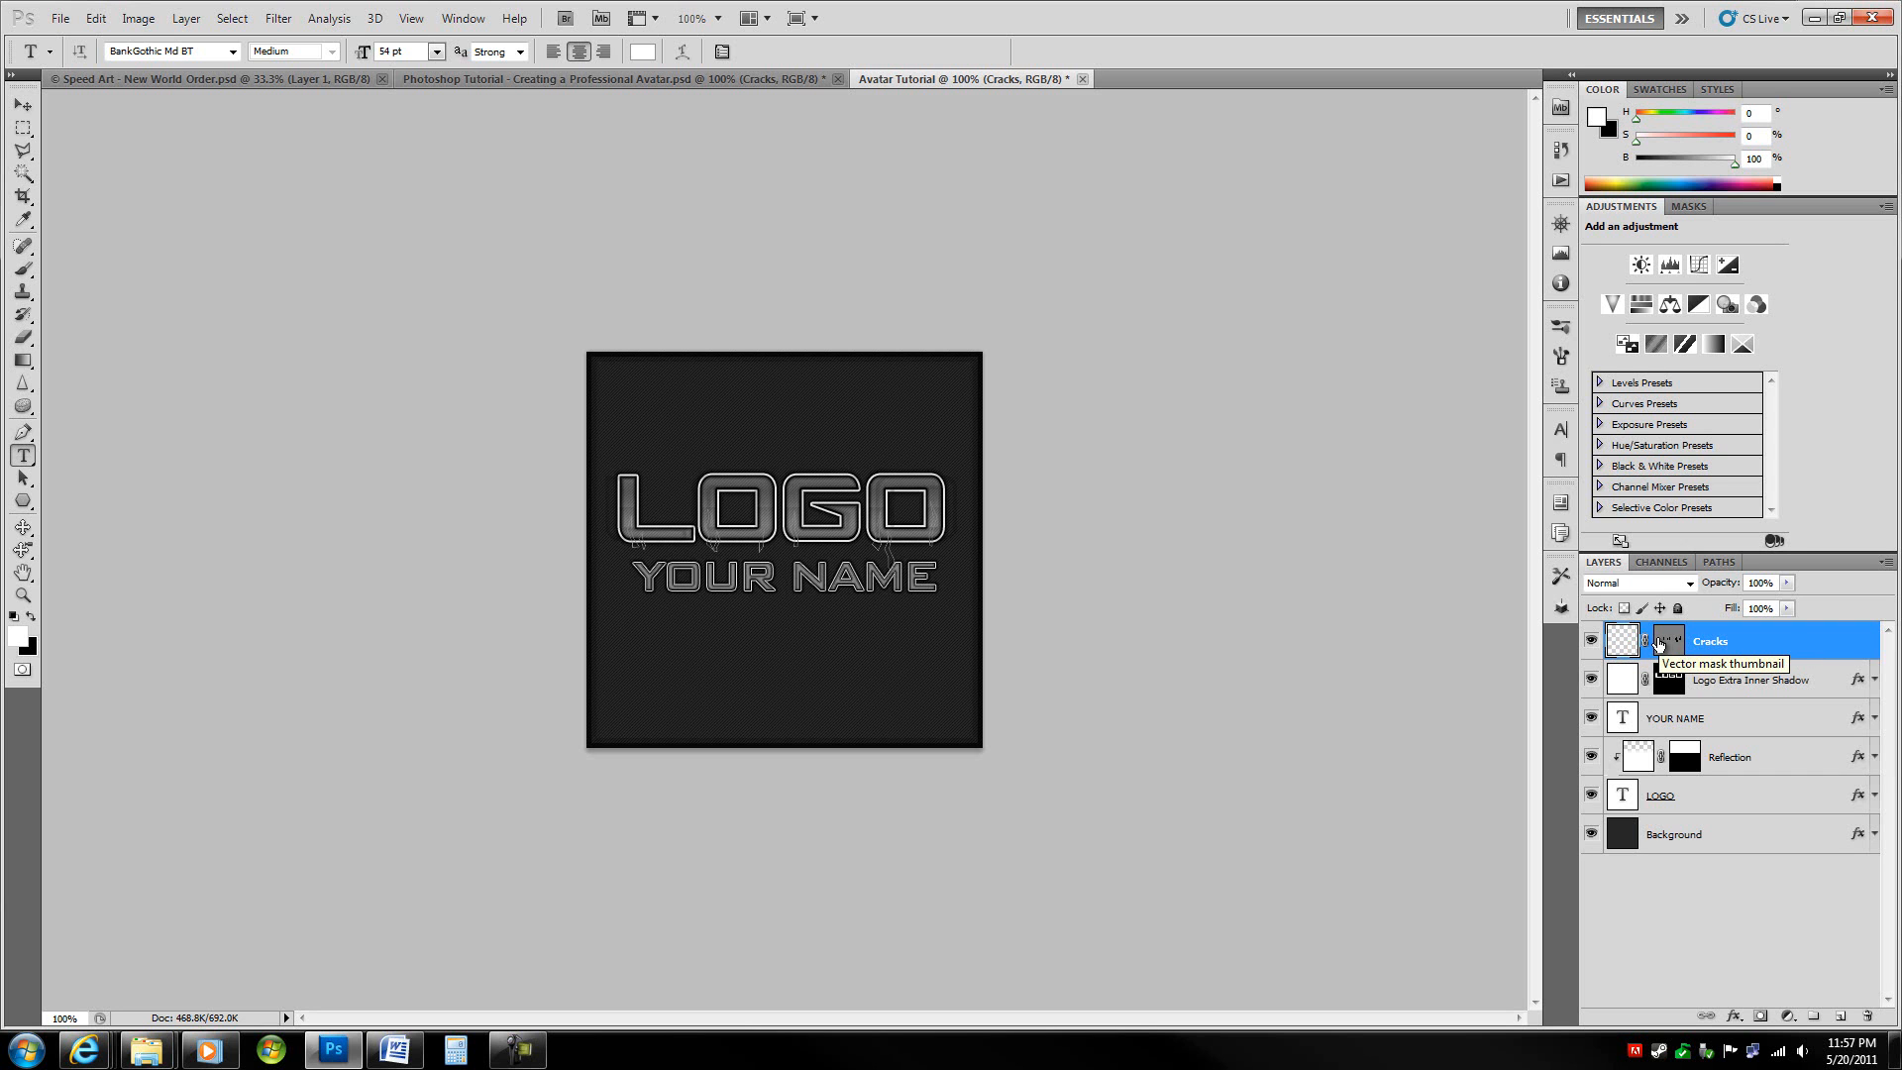
pyautogui.hotkey('shift', 'F5')
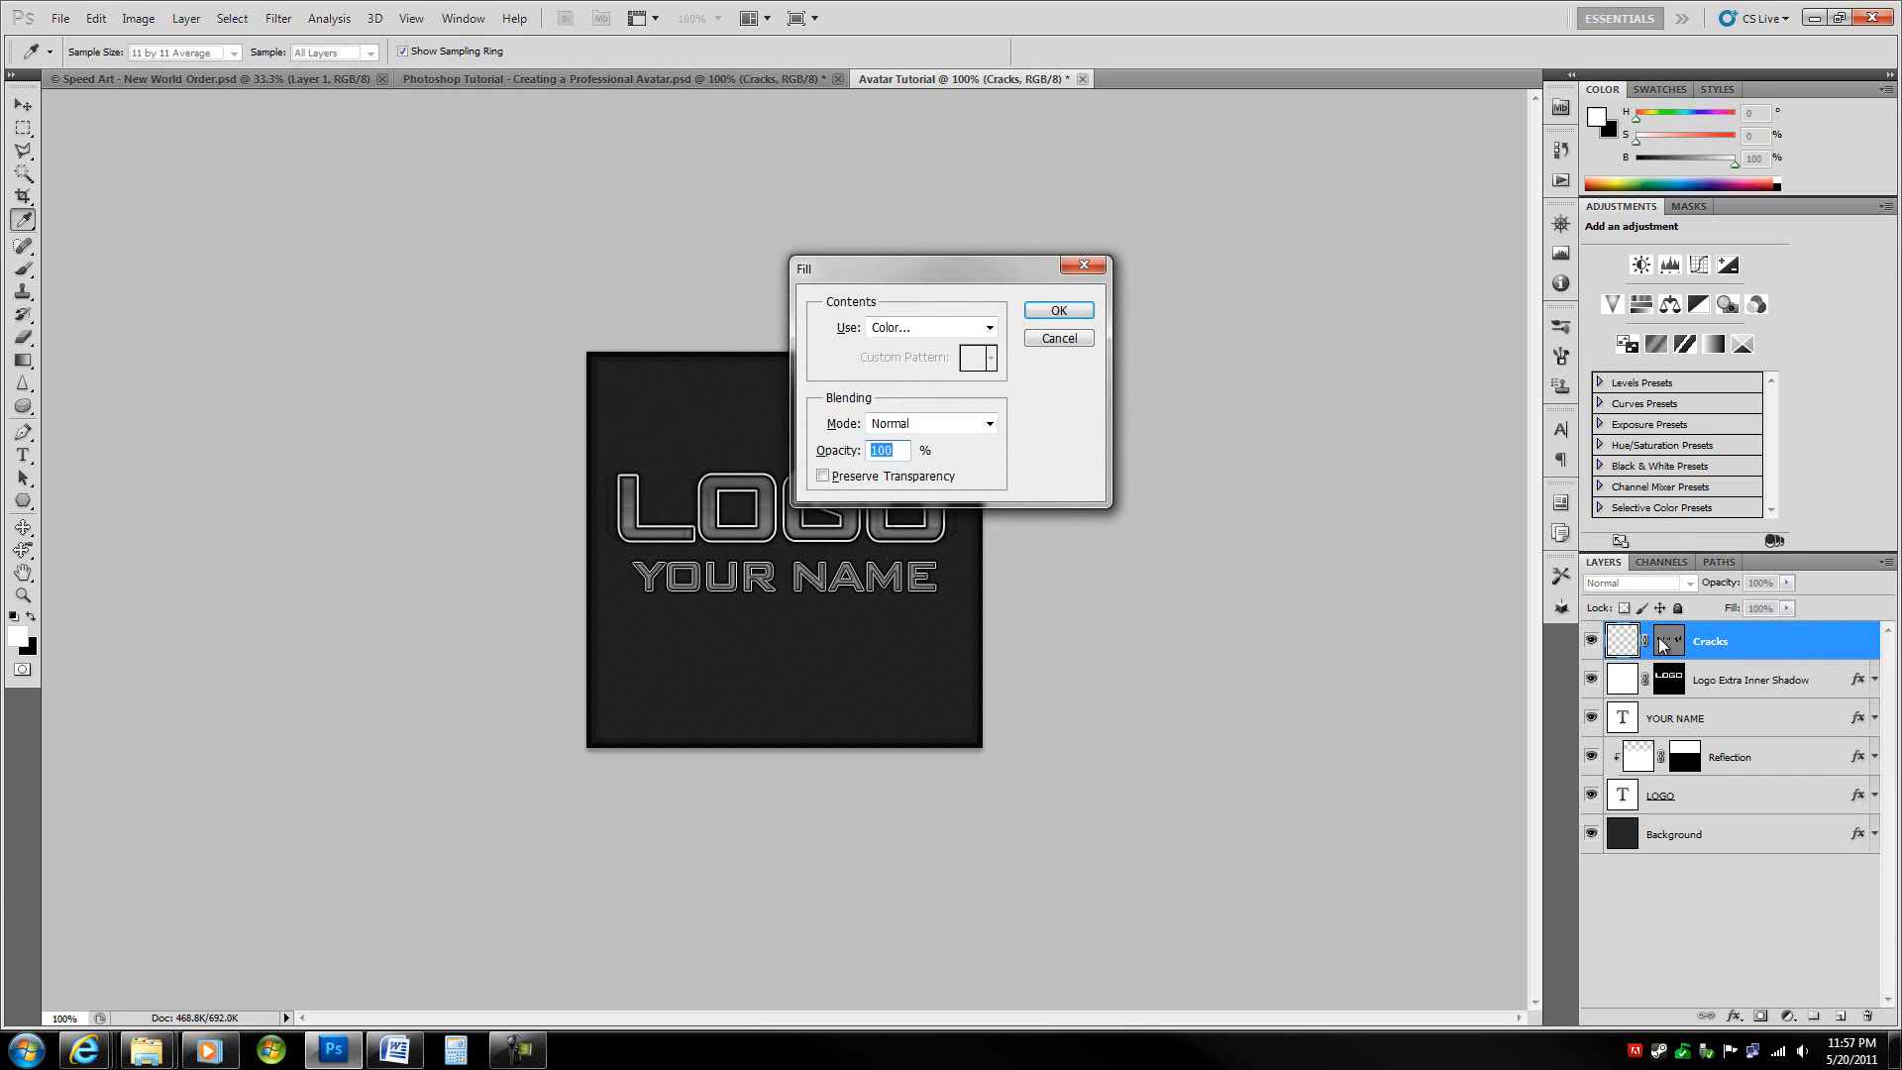
pyautogui.click(1059, 310)
pyautogui.press('t')
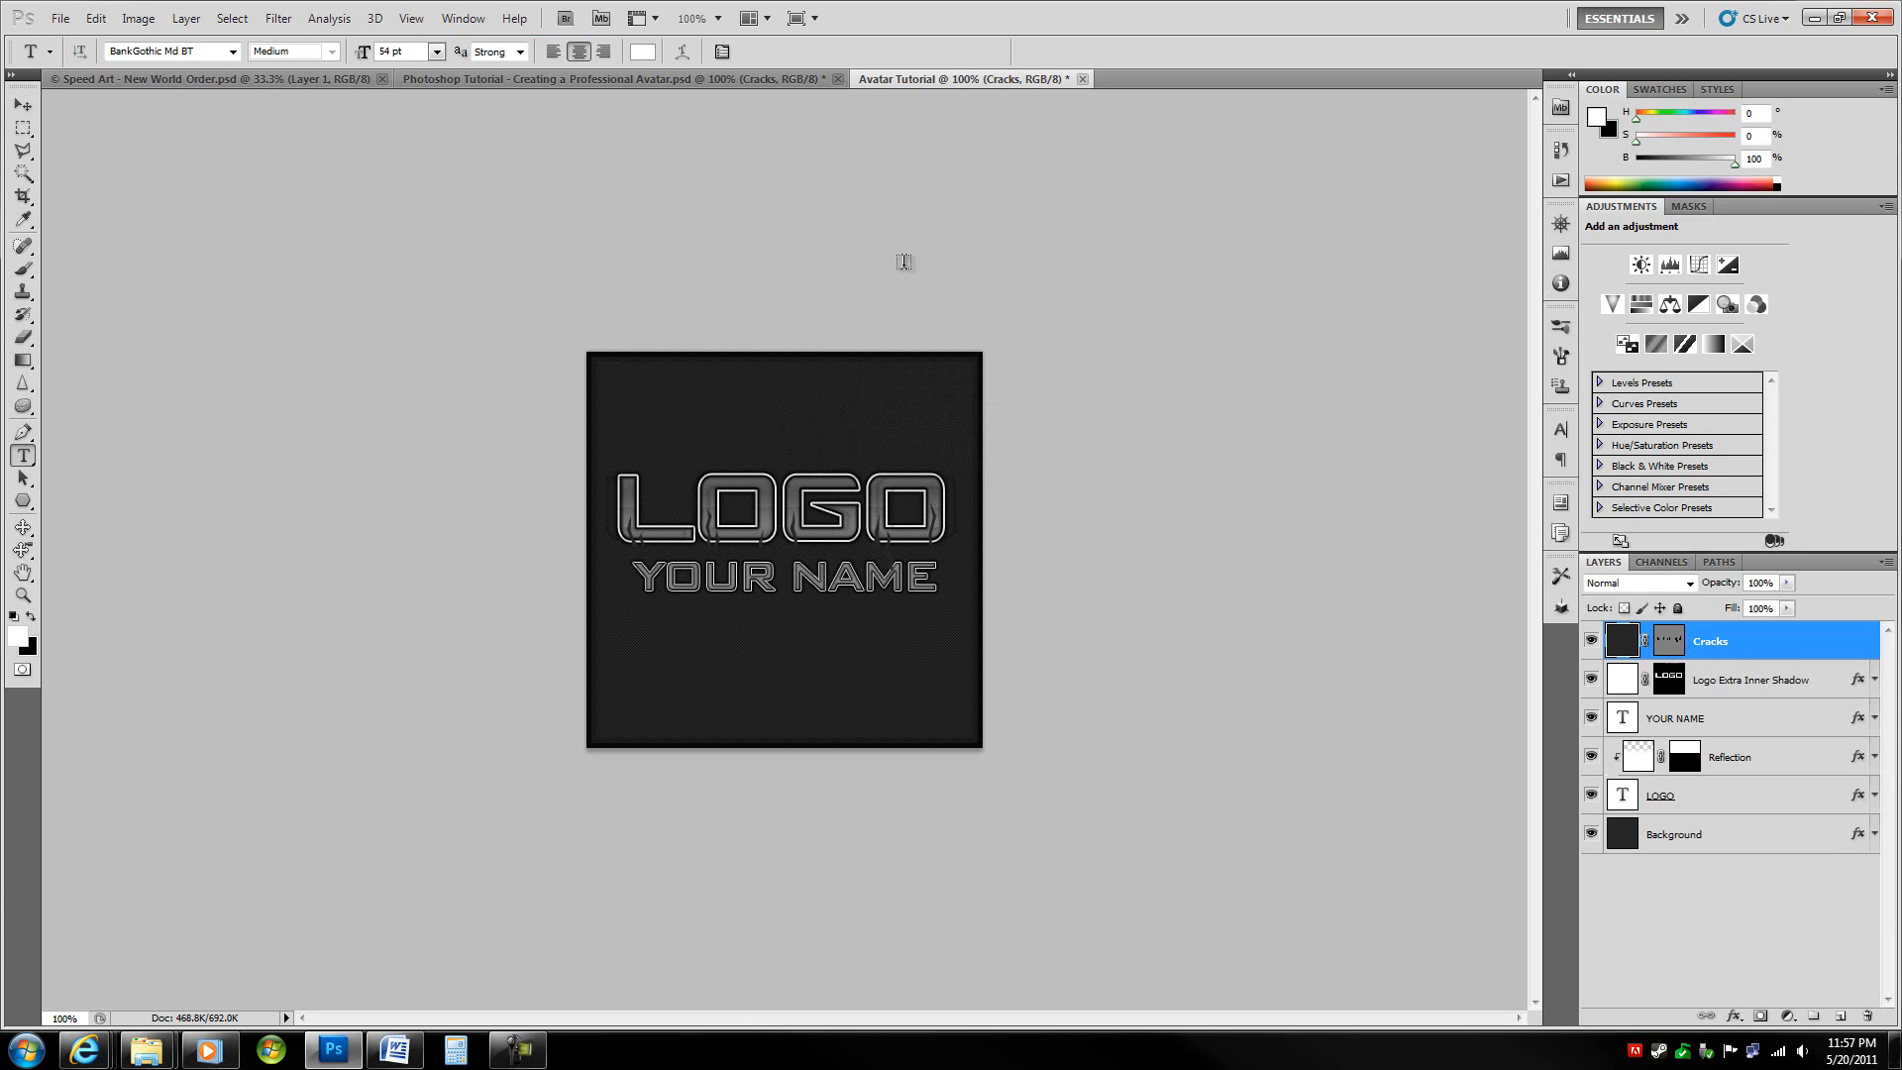
# - Display the Crack Lines Fix channel of the source document on its own
pyautogui.click(642, 85)
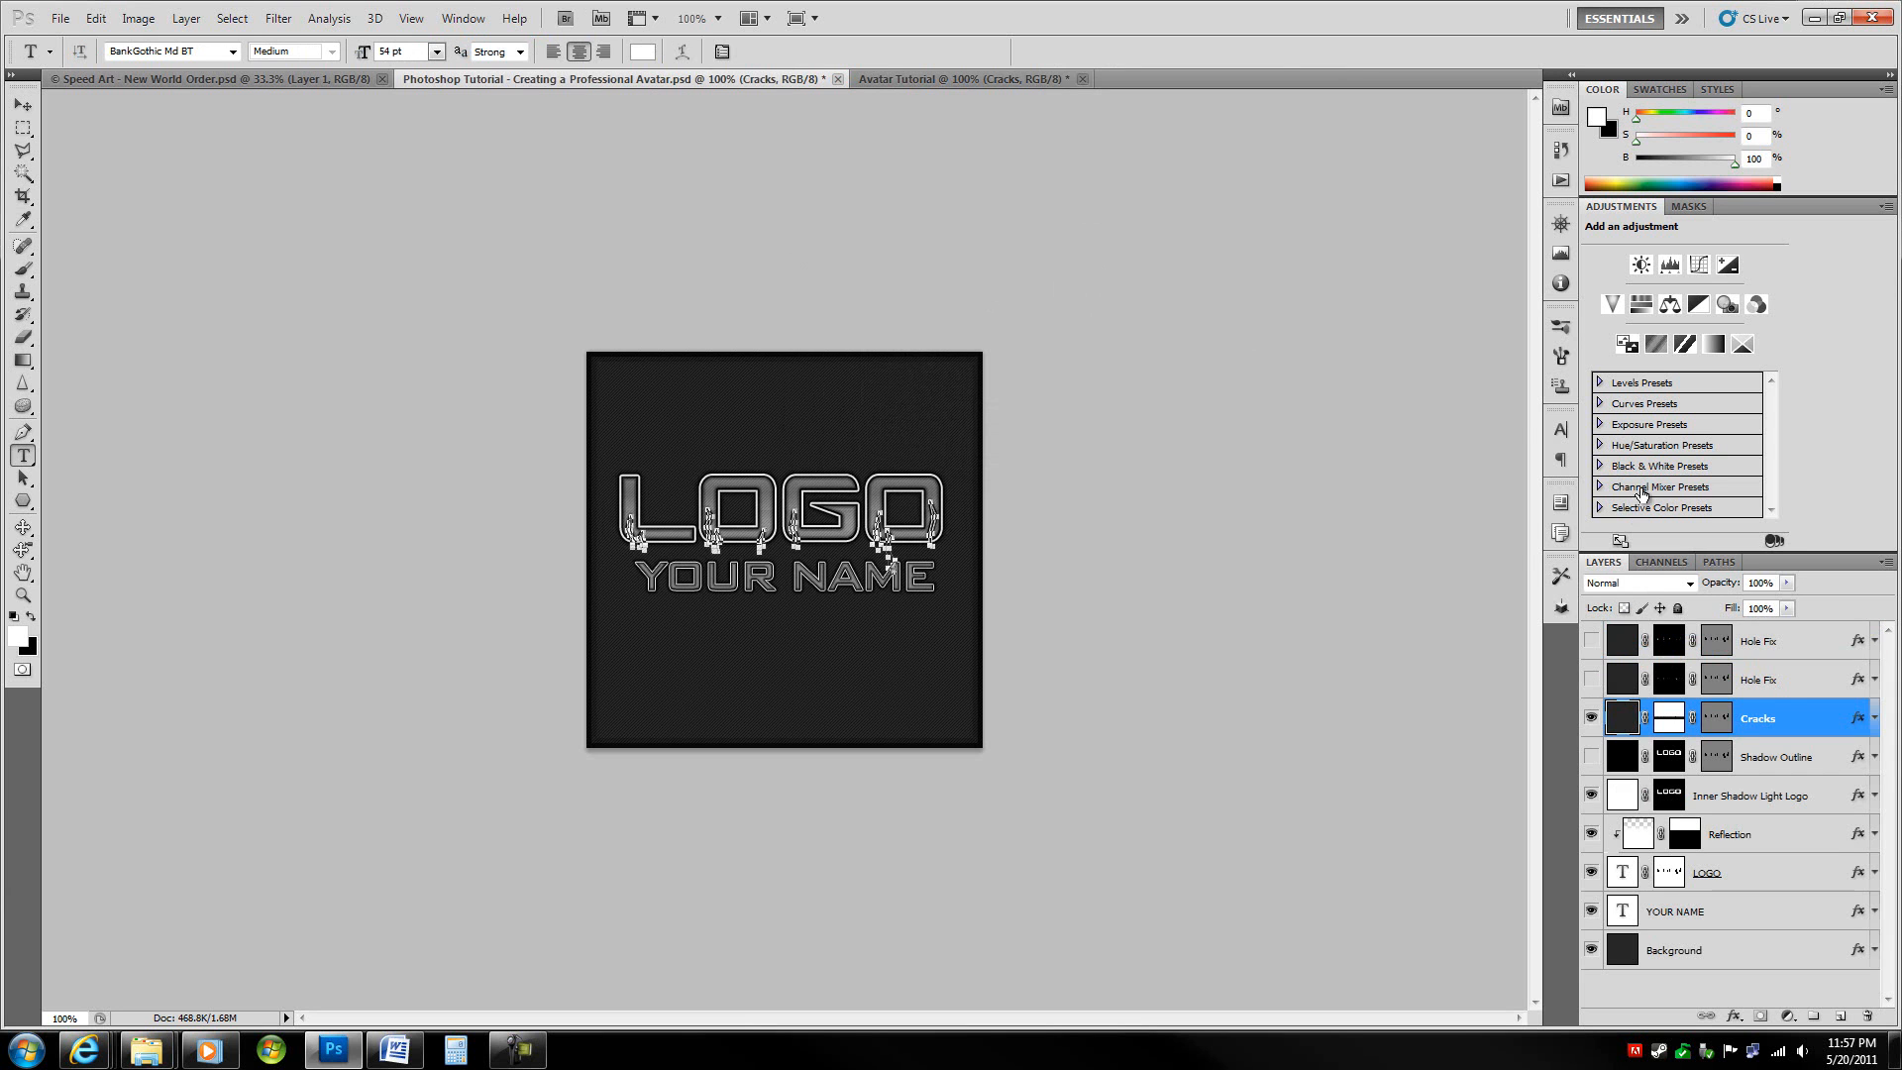
pyautogui.click(1804, 655)
pyautogui.click(1669, 562)
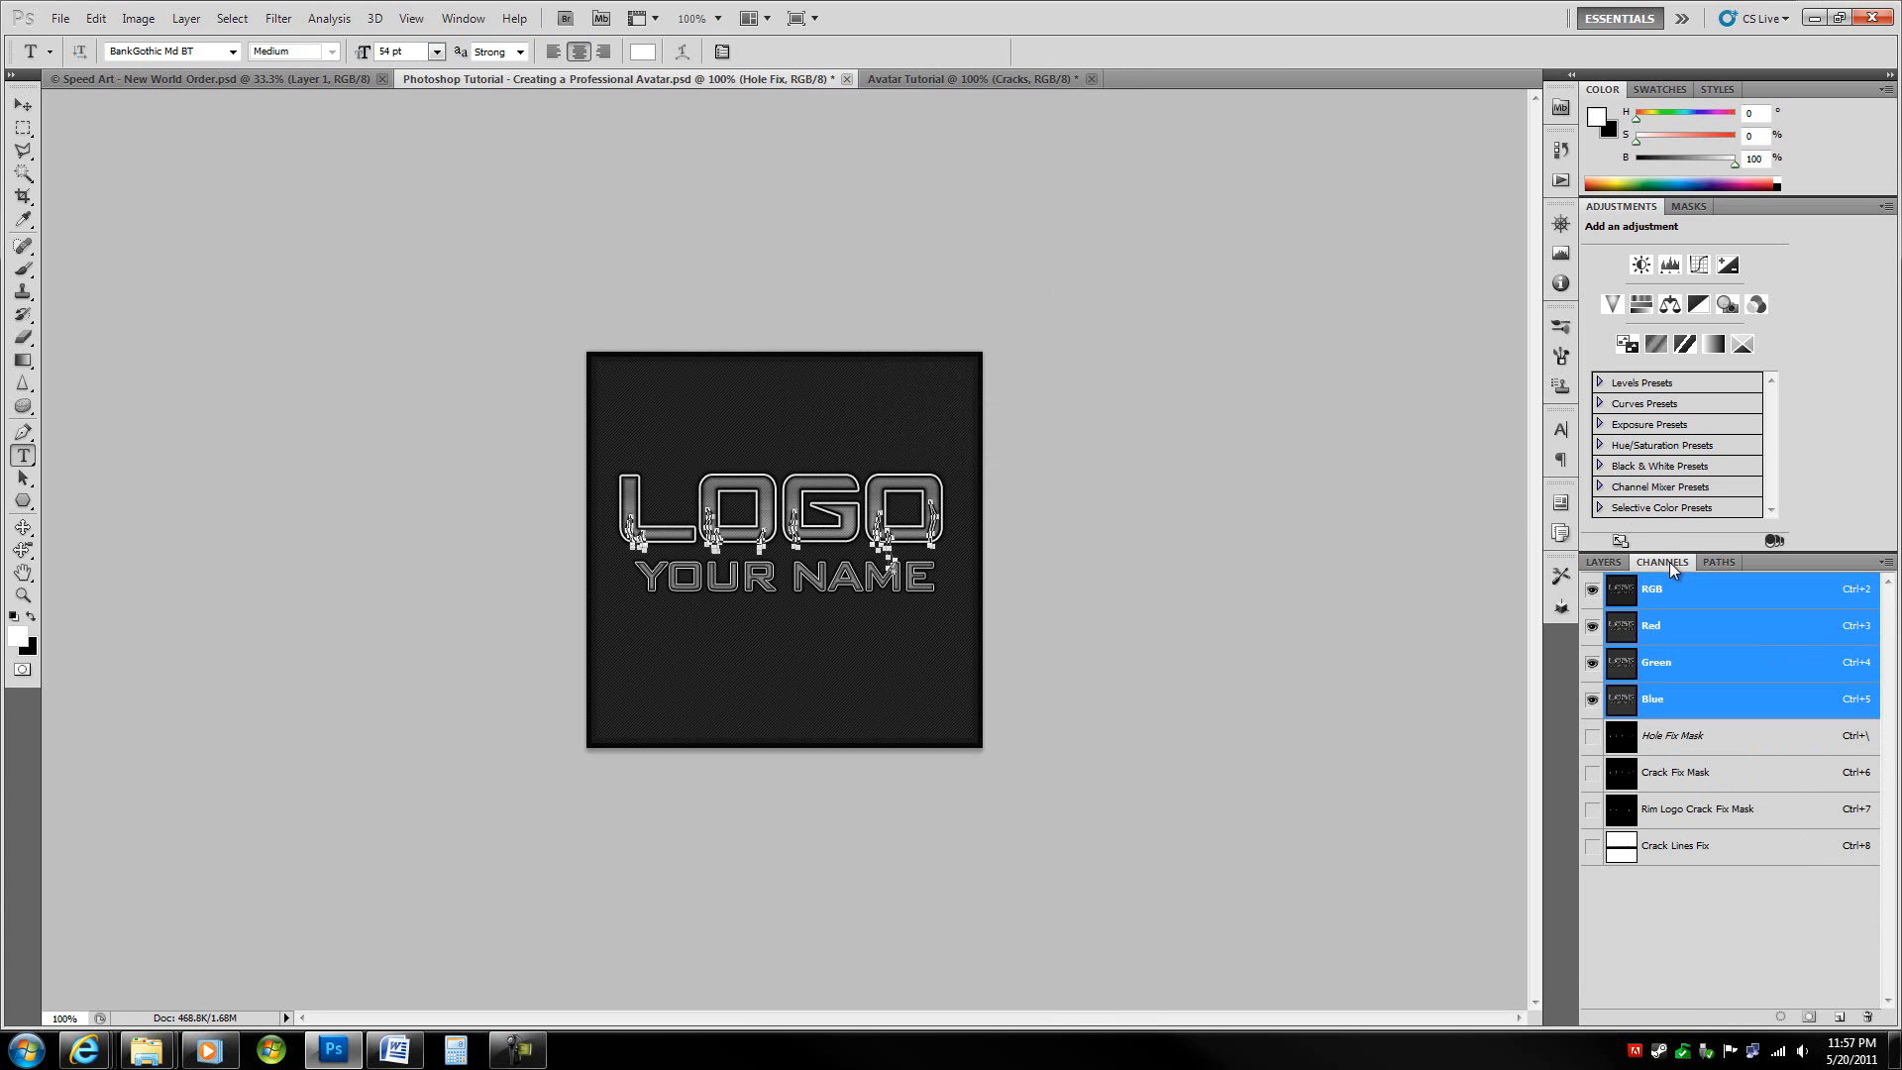
pyautogui.click(1730, 845)
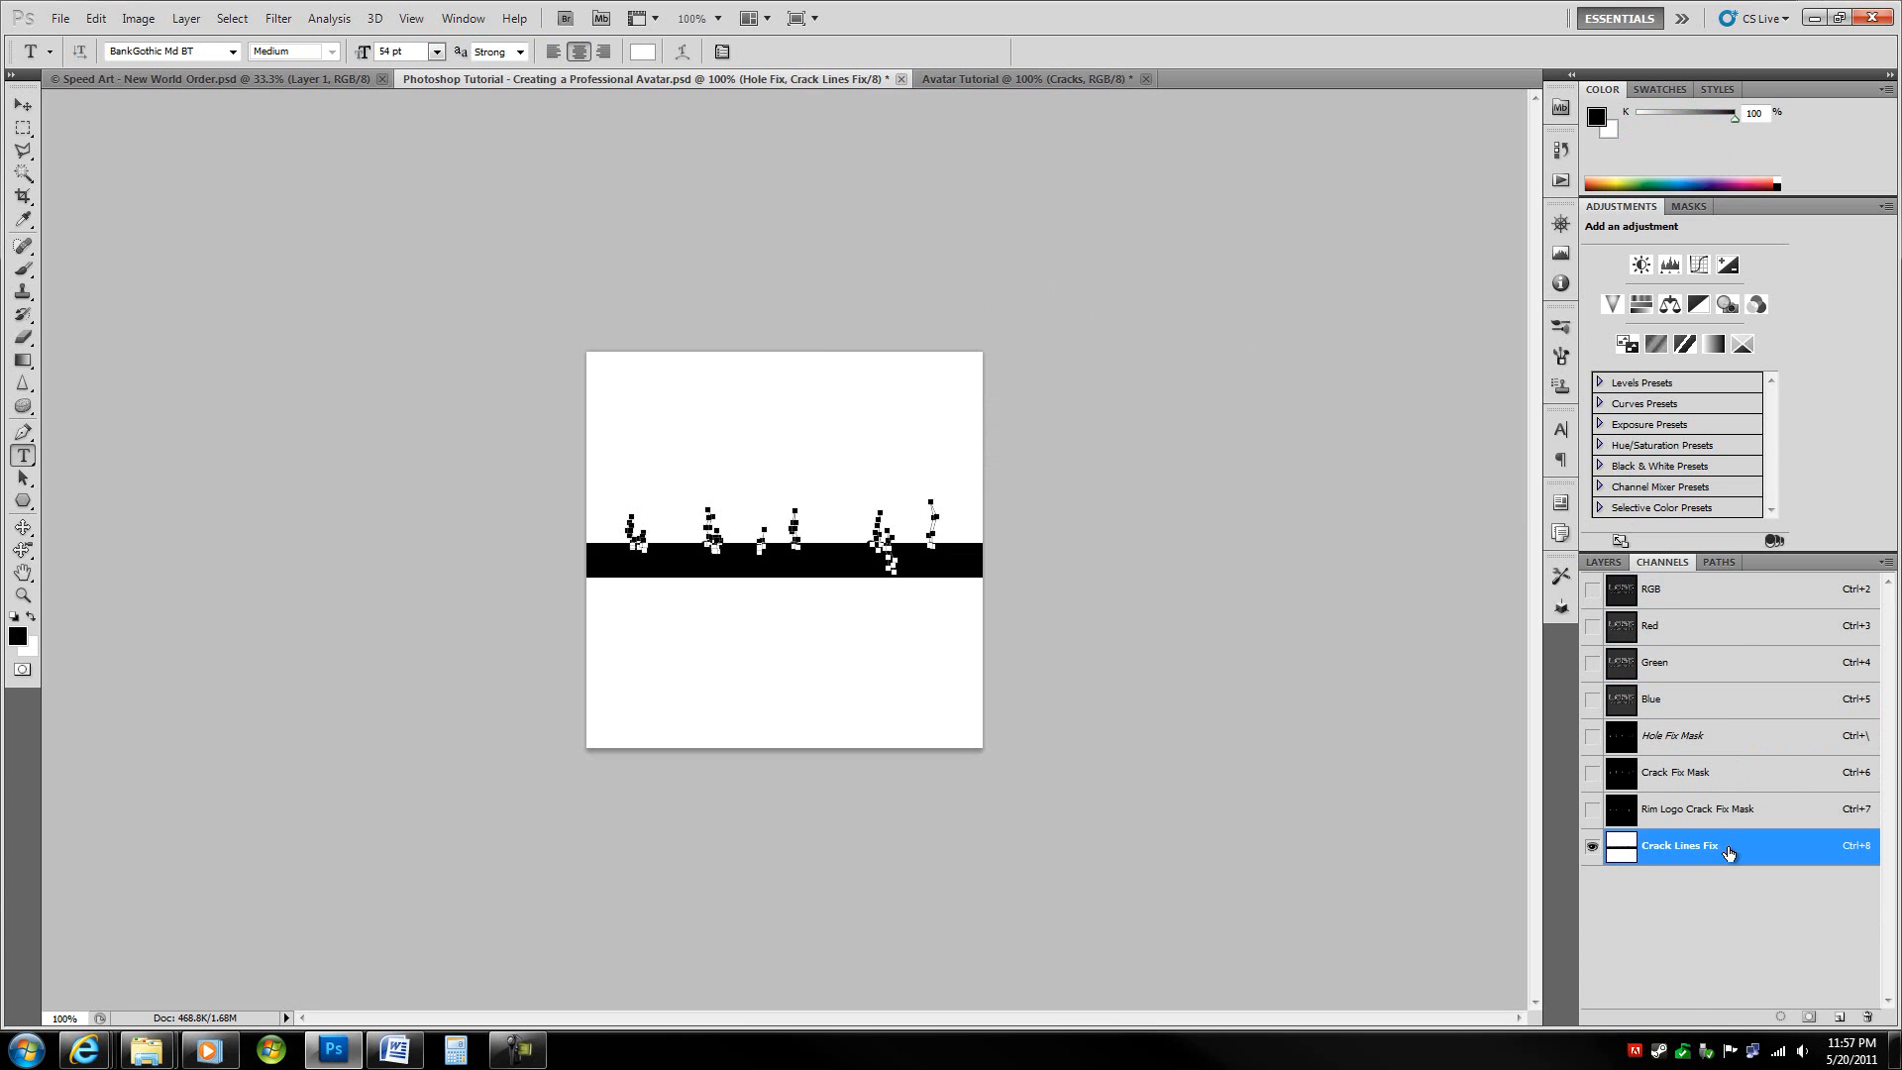
# - Switch to the Rectangular Marquee tool and hide the crack path outlines over the Crack Lines Fix channel
pyautogui.click(1113, 523)
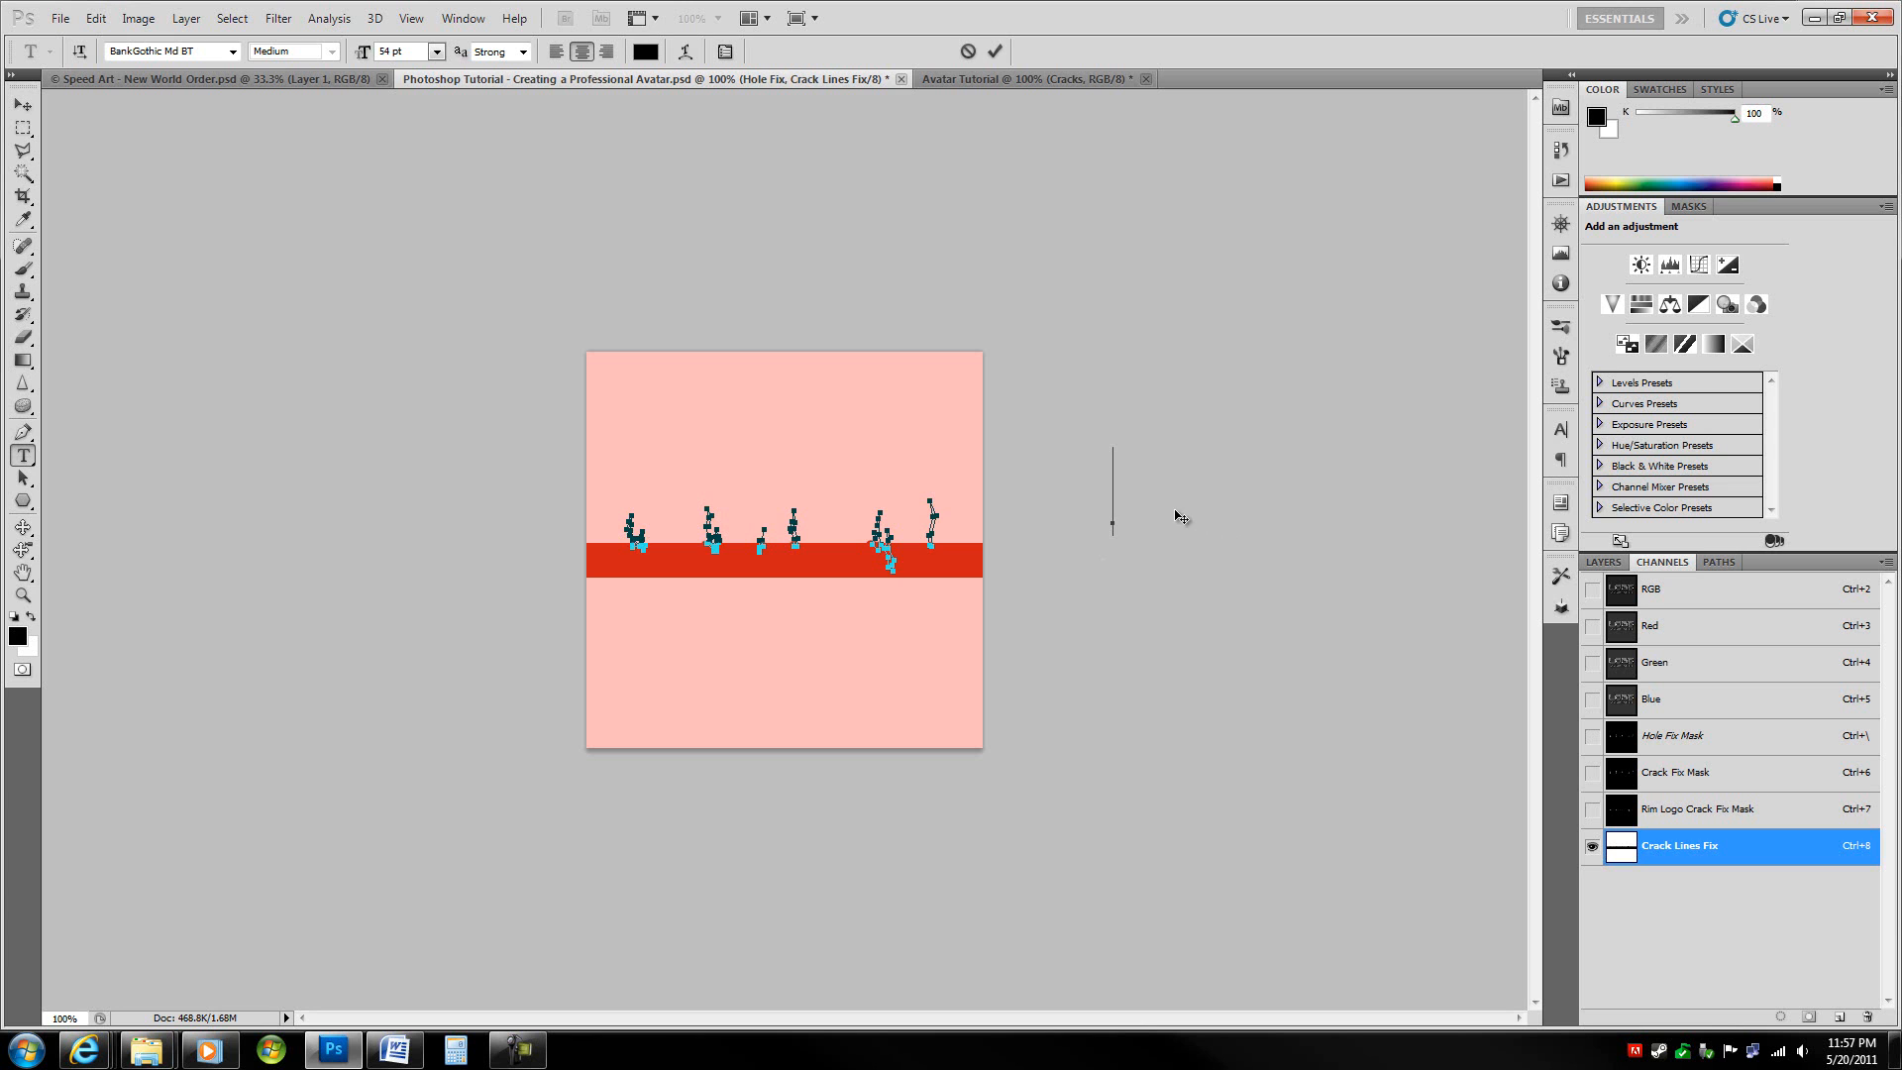
pyautogui.press('Escape')
pyautogui.press('m')
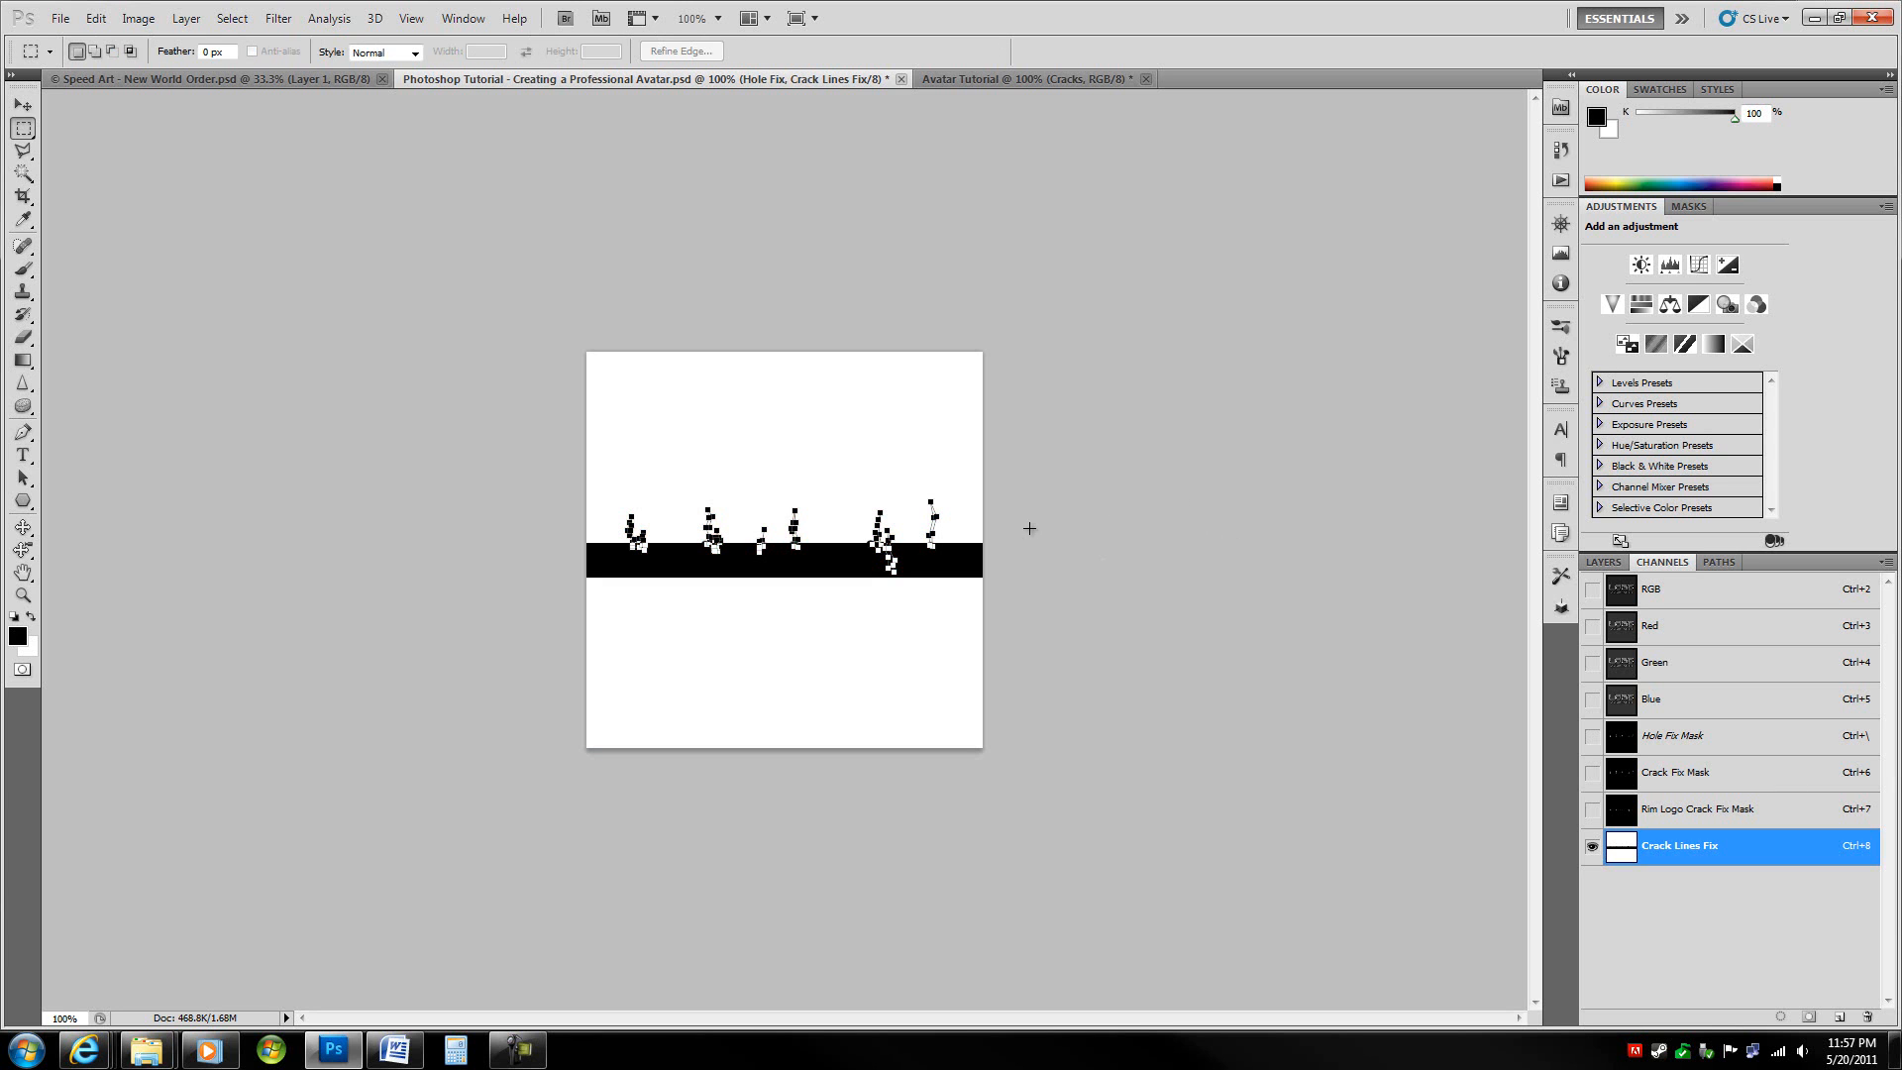
pyautogui.click(1716, 562)
pyautogui.click(1679, 625)
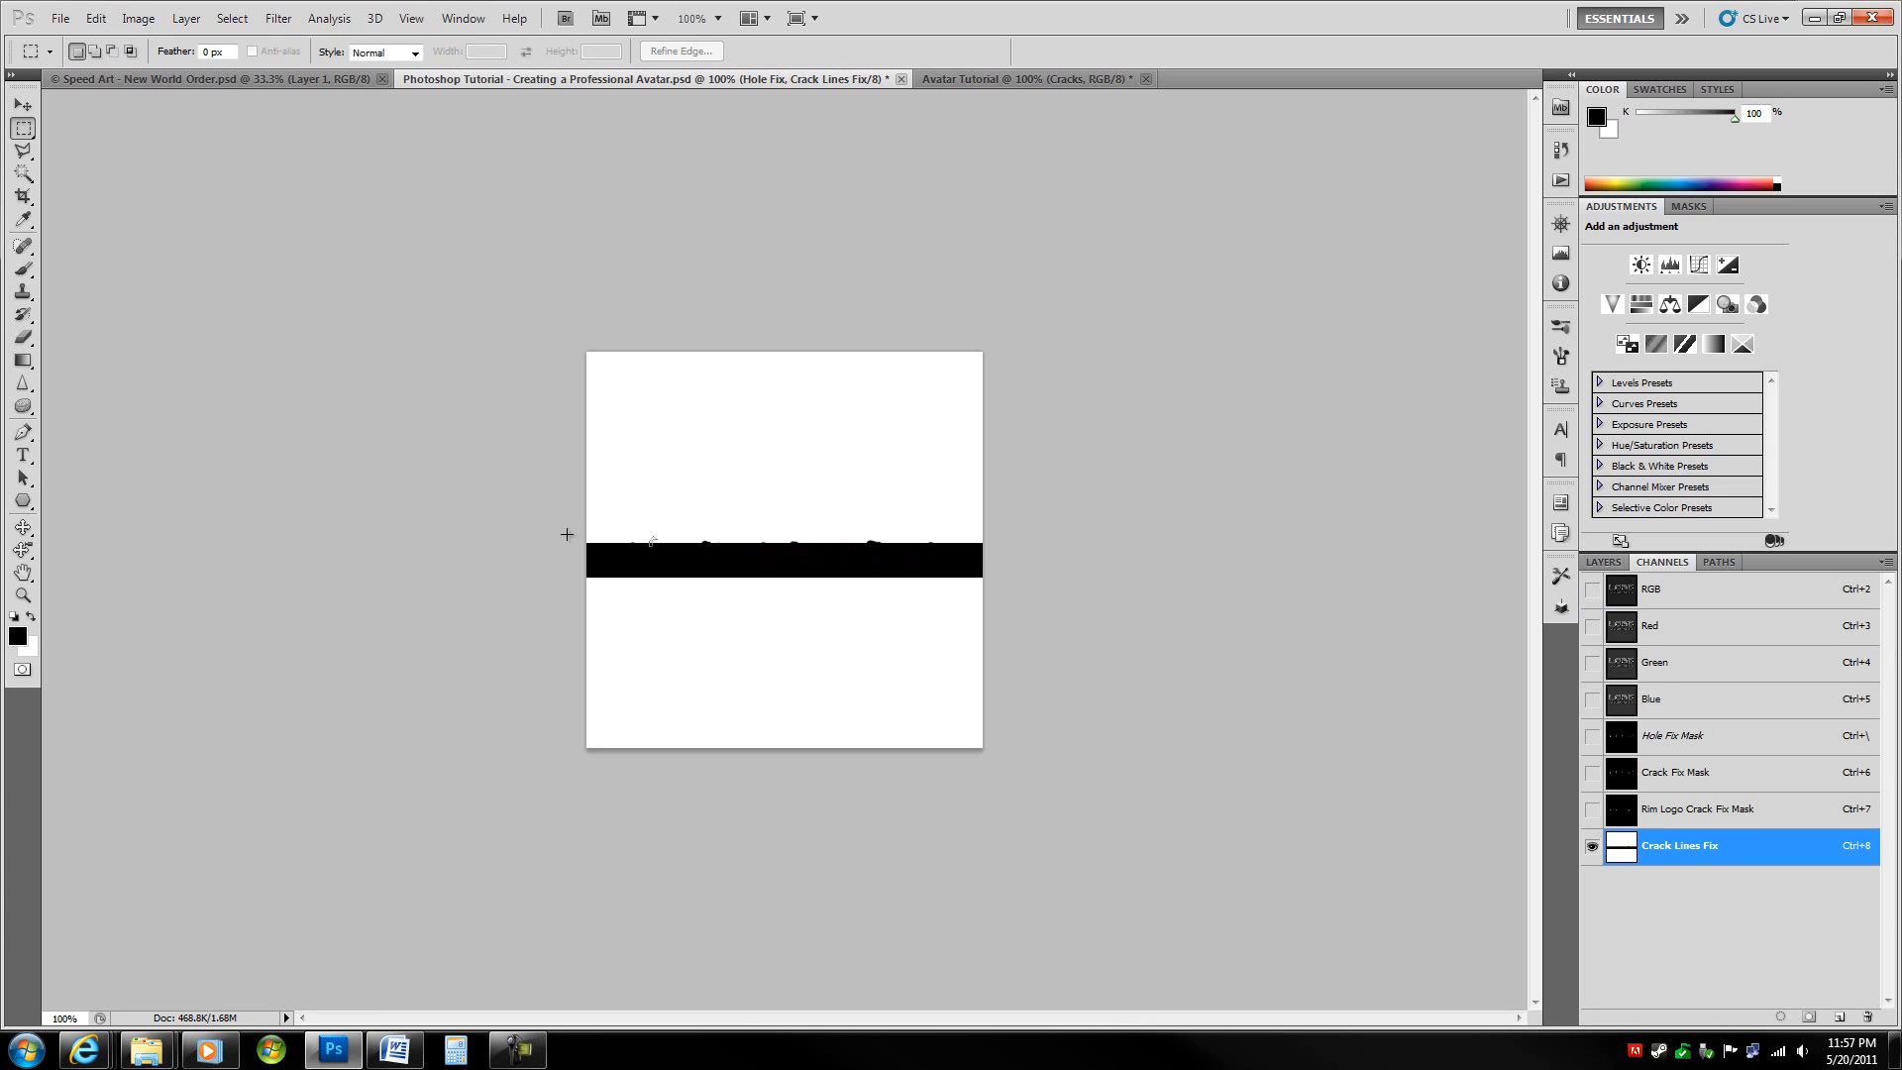
pyautogui.moveTo(1029, 610); pyautogui.dragTo(1063, 616)
pyautogui.hotkey('ctrl', 'd')
# - Load the Crack Lines Fix channel as a selection and transfer that selection into the Avatar Tutorial document
pyautogui.click(1029, 79)
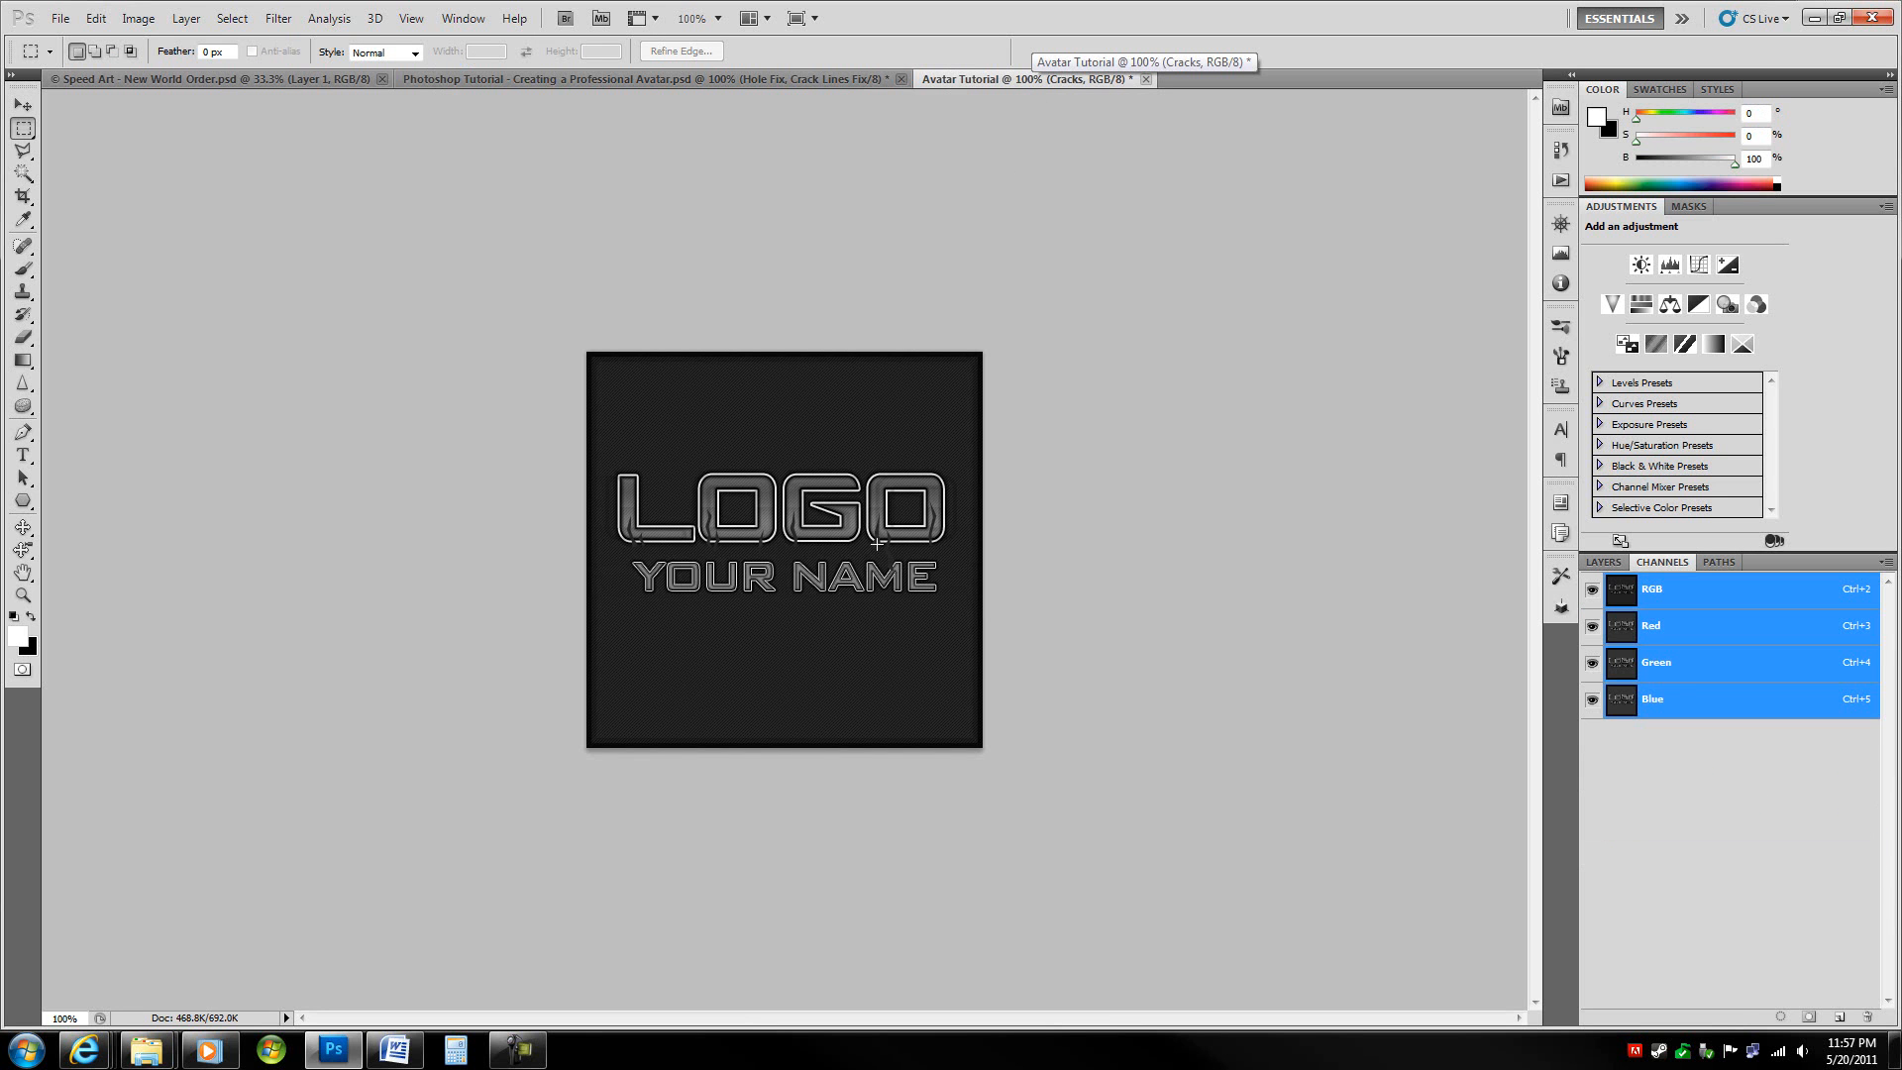
pyautogui.click(817, 81)
pyautogui.keyDown('ctrl'); pyautogui.click(1621, 854); pyautogui.keyUp('ctrl')
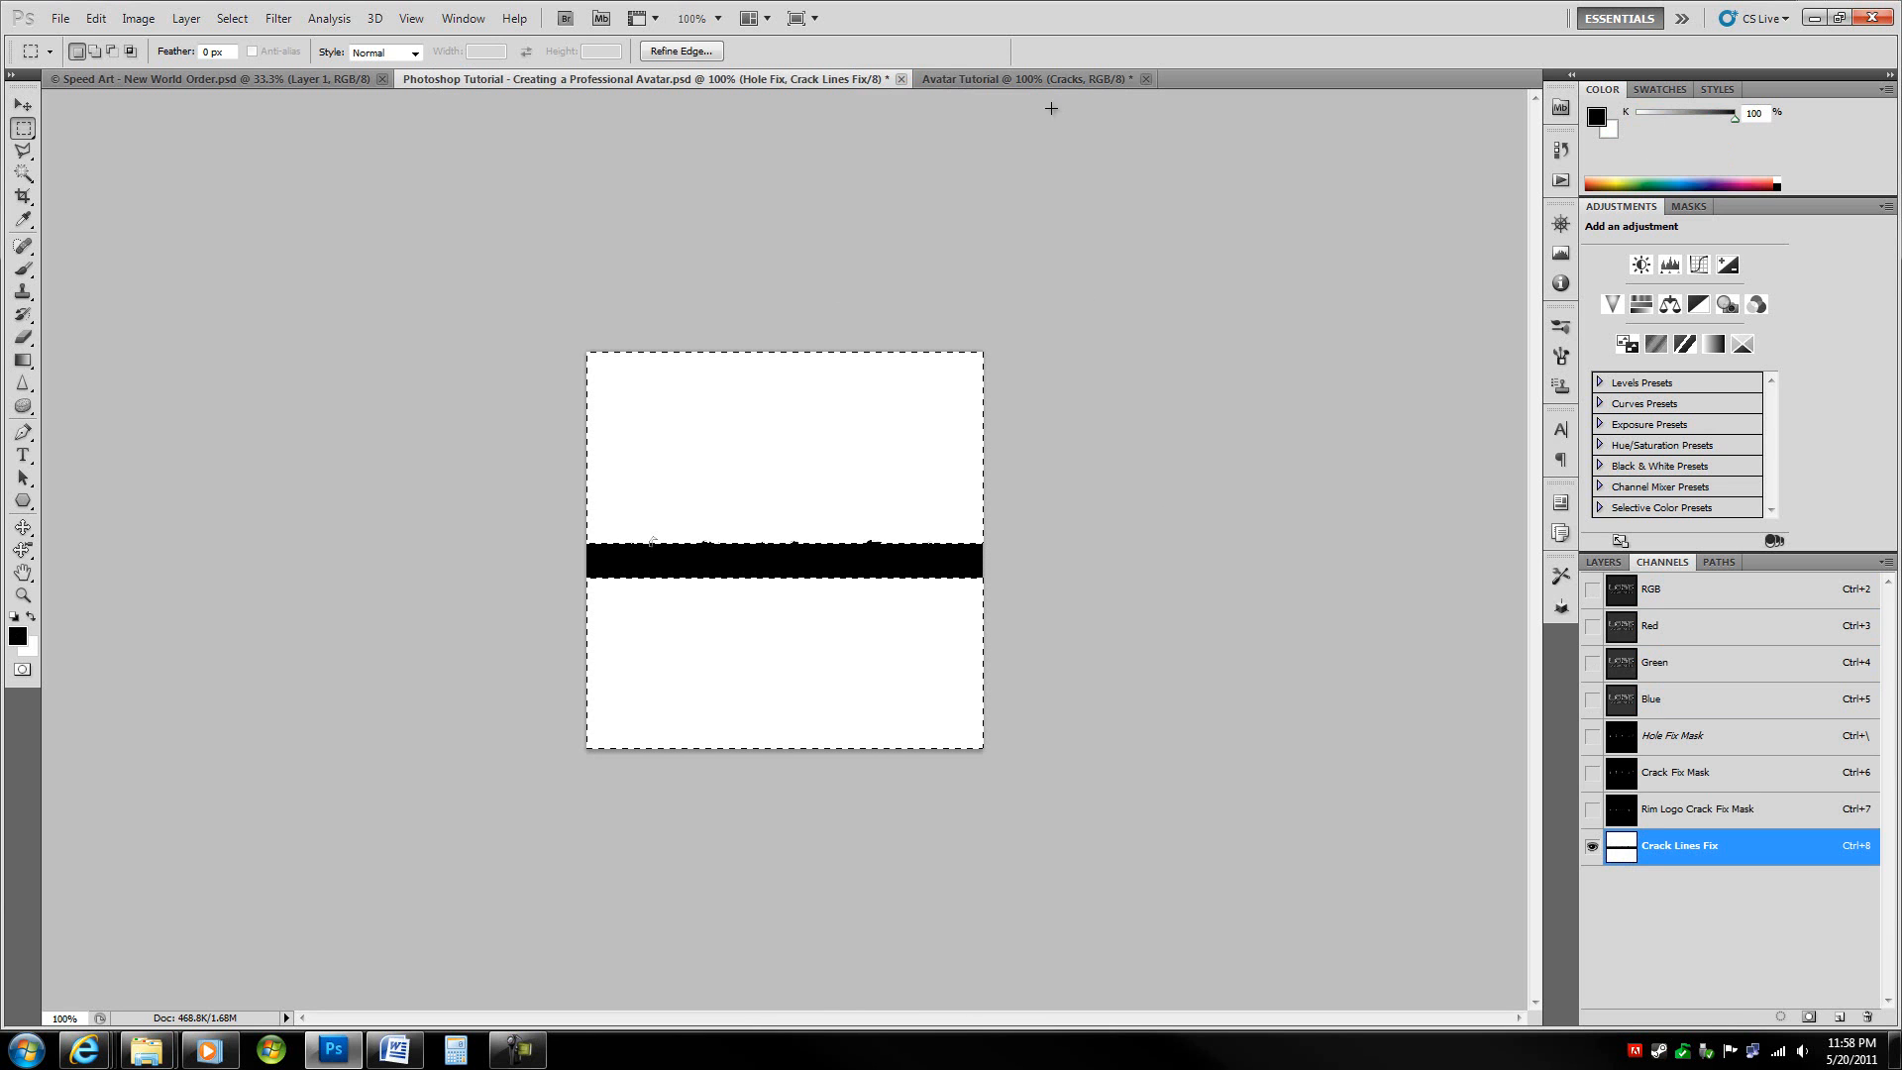
pyautogui.moveTo(845, 476)
pyautogui.mouseDown()
pyautogui.moveTo(1009, 87)
pyautogui.moveTo(865, 481)
pyautogui.mouseUp()
pyautogui.moveTo(837, 555); pyautogui.dragTo(836, 554)
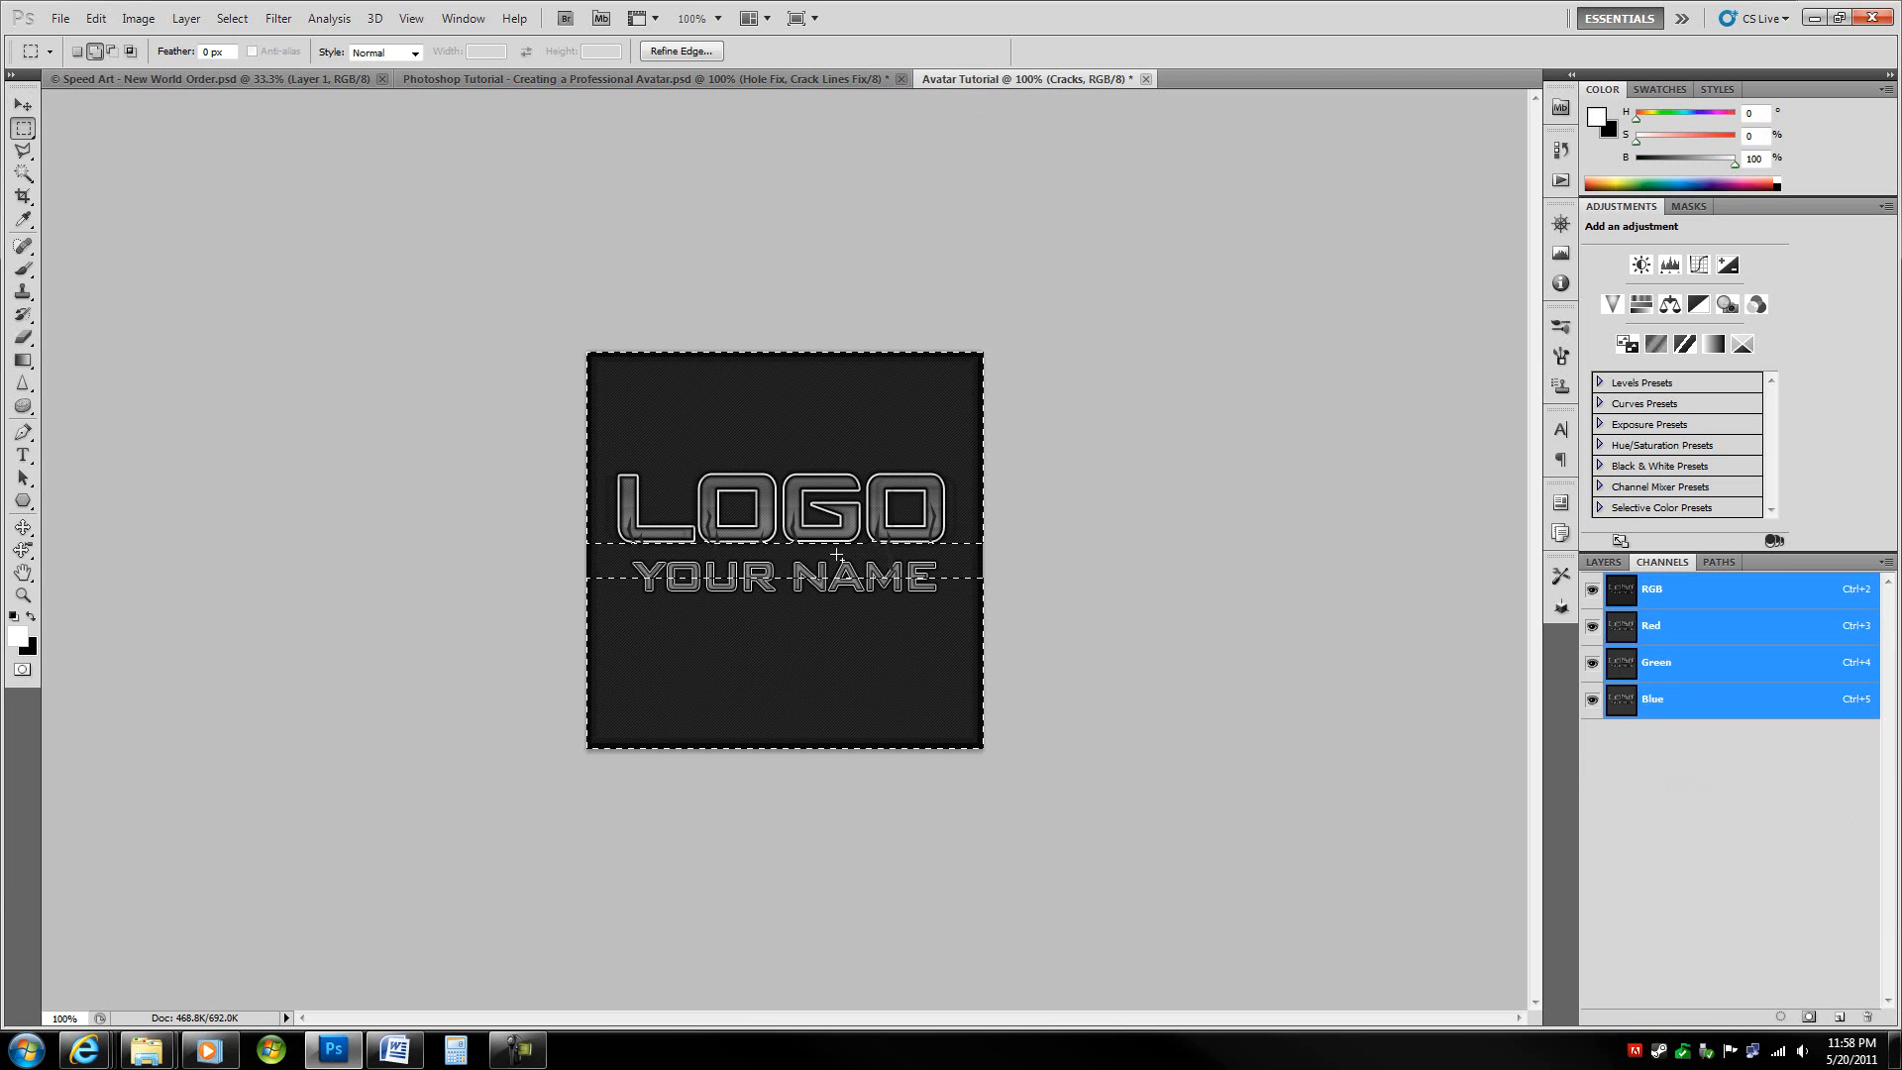
# - Add a layer mask to the Cracks layer from the selection and make the layer's fill content active again
pyautogui.click(1618, 564)
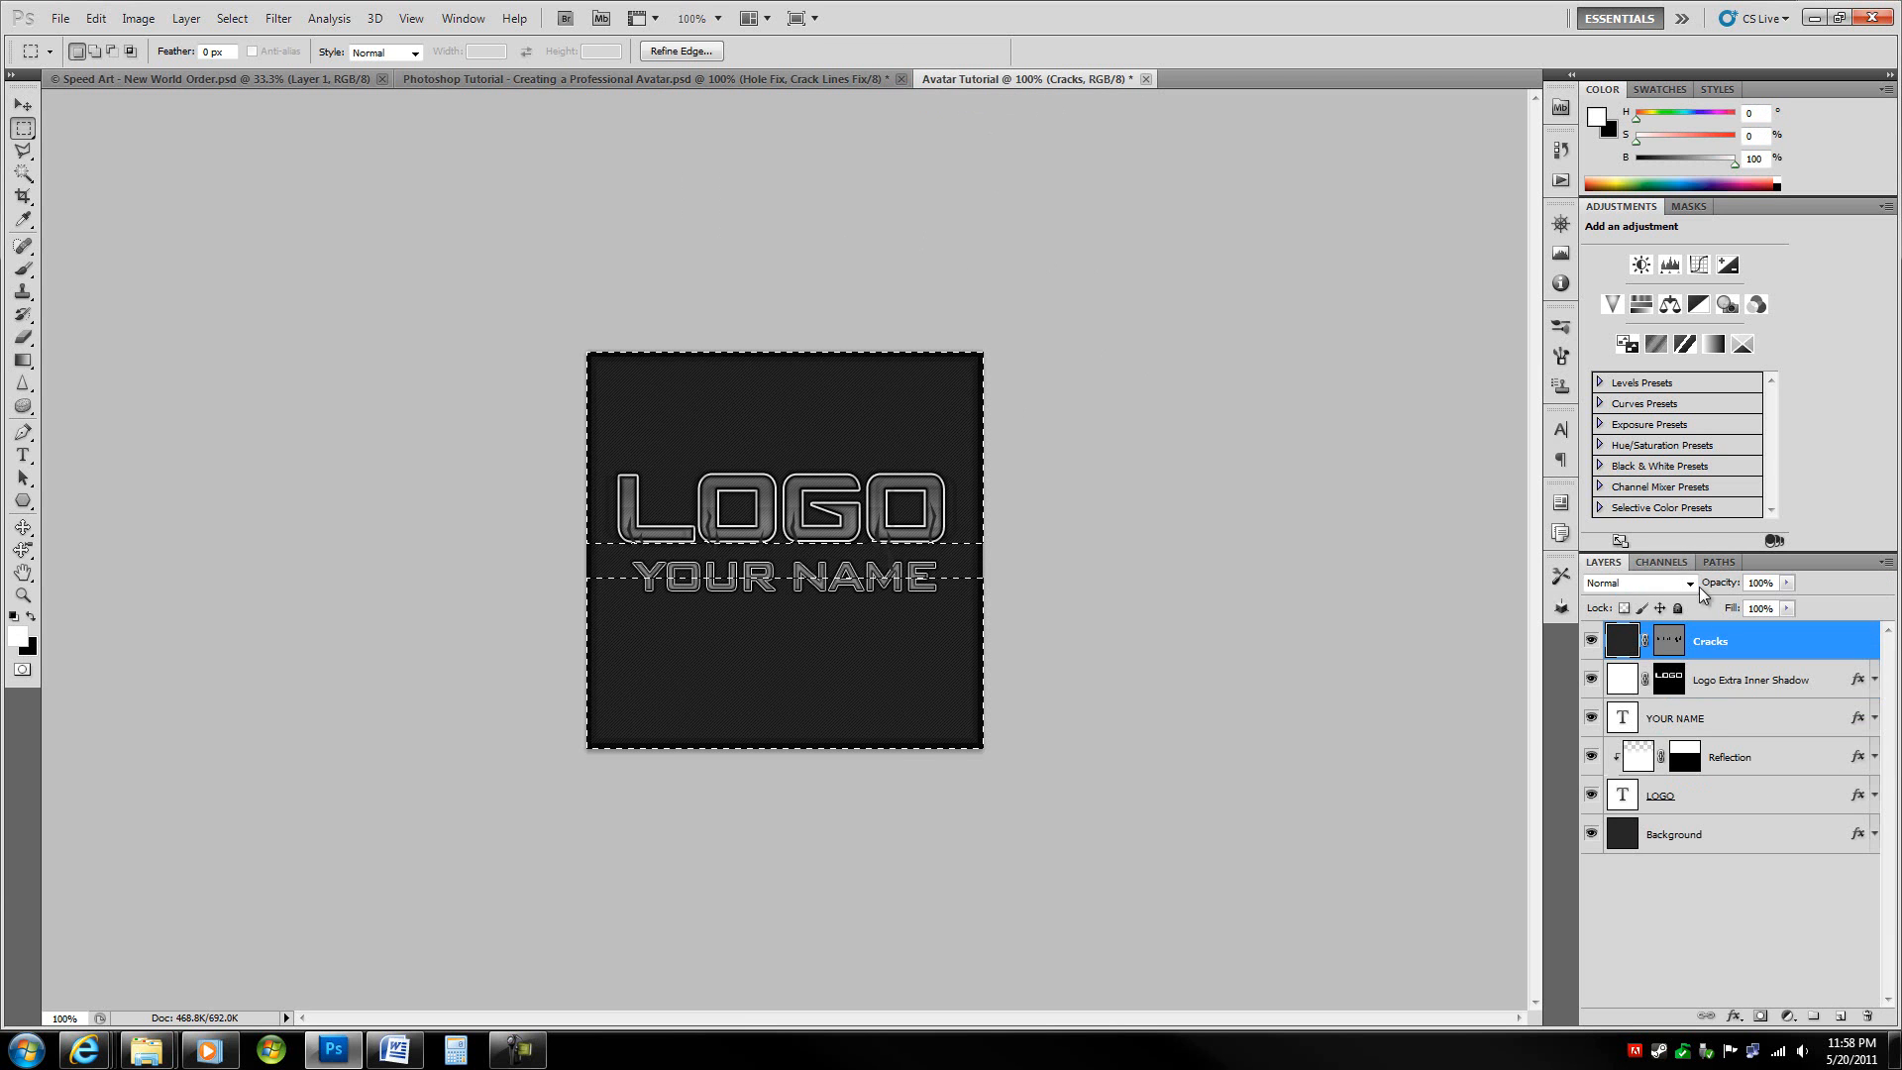
pyautogui.click(1762, 1017)
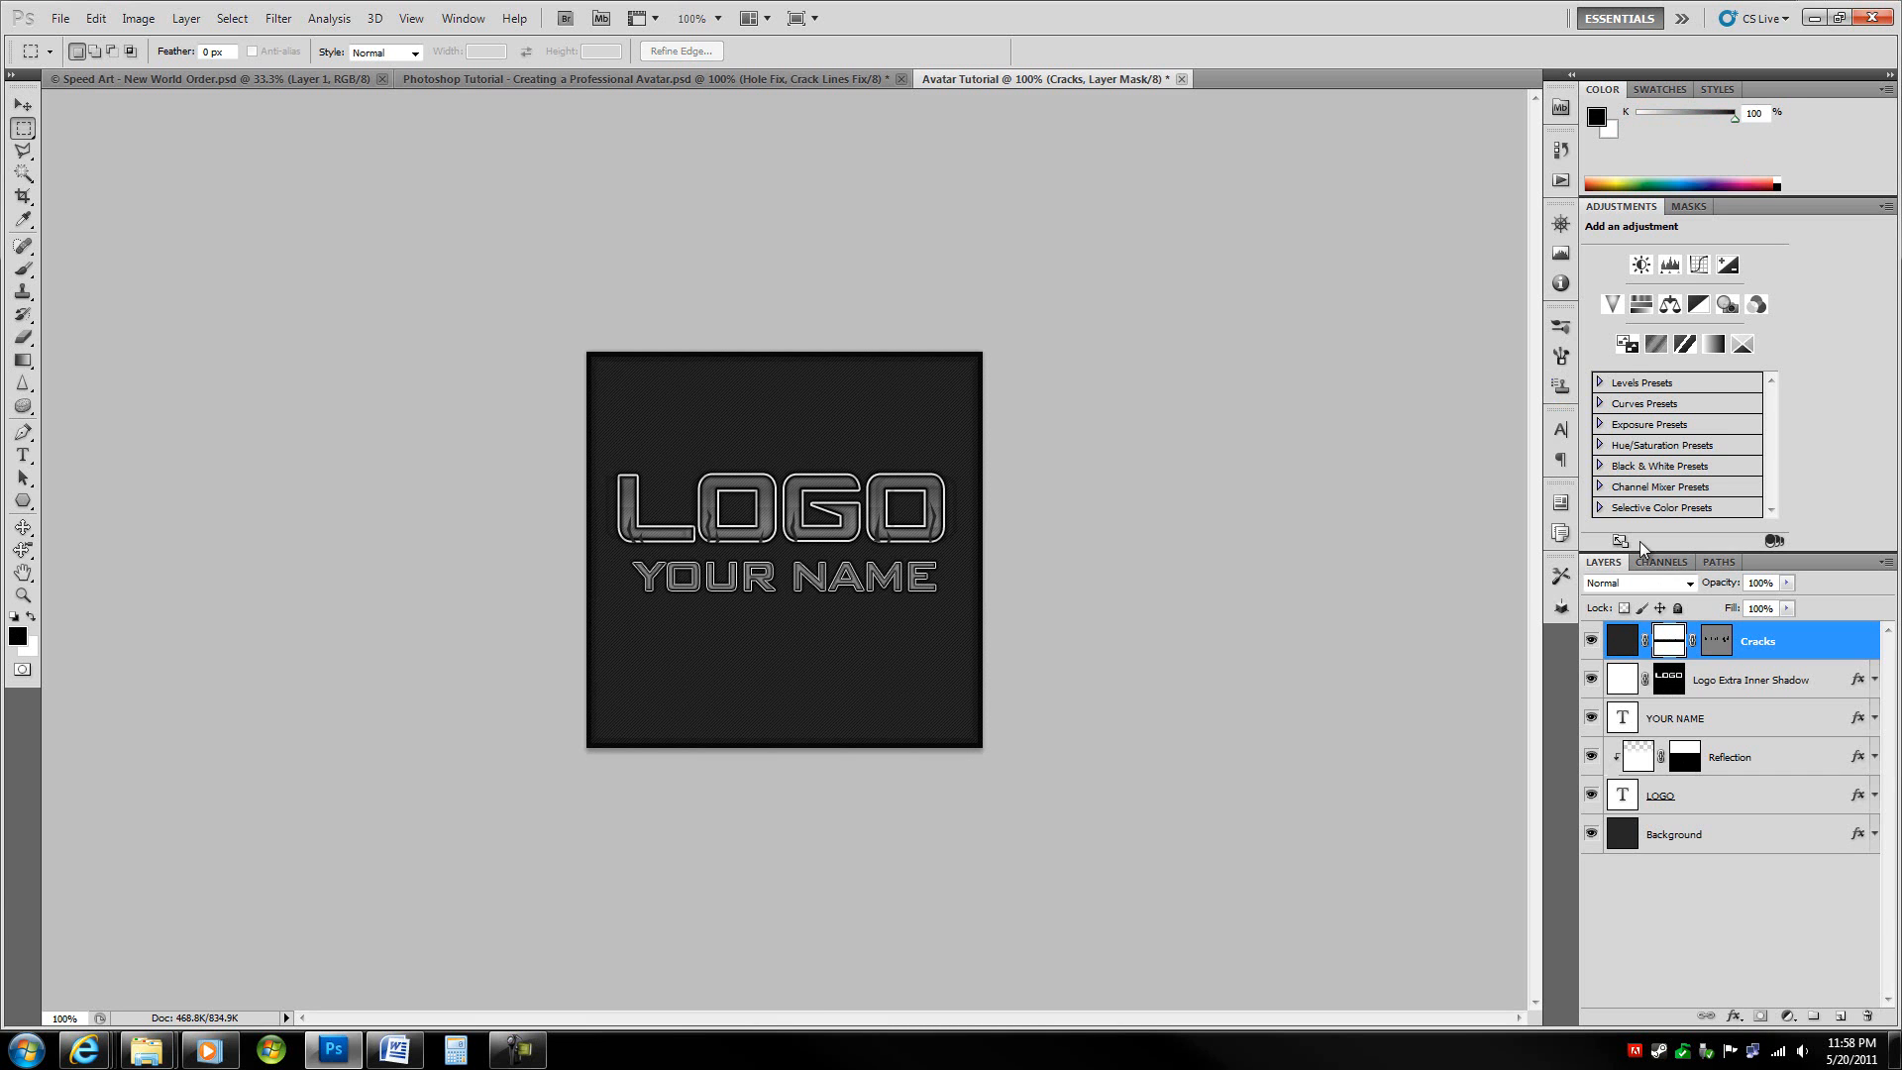
pyautogui.click(1615, 644)
pyautogui.click(1670, 654)
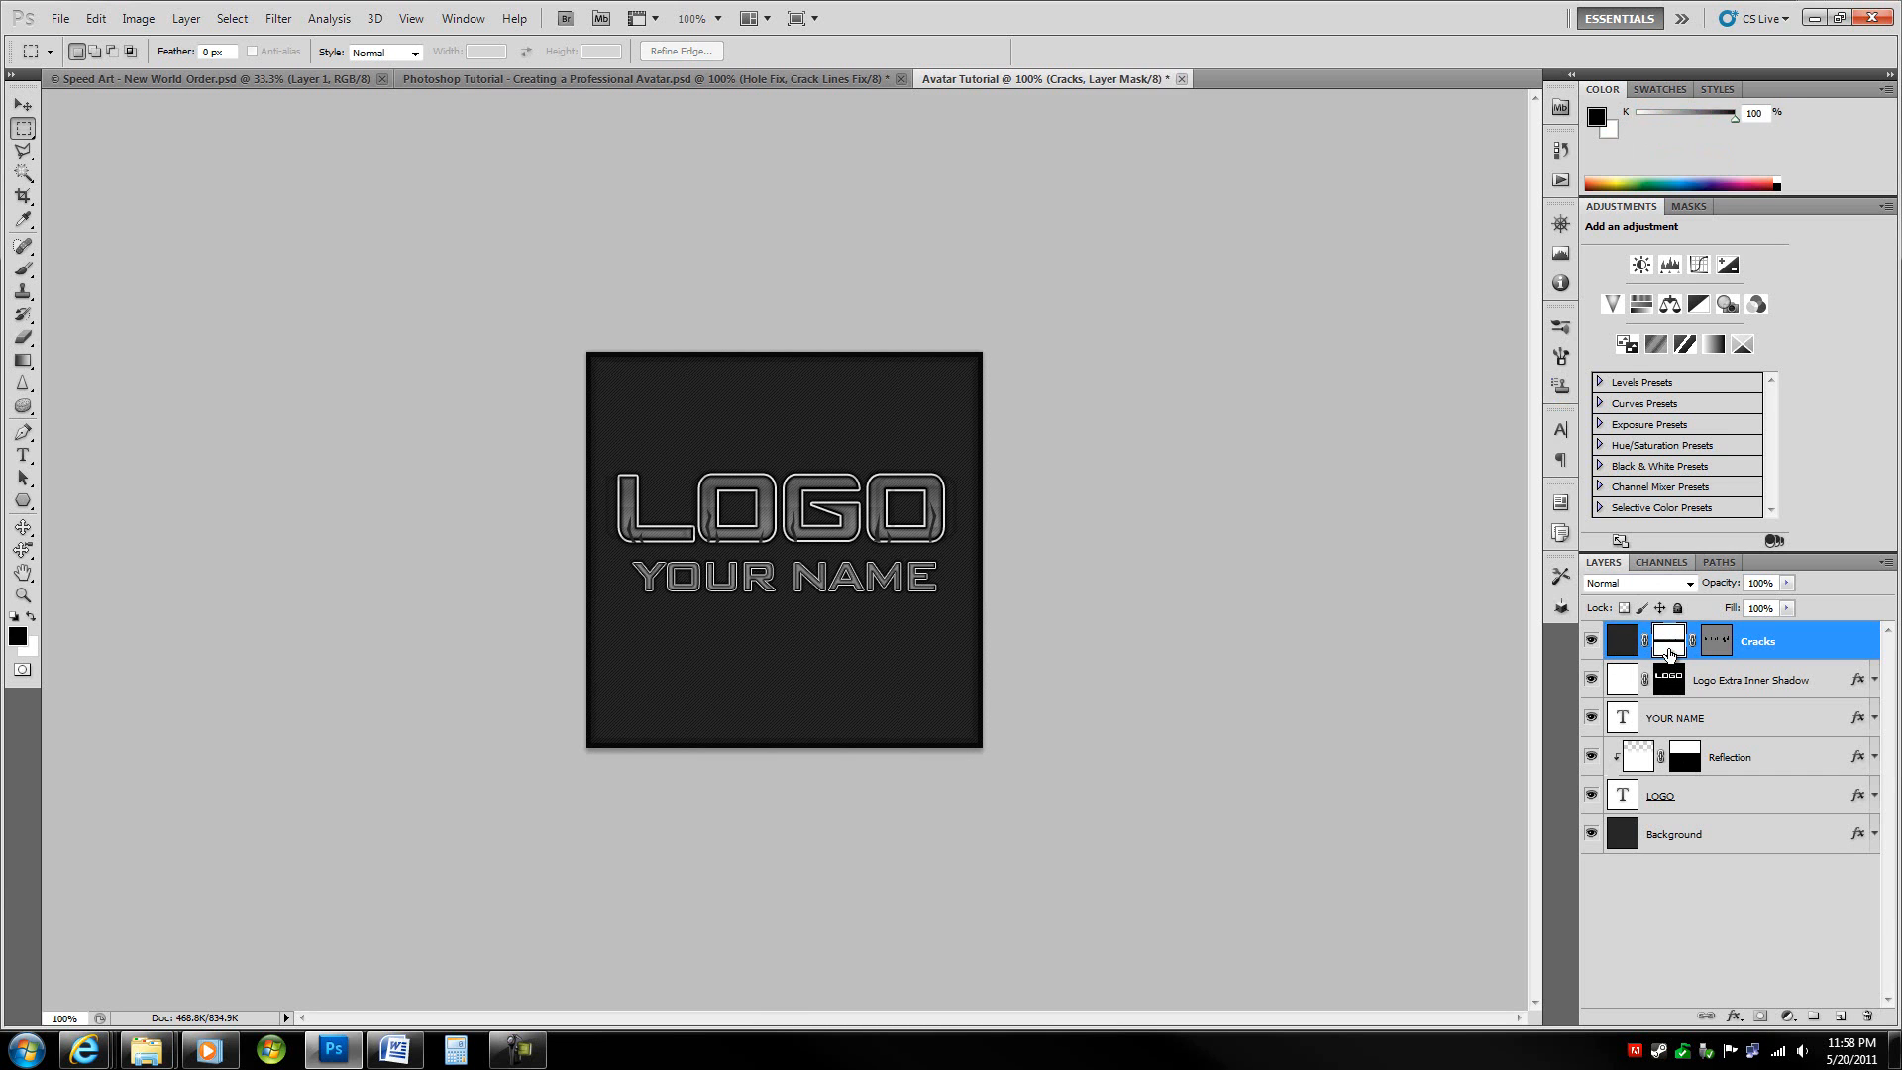
pyautogui.click(1623, 646)
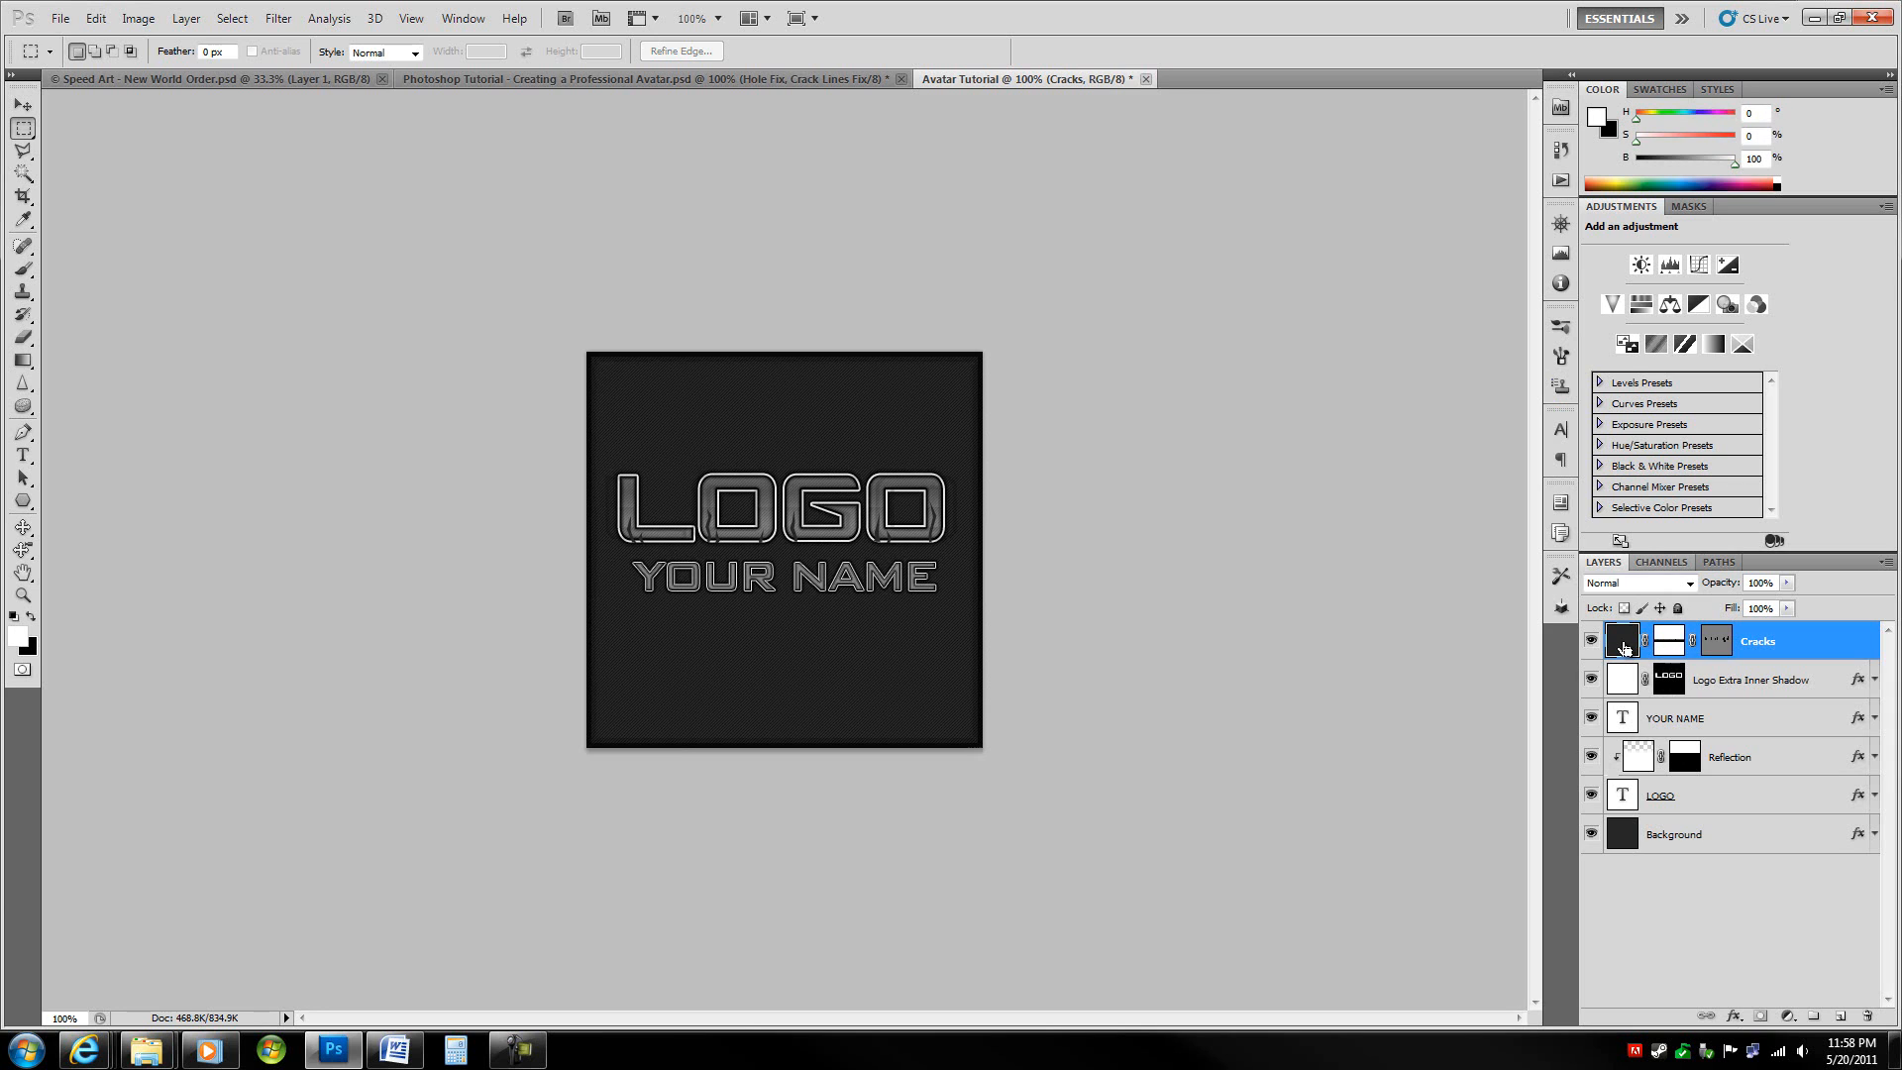
# - Inspect the cracks at 300% zoom with the Cracks layer mask loaded as a selection, and clear the selection
pyautogui.hotkey('ctrl', '+')
pyautogui.hotkey('ctrl', '+')
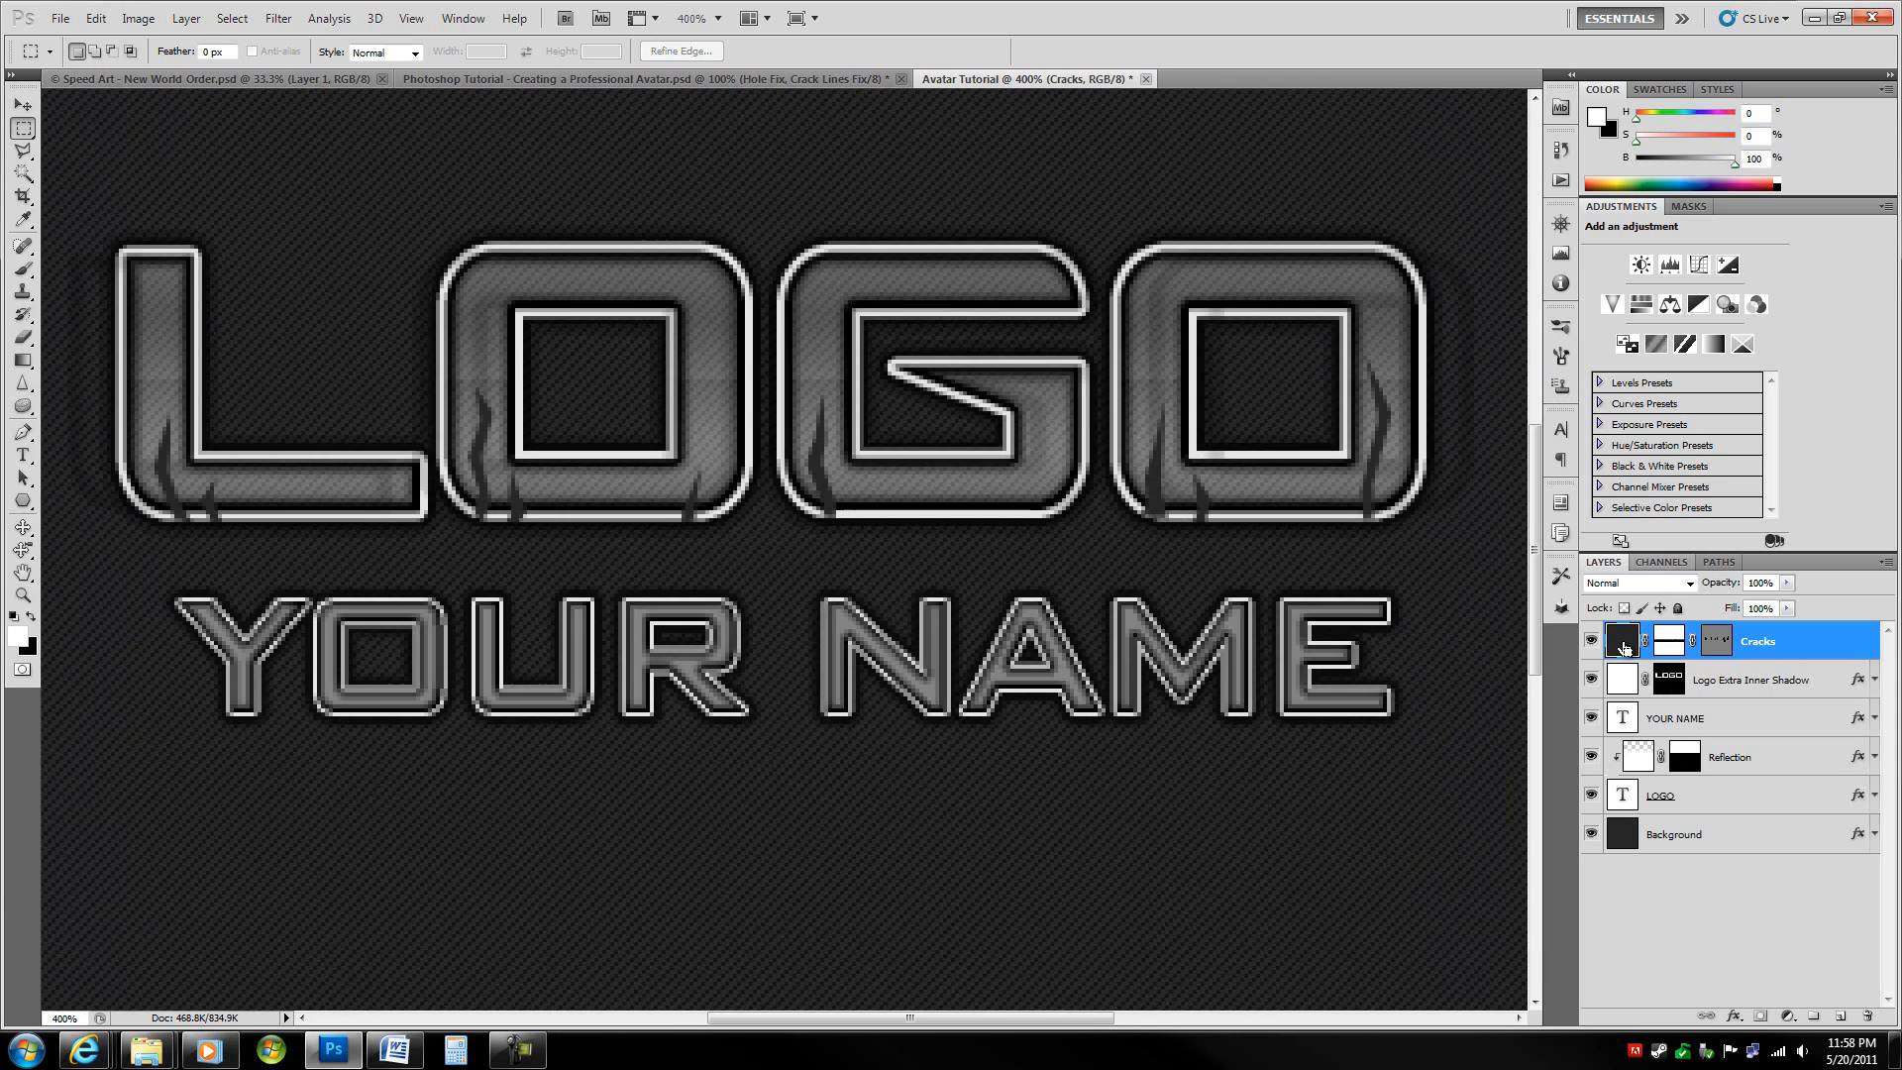
pyautogui.hotkey('ctrl', '-')
pyautogui.keyDown('ctrl'); pyautogui.click(1677, 645); pyautogui.keyUp('ctrl')
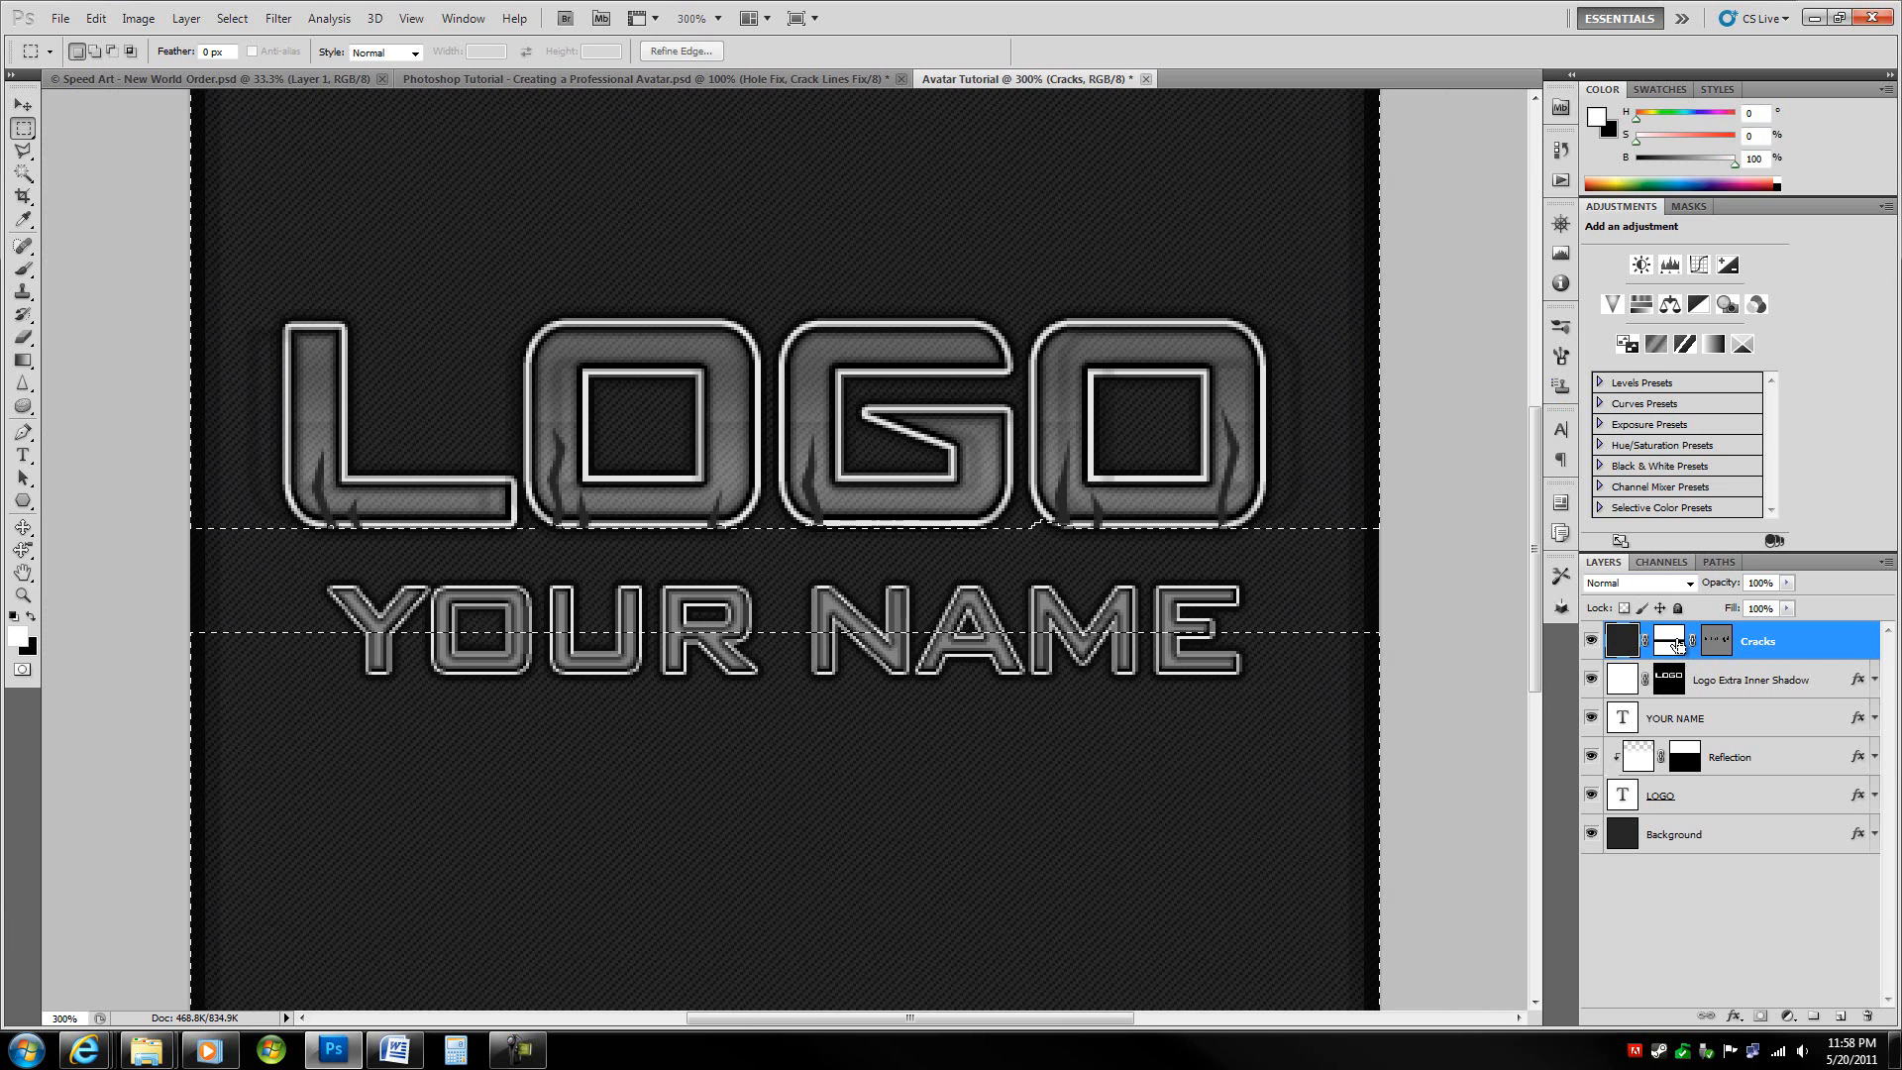
pyautogui.click(1427, 544)
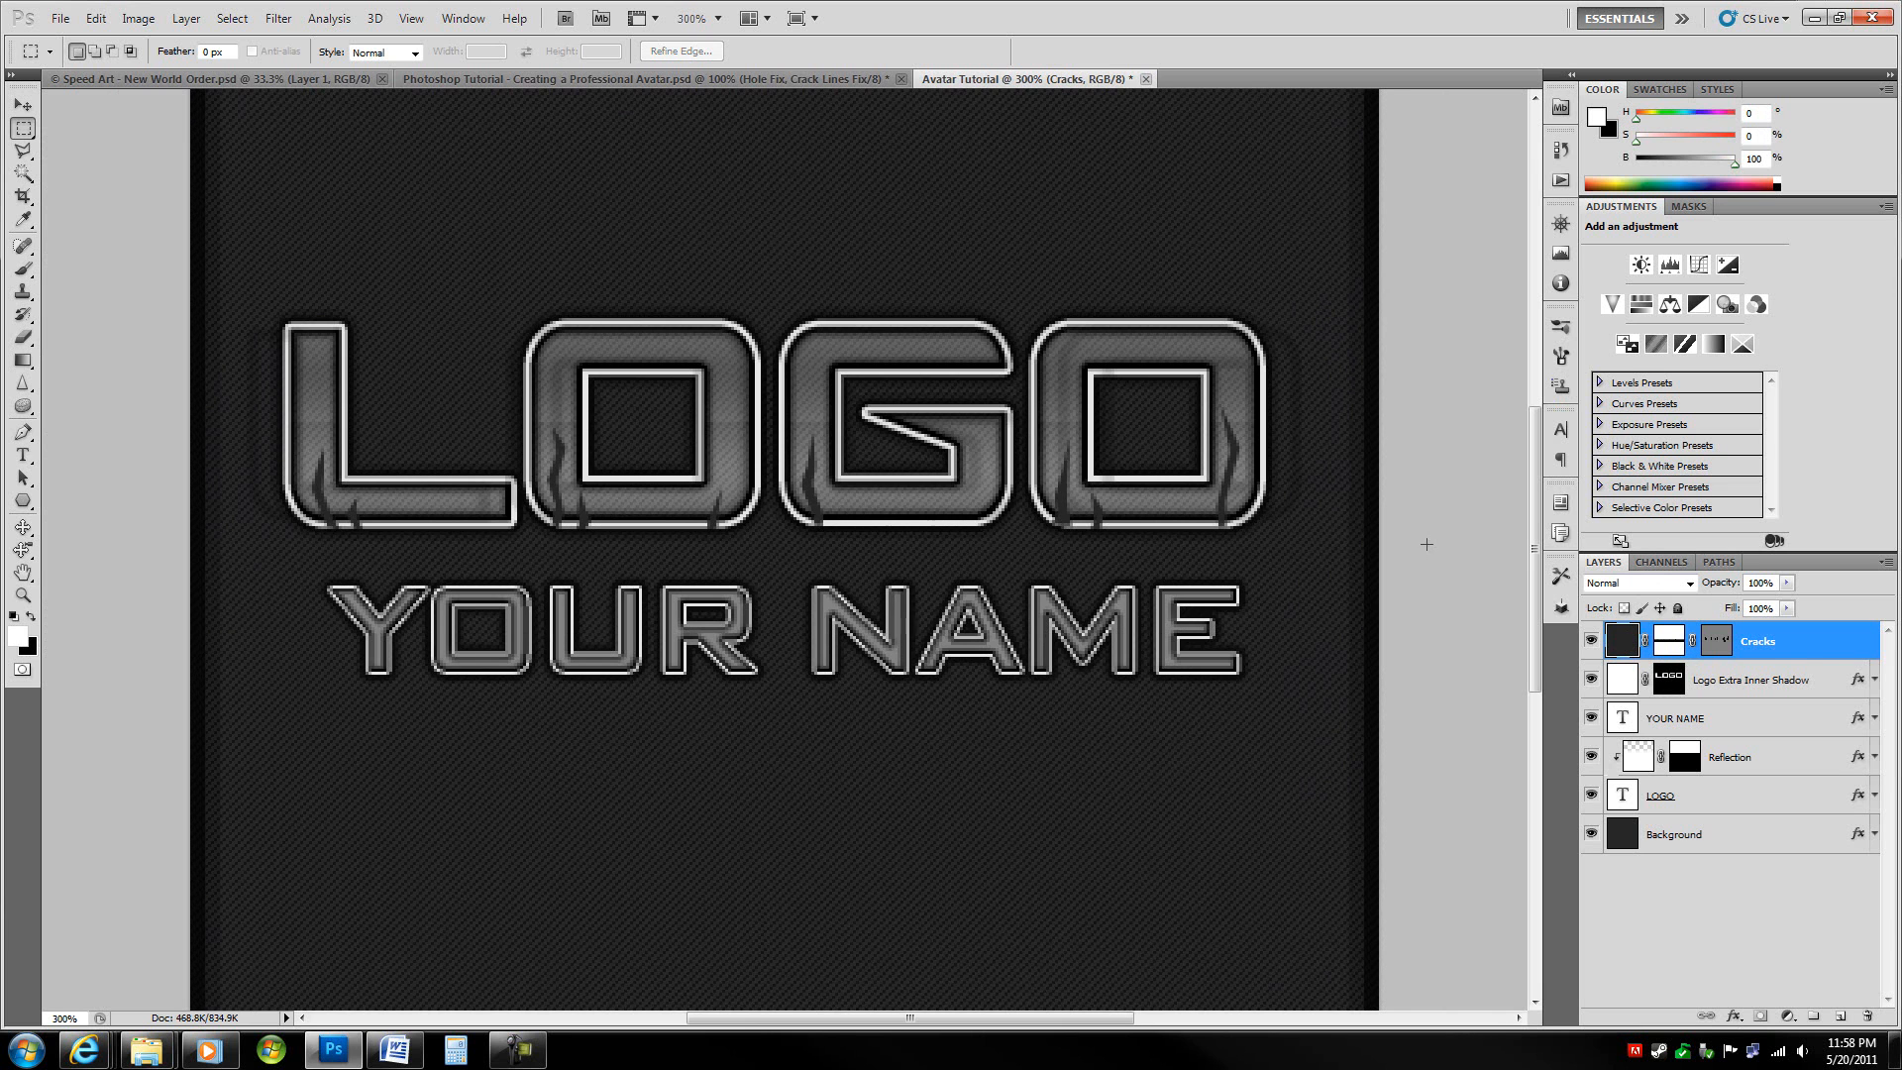
# - Add an Inner Shadow to the Cracks layer in Multiply mode at 80% opacity
pyautogui.doubleClick(1801, 653)
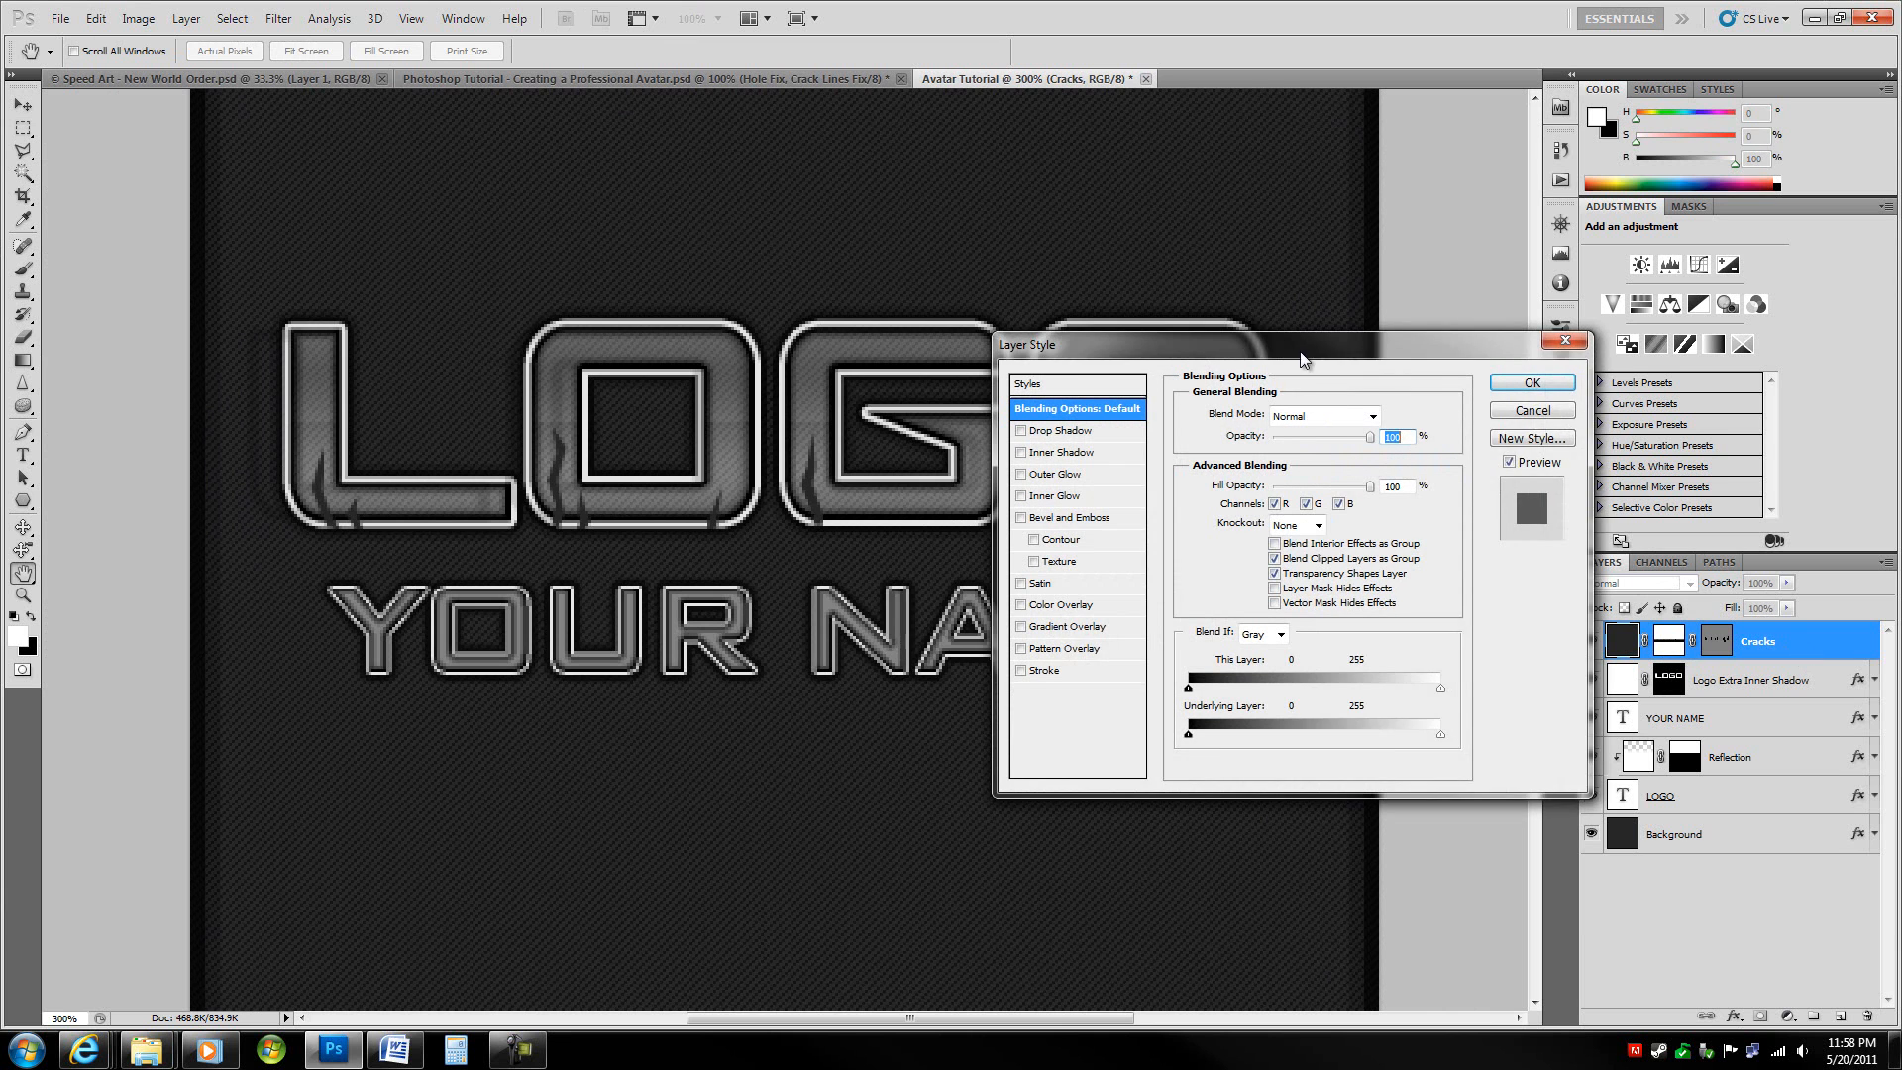
pyautogui.moveTo(1299, 341); pyautogui.dragTo(1159, 342)
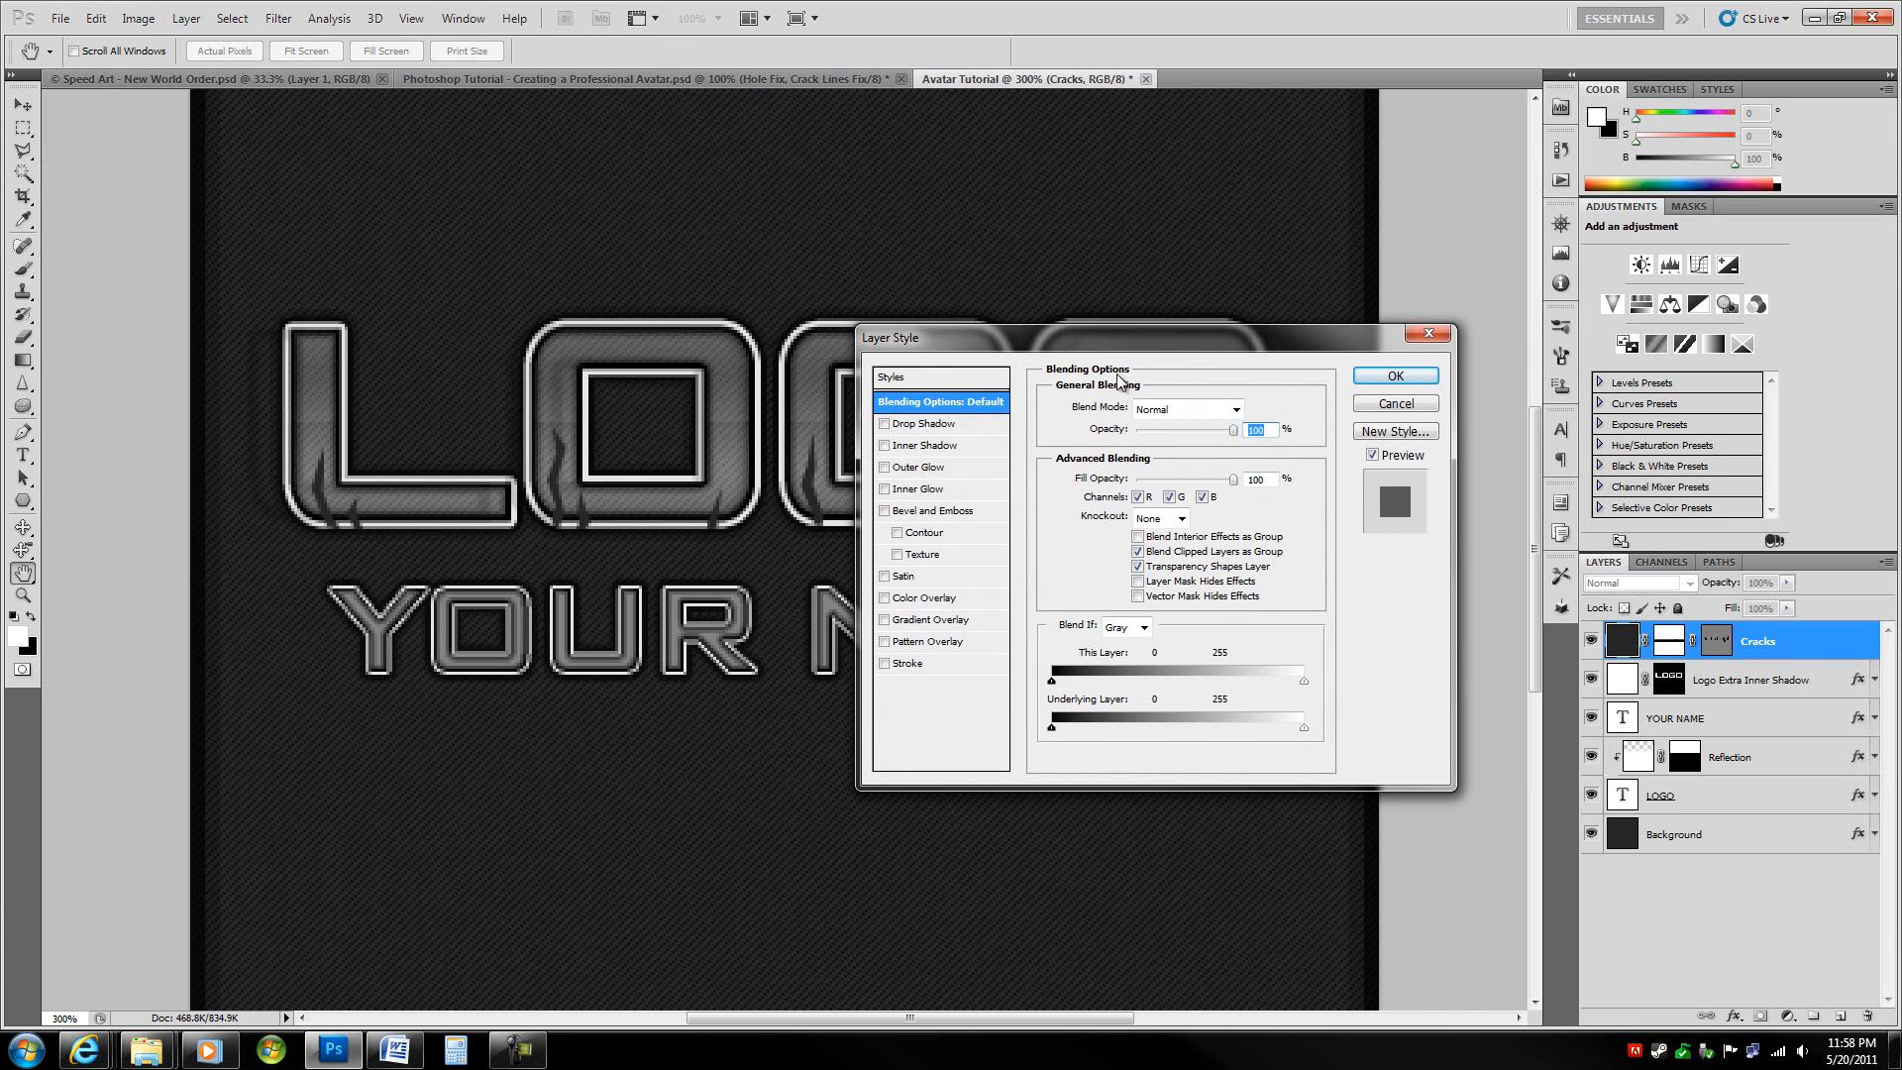
pyautogui.click(954, 448)
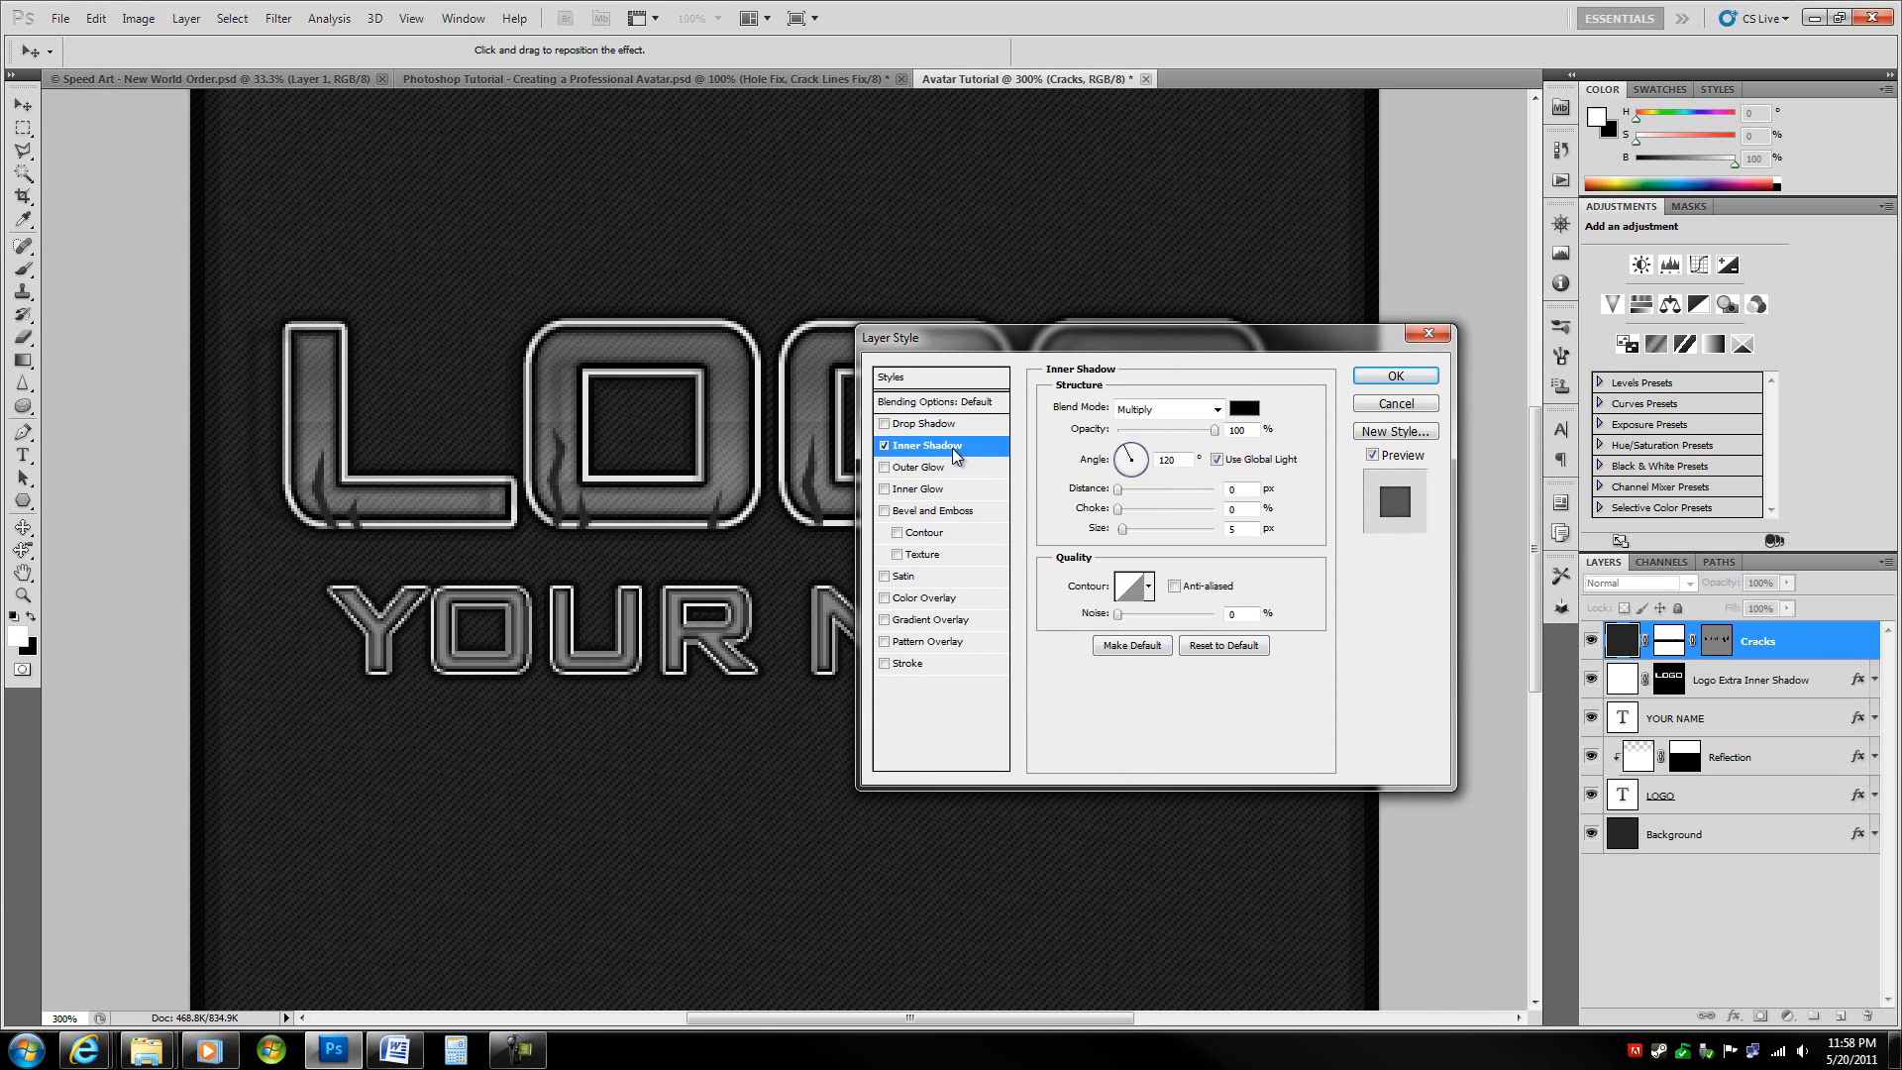
pyautogui.hotkey('shift', 'Down')
pyautogui.hotkey('shift', 'Down')
pyautogui.press('Tab')
pyautogui.press('Tab')
pyautogui.press('Tab')
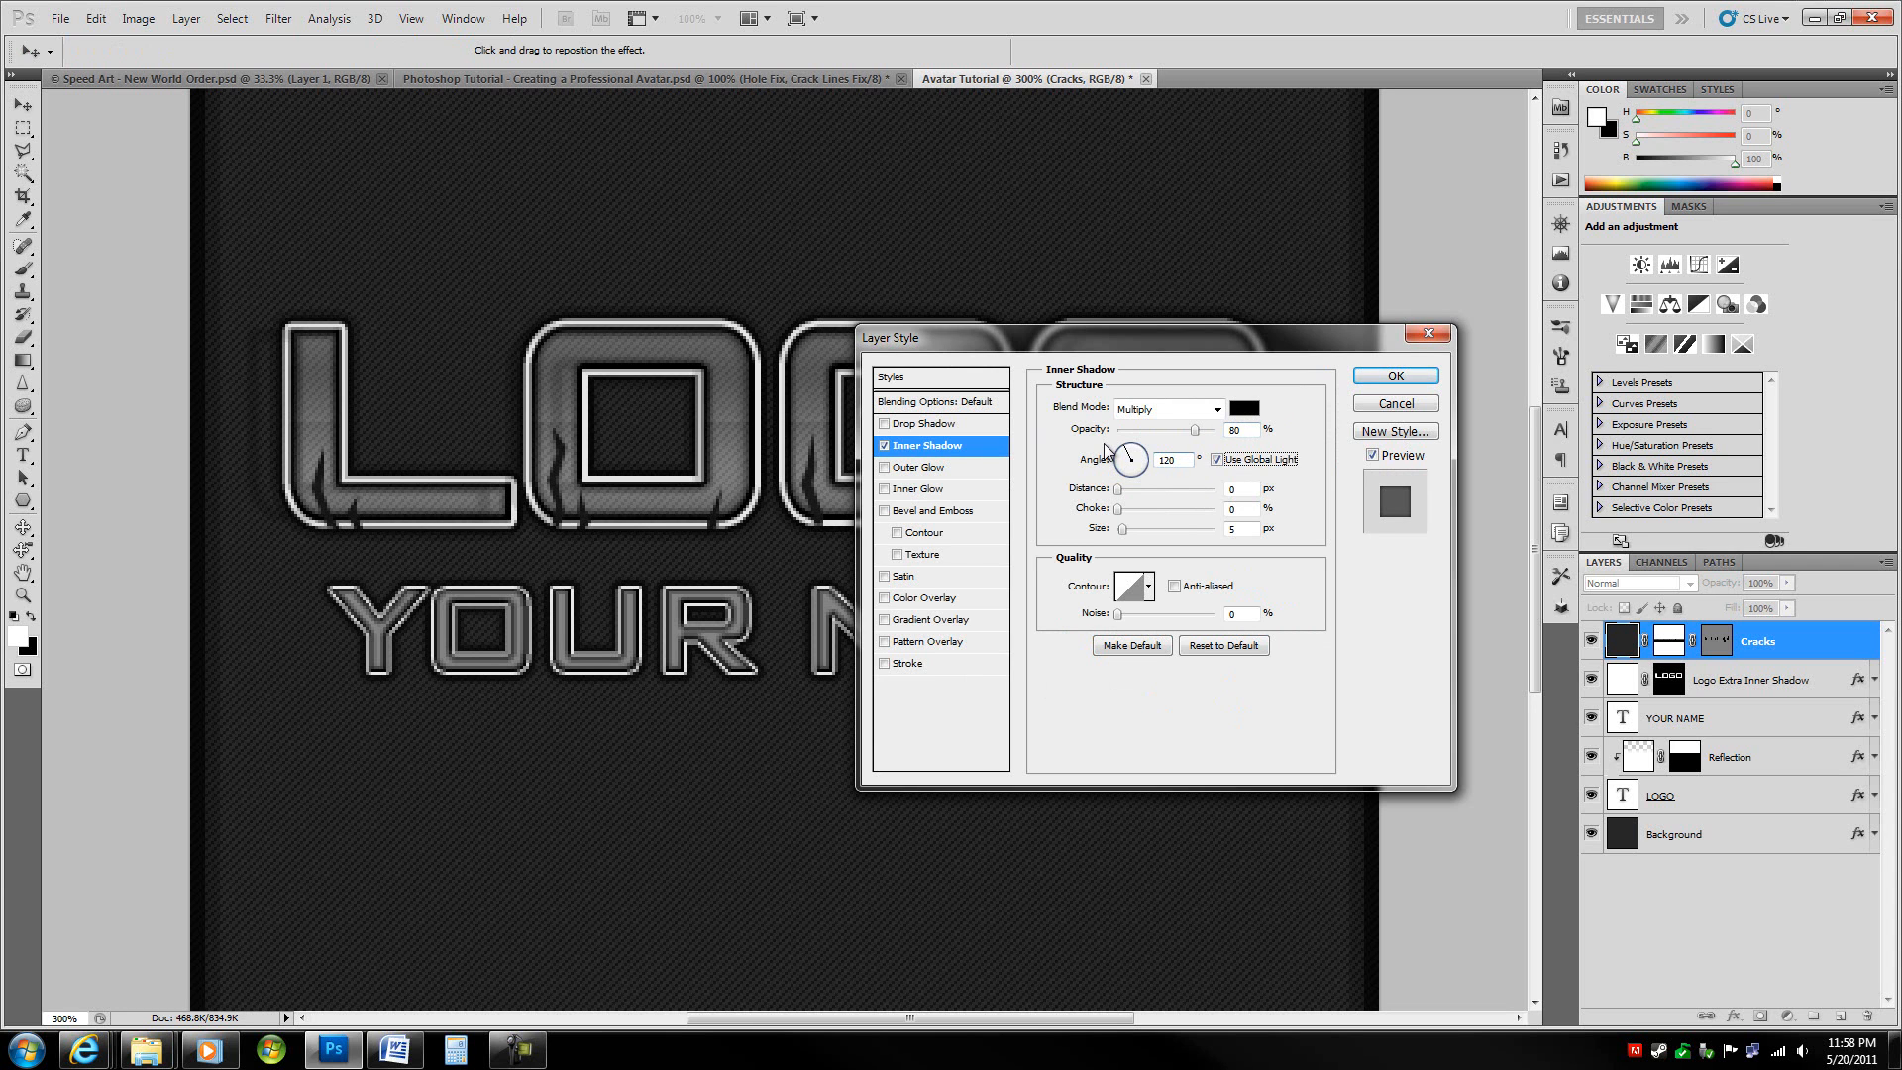
# - Raise the choke of the Cracks layer's Inner Shadow in steps of 10%
pyautogui.hotkey('shift', 'Up')
pyautogui.hotkey('shift', 'Up')
pyautogui.hotkey('shift', 'Up')
pyautogui.hotkey('shift', 'Up')
pyautogui.hotkey('shift', 'Up')
pyautogui.hotkey('shift', 'Up')
pyautogui.hotkey('shift', 'Up')
pyautogui.hotkey('shift', 'Up')
pyautogui.hotkey('shift', 'Up')
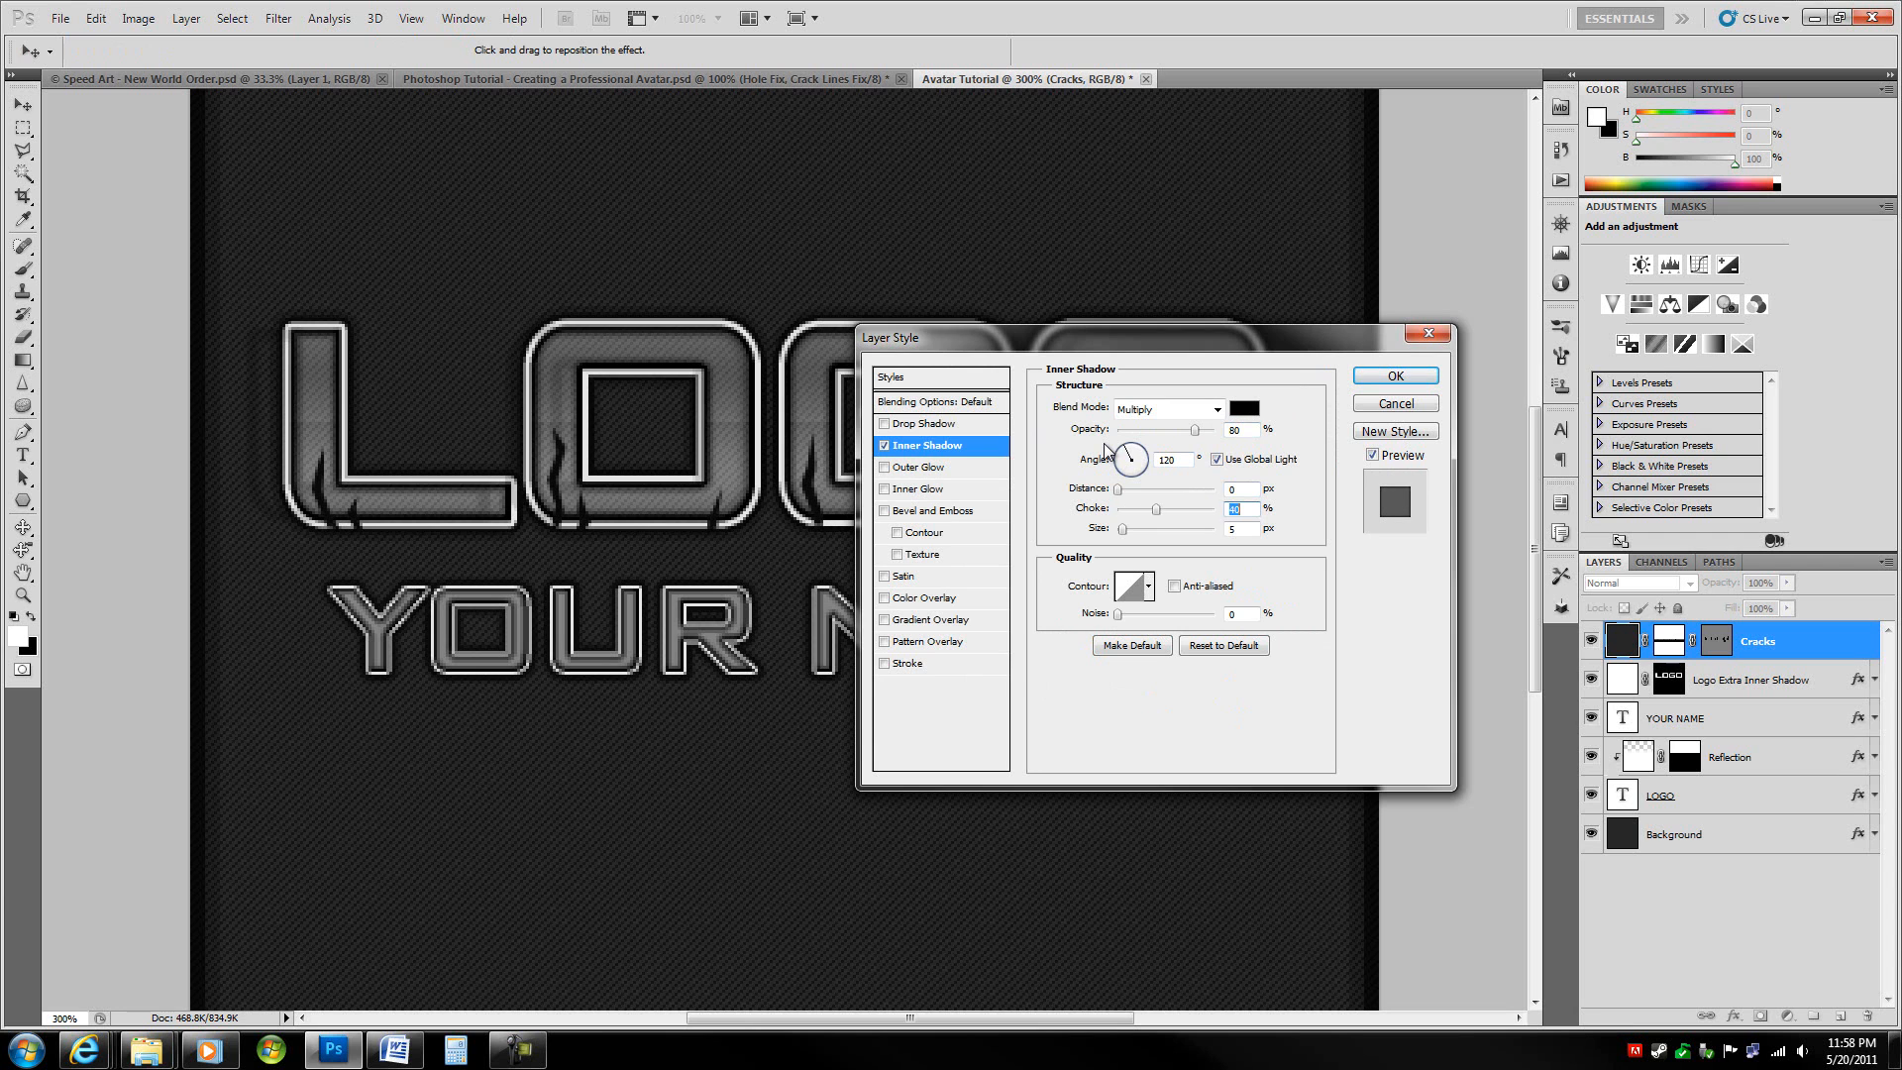
pyautogui.press('Tab')
pyautogui.press('Tab')
pyautogui.press('Tab')
pyautogui.hotkey('shift', 'Tab')
pyautogui.hotkey('shift', 'Tab')
# - Add a 1 px centred Stroke in light grey e6e6e6 to the Cracks layer
pyautogui.click(955, 663)
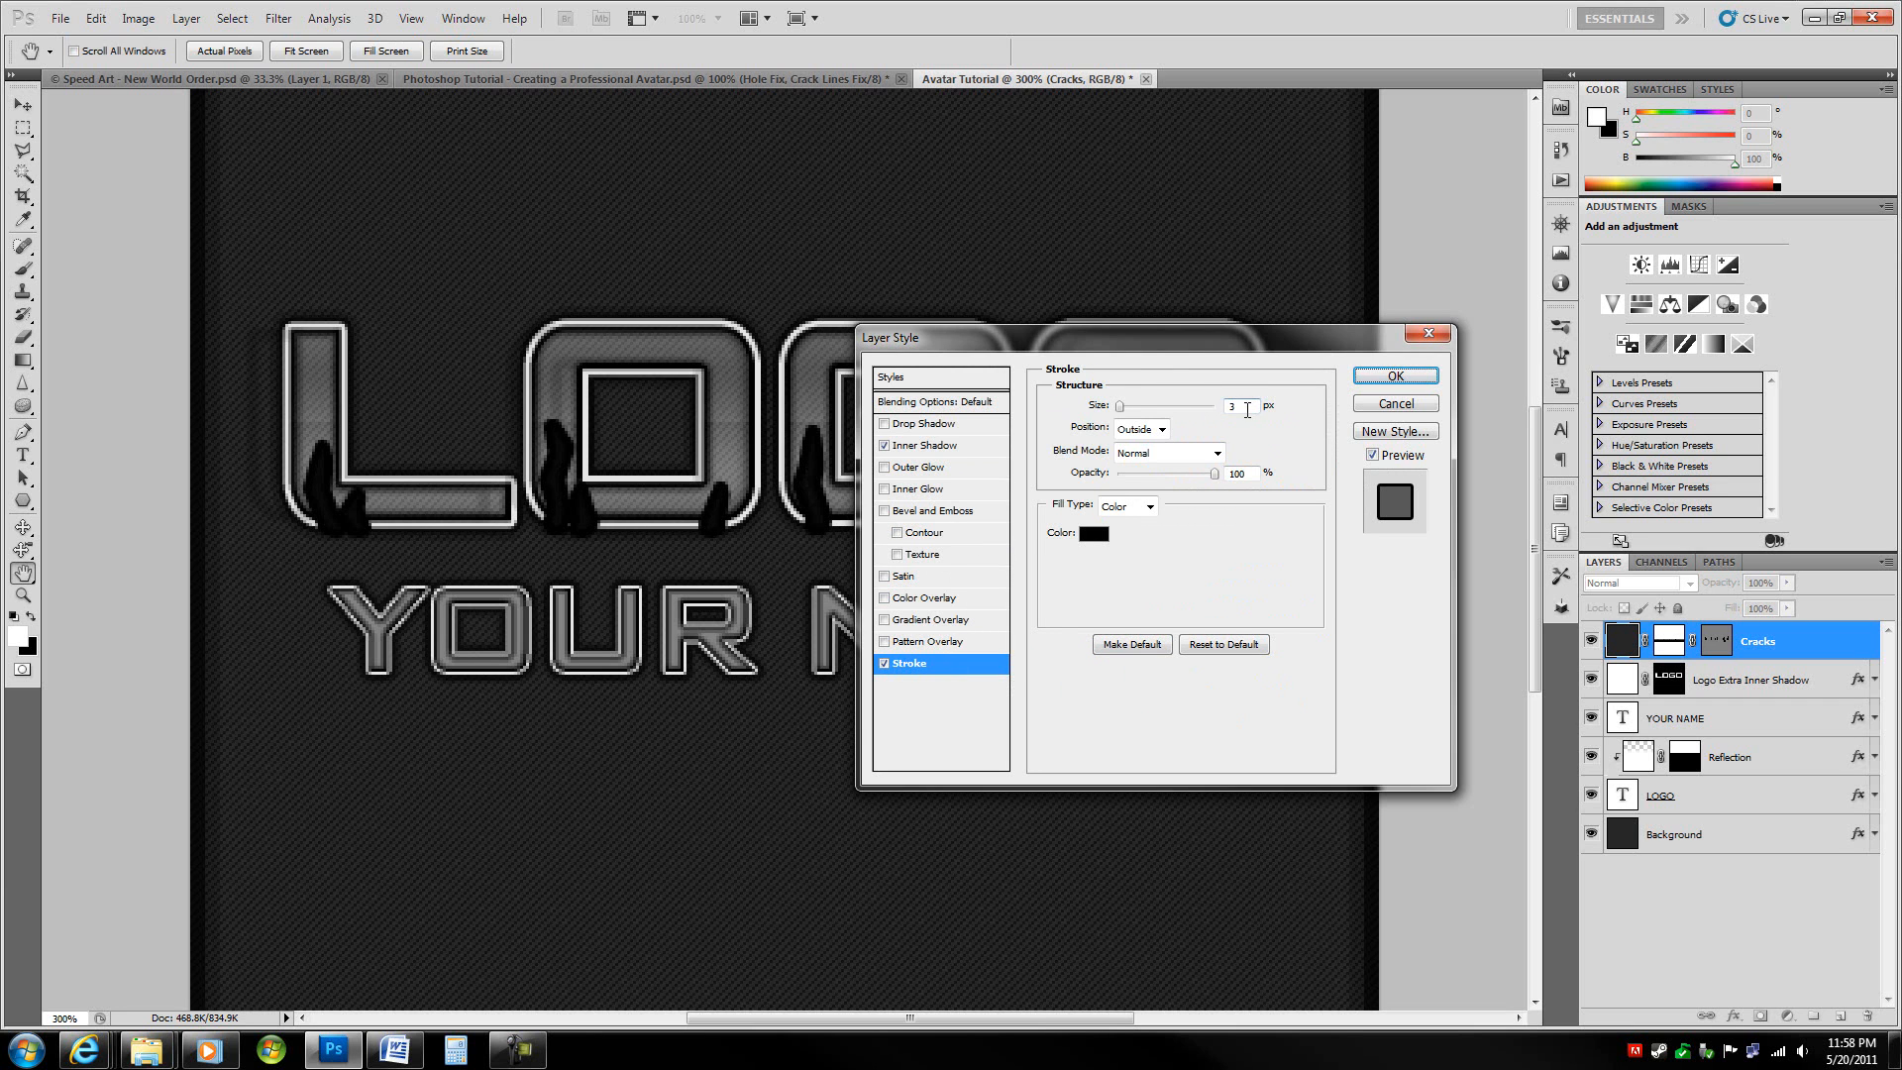
pyautogui.press('Down')
pyautogui.press('Down')
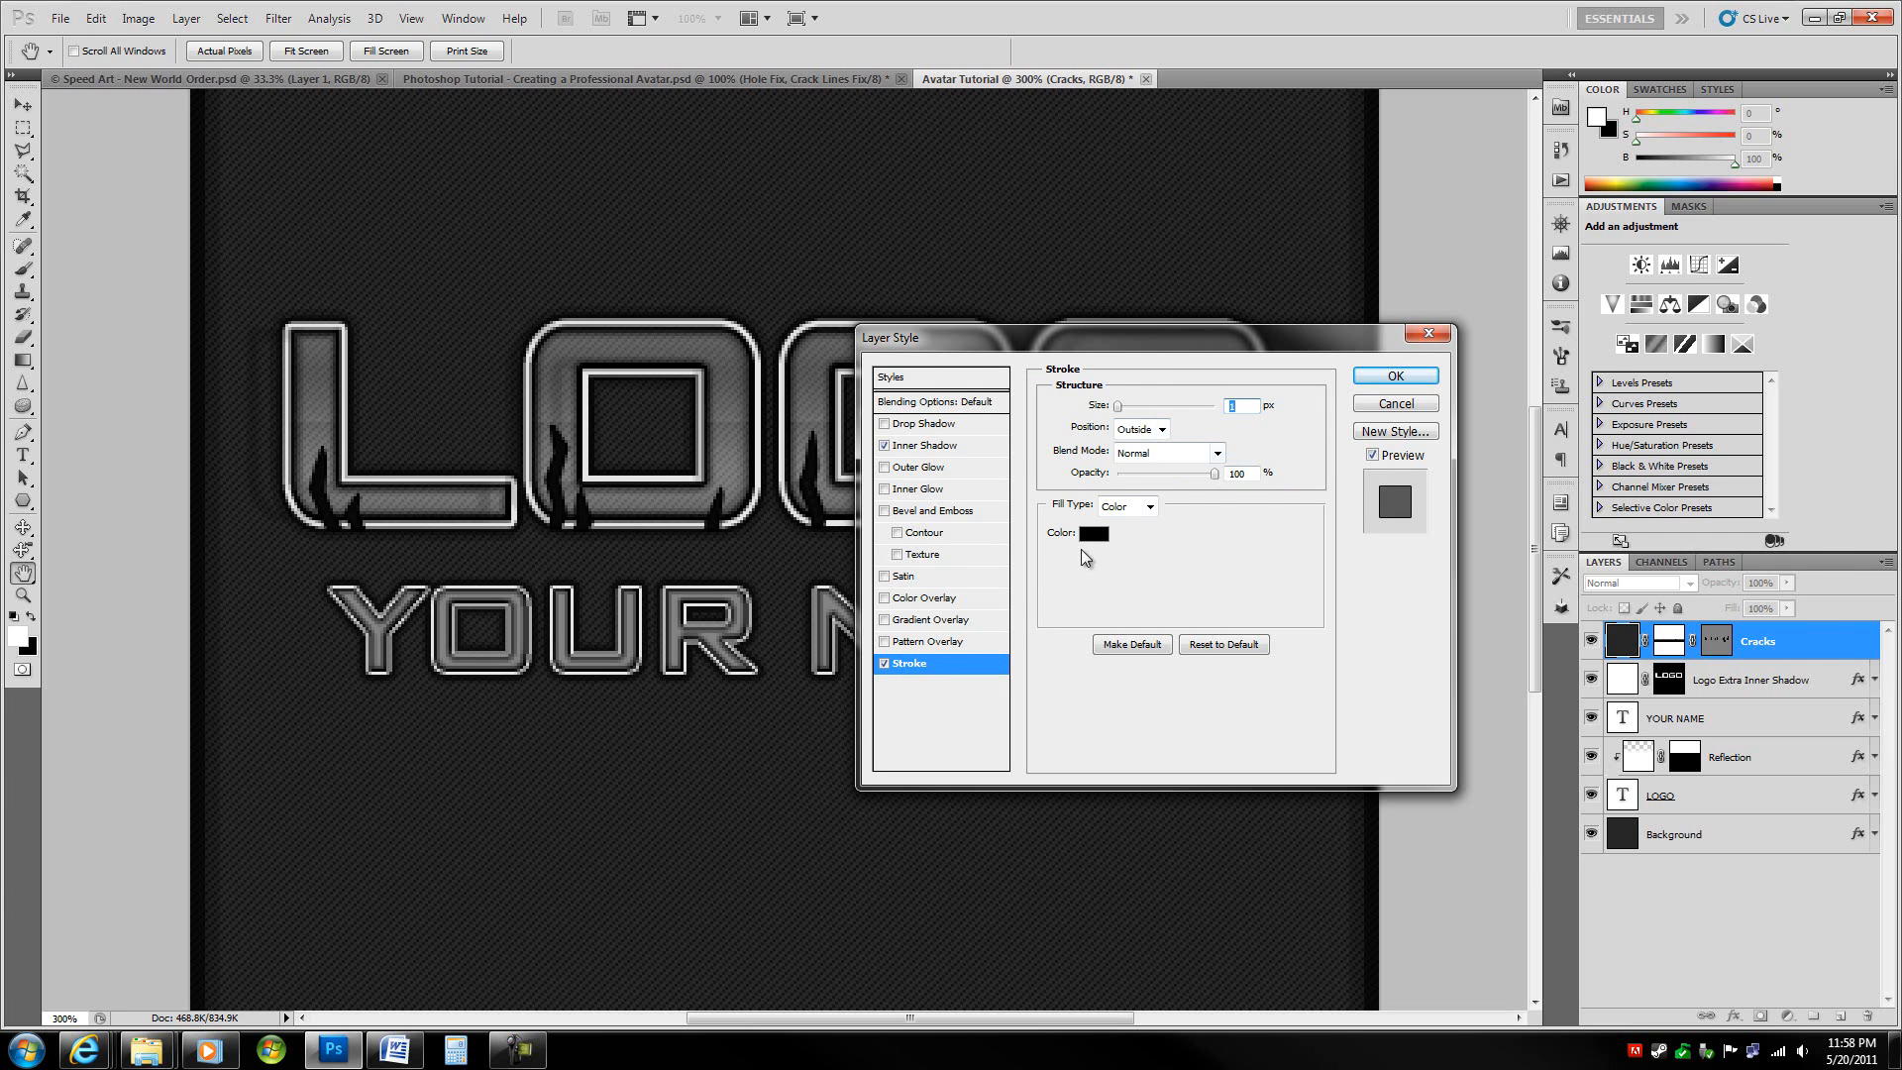
pyautogui.click(1084, 536)
pyautogui.moveTo(1313, 607); pyautogui.dragTo(1277, 582)
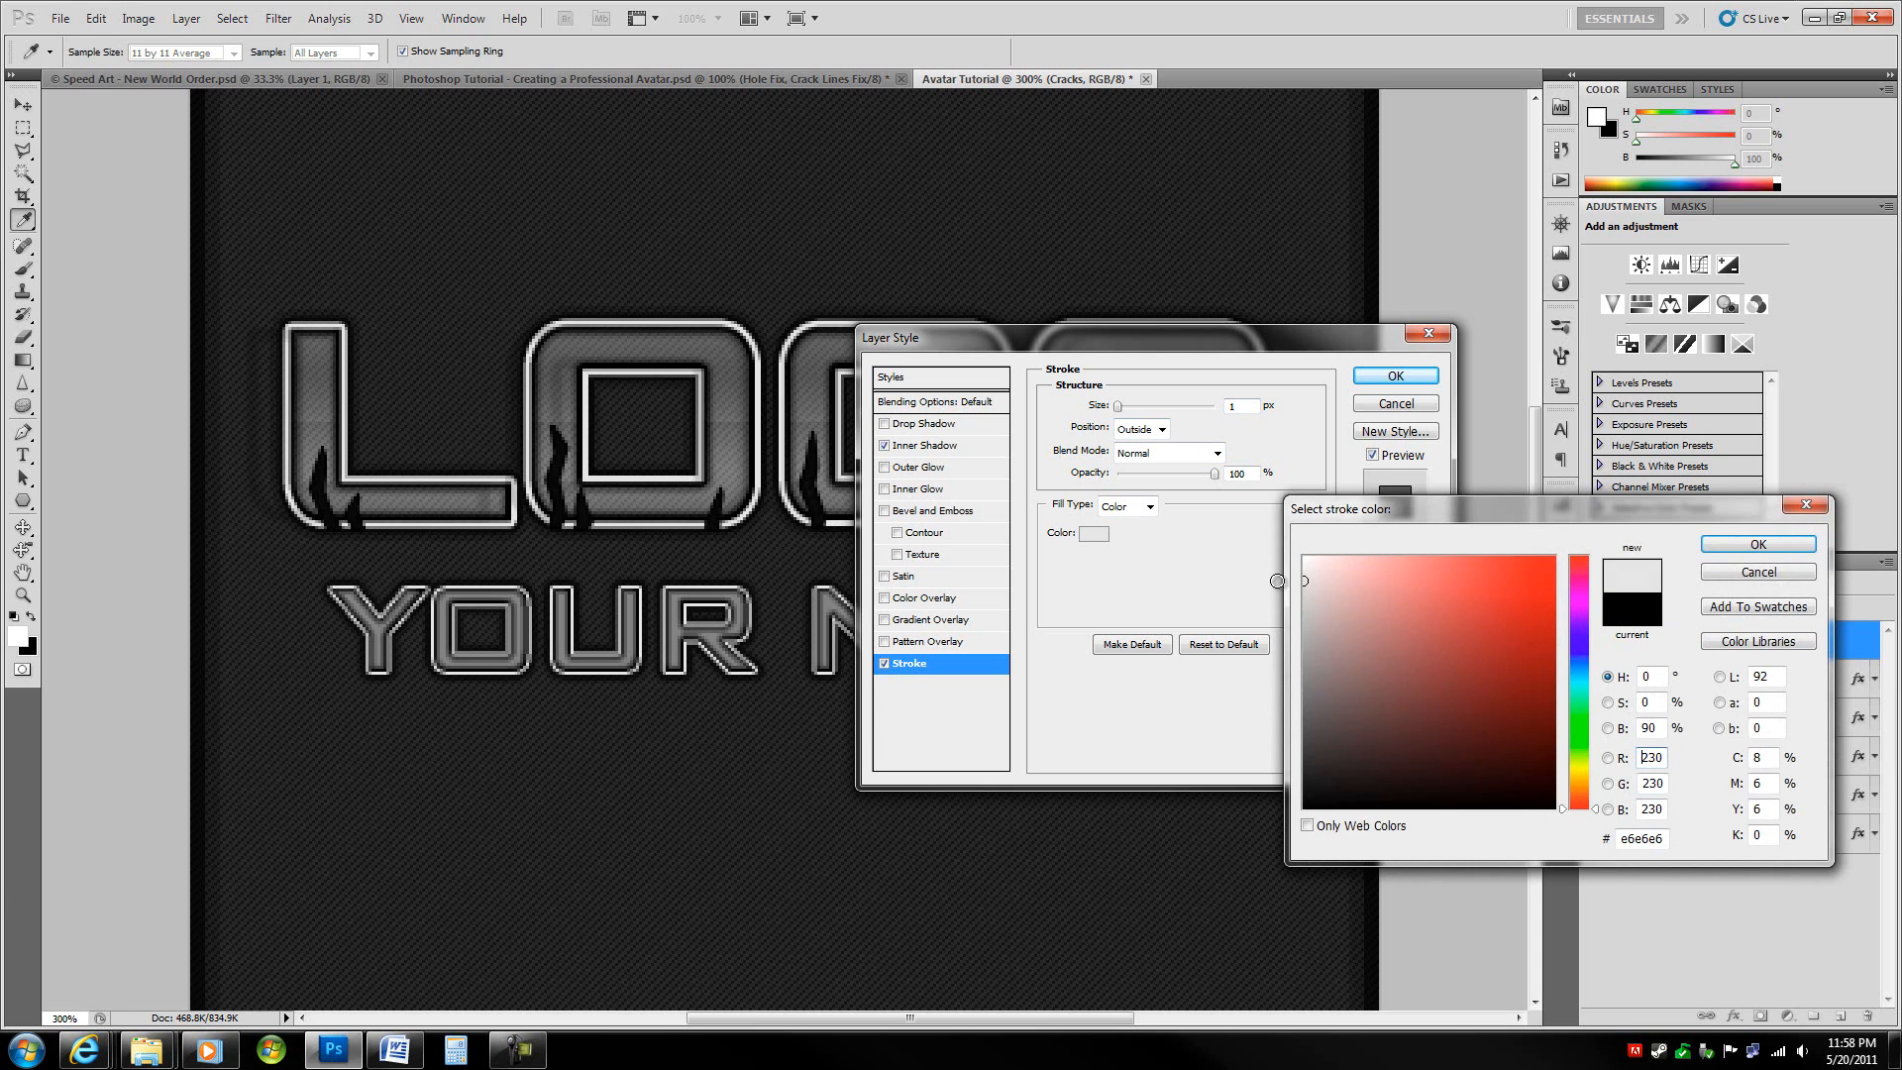
pyautogui.click(1729, 544)
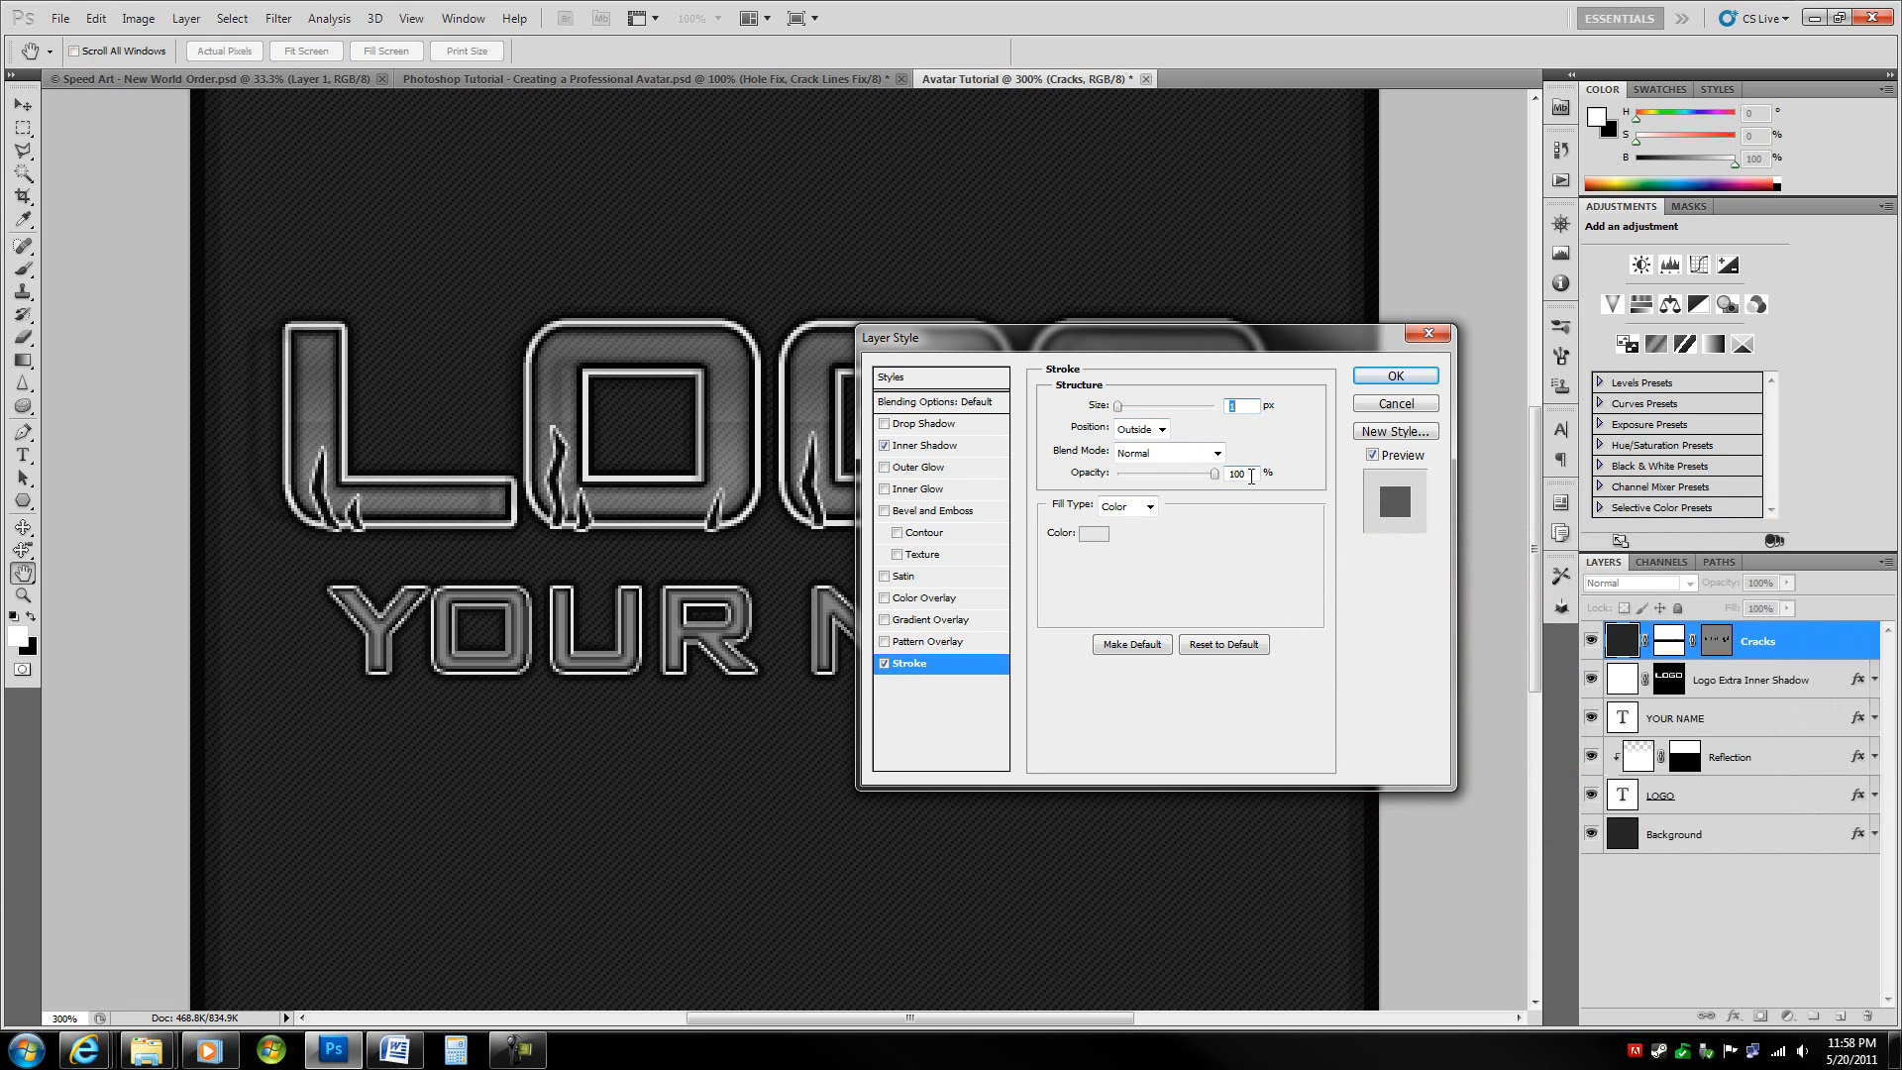
pyautogui.click(1162, 429)
pyautogui.click(1161, 481)
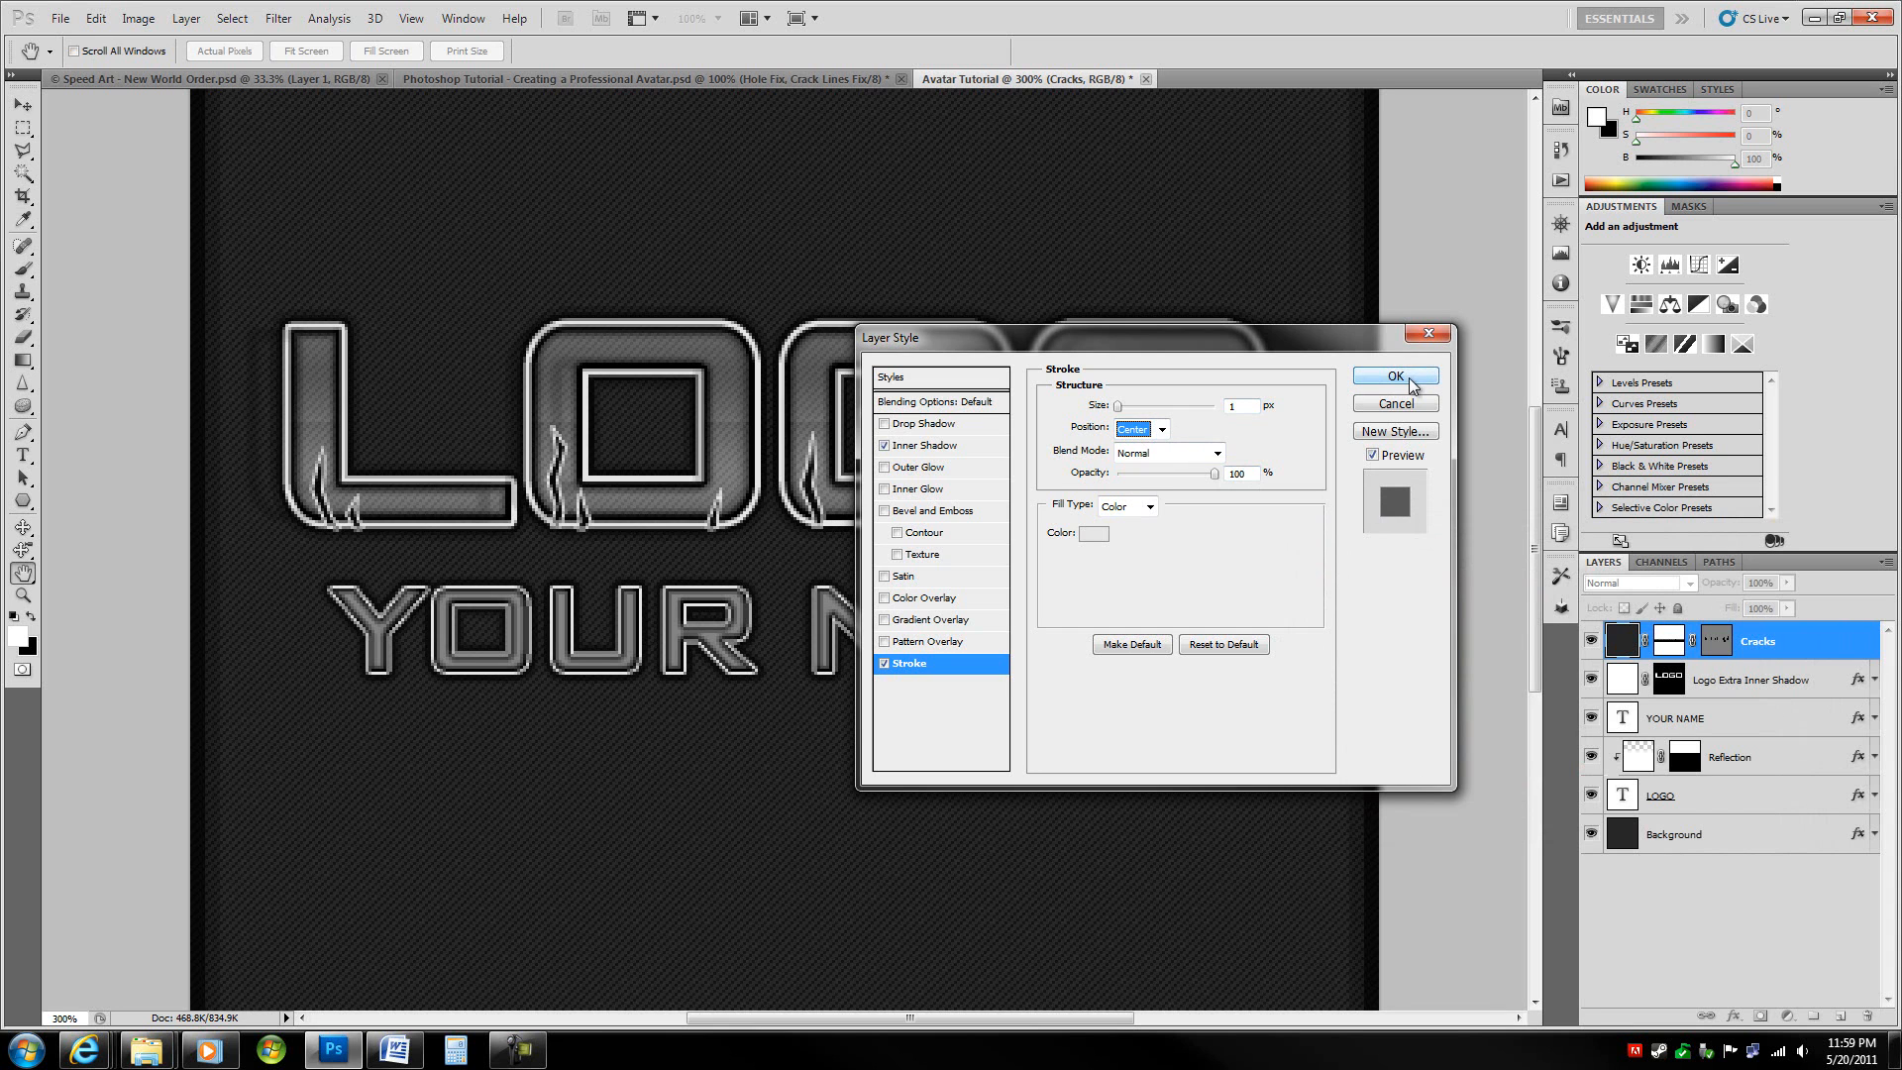
# - Enable Layer Mask Hides Effects for the Cracks layer, apply the layer style and view the avatar at 100%
pyautogui.click(971, 403)
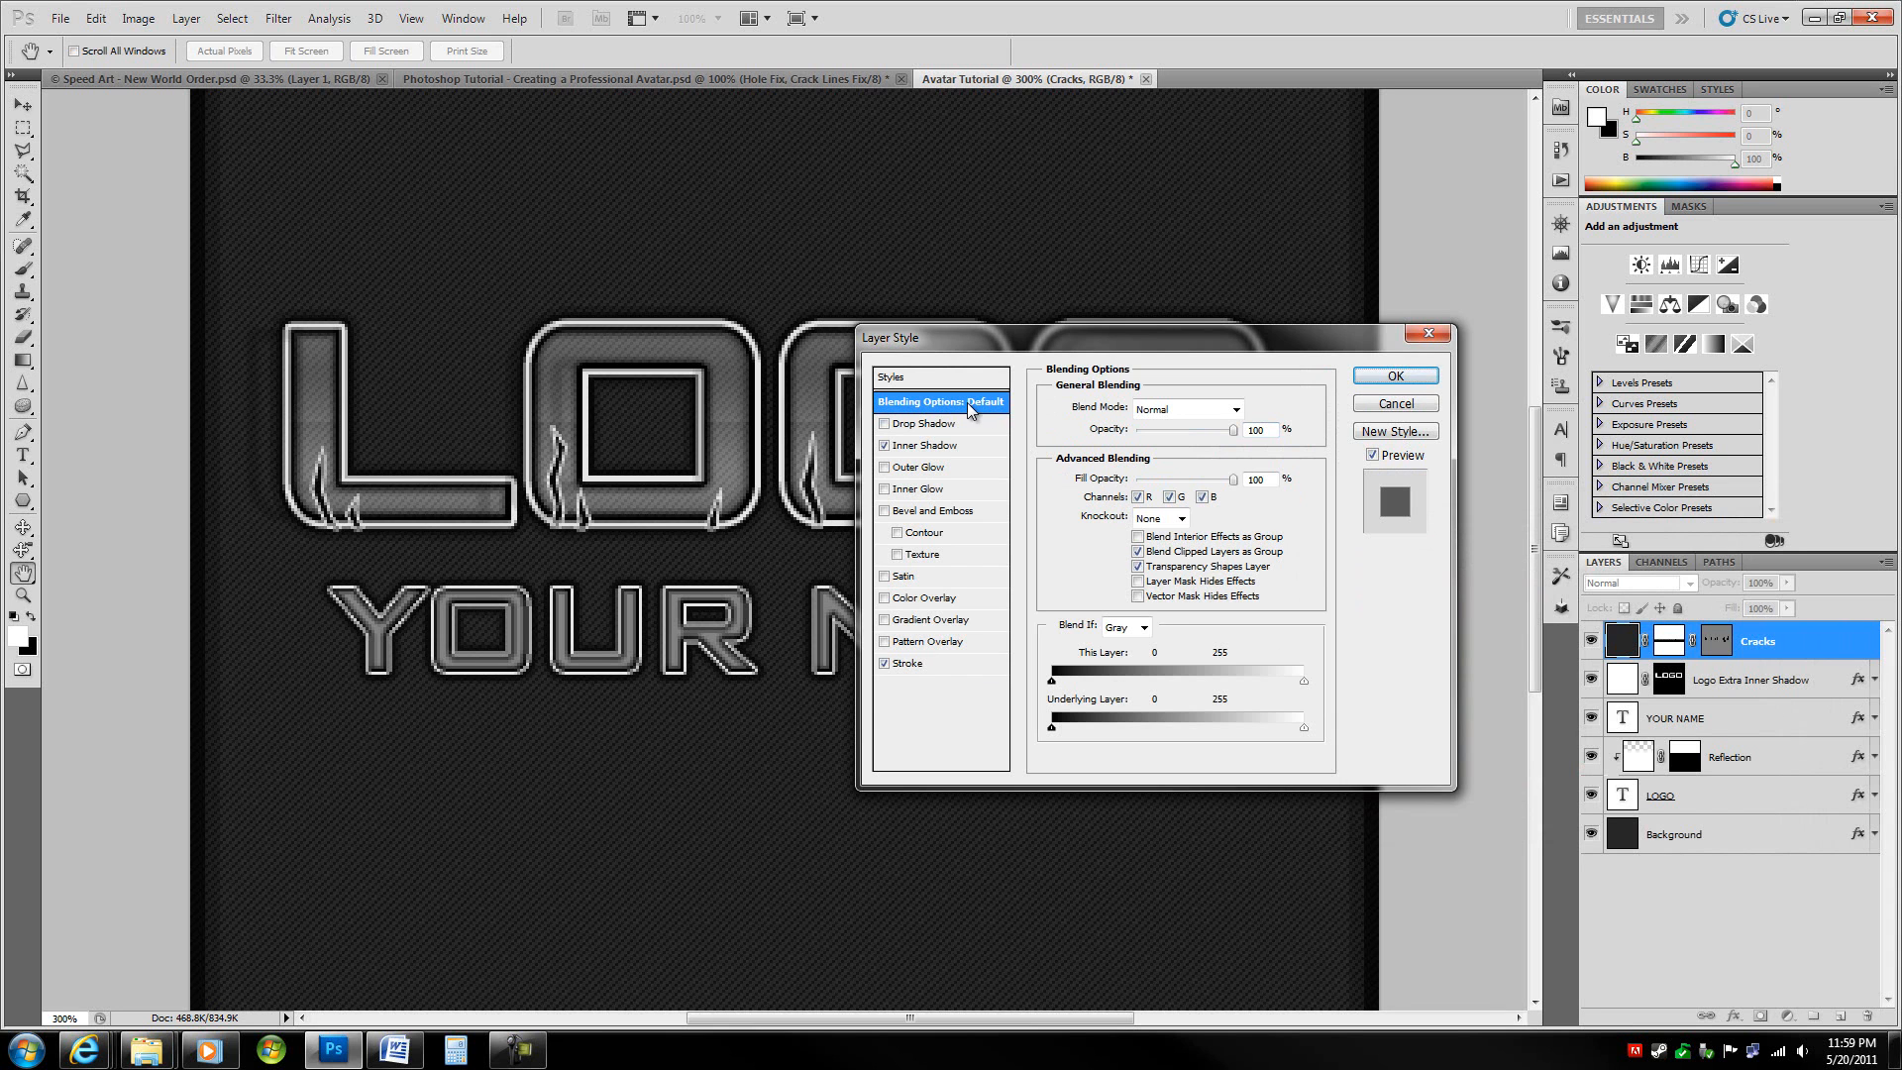
pyautogui.click(1138, 582)
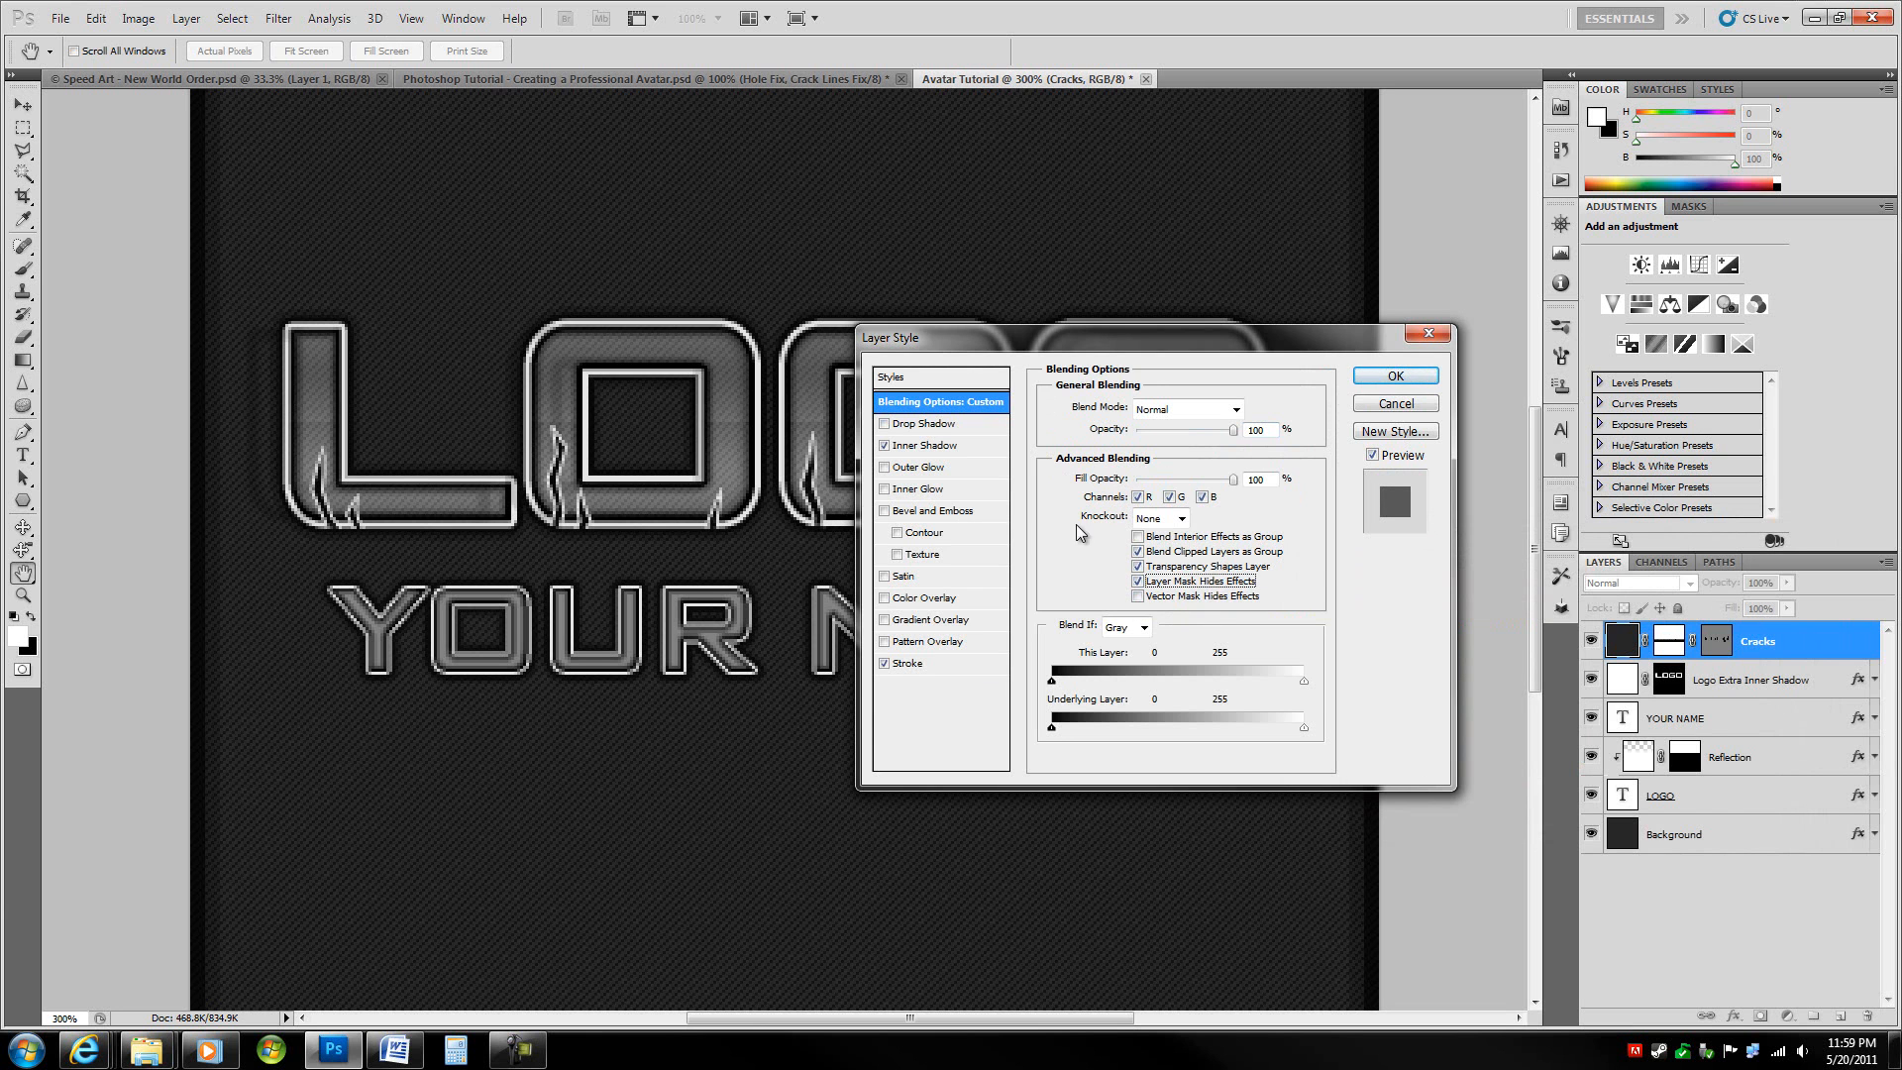
pyautogui.click(1396, 377)
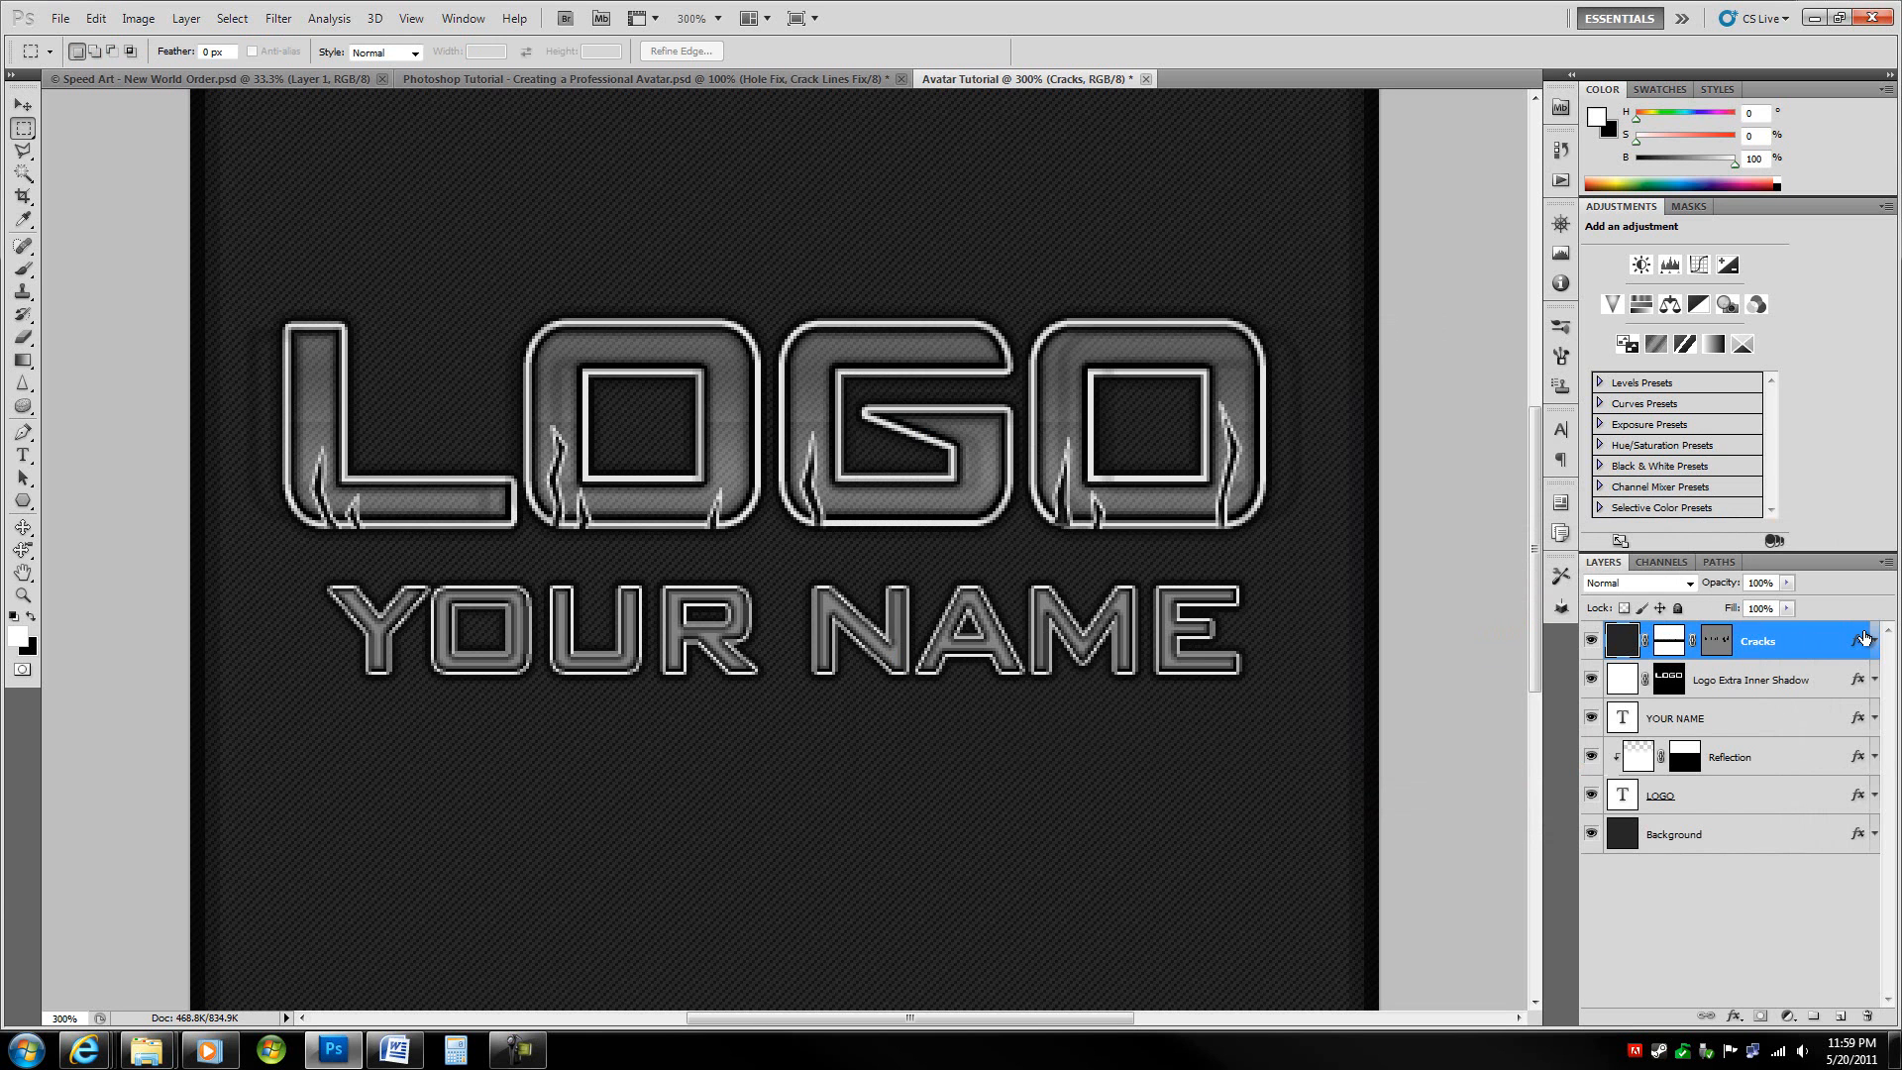
pyautogui.hotkey('ctrl', '1')
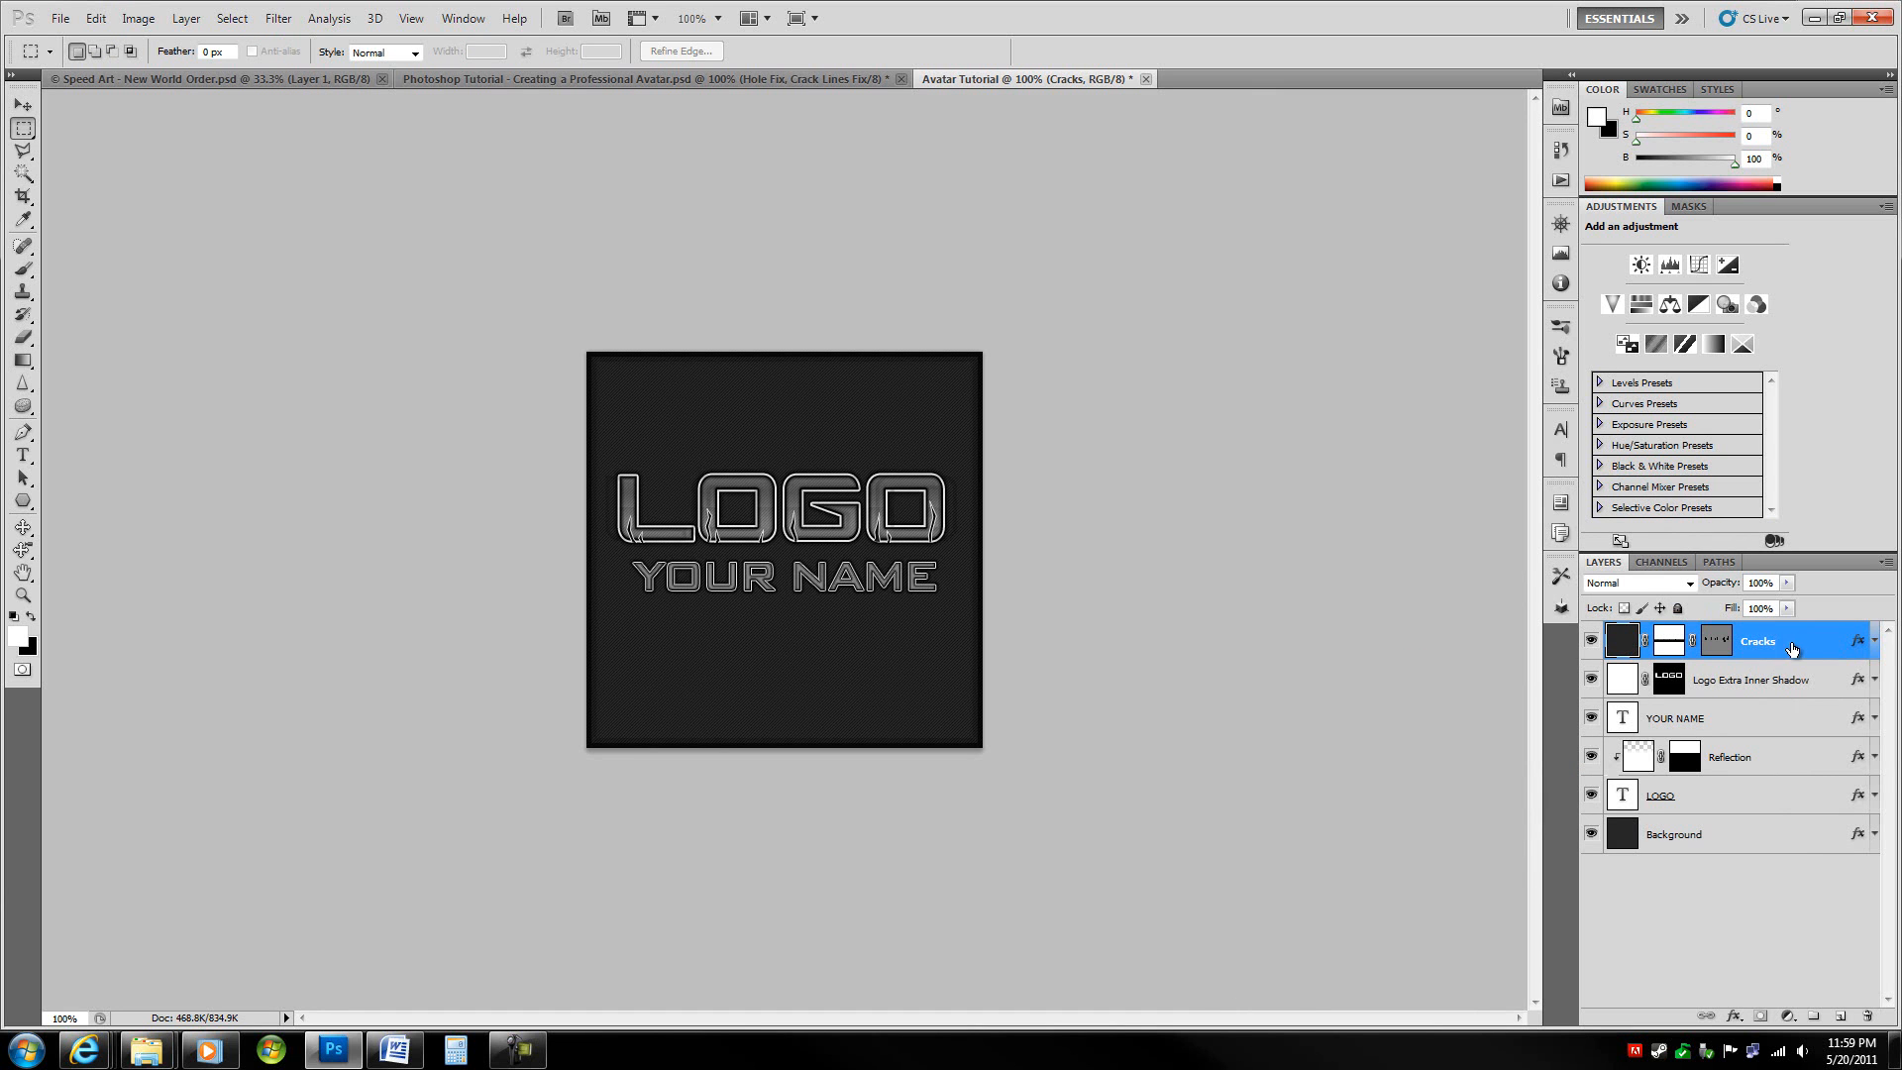
# - Copy the vector mask of the Cracks layer onto the LOGO text layer
pyautogui.click(1715, 646)
pyautogui.moveTo(1715, 646); pyautogui.dragTo(1688, 805)
pyautogui.click(1669, 807)
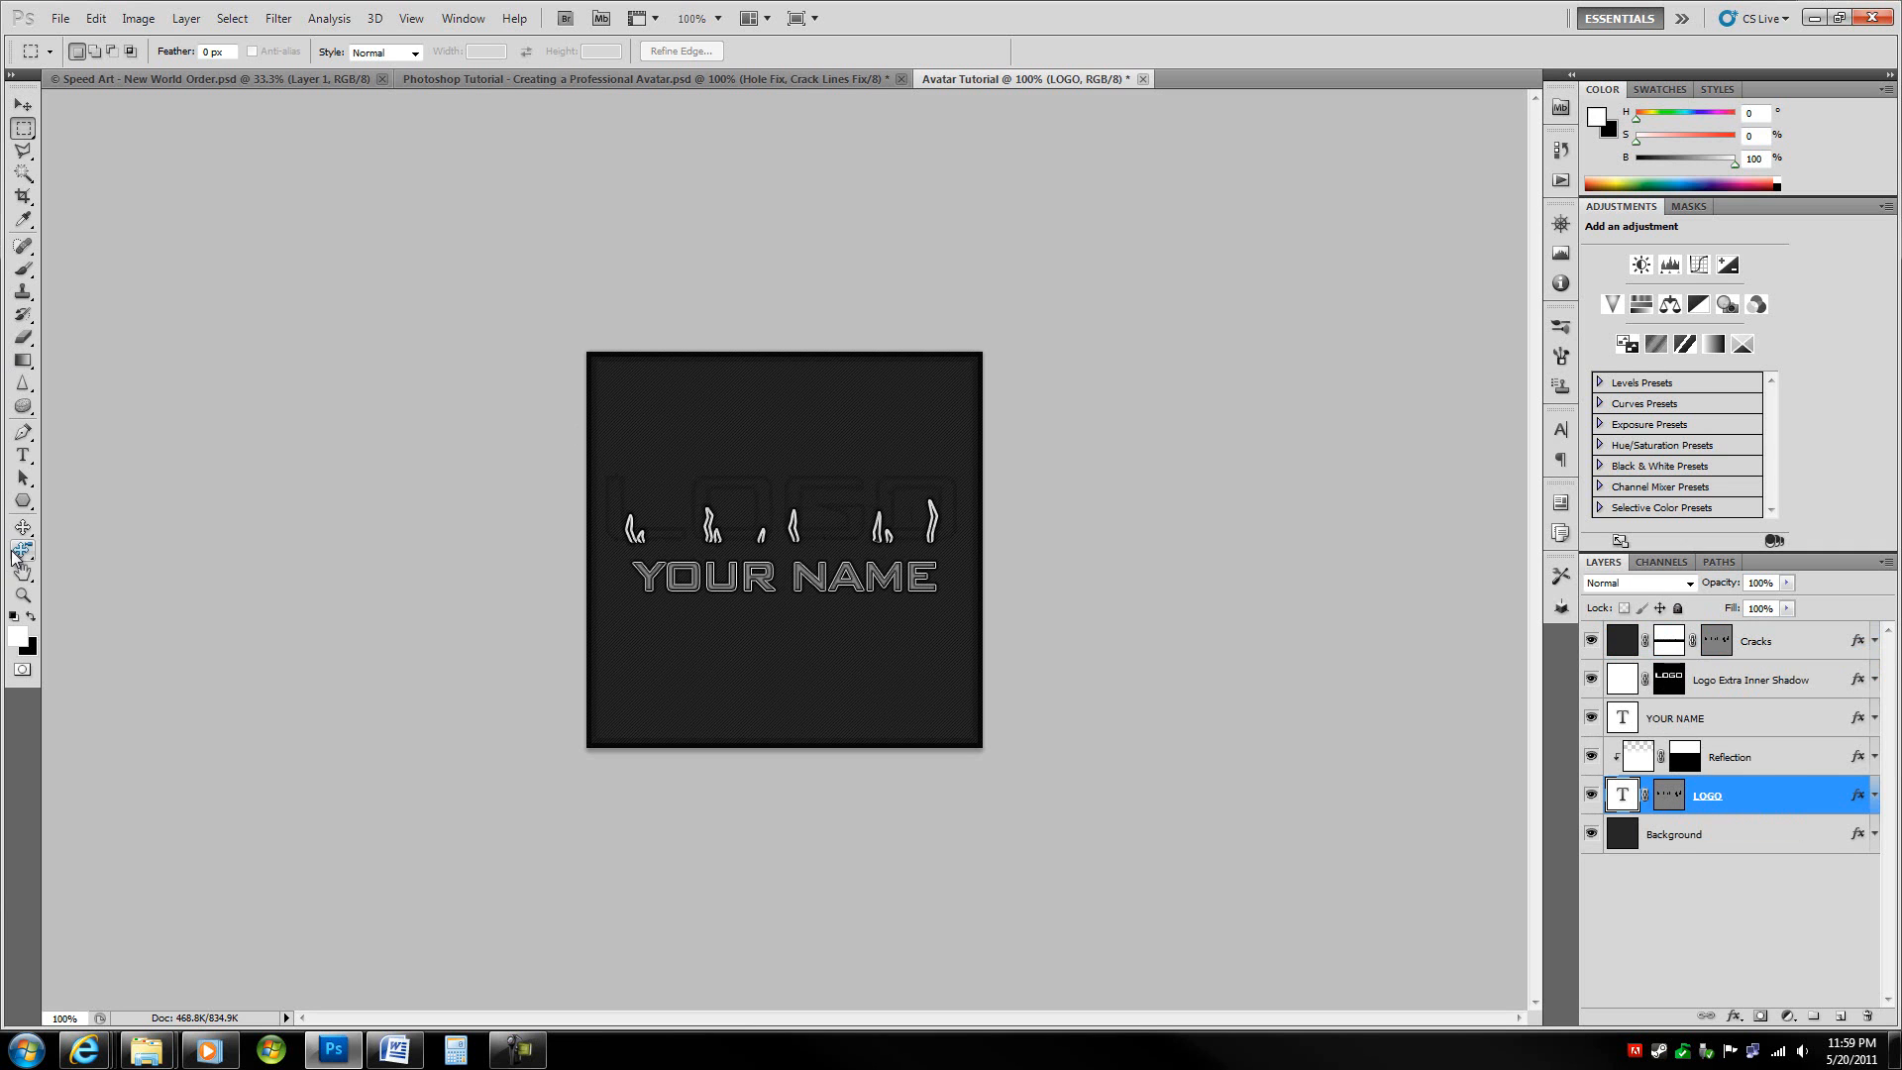
# - Set the LOGO vector mask's crack shapes to subtract from the shape area, and deselect the paths
pyautogui.press('a')
pyautogui.moveTo(1120, 620); pyautogui.dragTo(1179, 621)
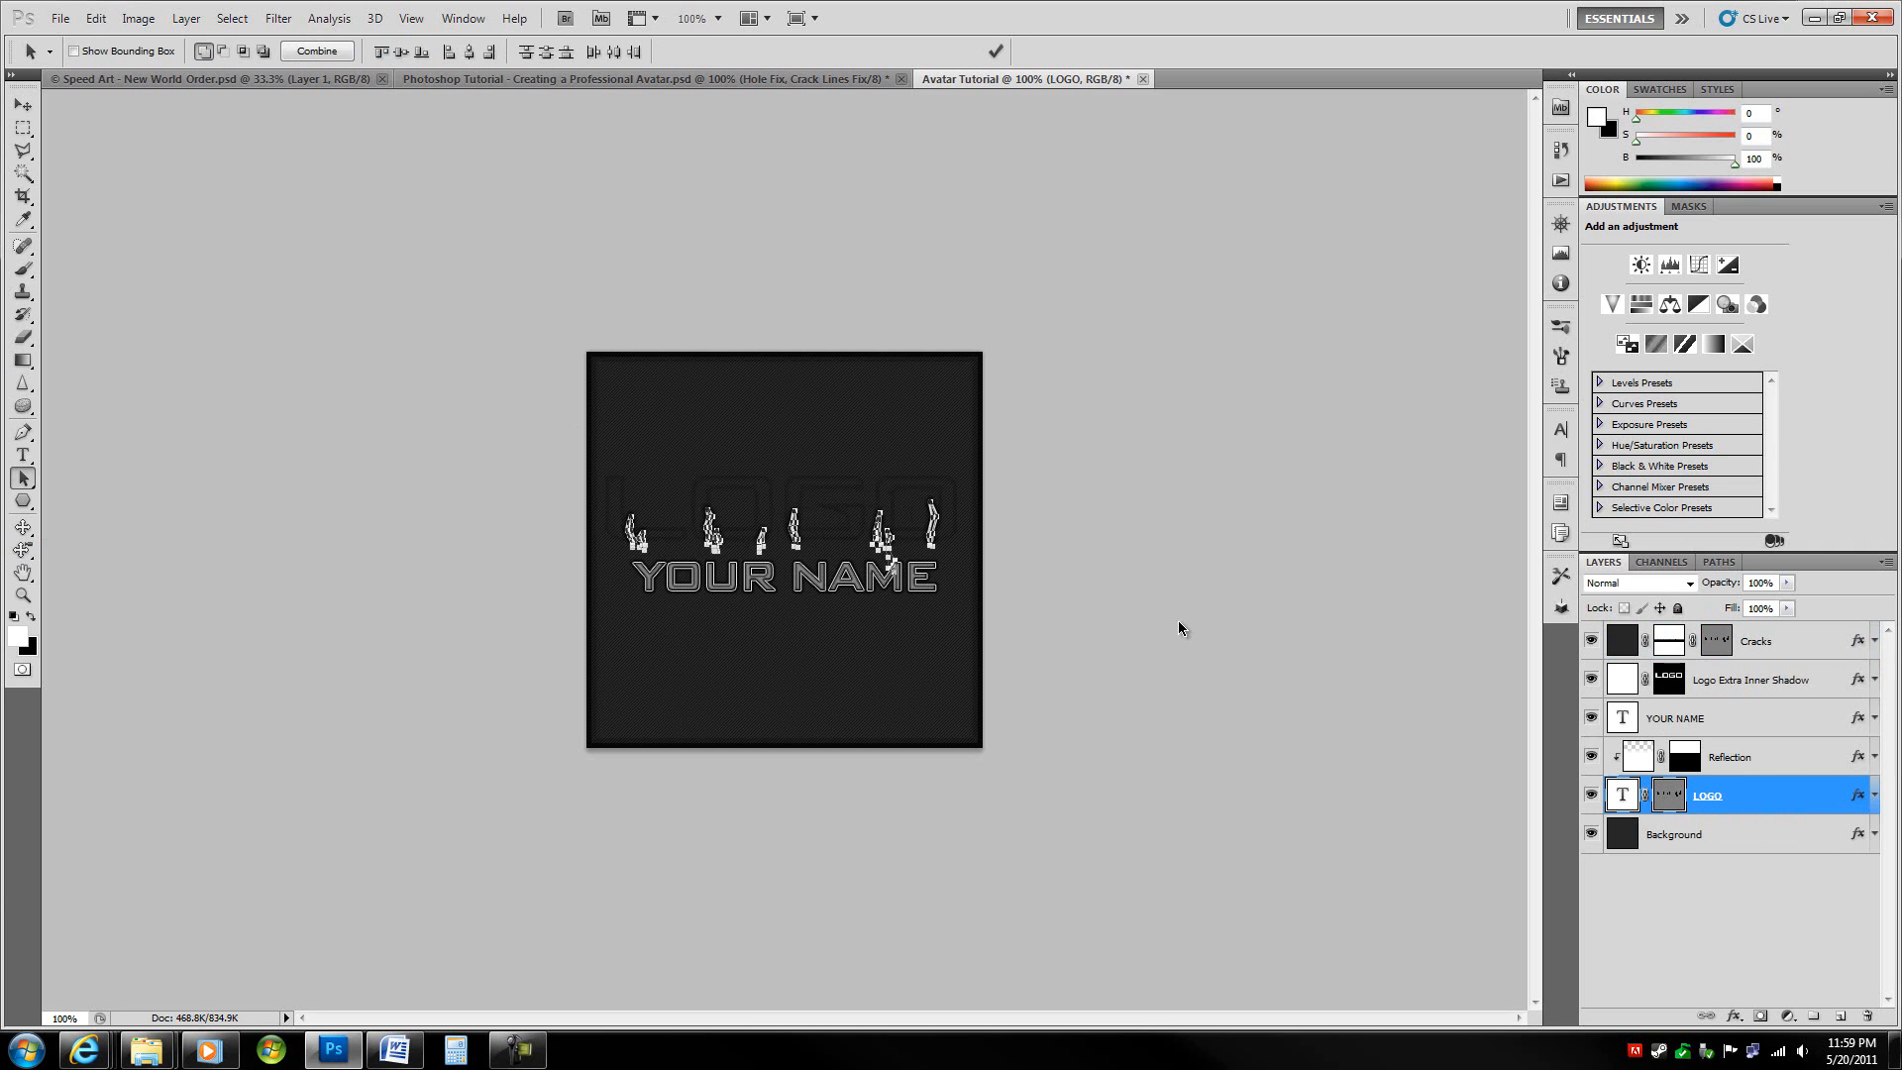
pyautogui.click(228, 56)
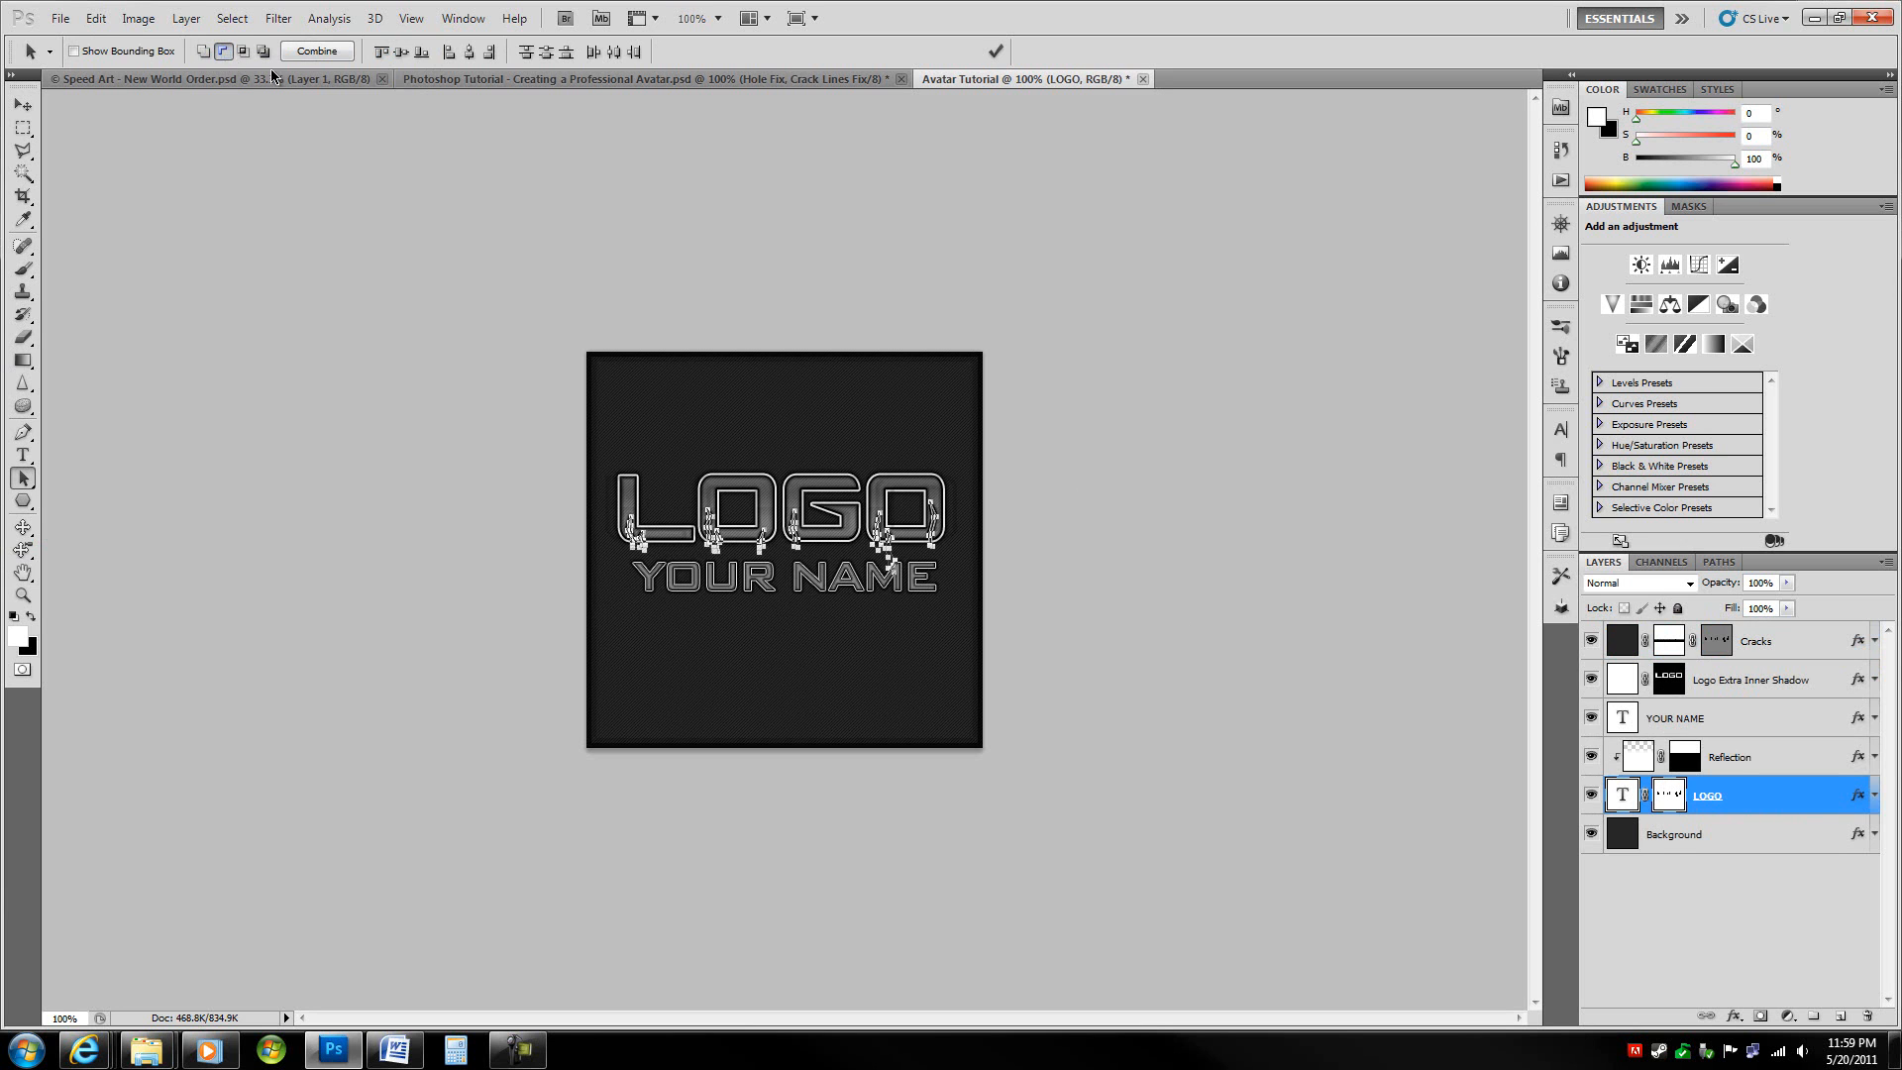
pyautogui.click(1076, 405)
pyautogui.click(1668, 800)
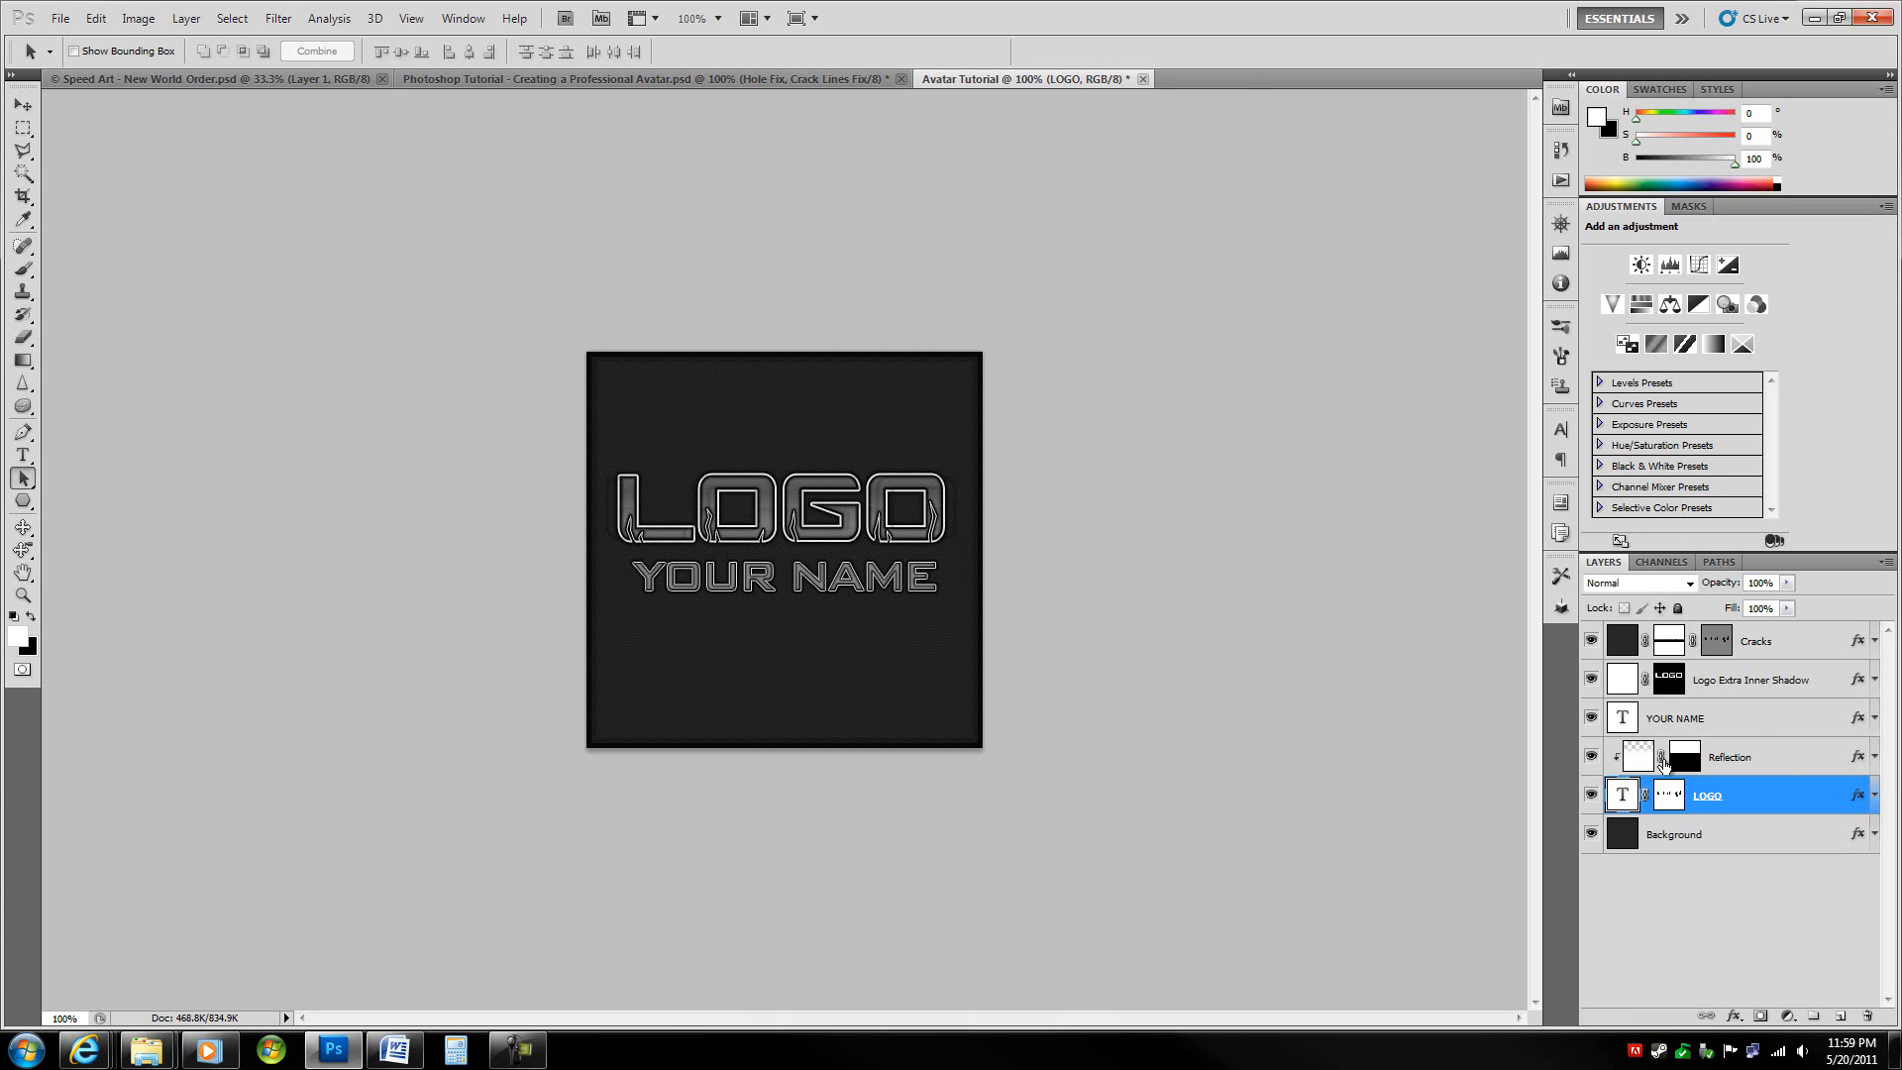
# - Select everything outside the LOGO text, fill it with black on the Logo Extra Inner Shadow layer mask, and deselect
pyautogui.click(1669, 684)
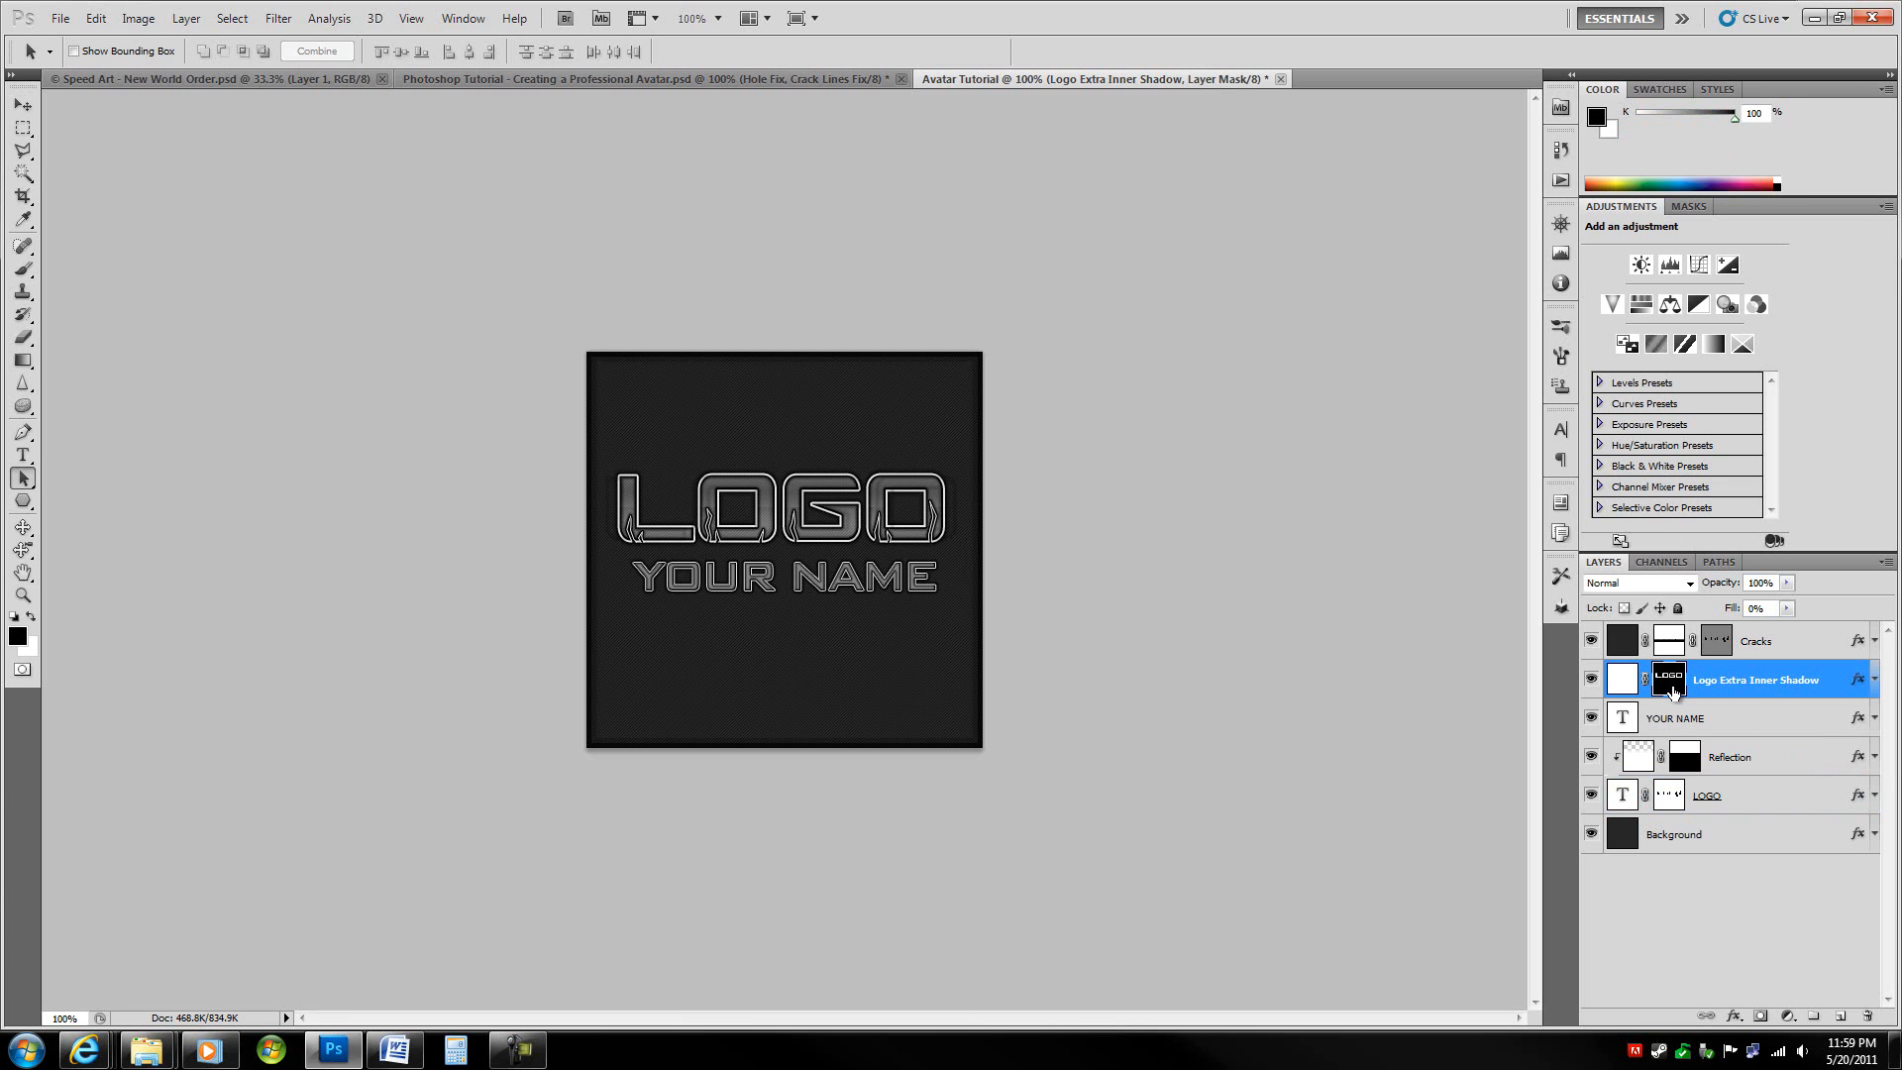
pyautogui.keyDown('ctrl'); pyautogui.click(1625, 796); pyautogui.keyUp('ctrl')
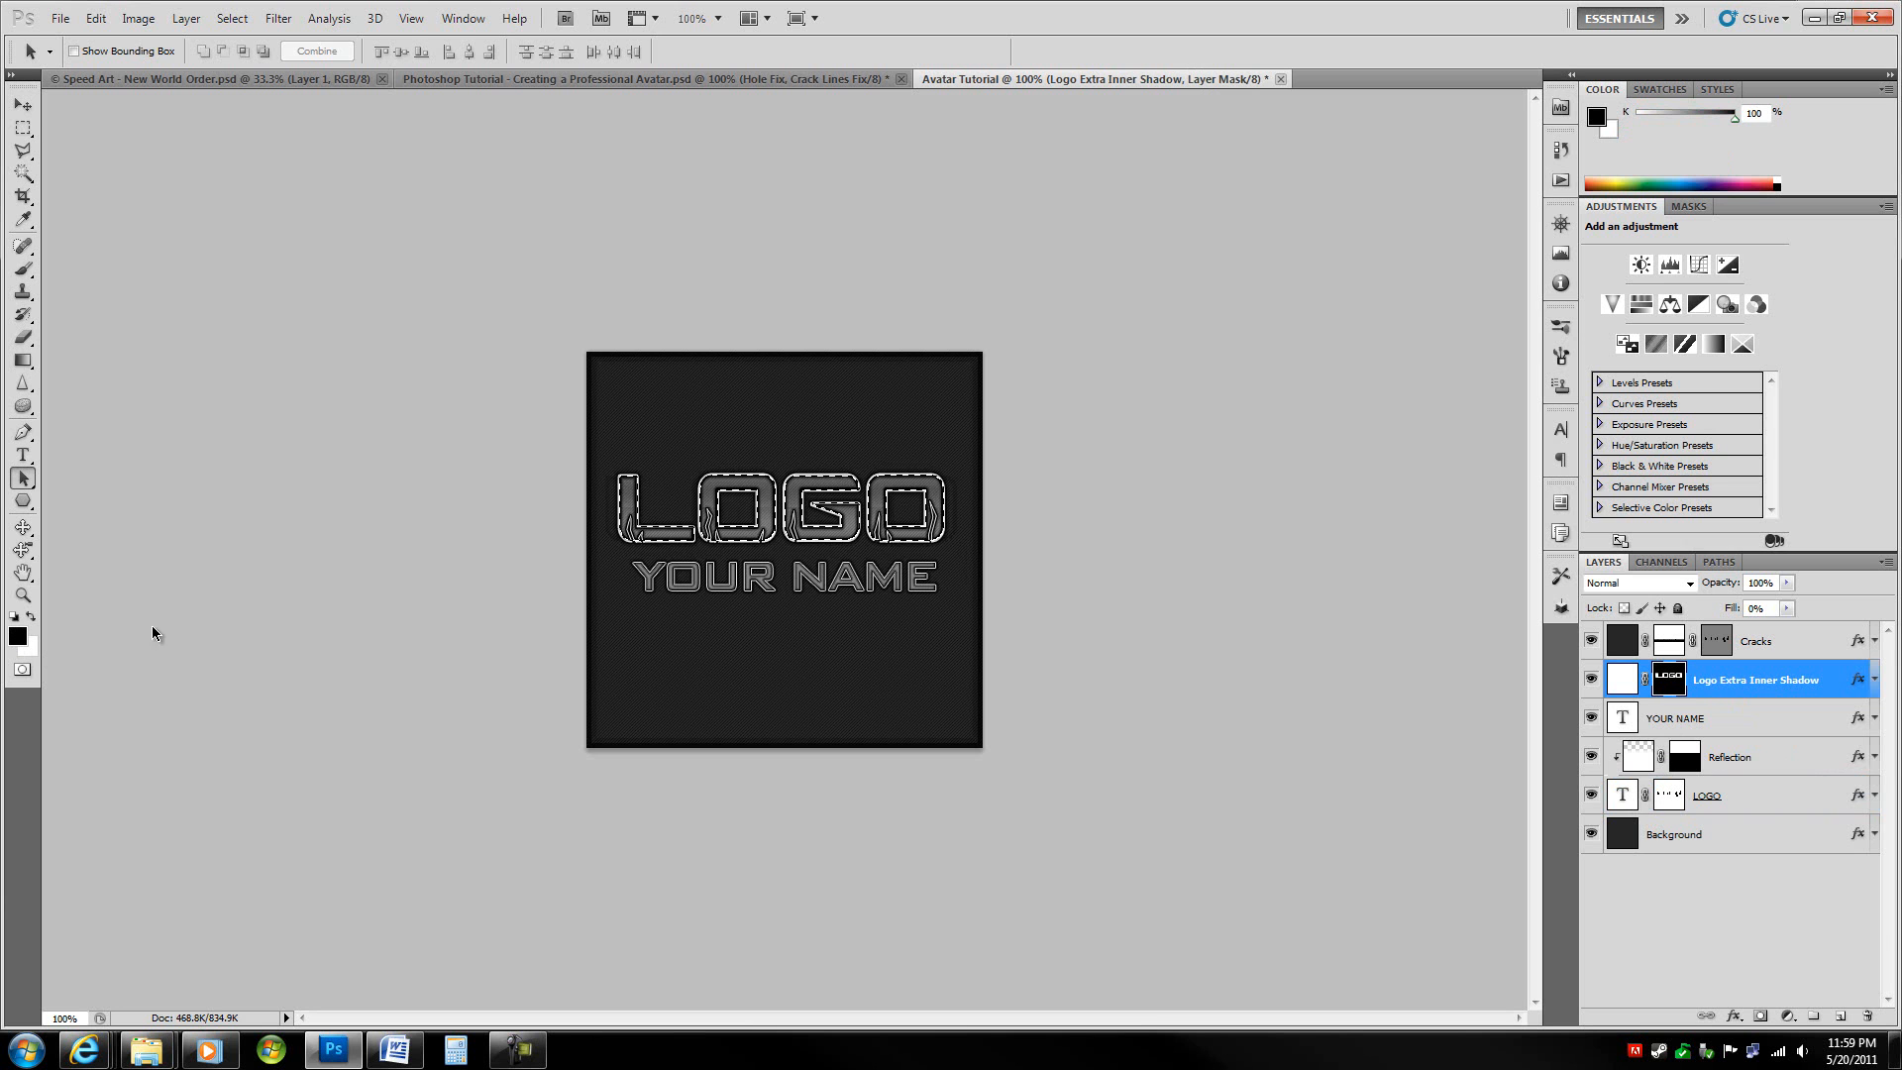
pyautogui.hotkey('ctrl', 'shift', 'i')
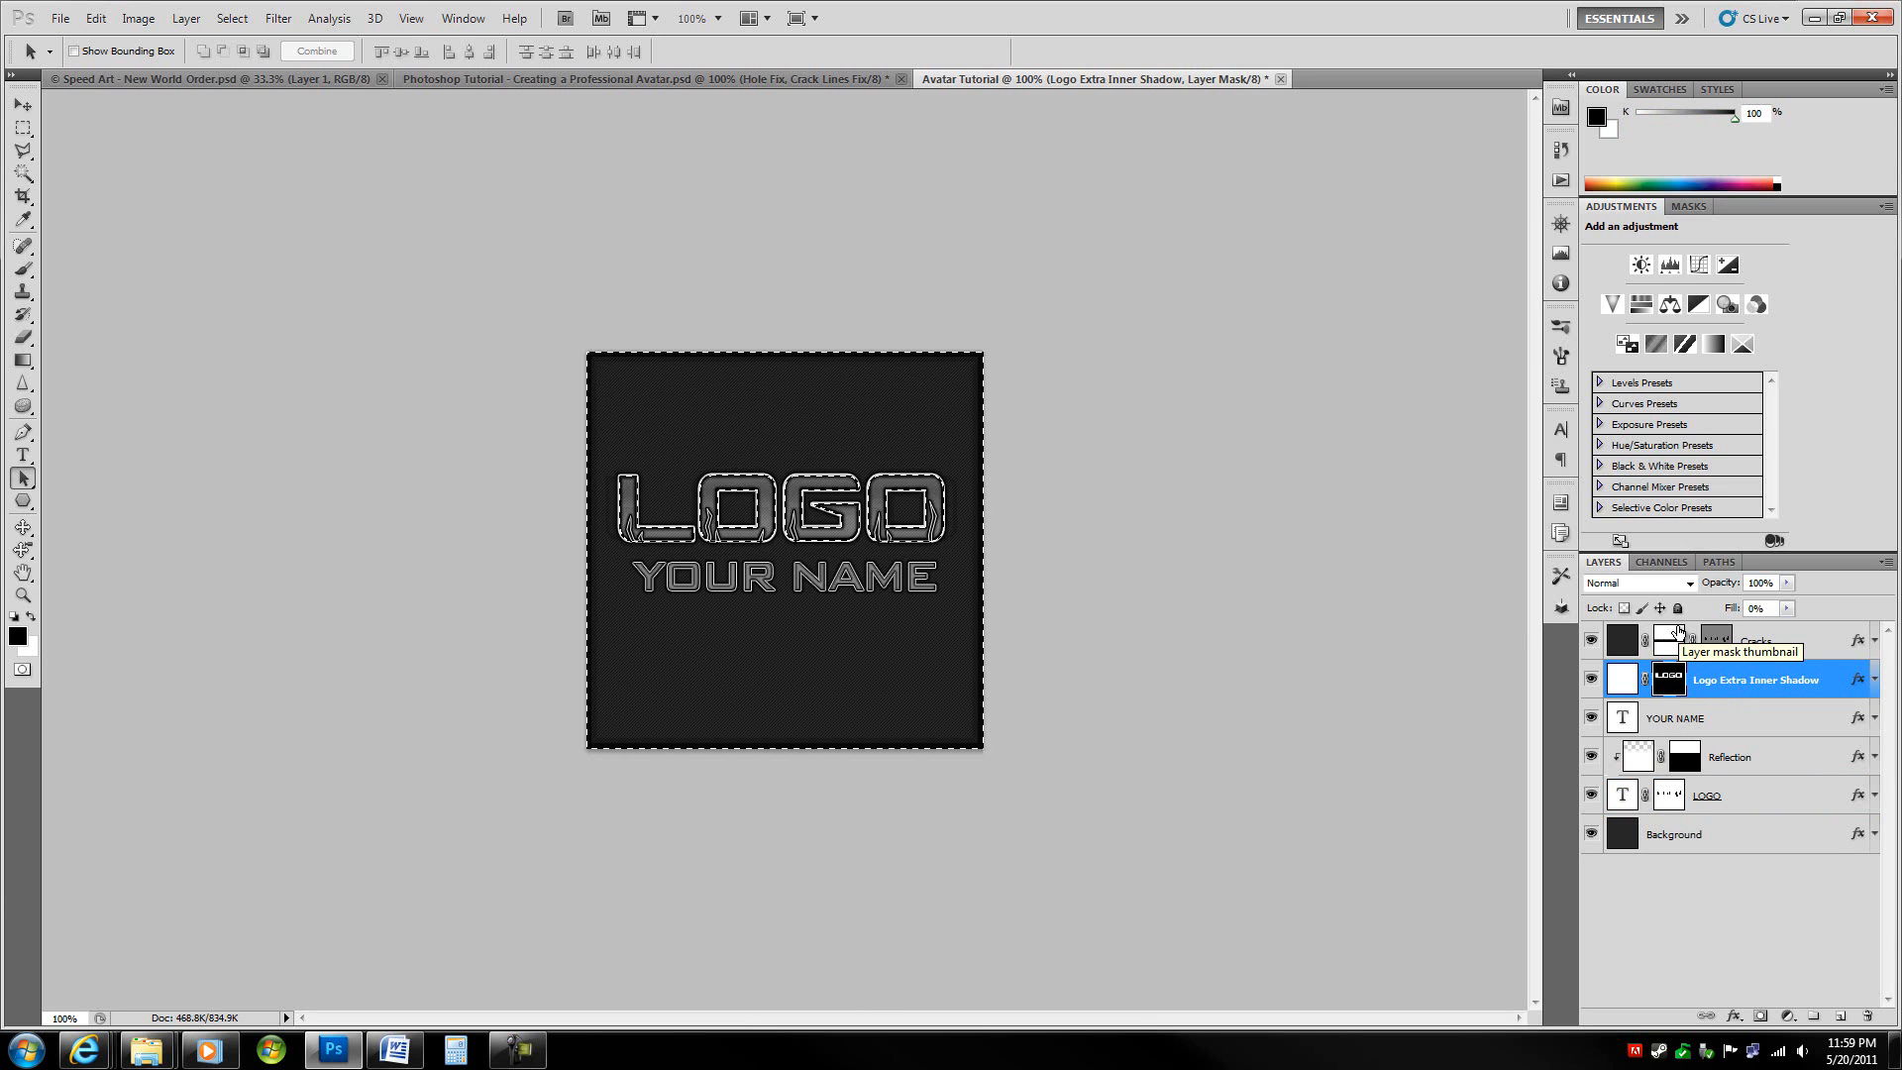
pyautogui.hotkey('ctrl', 'd')
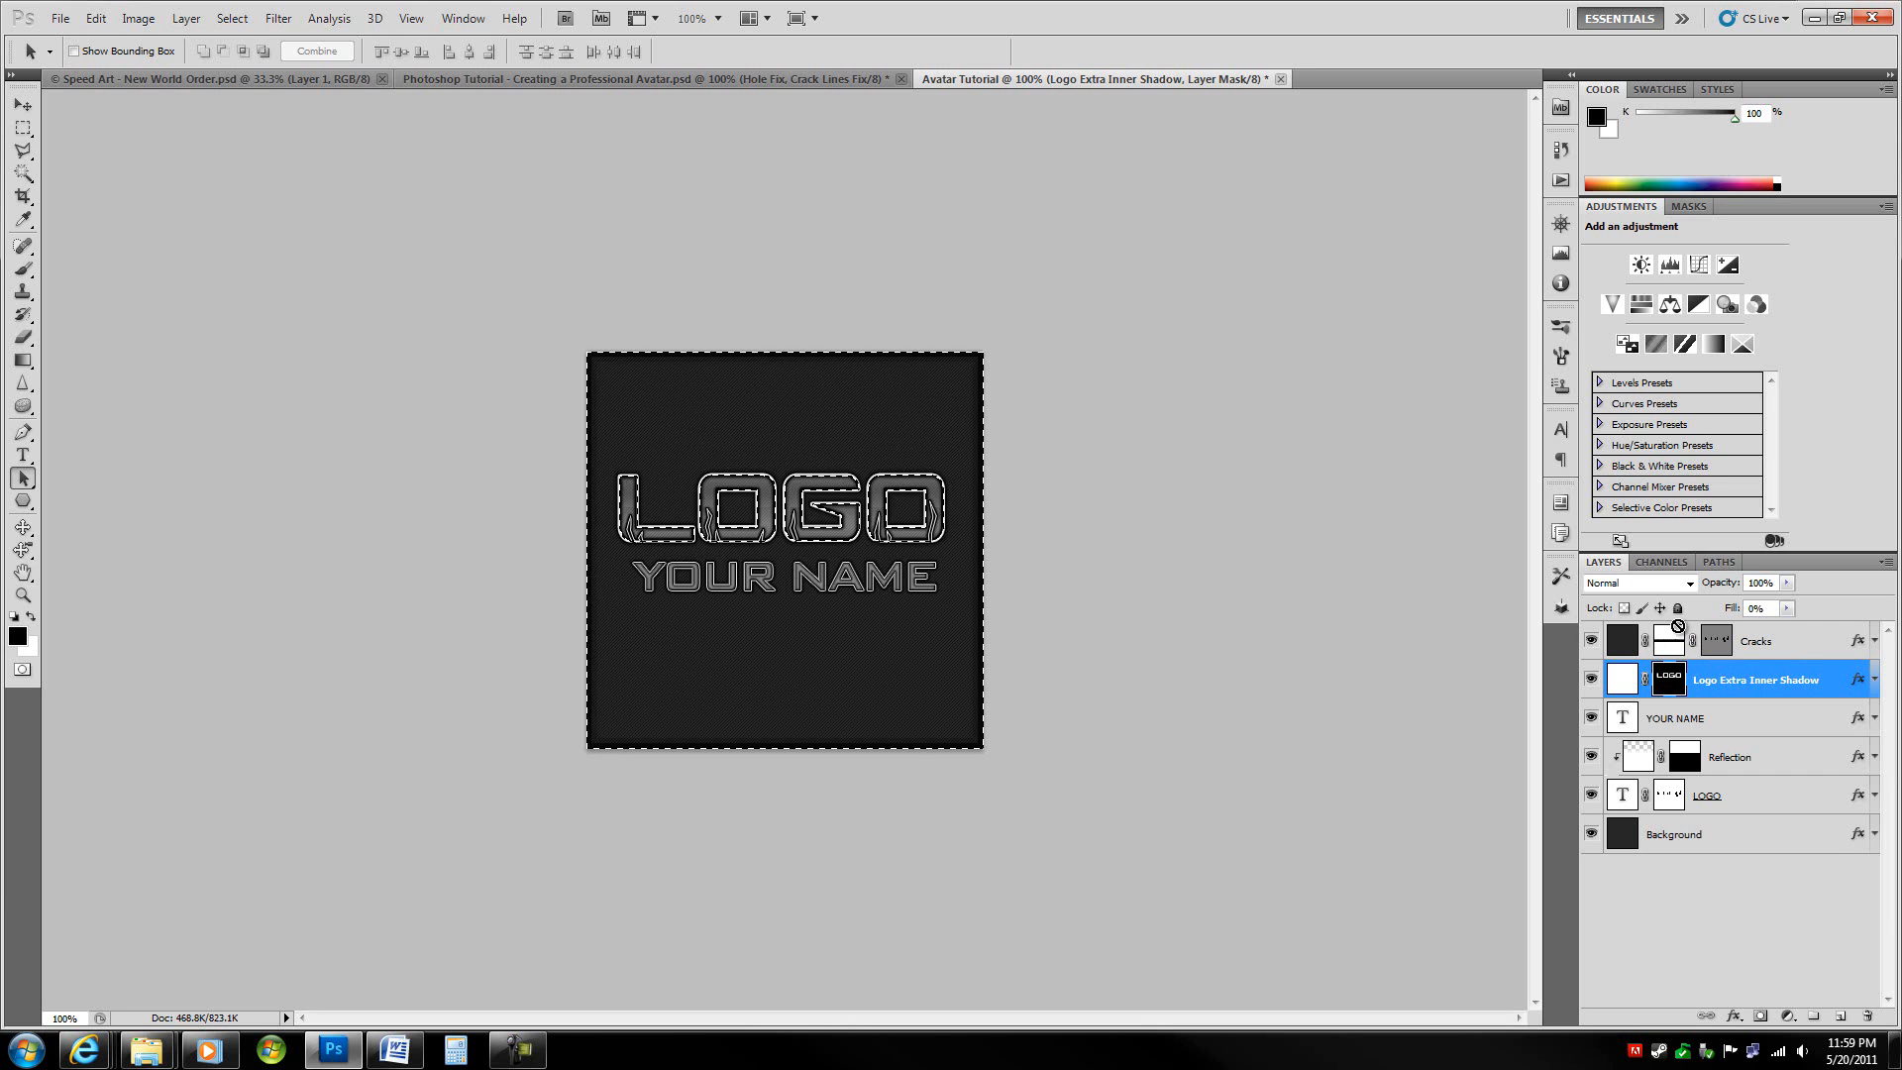
pyautogui.press('m')
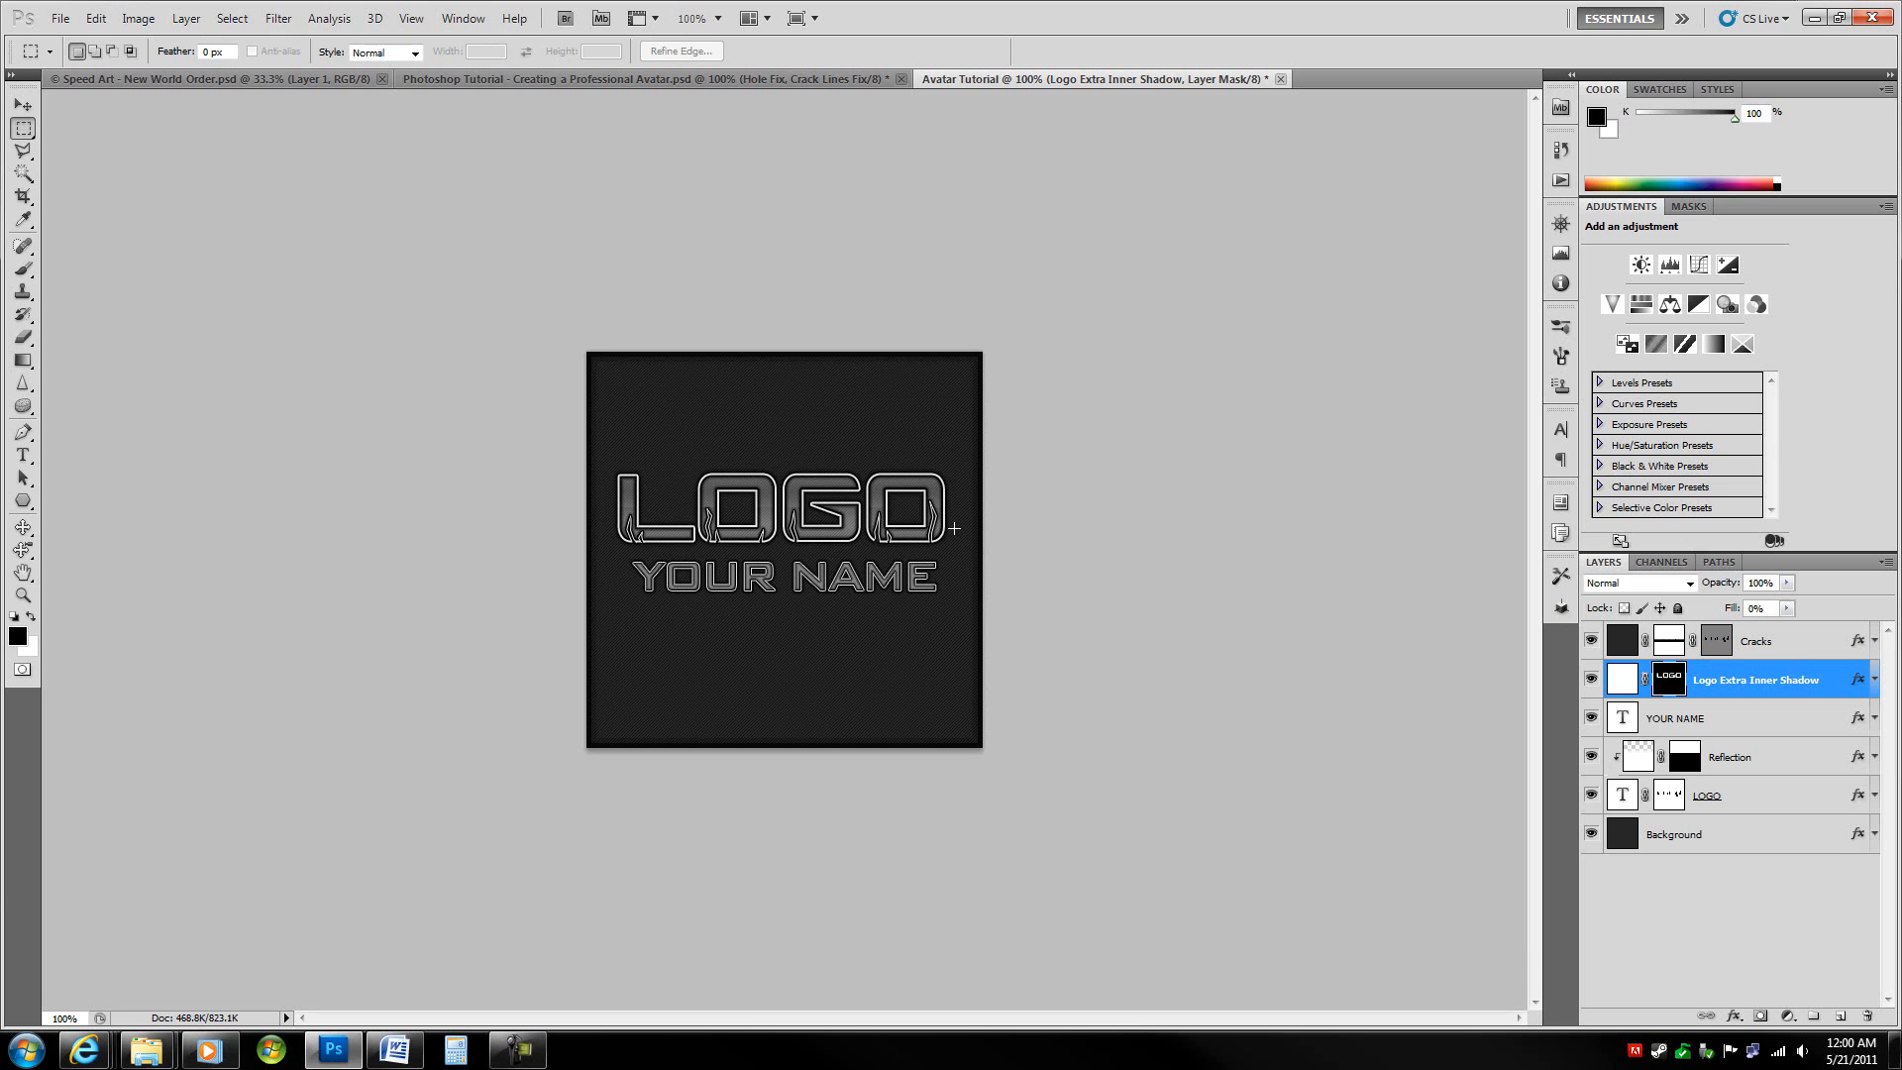
pyautogui.click(1069, 779)
# - Examine the crack outlines of the Cracks vector mask, and inspect the cracked LOGO letters at 200% and at 100%
pyautogui.click(1724, 644)
pyautogui.click(1721, 648)
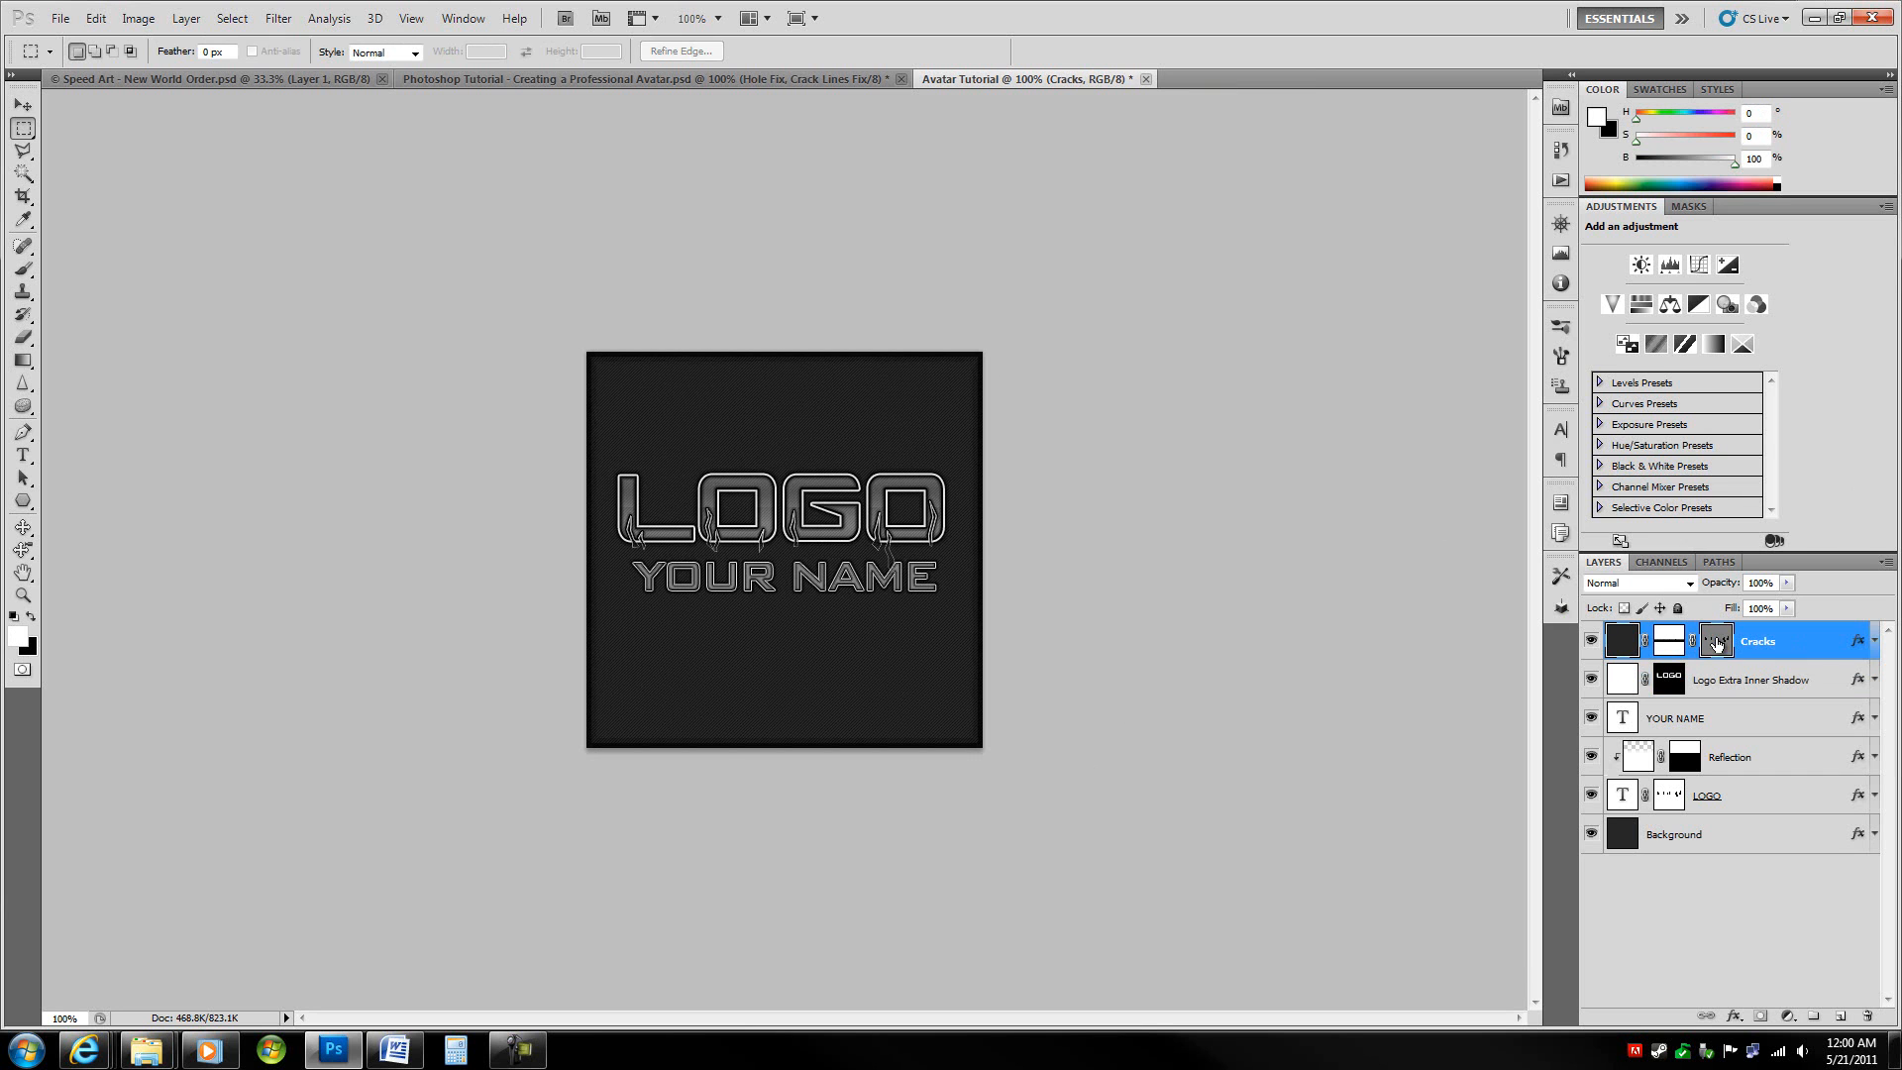
pyautogui.click(1747, 716)
pyautogui.click(1724, 646)
pyautogui.click(1752, 730)
pyautogui.moveTo(1003, 784); pyautogui.dragTo(1010, 788)
pyautogui.click(1057, 750)
pyautogui.hotkey('ctrl', '+')
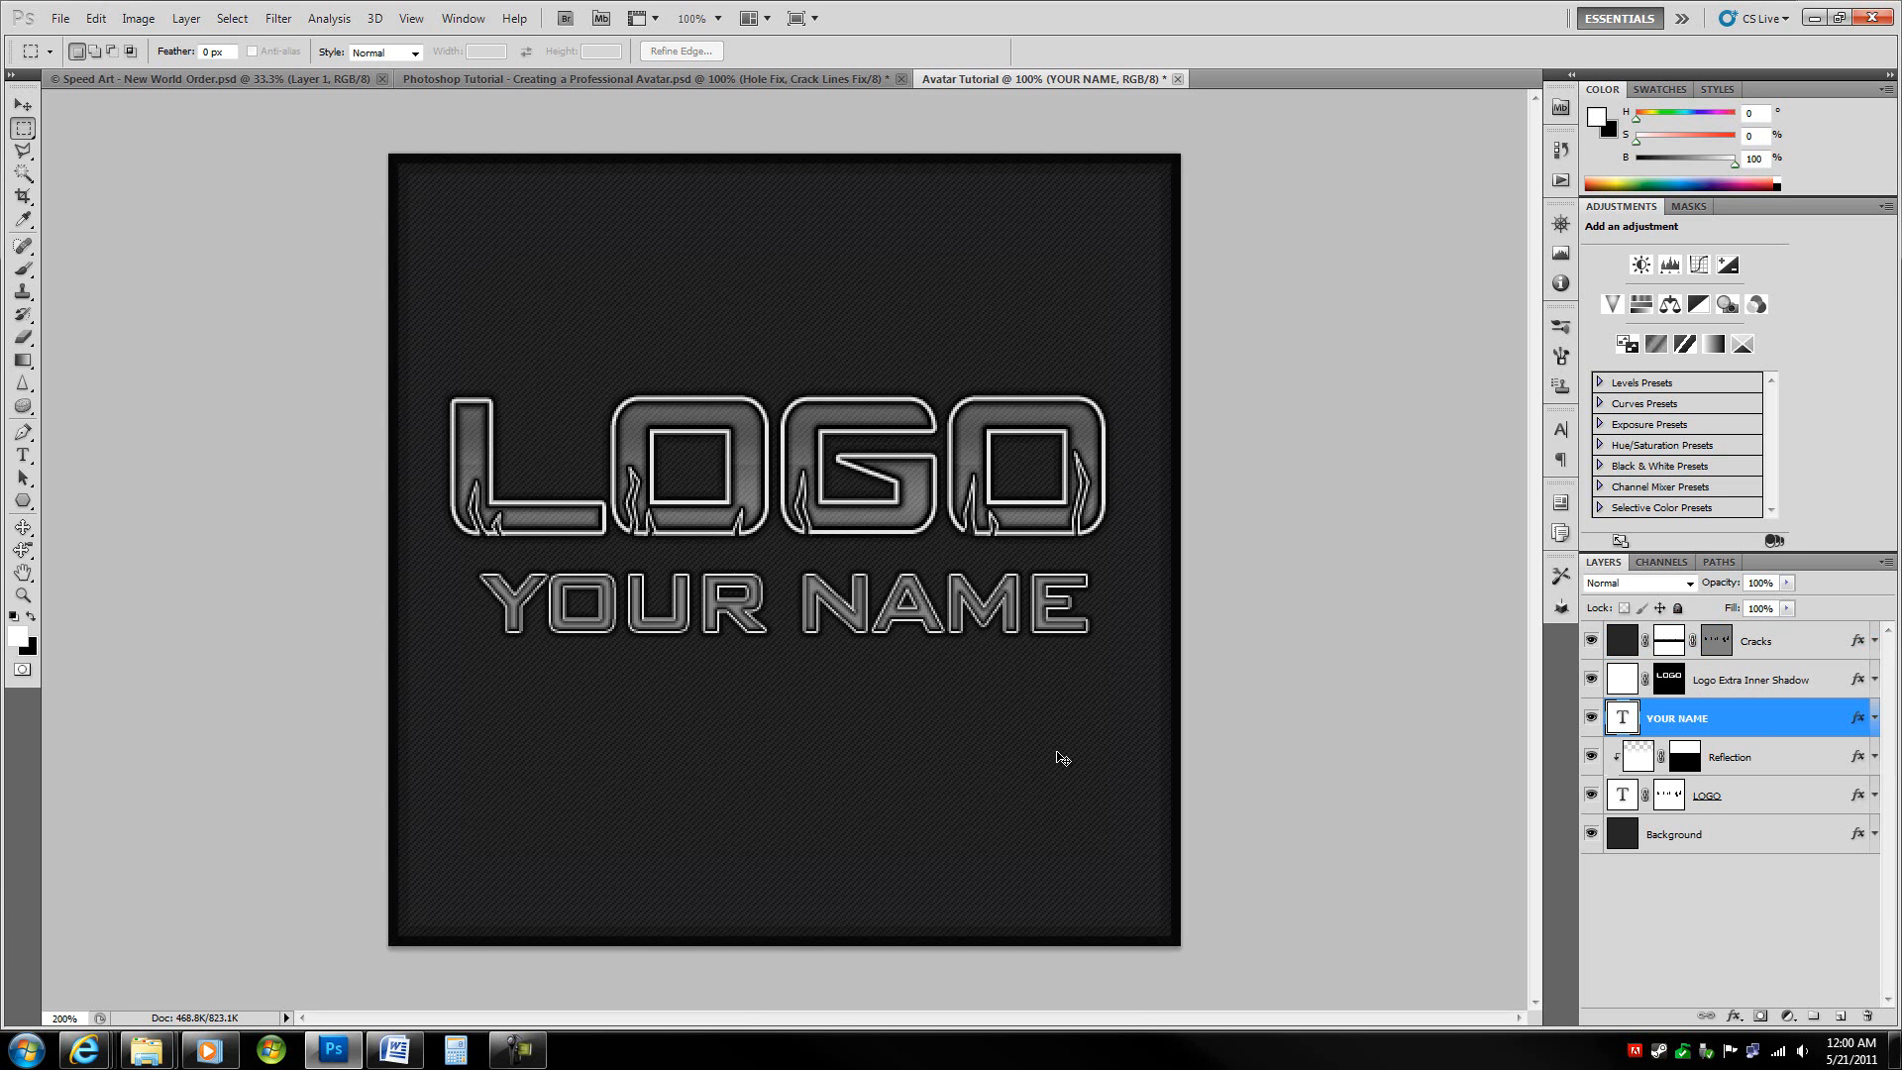
pyautogui.hotkey('ctrl', '-')
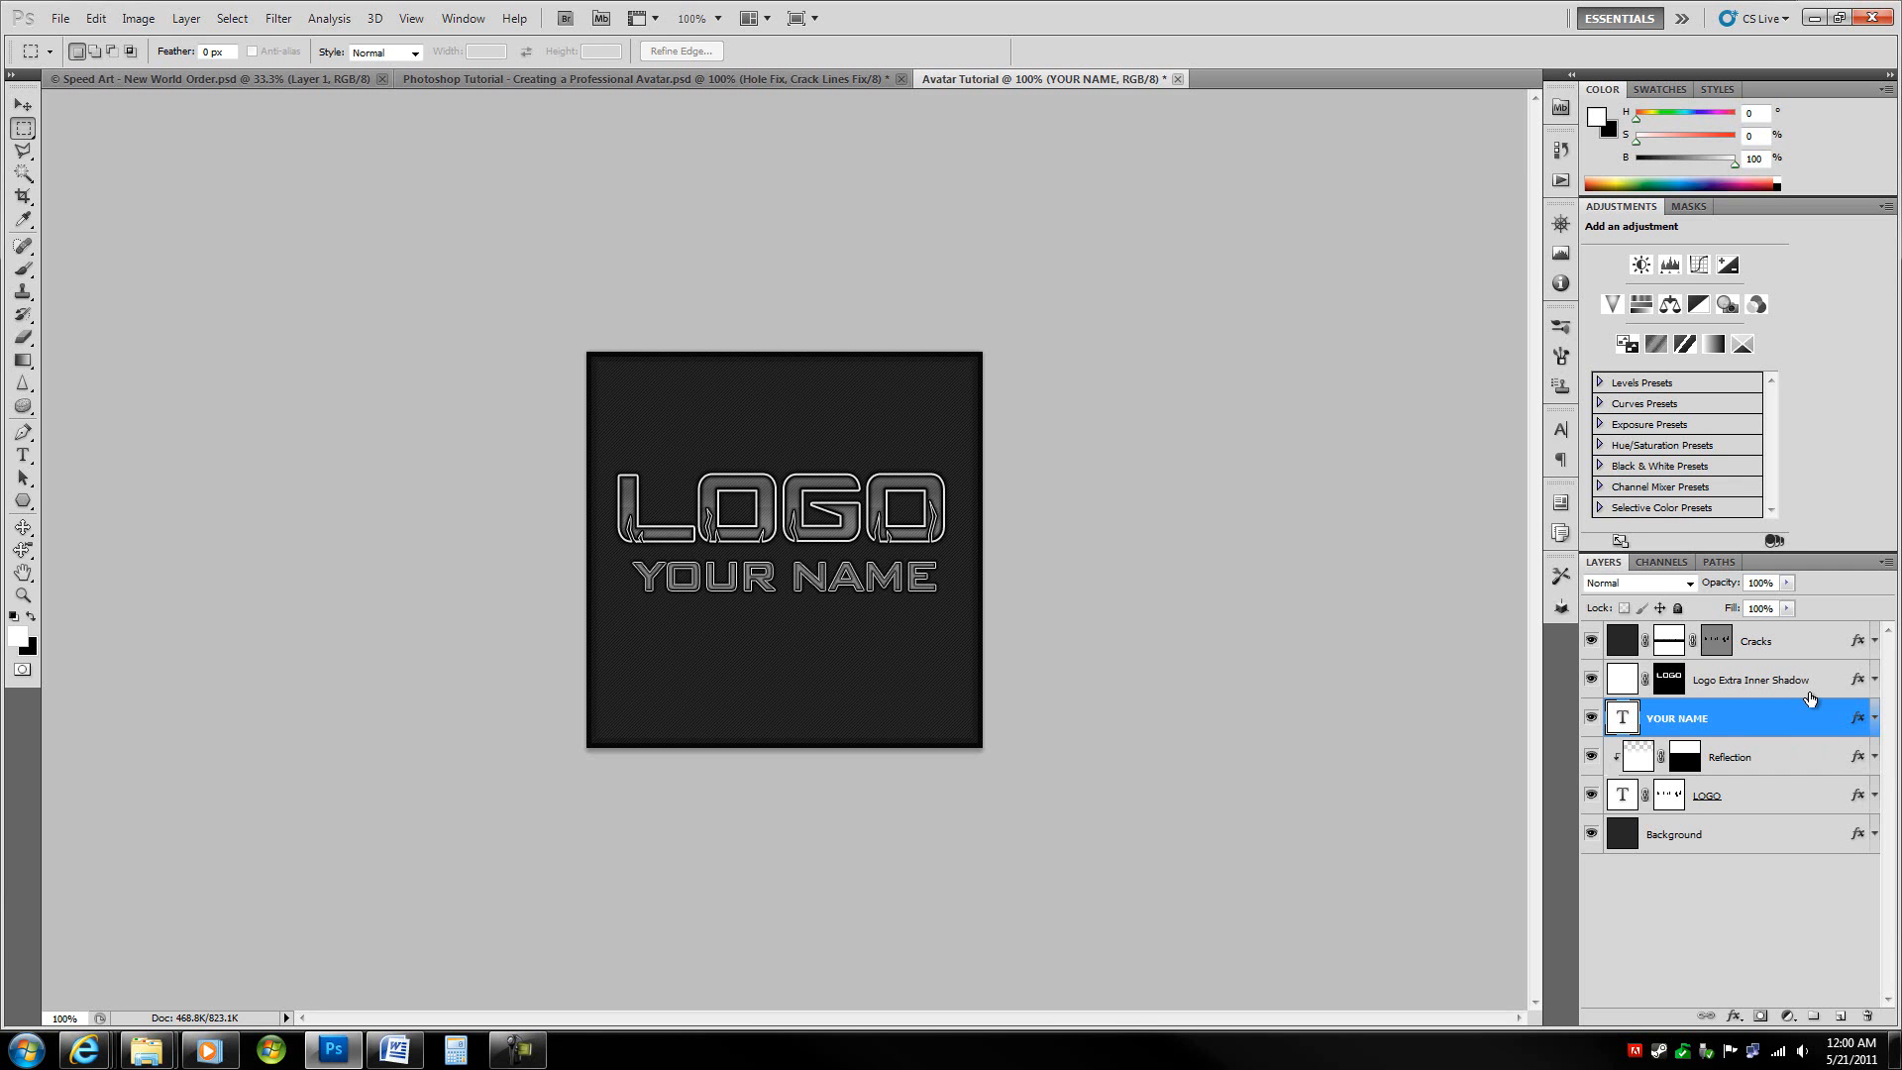
# - Make Cracks the active layer, with no selection left on the canvas
pyautogui.click(1810, 659)
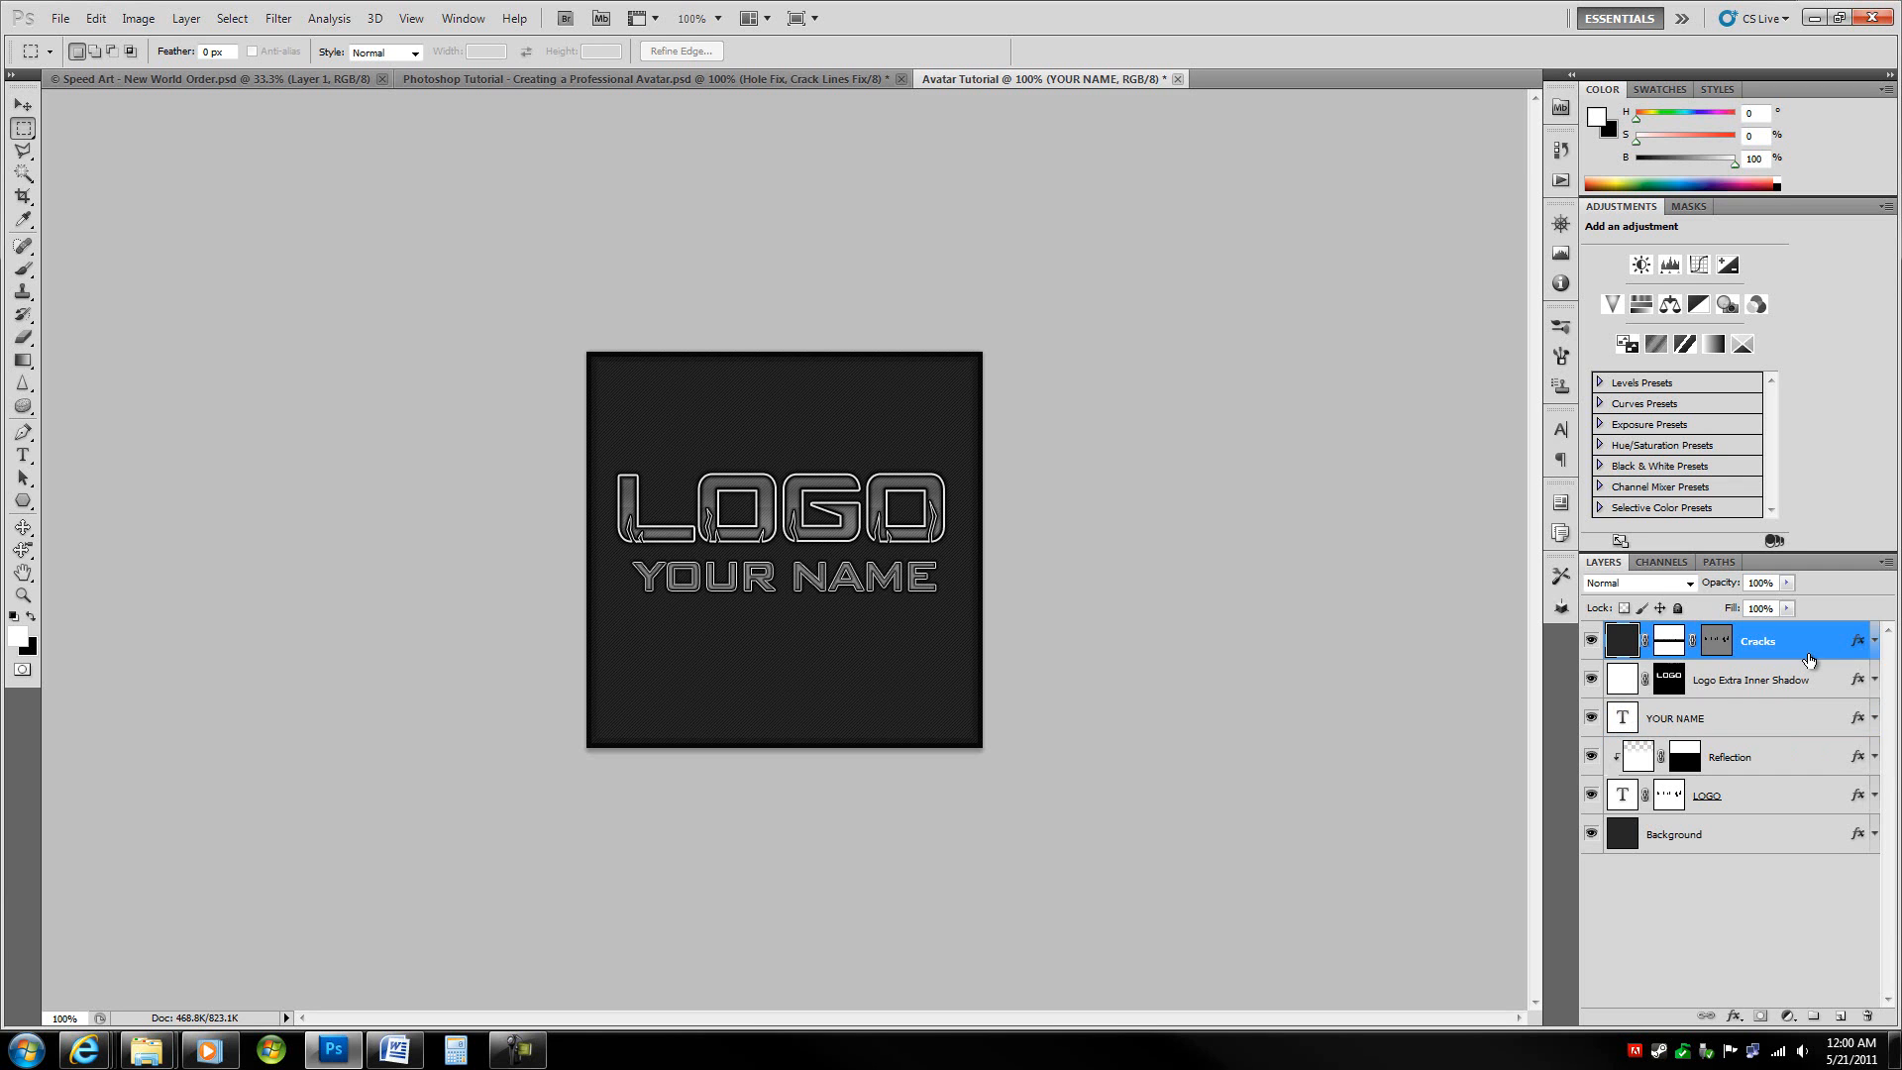
pyautogui.click(1795, 721)
pyautogui.click(1811, 650)
pyautogui.moveTo(964, 549); pyautogui.dragTo(965, 550)
pyautogui.click(1205, 569)
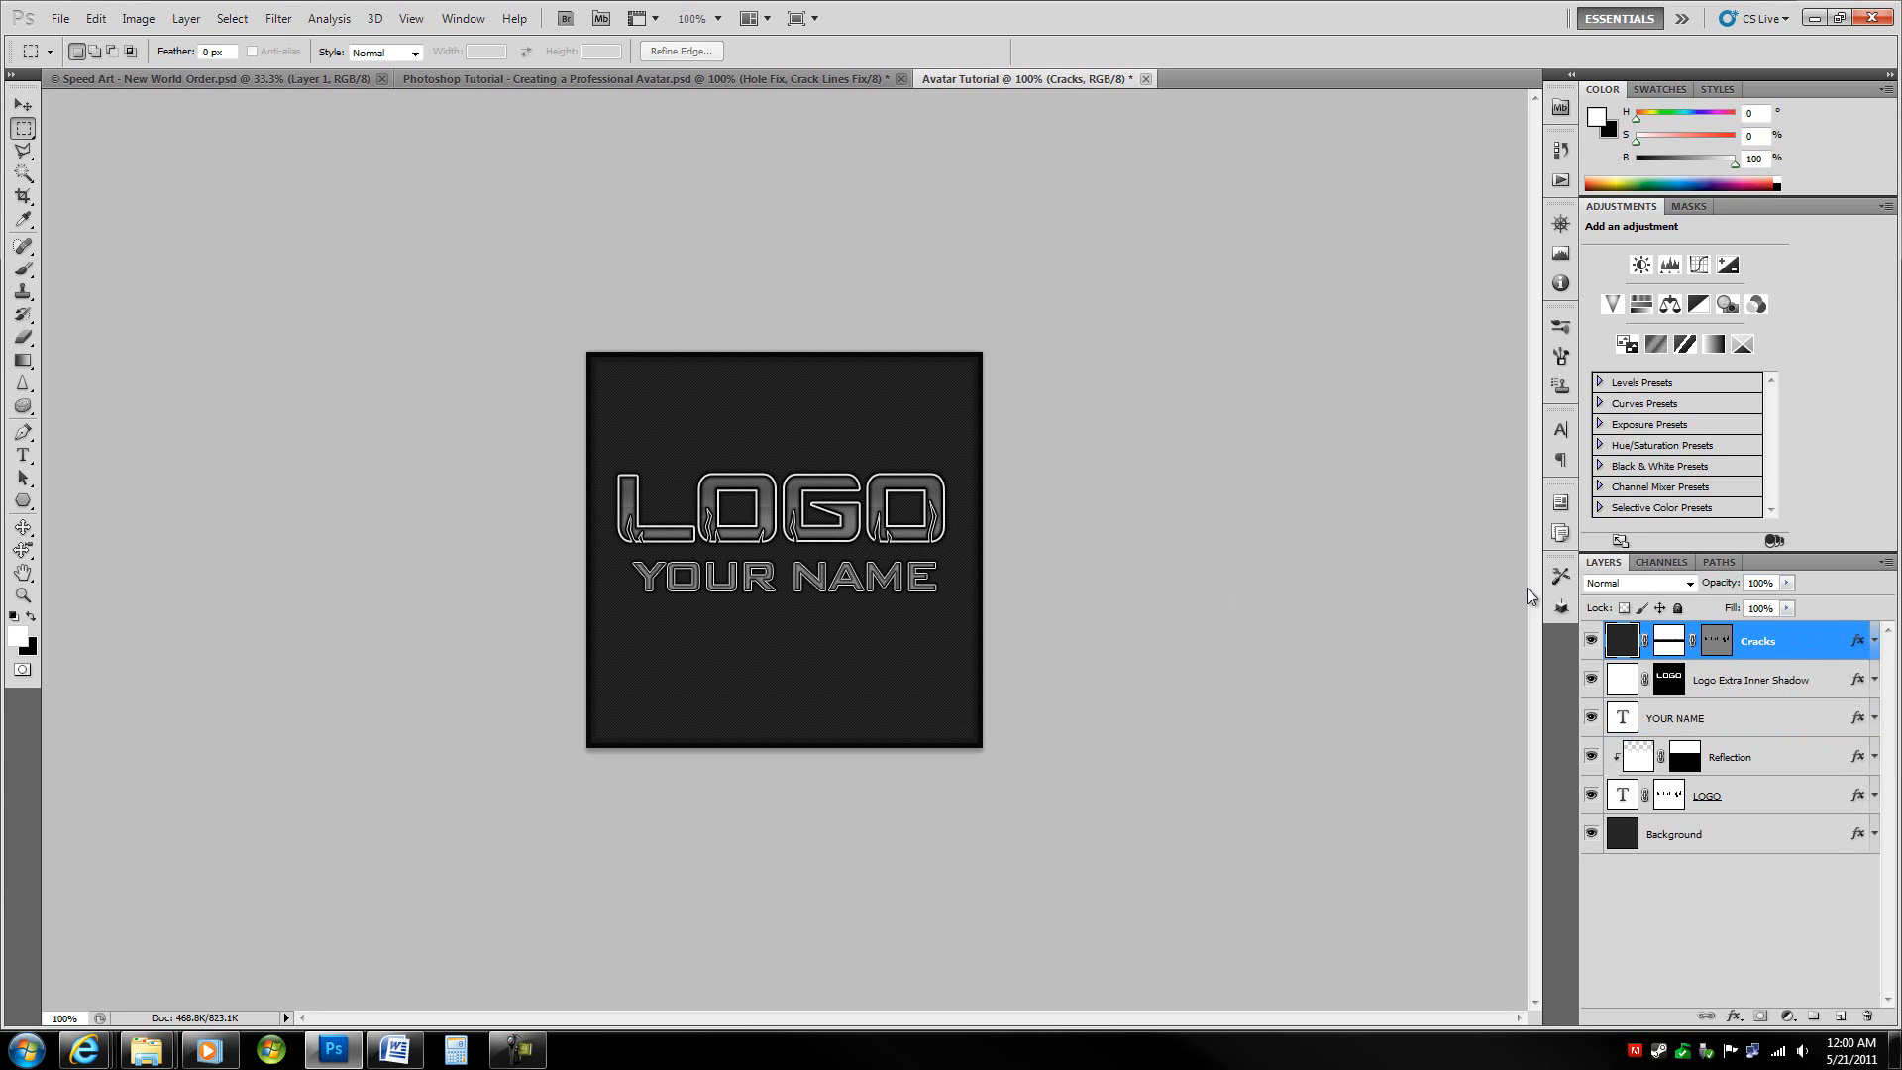